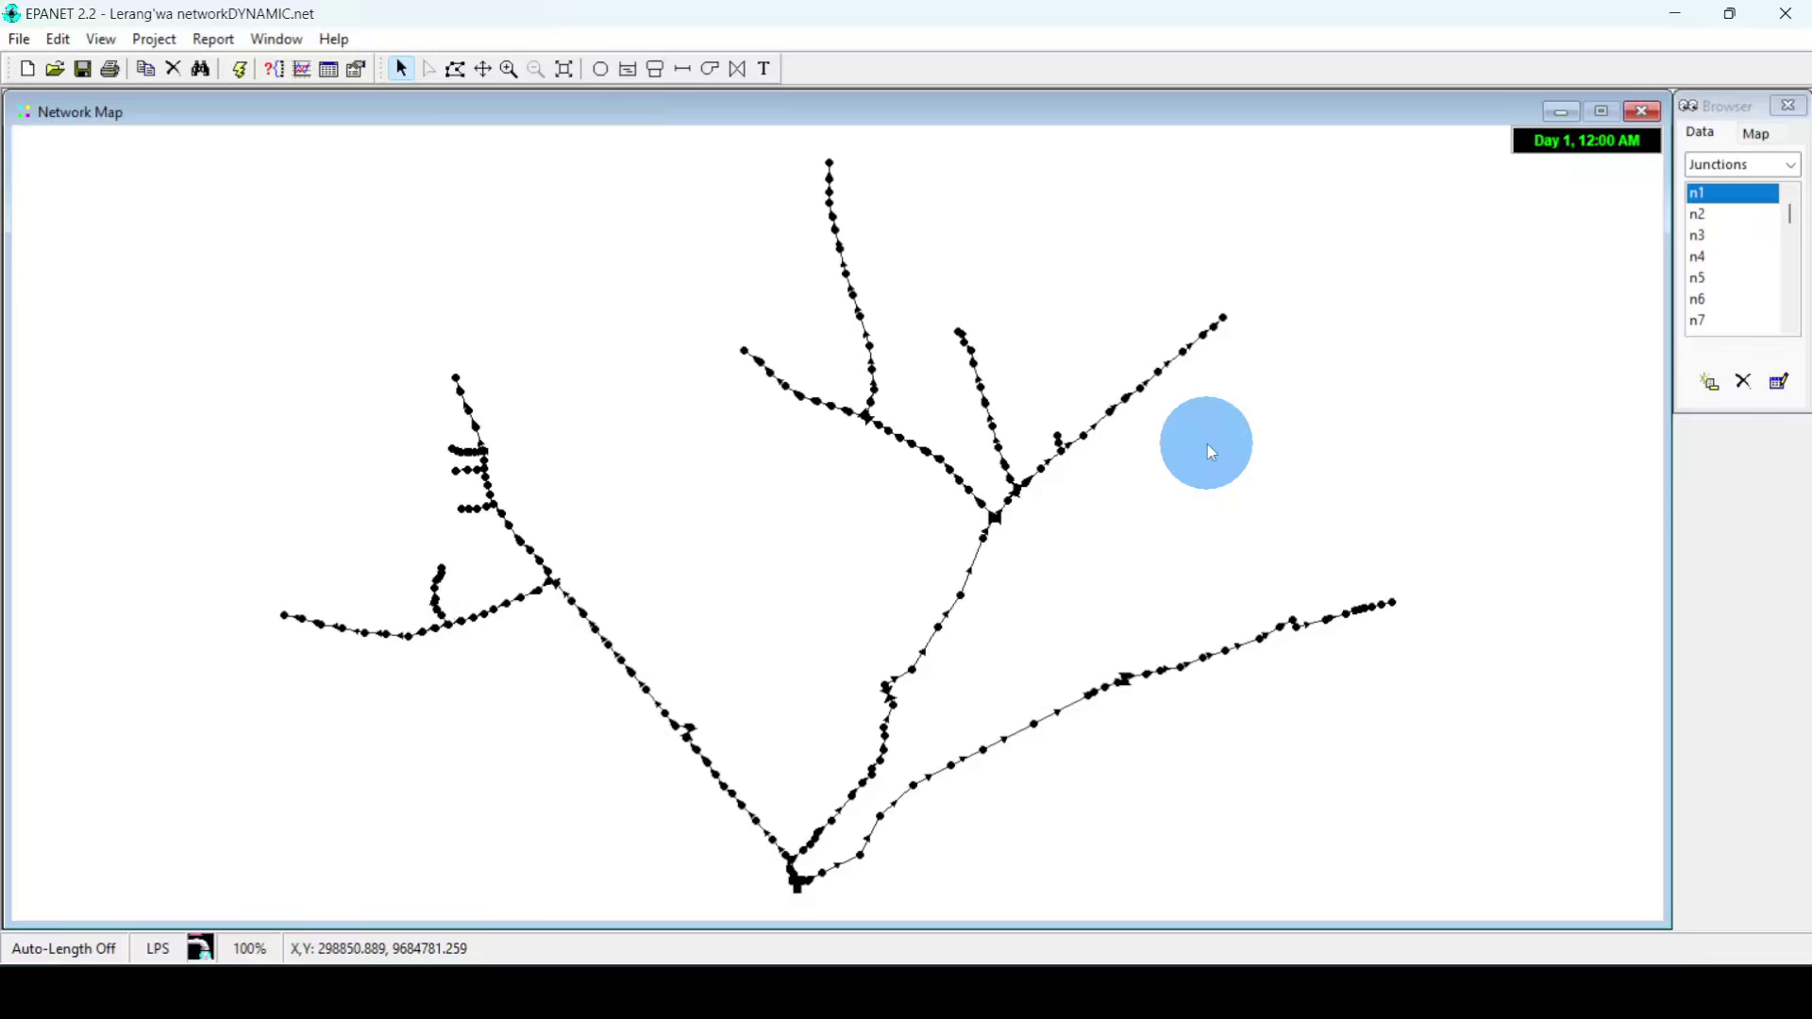
- Display the pipe diameters on the network map as the link view
click(1762, 136)
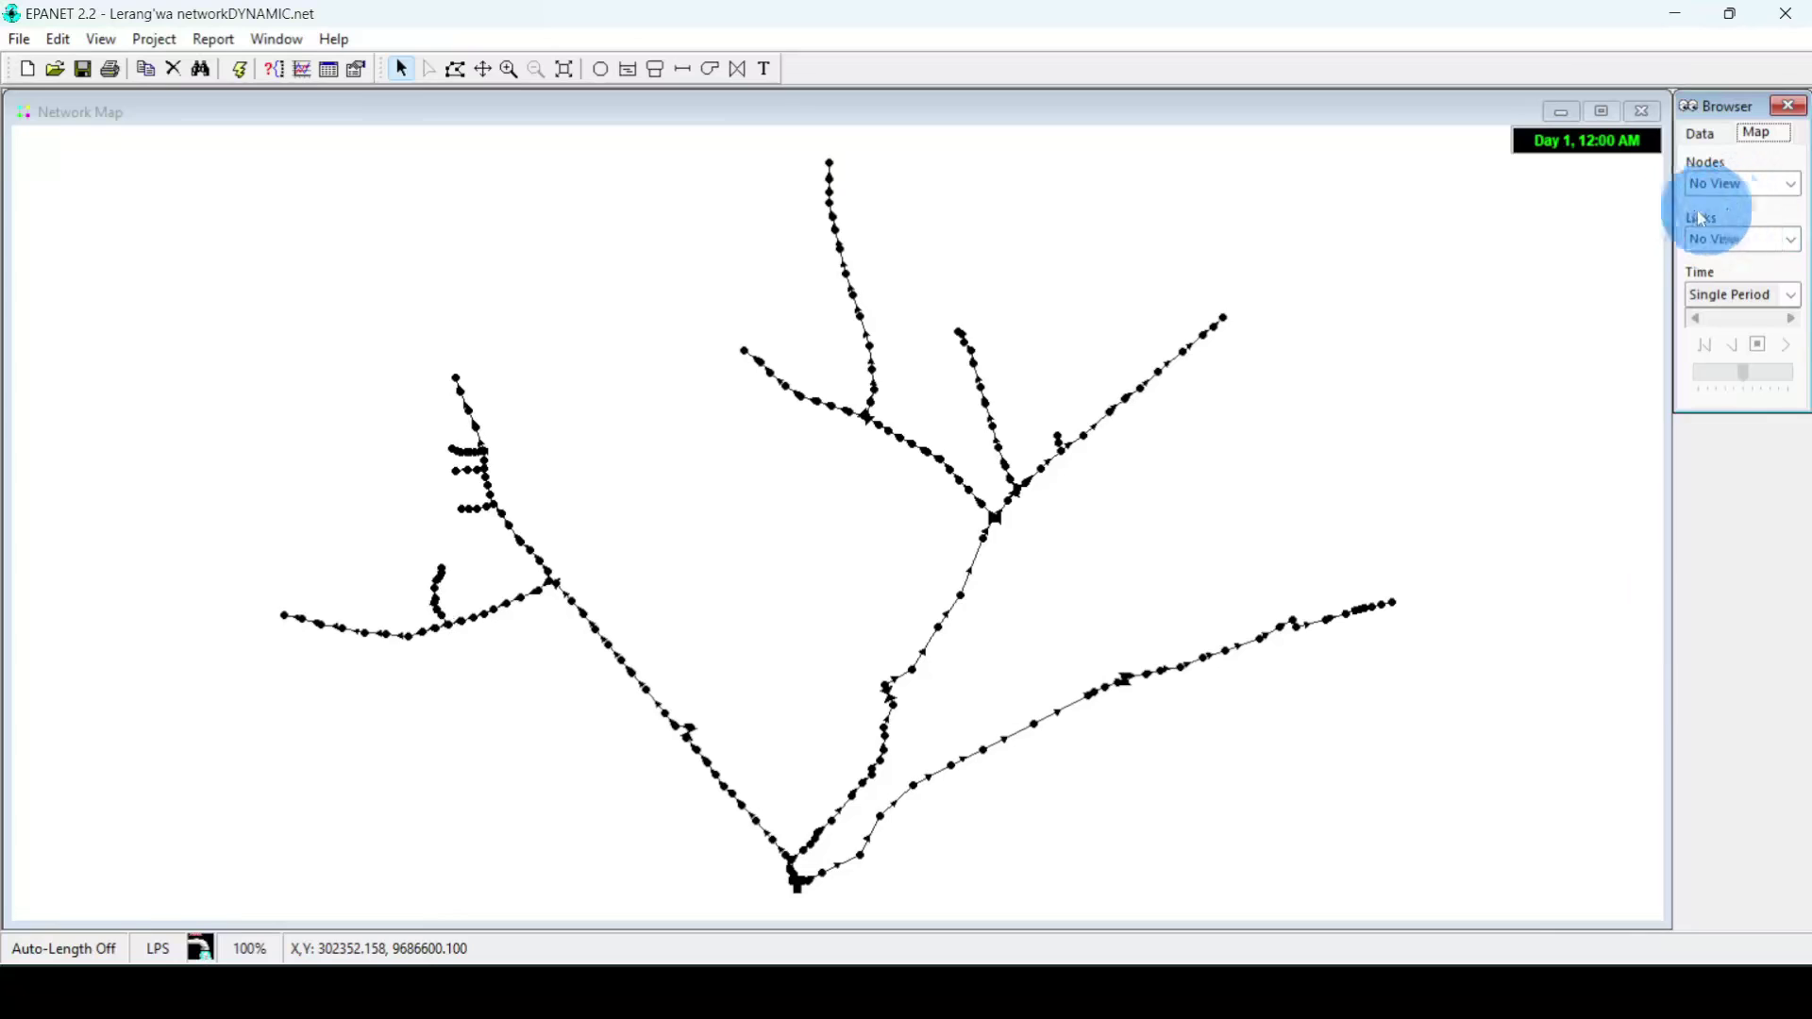
click(1736, 240)
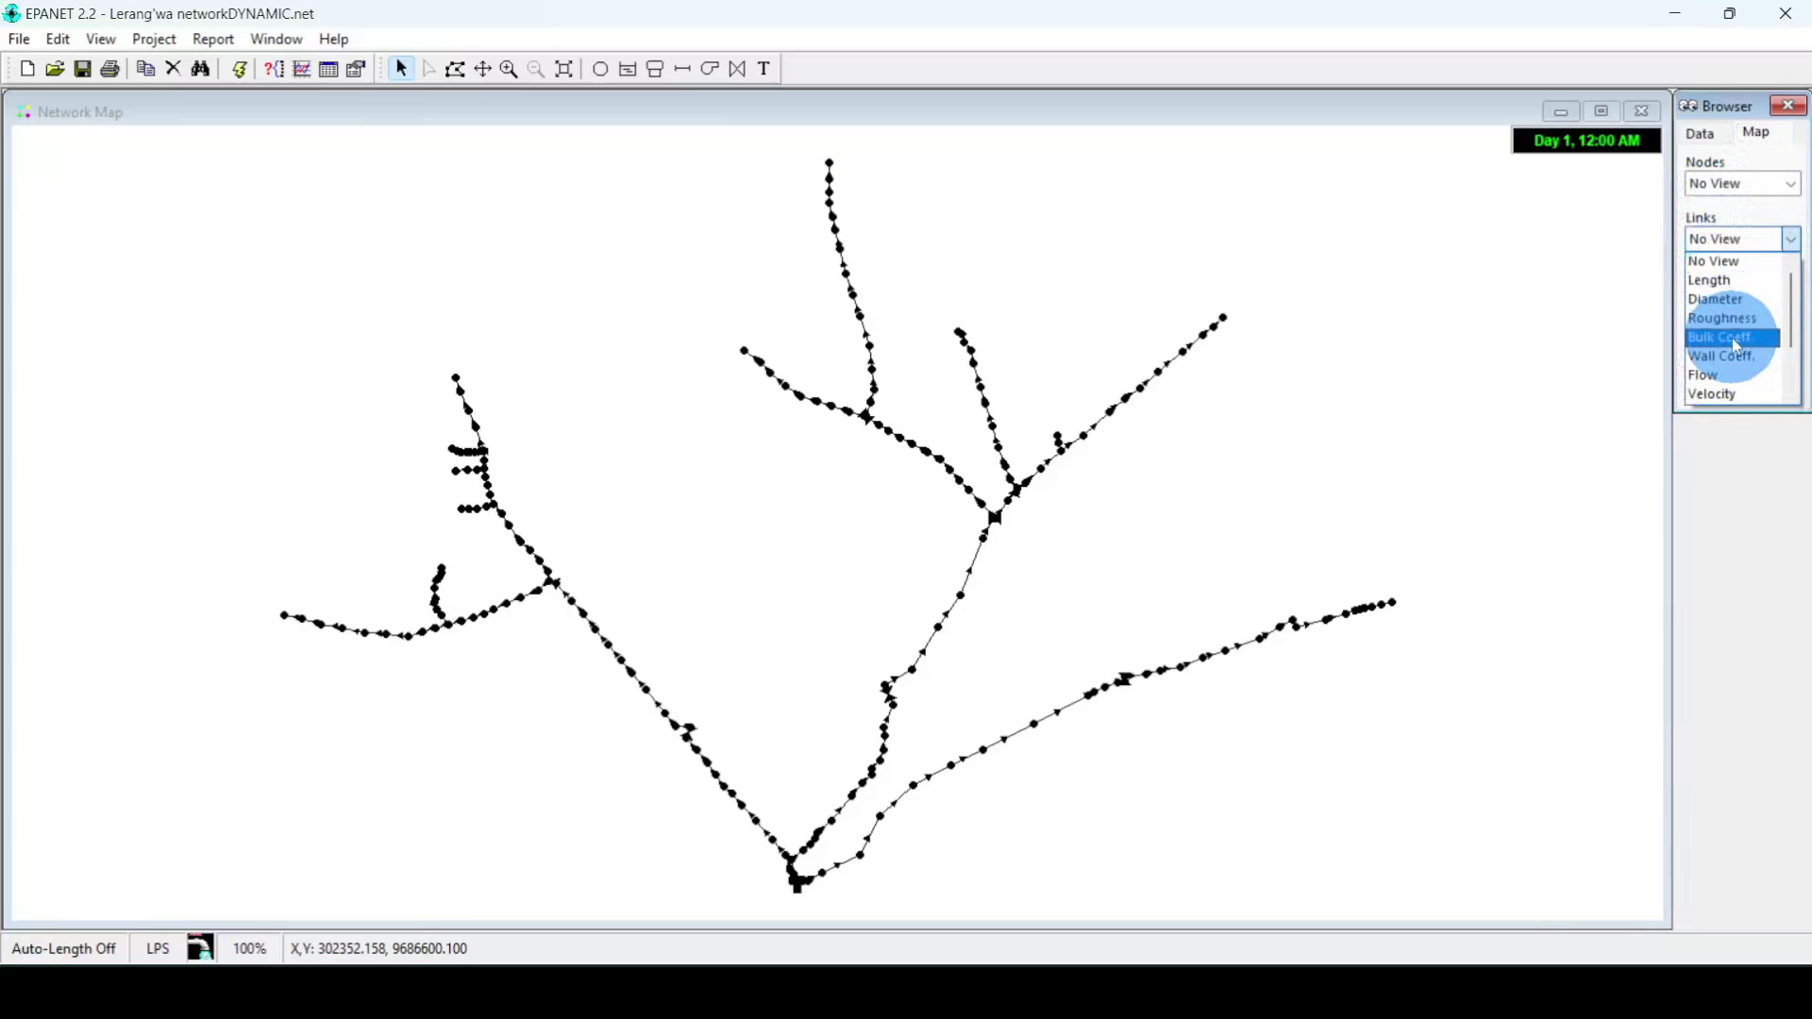
click(1735, 298)
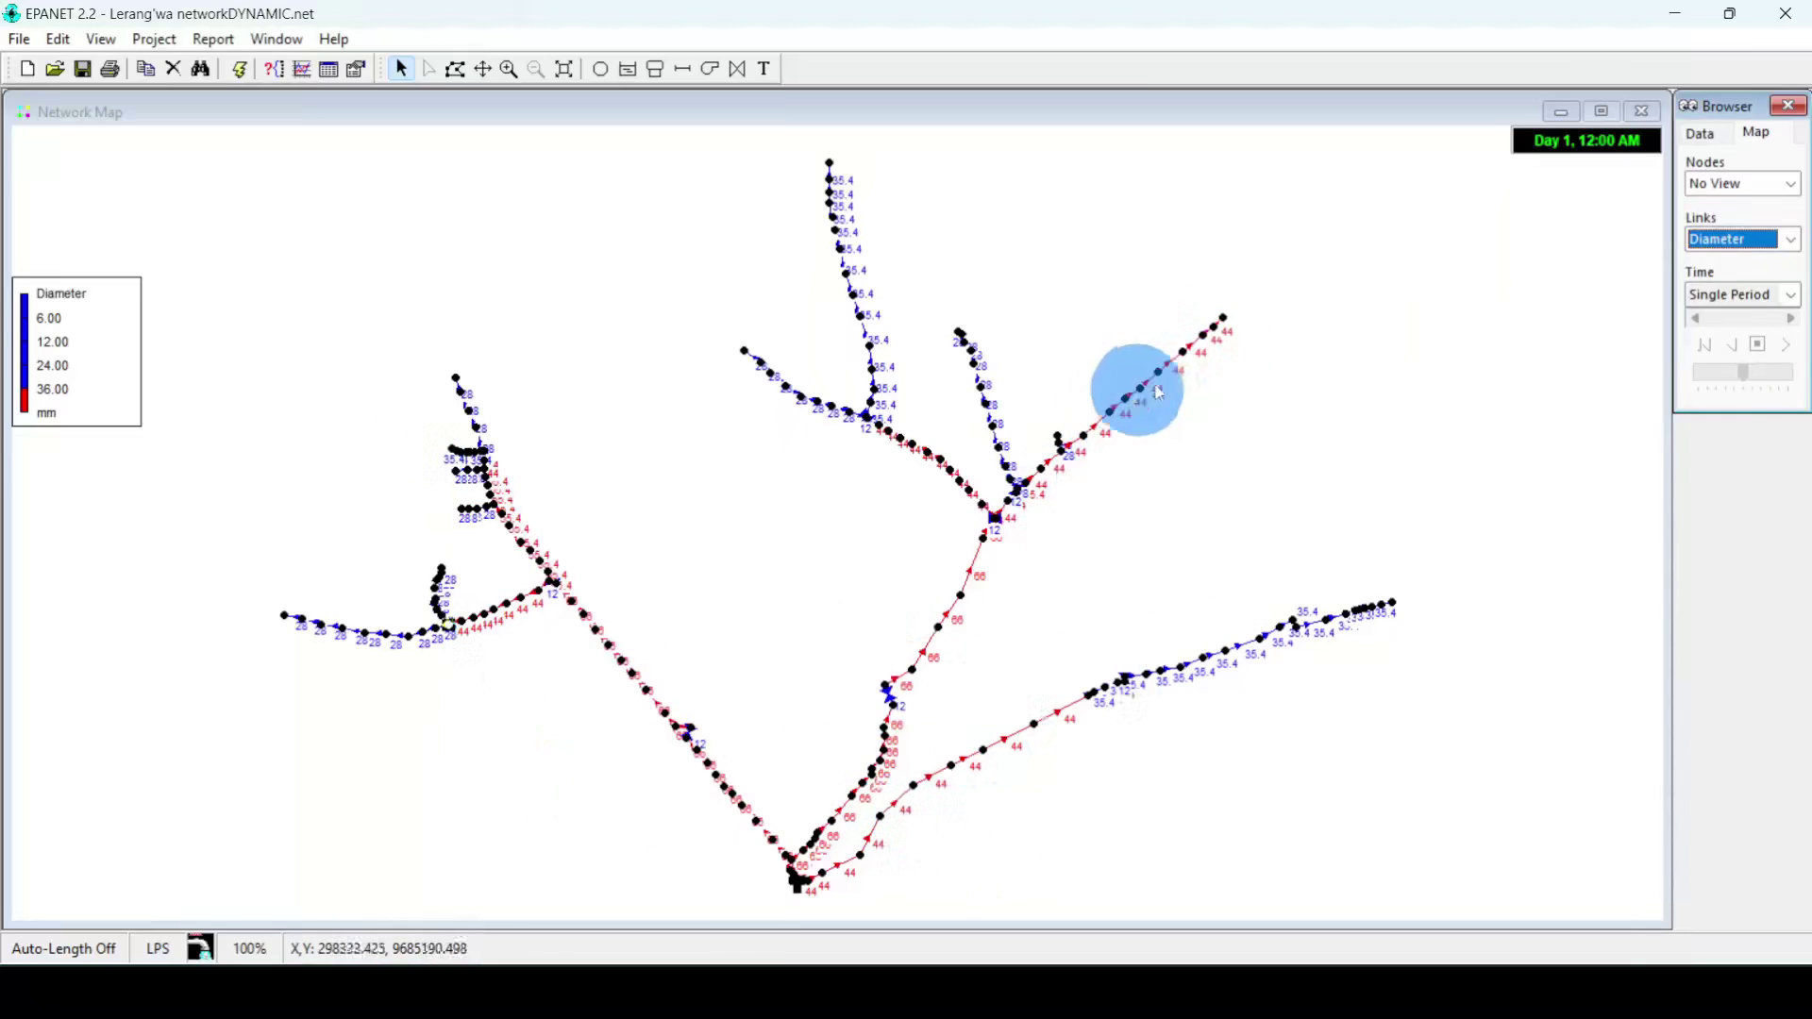
- Increase the font size of the network map's notation in the map options and apply it
right_click(1258, 409)
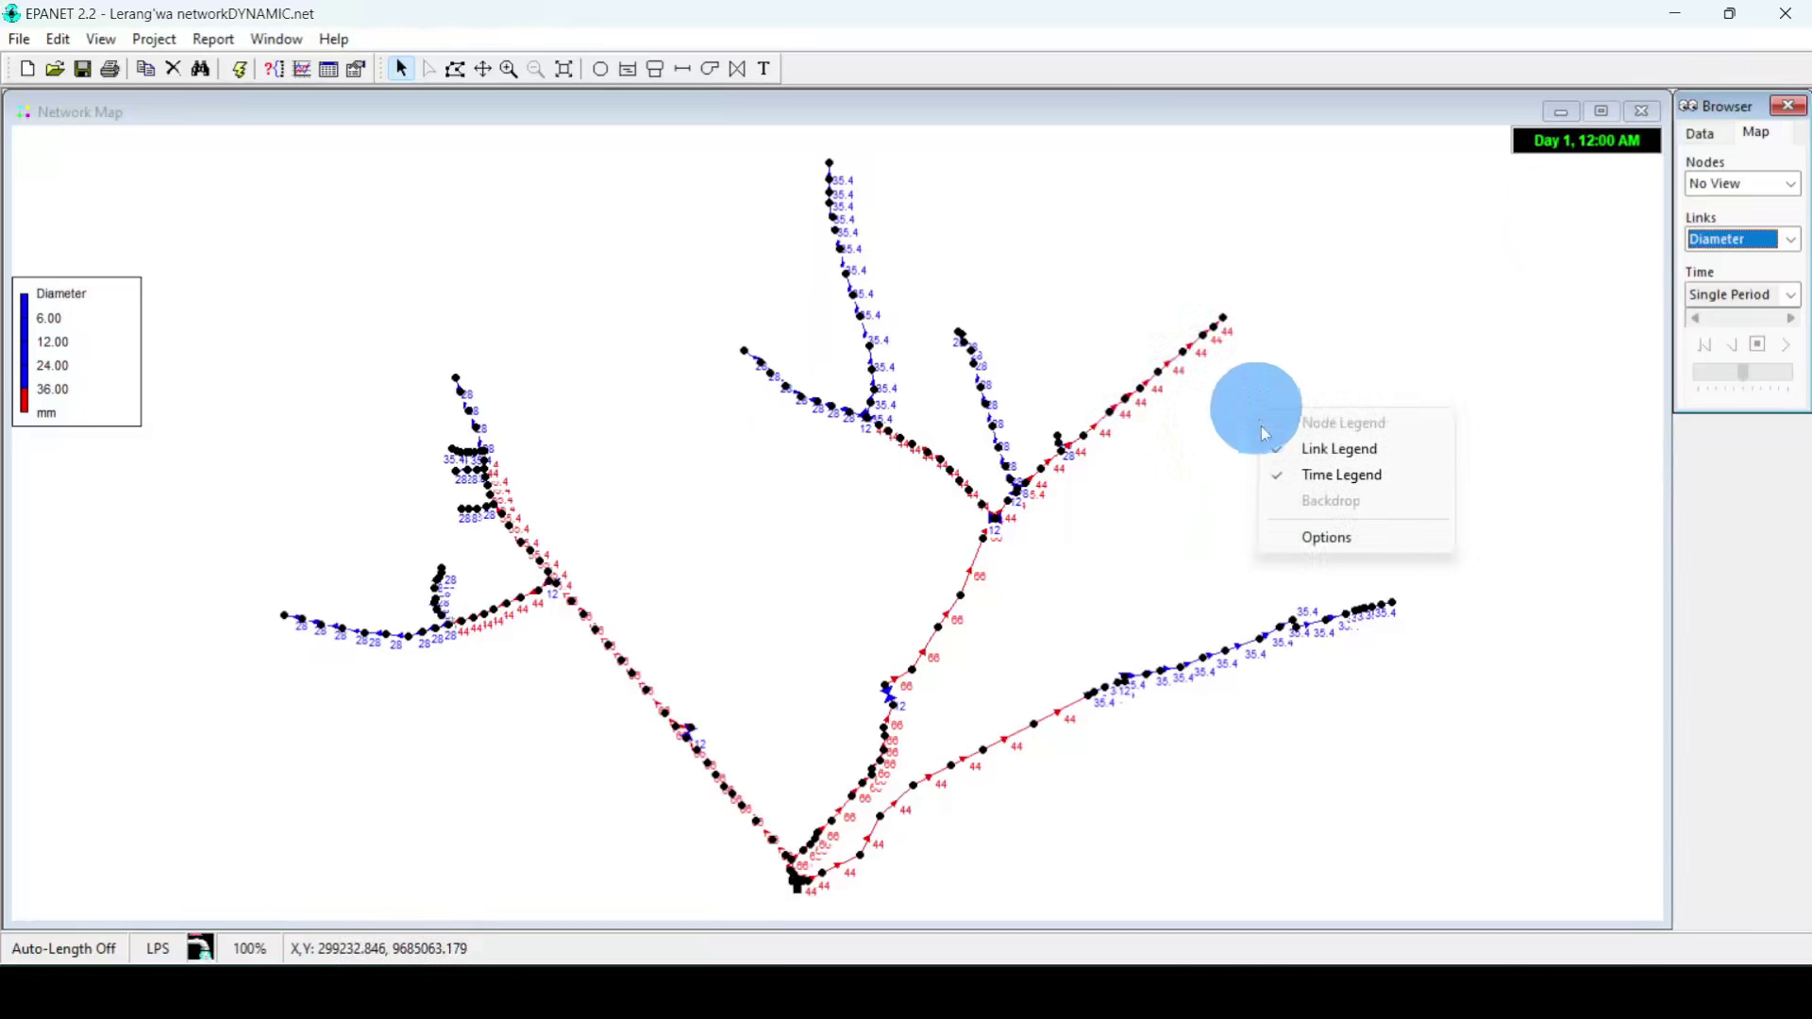
click(1319, 539)
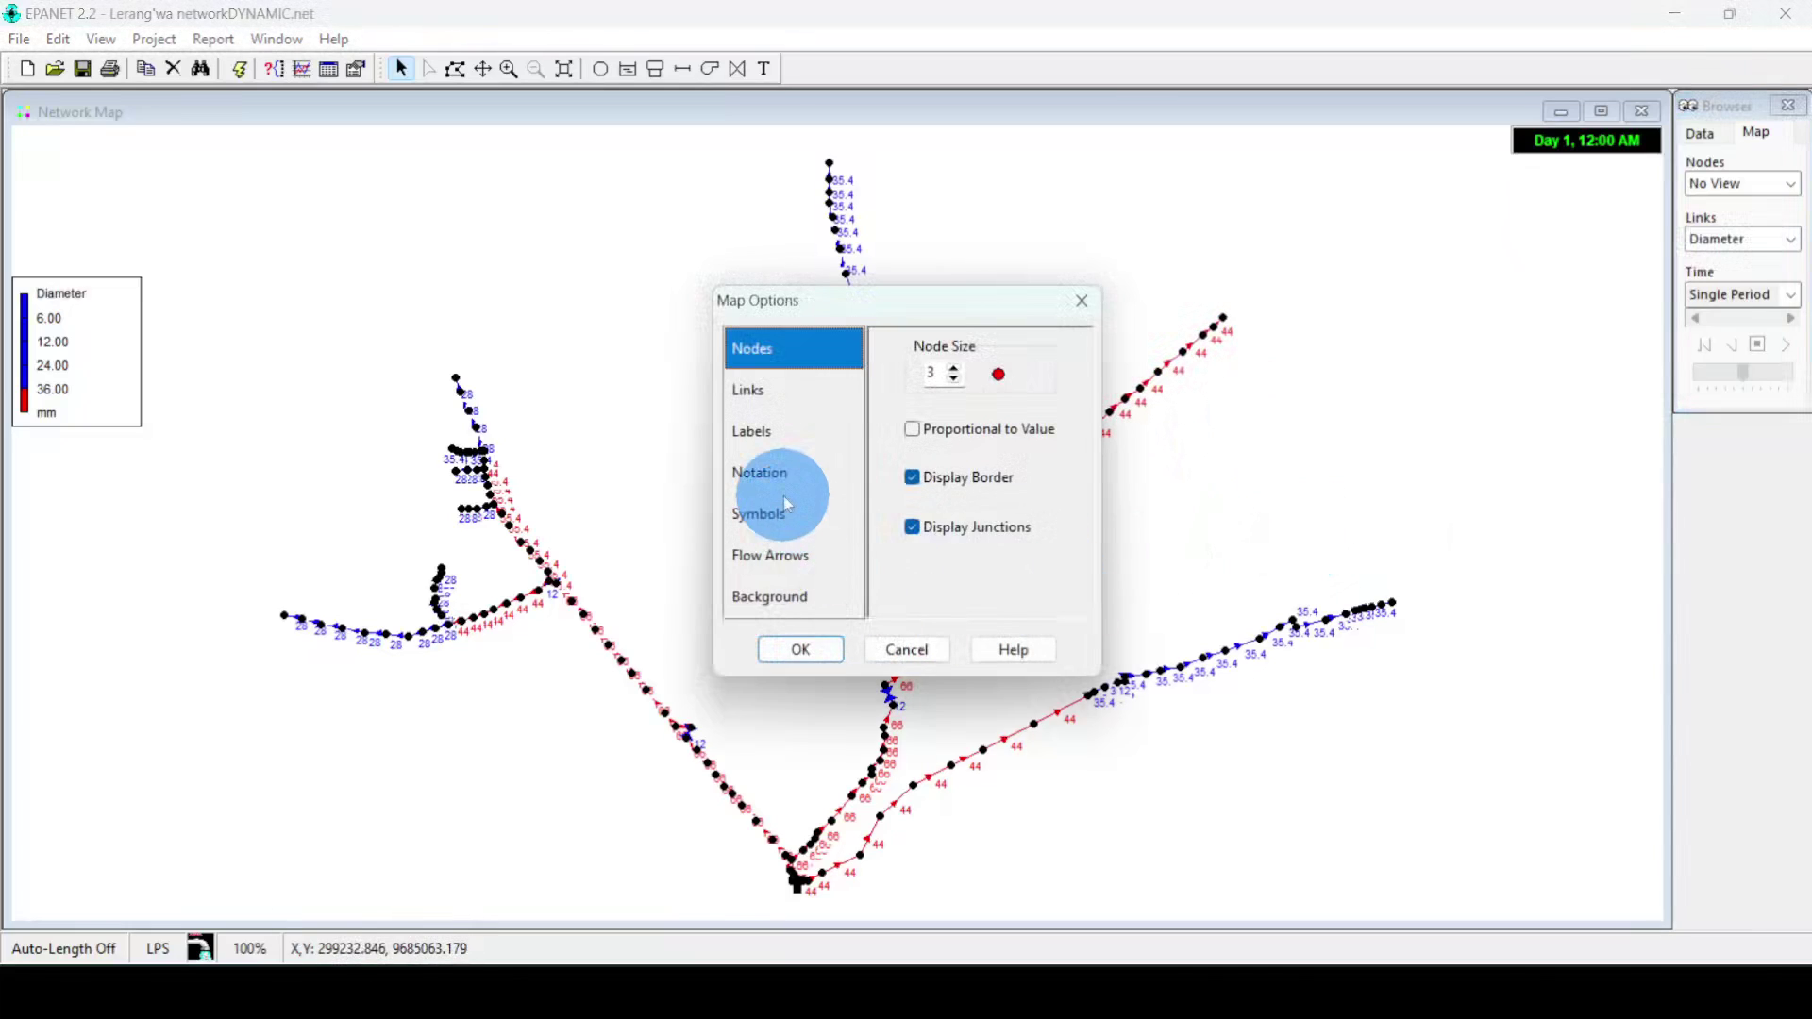
click(797, 475)
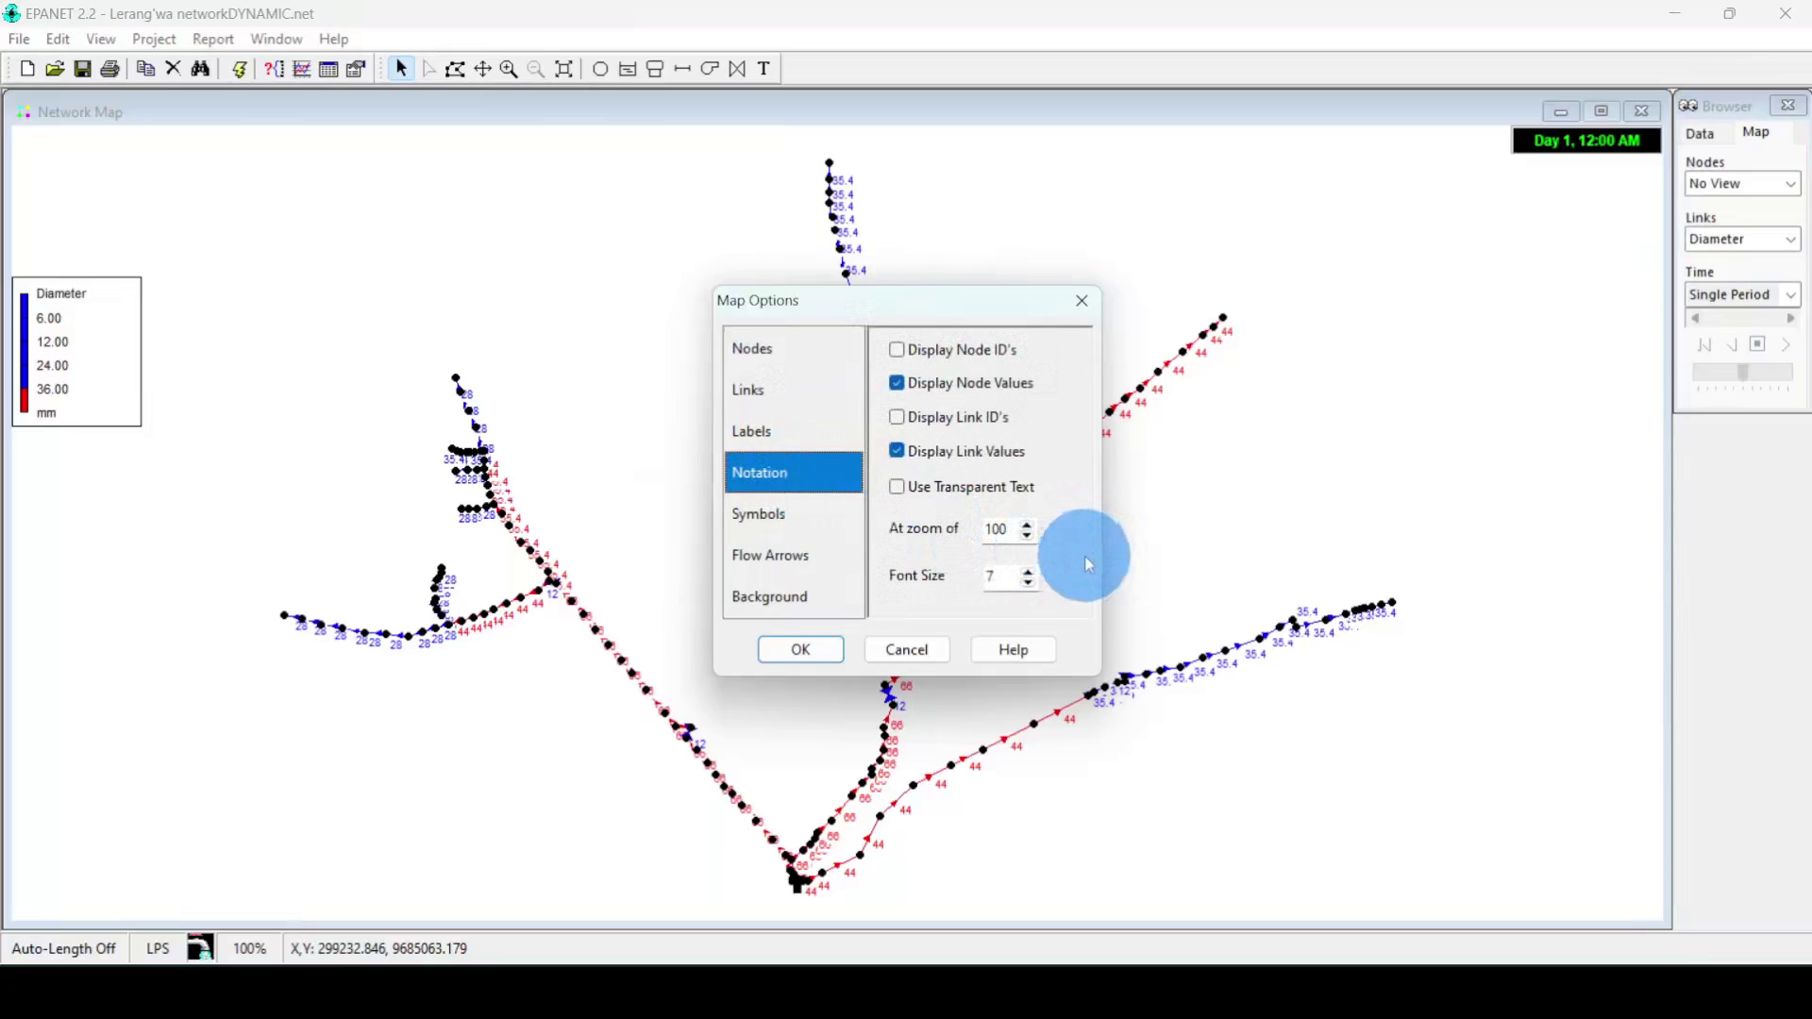
click(1026, 570)
click(1027, 570)
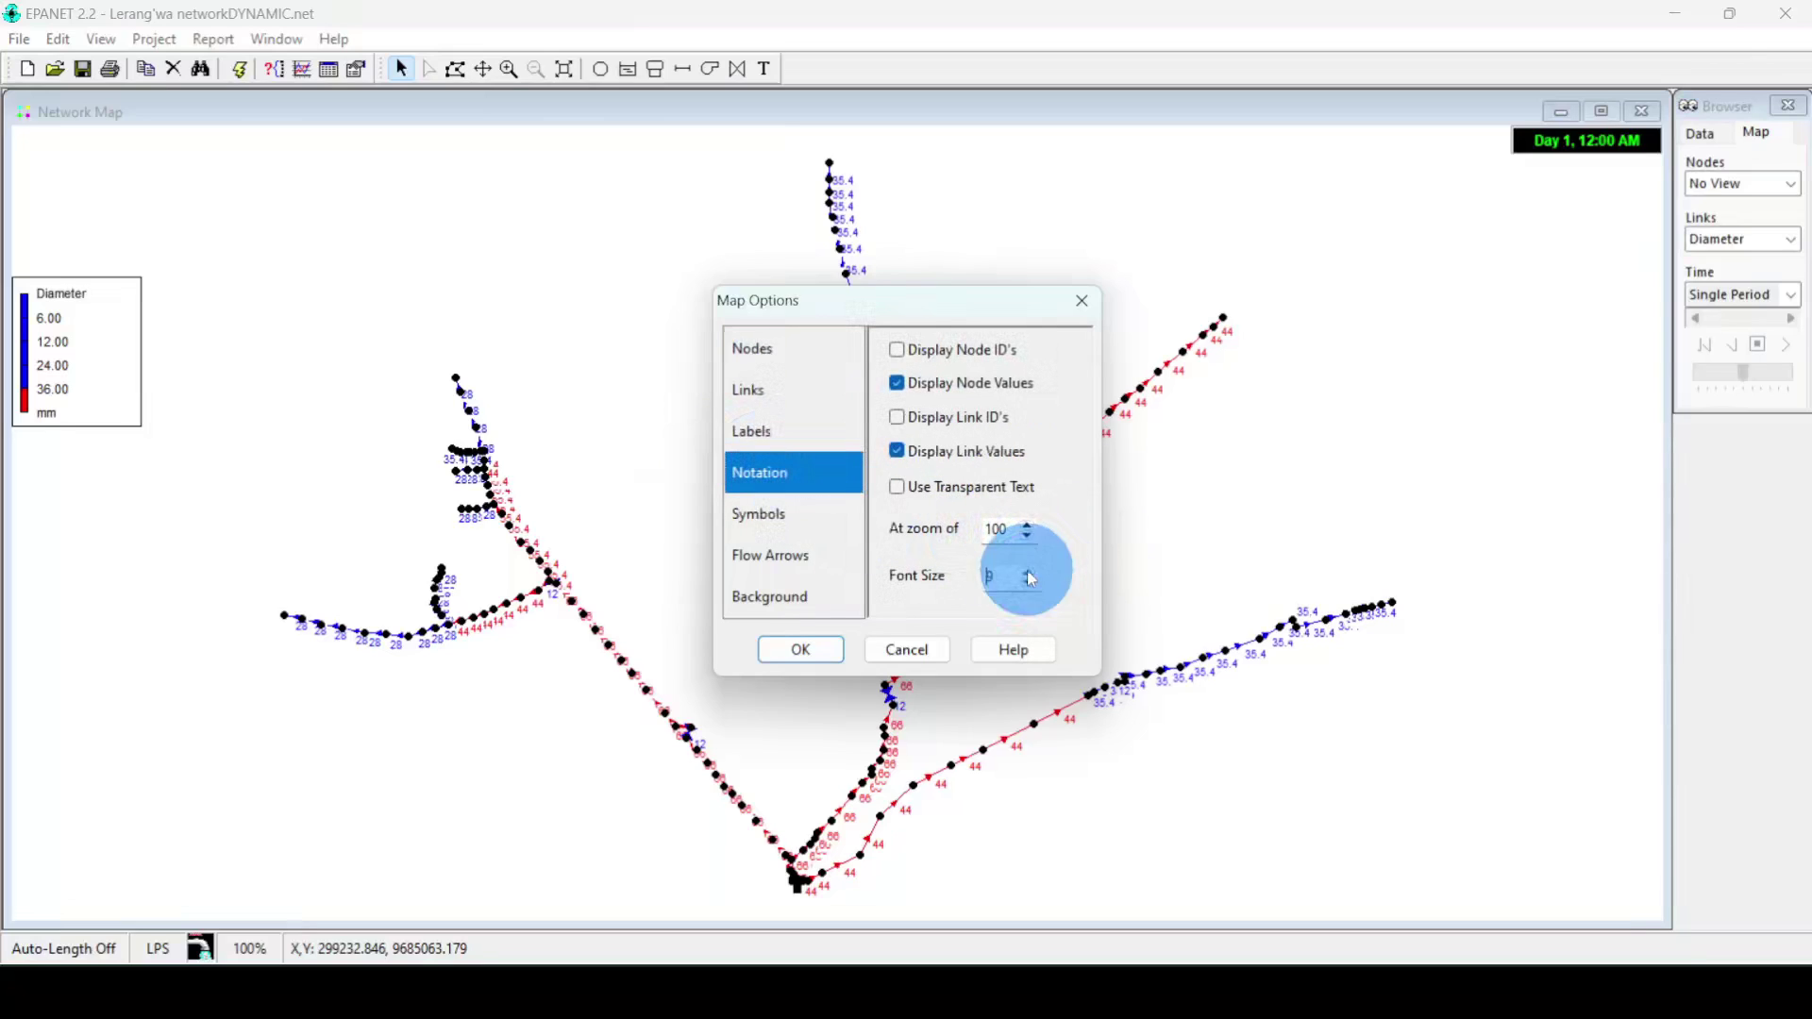
click(1026, 570)
click(800, 650)
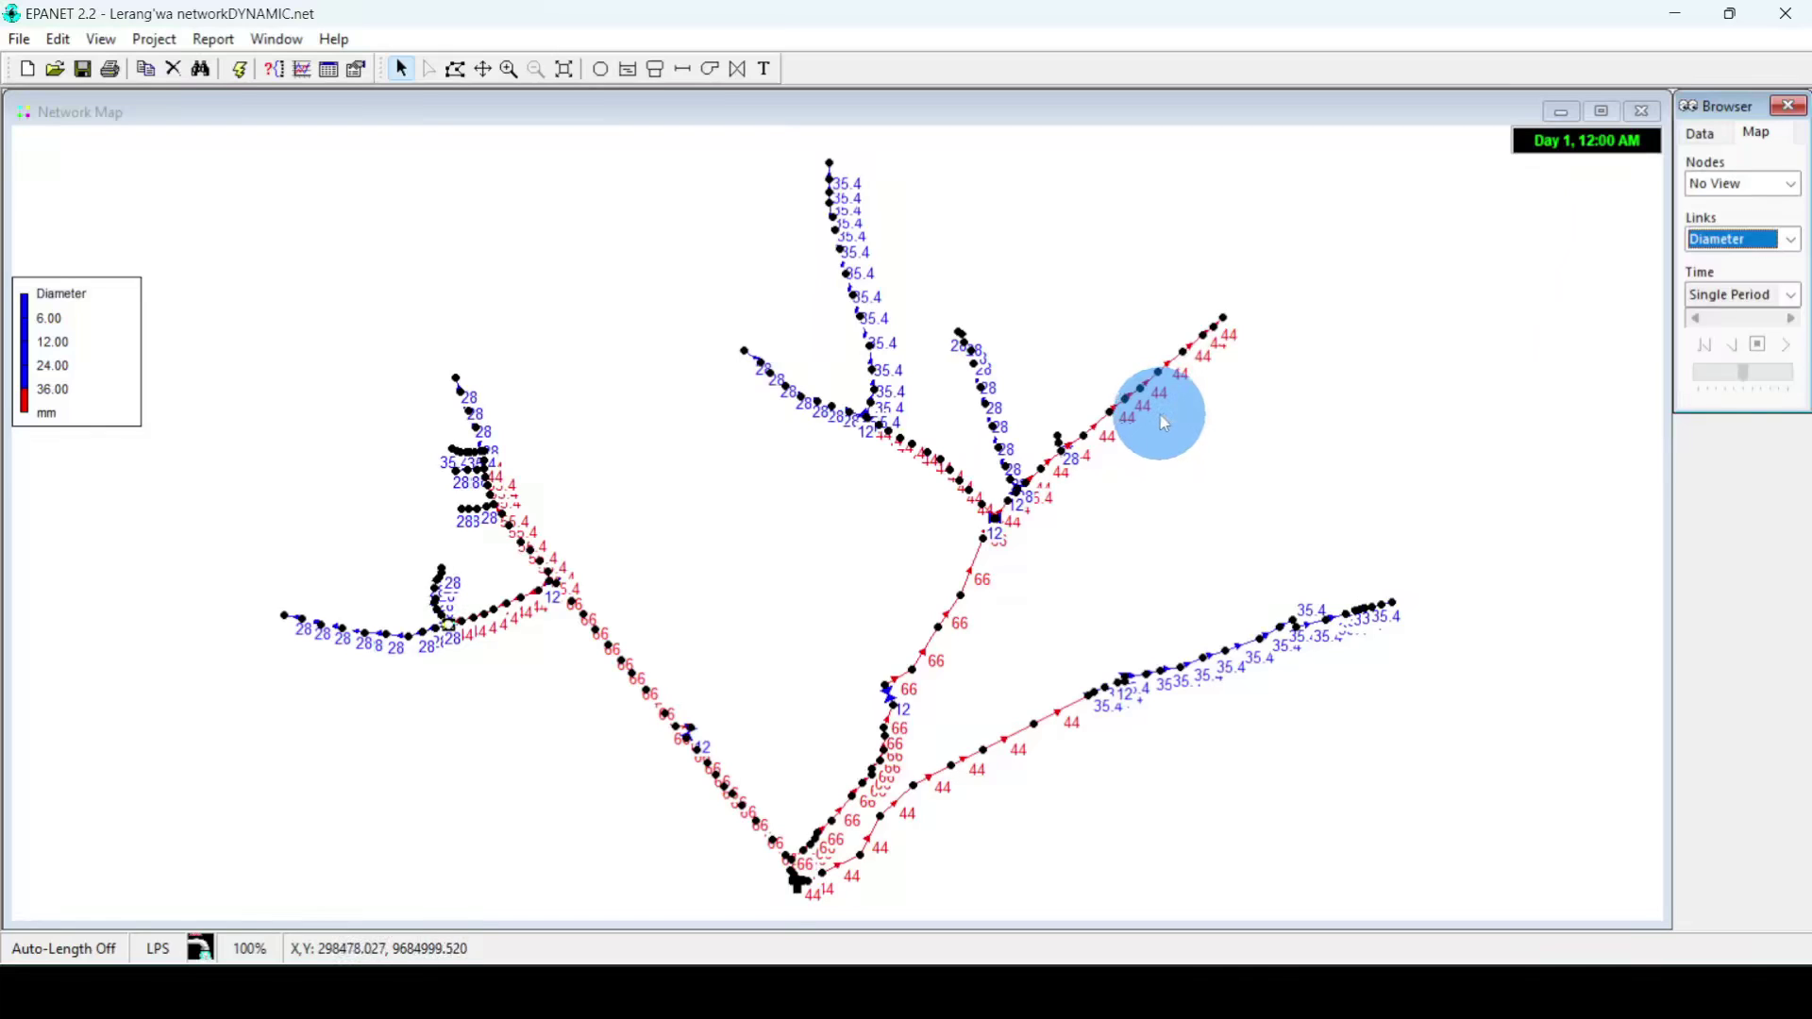
- Examine the diameter labels along the central main line and the neighbouring branches of the network map
scroll(1164, 411, up, 1)
scroll(860, 330, down, 1)
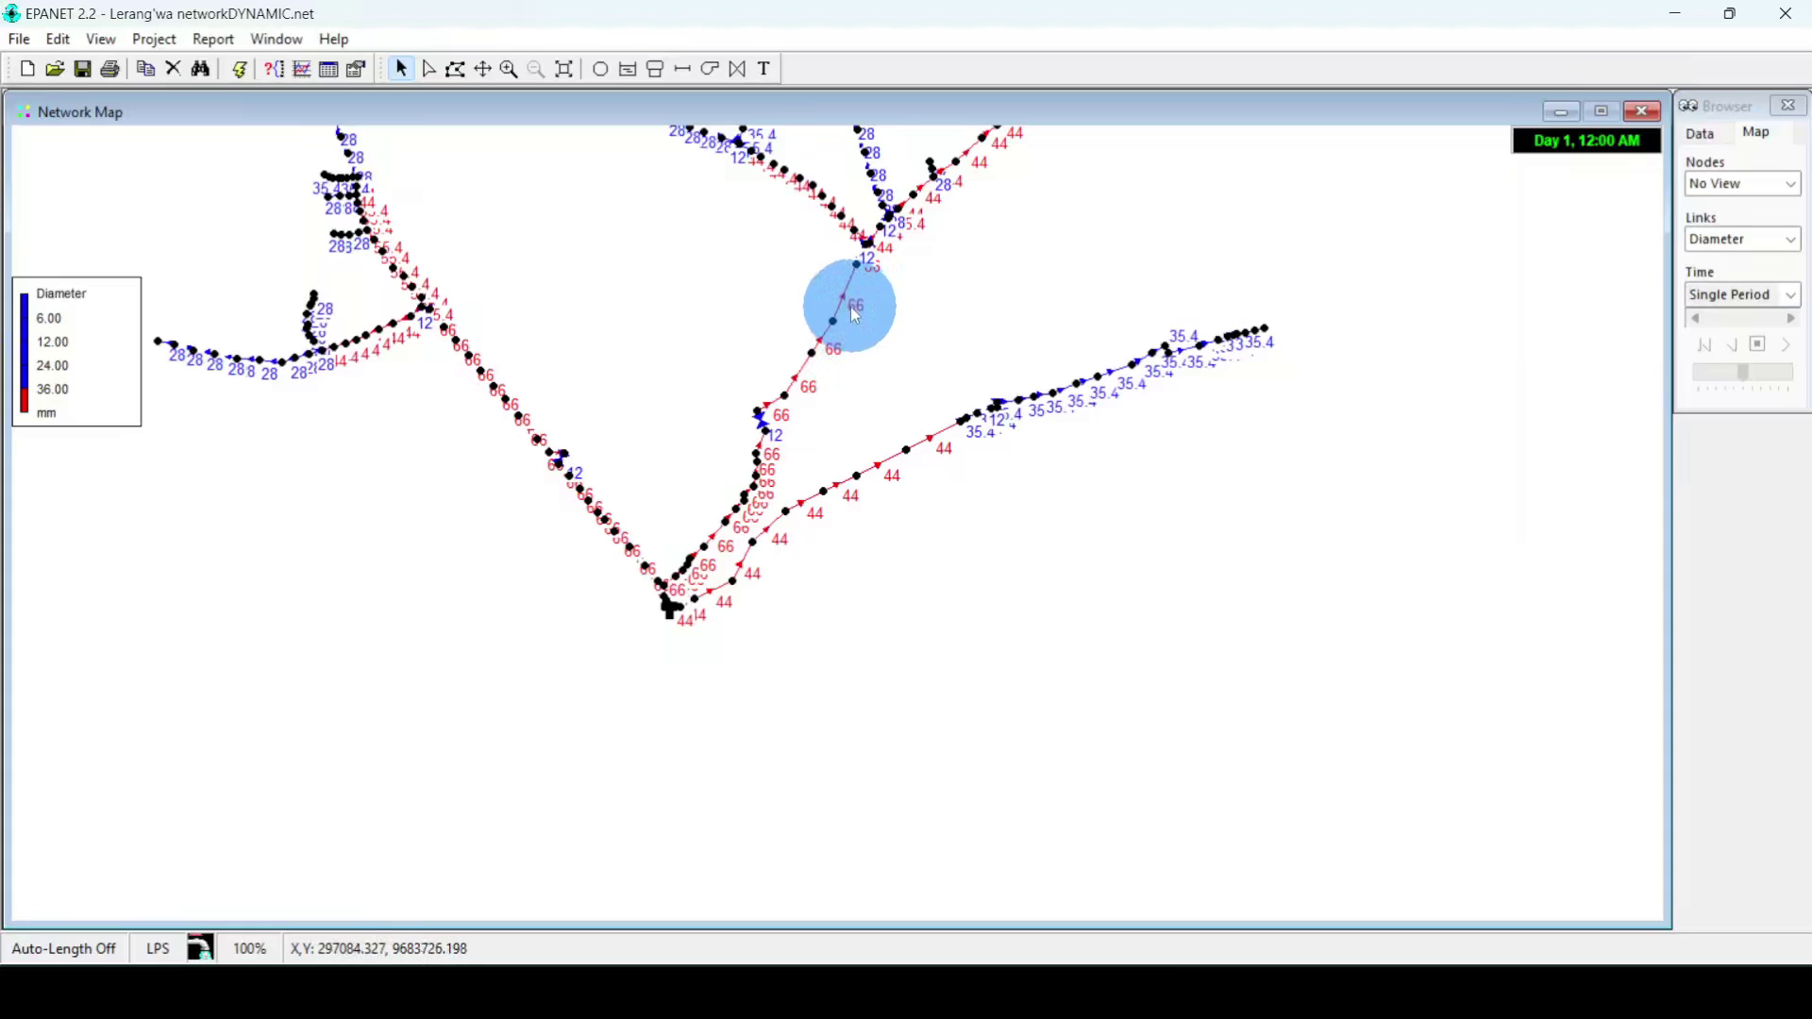
scroll(843, 300, up, 1)
scroll(843, 527, up, 1)
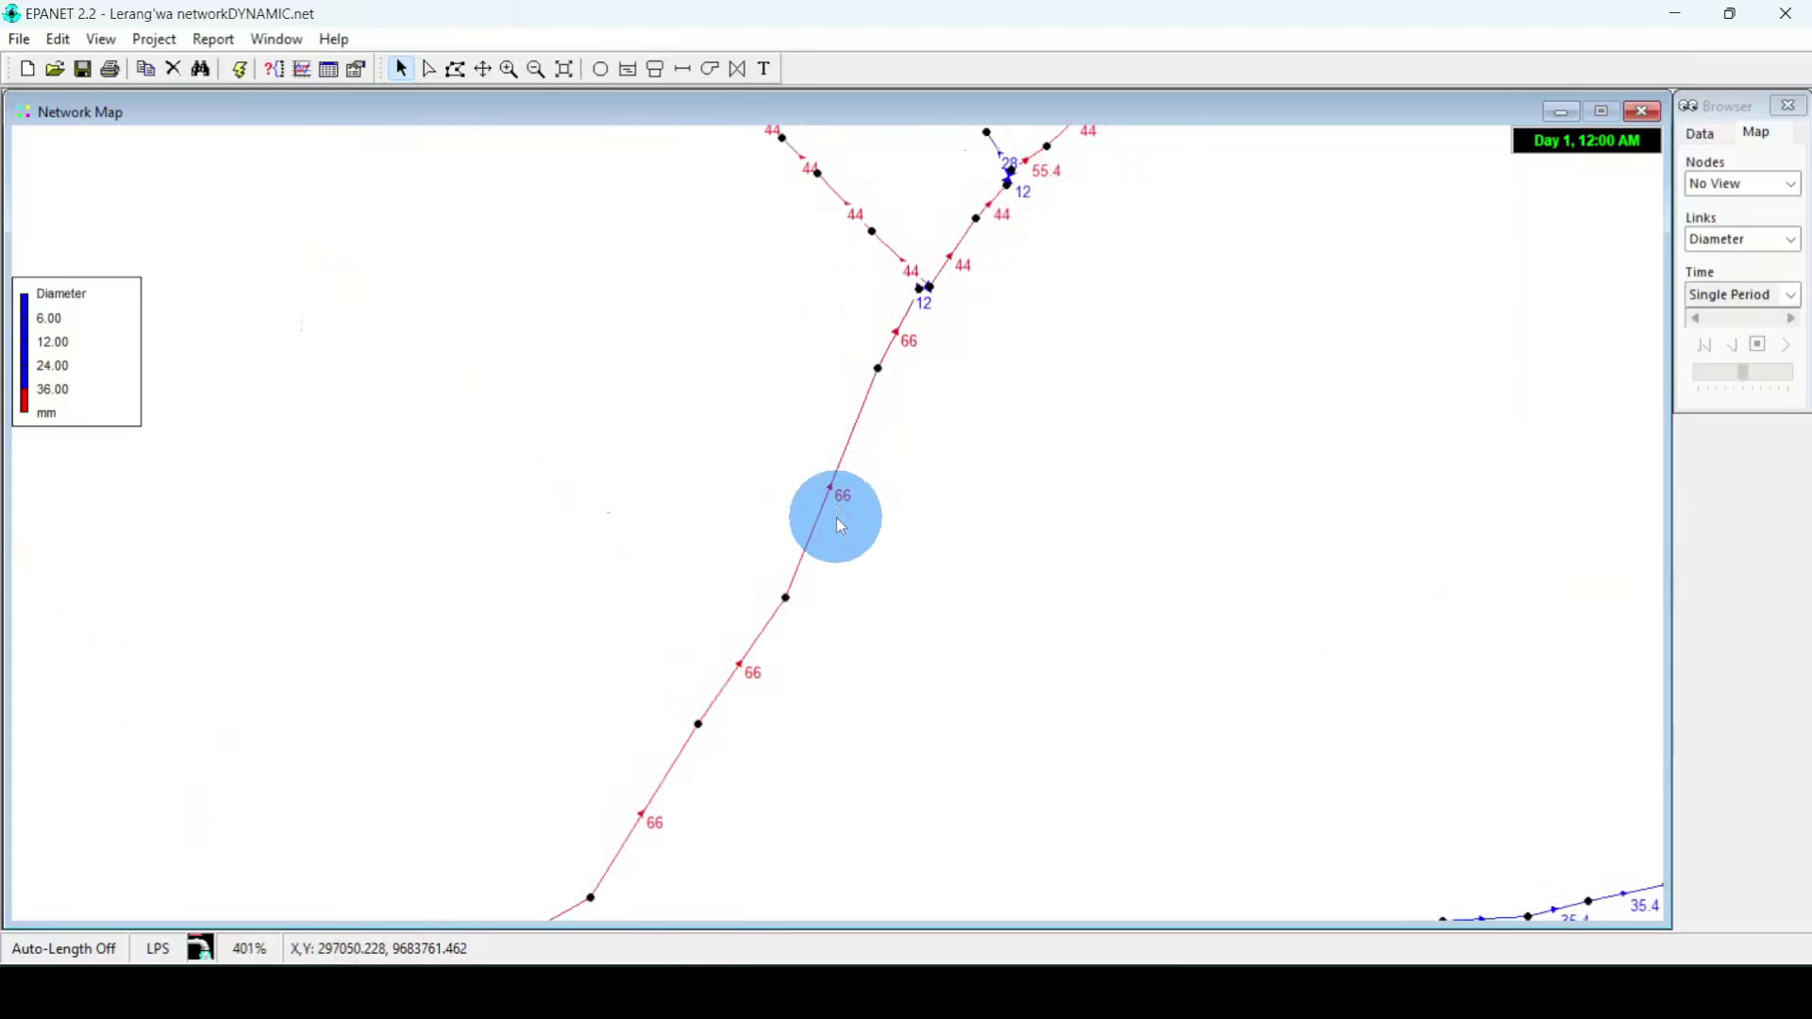
mouse_move(828, 495)
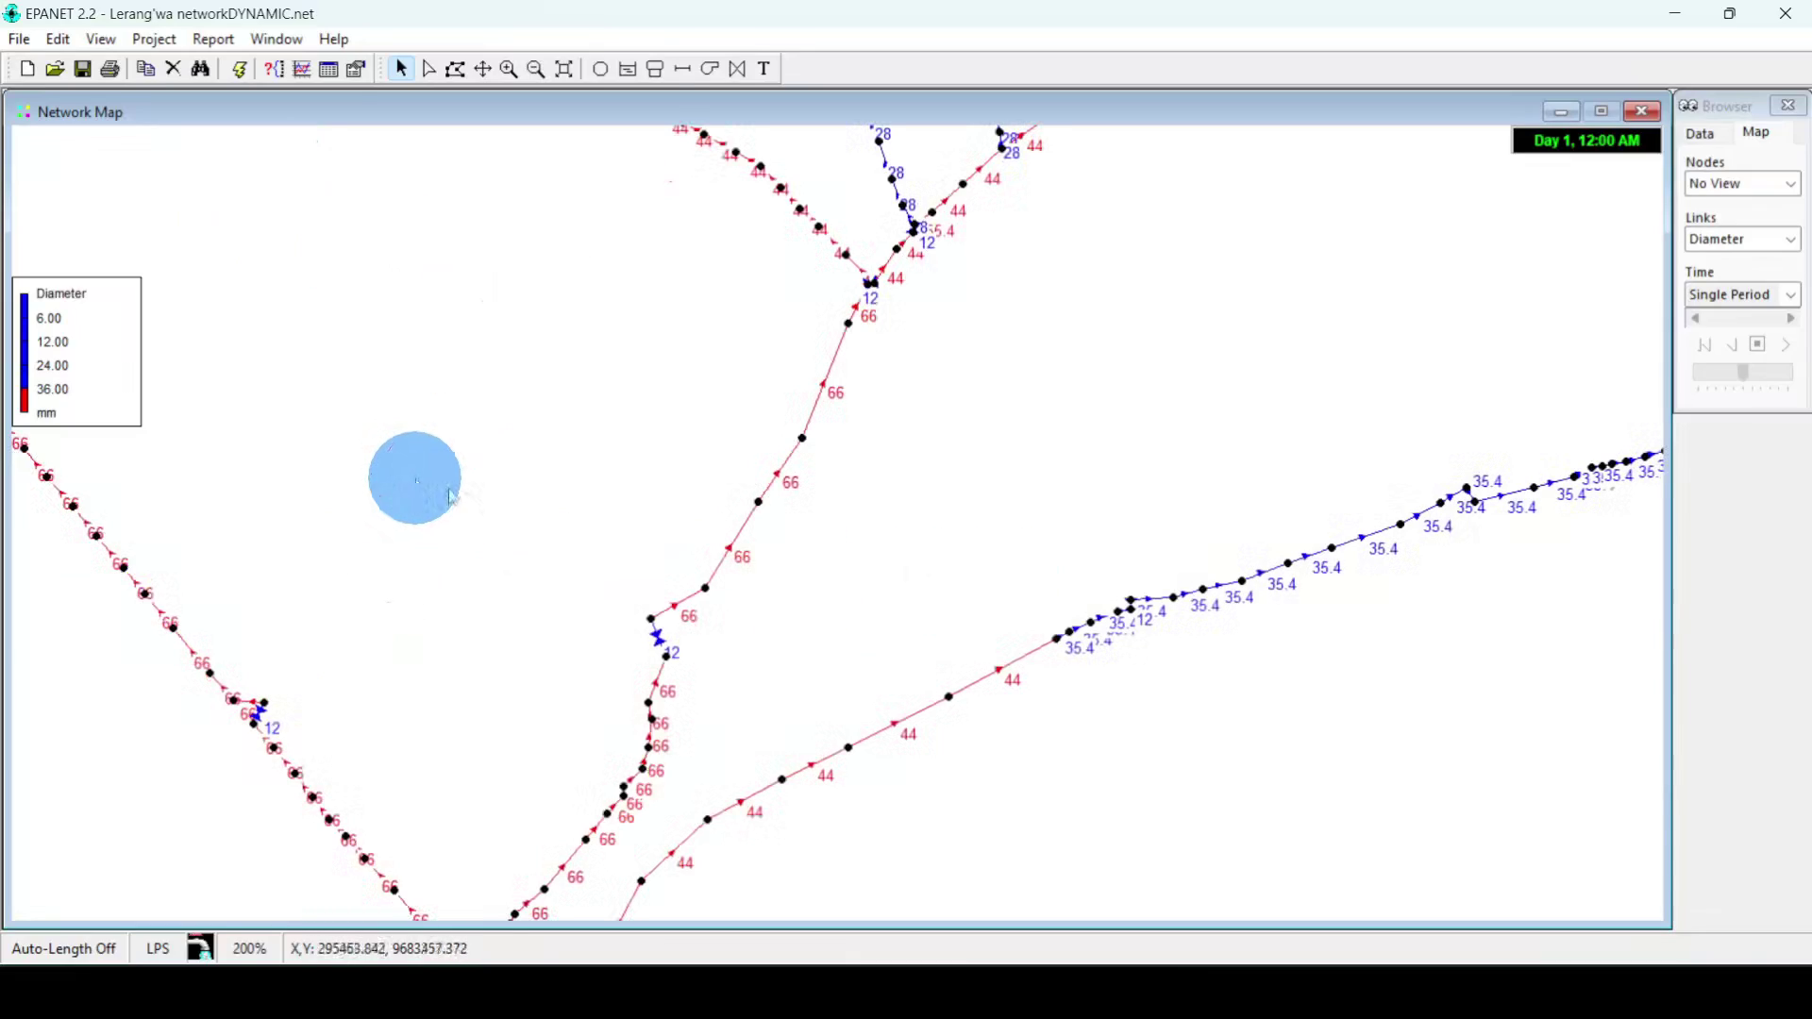
scroll(453, 497, down, 1)
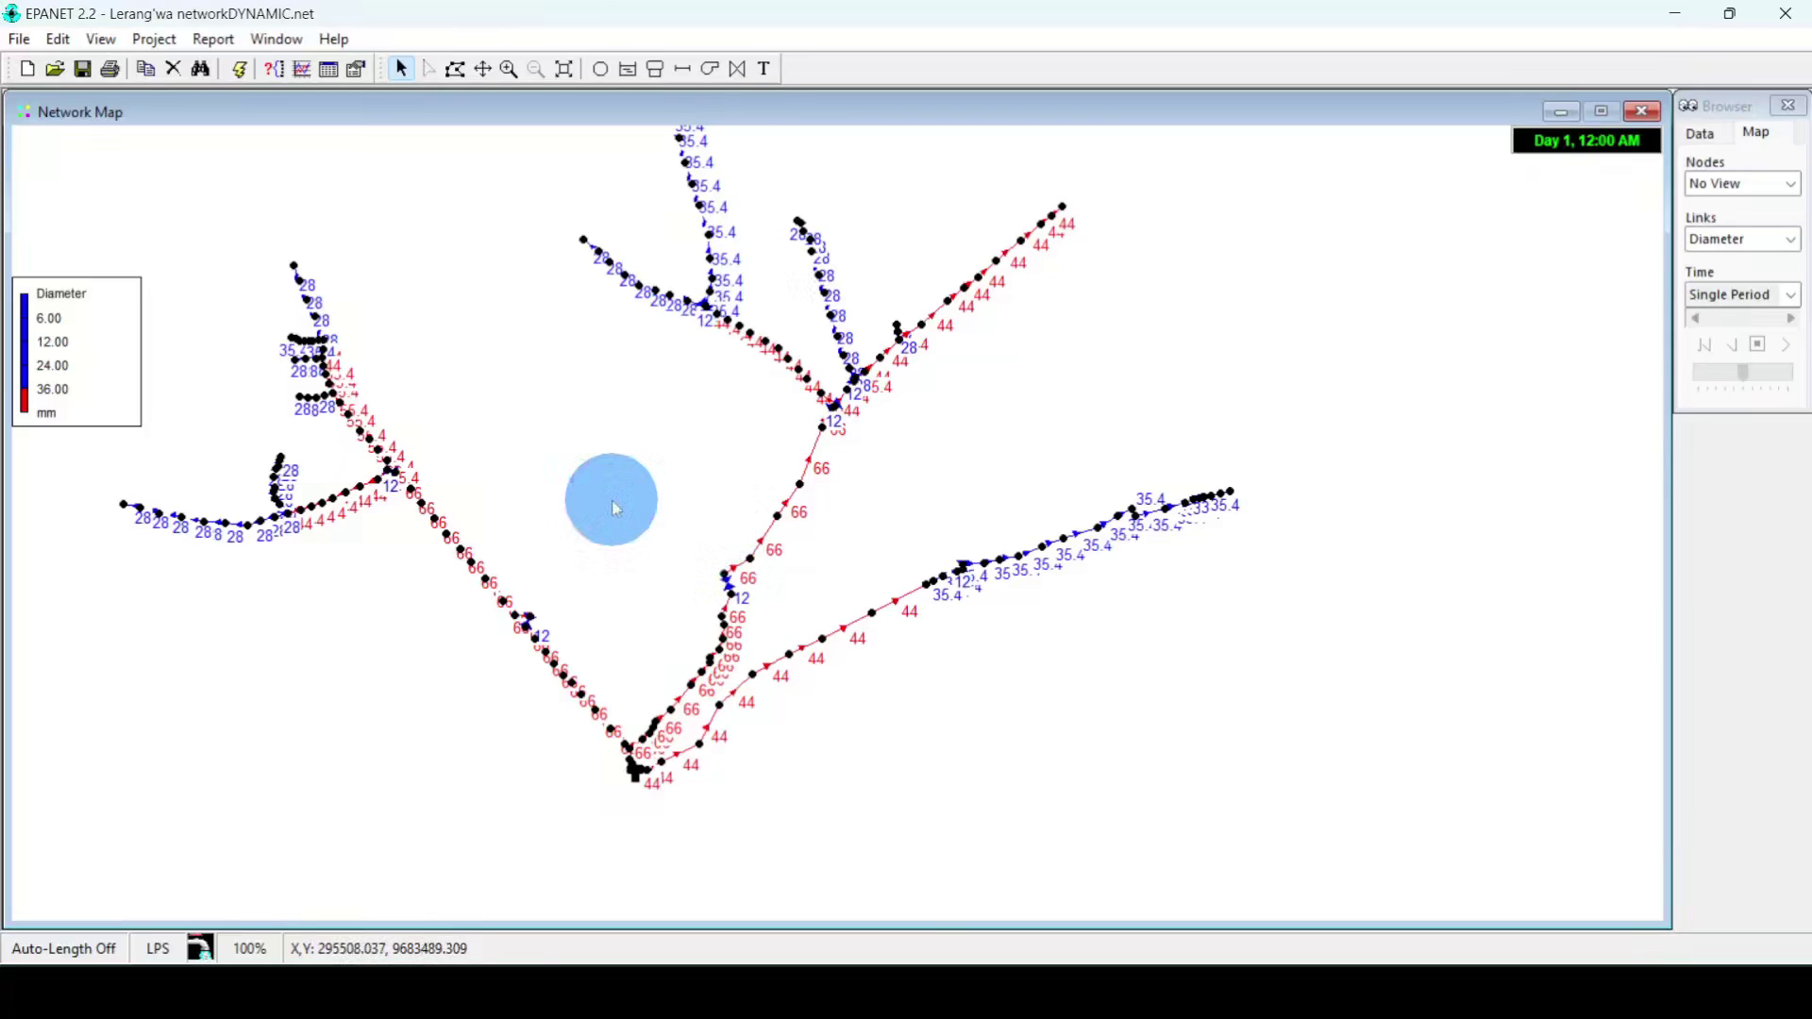
- Start a new report table and choose Network Links as its type
click(214, 42)
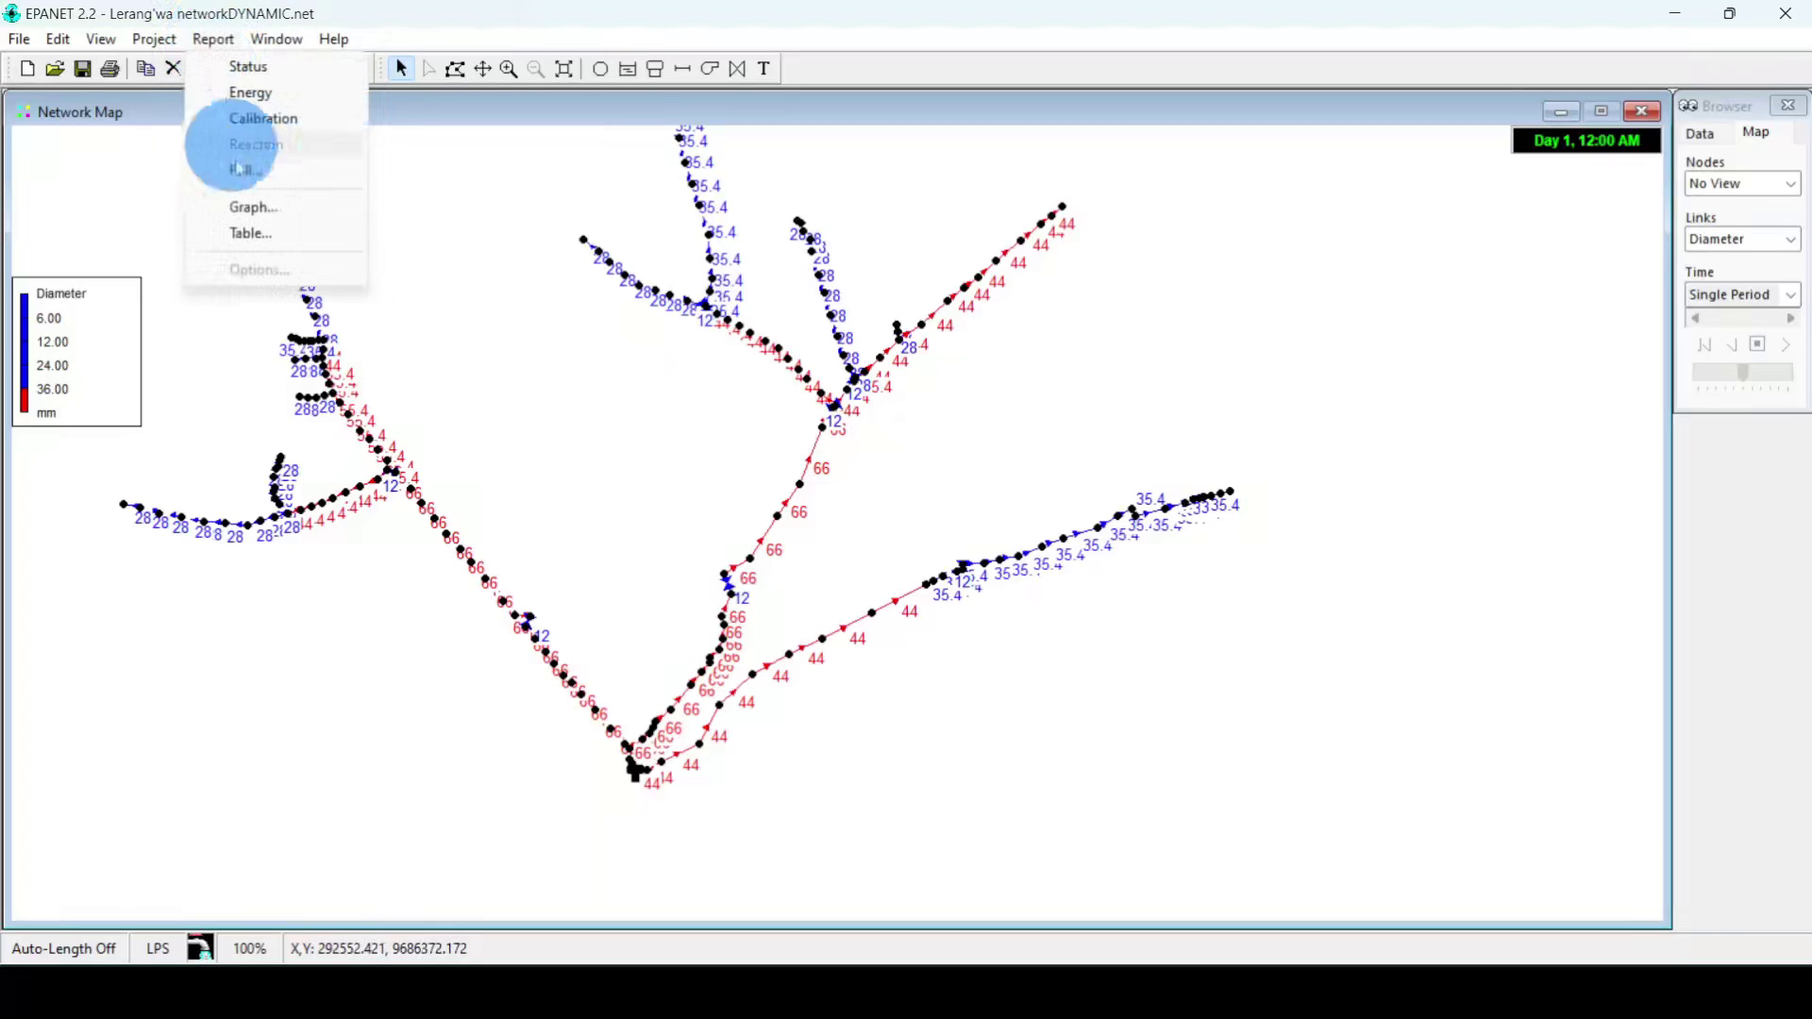
click(443, 253)
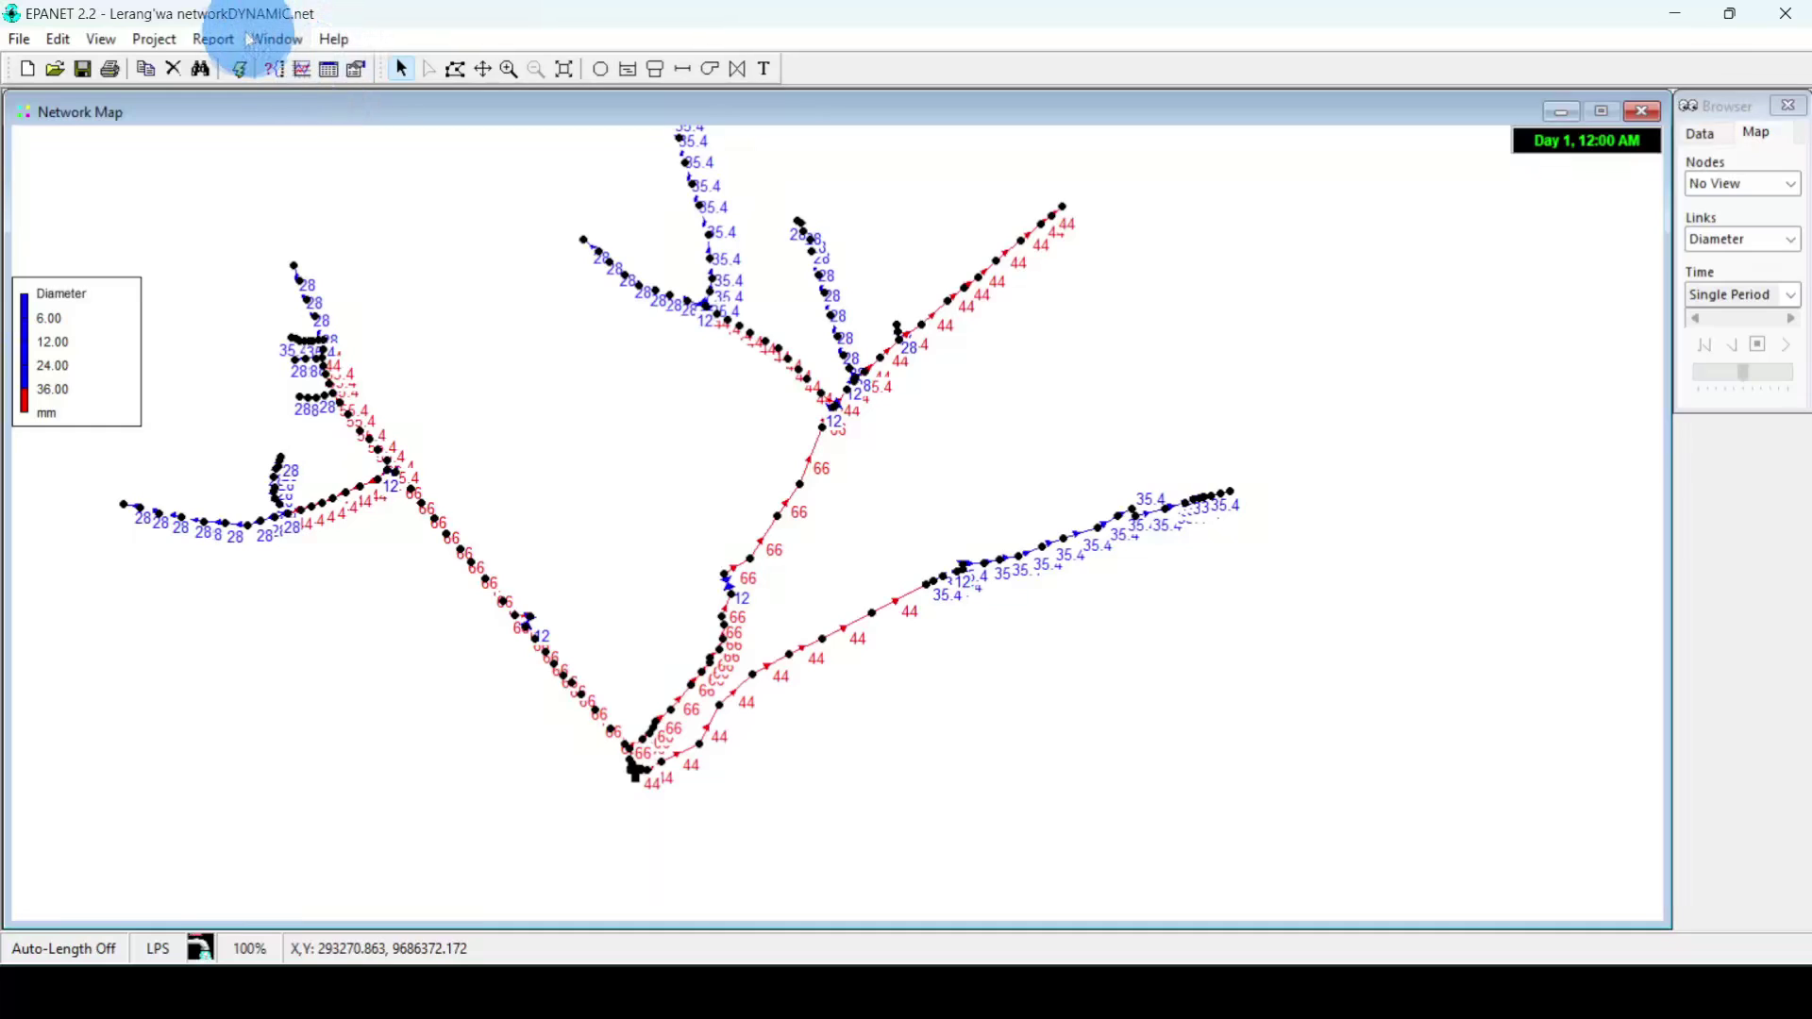
click(213, 40)
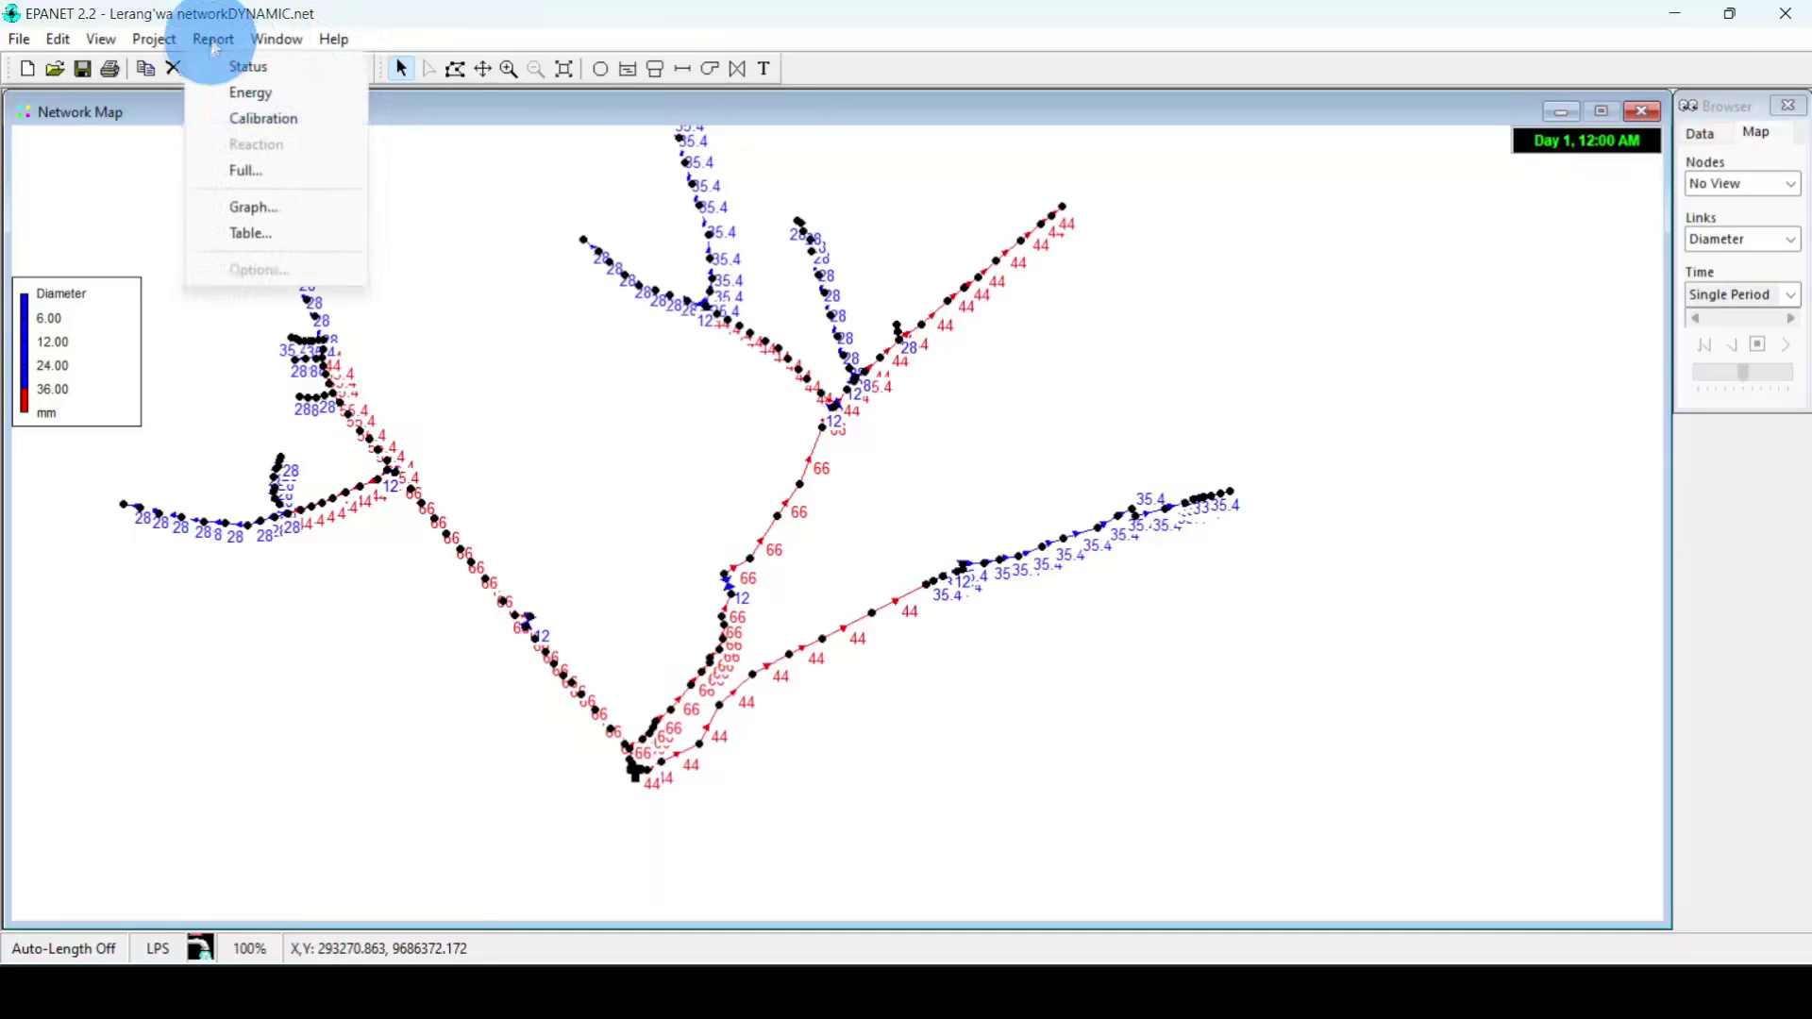
click(267, 233)
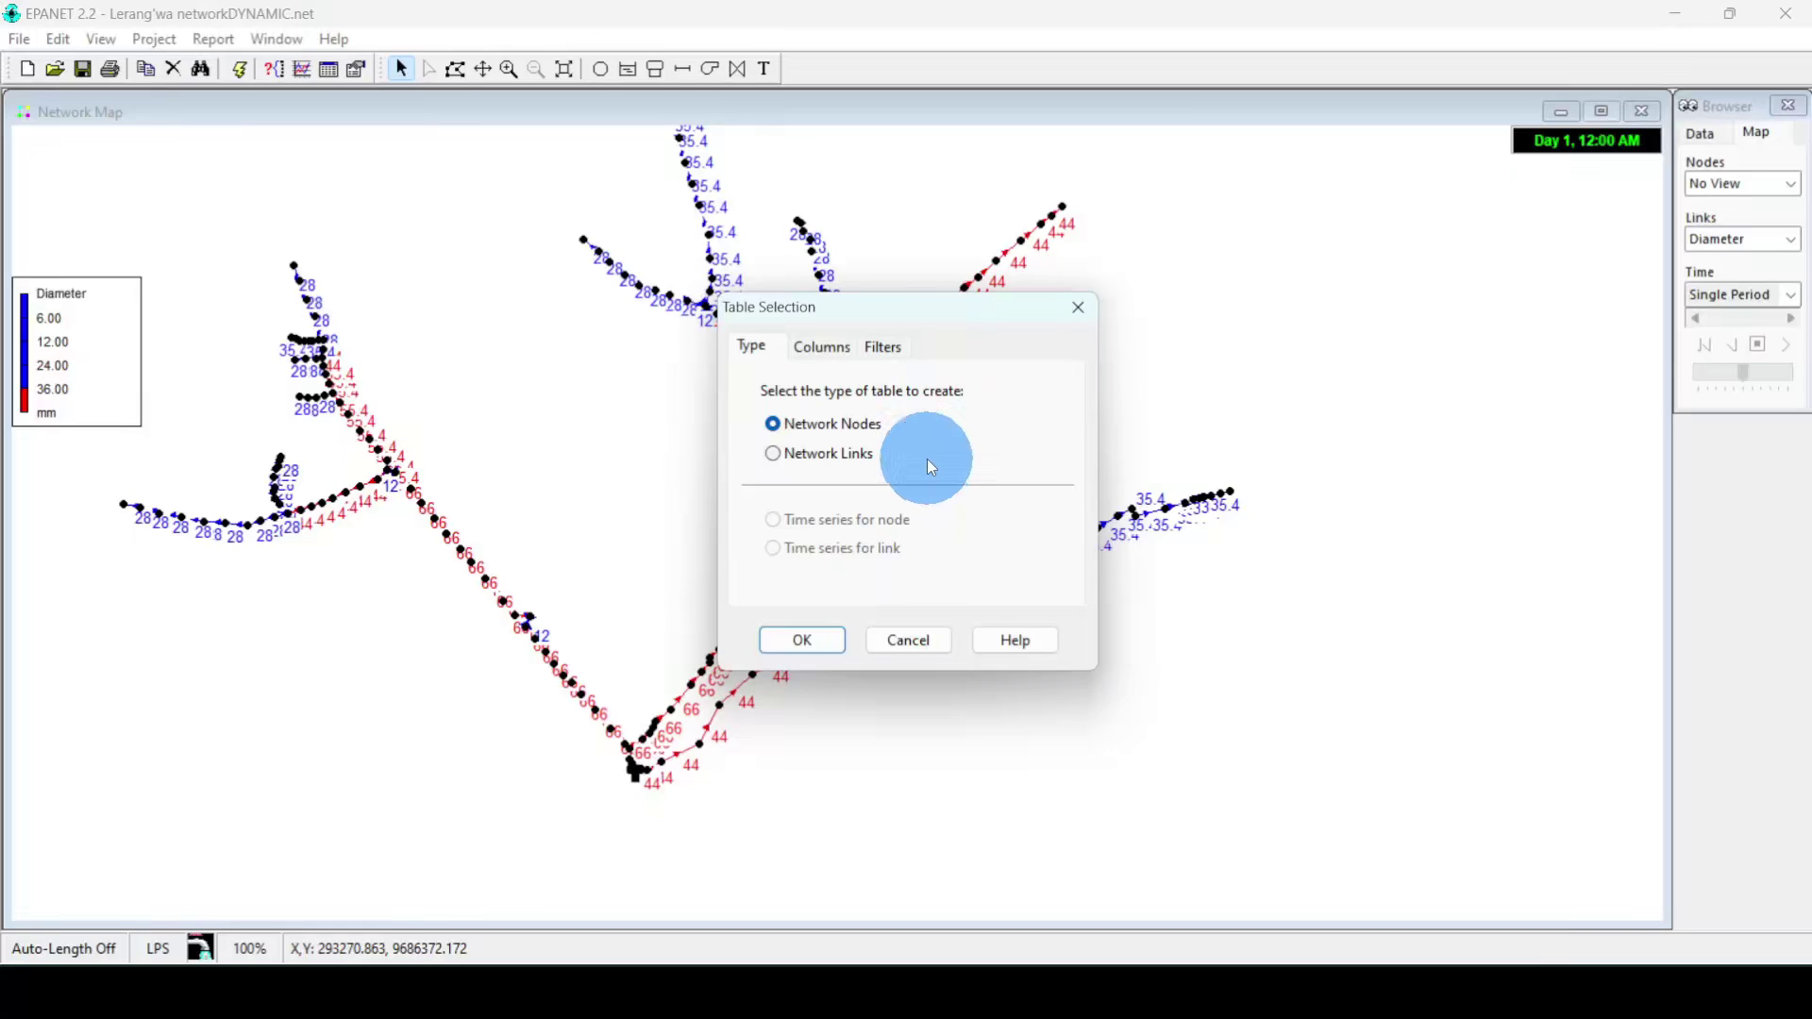
click(854, 463)
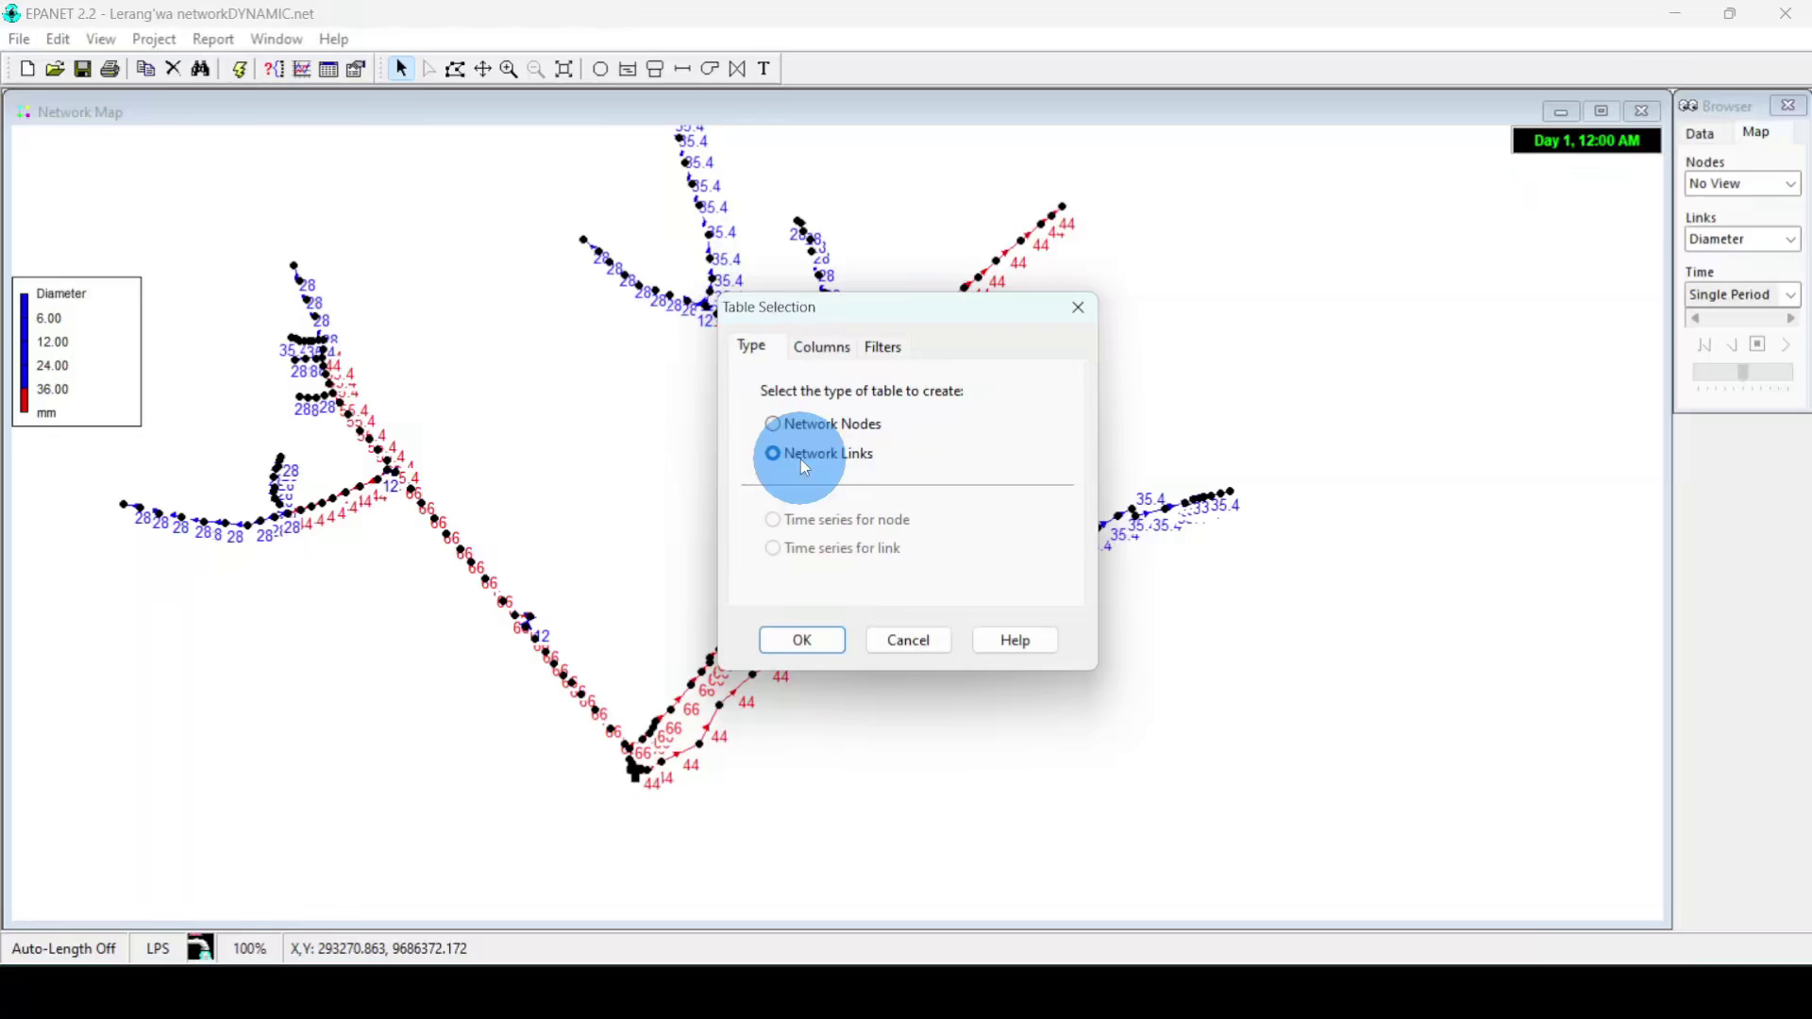
- Include the Length and Diameter columns in the links table
click(829, 348)
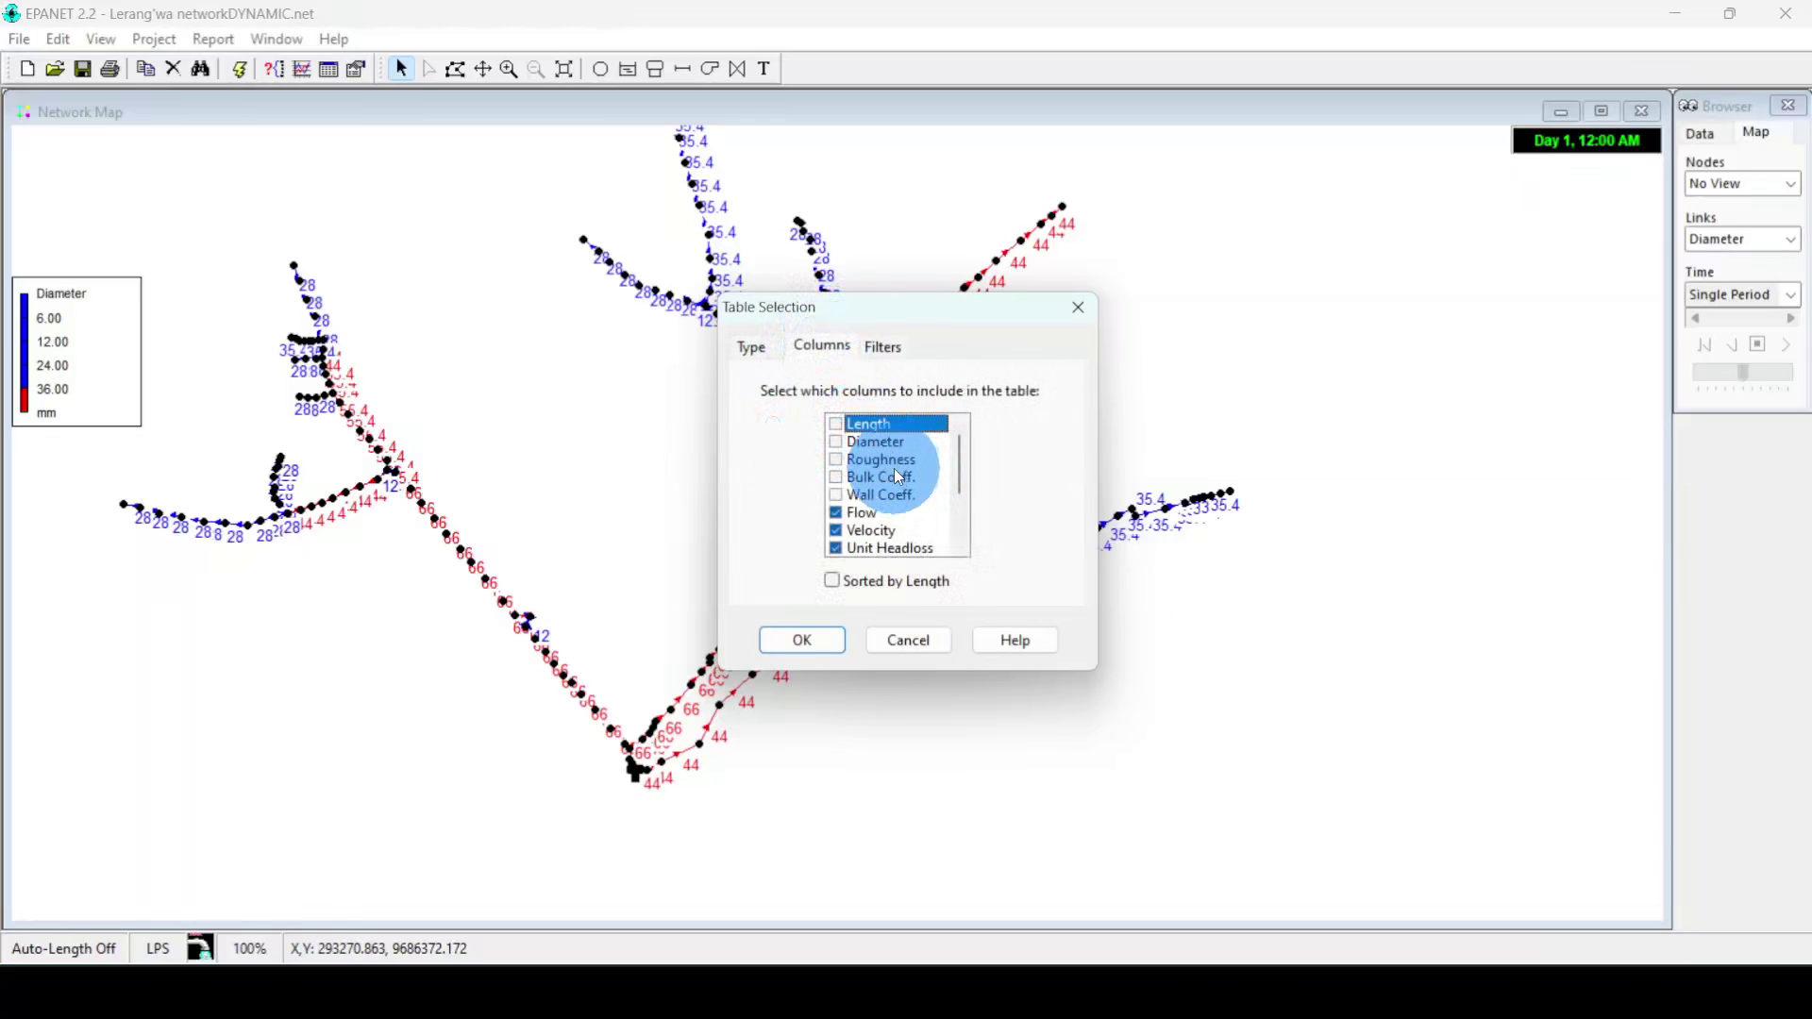
scroll(893, 468, down, 2)
scroll(902, 483, up, 2)
scroll(902, 483, up, 1)
key(space)
click(849, 443)
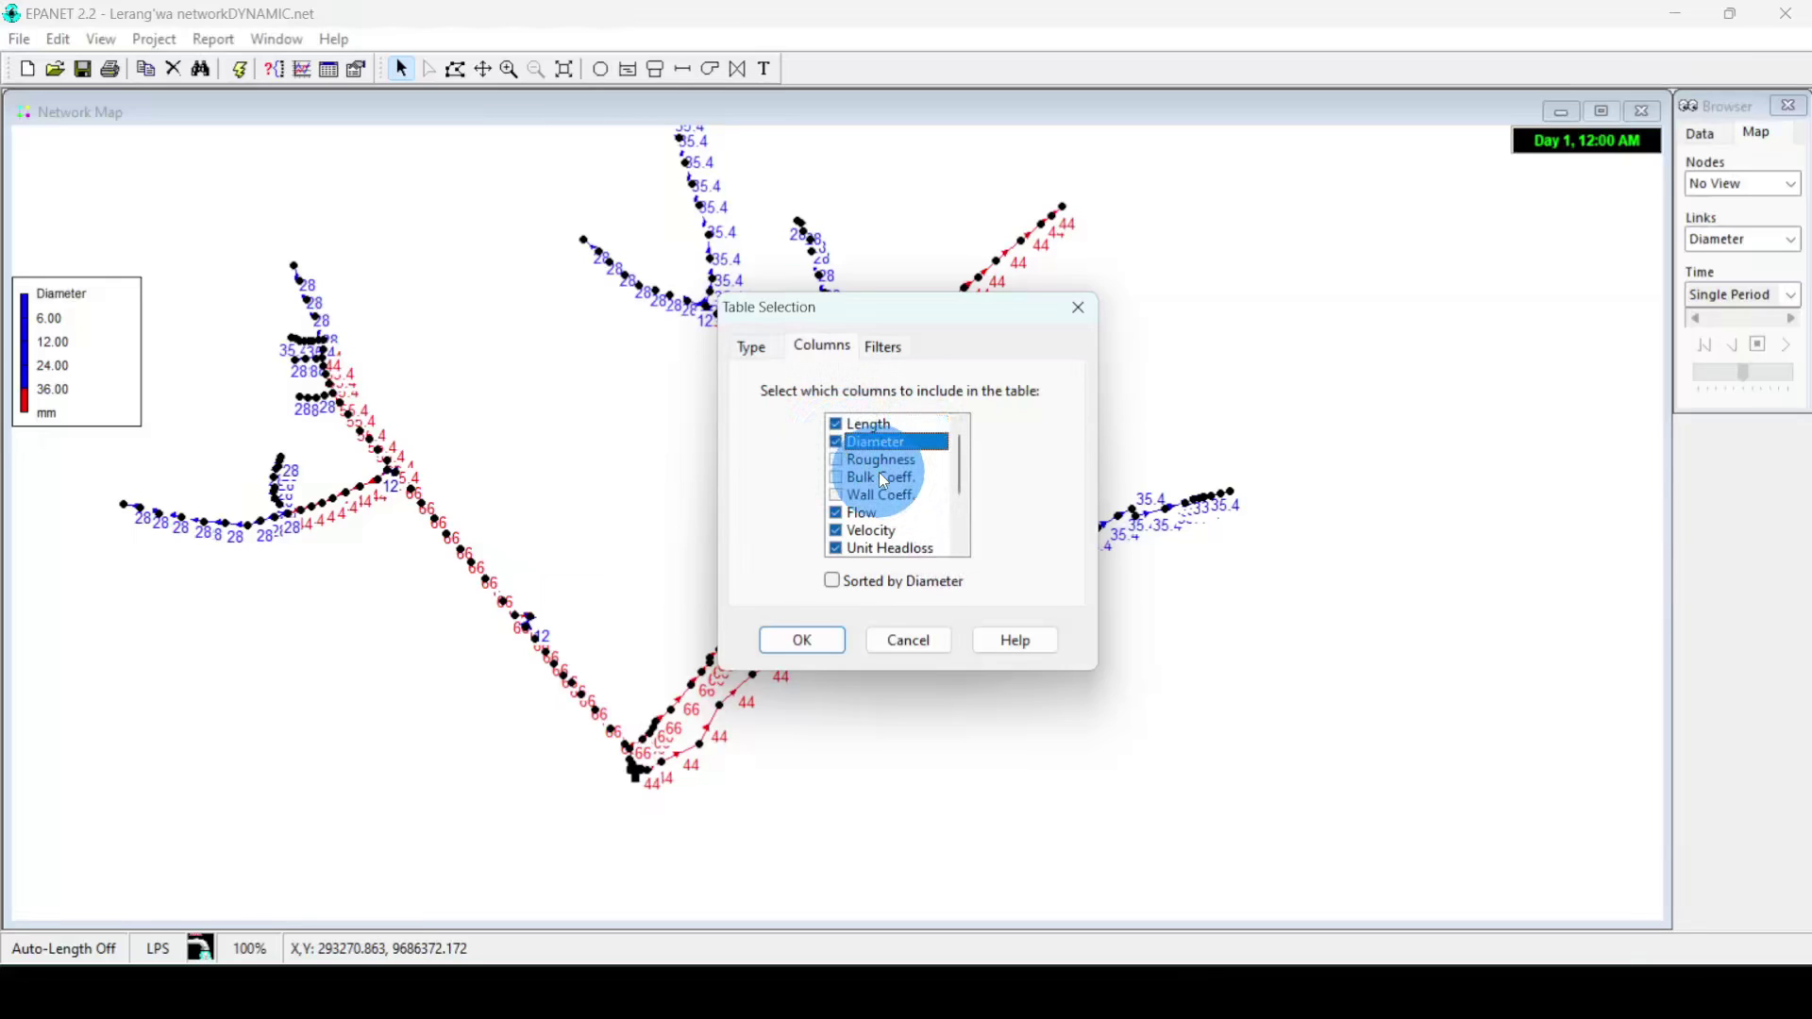
- Exclude Friction Factor, Reaction Rate, Quality and Status, keep Flow, Velocity and Unit Headloss, and generate the links table
scroll(878, 474, down, 2)
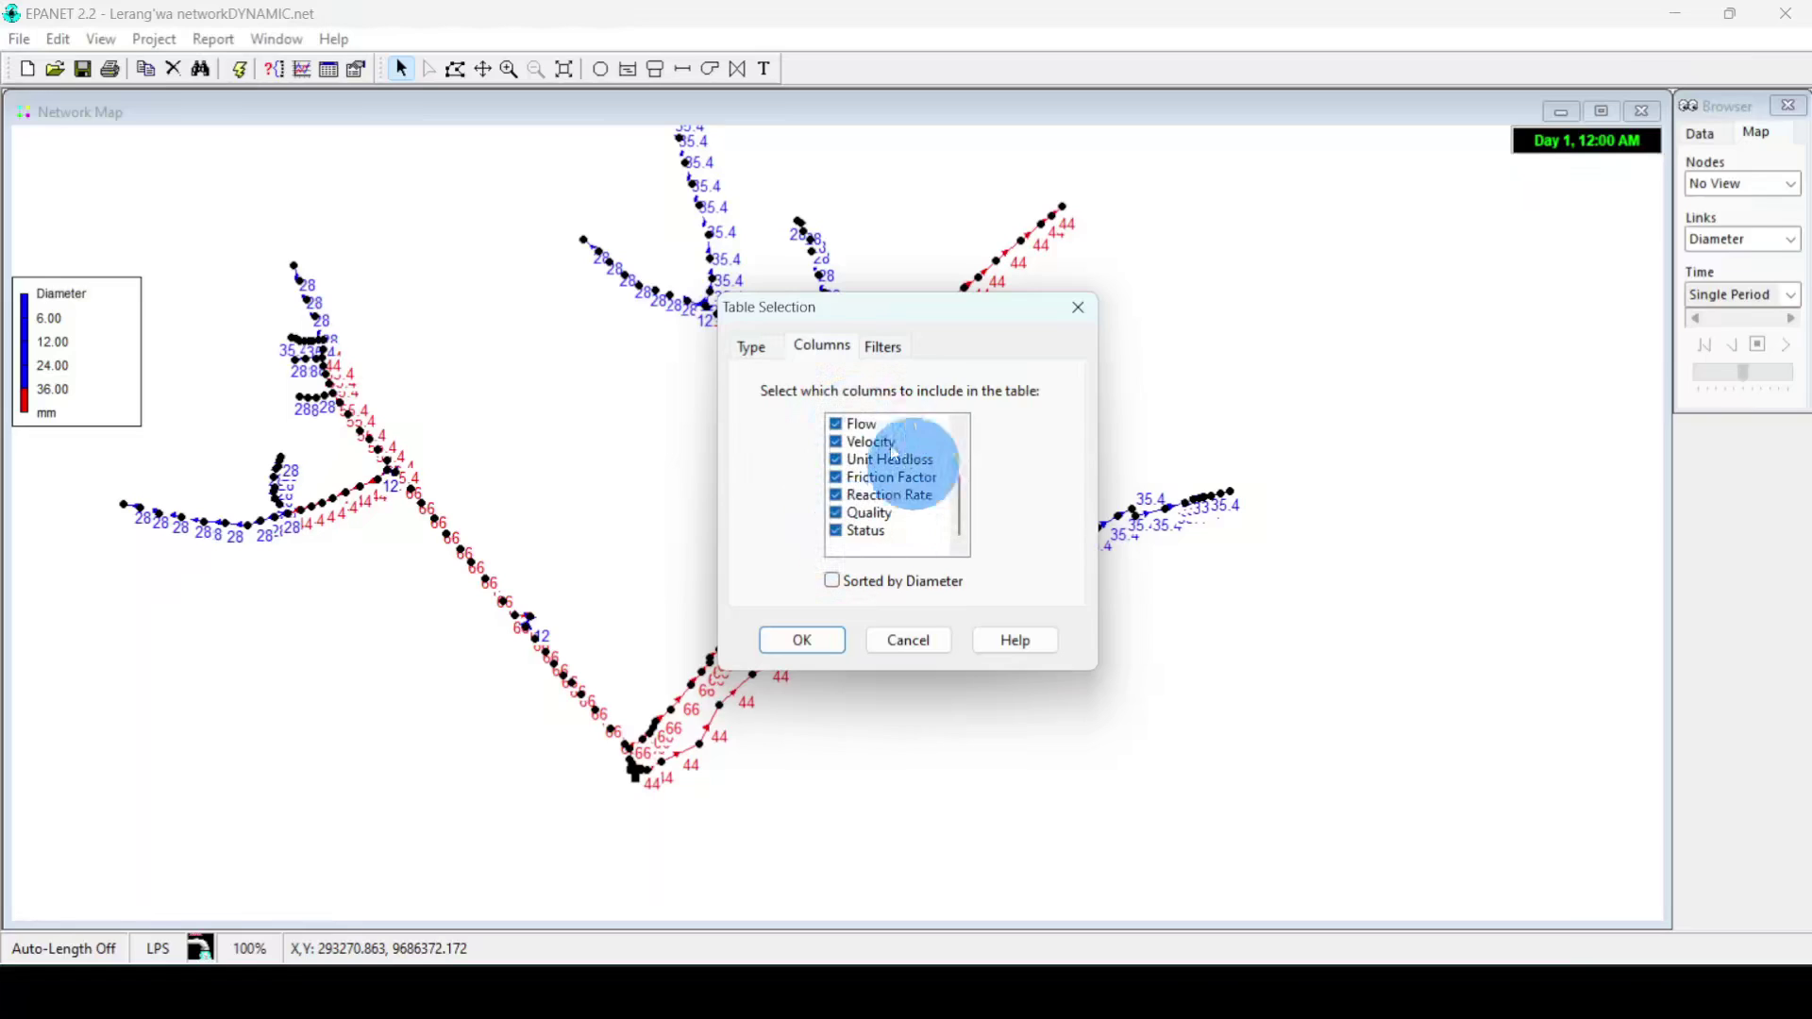
click(836, 530)
click(838, 512)
click(837, 495)
click(840, 477)
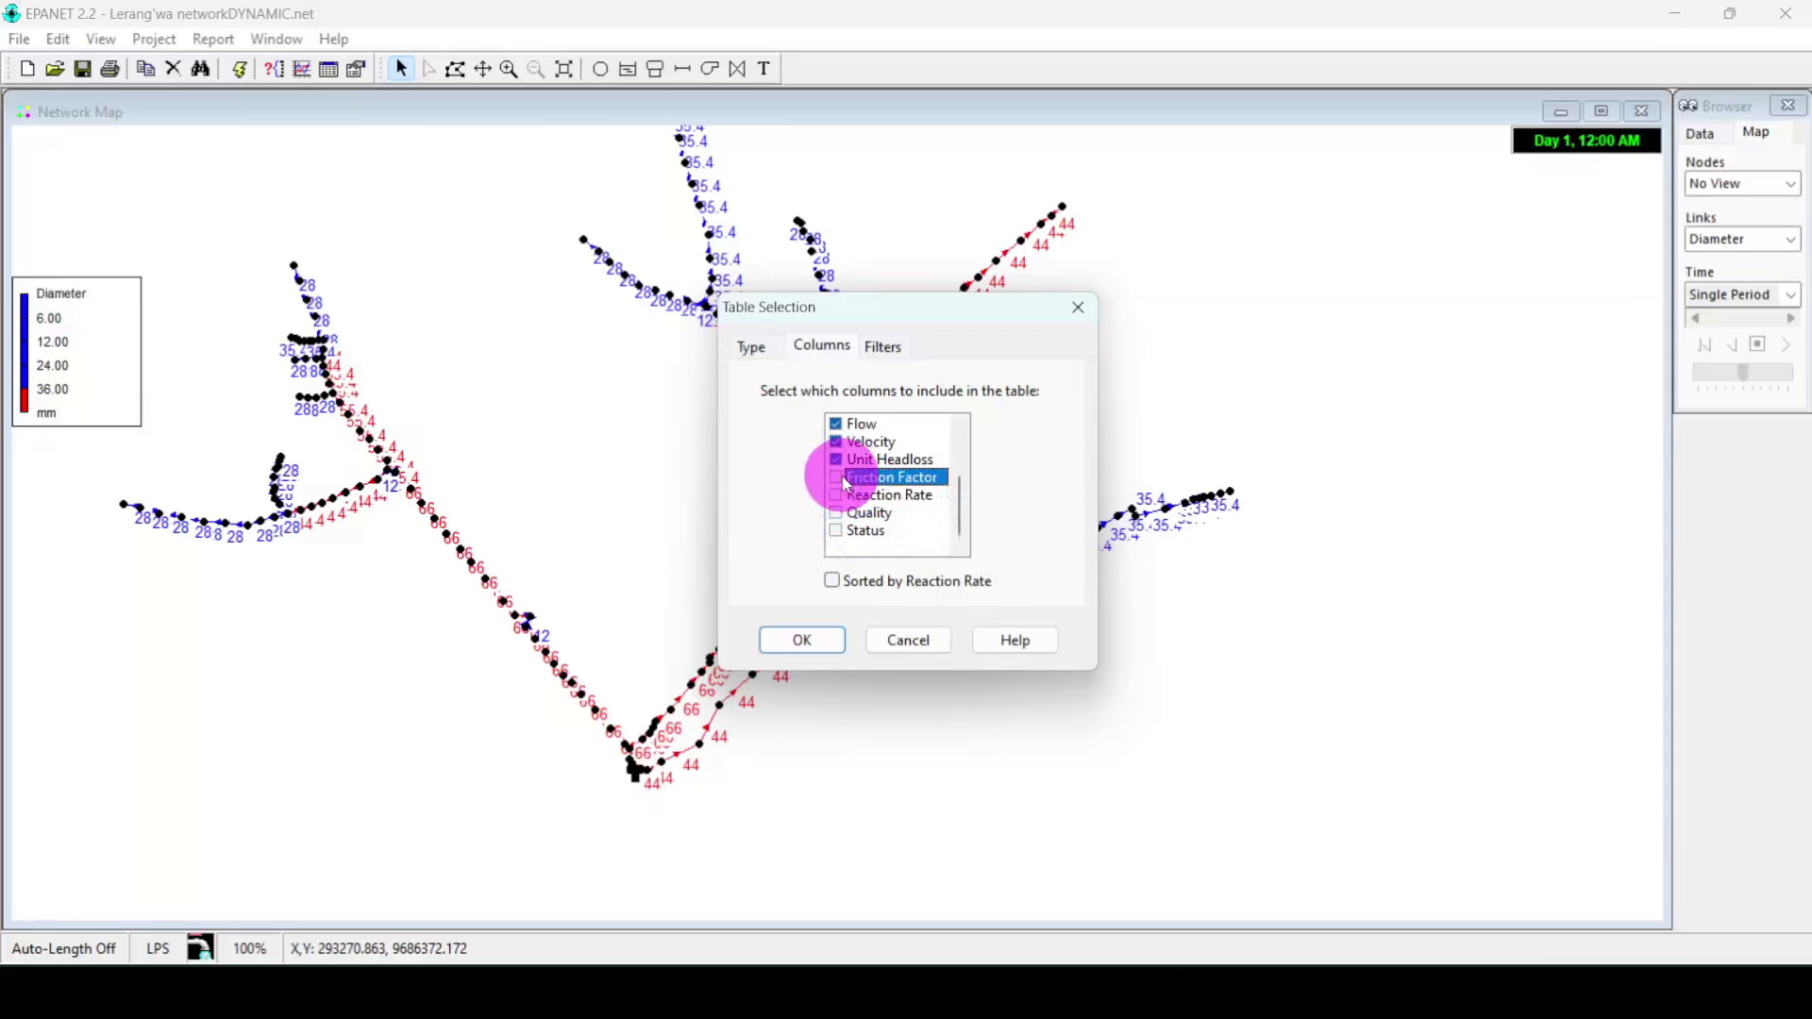
click(836, 459)
scroll(921, 483, up, 1)
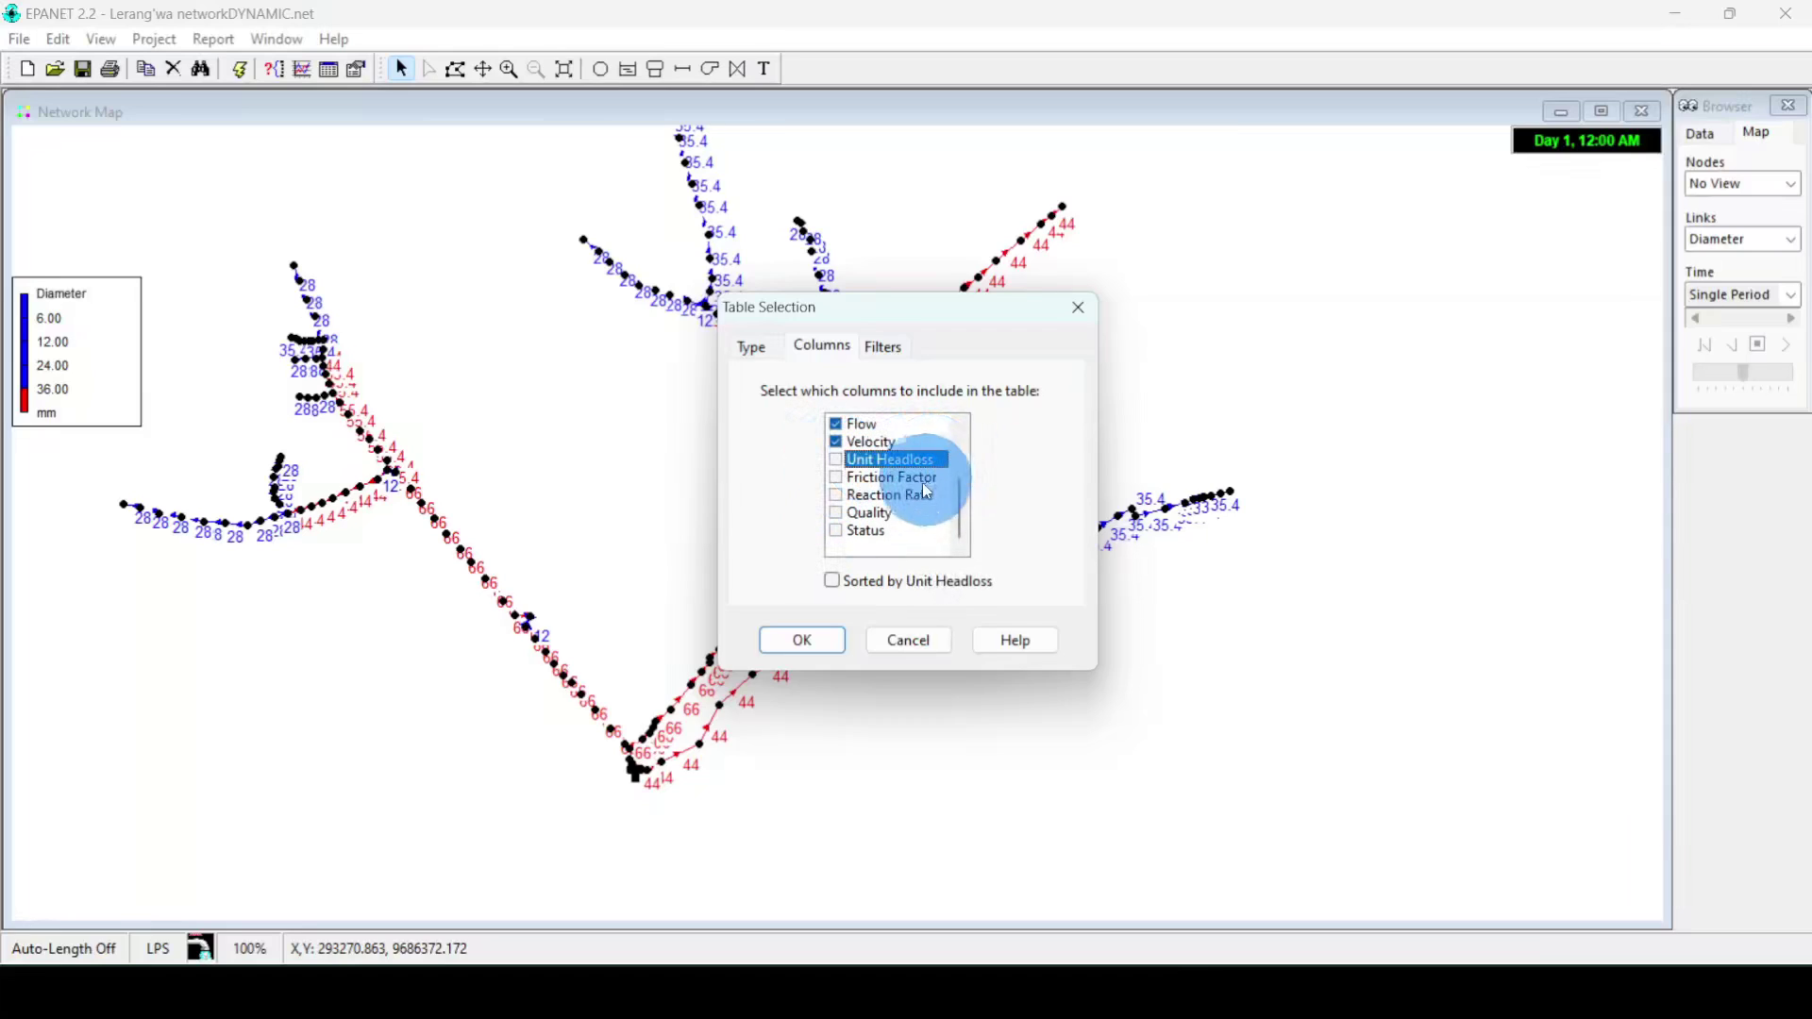
scroll(910, 489, up, 1)
click(835, 548)
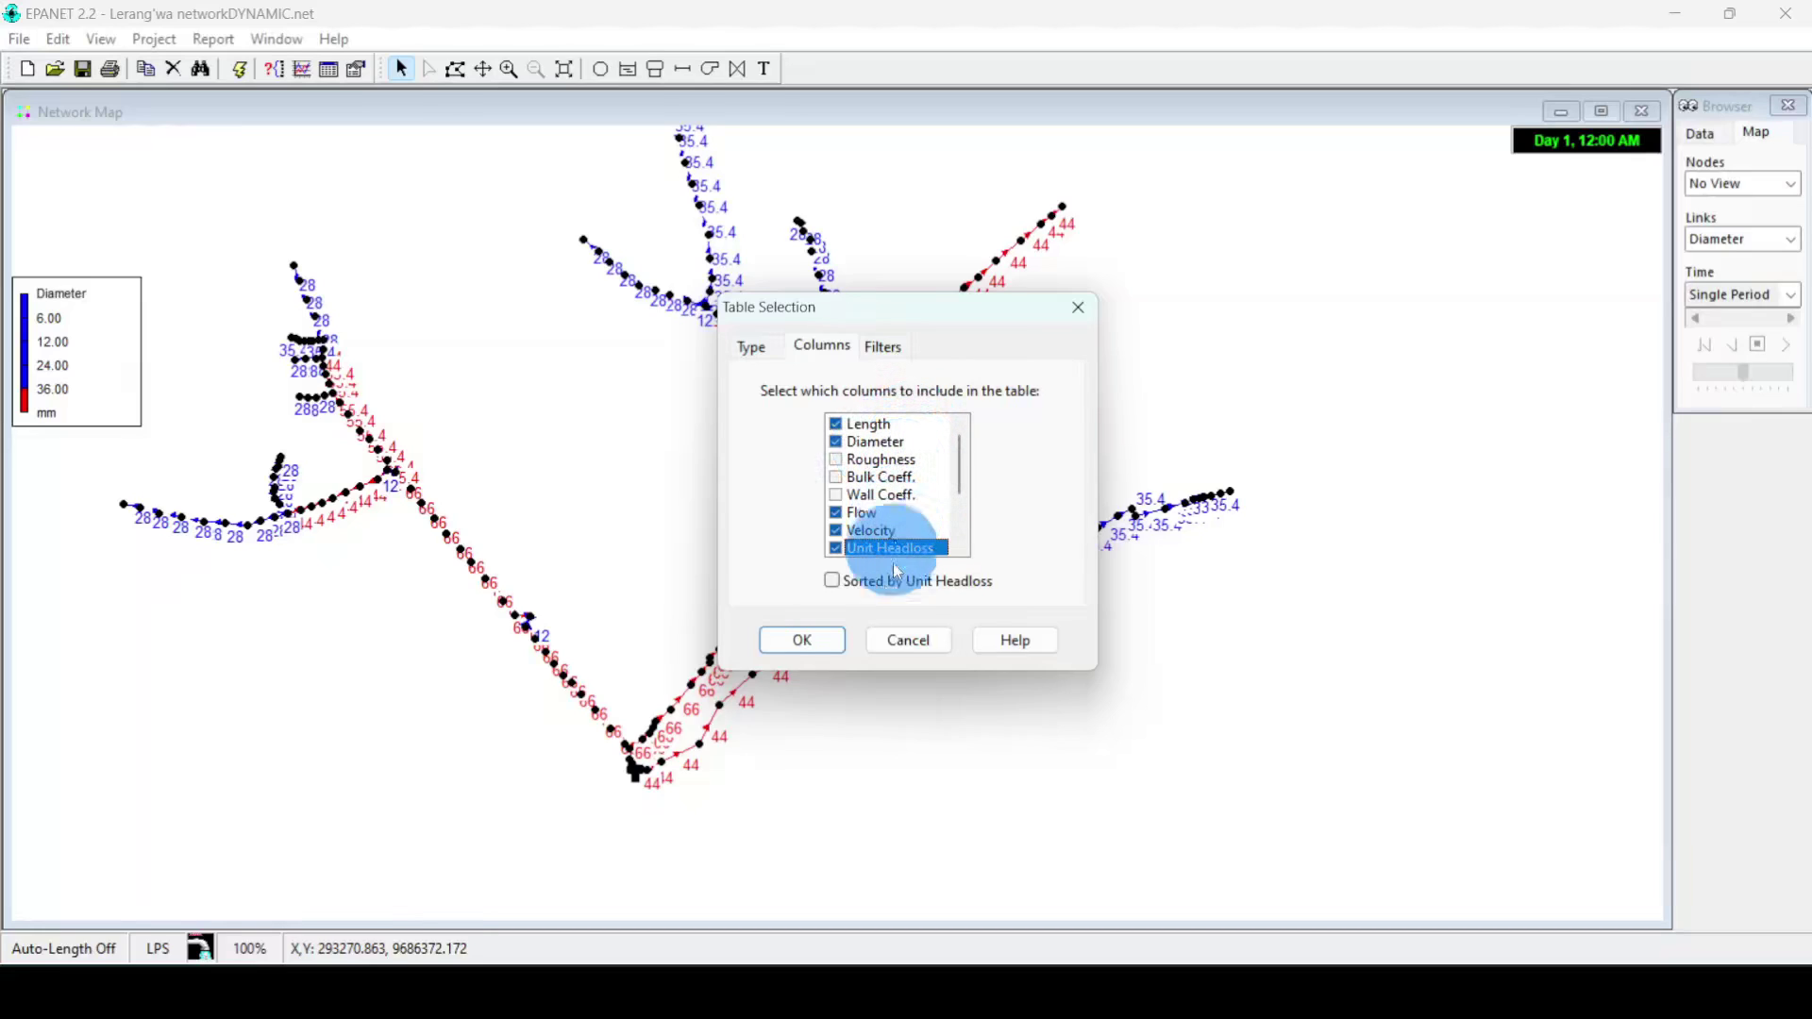
click(803, 641)
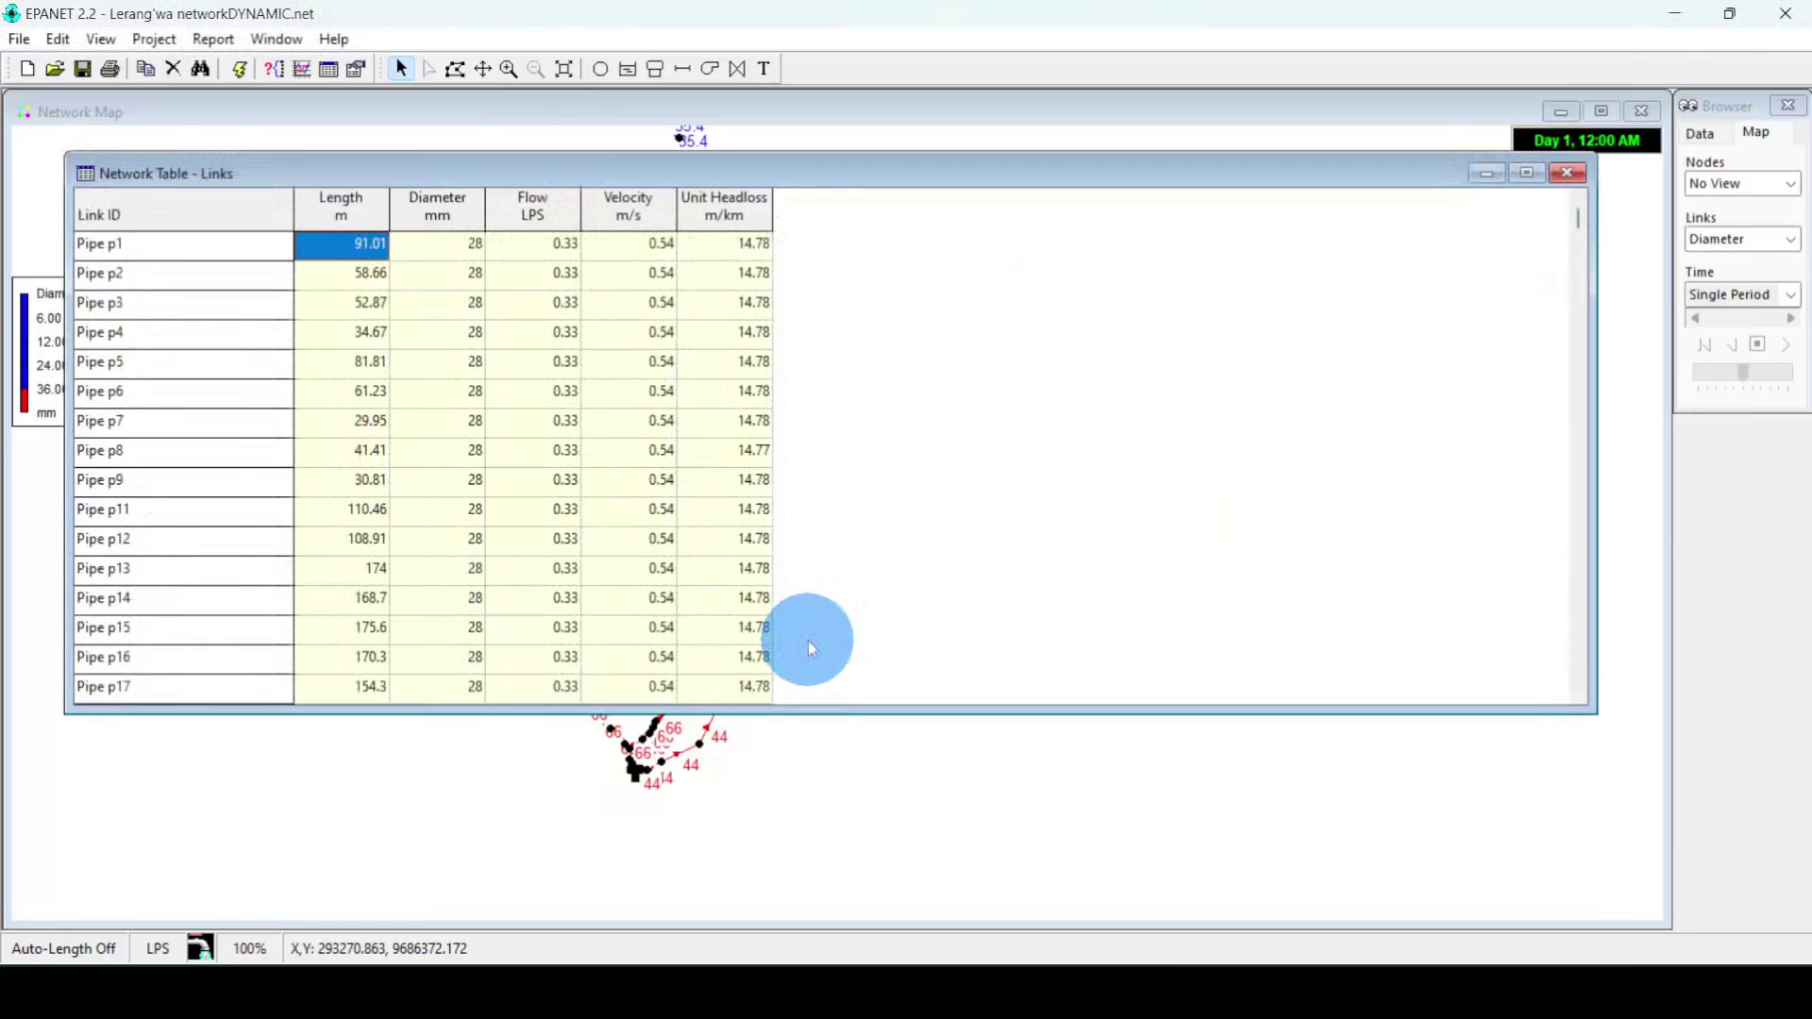
- Move the links table to a clearer spot and review its pipe lengths, diameters, flows, velocities and unit headlosses
drag(875, 180, 1044, 258)
click(665, 477)
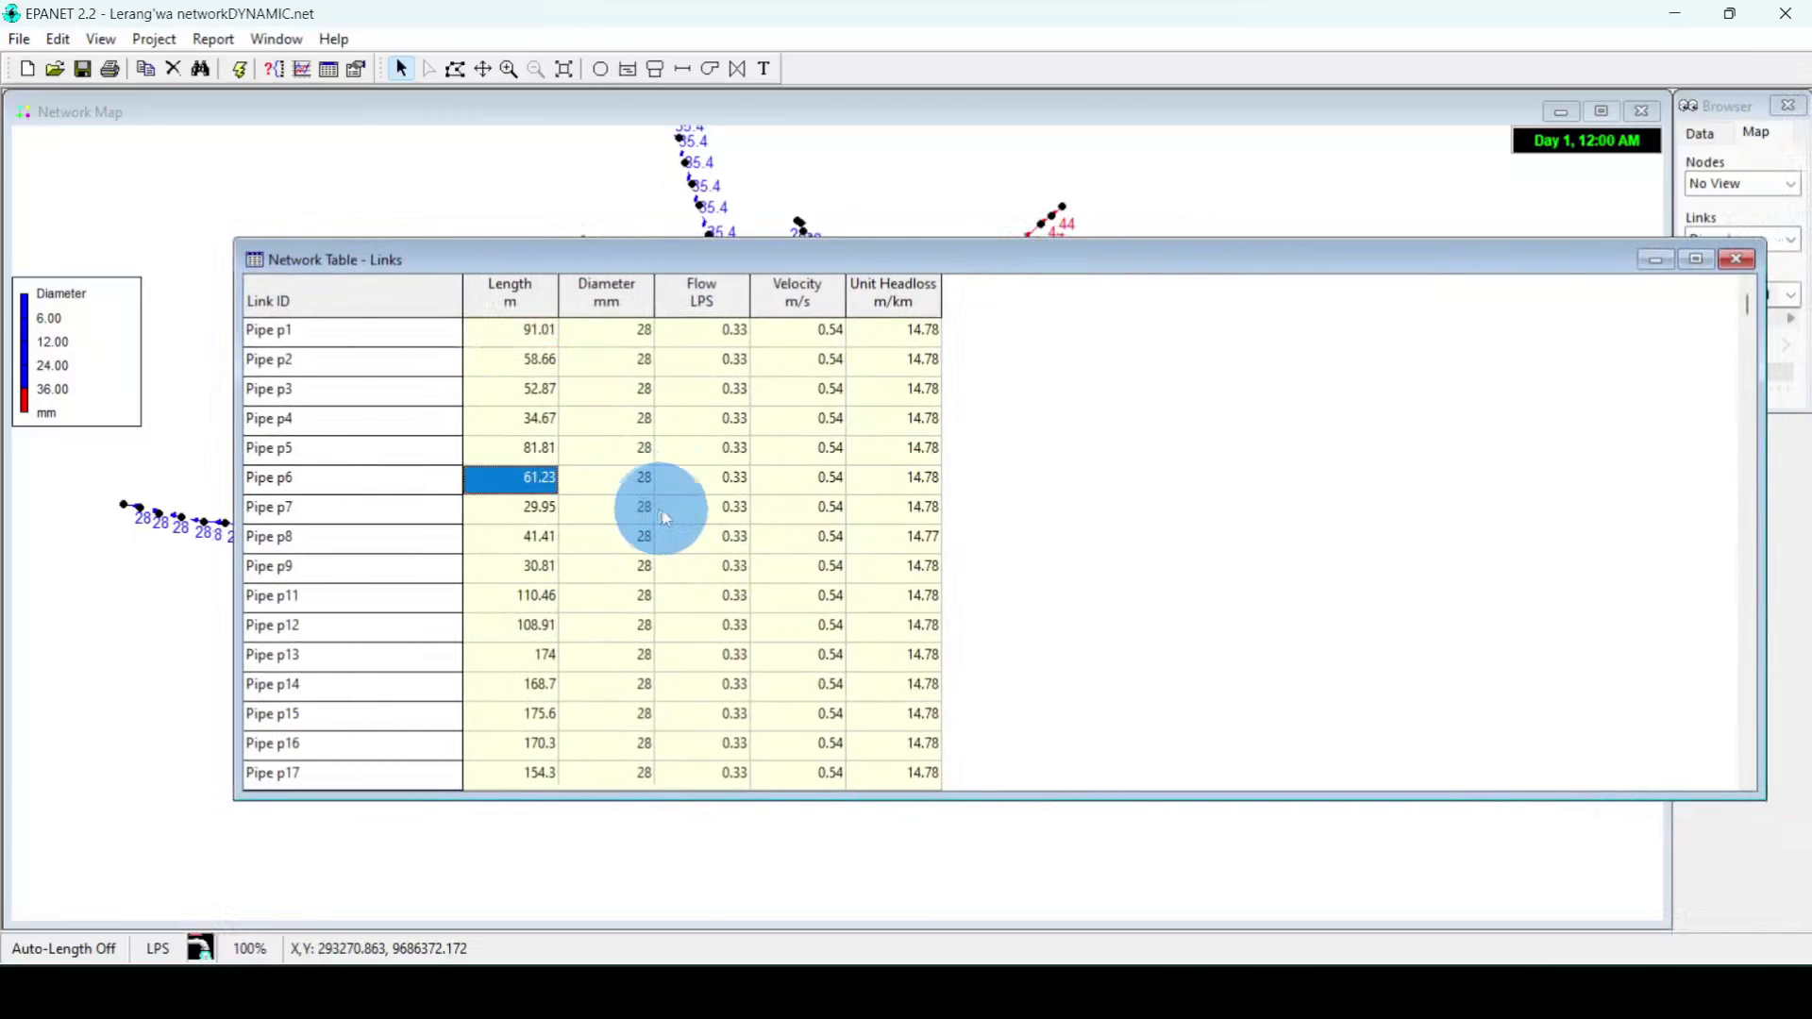
scroll(665, 517, down, 20)
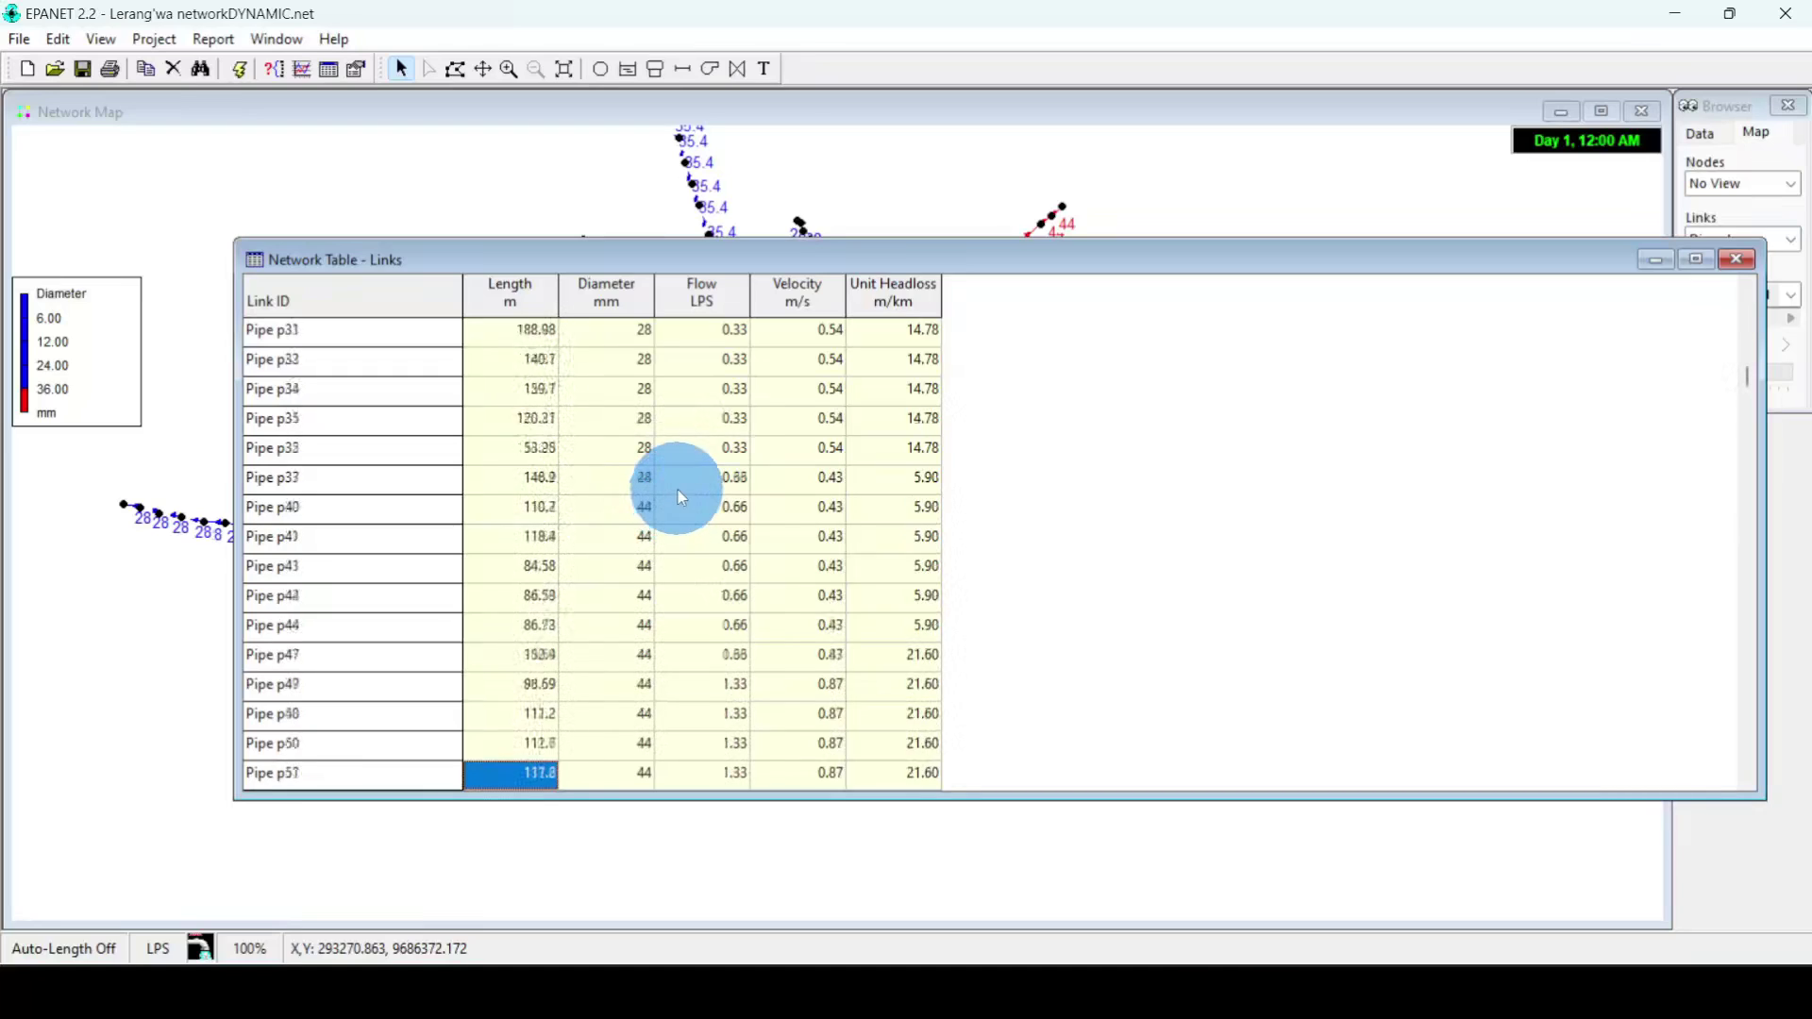
scroll(680, 483, down, 1)
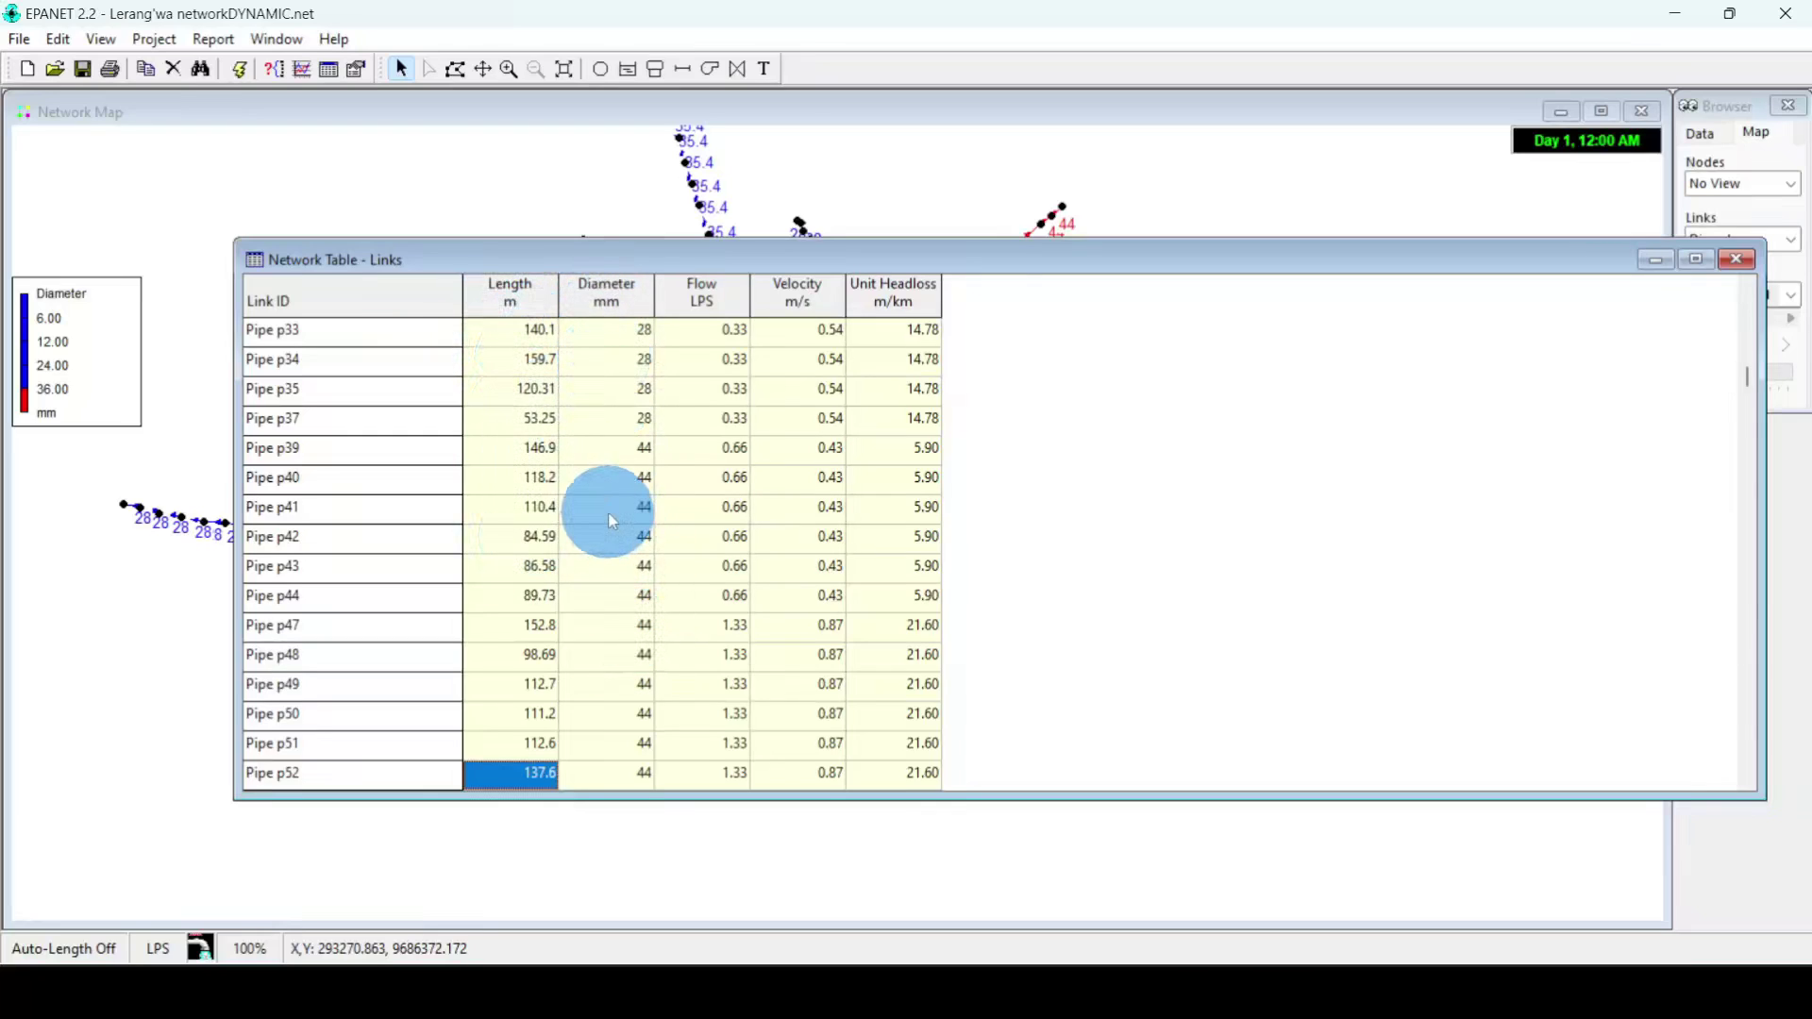
key(Up)
key(Up)
key(Up)
key(Up)
key(Up)
key(Up)
key(Up)
key(Up)
key(Up)
key(Up)
key(Up)
key(Up)
key(Up)
key(Up)
key(Up)
key(Up)
key(Up)
key(Up)
key(Up)
key(Up)
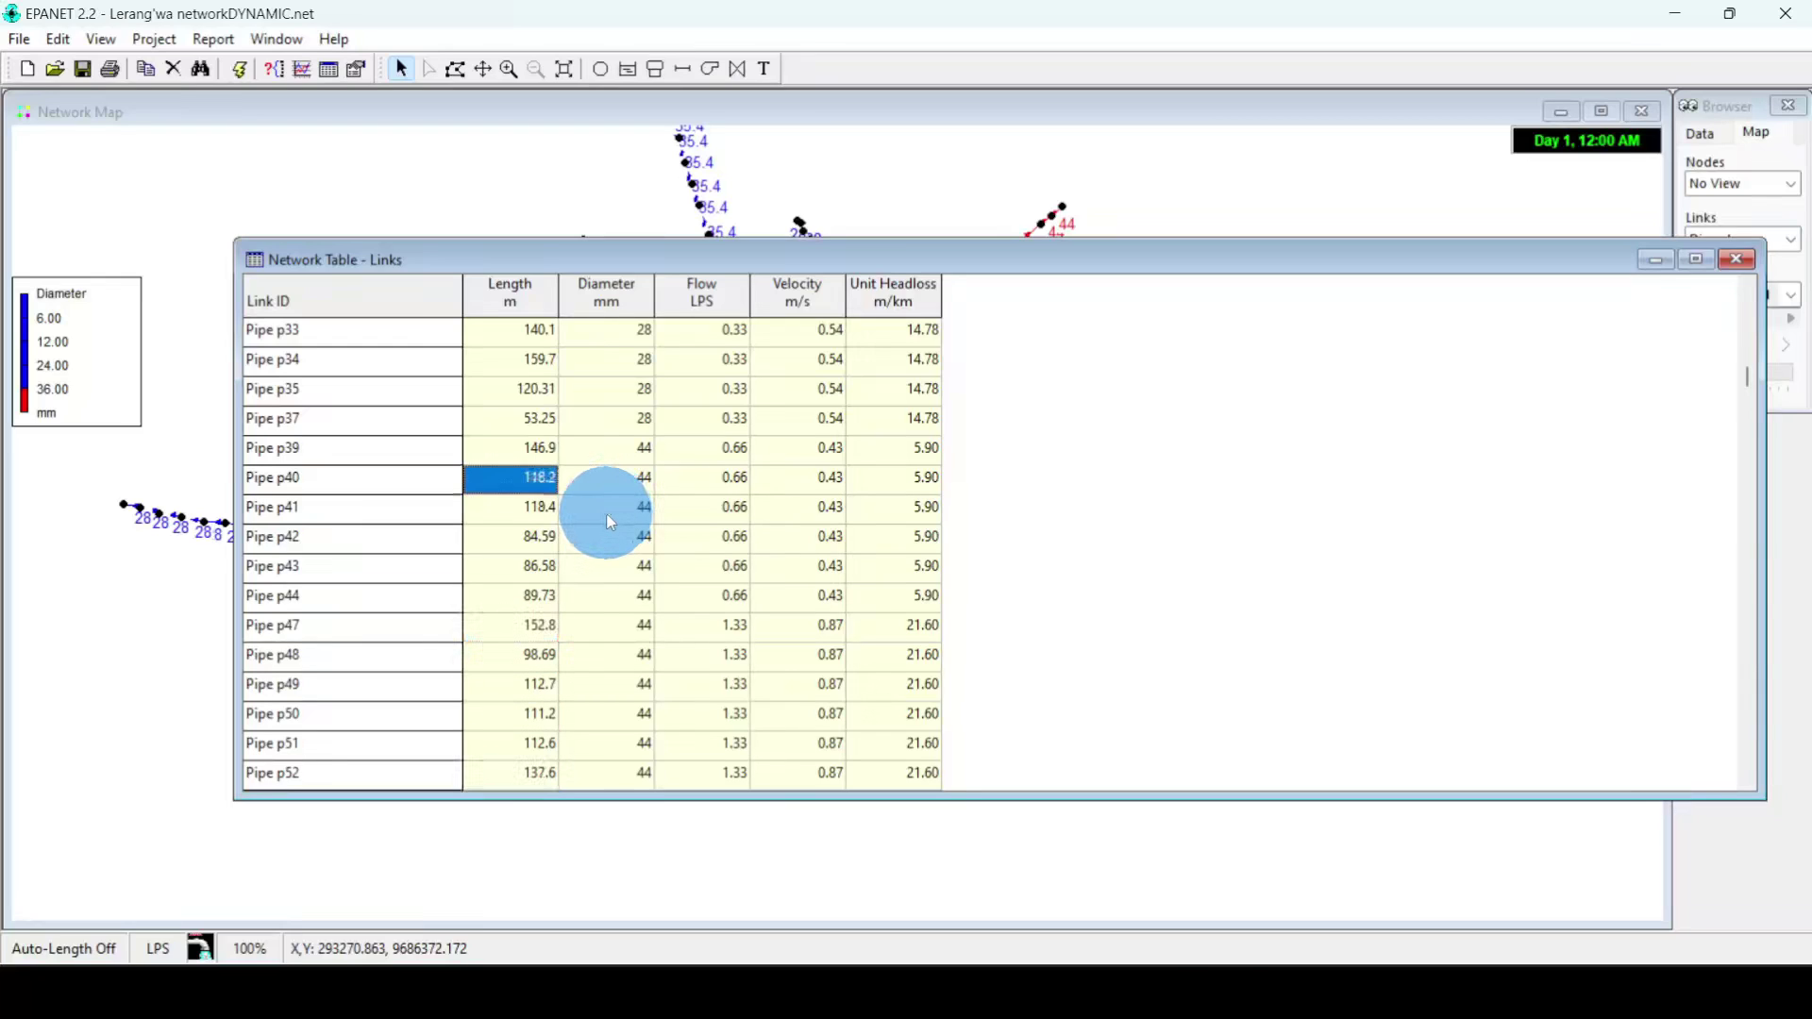
key(Up)
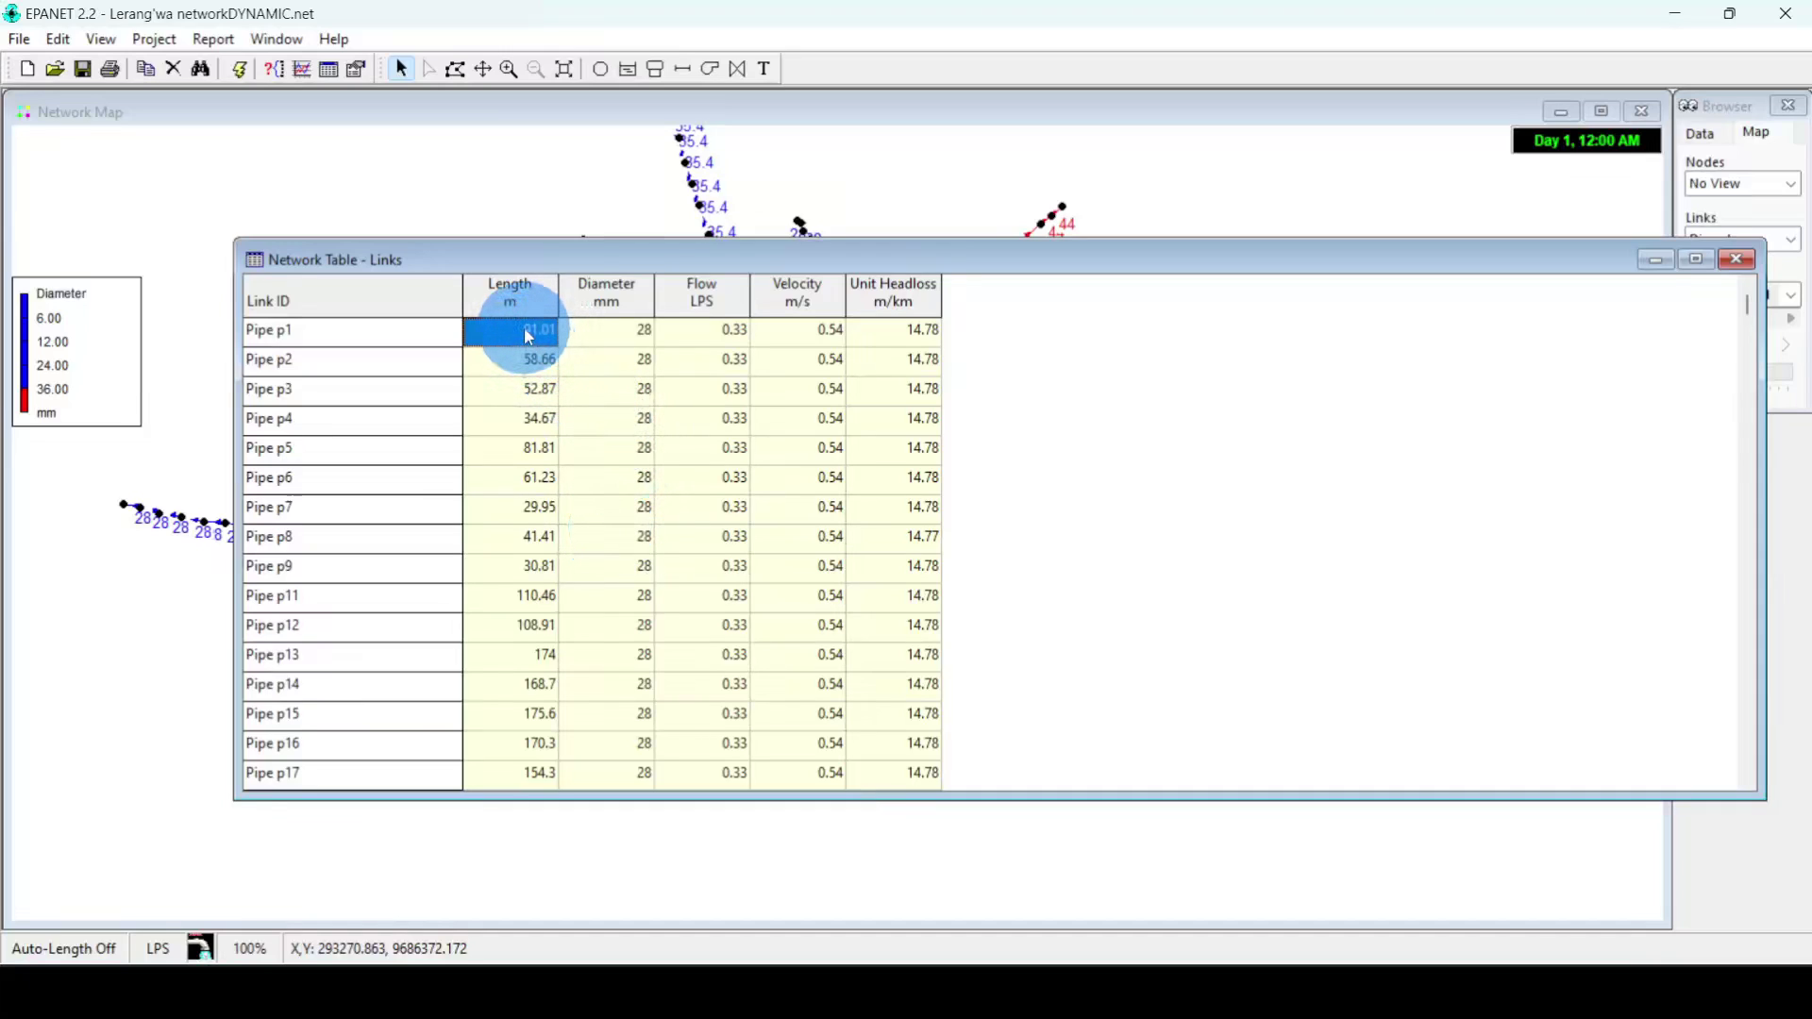
drag(528, 337, 892, 913)
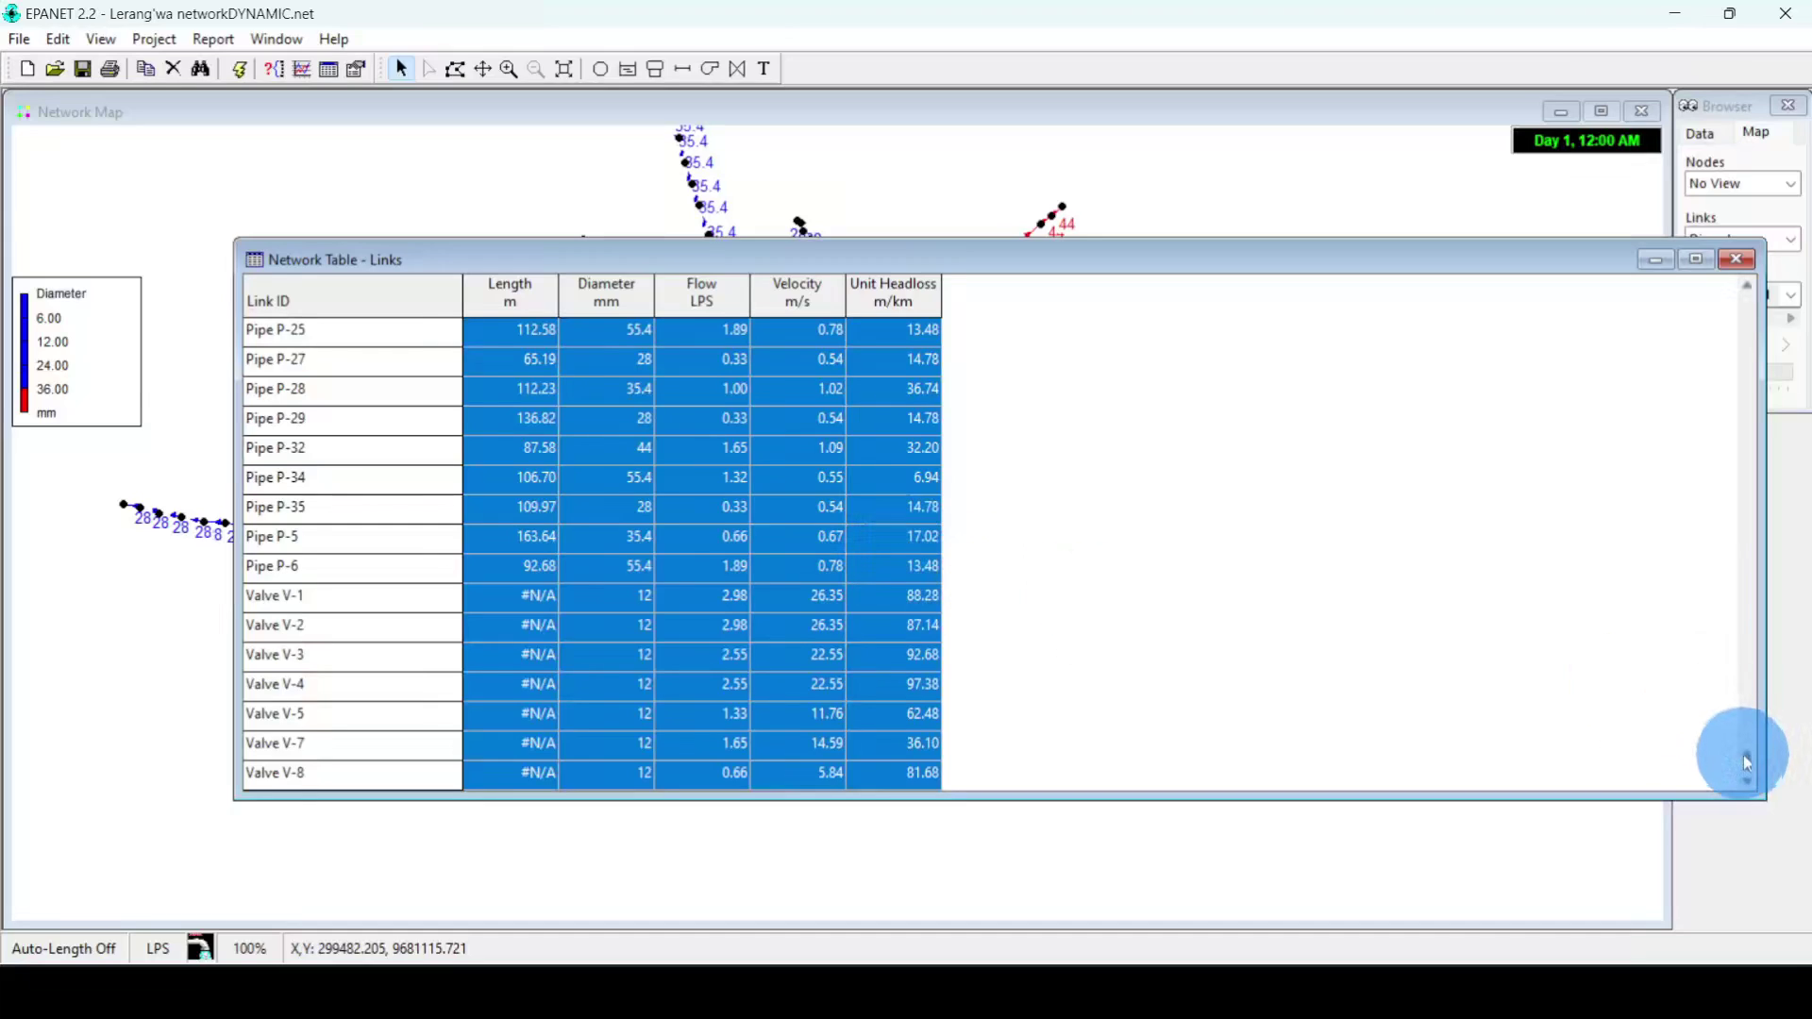
click(731, 479)
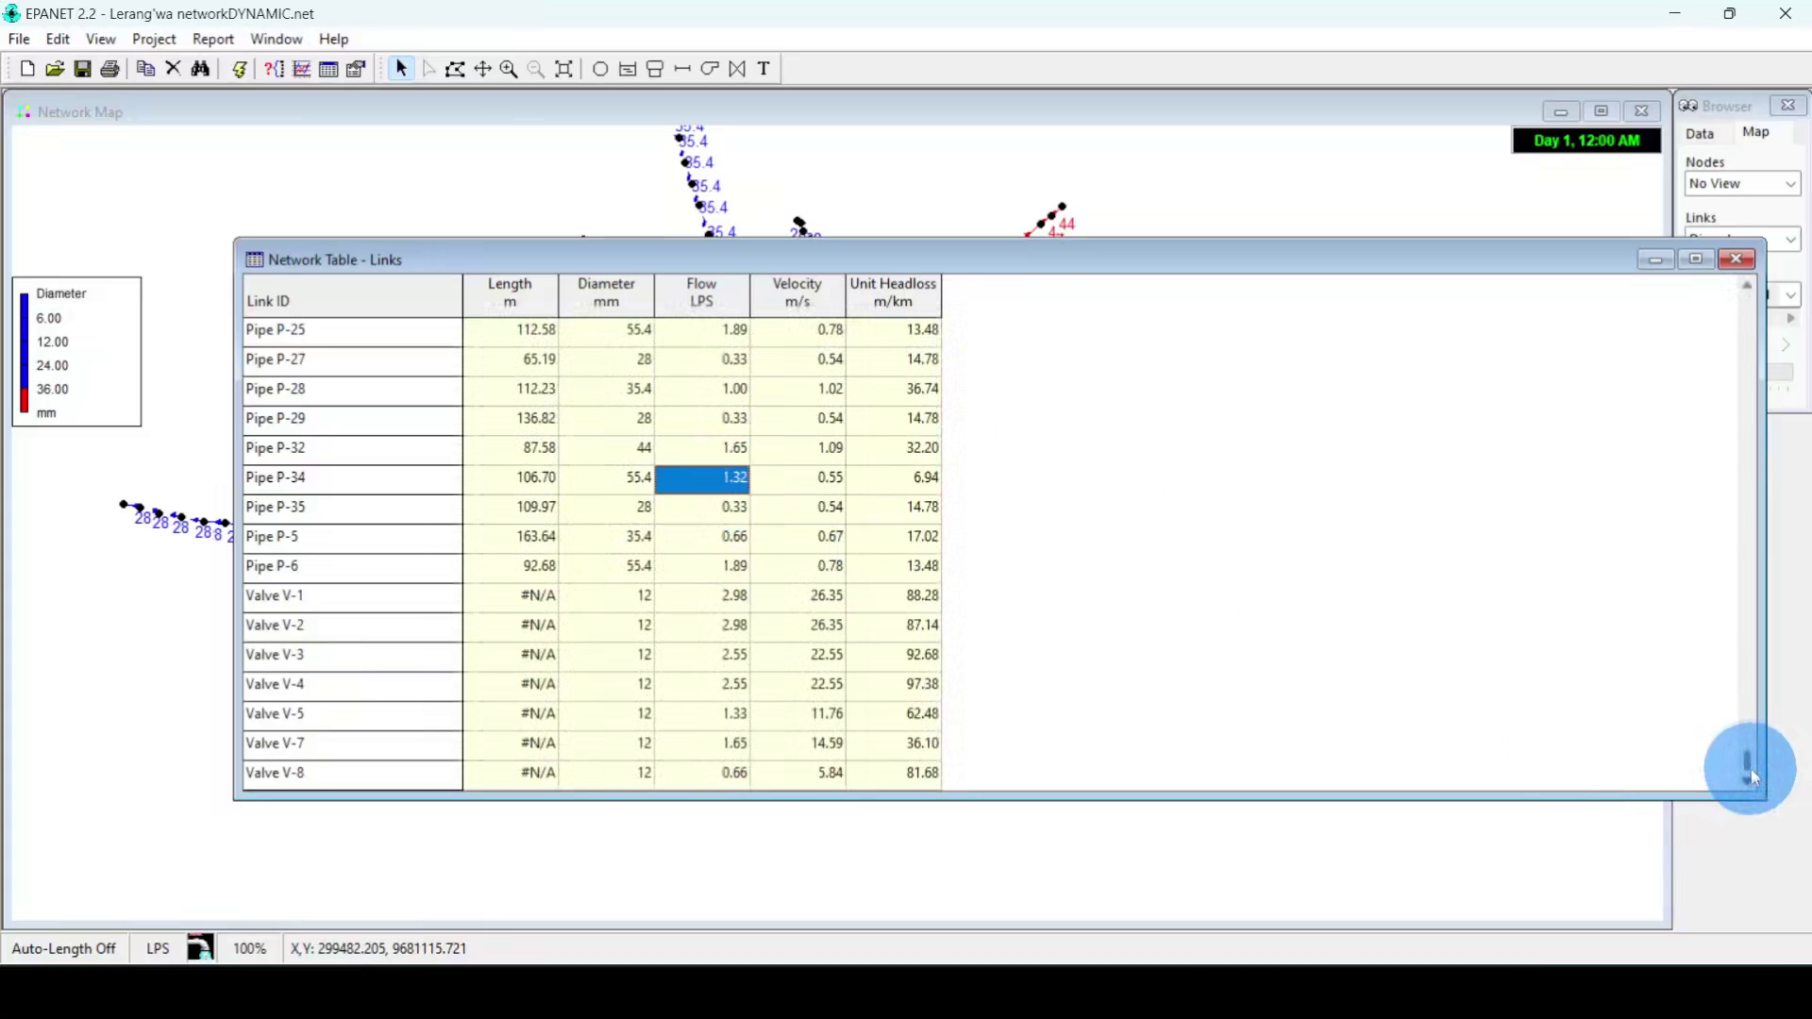
drag(1751, 776, 1732, 307)
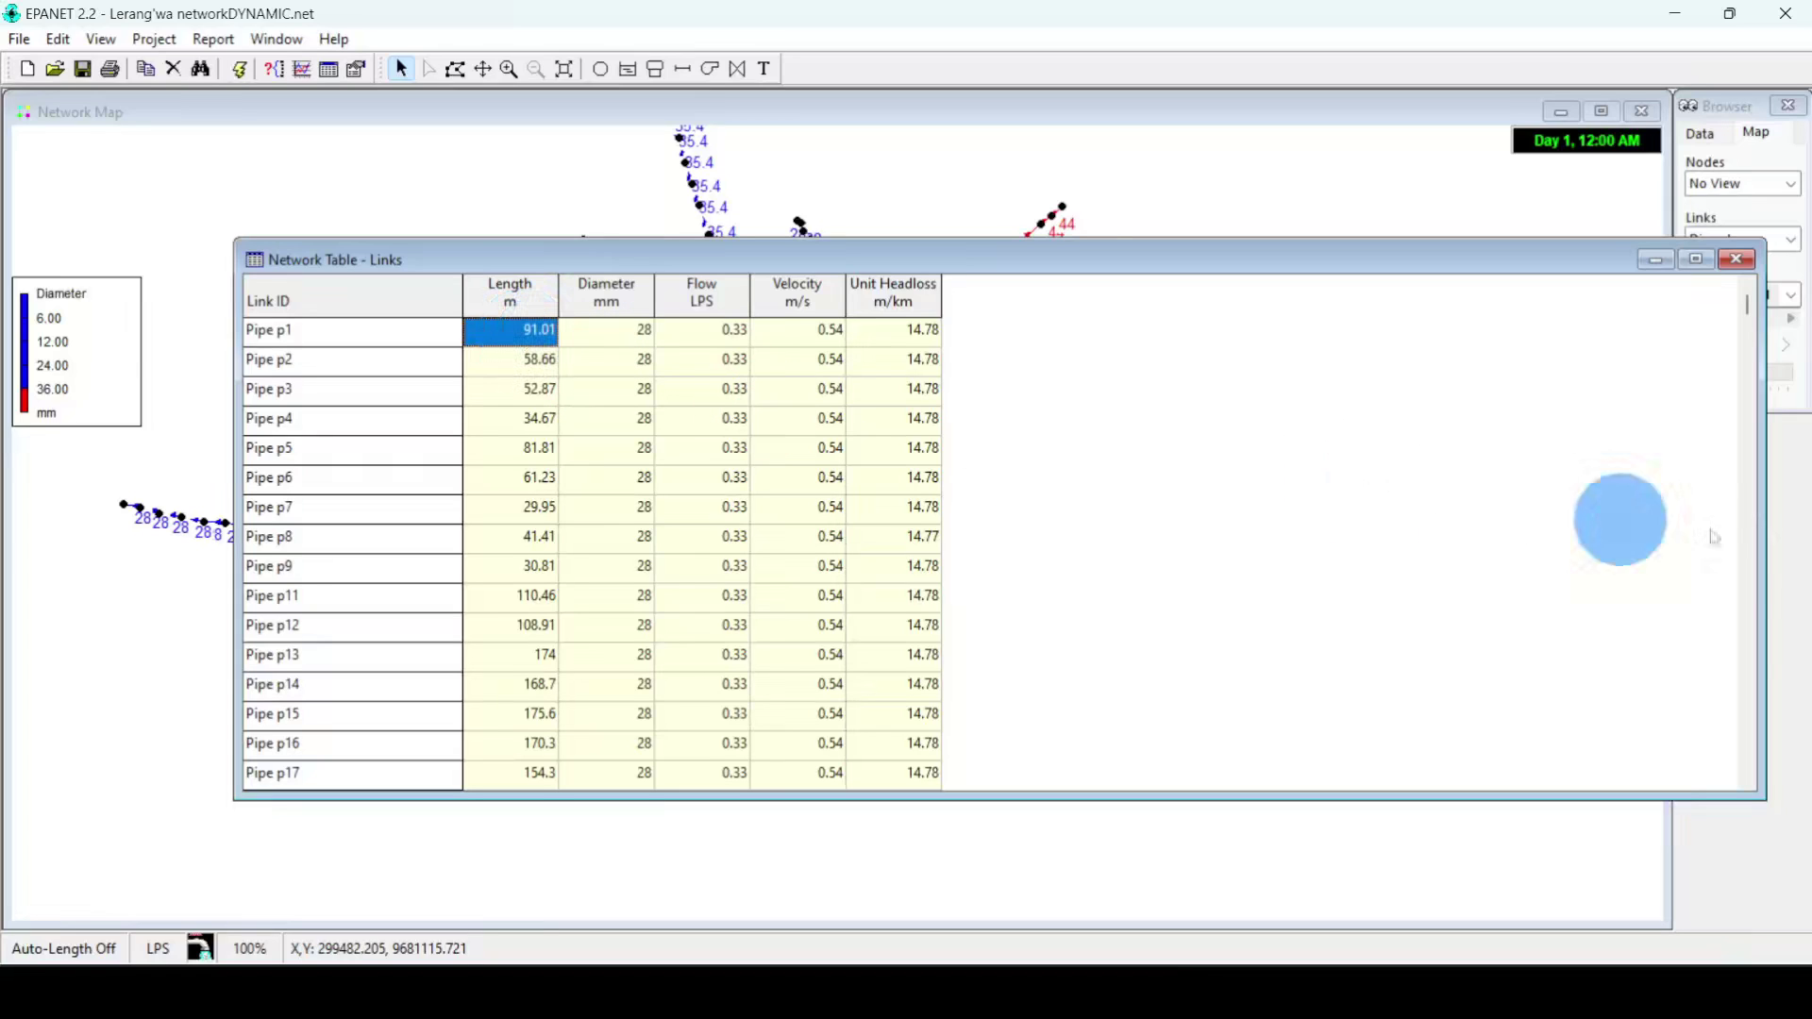
- Select all values in the links table, down to the last valve row, and copy them to the clipboard
drag(1747, 304, 1747, 768)
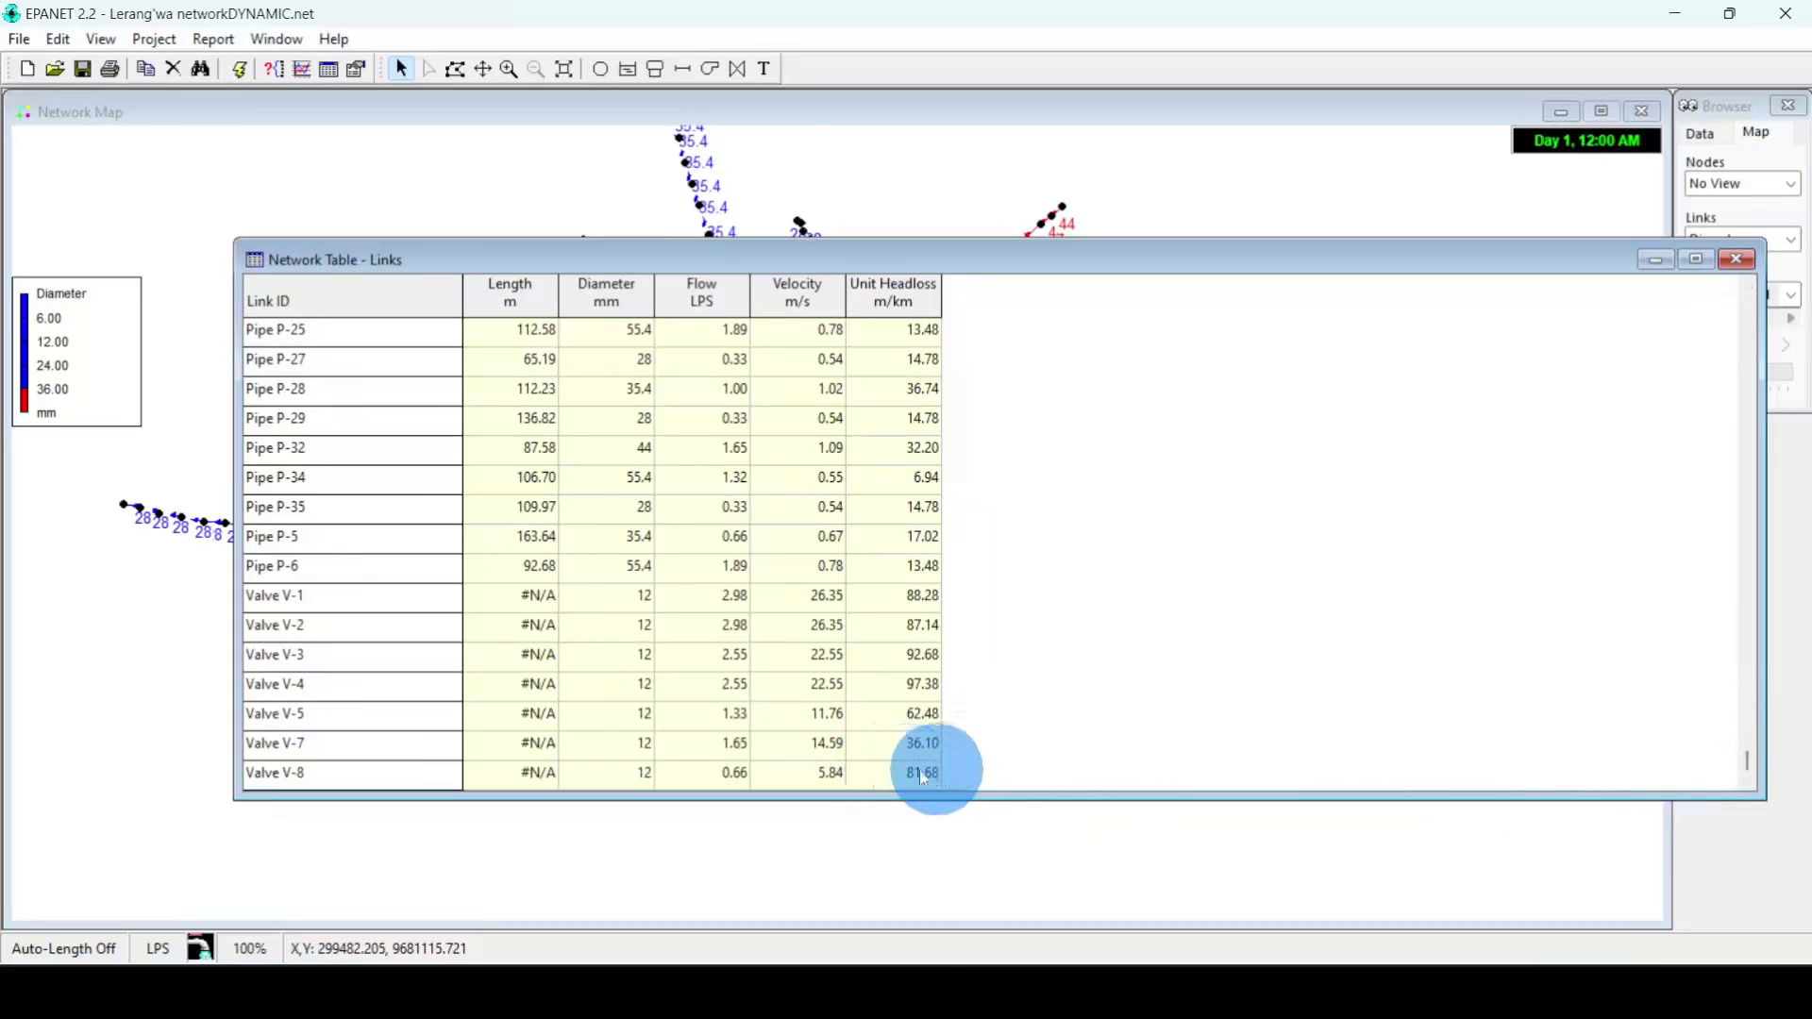
key(ctrl+a)
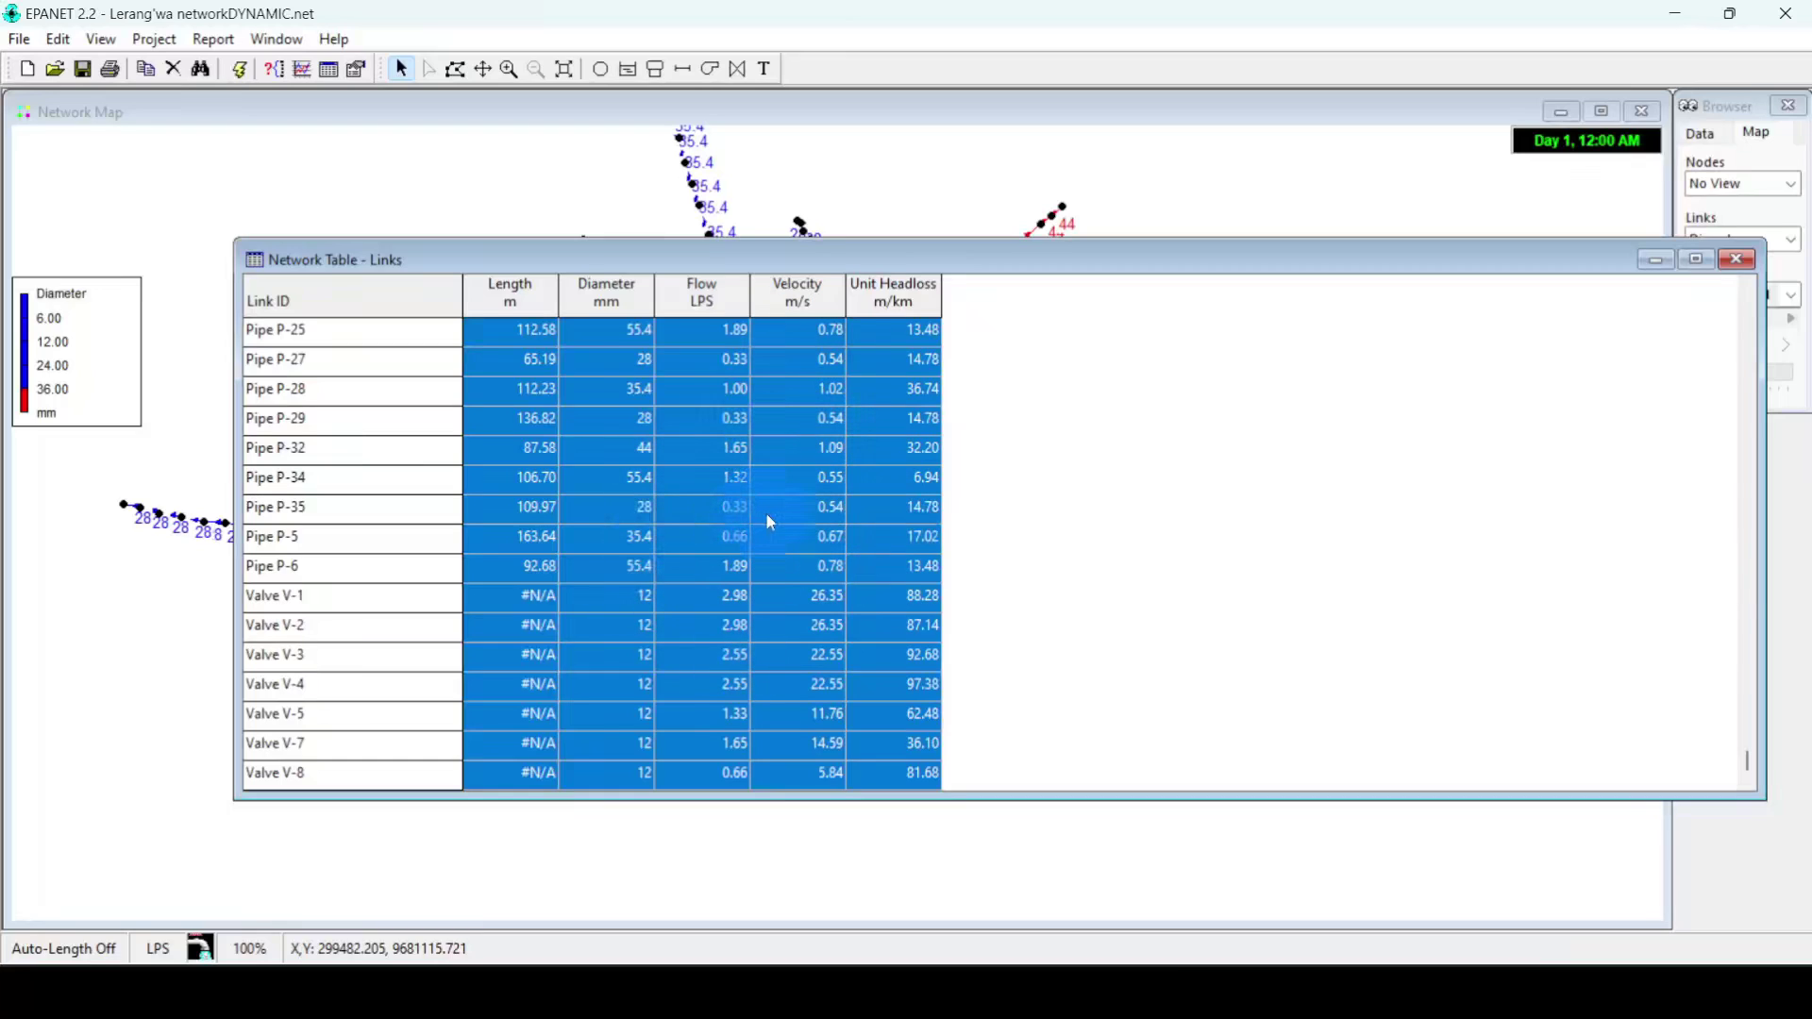
click(218, 152)
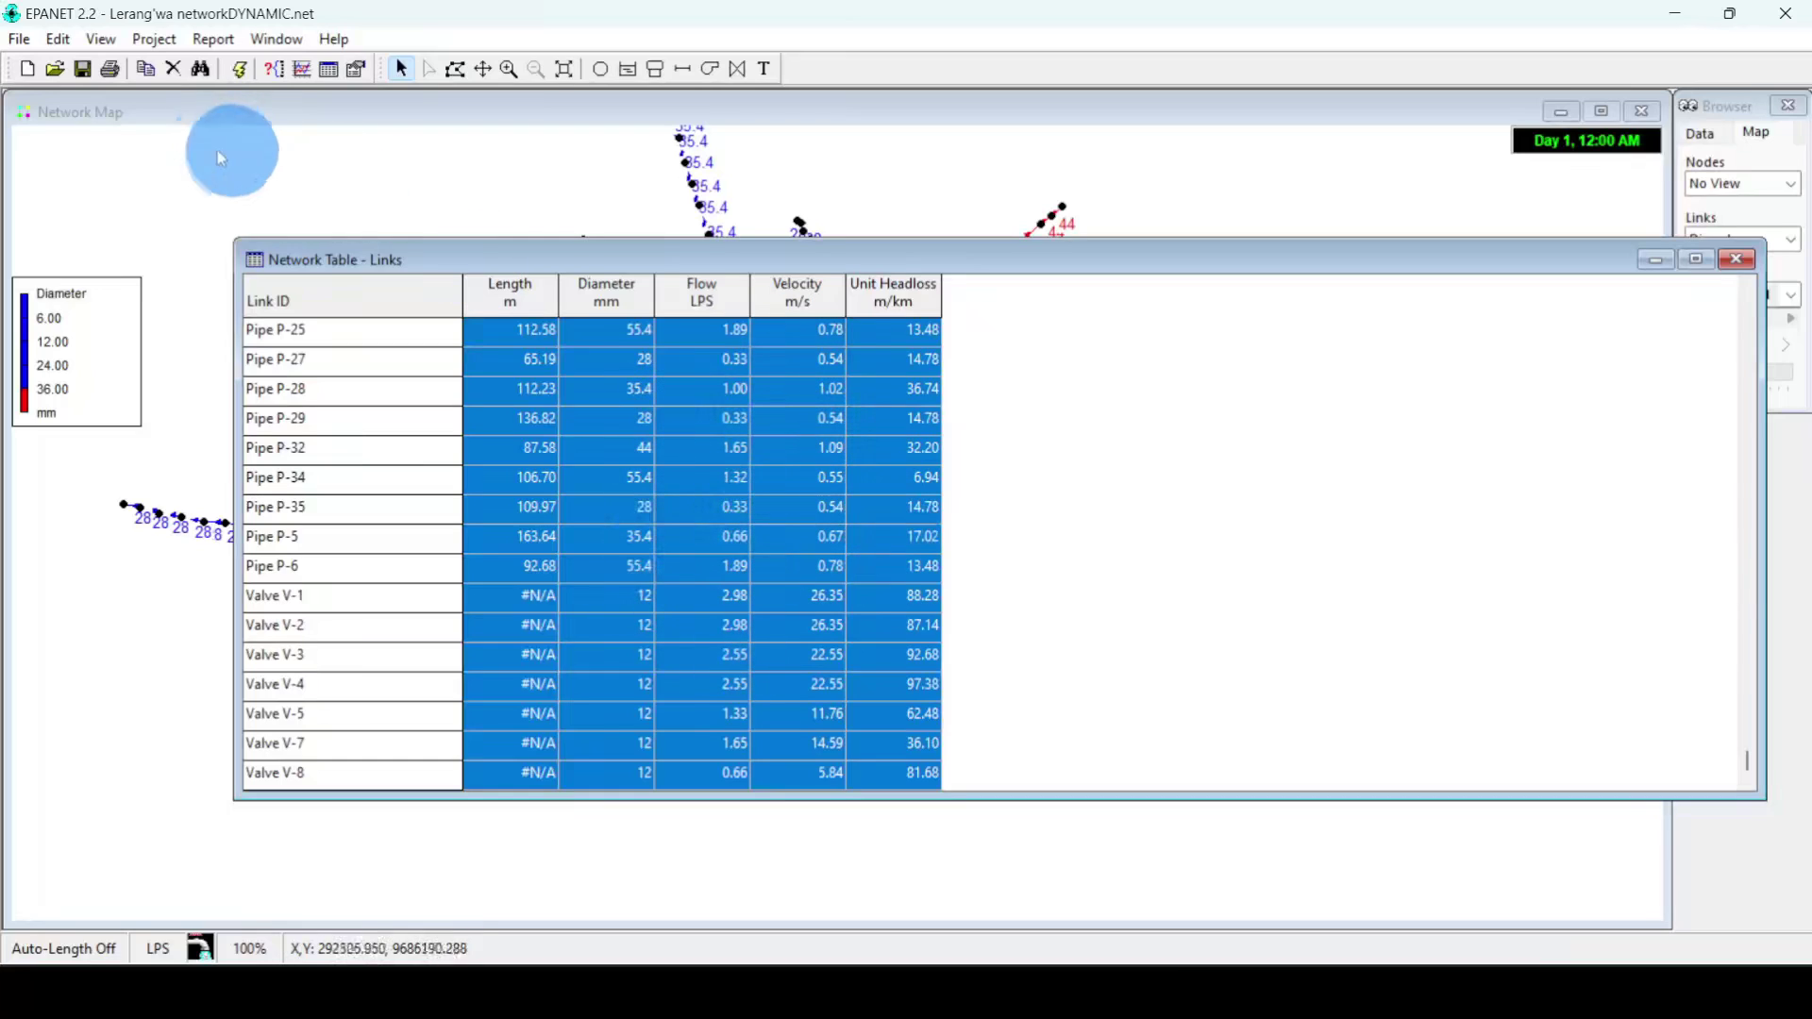
click(148, 75)
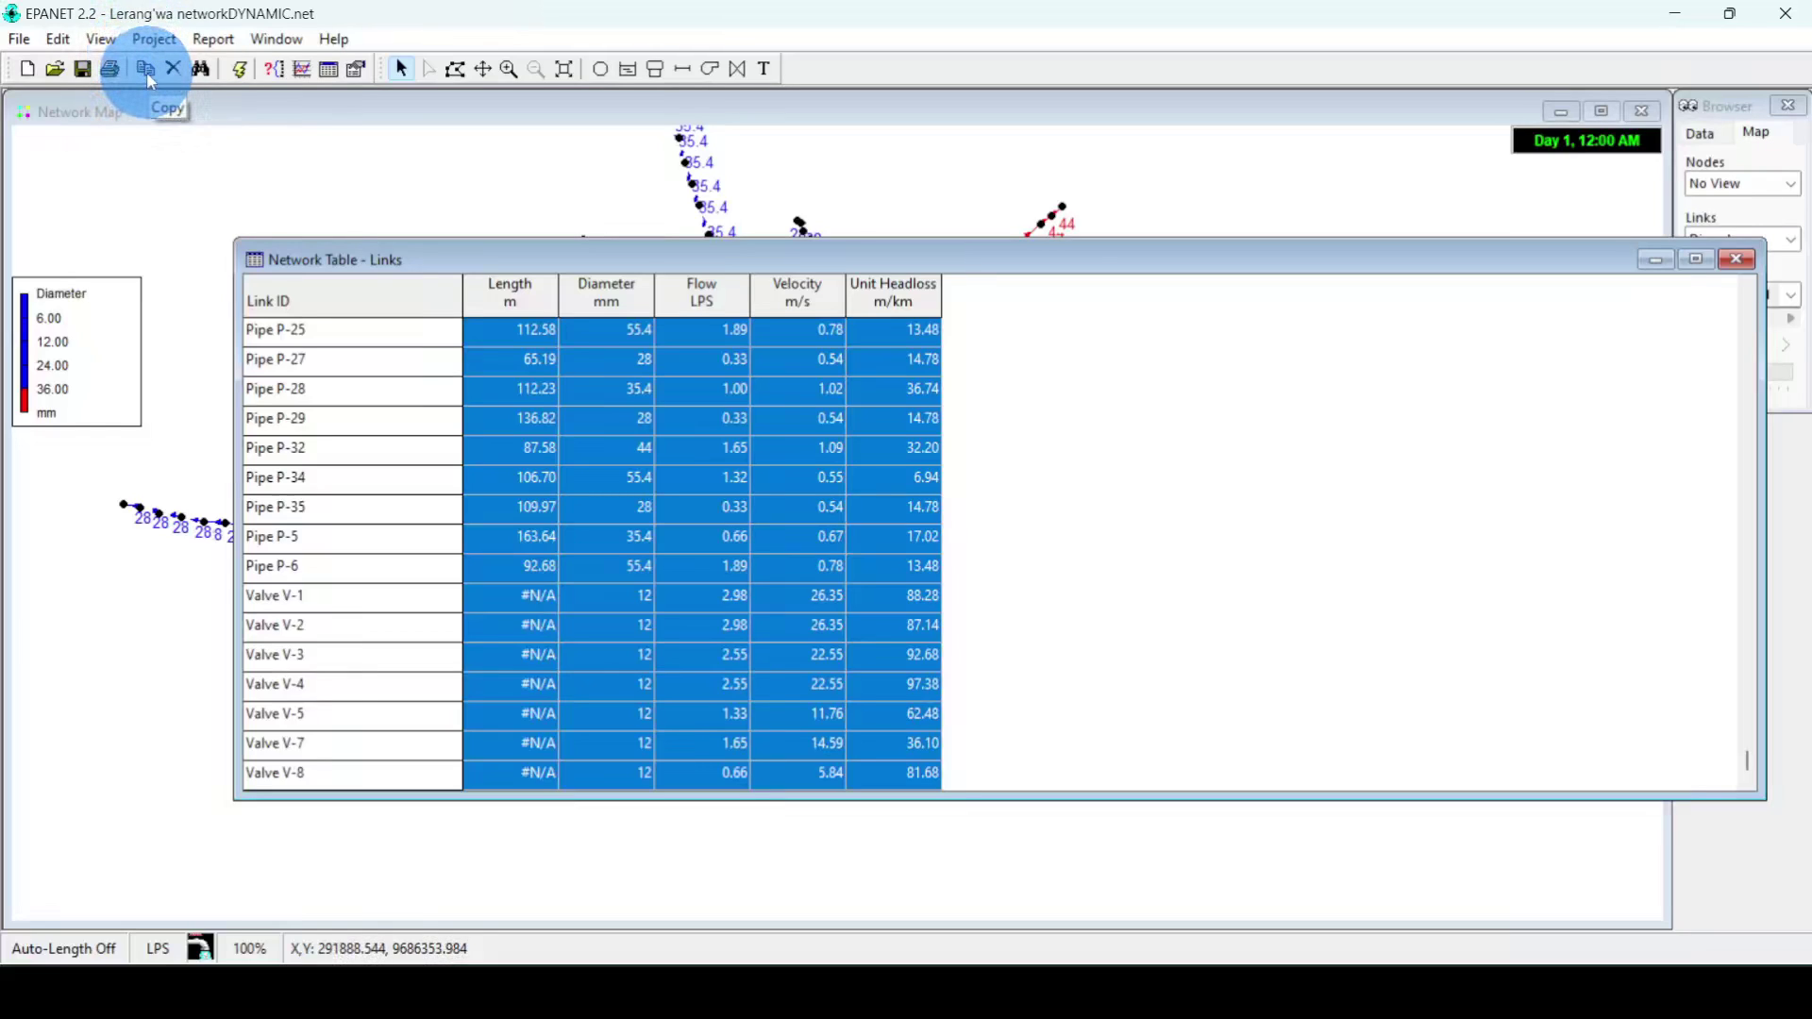
click(146, 72)
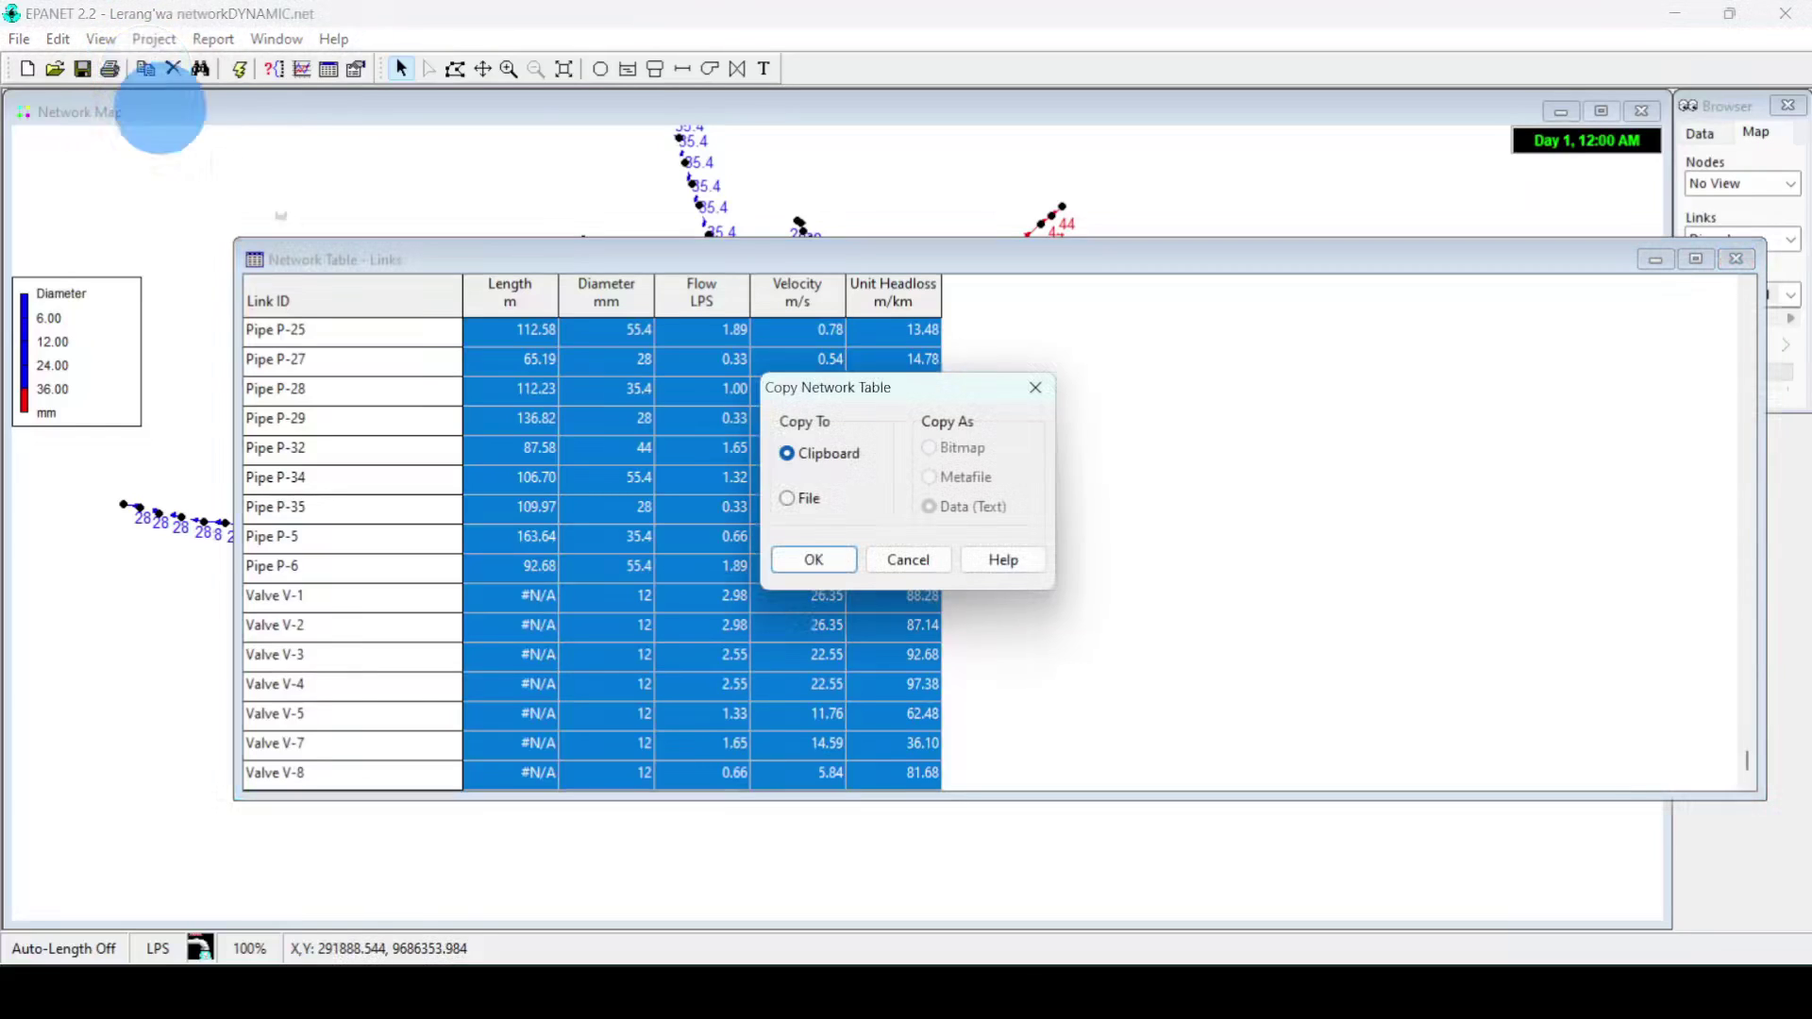
drag(897, 411, 1183, 368)
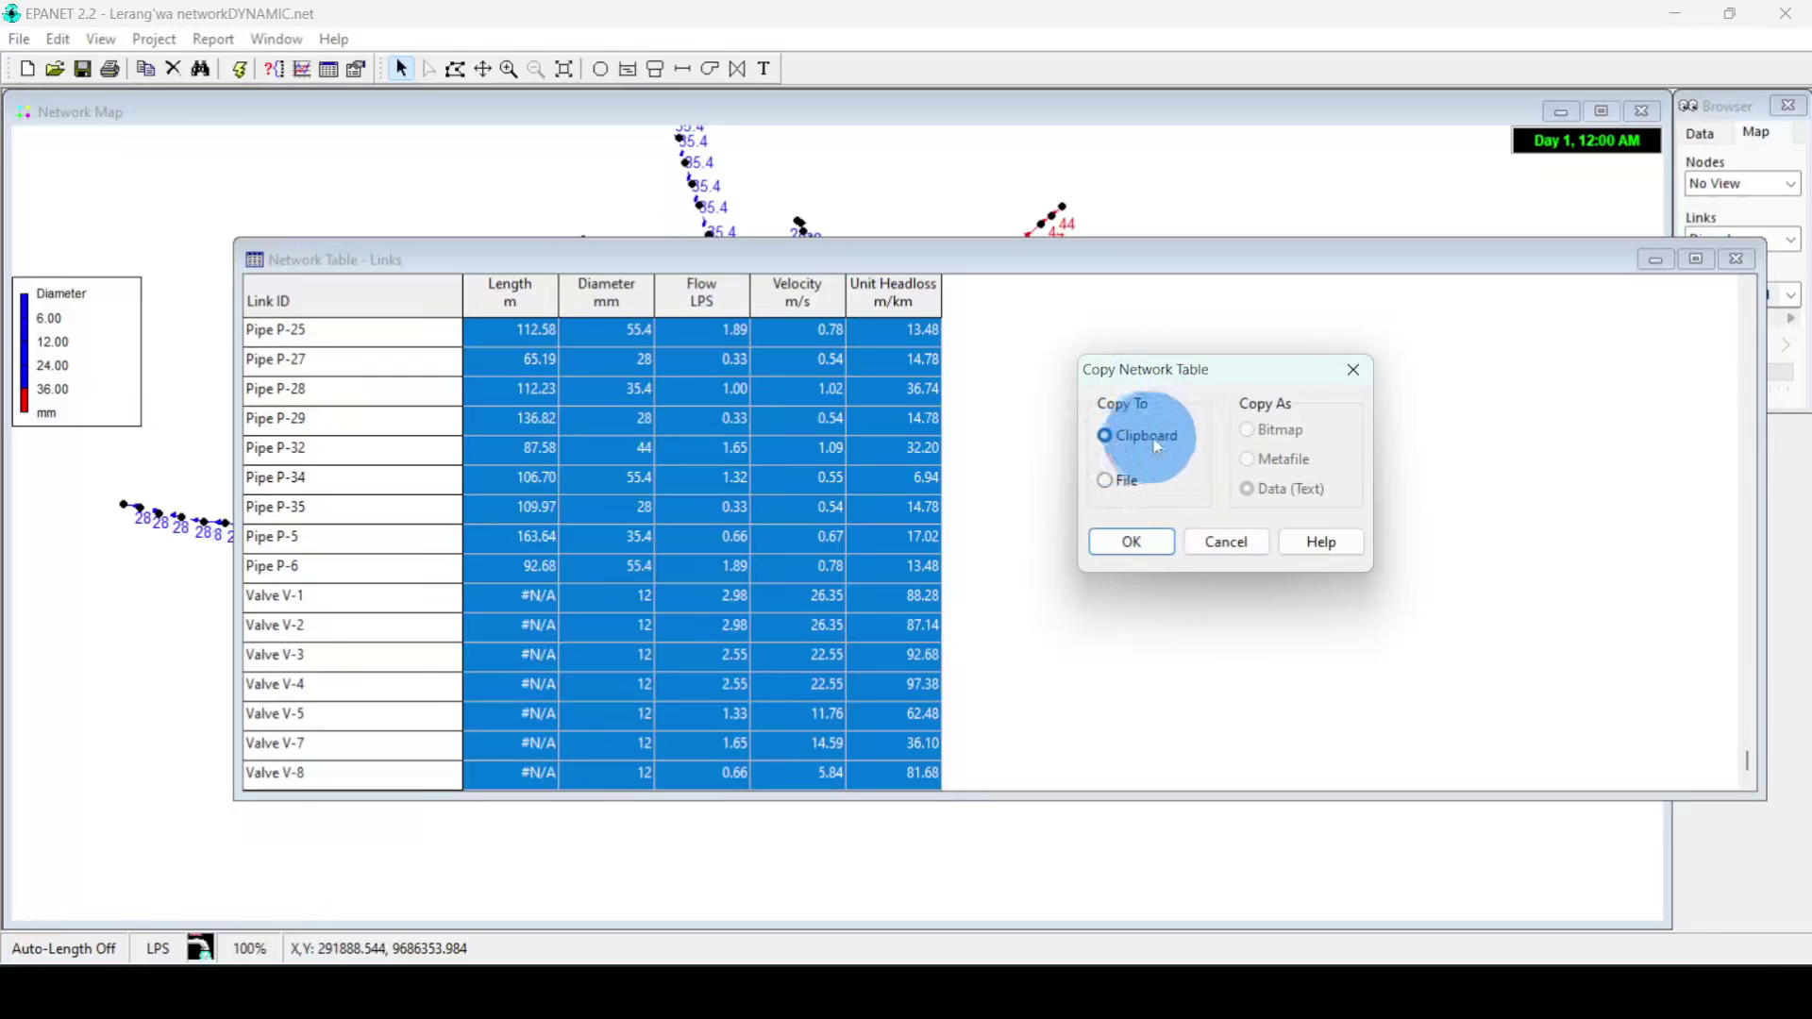
click(1111, 479)
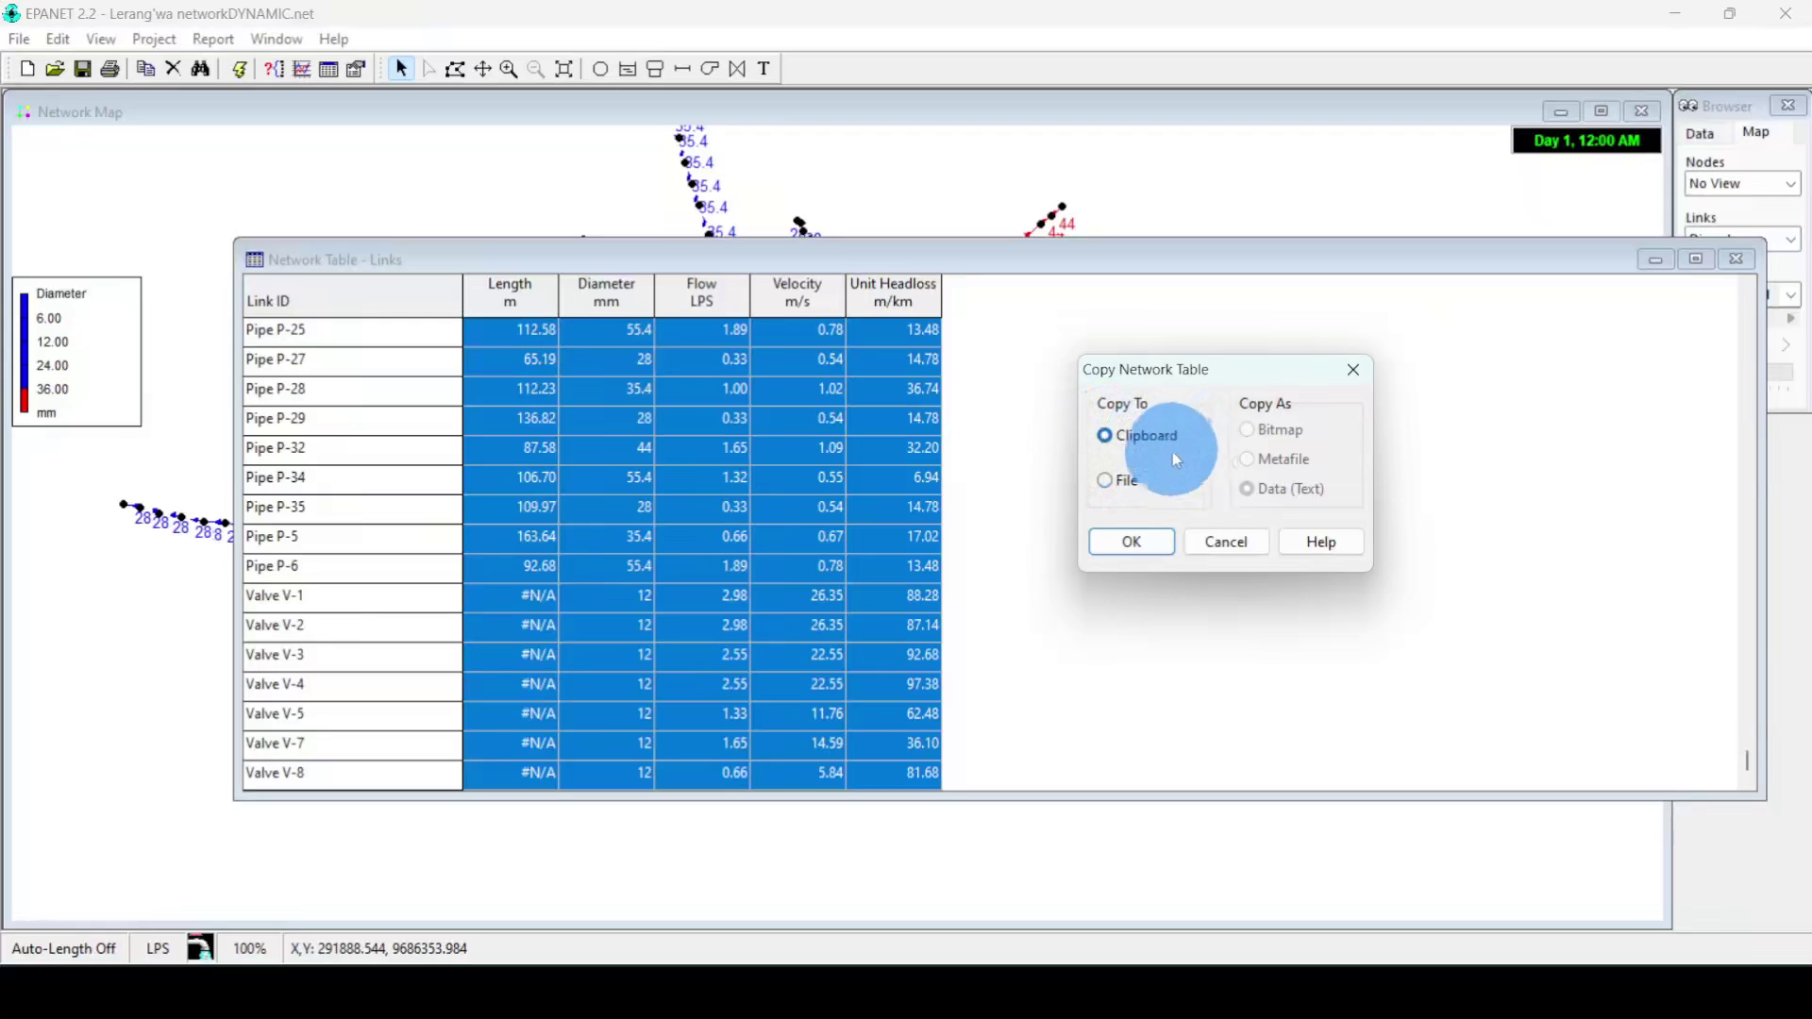
click(1135, 543)
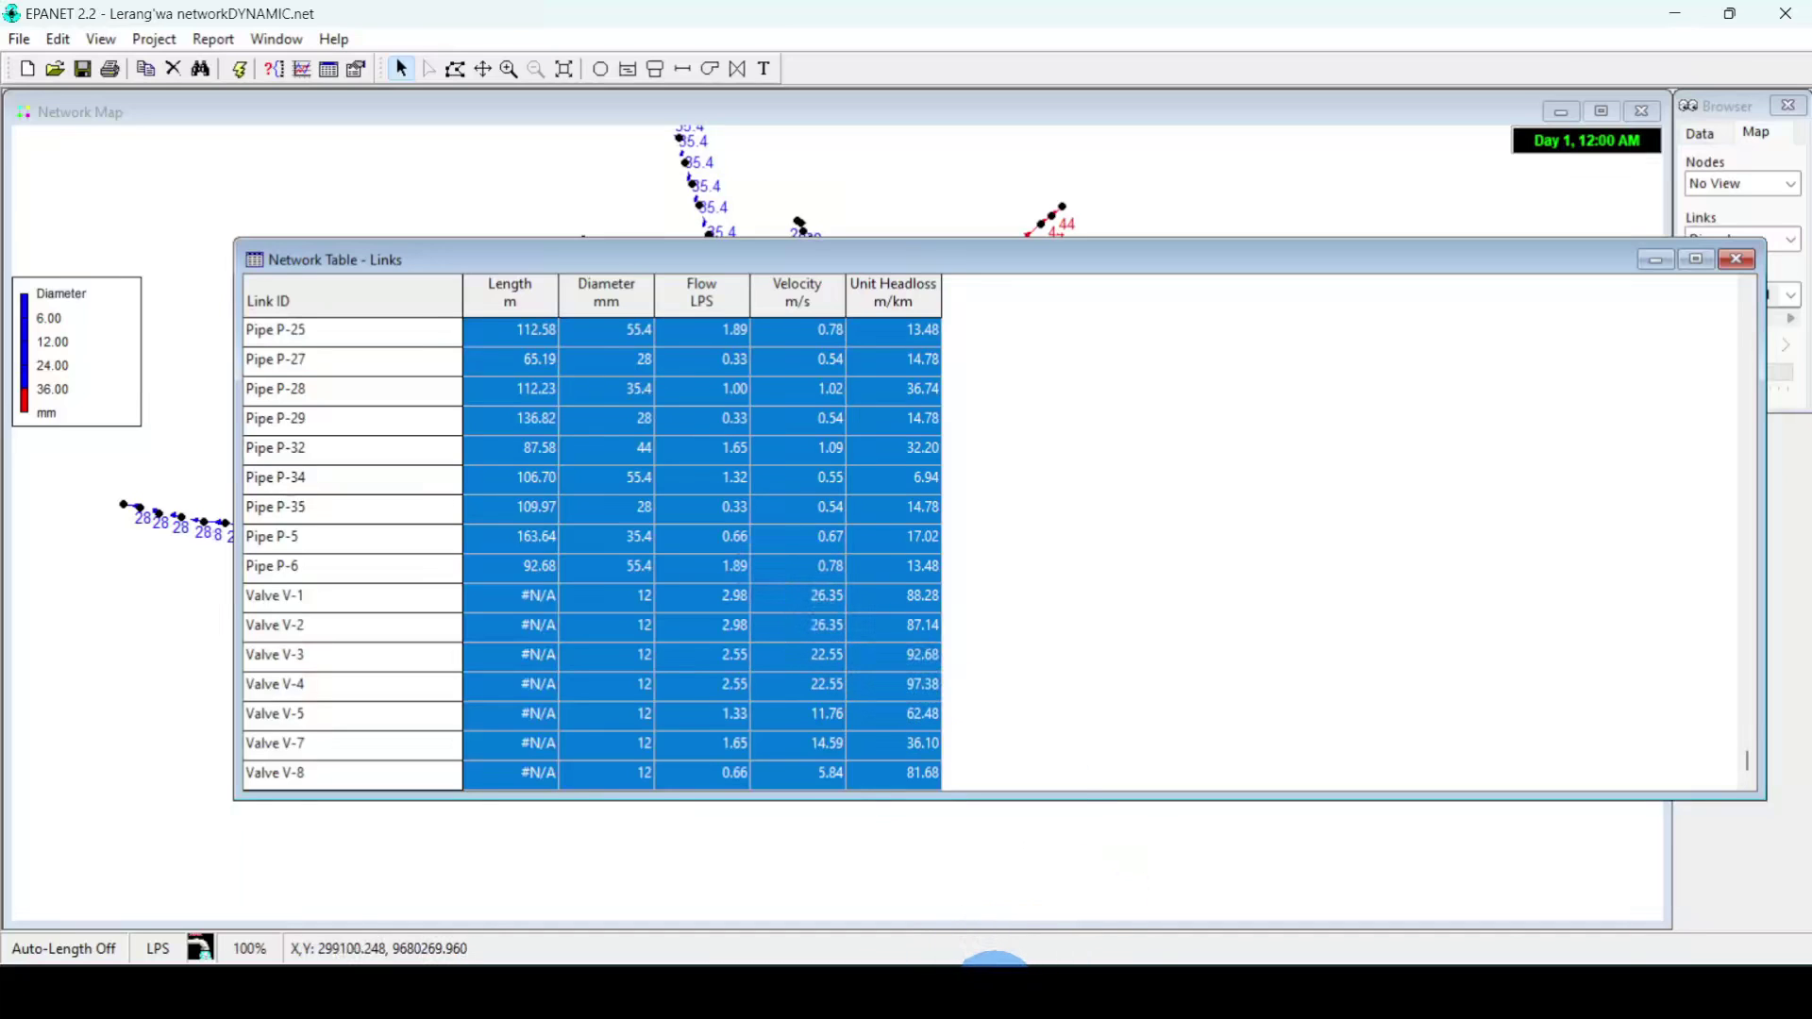
- Switch to an empty LibreOffice Calc spreadsheet
right_click(993, 996)
click(979, 857)
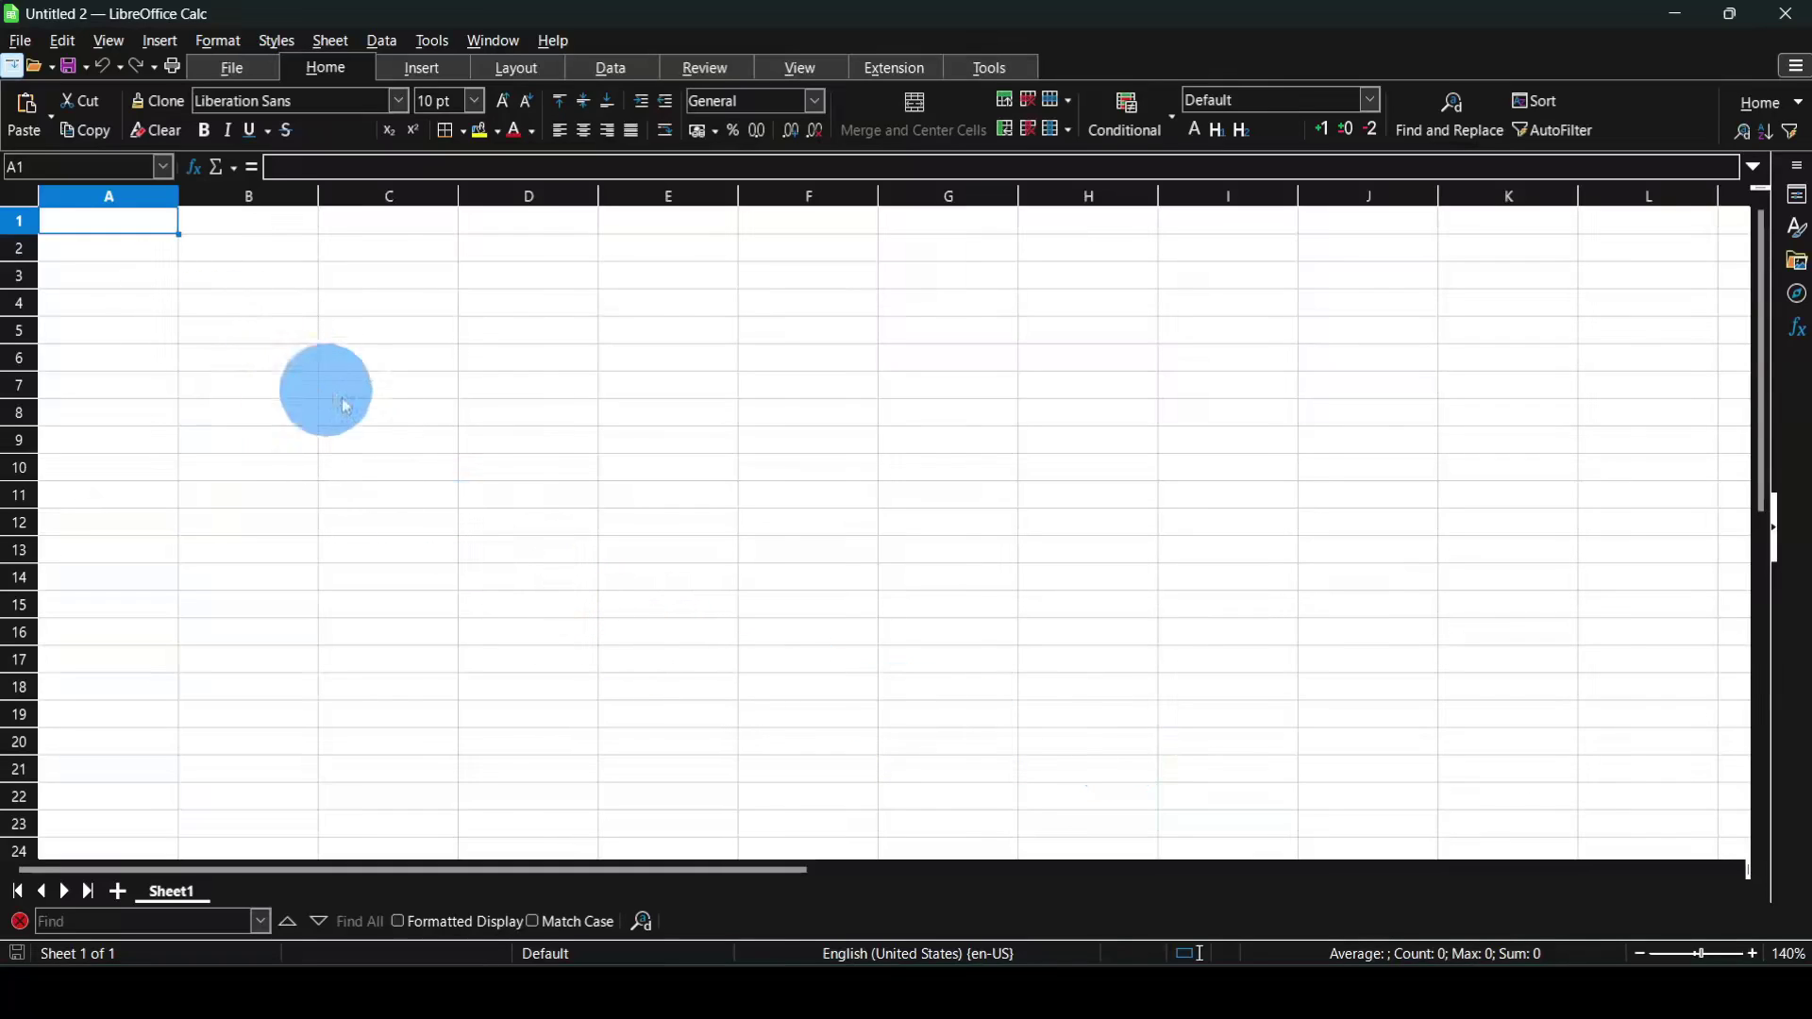
click(684, 418)
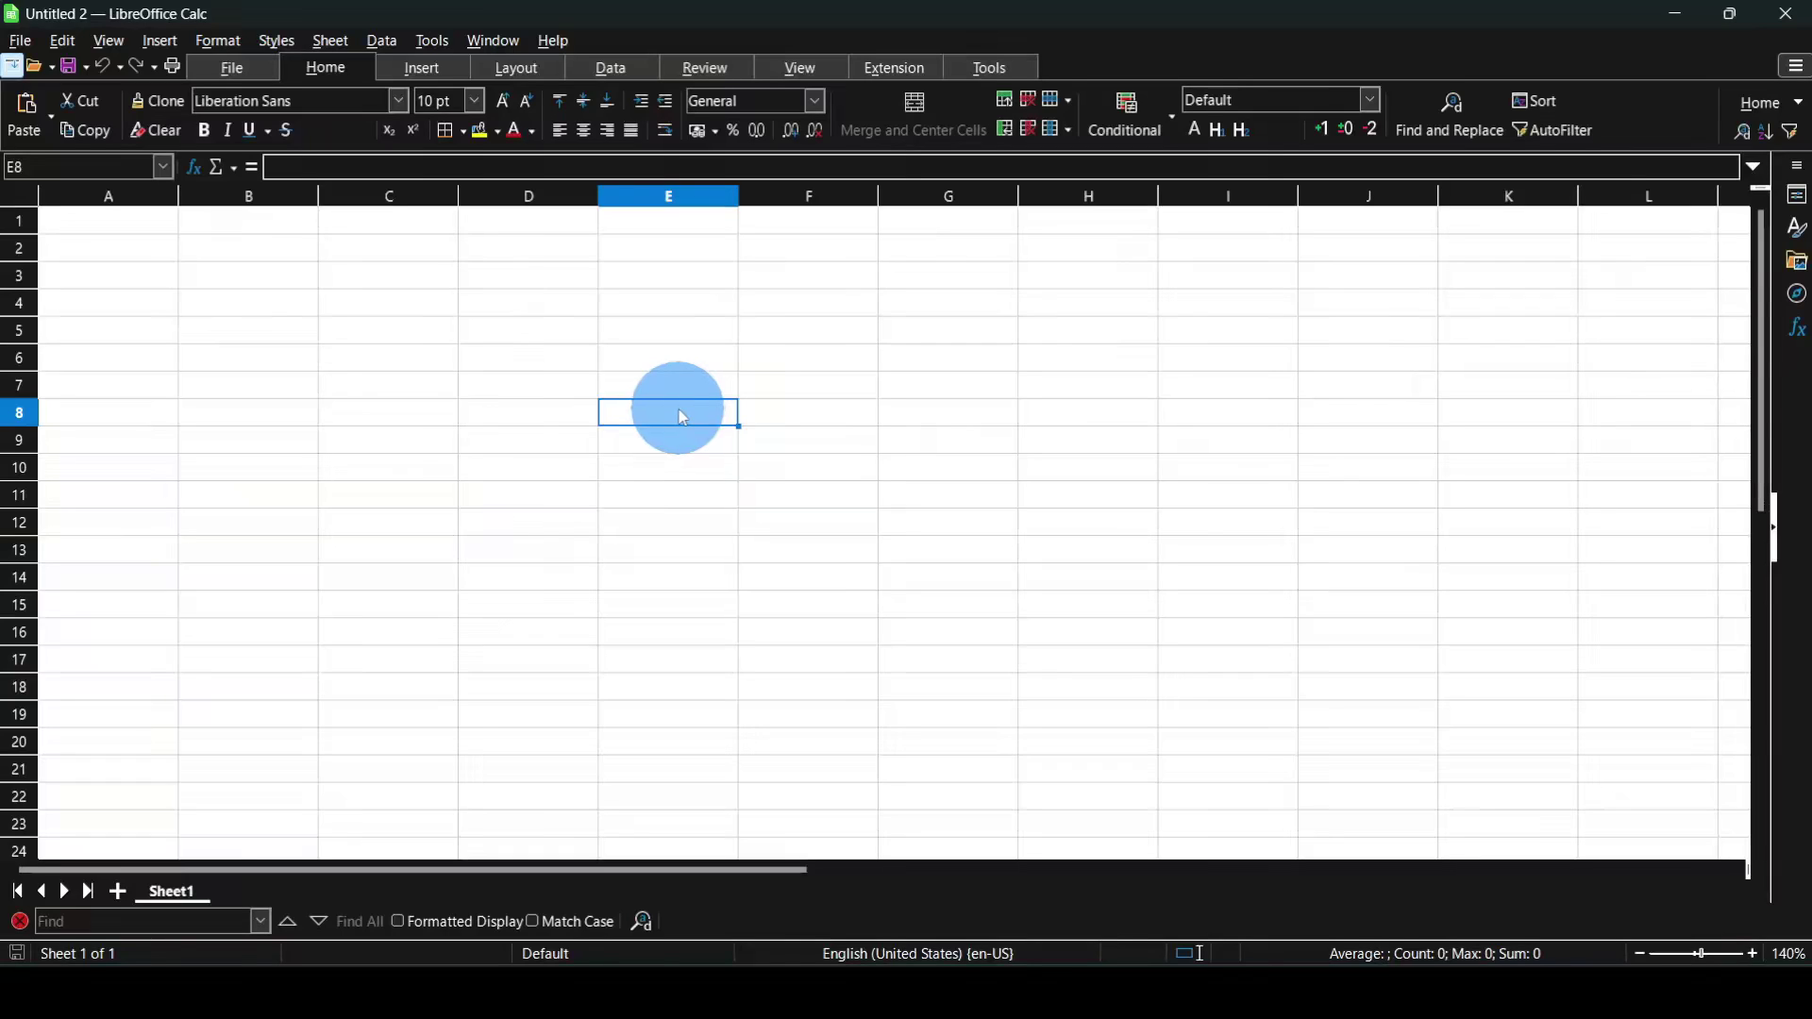
click(443, 412)
- Paste the copied links table at cell A2, importing it as tab-separated Unicode (UTF-16) text from row 1
click(146, 253)
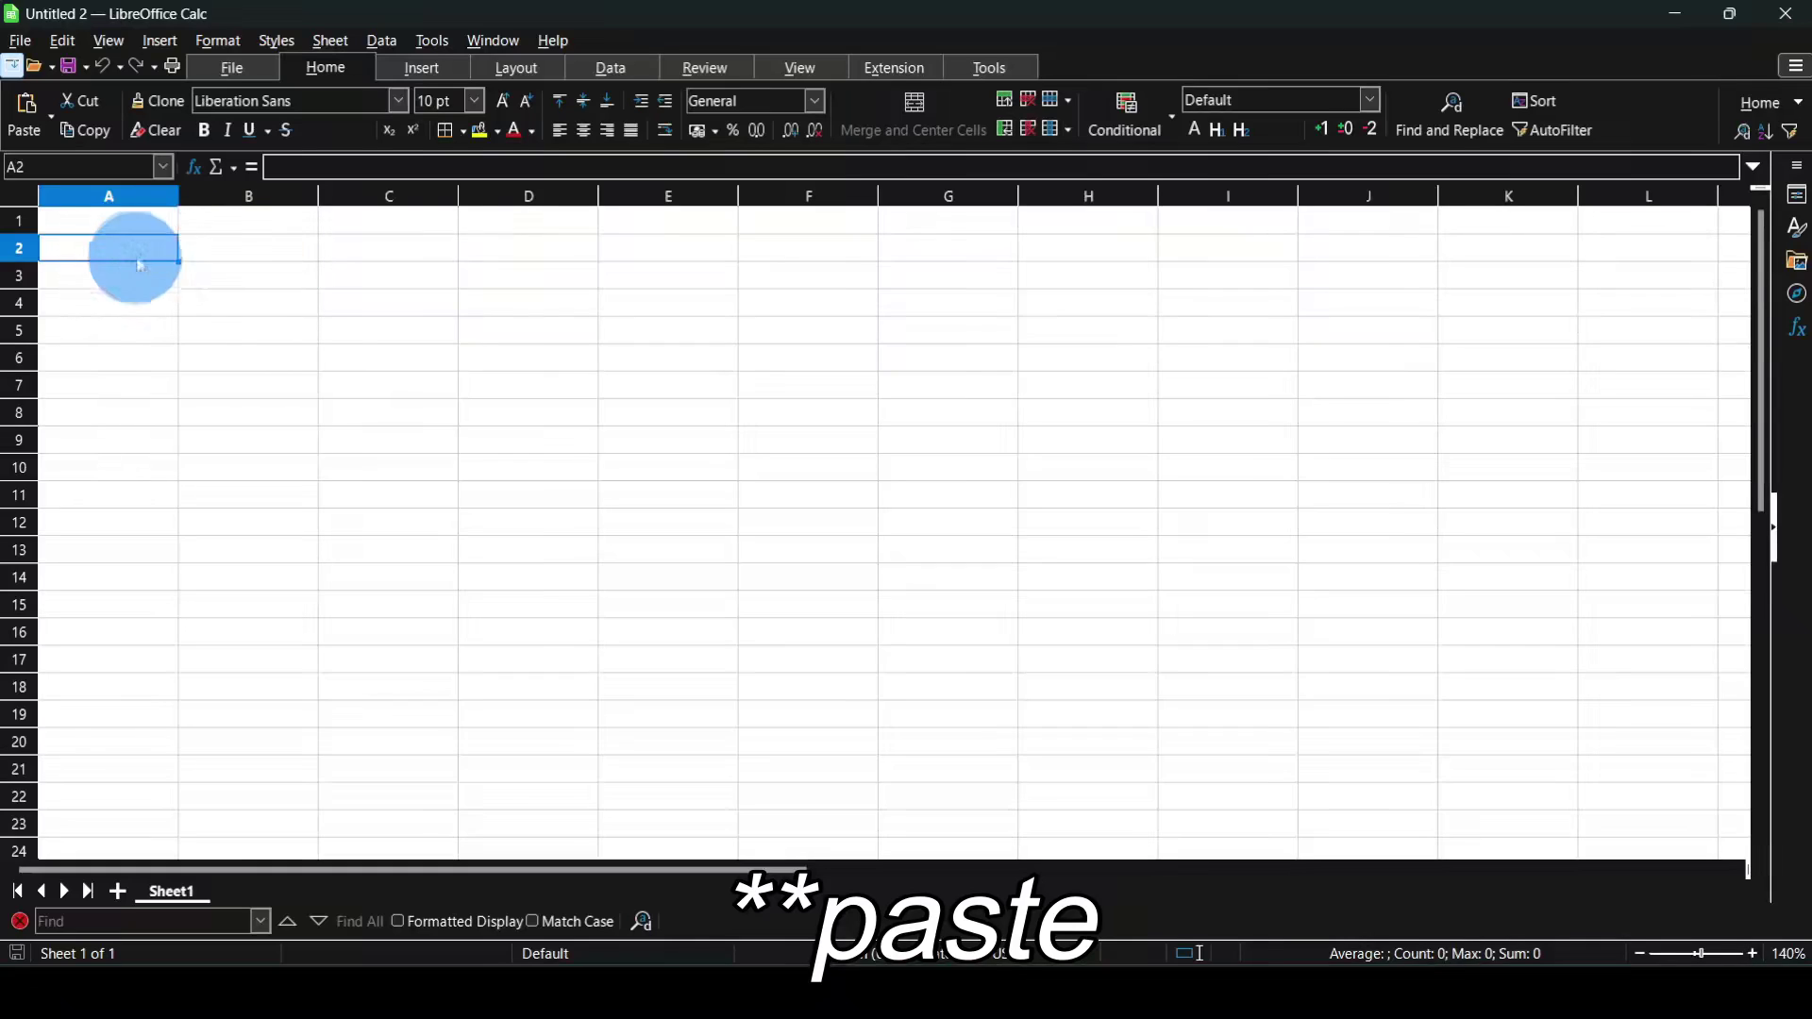
right_click(141, 253)
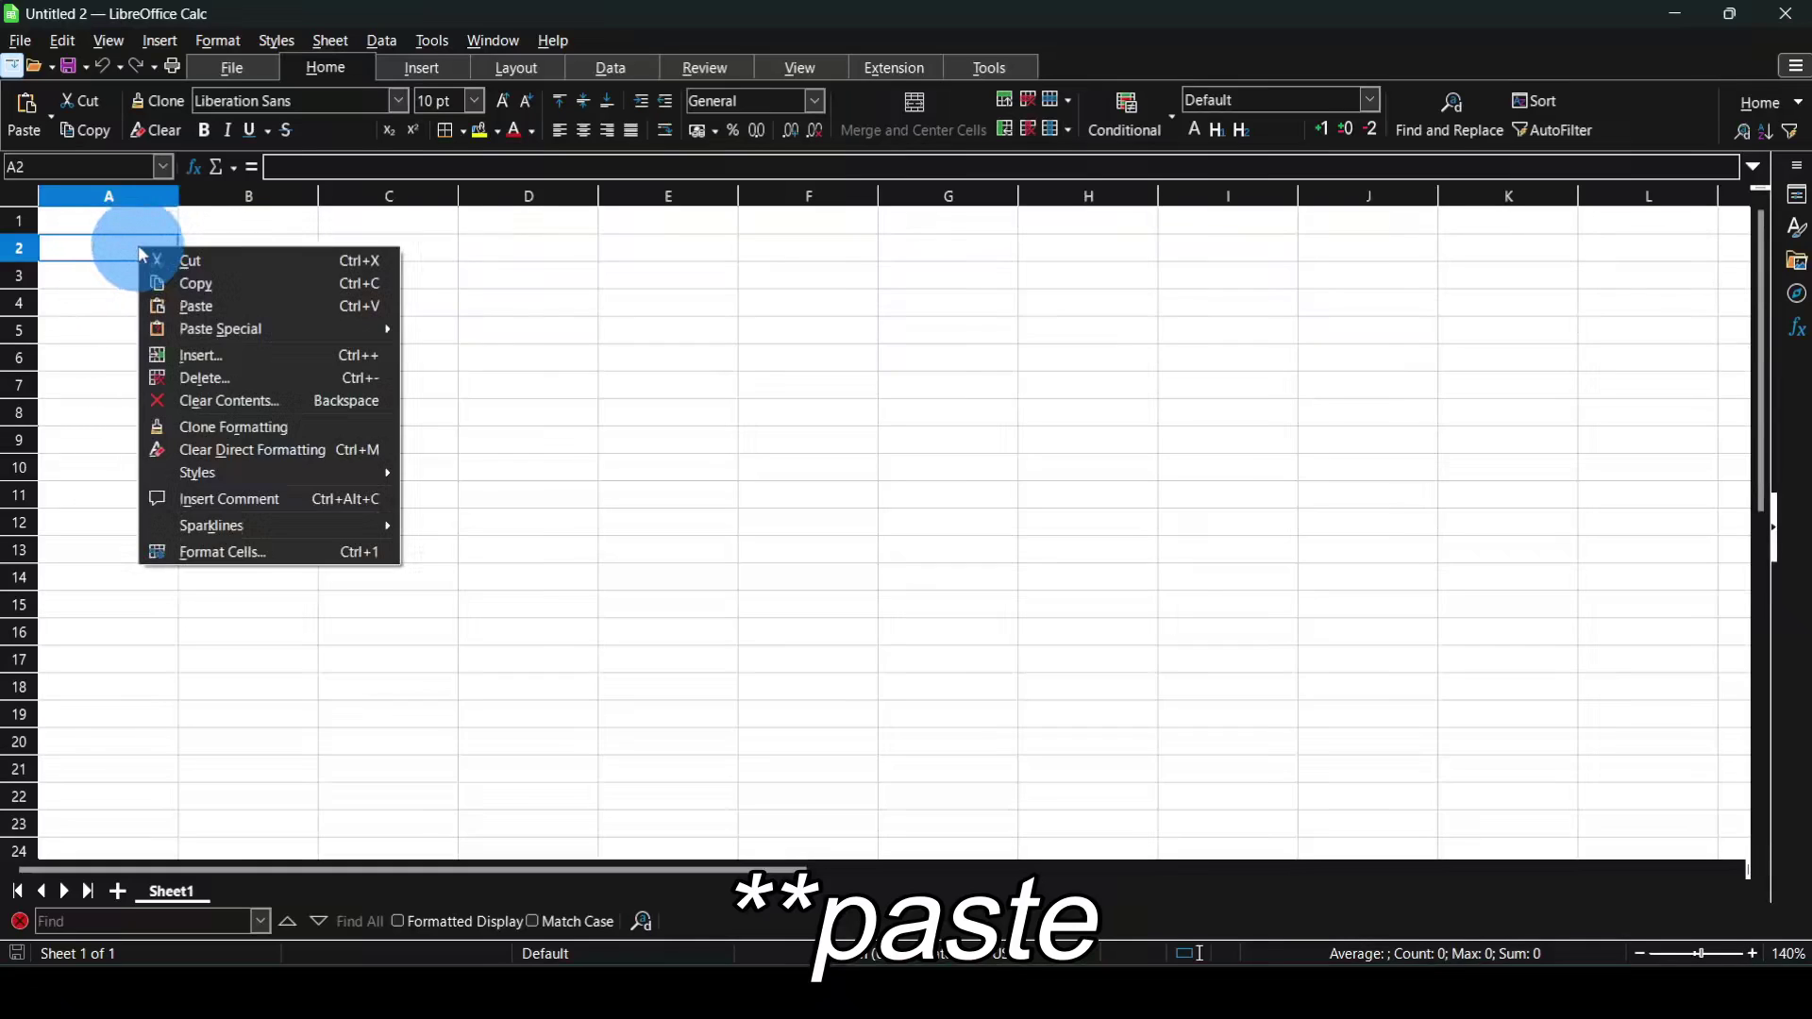
click(101, 251)
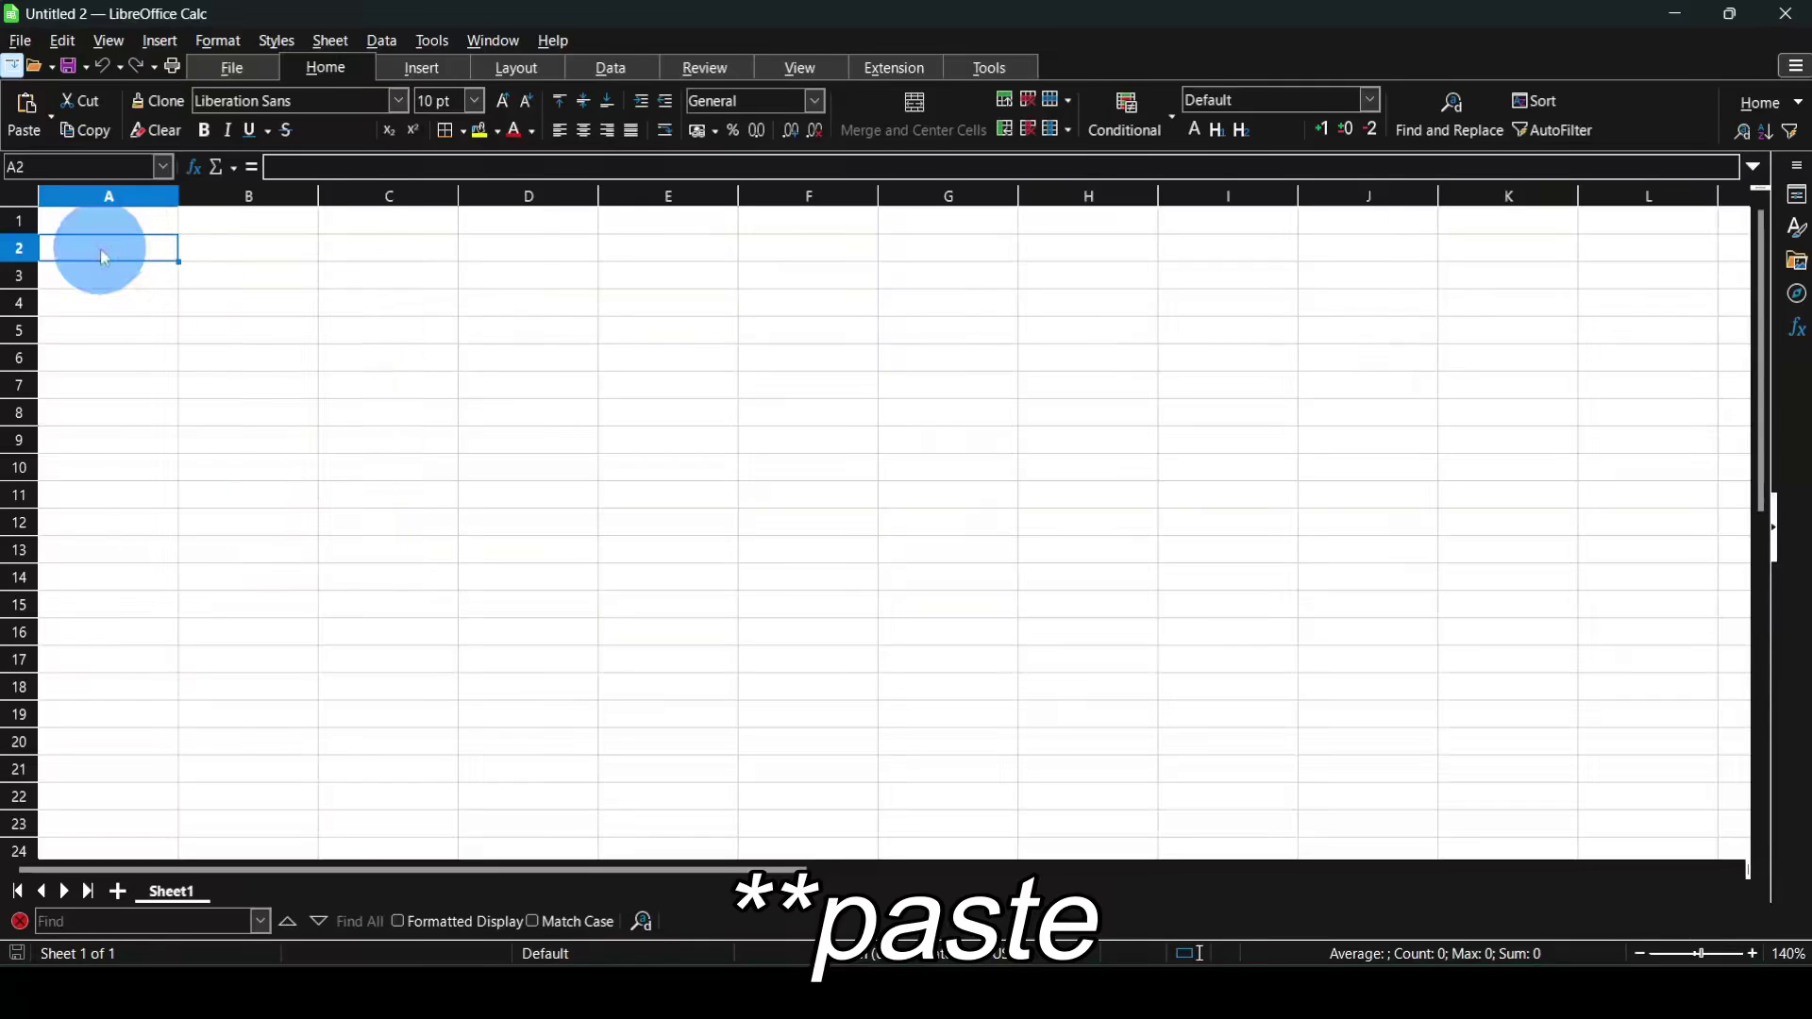
right_click(149, 250)
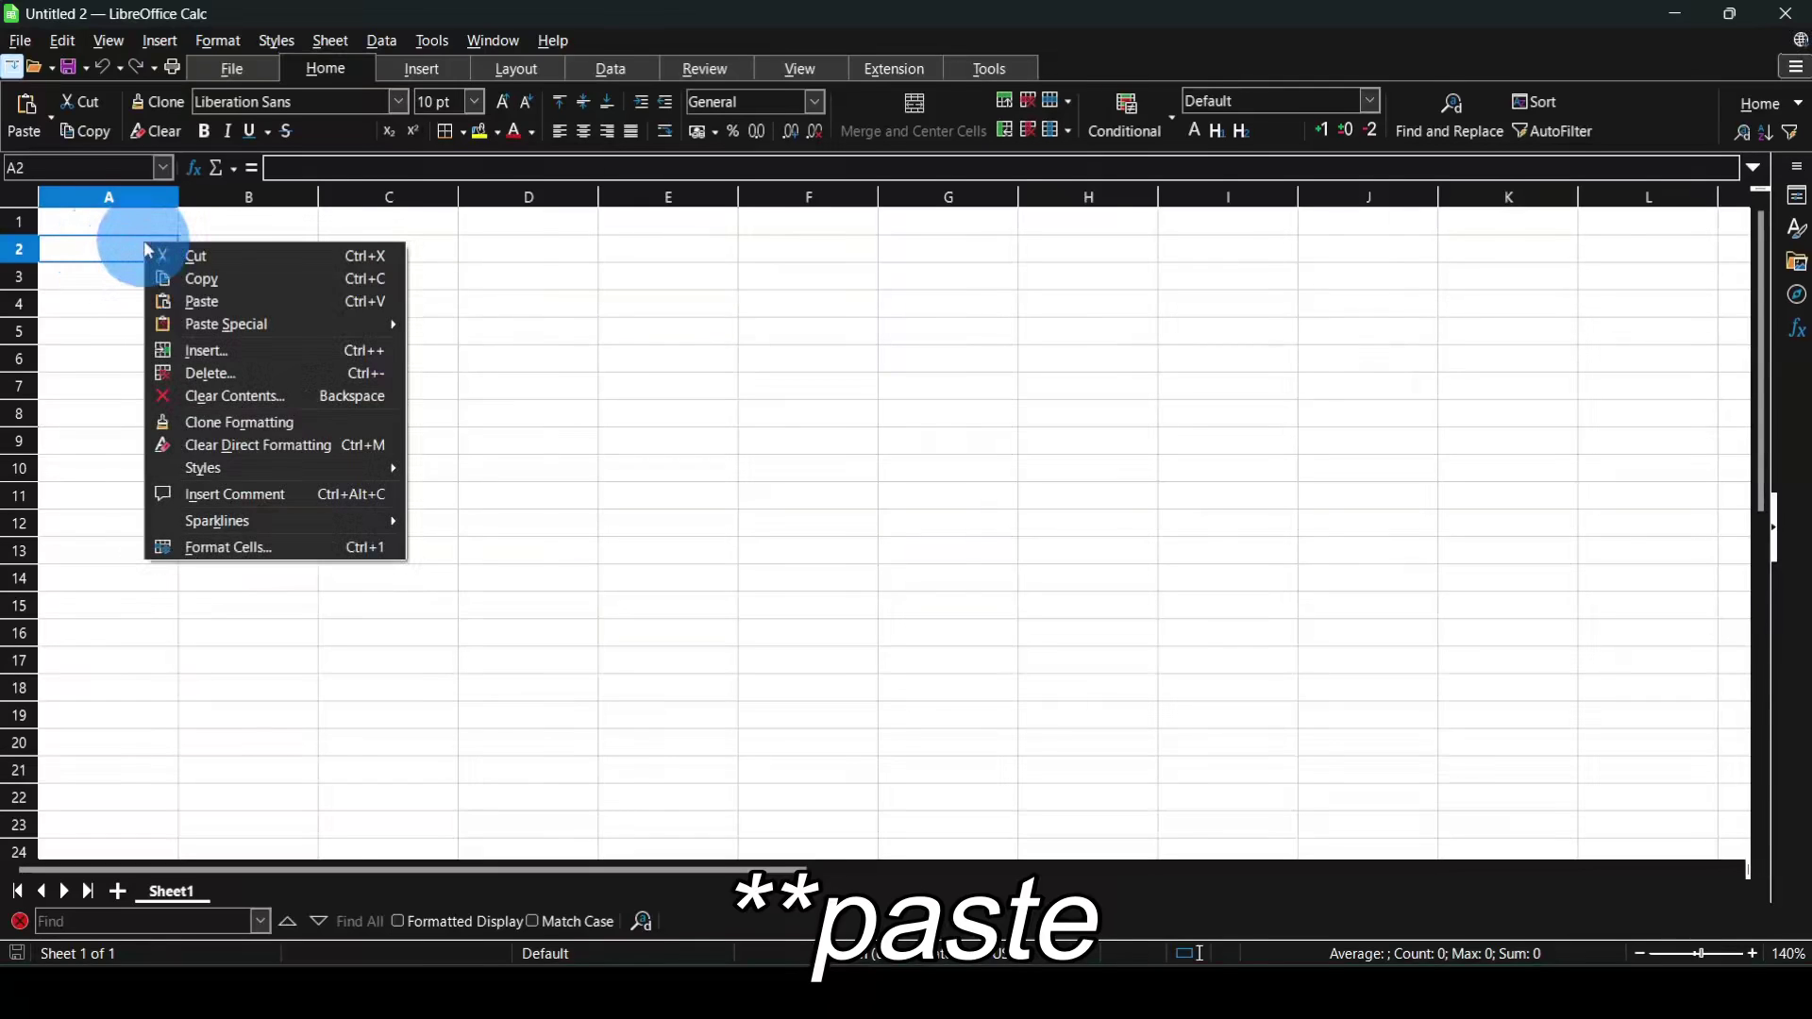
click(249, 302)
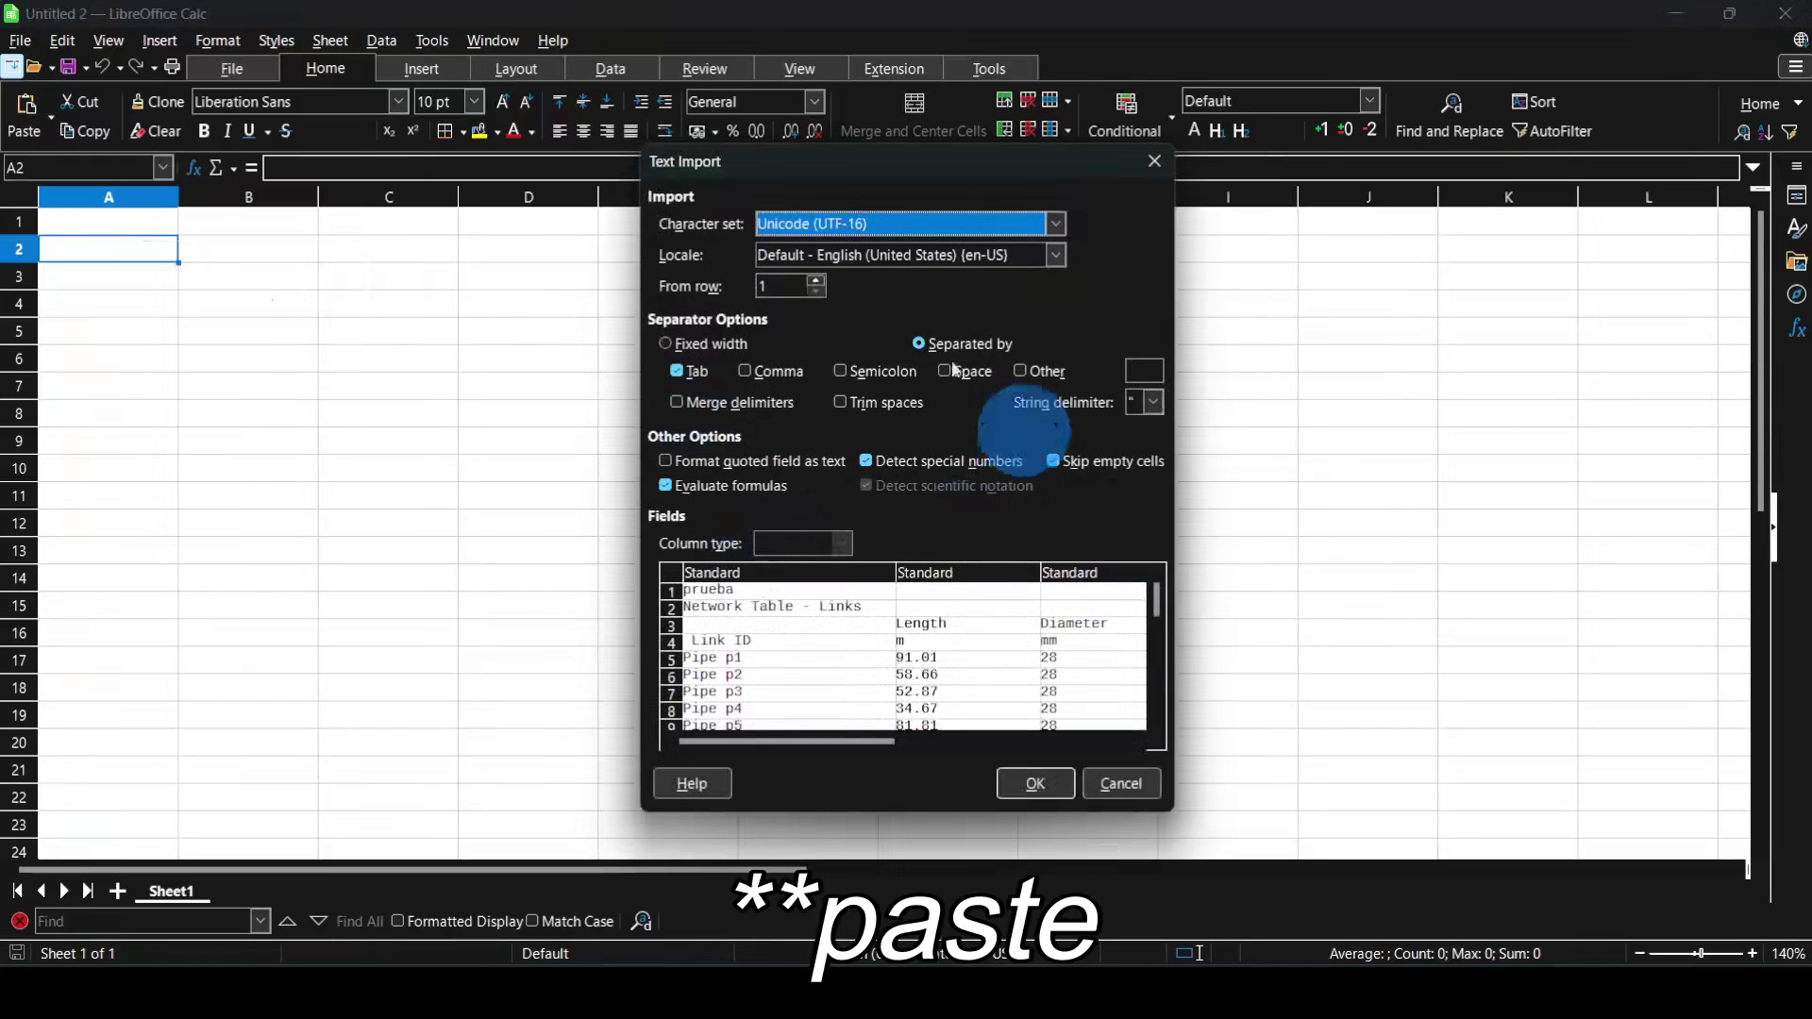
drag(892, 165, 754, 104)
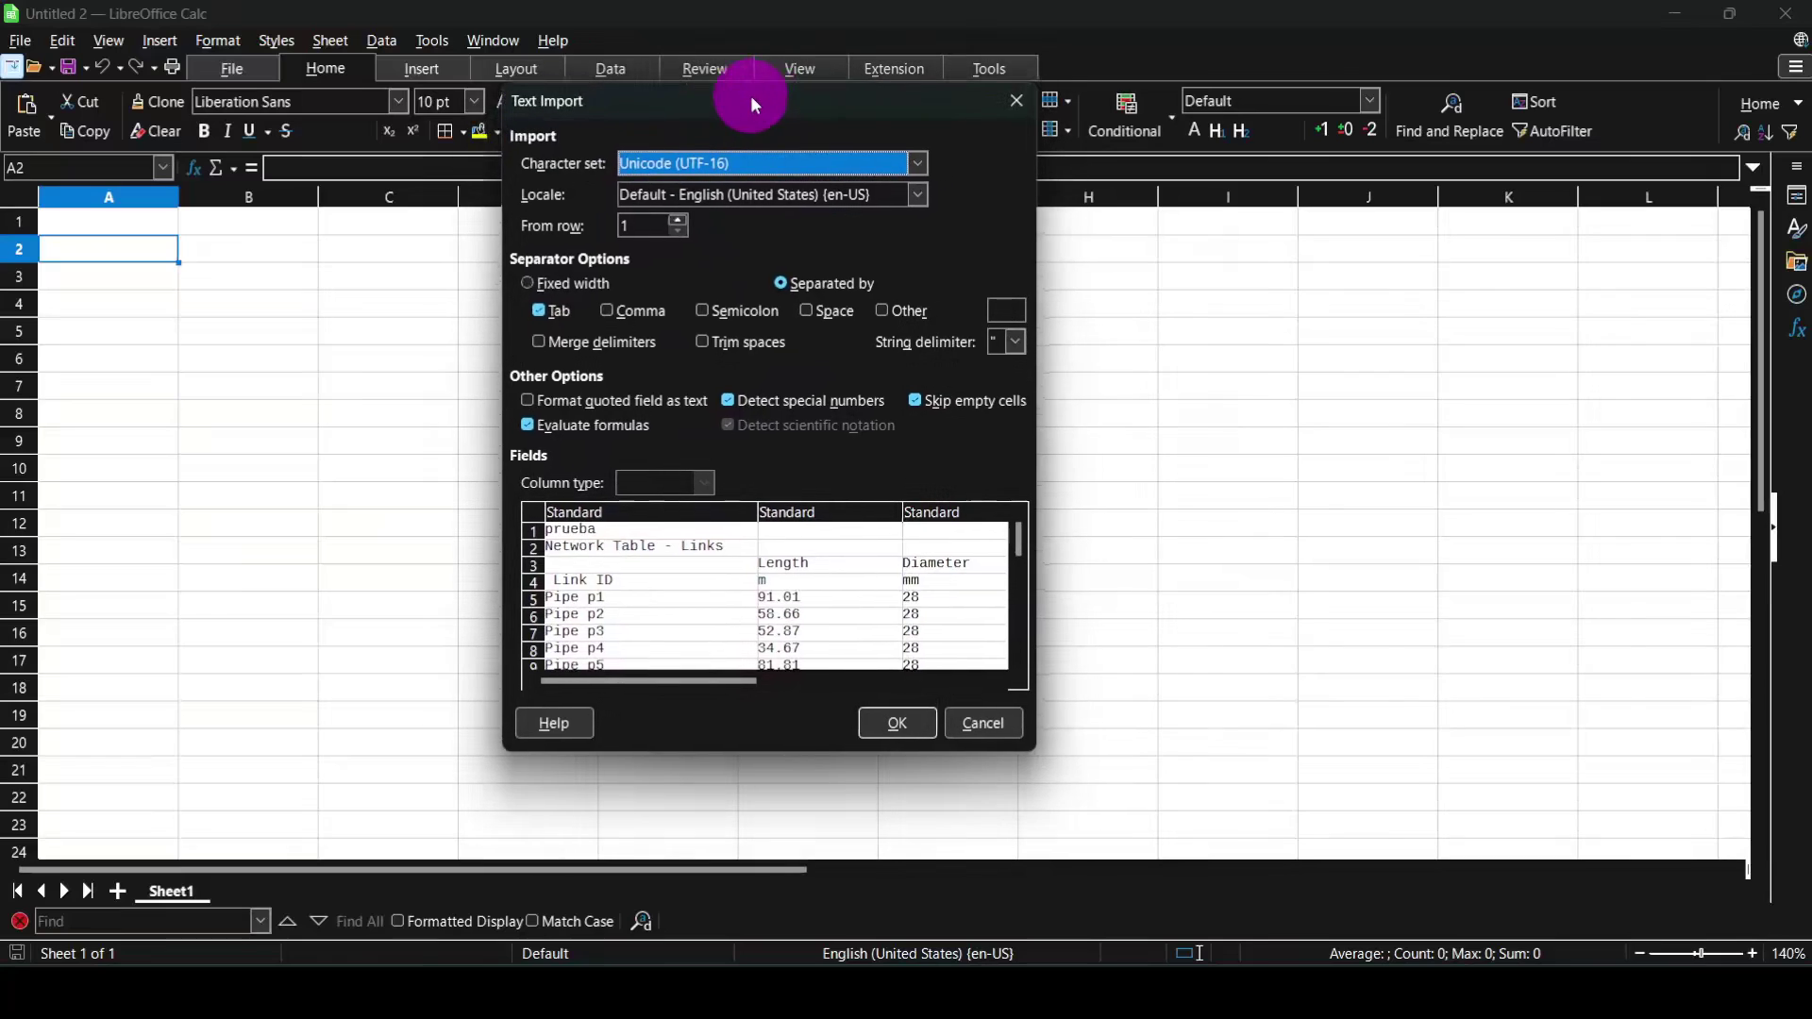
click(897, 726)
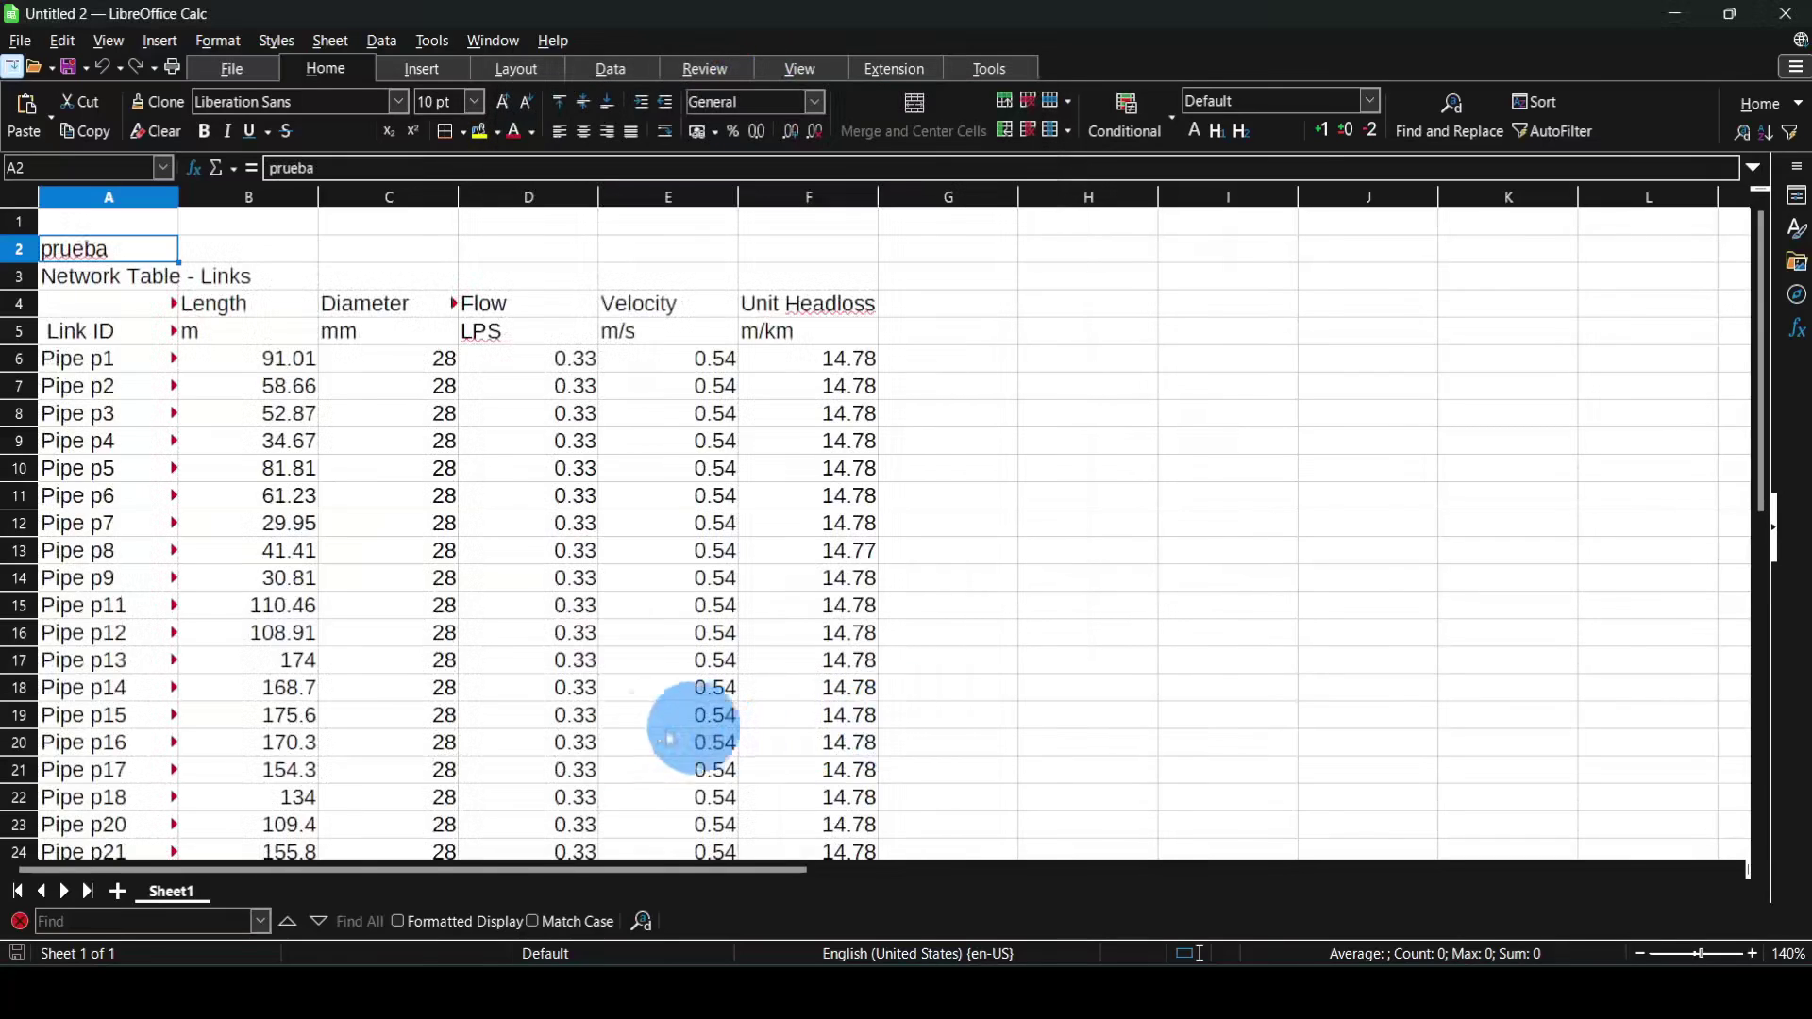
- Examine the pasted pipe data, checking the Length, Diameter and Flow columns
scroll(444, 596, down, 5)
scroll(443, 596, down, 15)
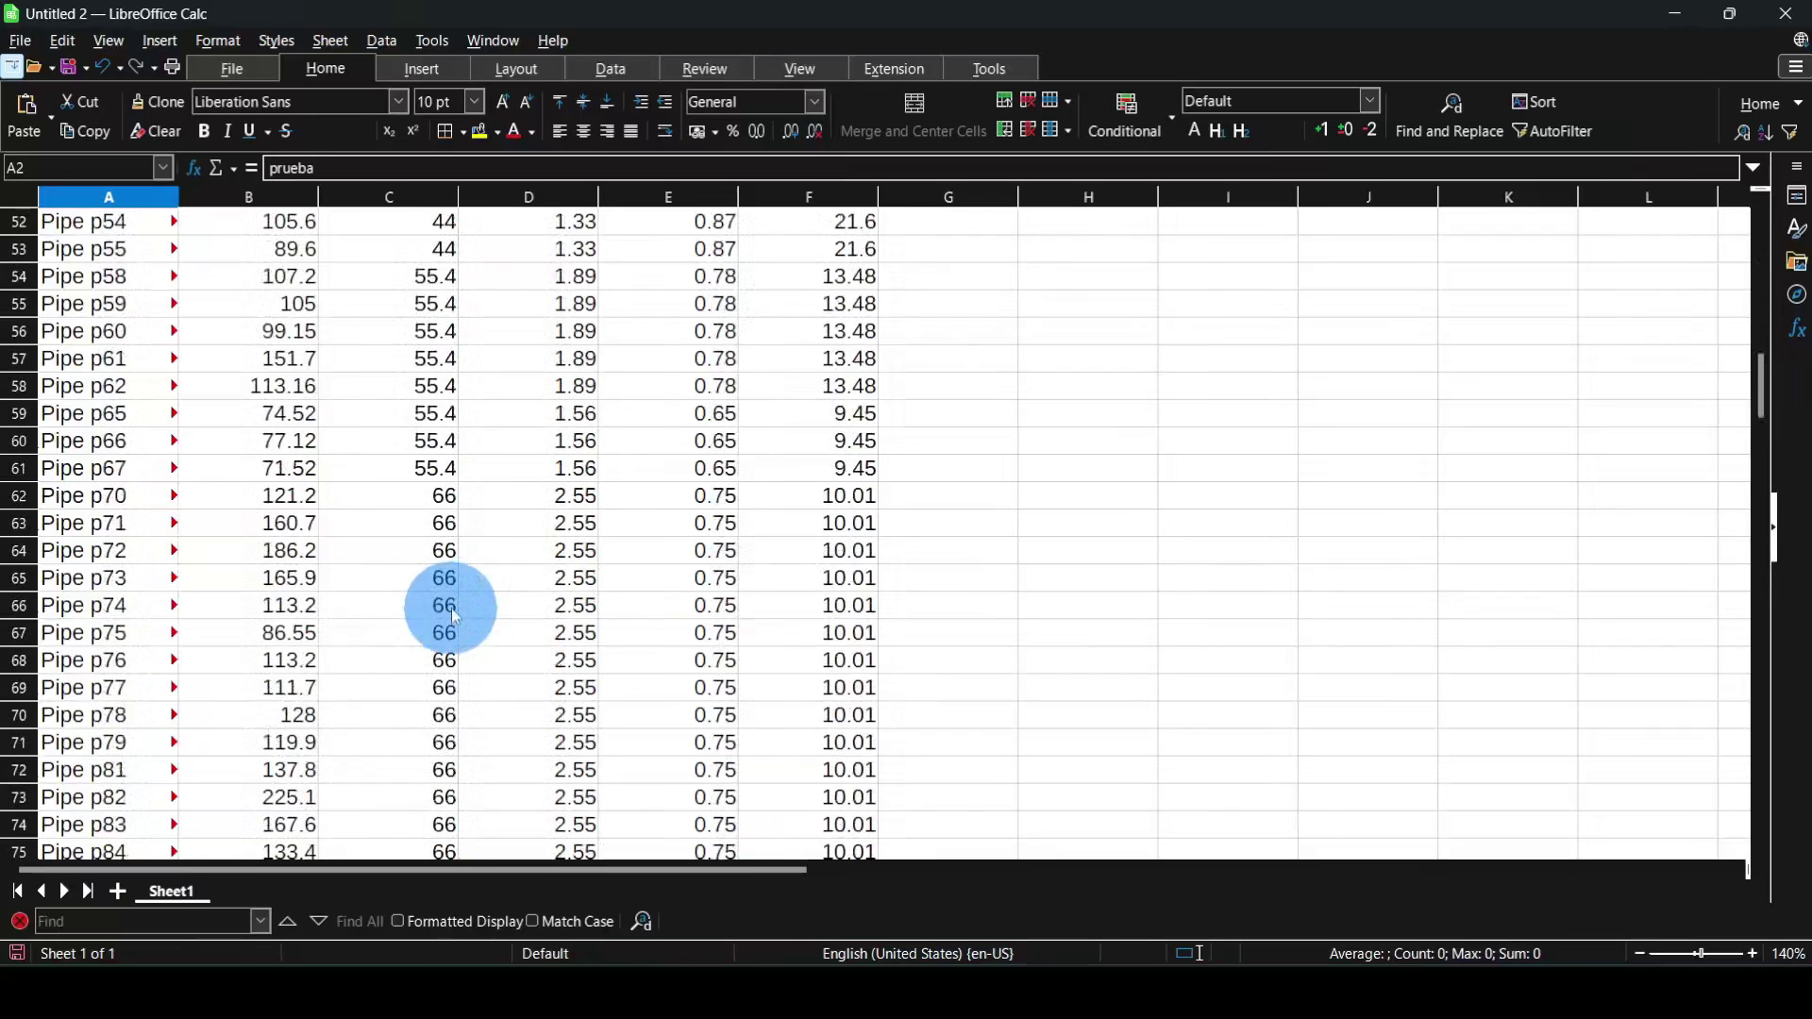
scroll(446, 529, up, 20)
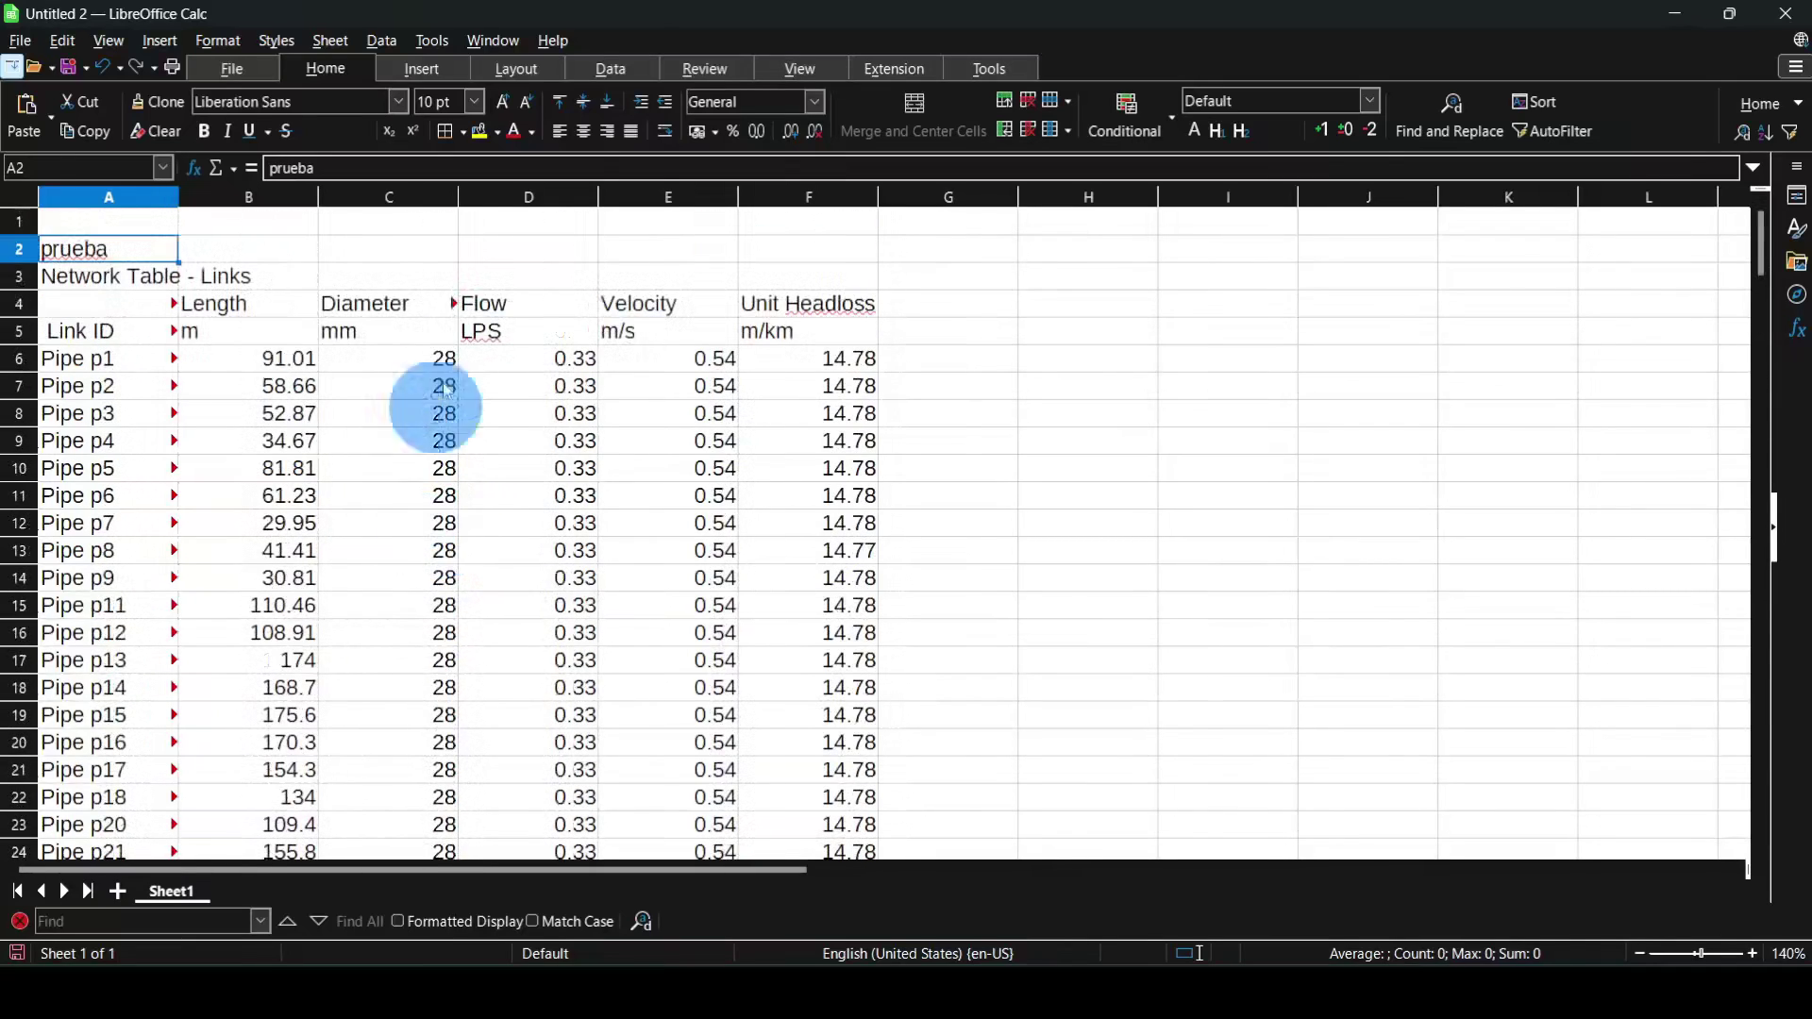
drag(247, 306, 262, 799)
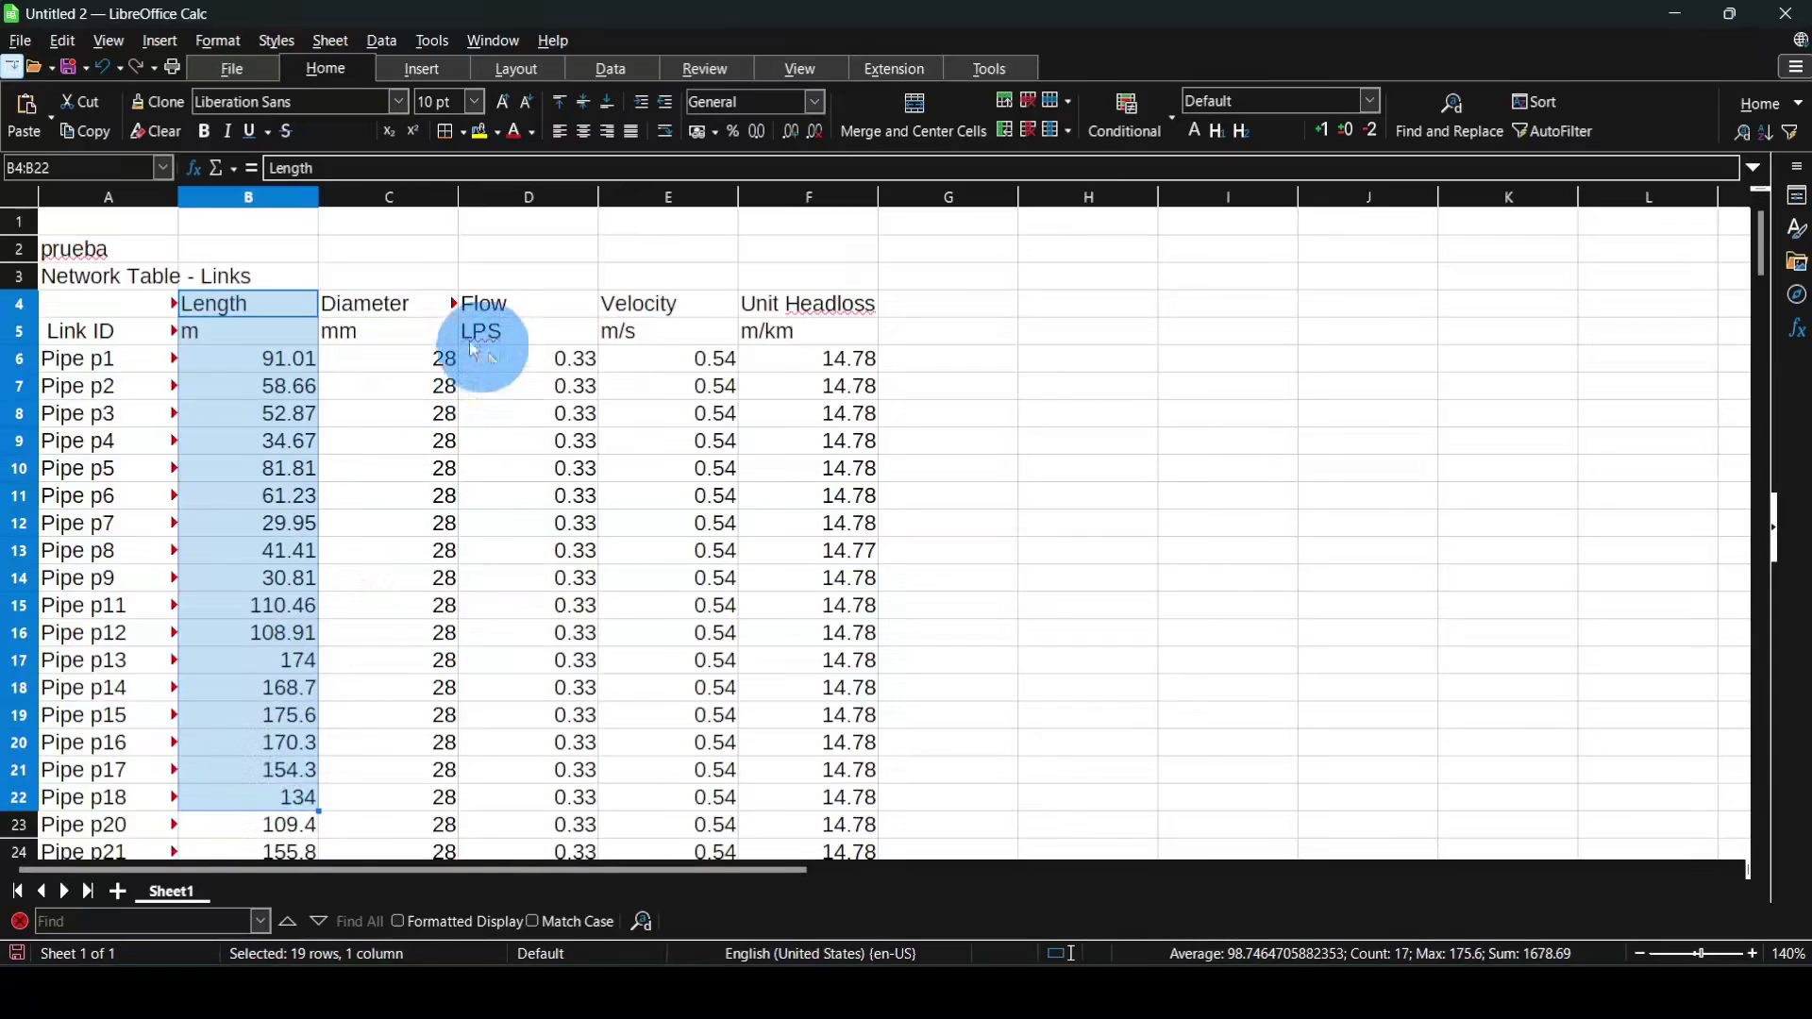
drag(382, 306, 383, 664)
drag(564, 359, 597, 586)
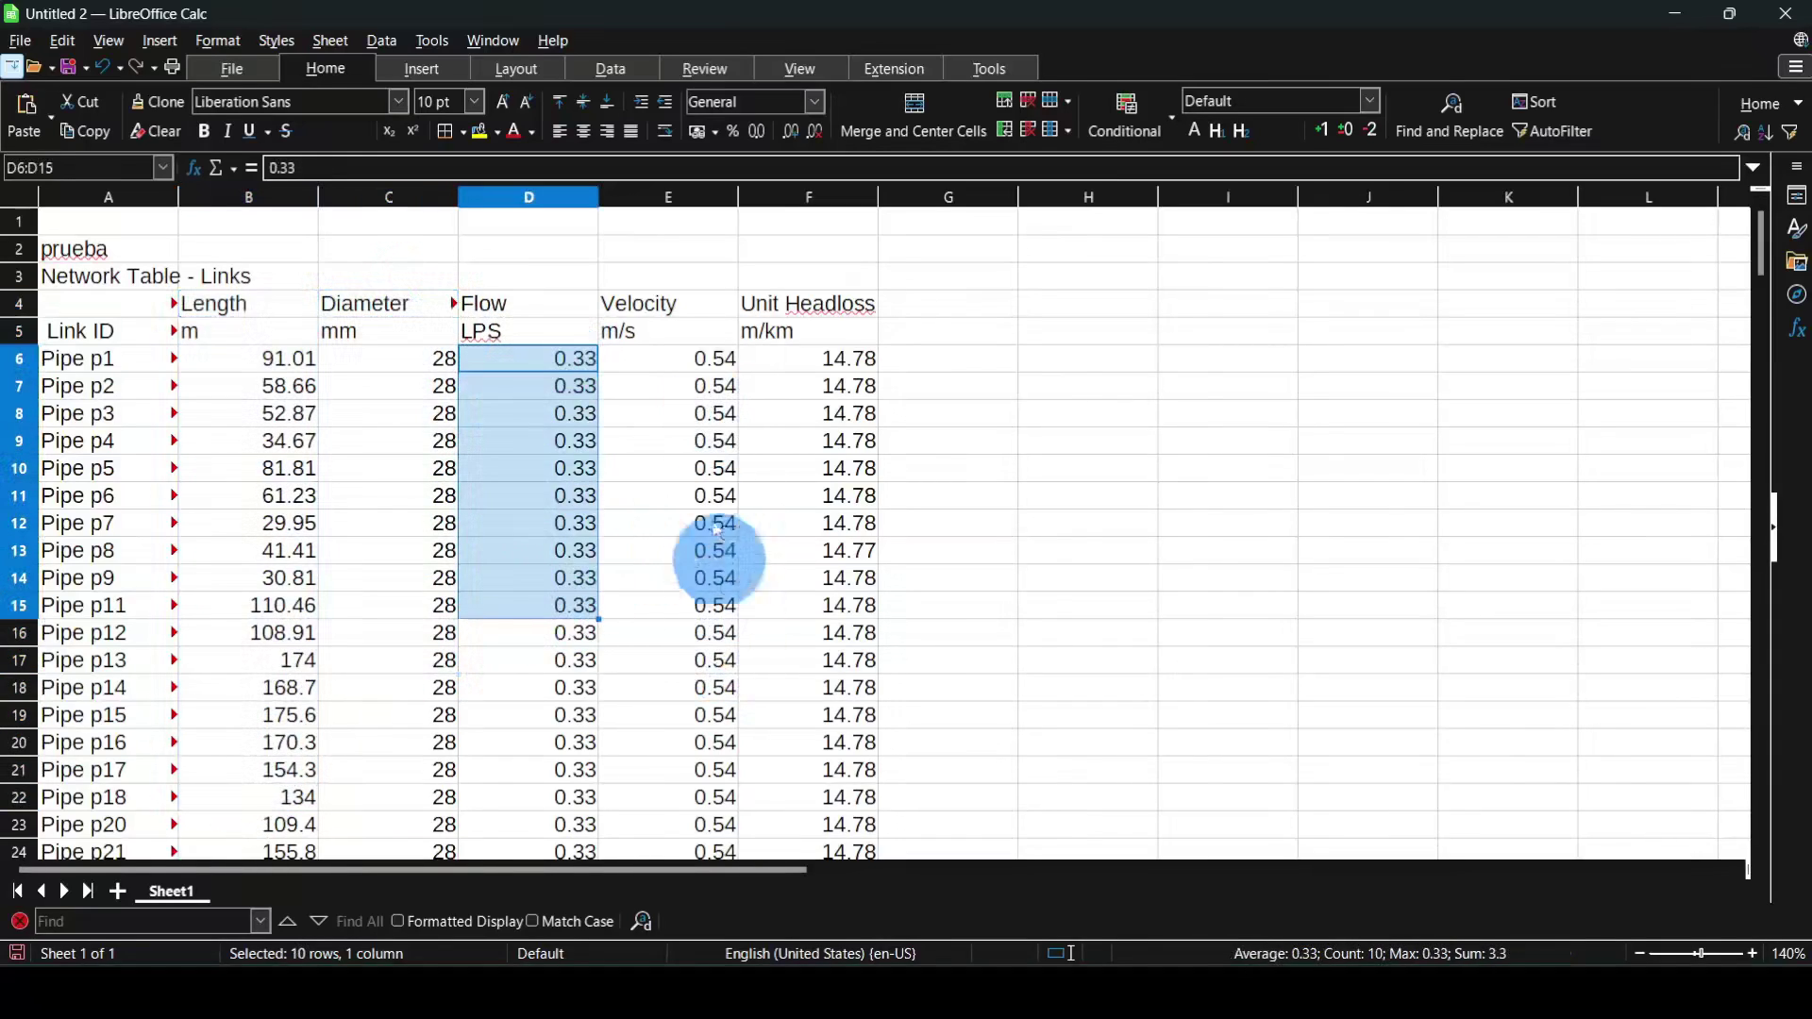
click(242, 303)
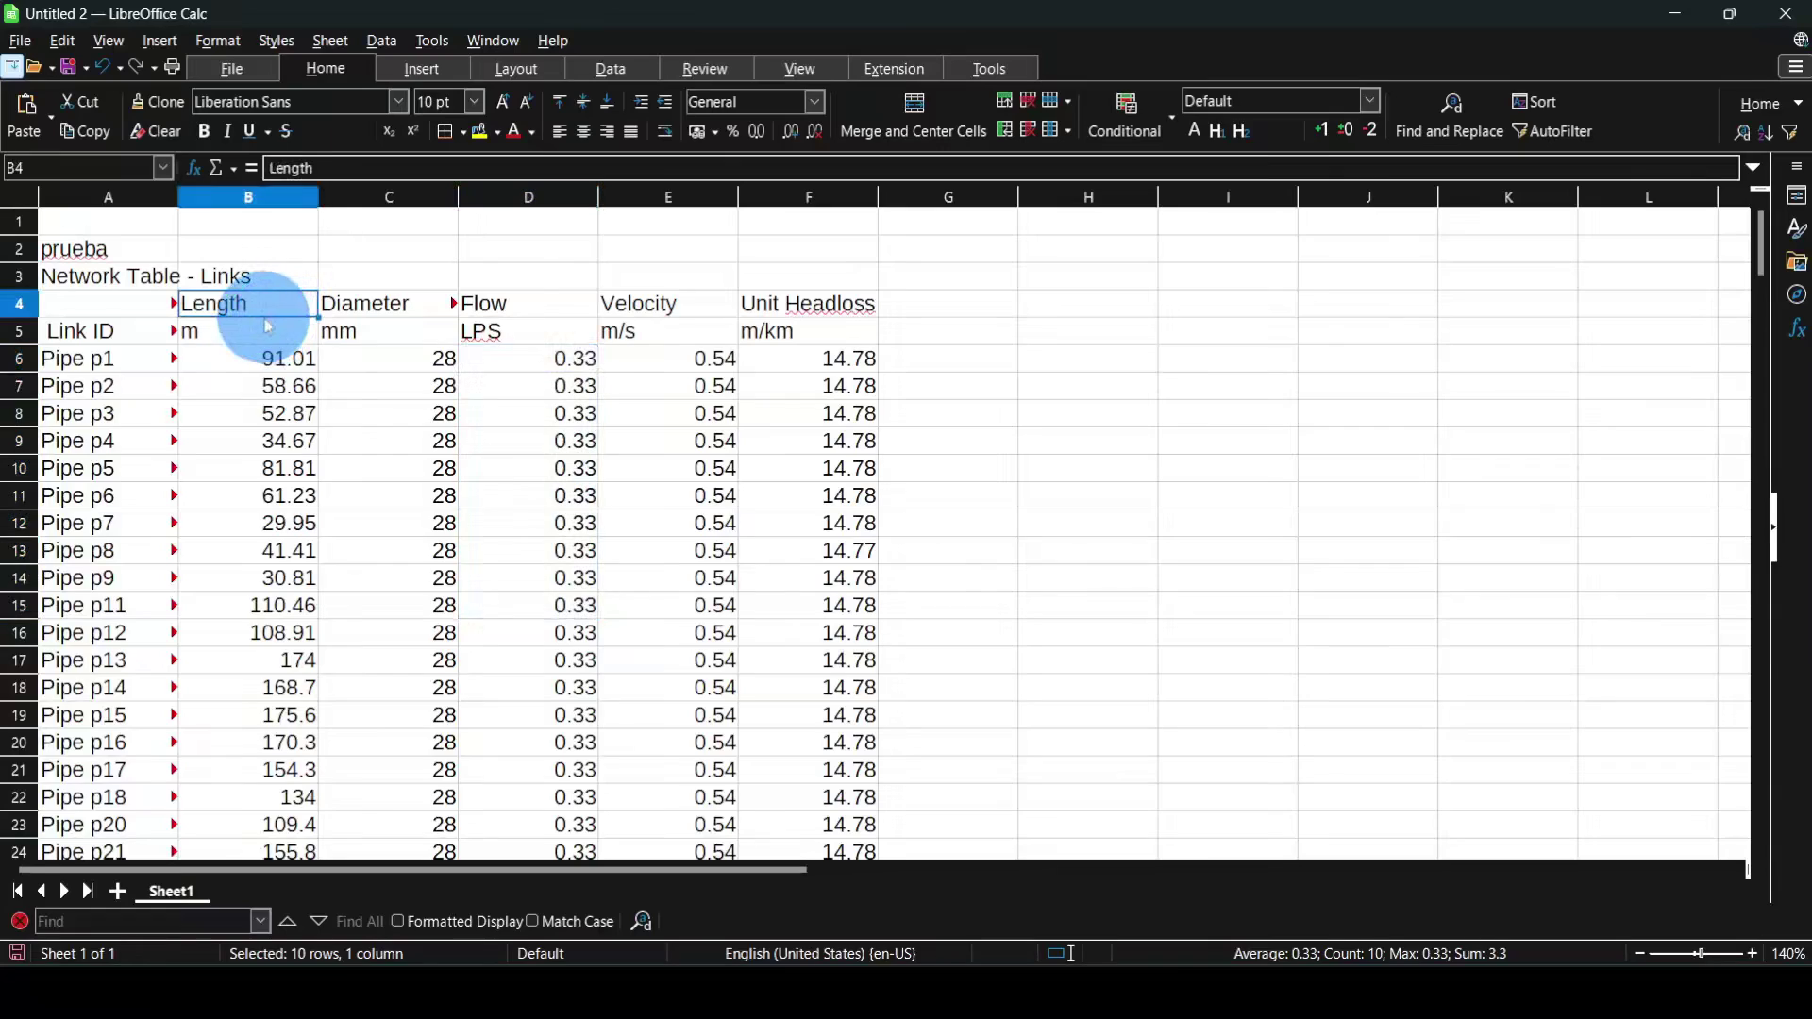
drag(246, 303, 398, 797)
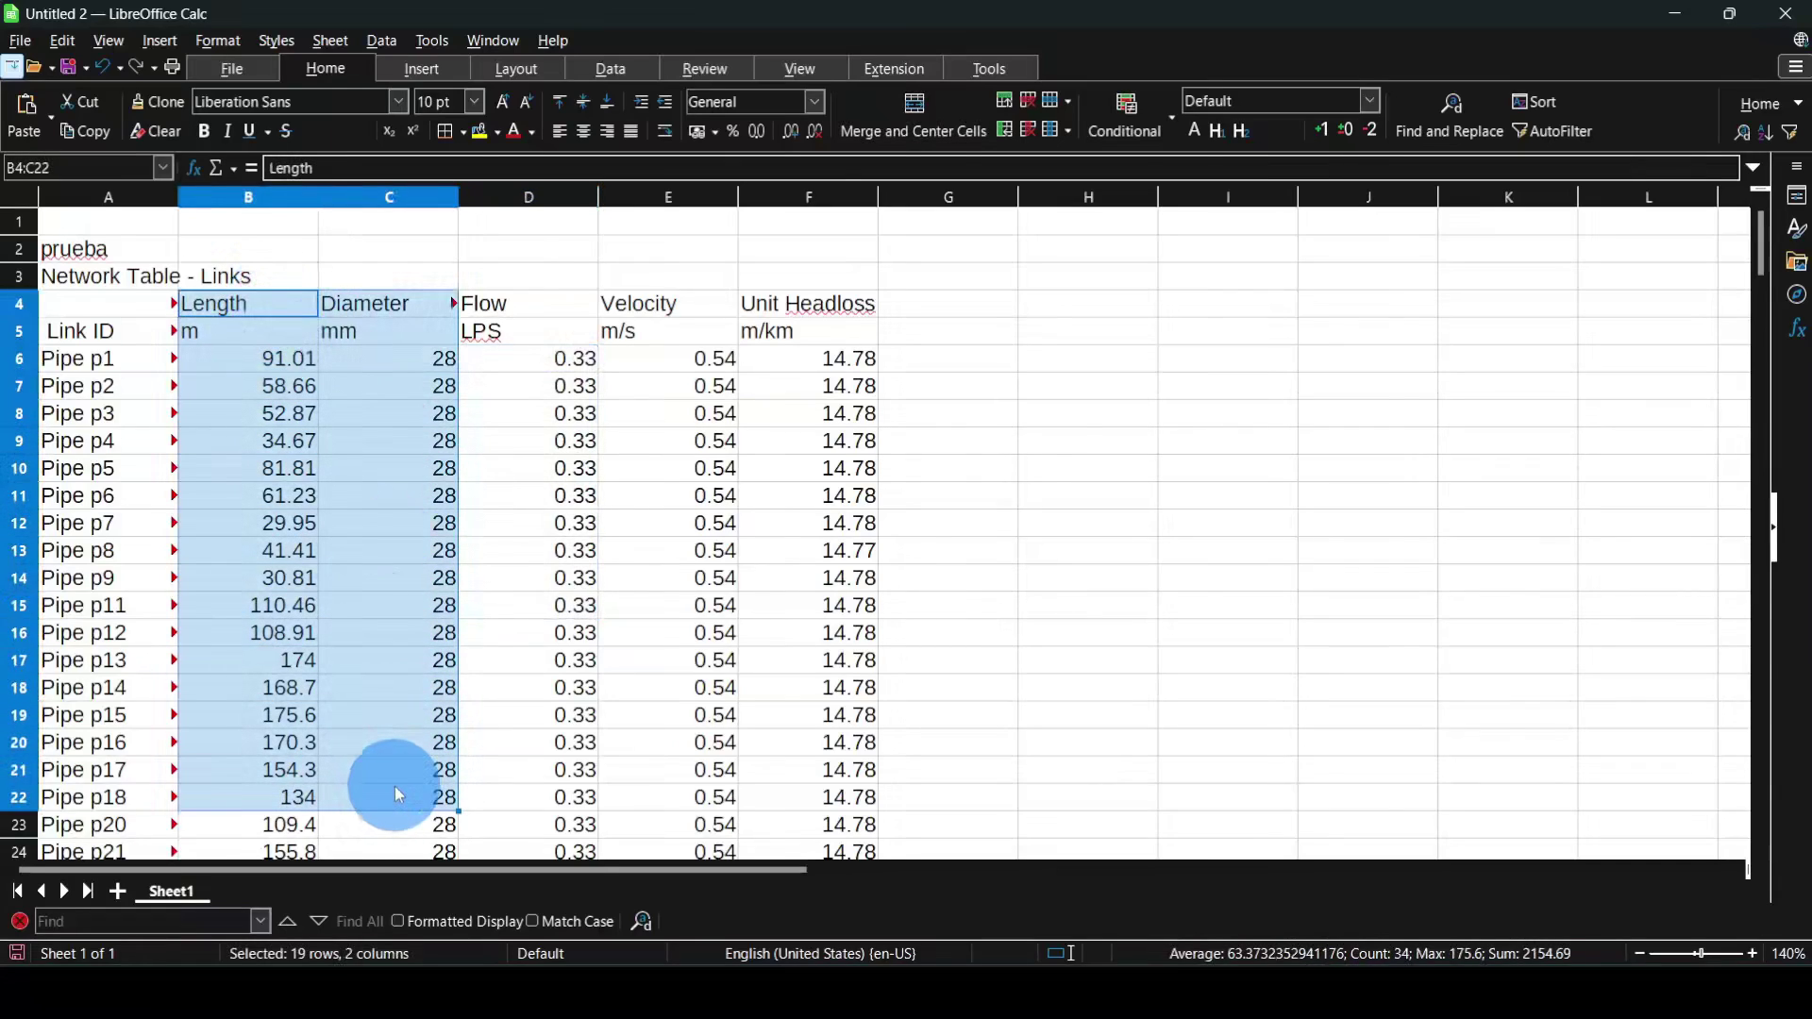
click(332, 605)
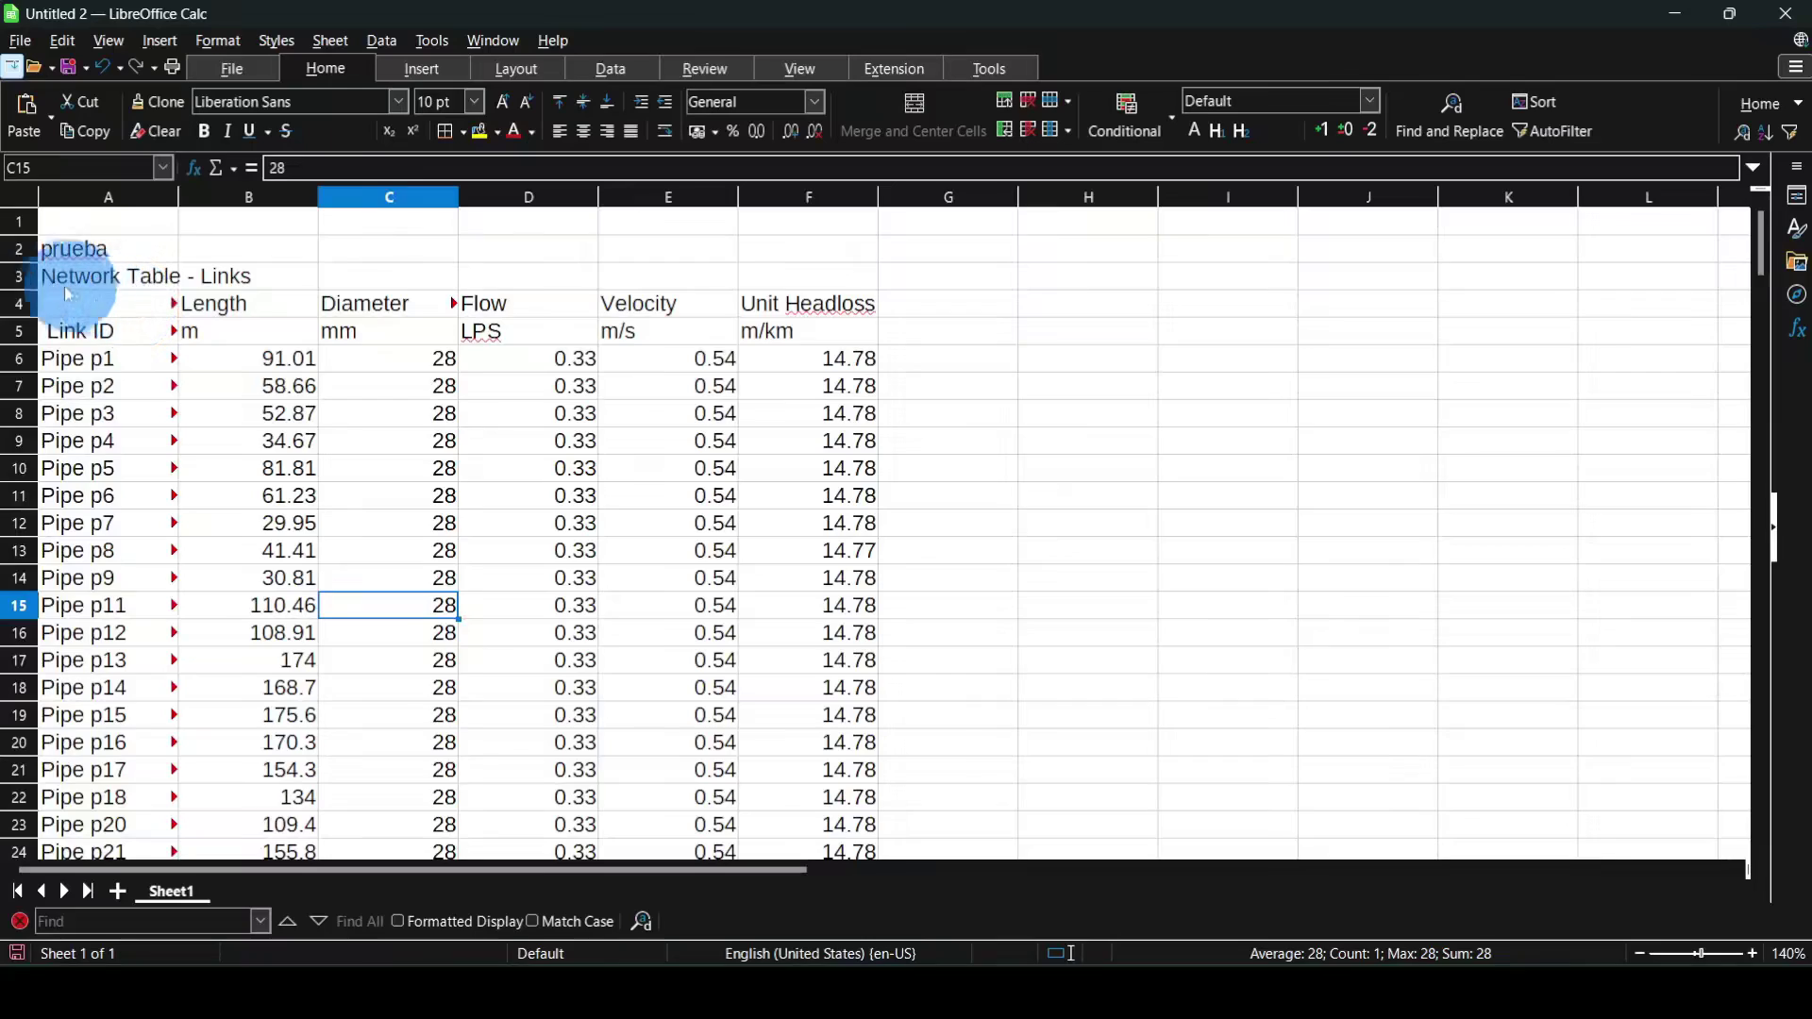
- Delete rows 1 to 3 above the column headings, including the prueba and Network Table - Links title lines
mouse_move(19, 275)
mouse_down()
mouse_move(5, 245)
mouse_move(20, 260)
mouse_up()
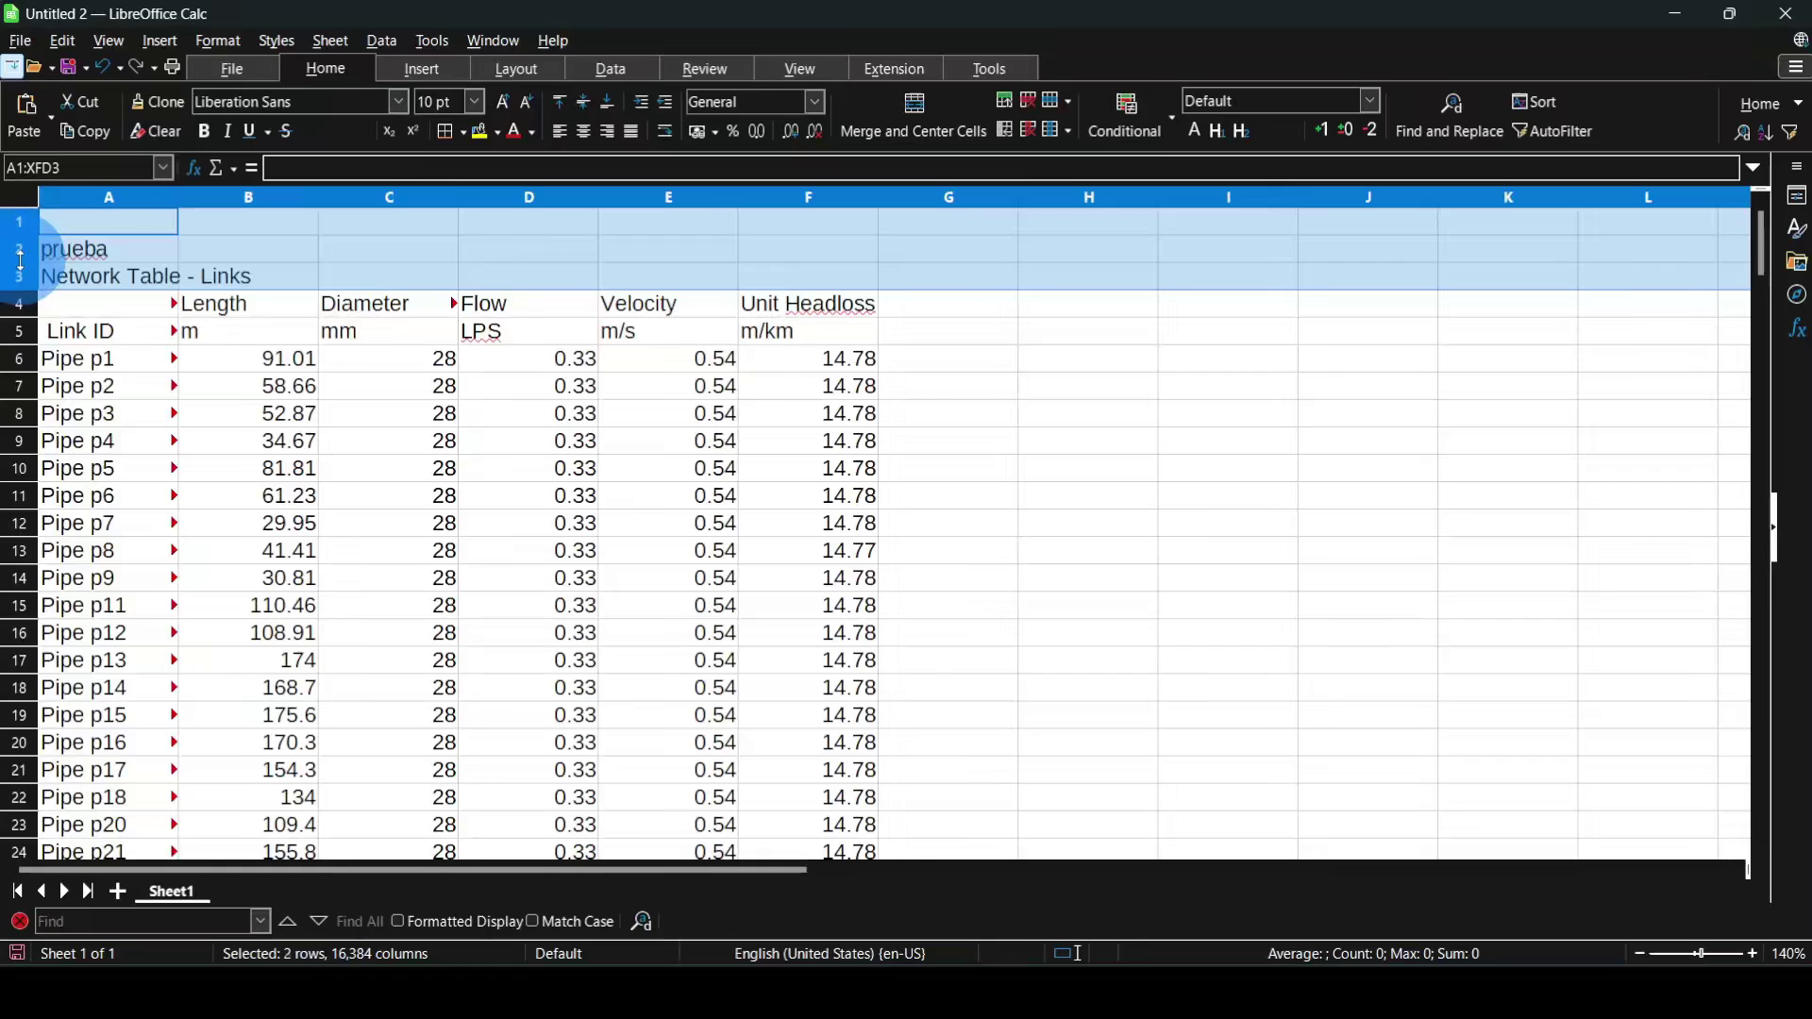
right_click(21, 259)
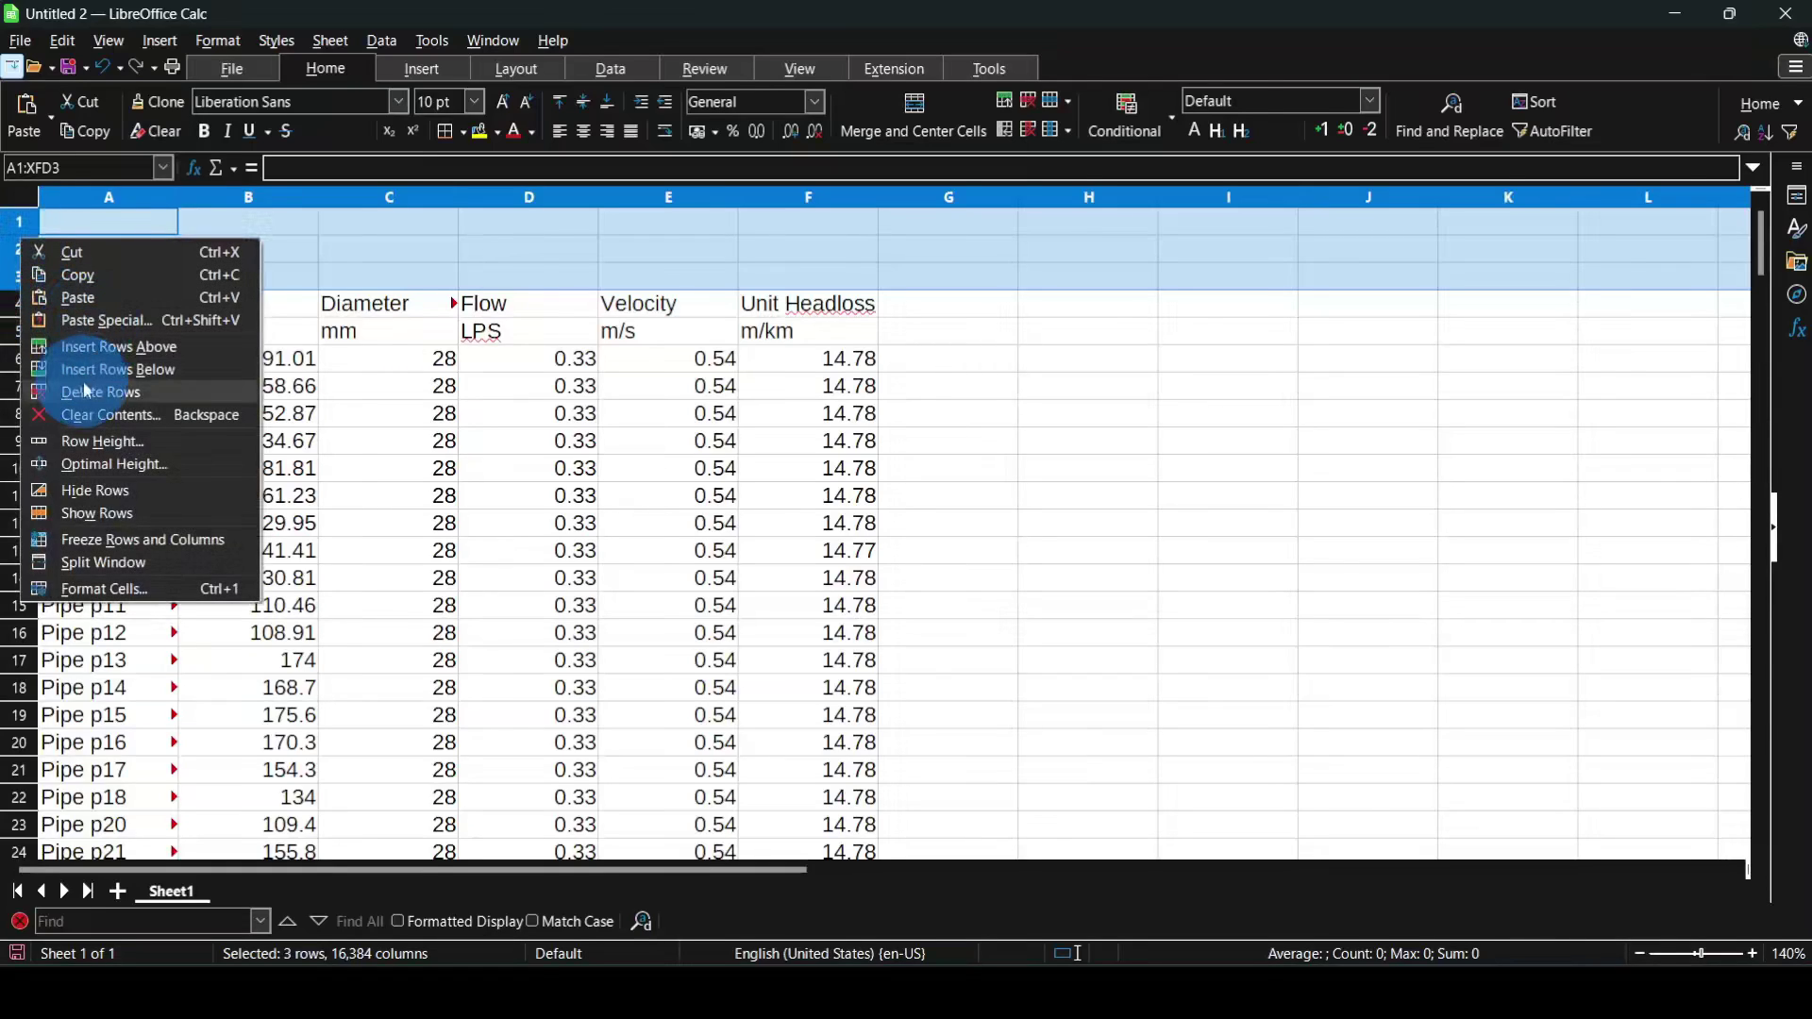
click(168, 394)
click(236, 277)
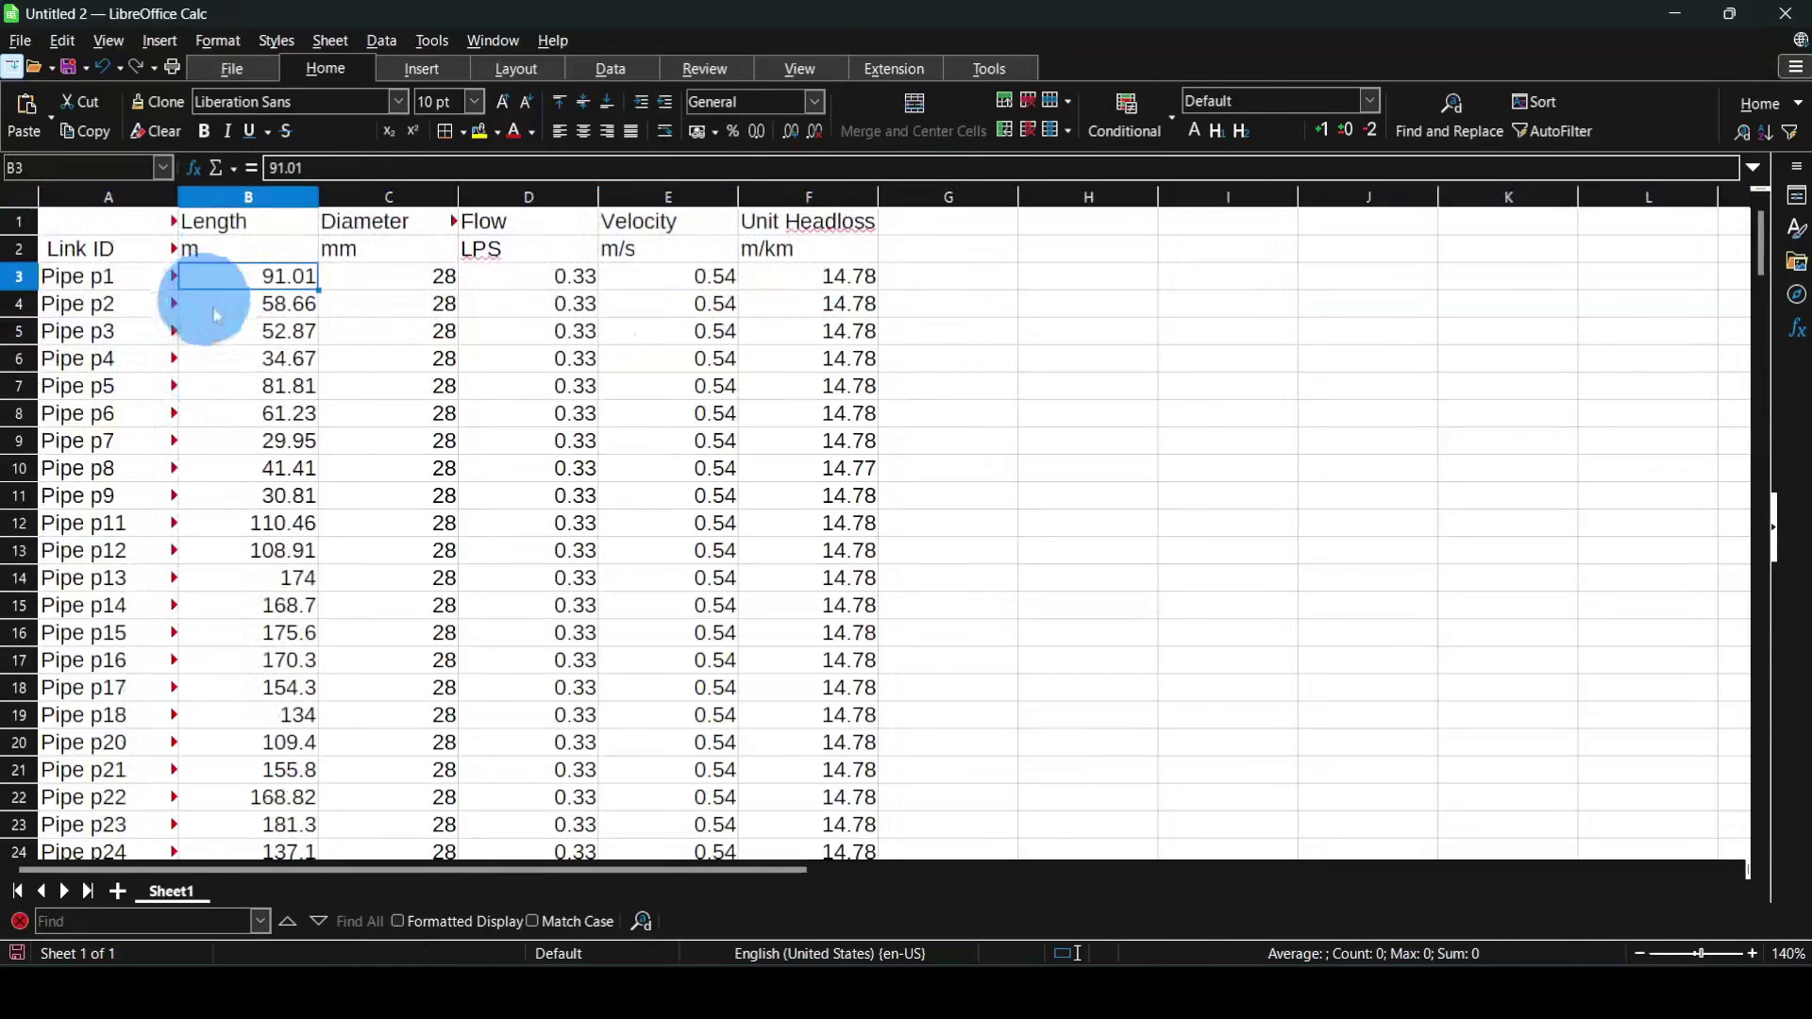
click(442, 311)
- Make the heading and unit cells A1:F2 bold
click(231, 225)
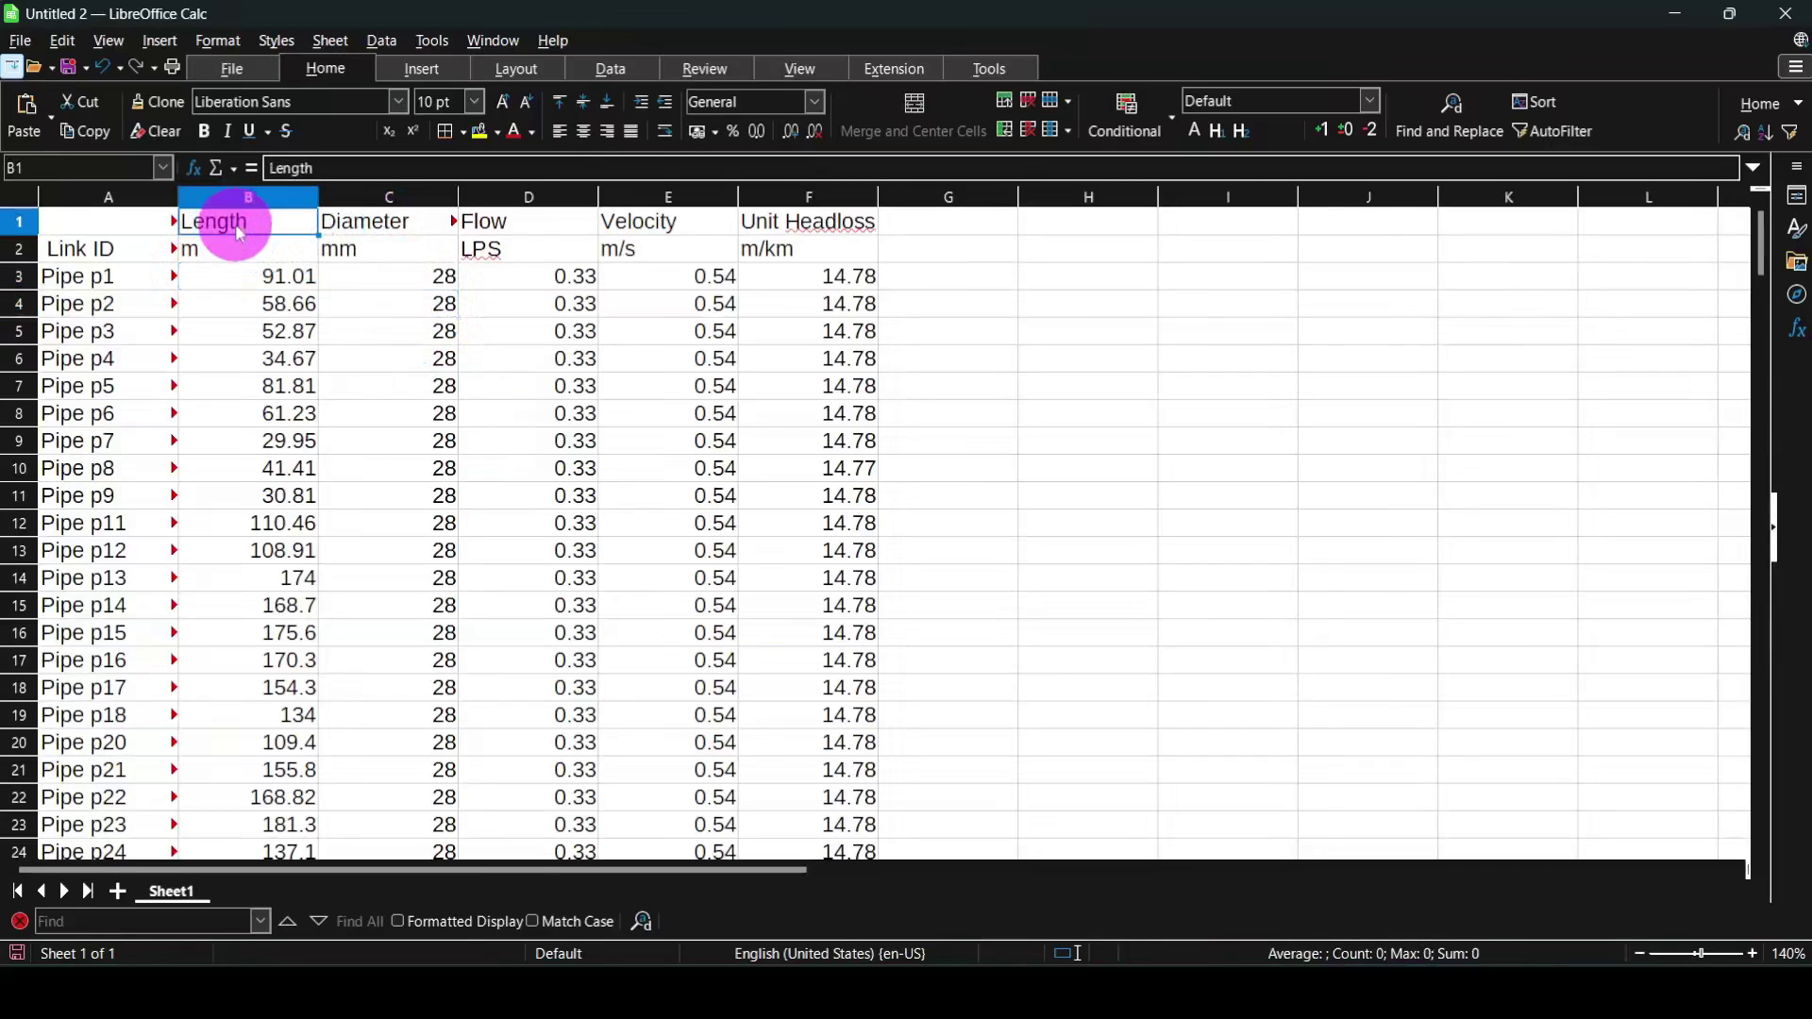
drag(165, 229, 854, 269)
click(203, 132)
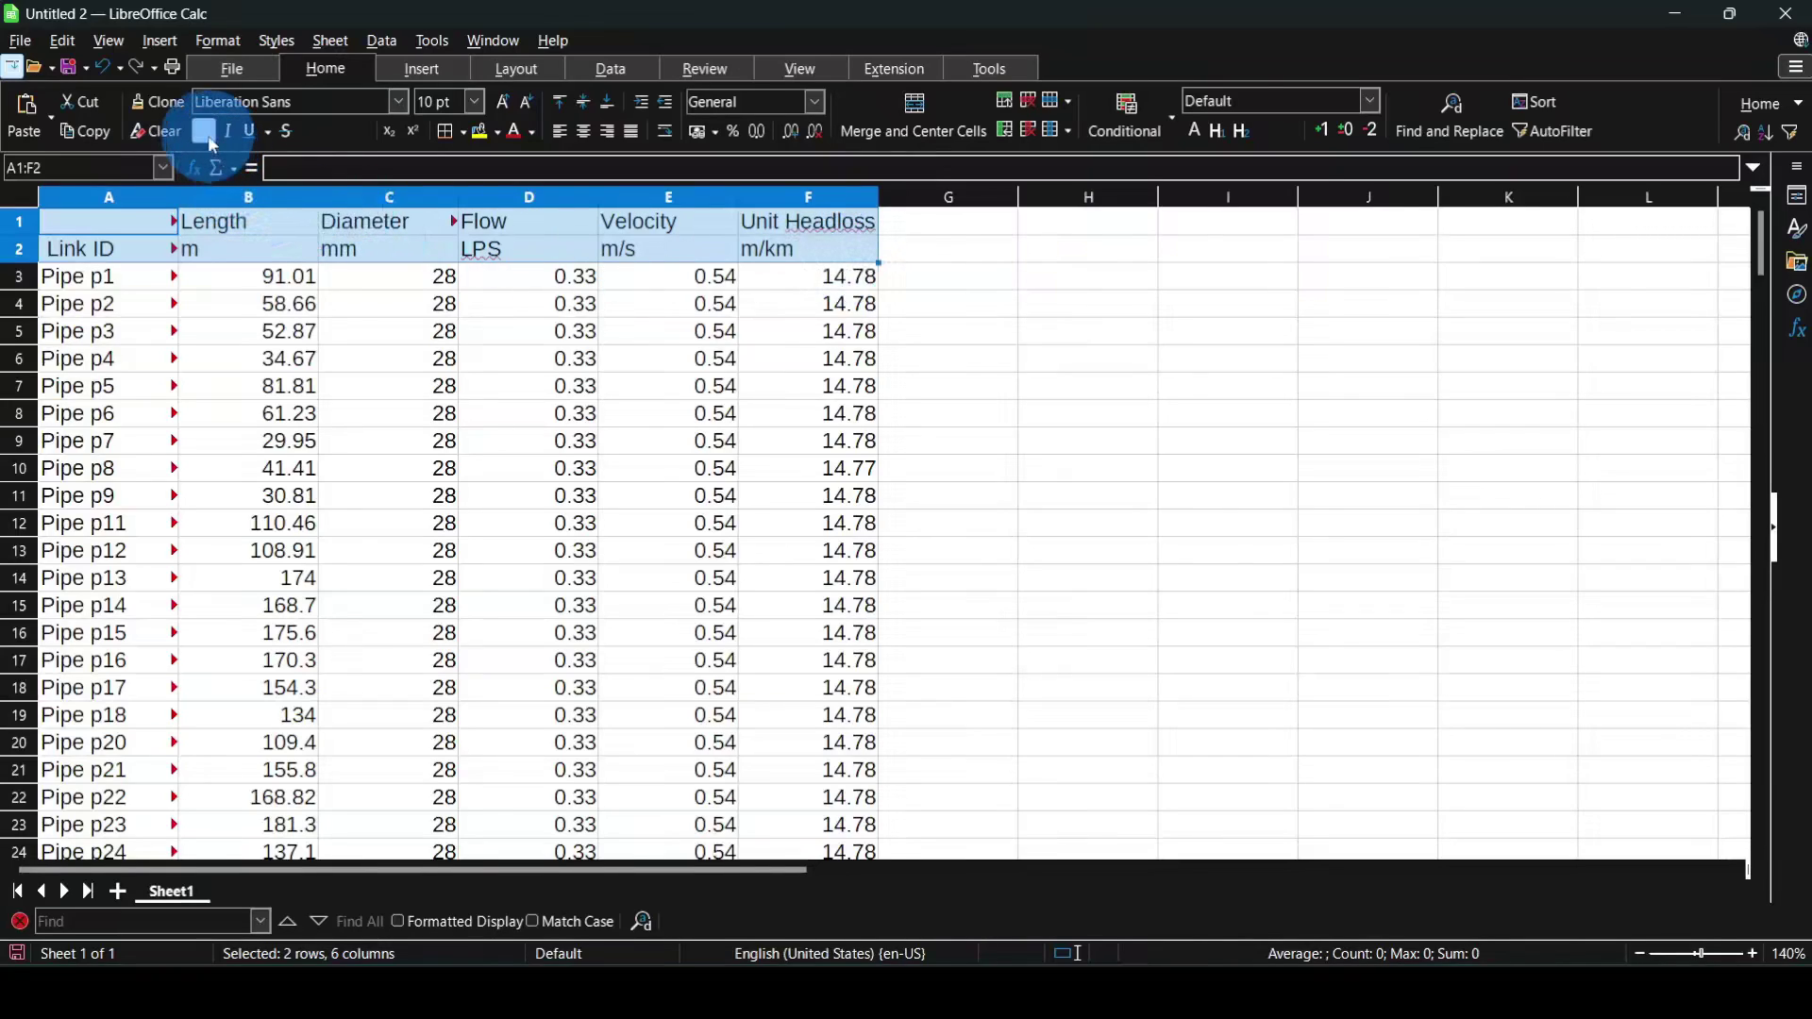
click(518, 357)
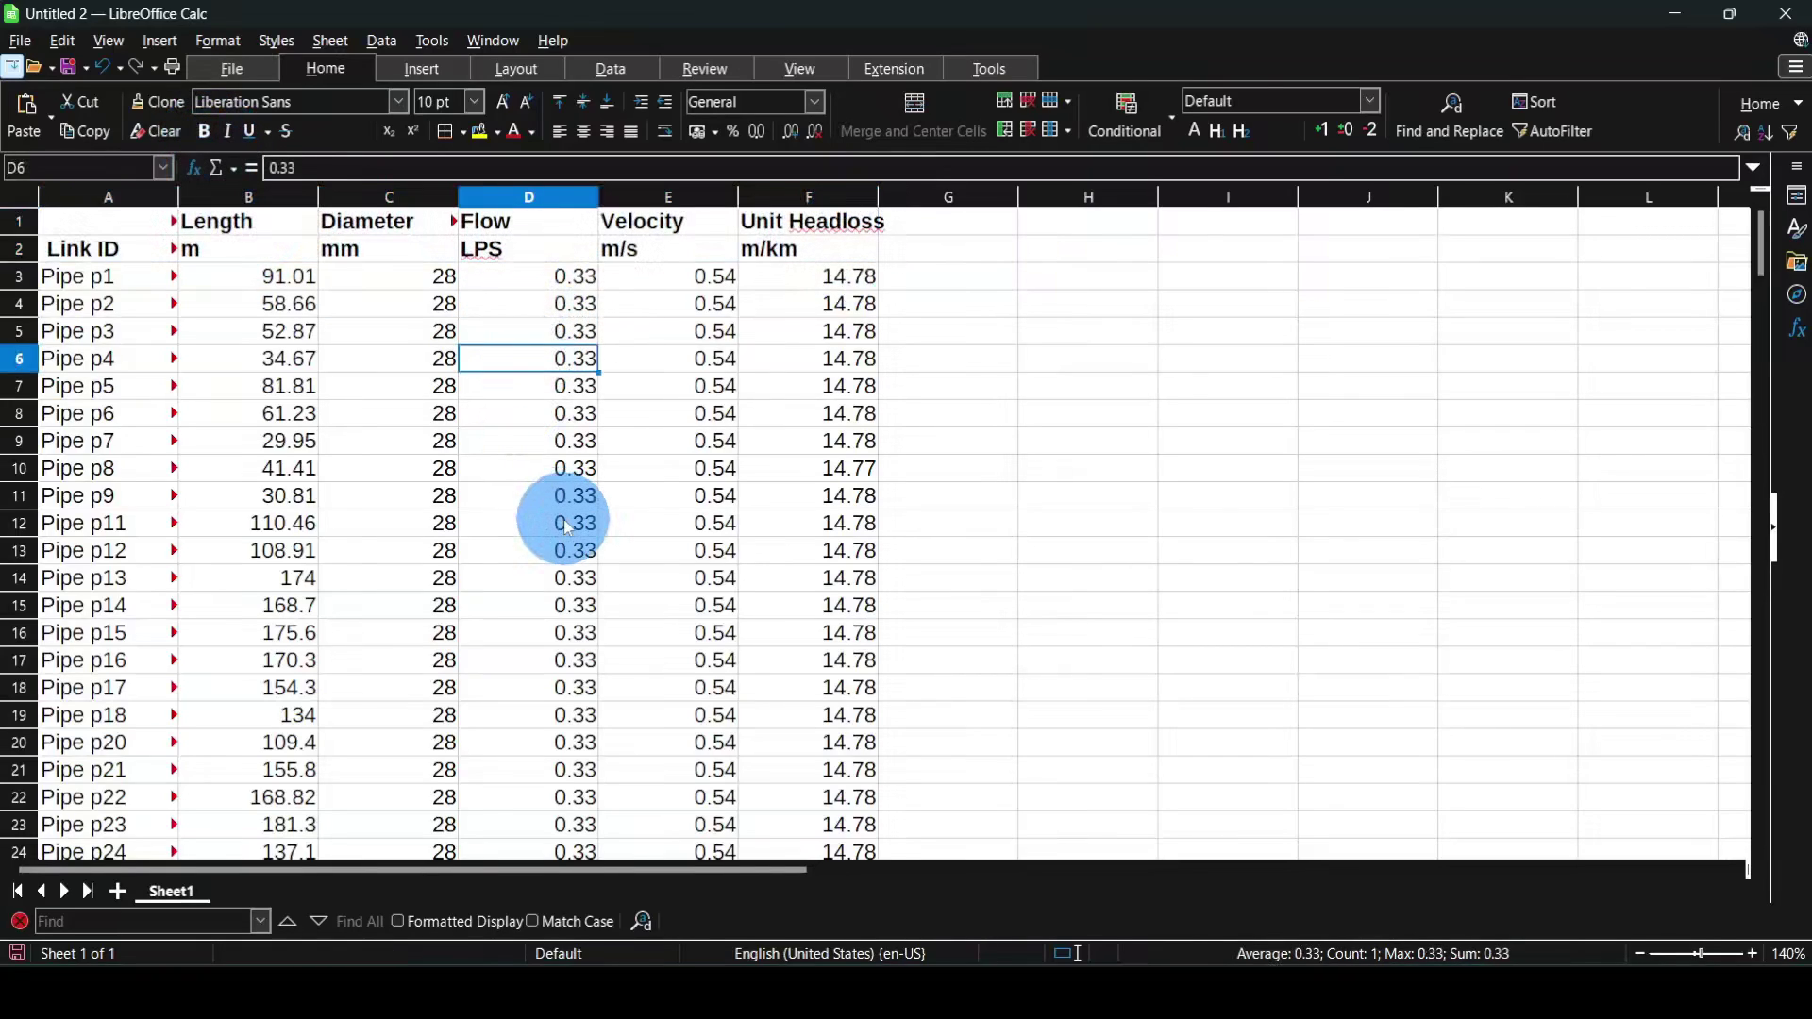
click(807, 443)
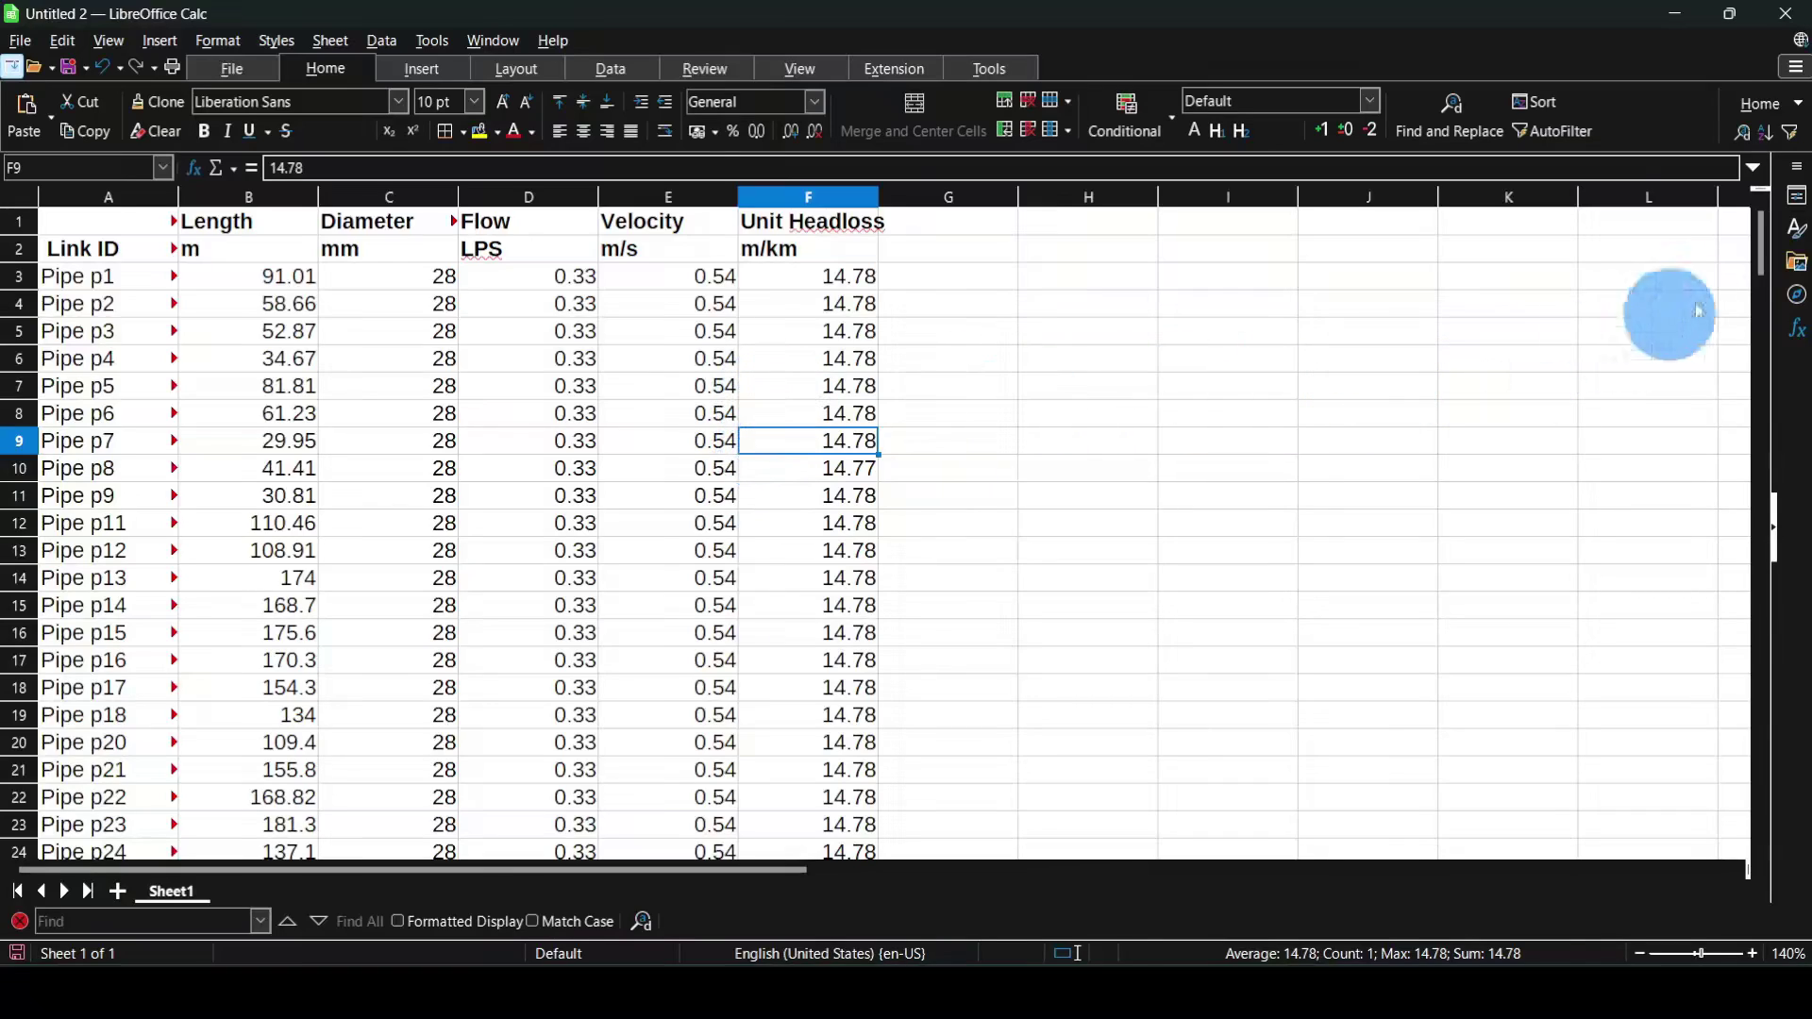
- Add an AutoFilter to the pipe table, using the first line as the column header
click(1570, 140)
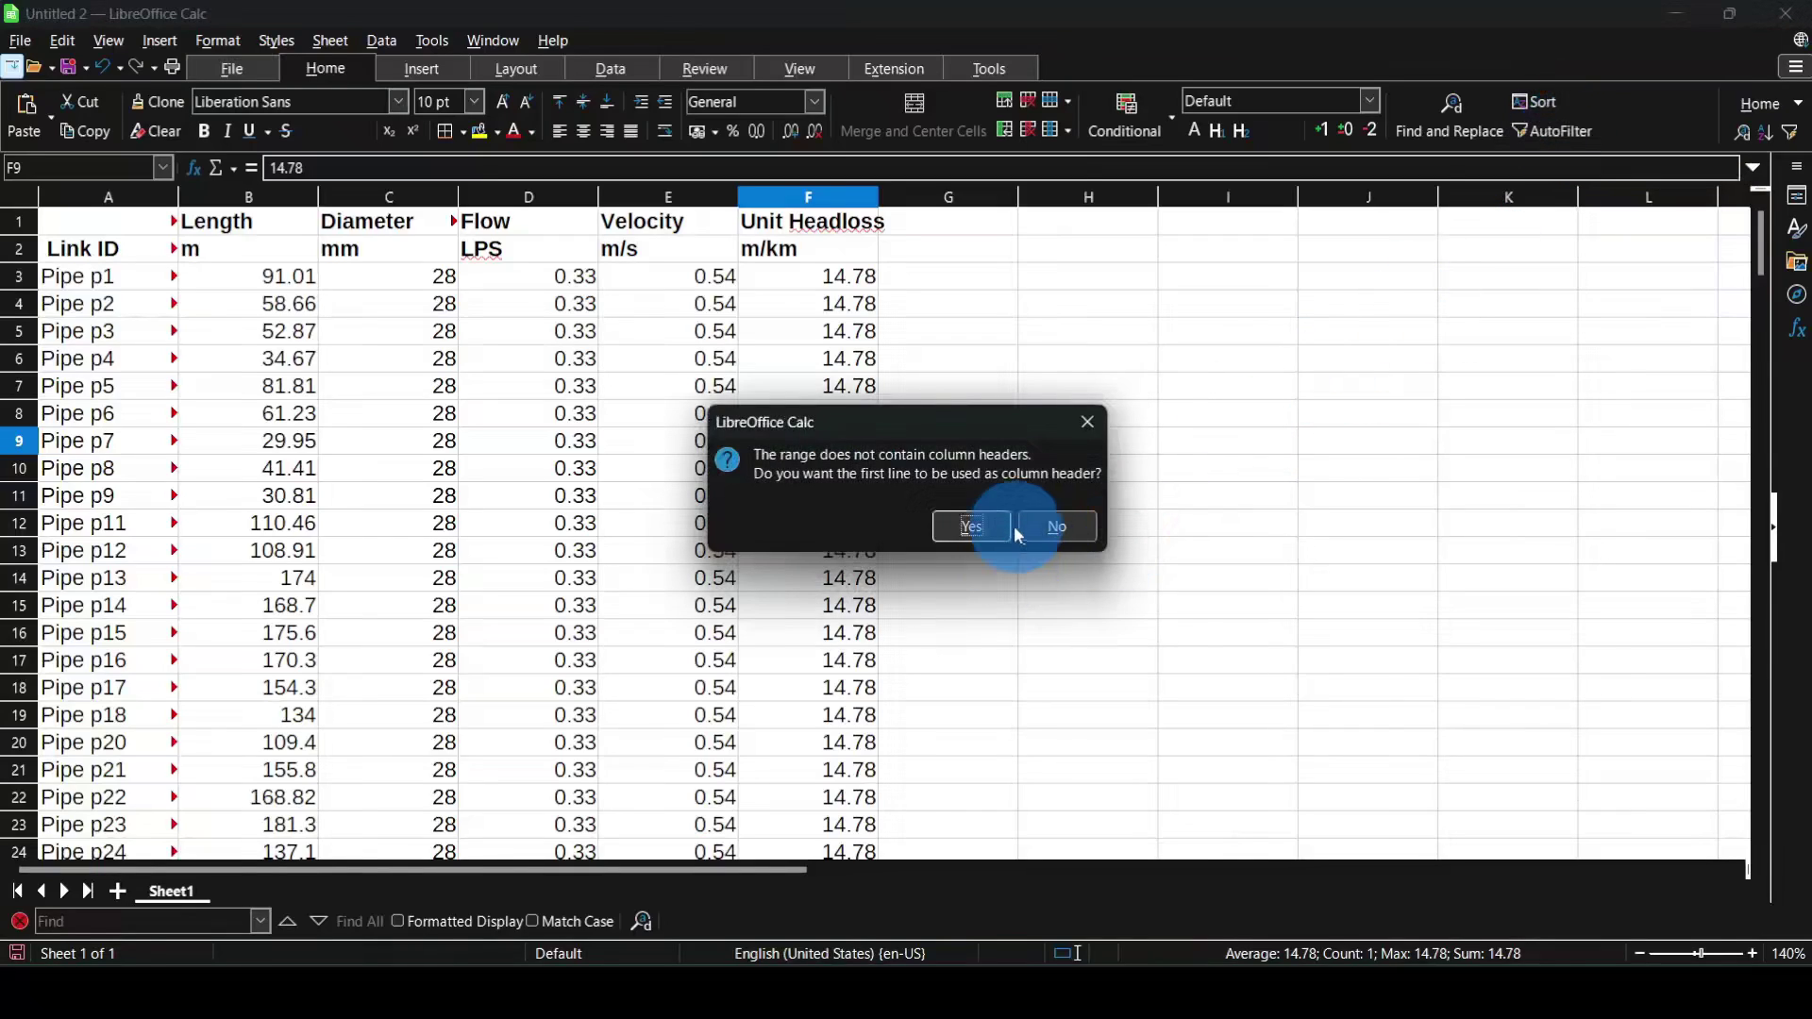
click(966, 531)
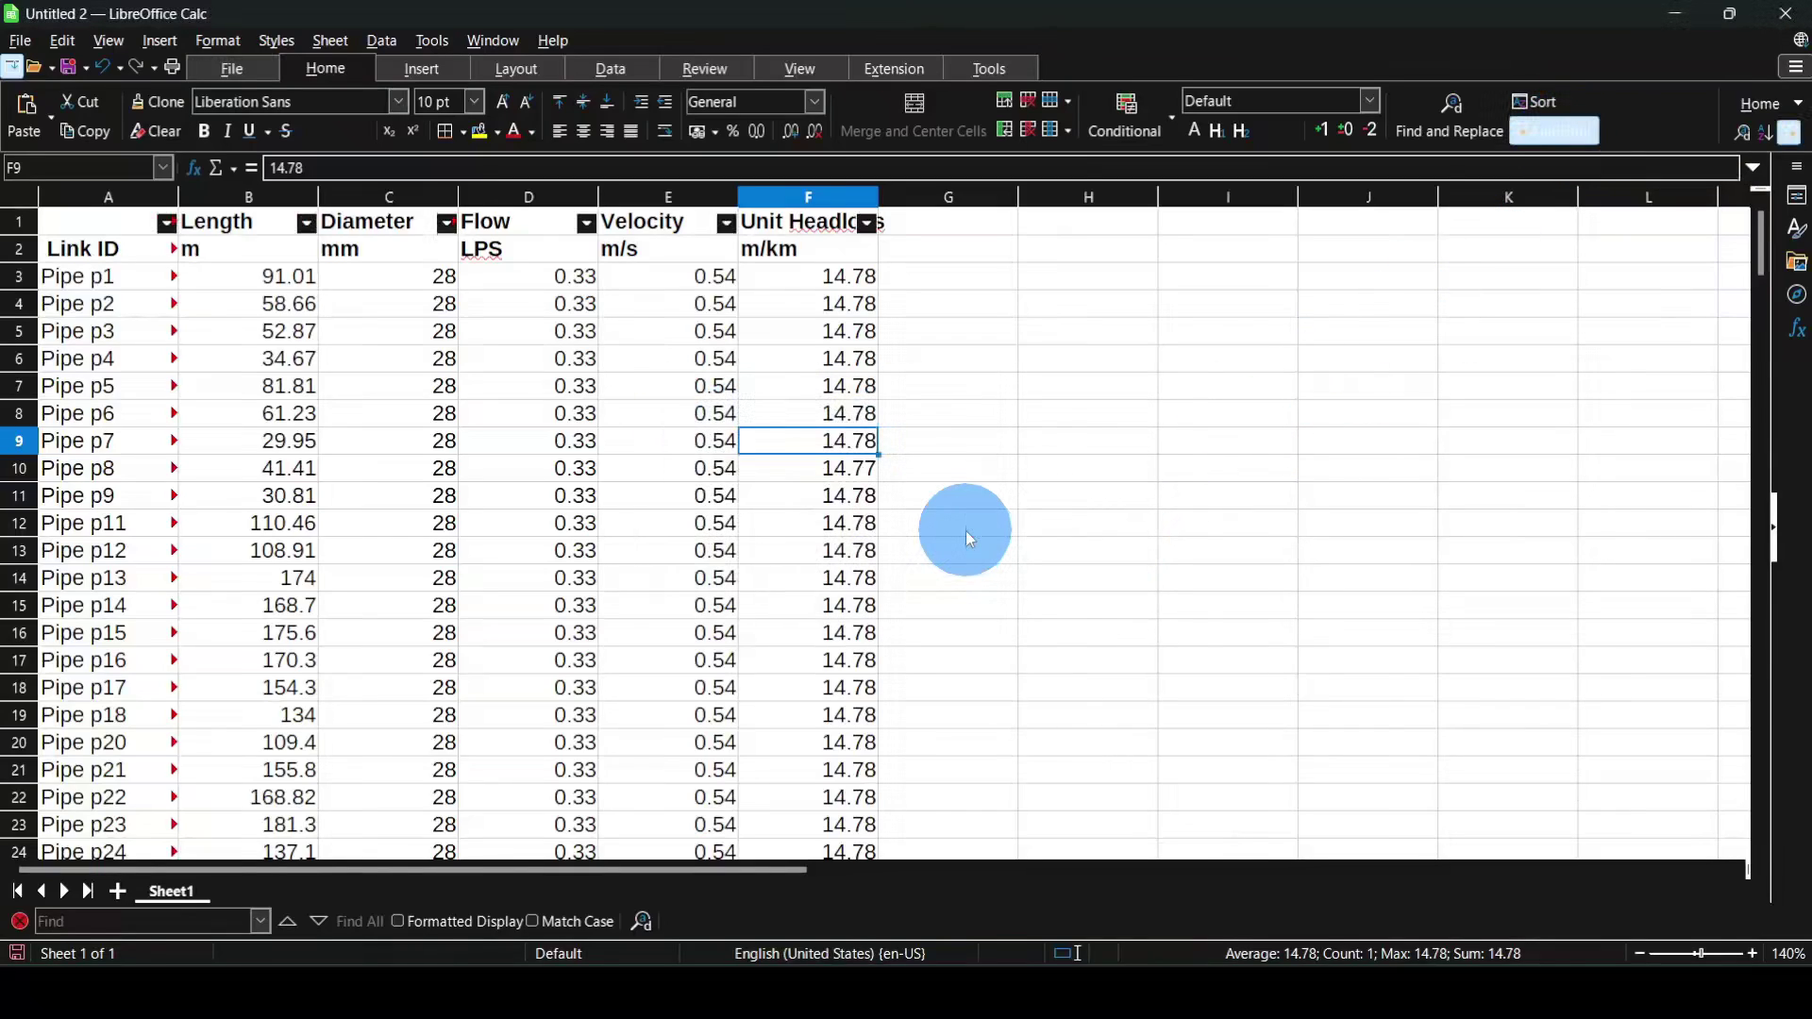
click(1128, 439)
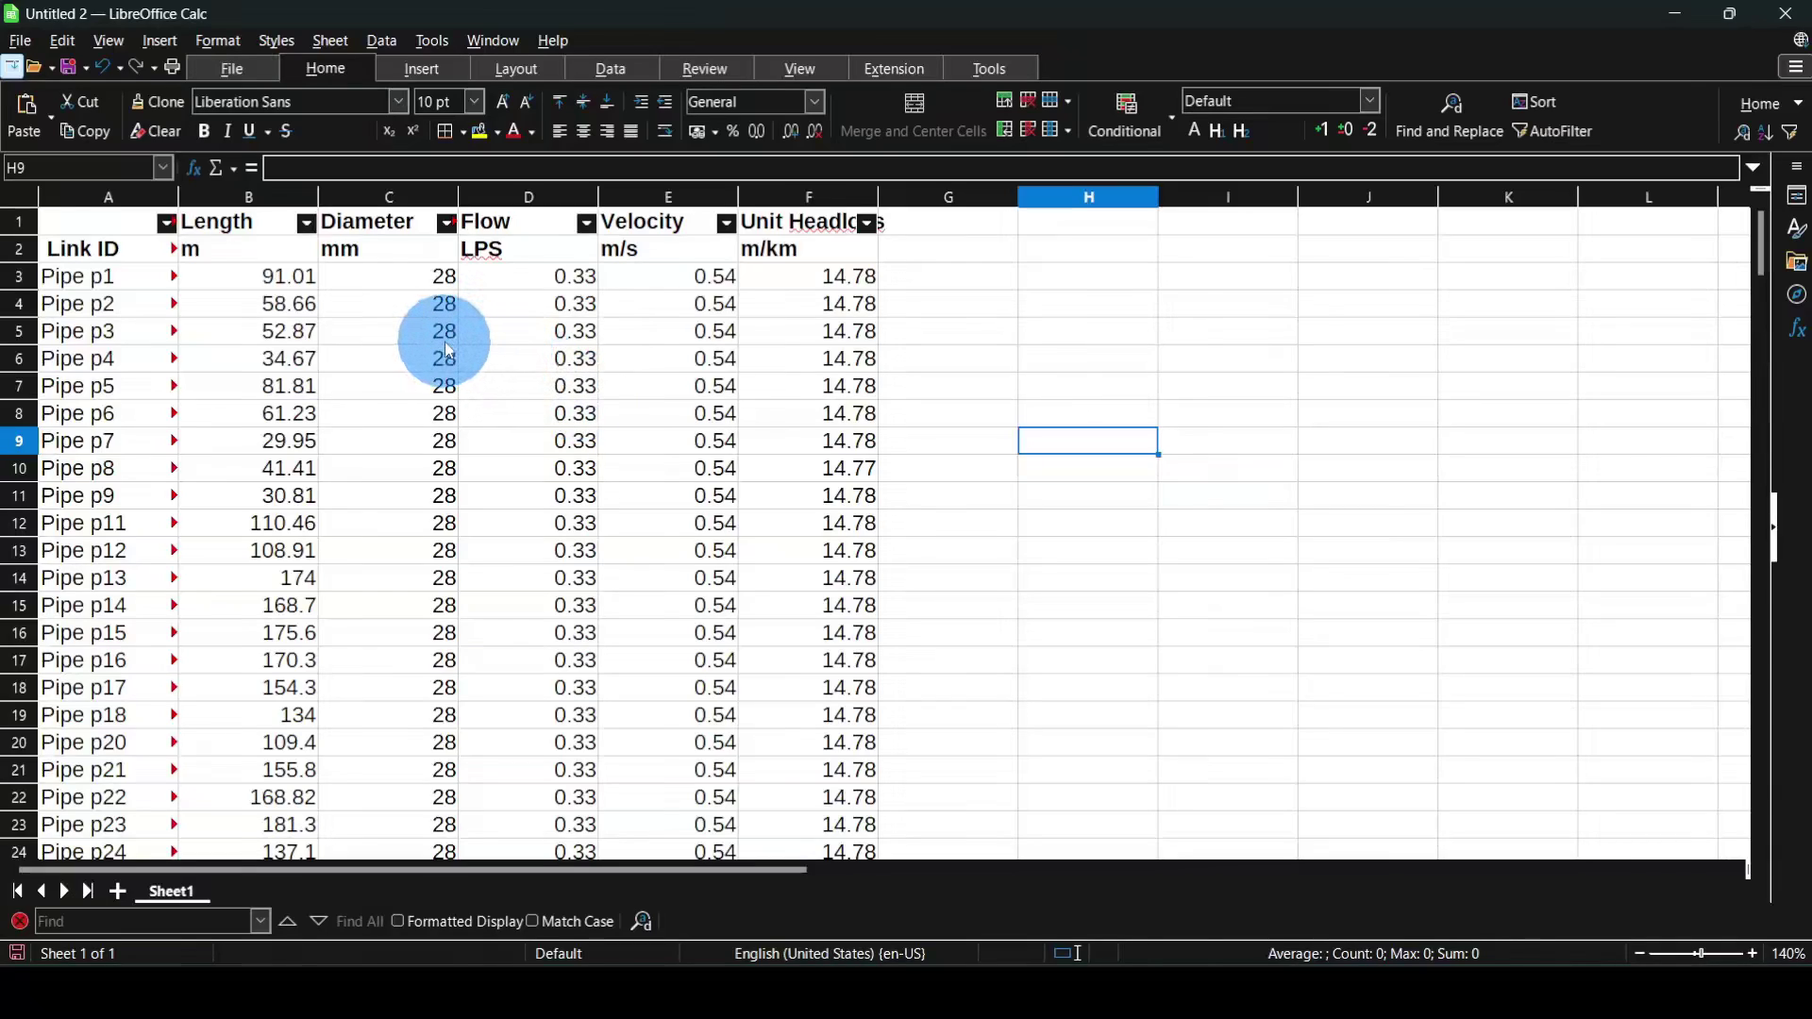
click(389, 224)
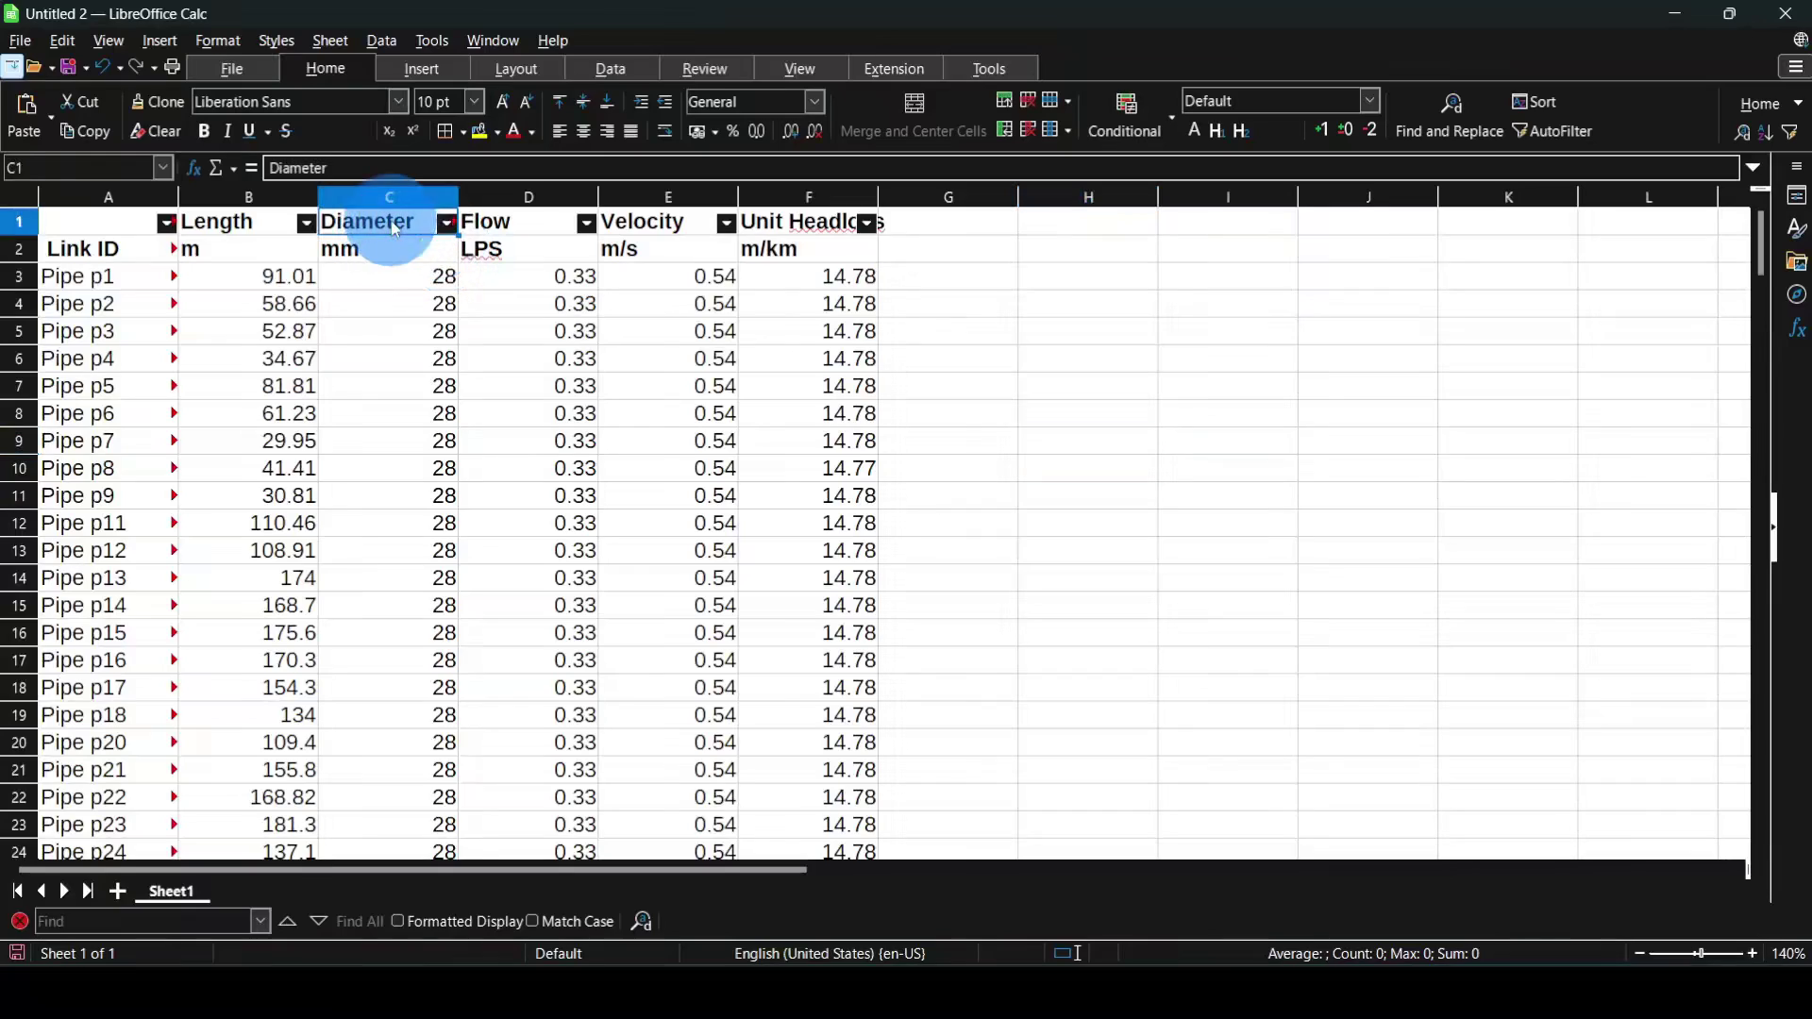
- Check the pipe diameters on the network map in EPANET, and filter the Diameter column in LibreOffice Calc to show only 66
click(447, 224)
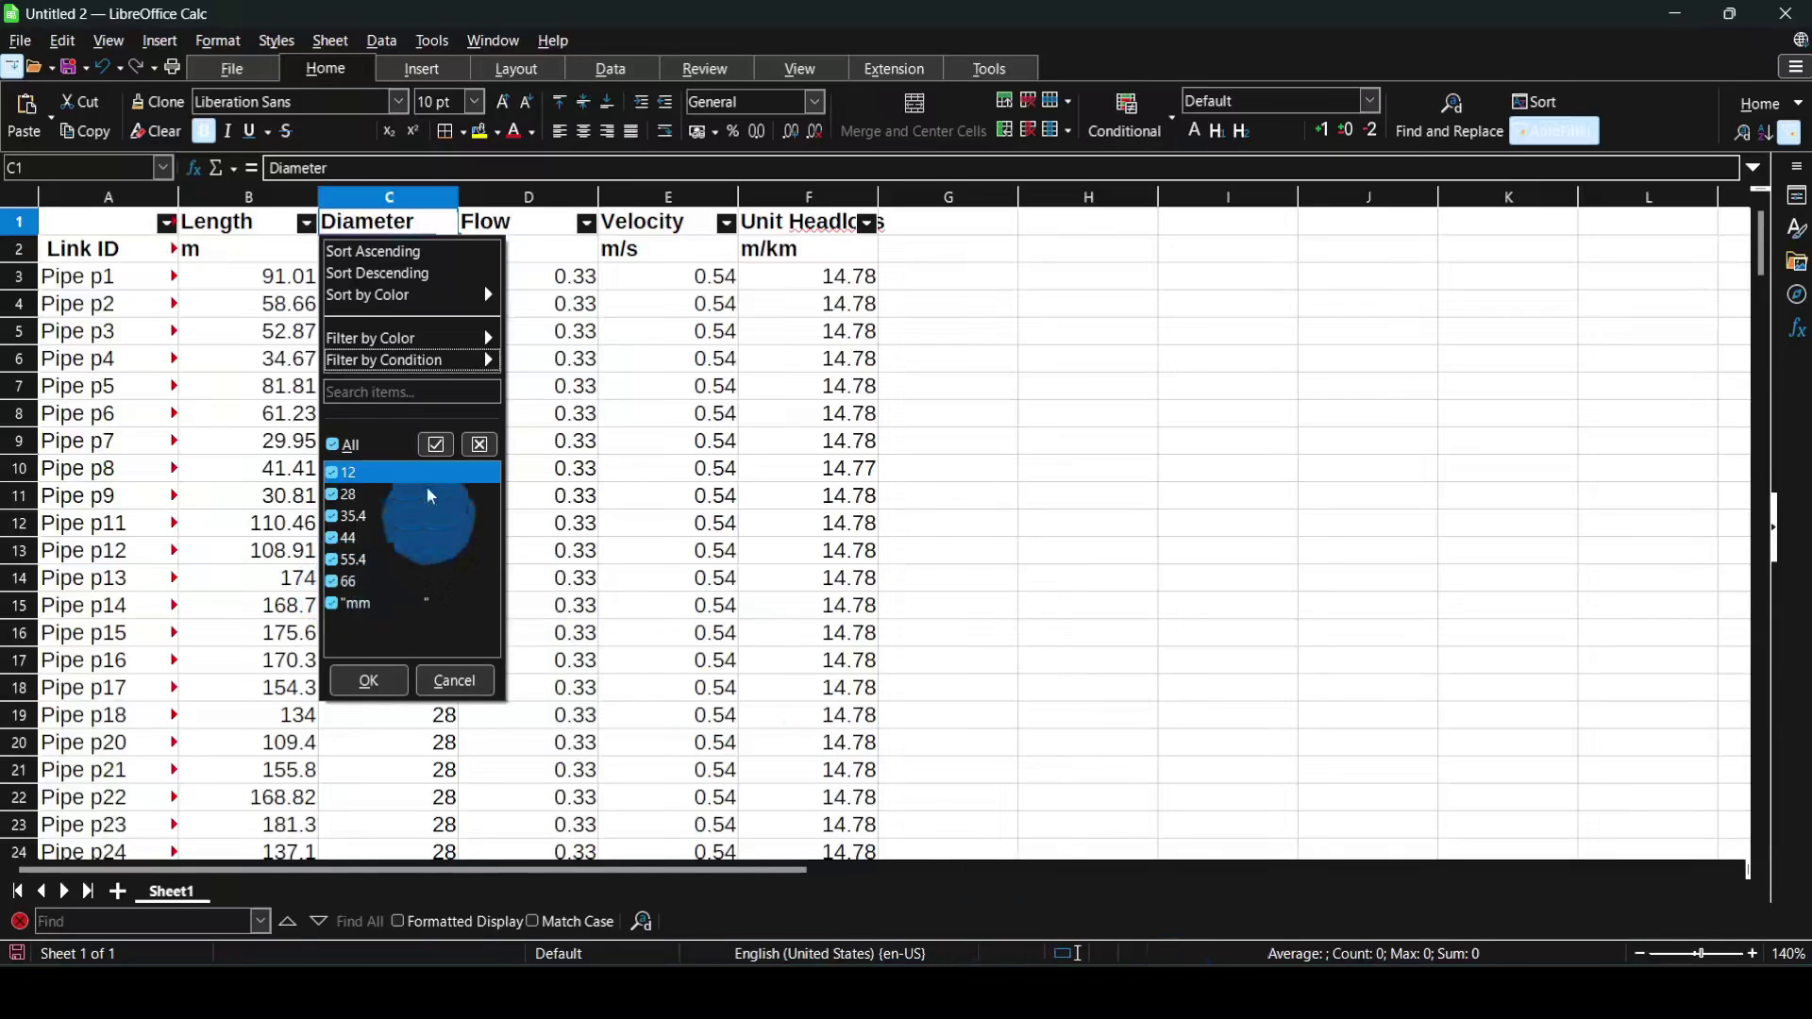
mouse_move(1289, 981)
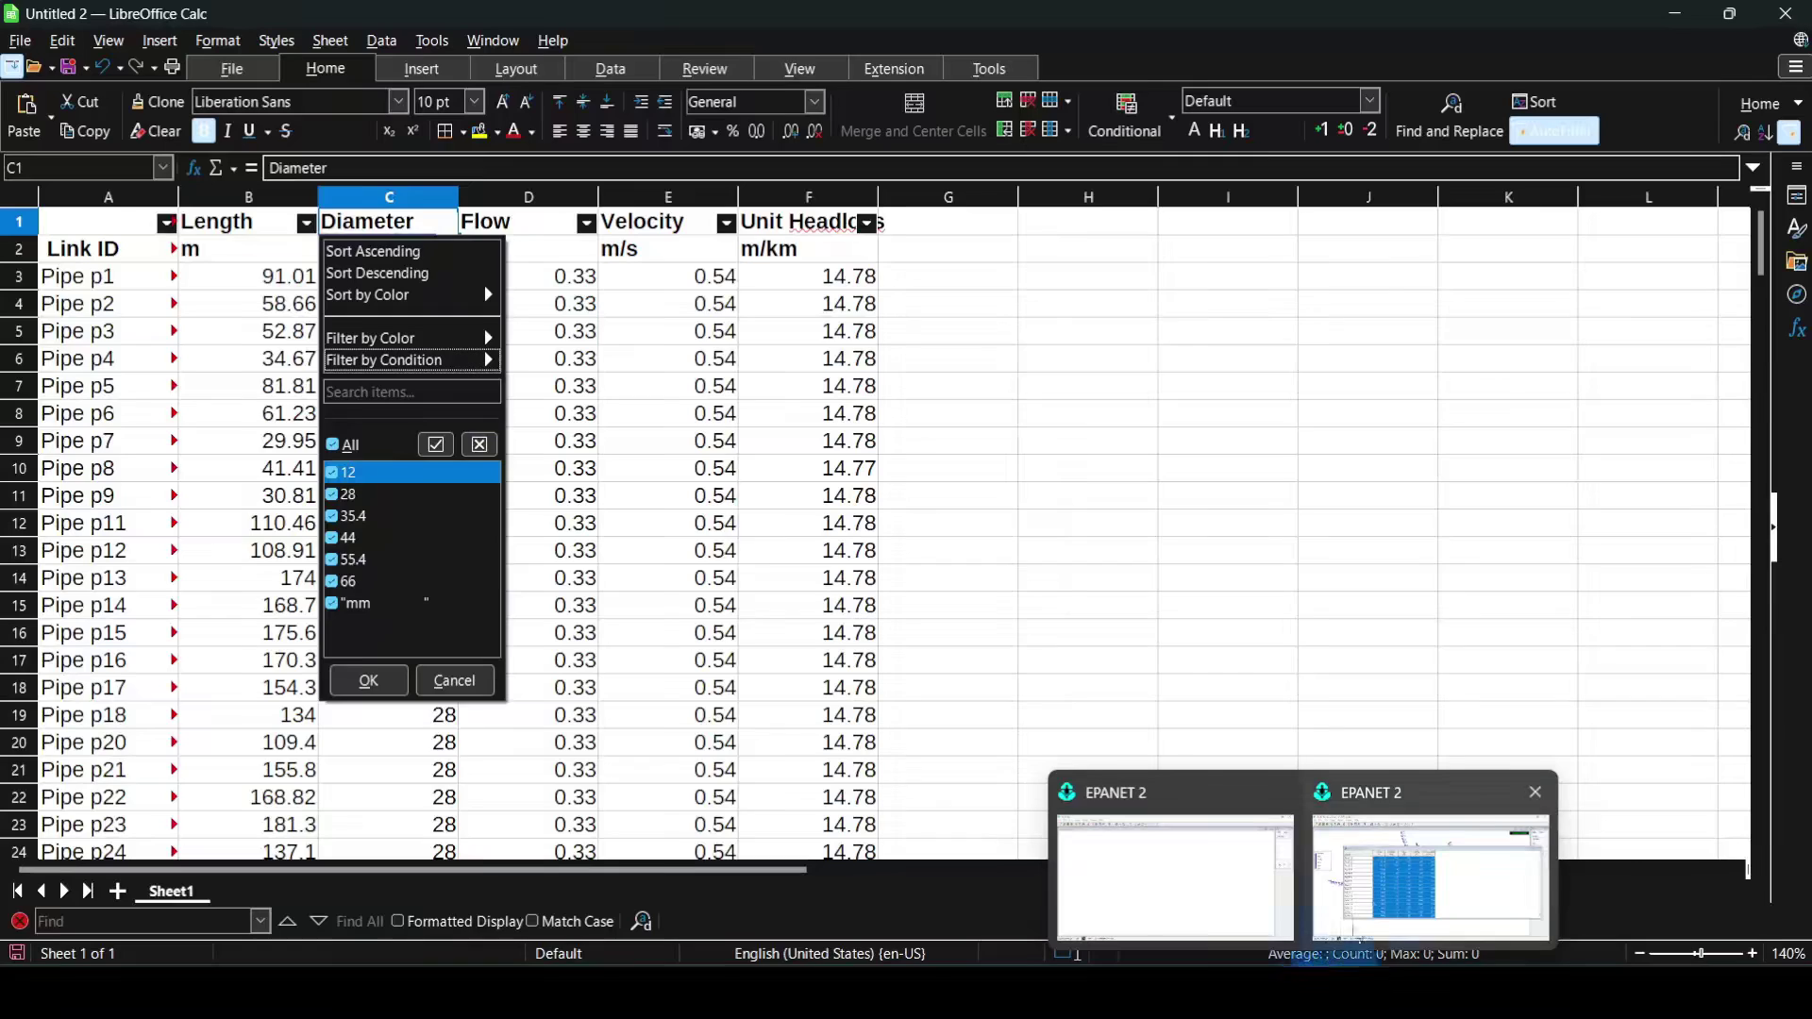
click(1429, 877)
click(1737, 259)
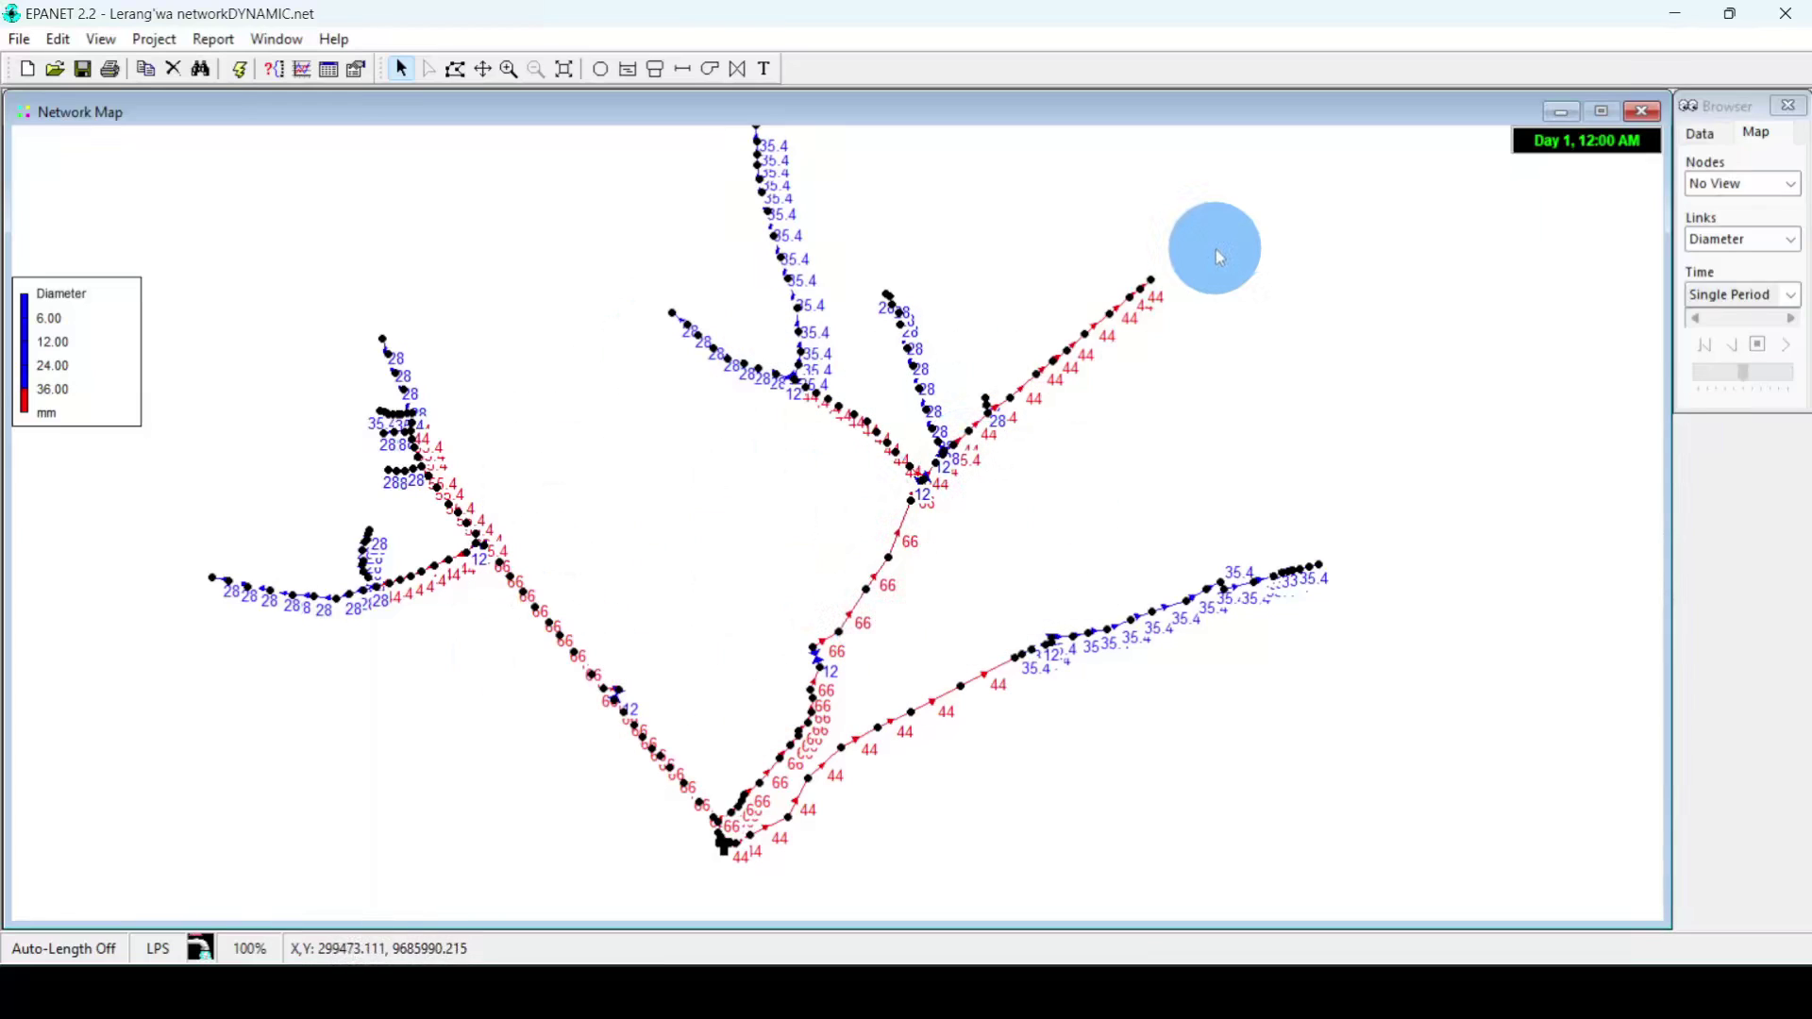
click(1675, 13)
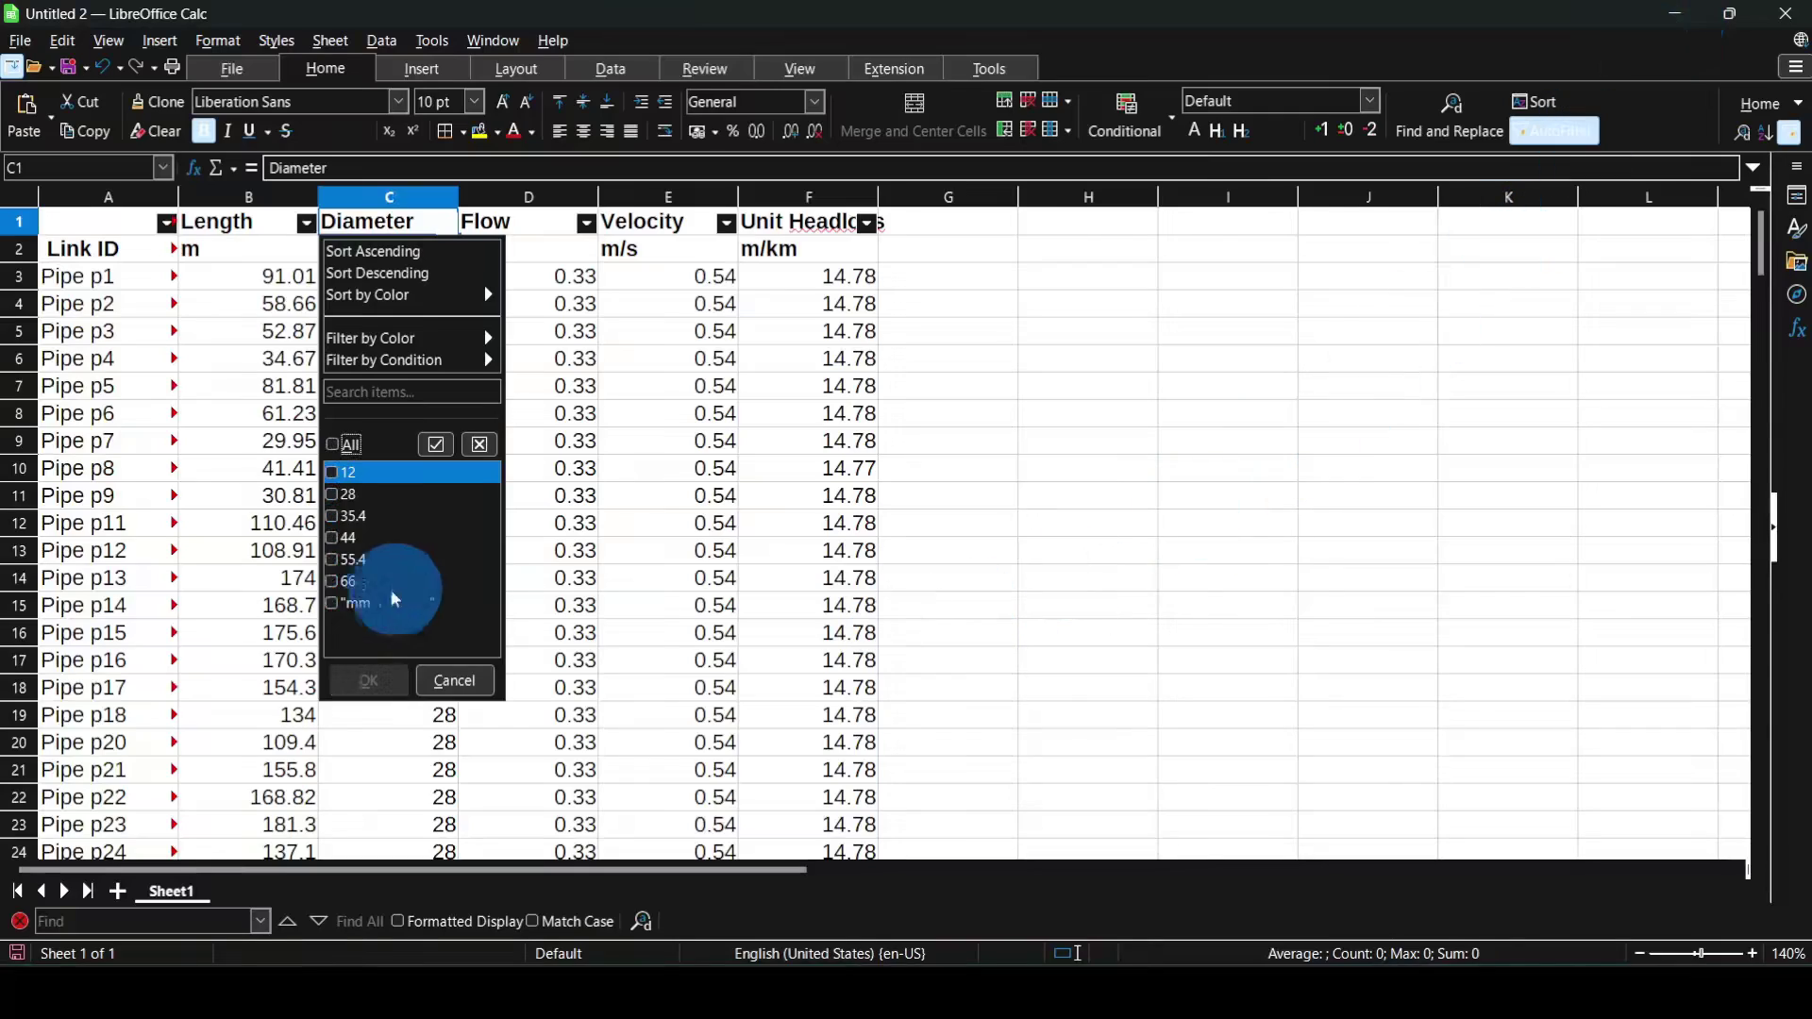
click(337, 582)
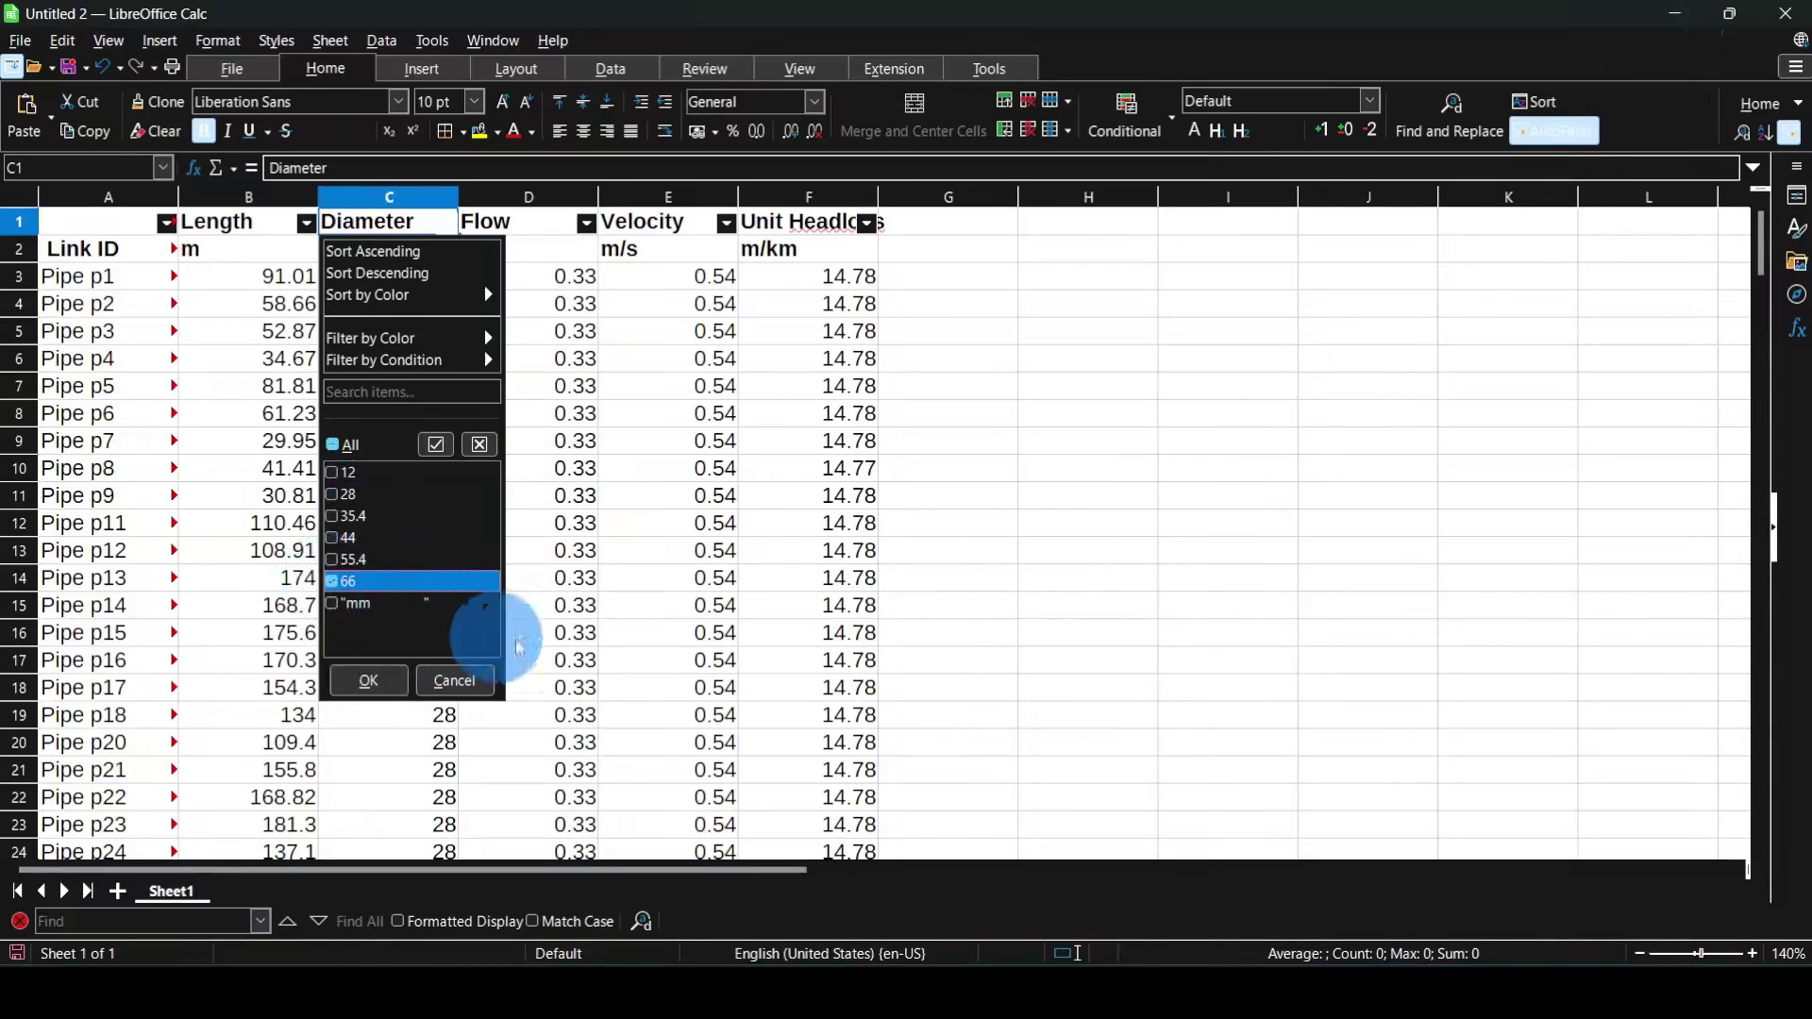
click(369, 681)
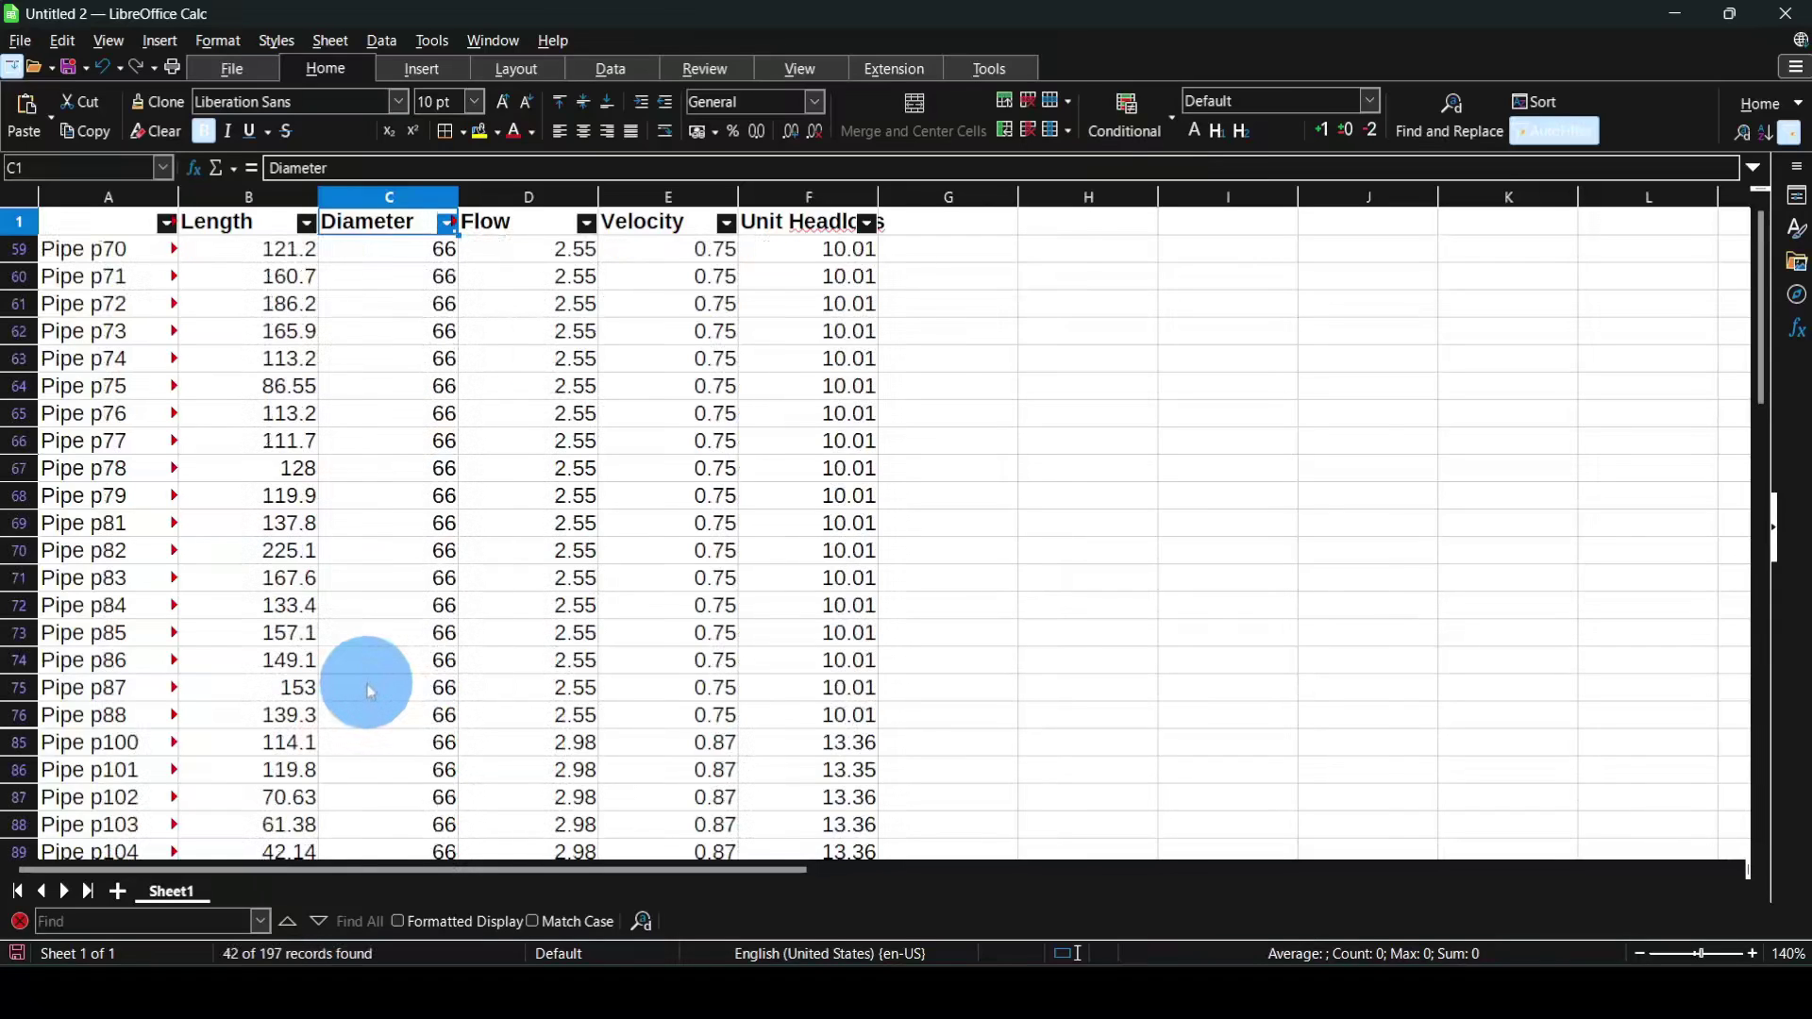
- Sum the filtered 66 mm pipe lengths, B59:B181, with a SUBTOTAL formula in cell B199 below the Length column
click(385, 304)
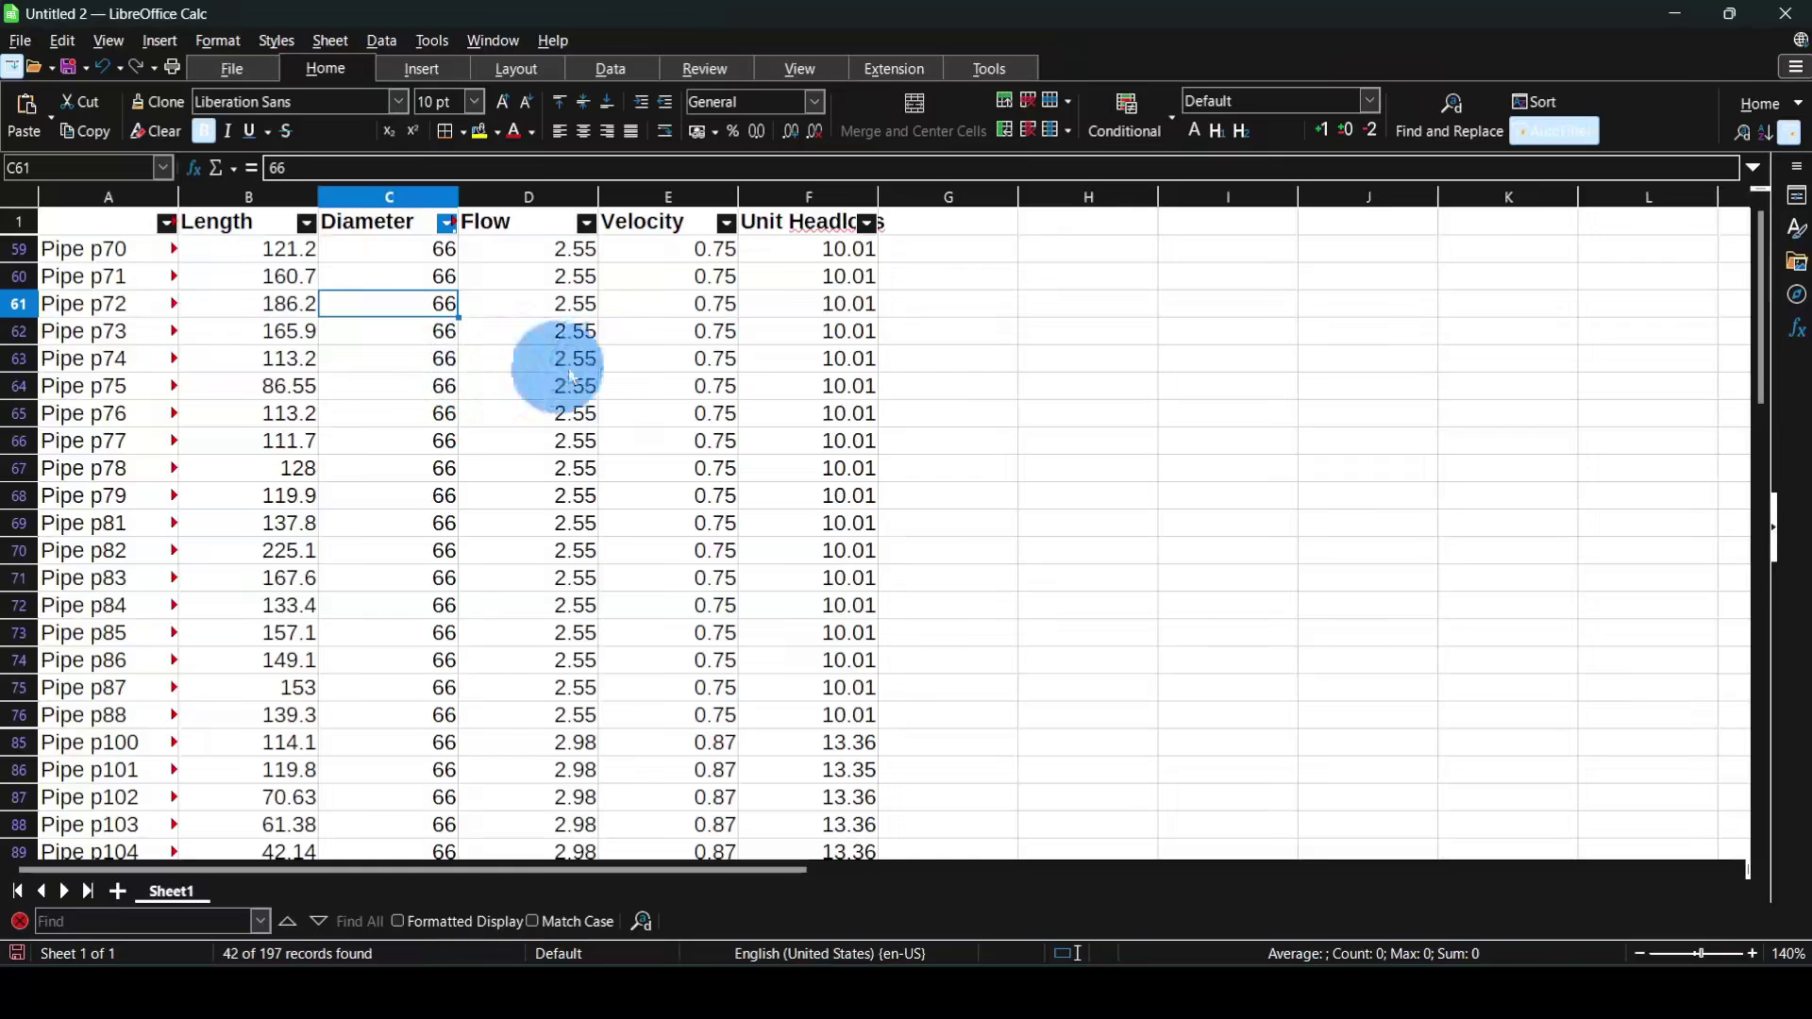
drag(406, 249, 365, 796)
scroll(370, 521, up, 6)
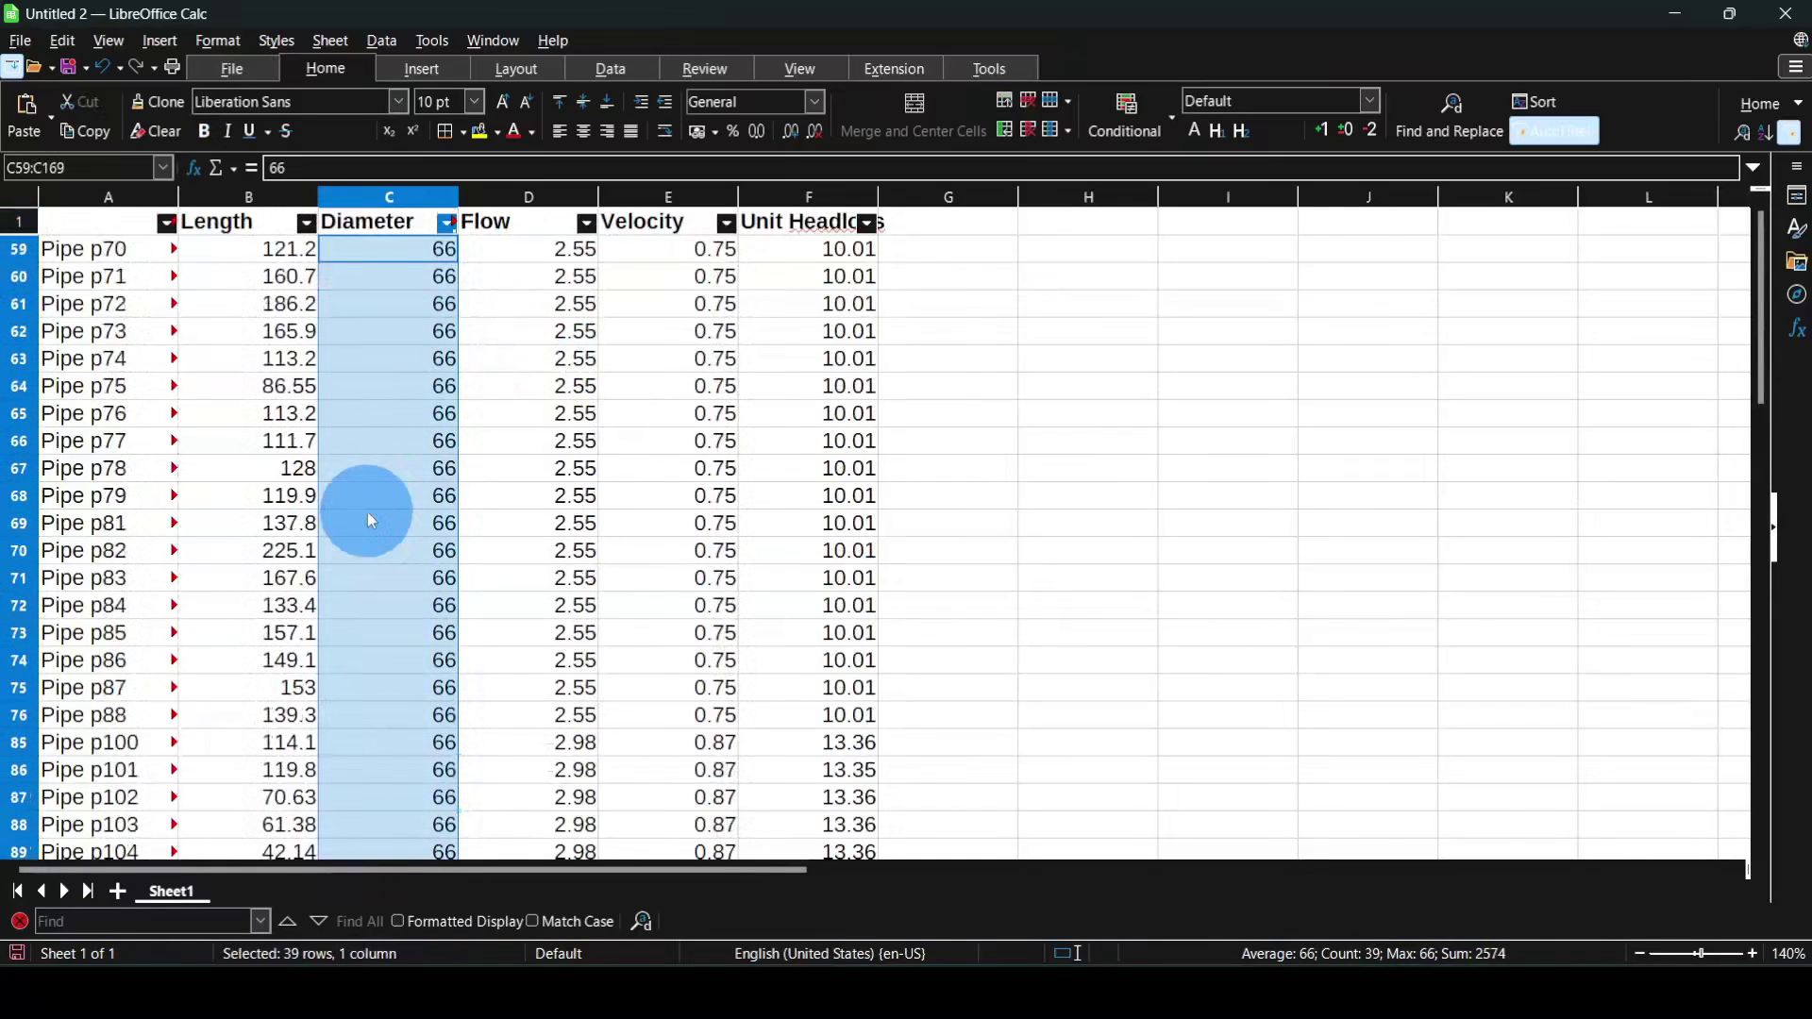
drag(241, 247, 251, 740)
click(255, 496)
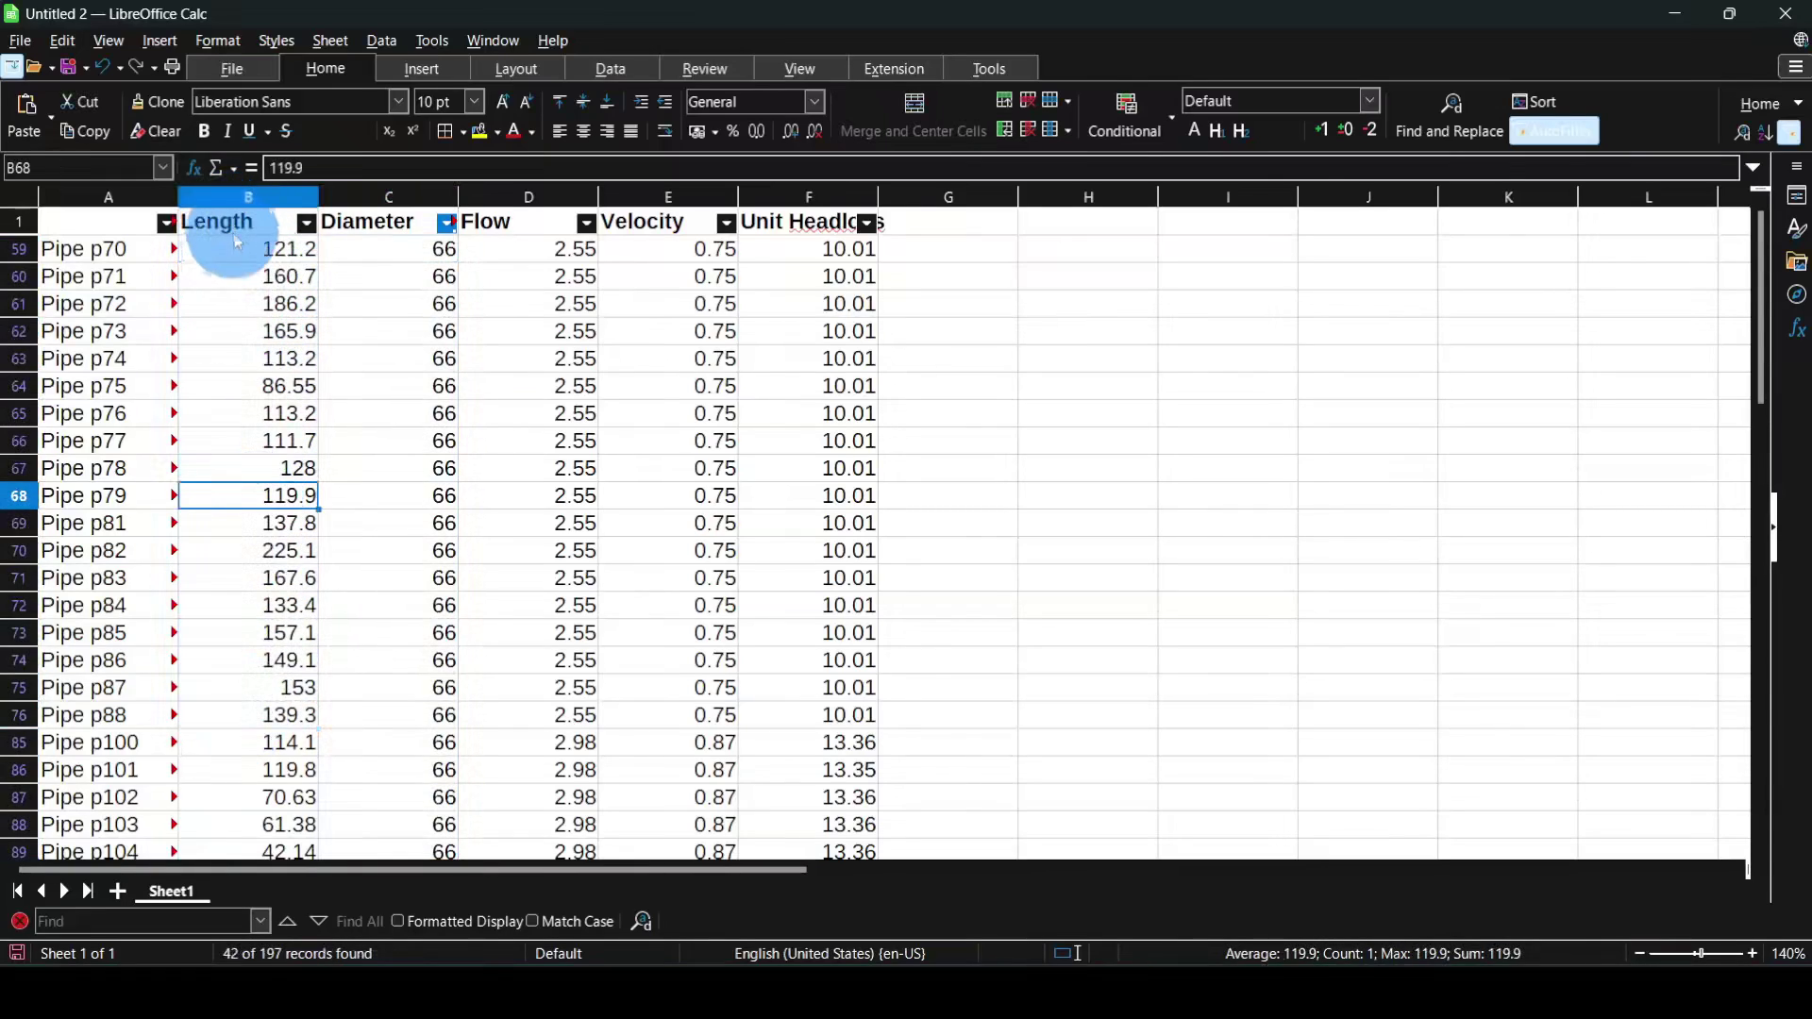
drag(238, 247, 265, 474)
drag(250, 782, 247, 695)
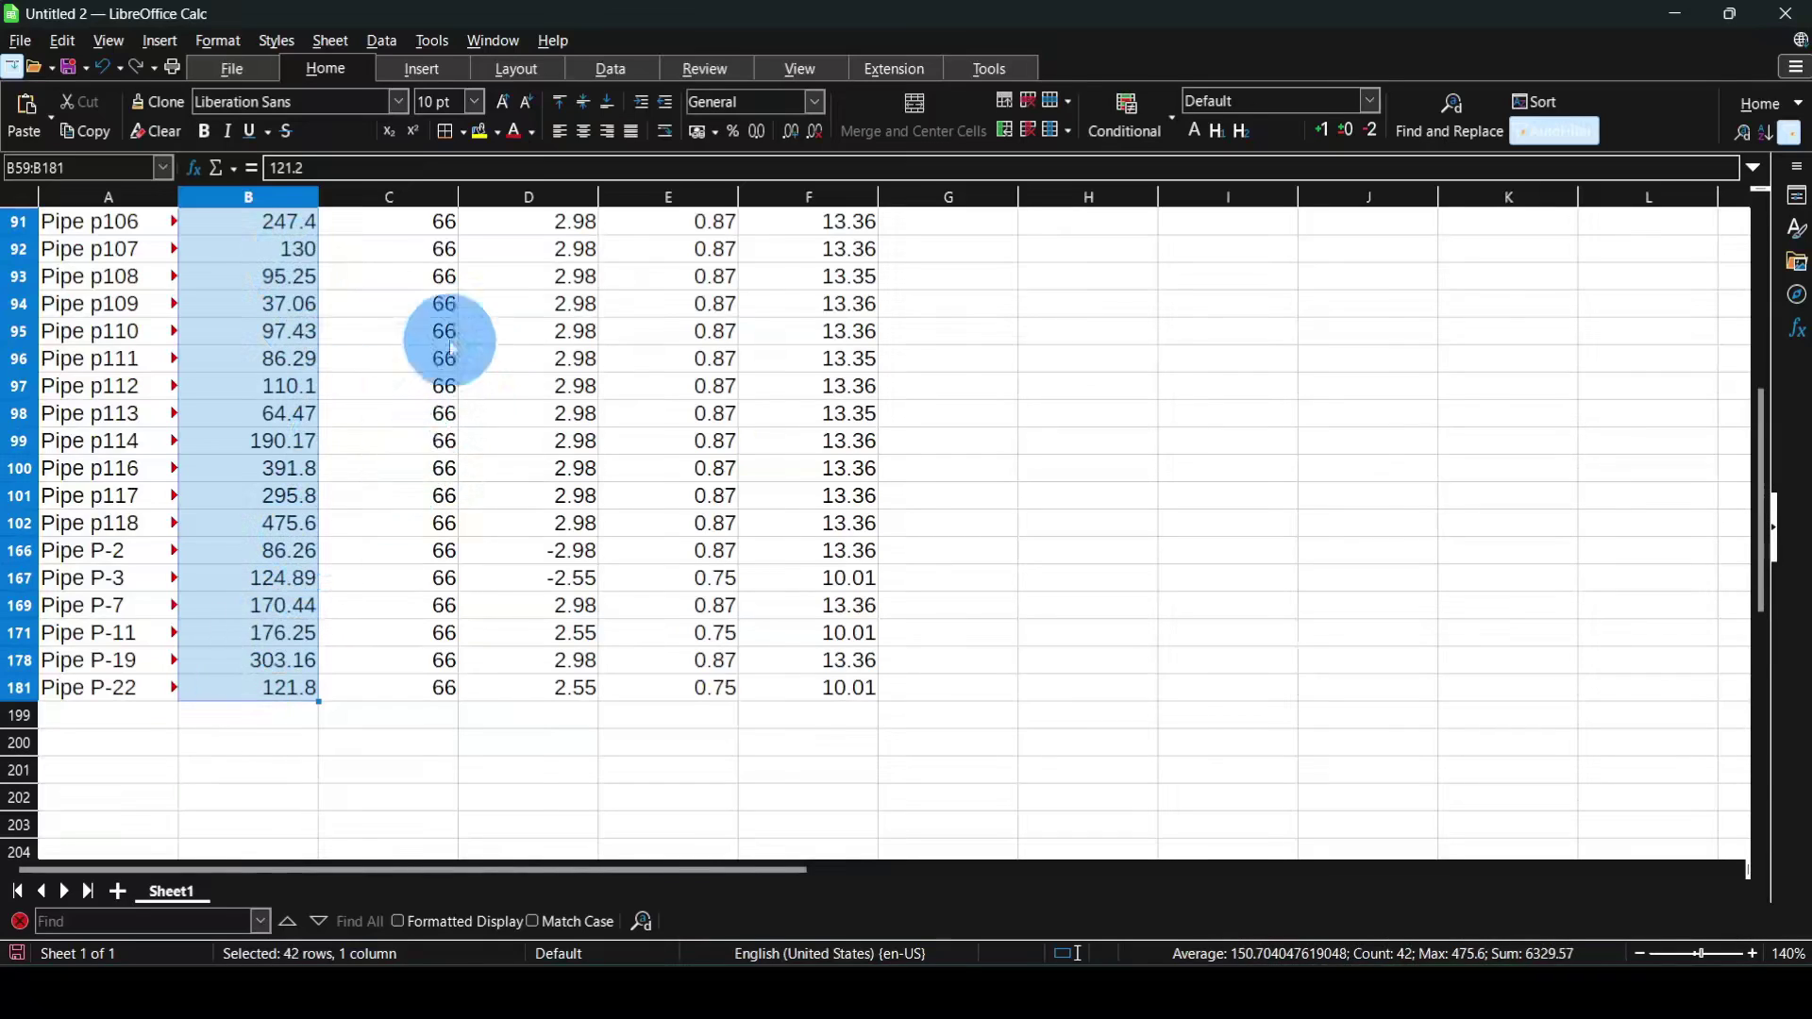
scroll(405, 413, up, 8)
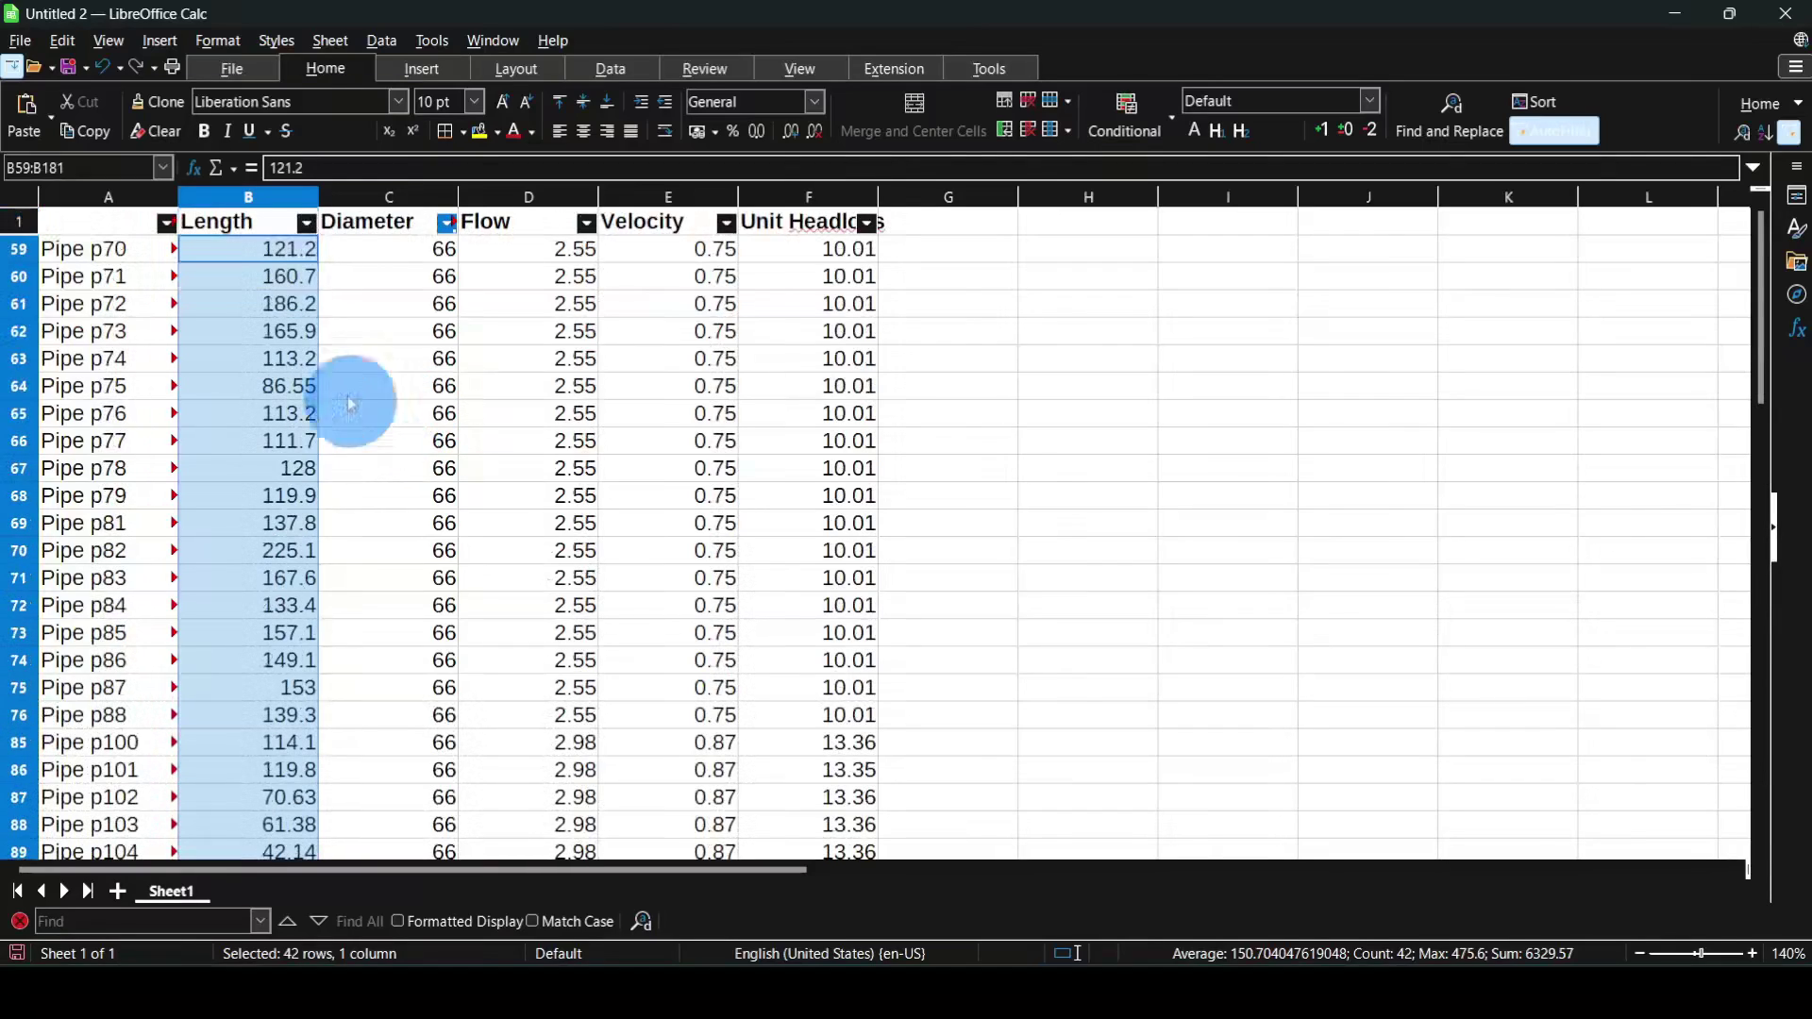
click(232, 168)
click(268, 247)
key(Return)
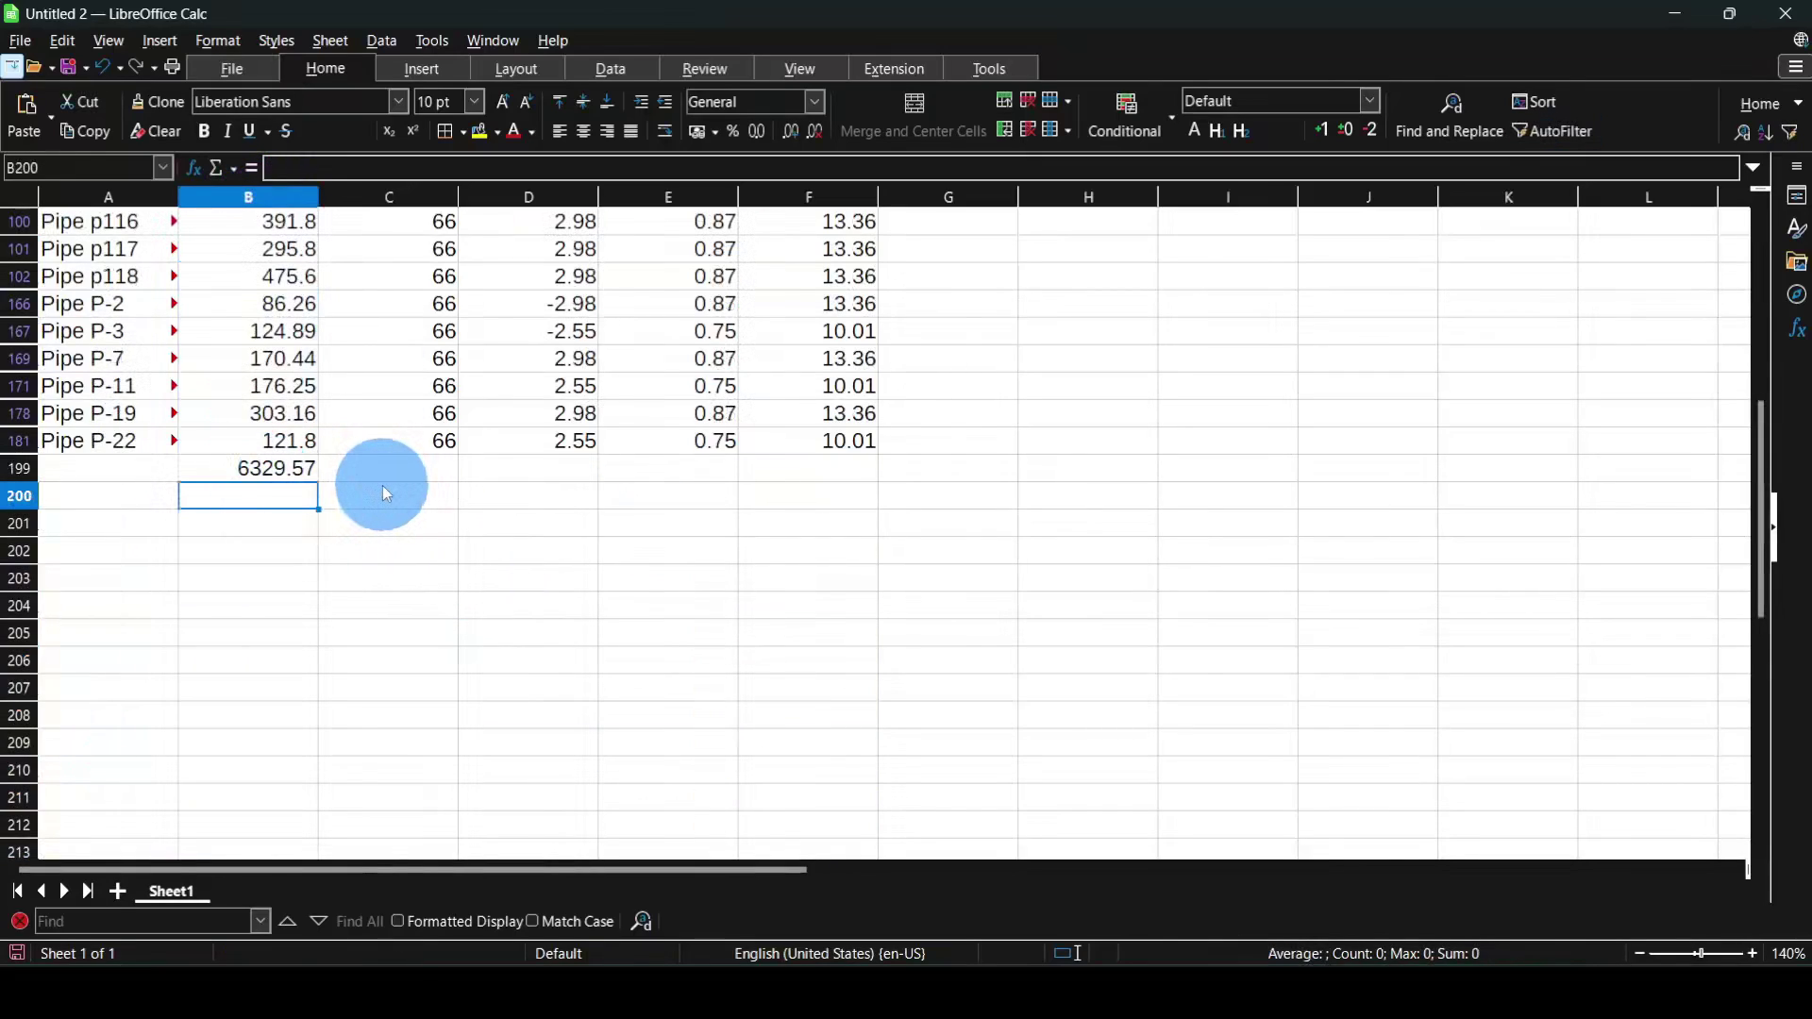
- Copy the length total in cell B199 below the filtered pipes
drag(387, 360, 387, 444)
click(263, 471)
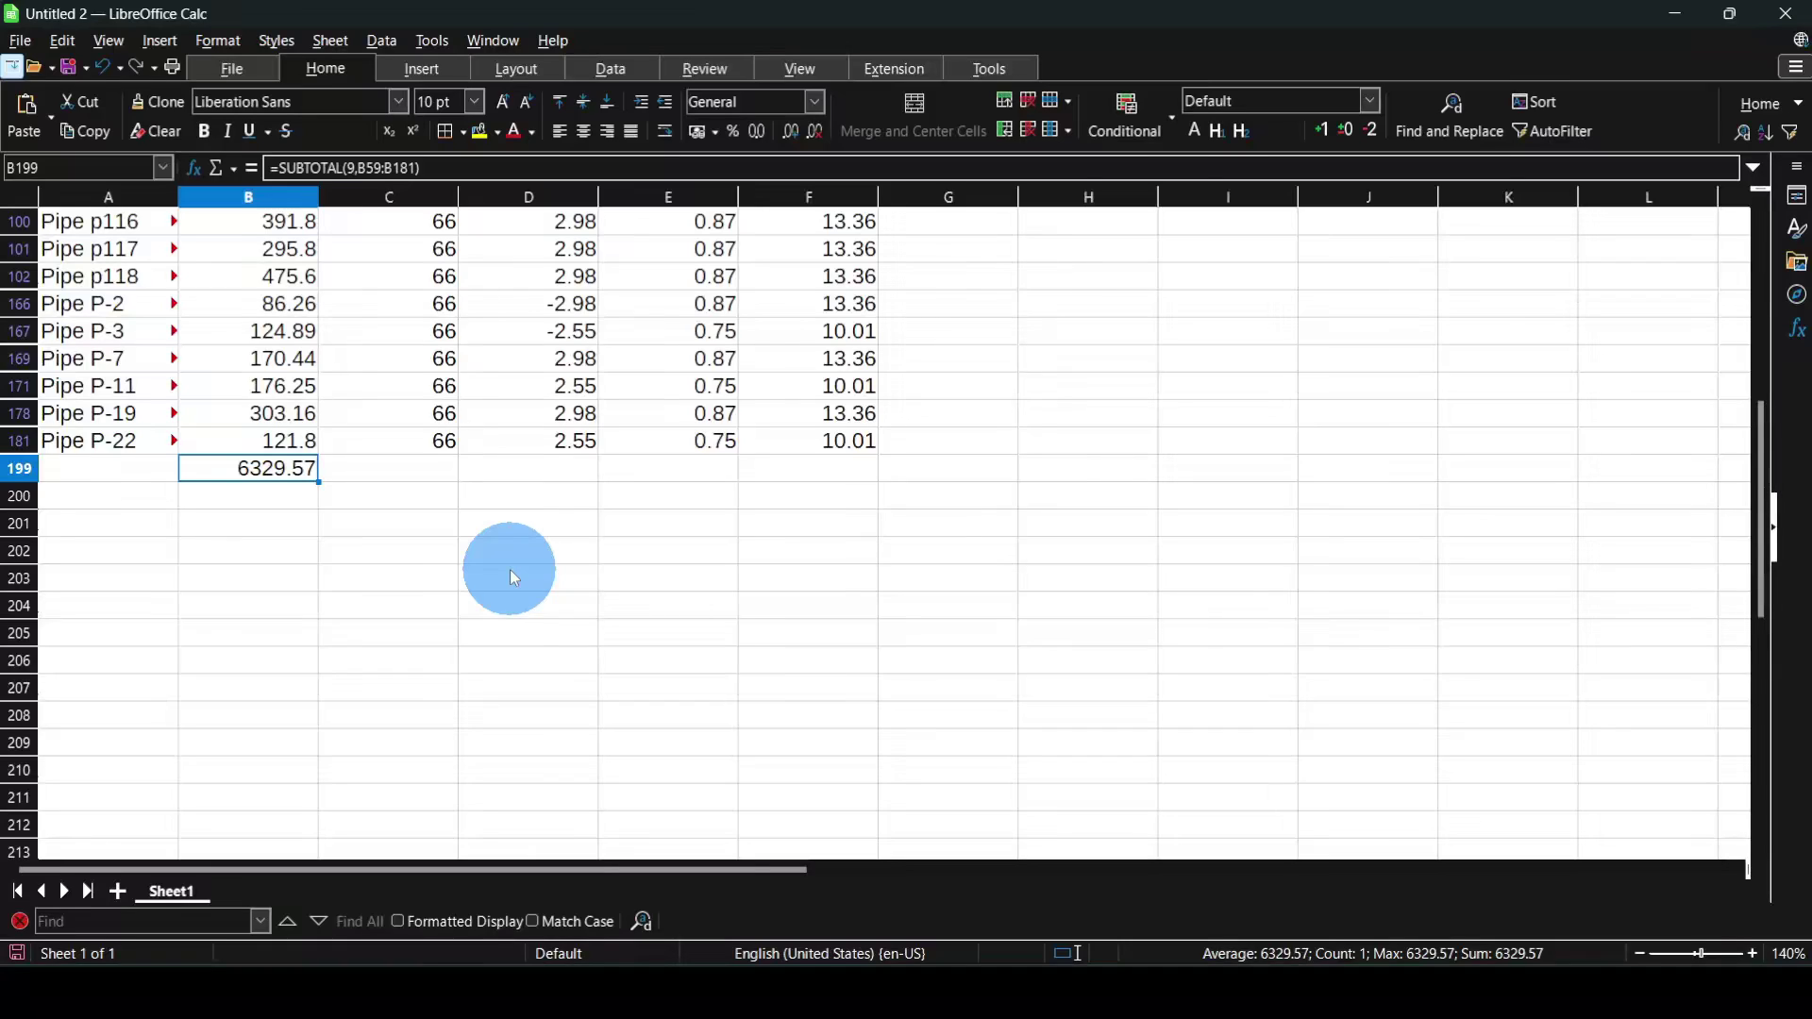
scroll(510, 569, up, 2)
key(ctrl+c)
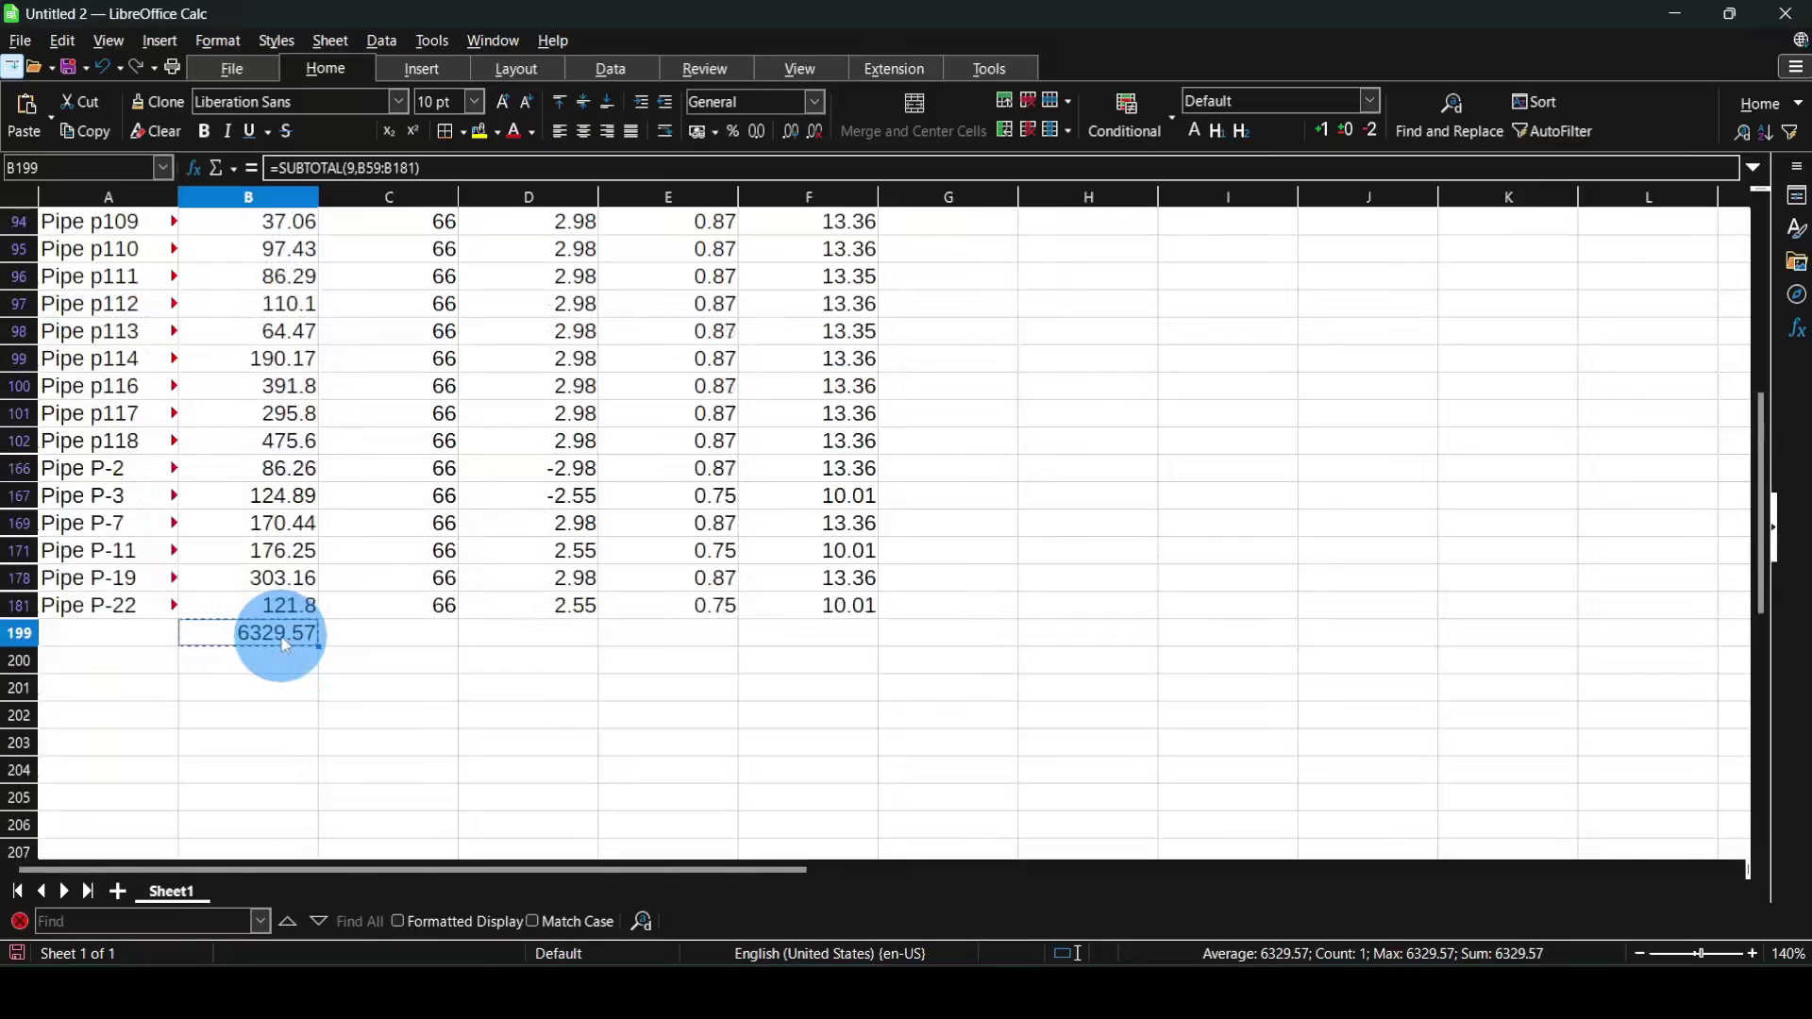
- Add a new sheet to the workbook and name it BOQ
click(119, 892)
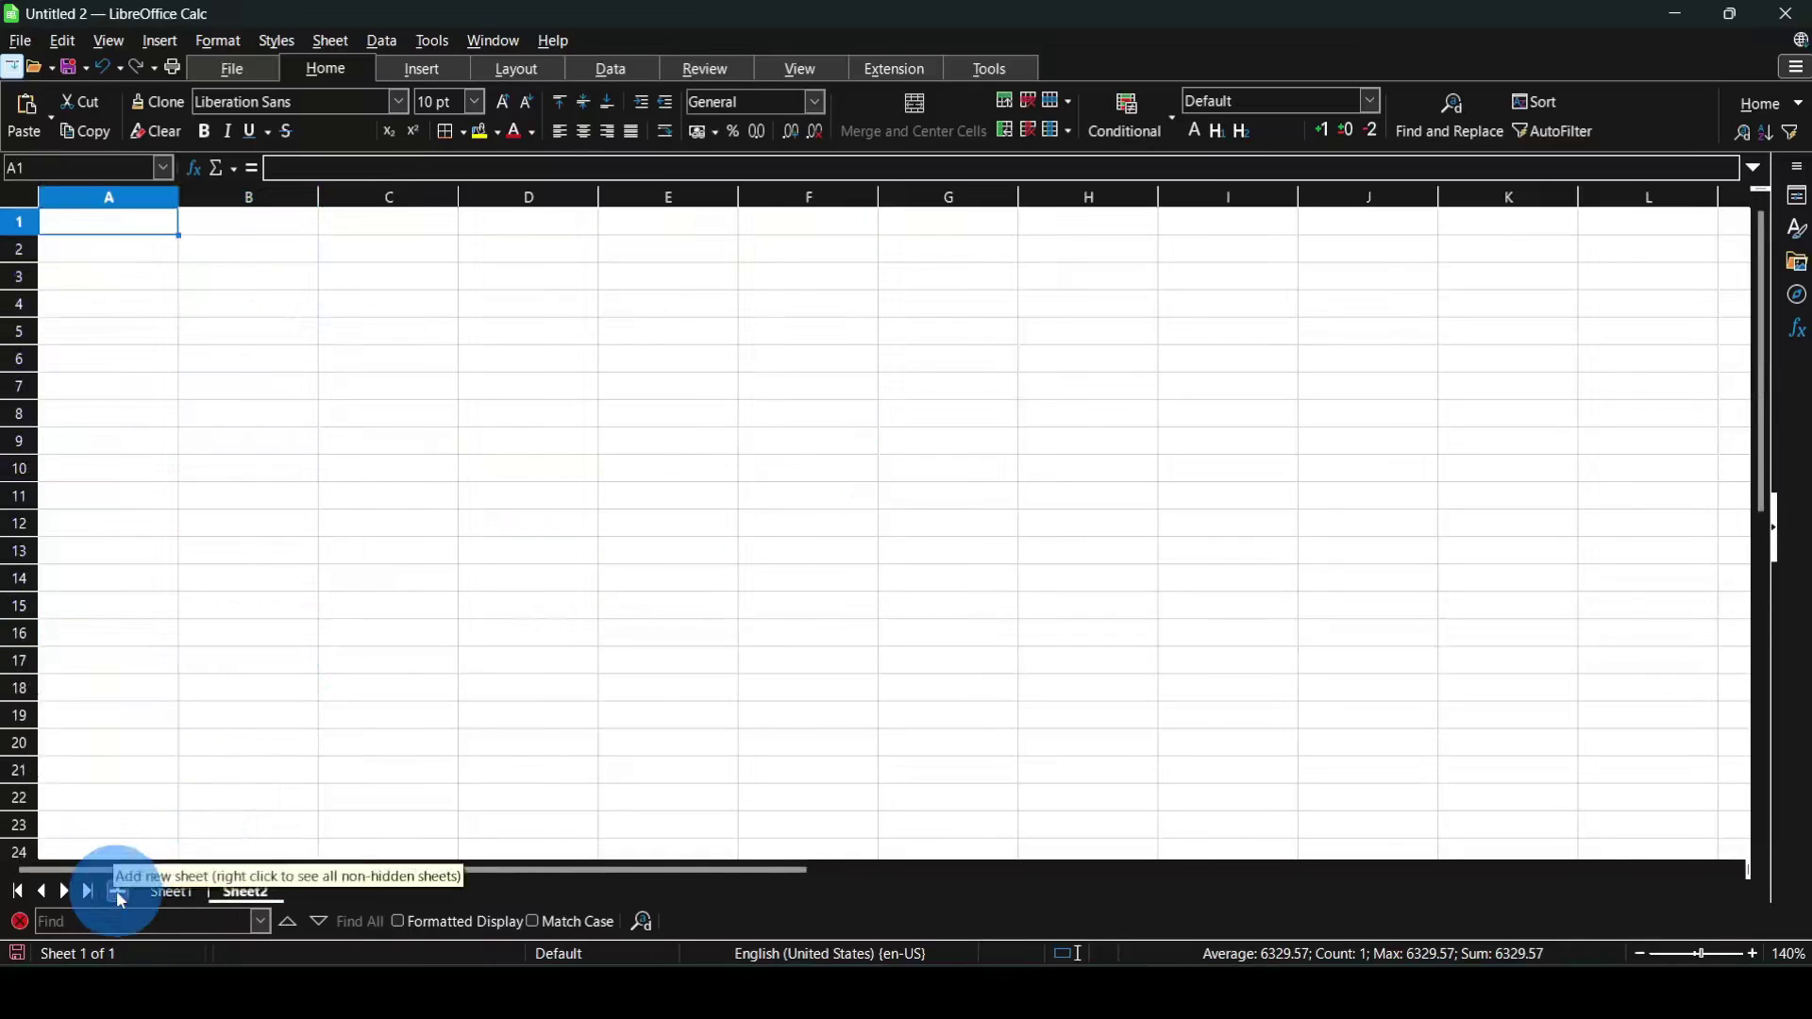
double_click(253, 893)
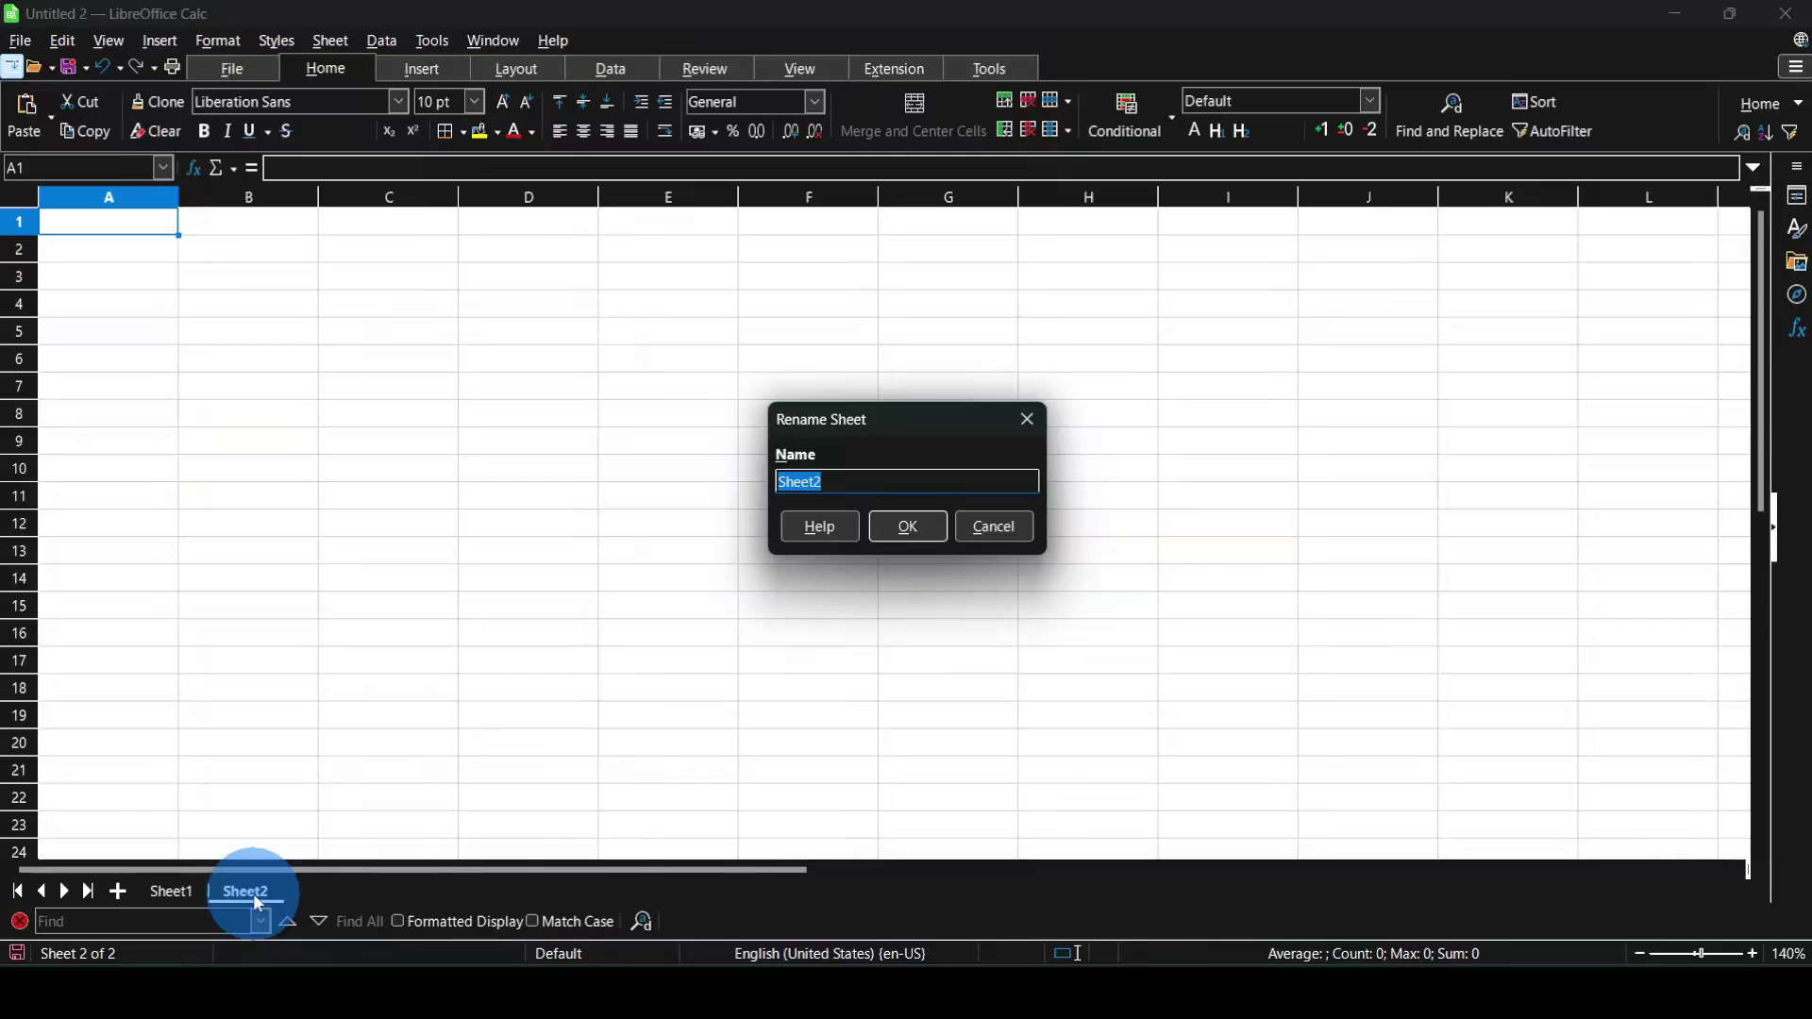
text(BOQ)
click(950, 522)
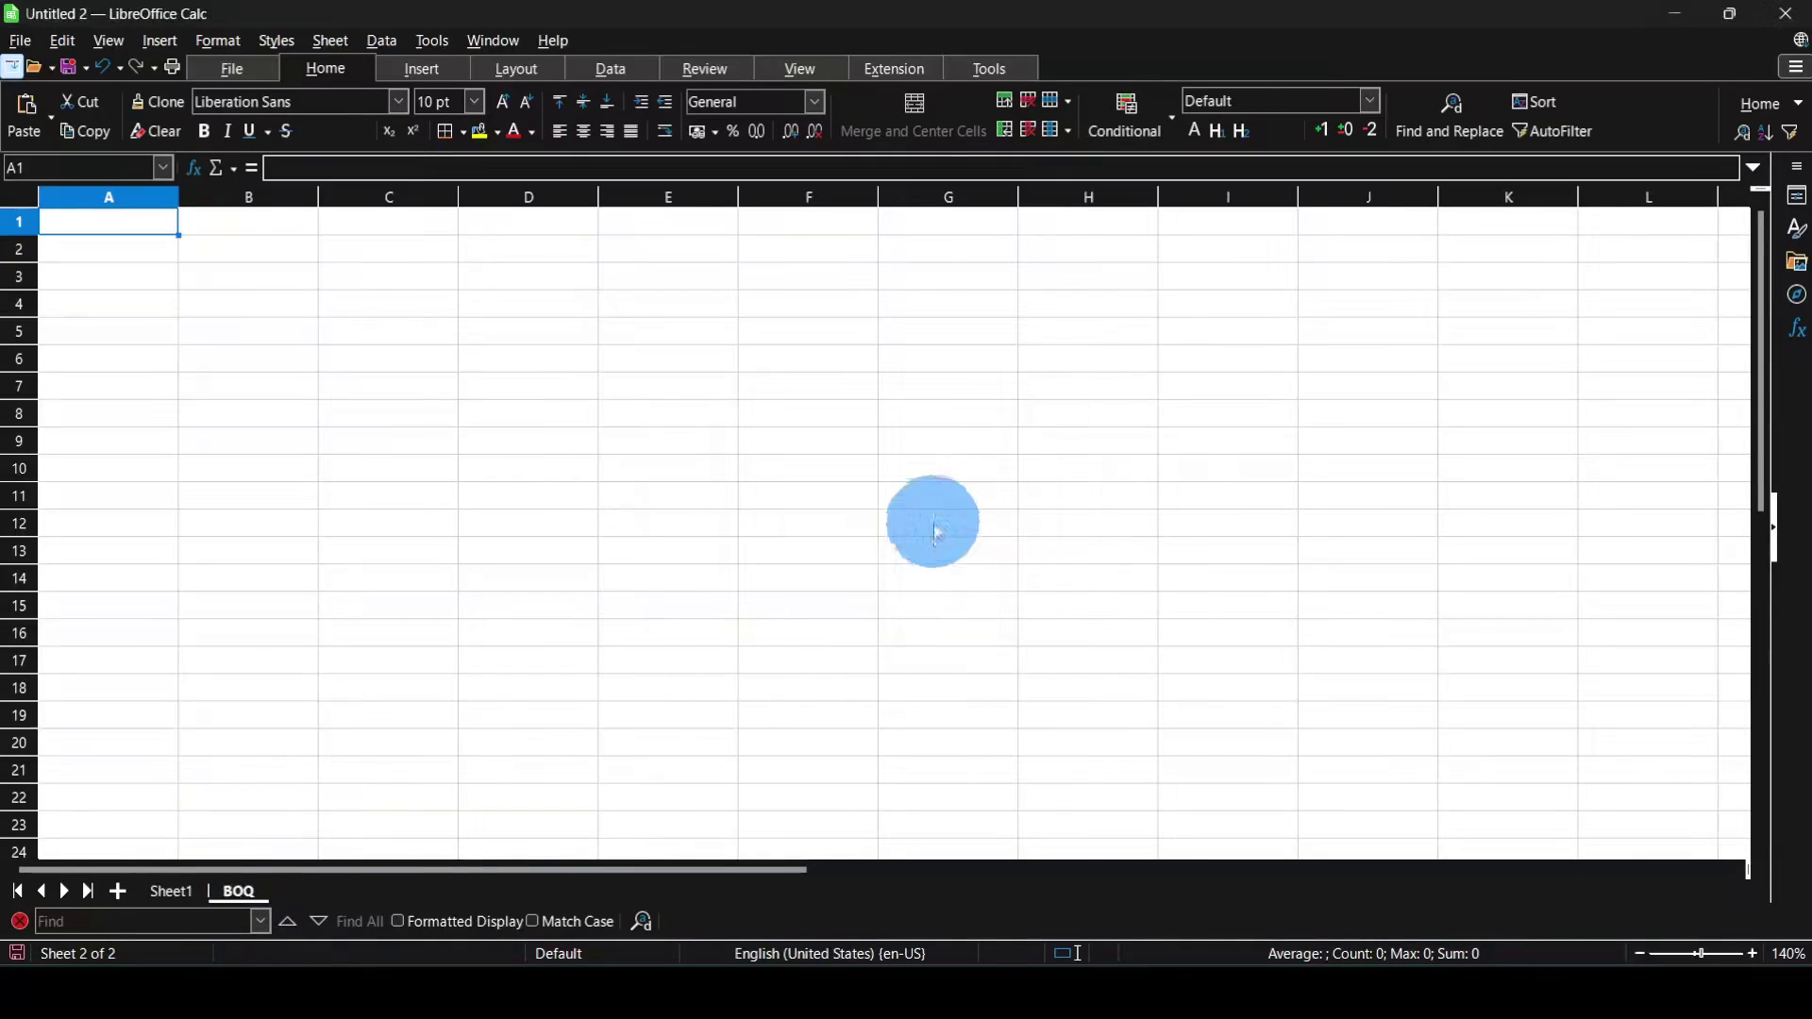
click(1203, 962)
click(1203, 990)
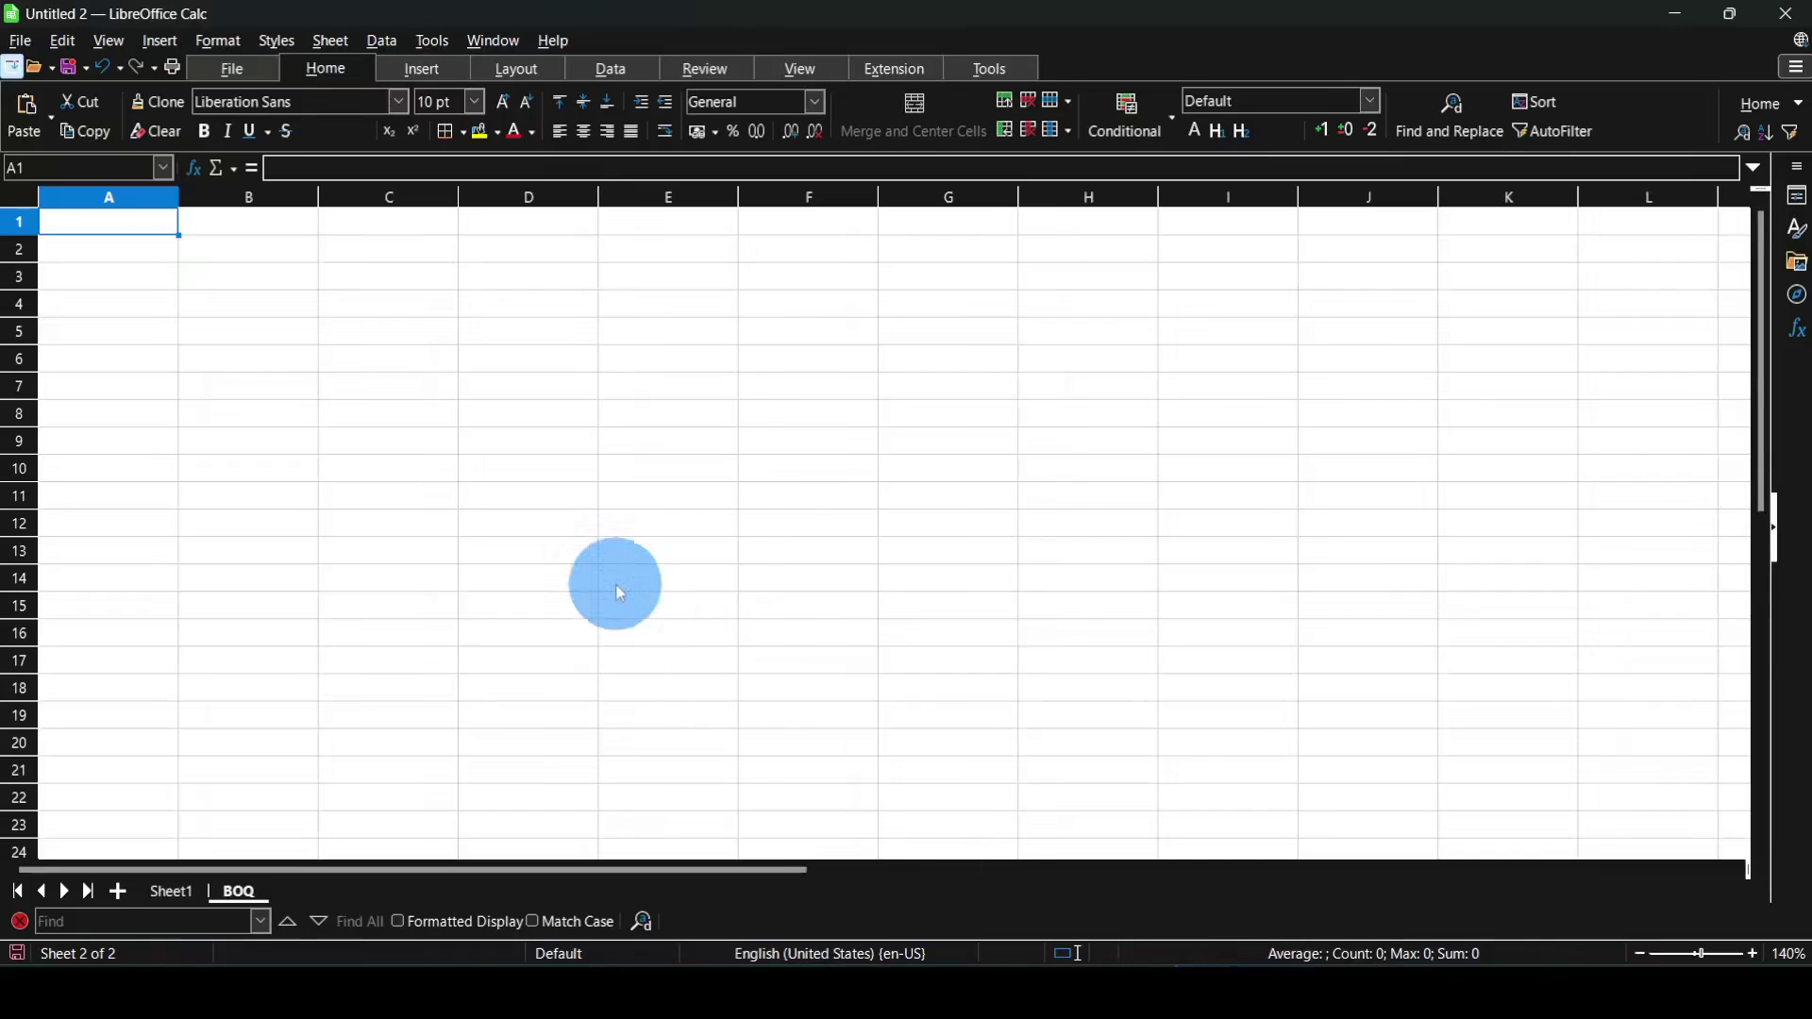
- Enter the headings S/N in cell A1 and Description in cell B1 of the BOQ sheet
click(168, 247)
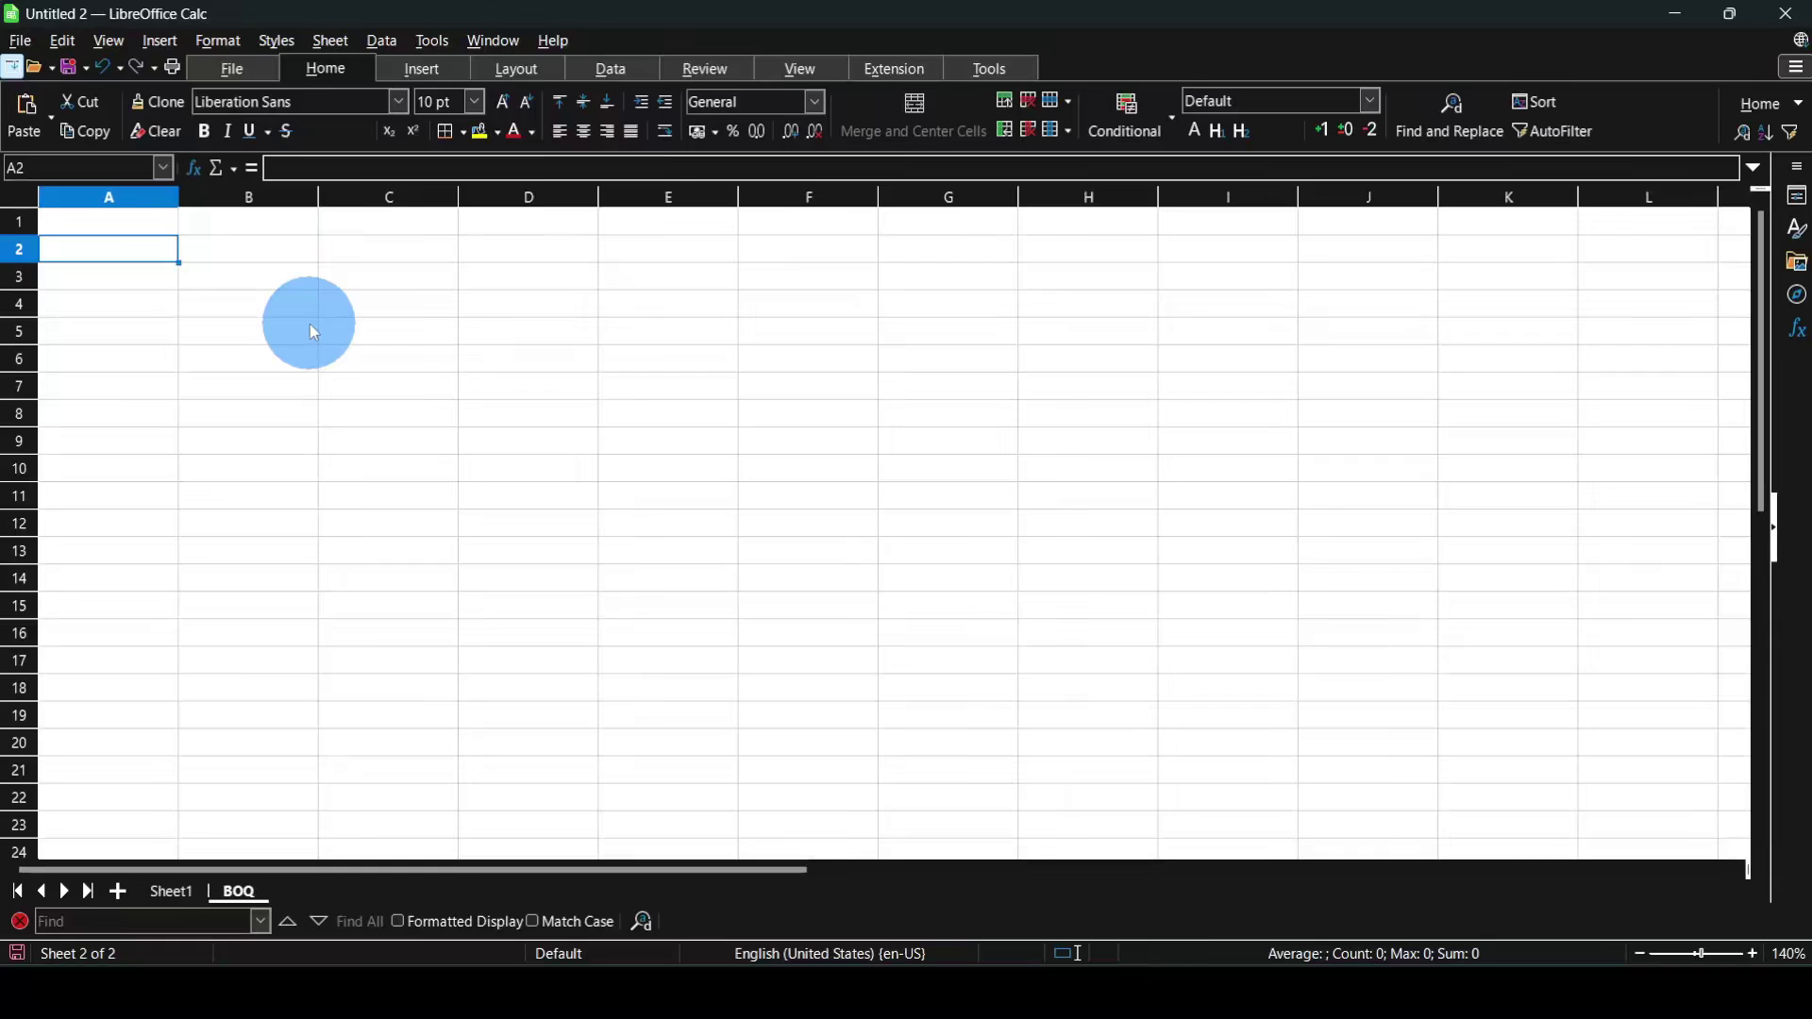
key(Up)
text(S)
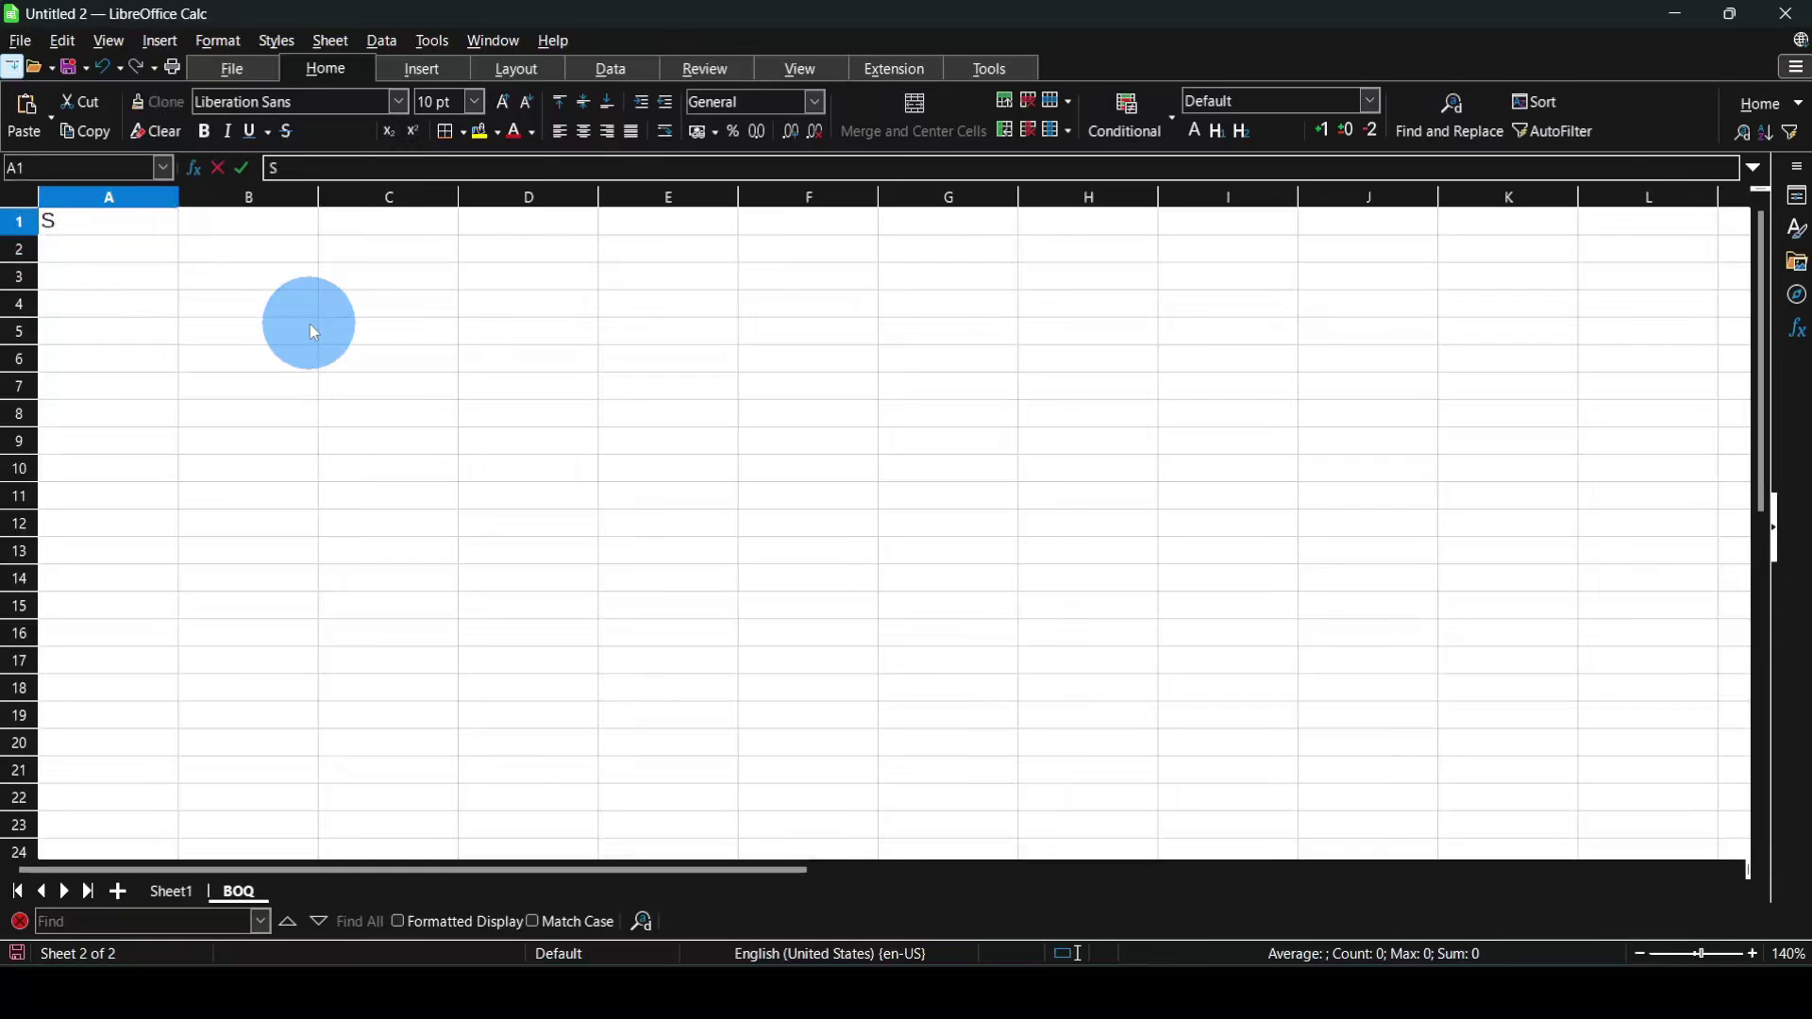
text(/N0)
key(BackSpace)
key(Tab)
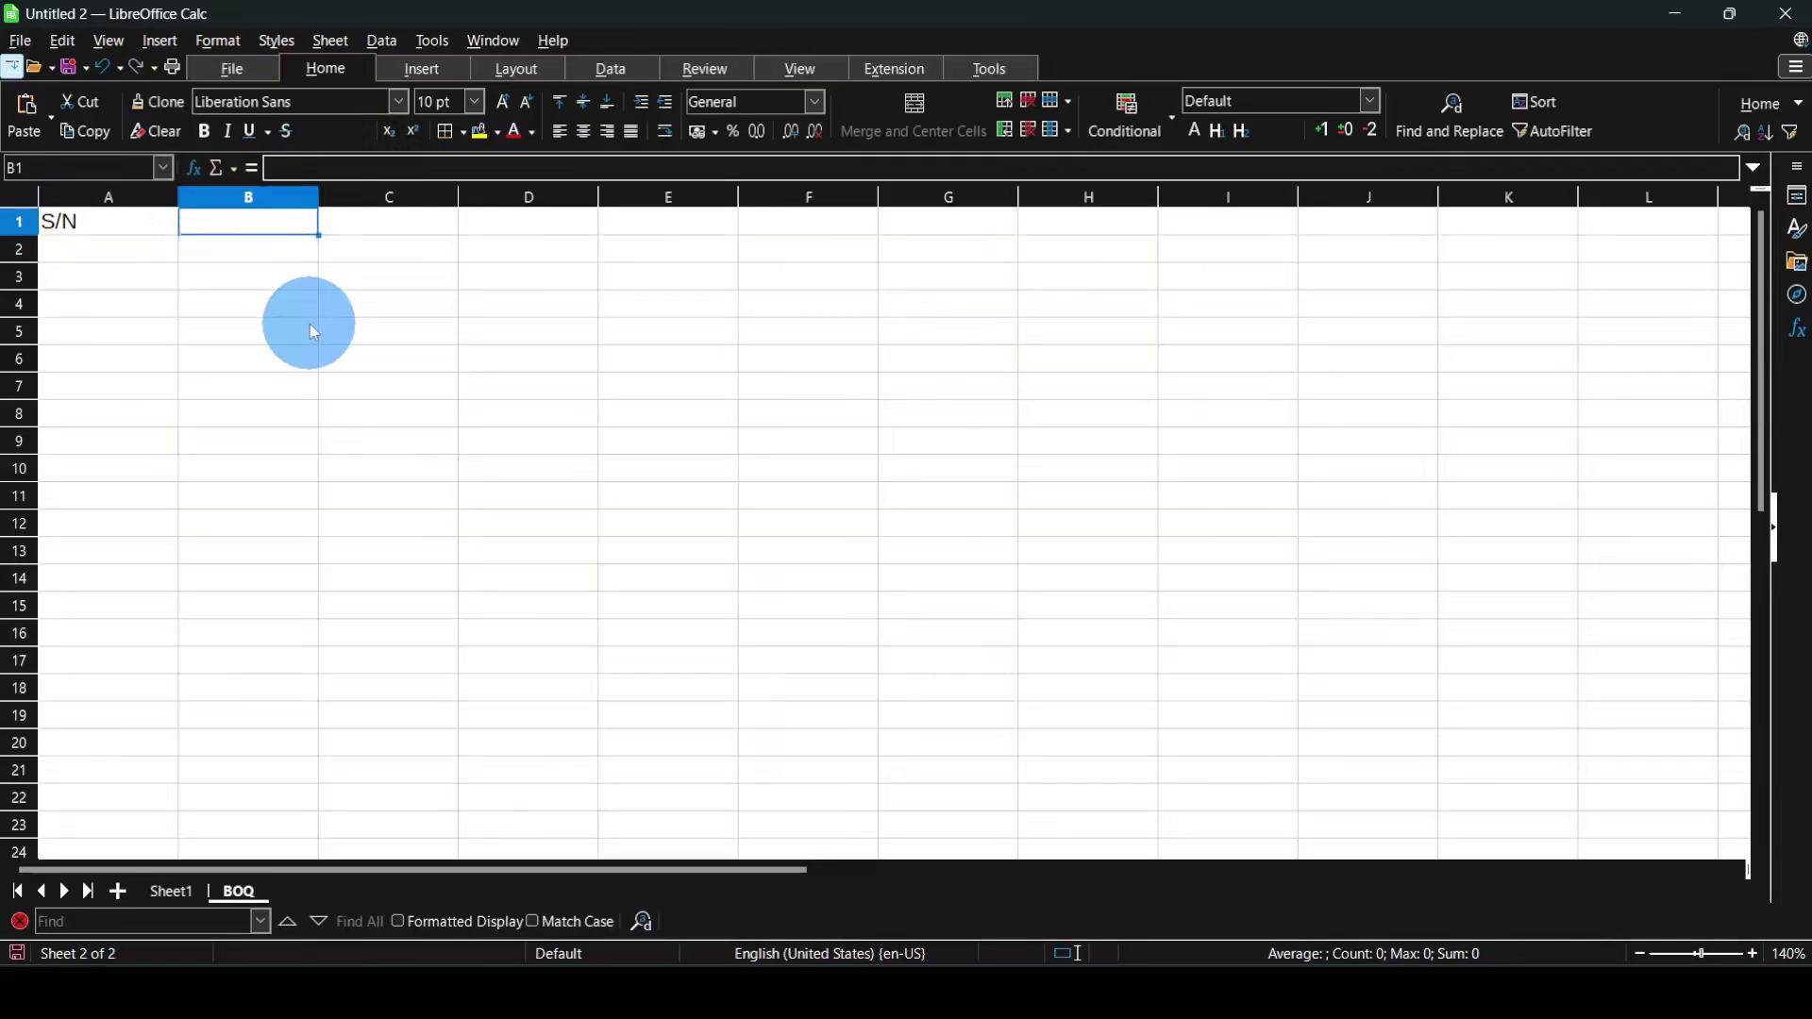
text(Descrip)
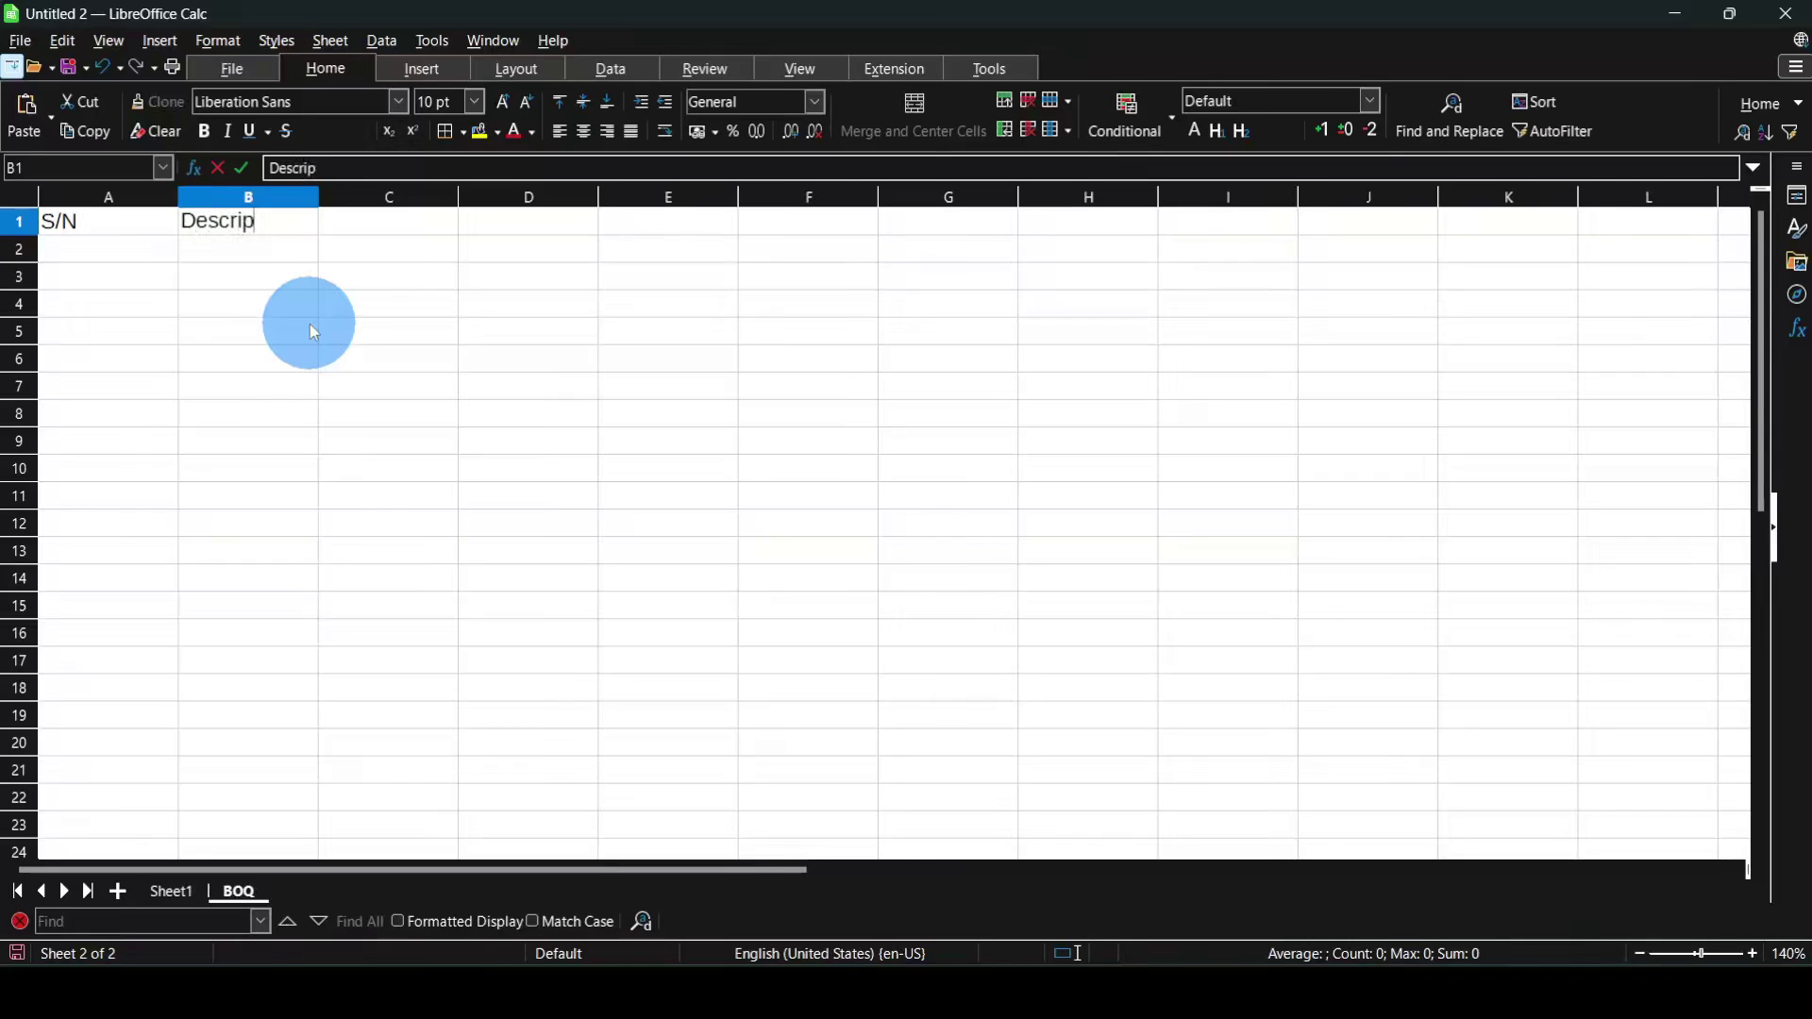
text(tion)
key(Tab)
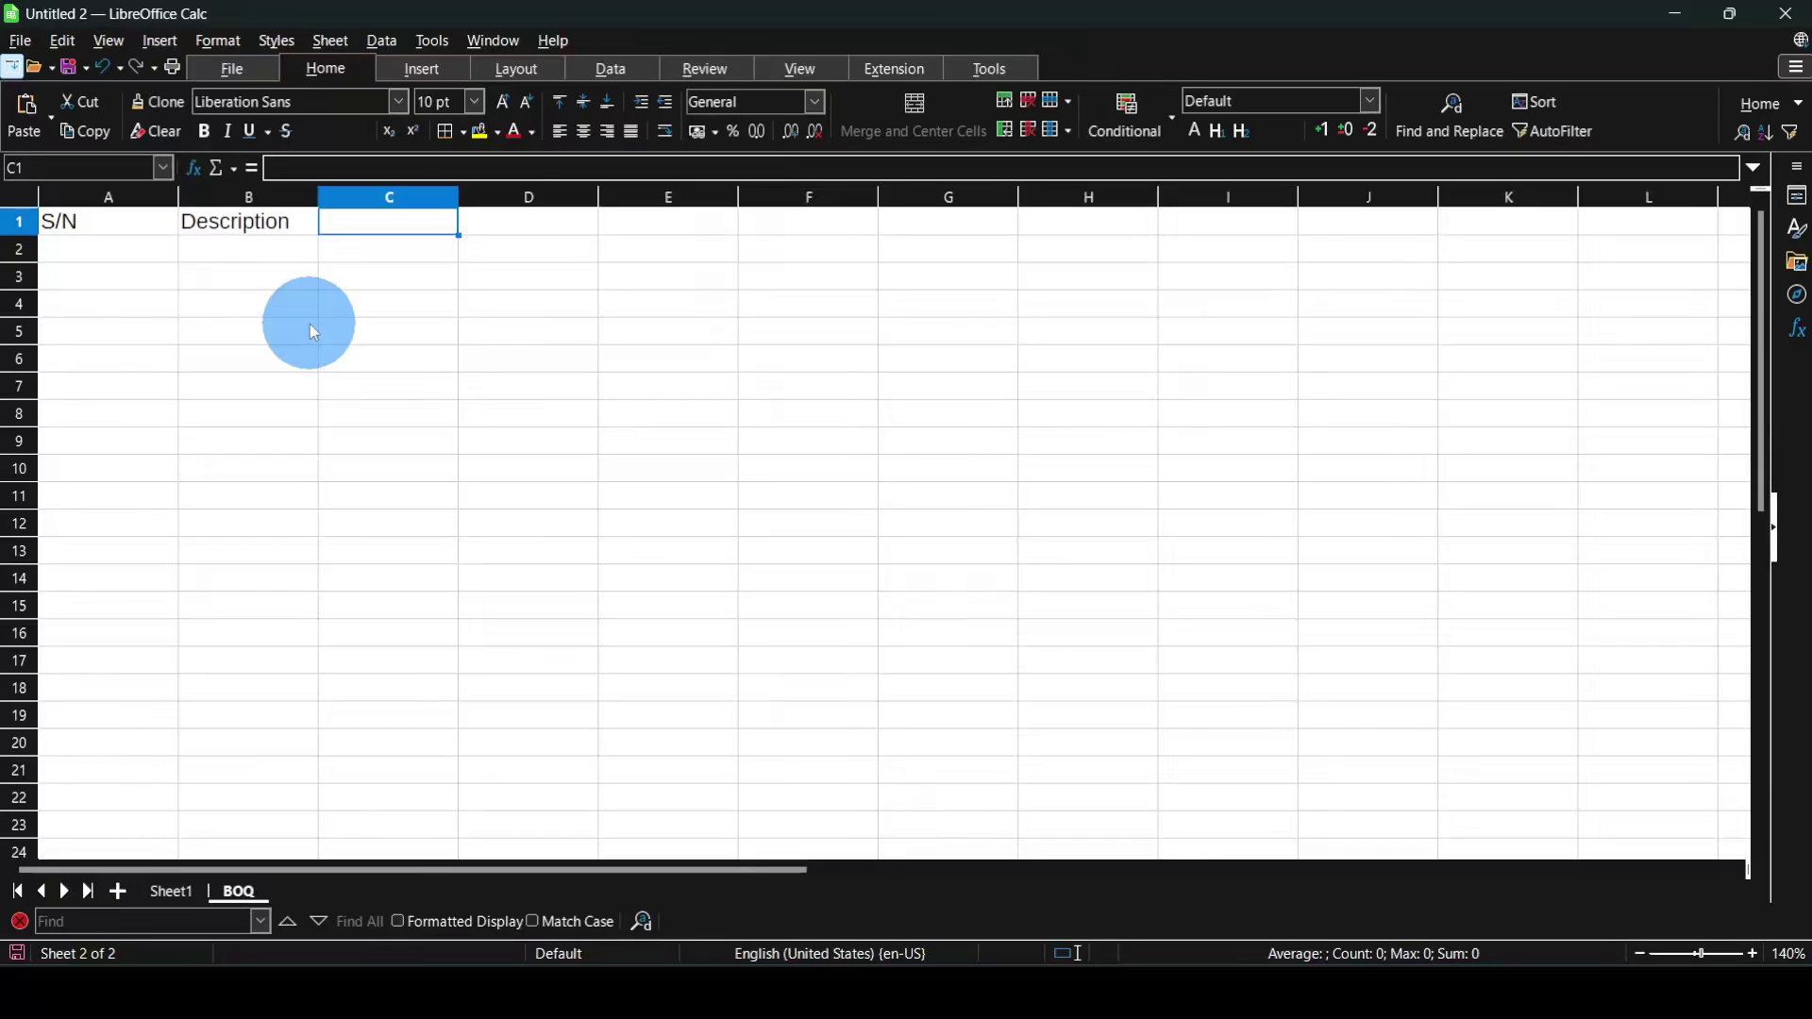
- Enter the headings Quantity in cell C1 and Unit of measure in cell D1
text(Quantity)
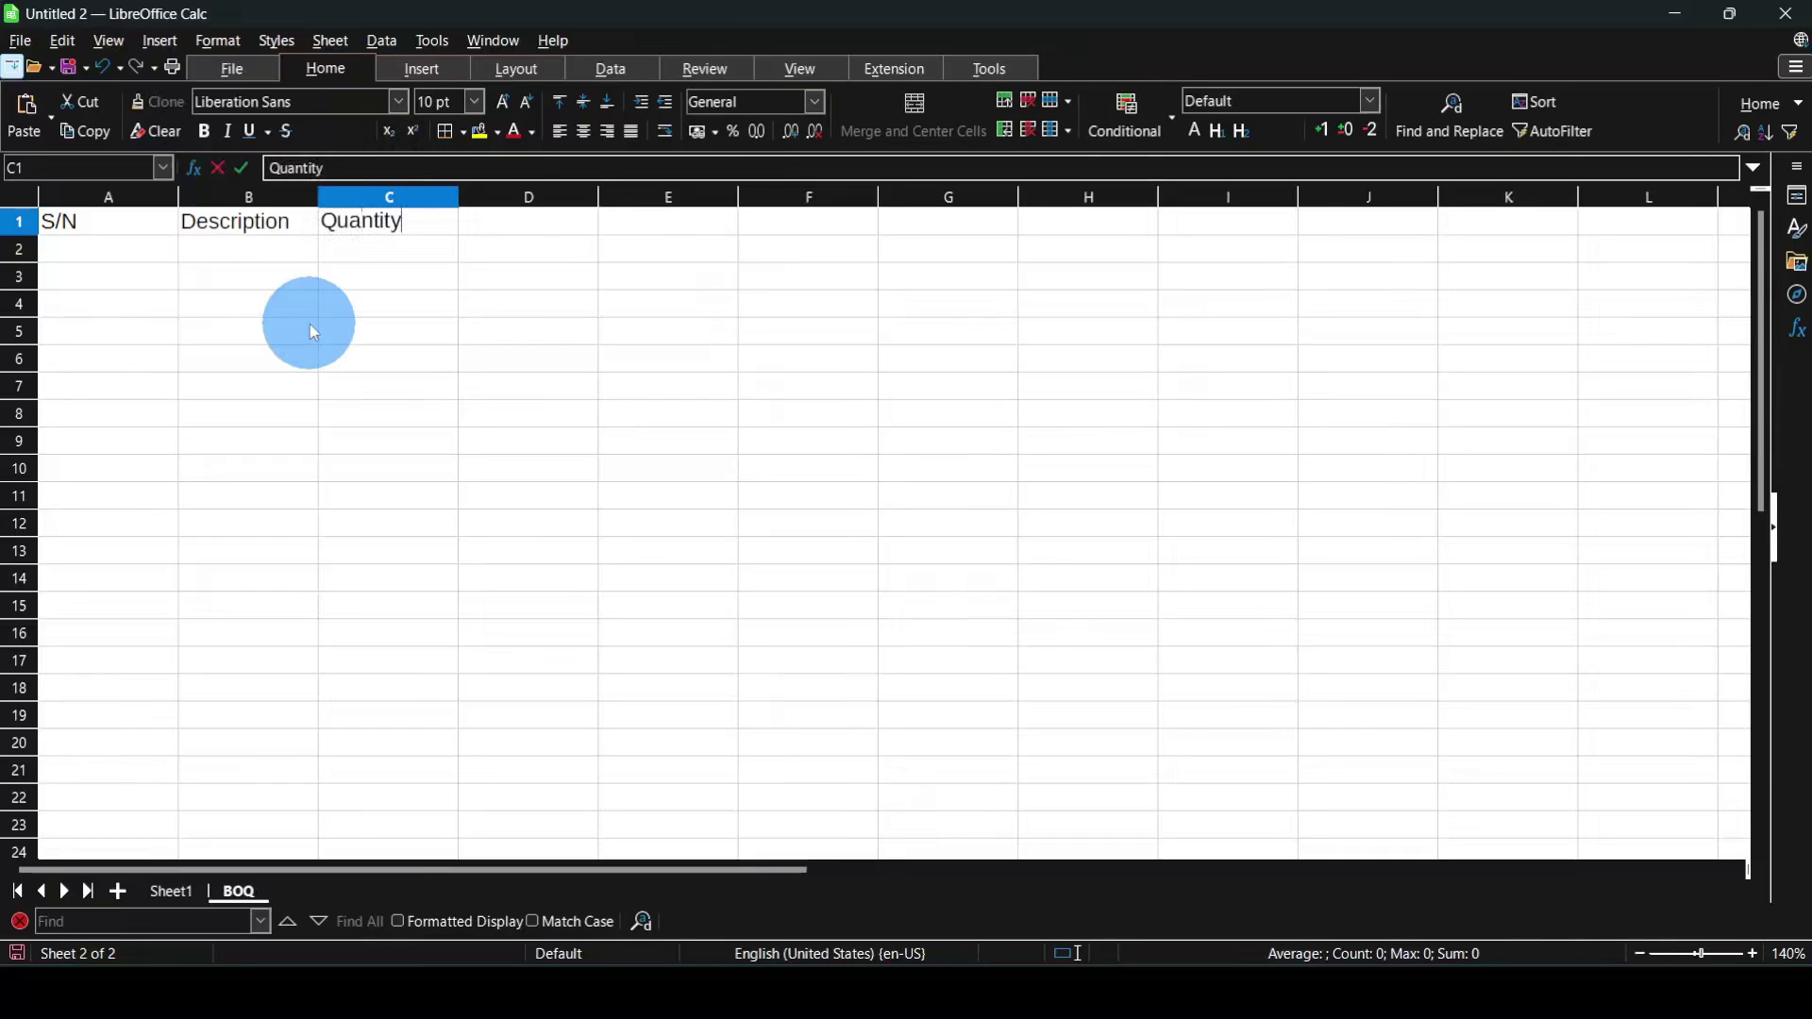
key(Tab)
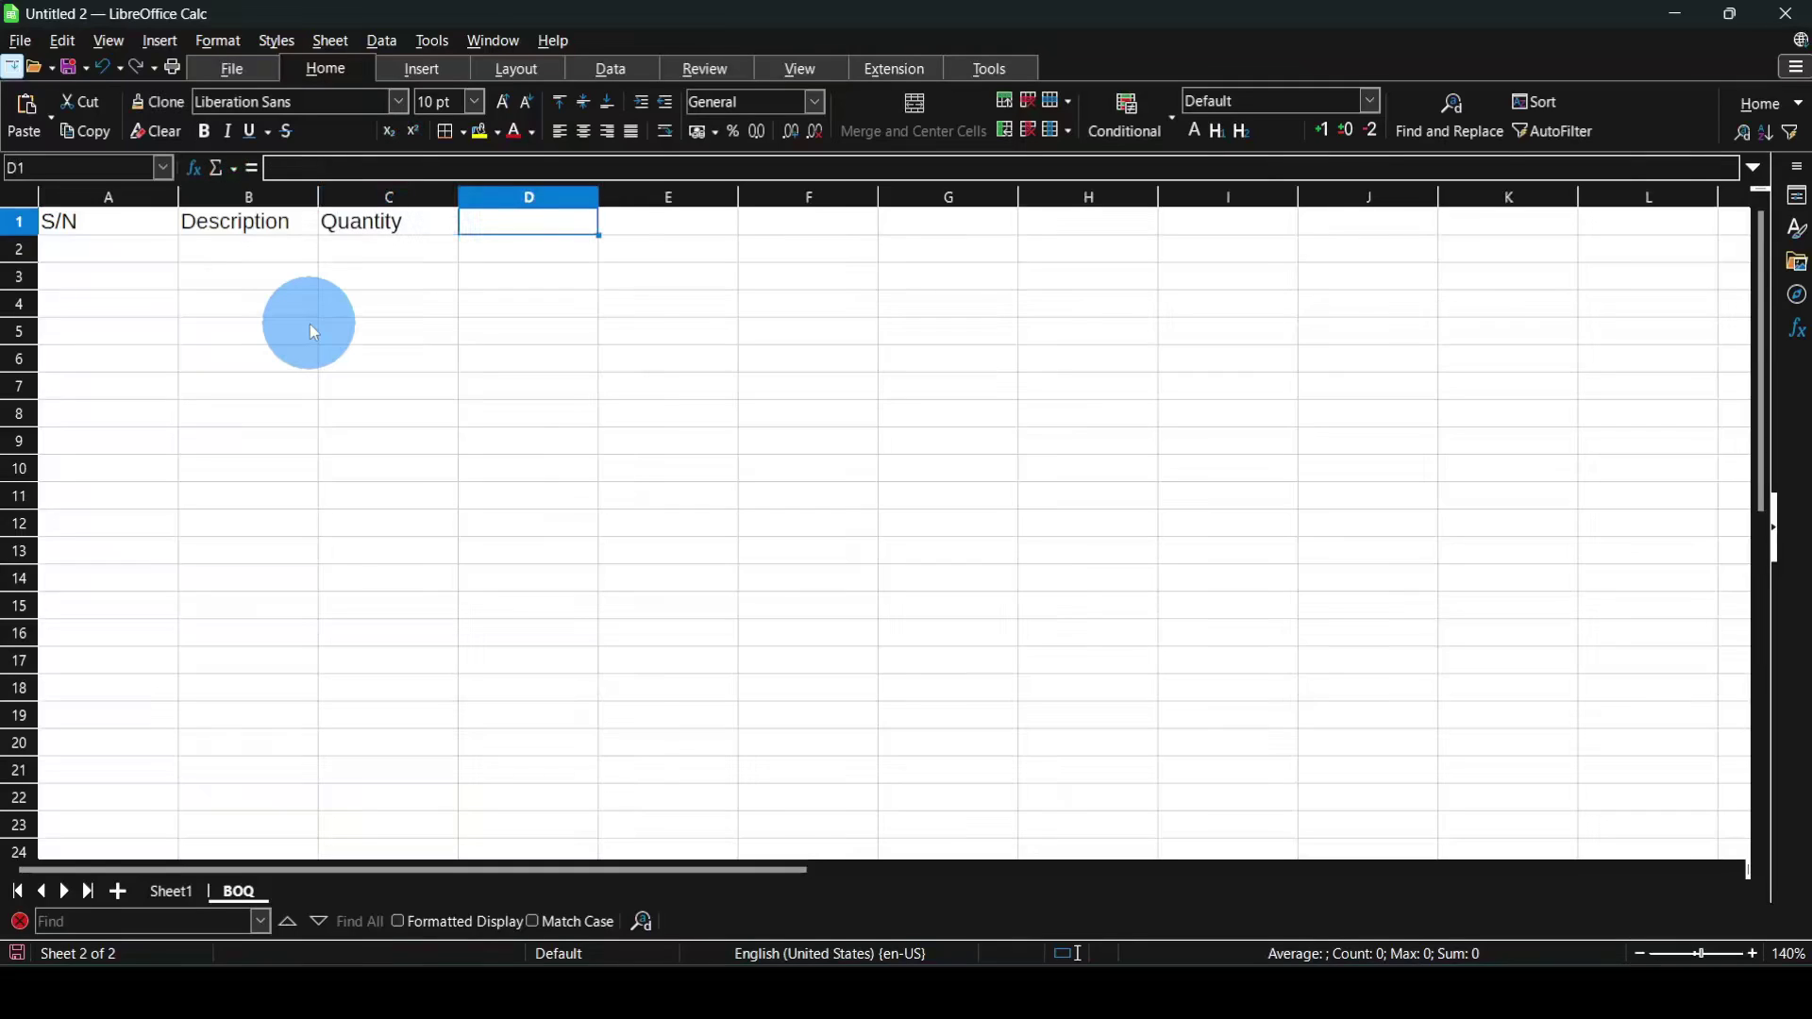
text(Unit)
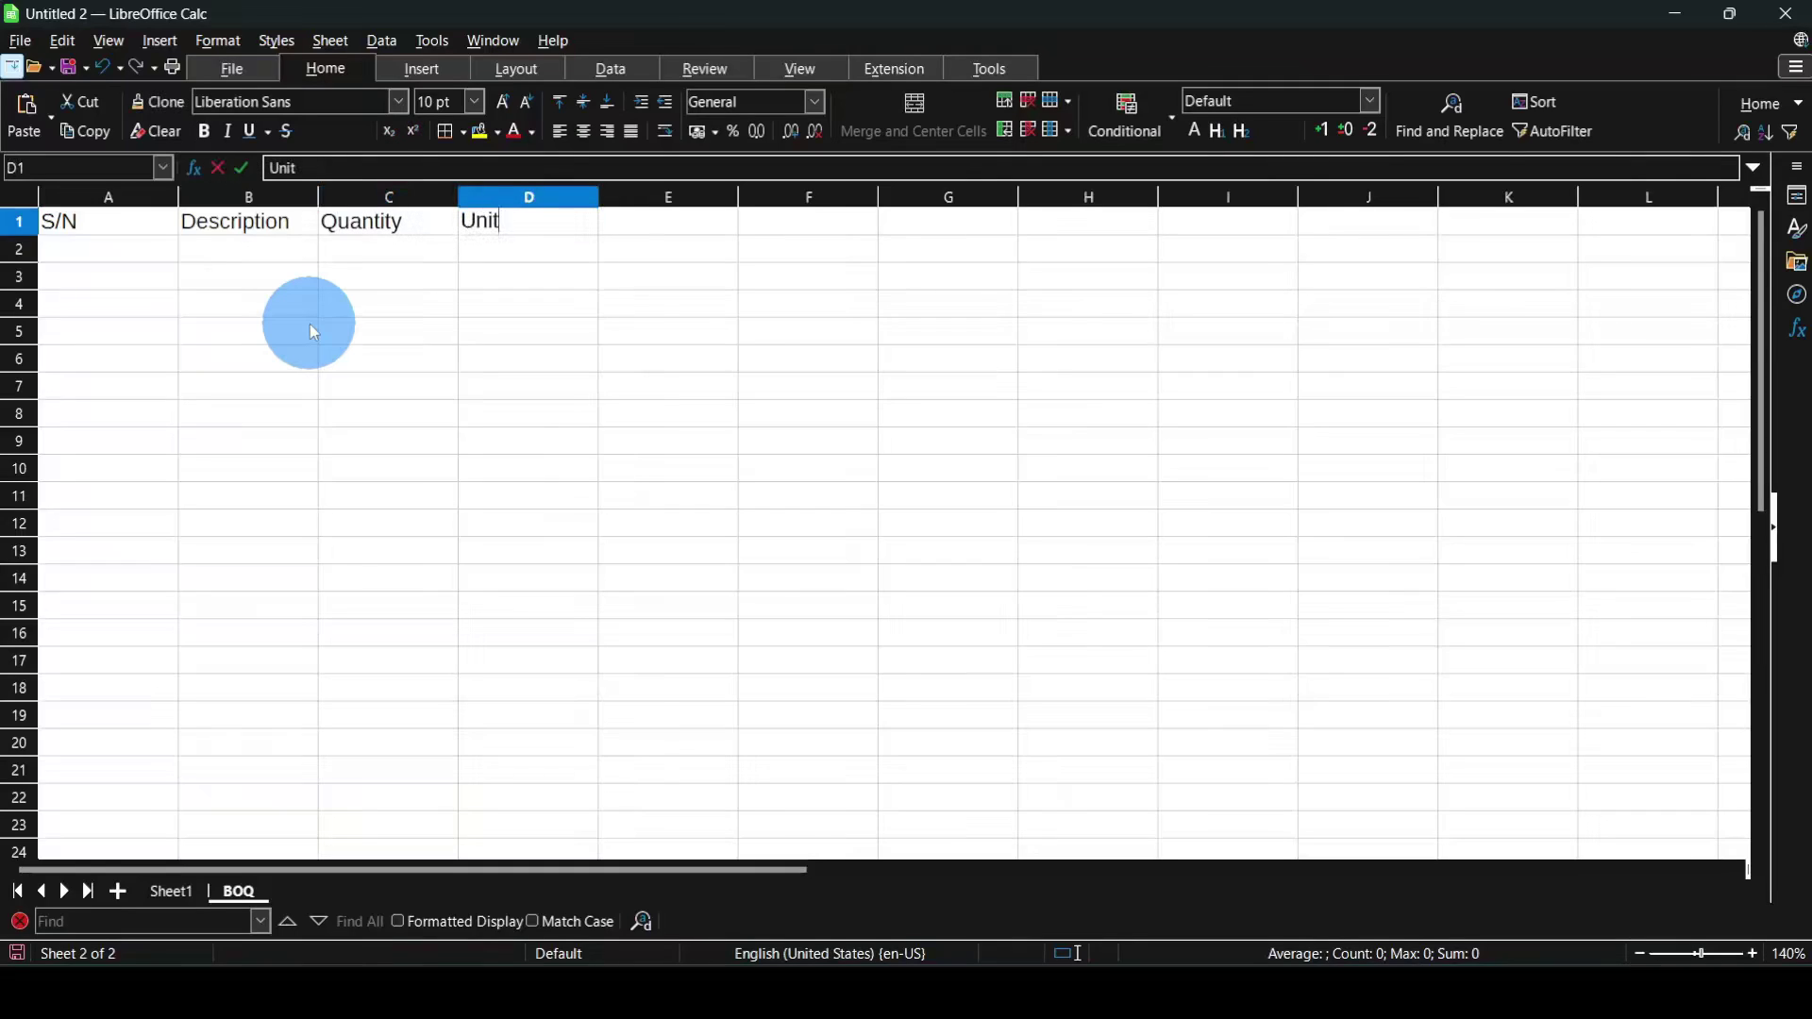
text( of measure)
key(Tab)
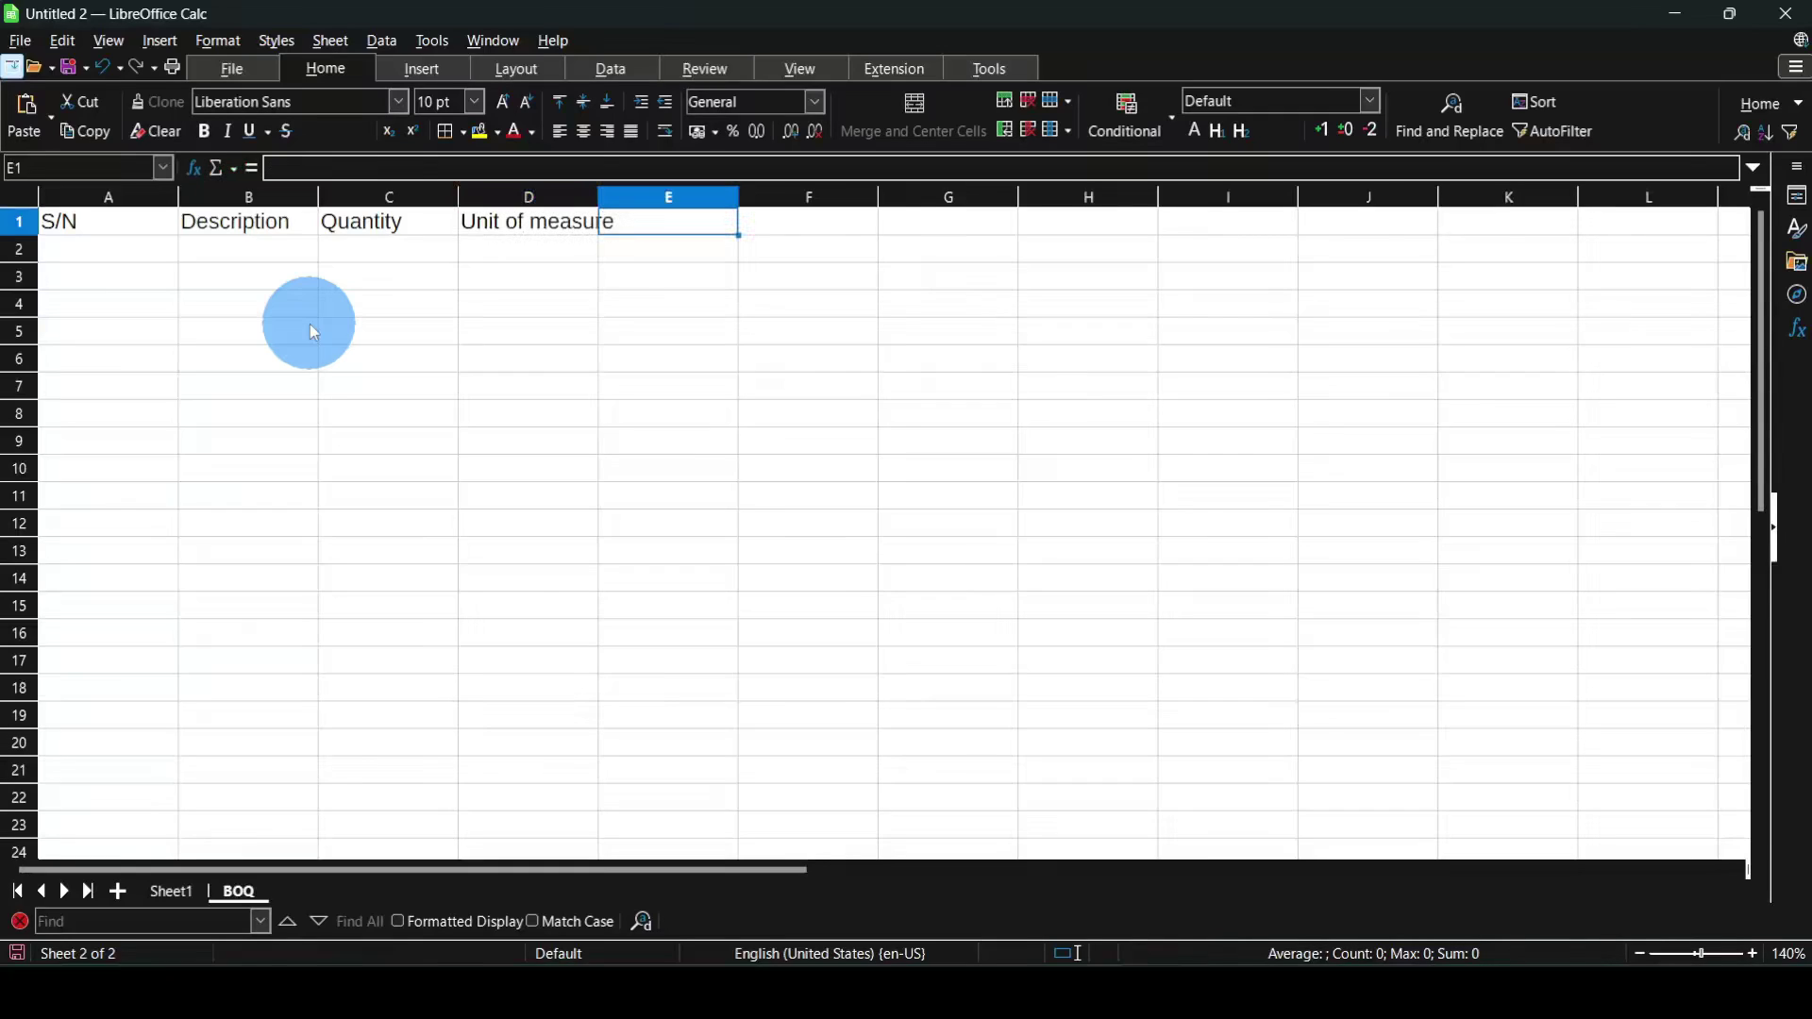
- Enter the headings Unit rate in cell E1 and Amount in cell F1
text(Unit)
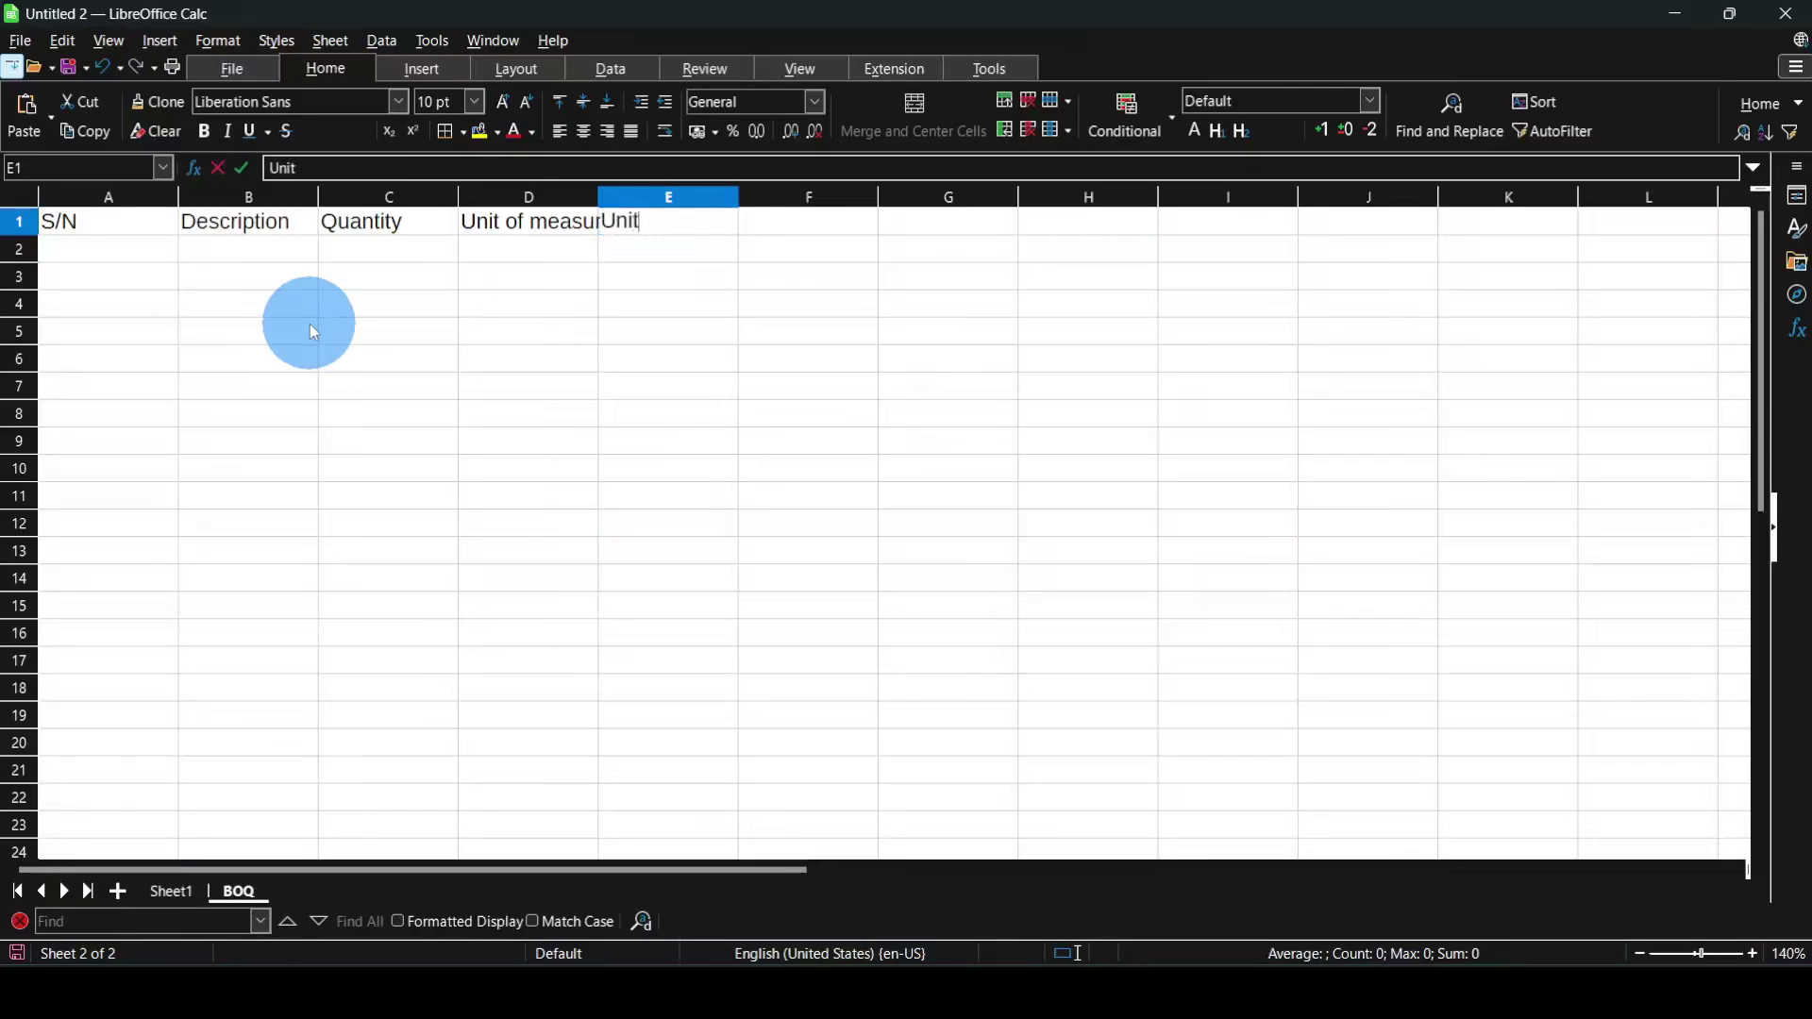
text( rate)
key(Tab)
text(Amount)
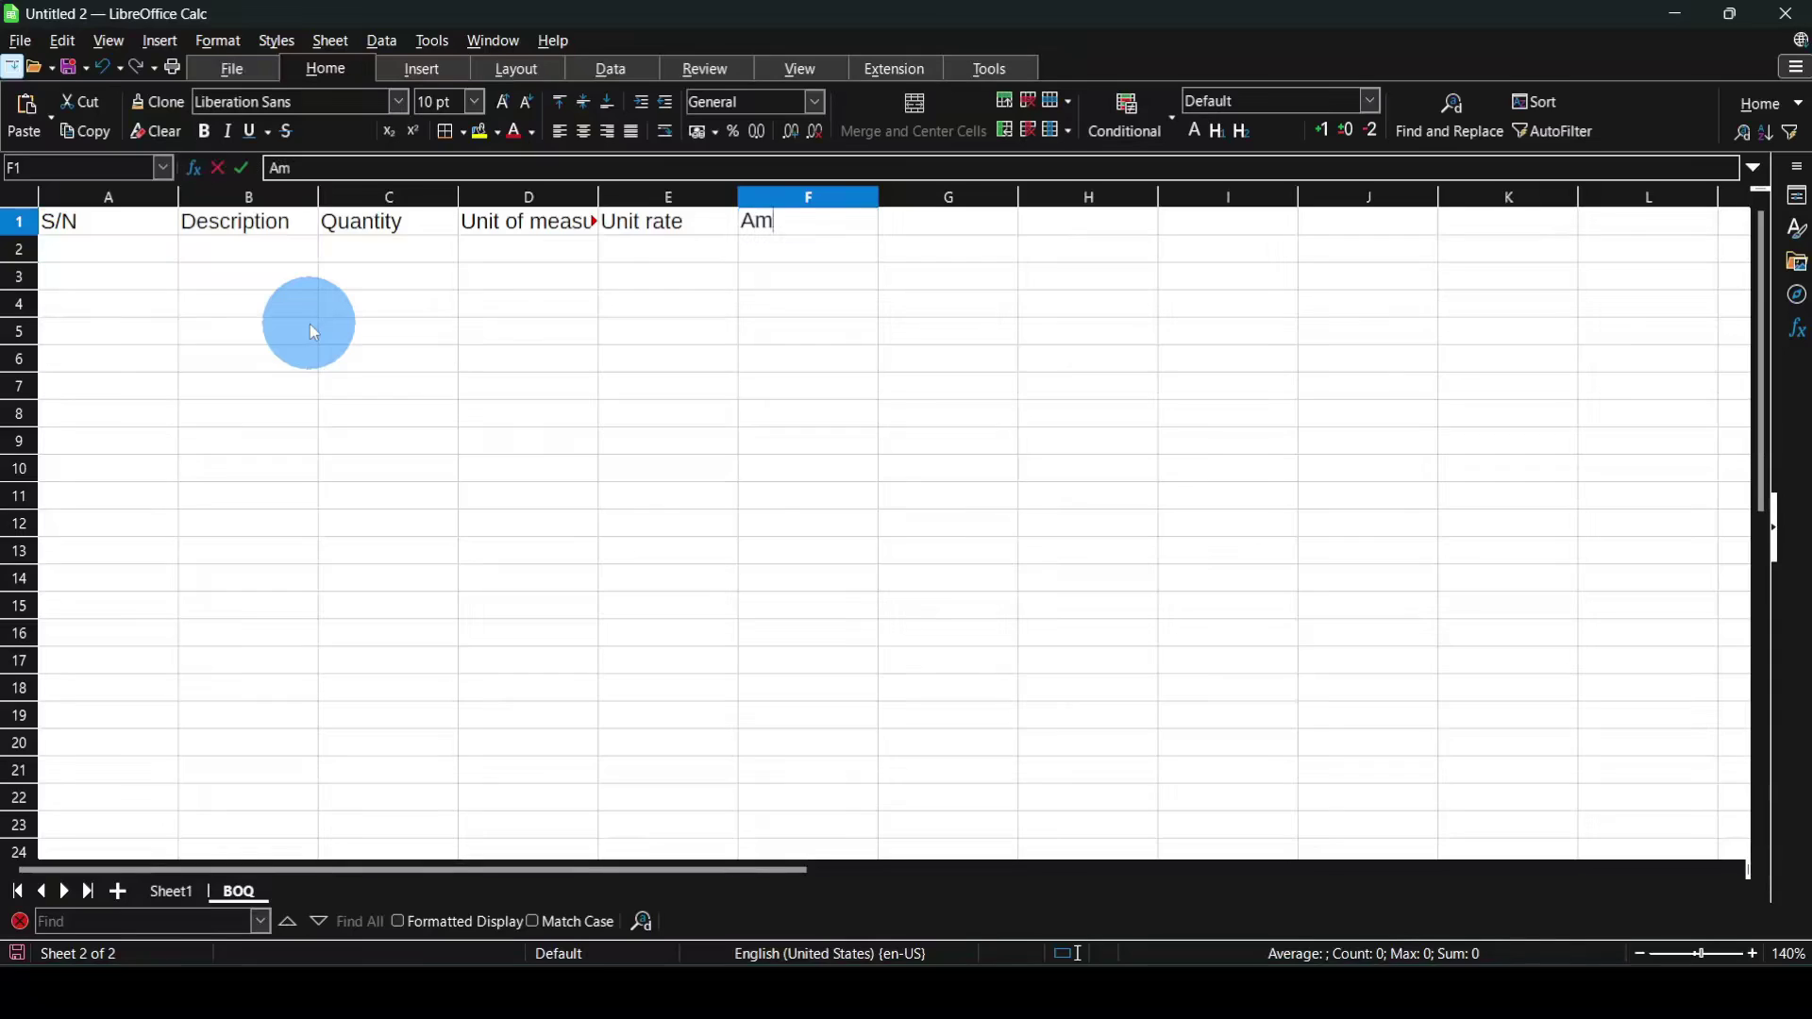
click(336, 331)
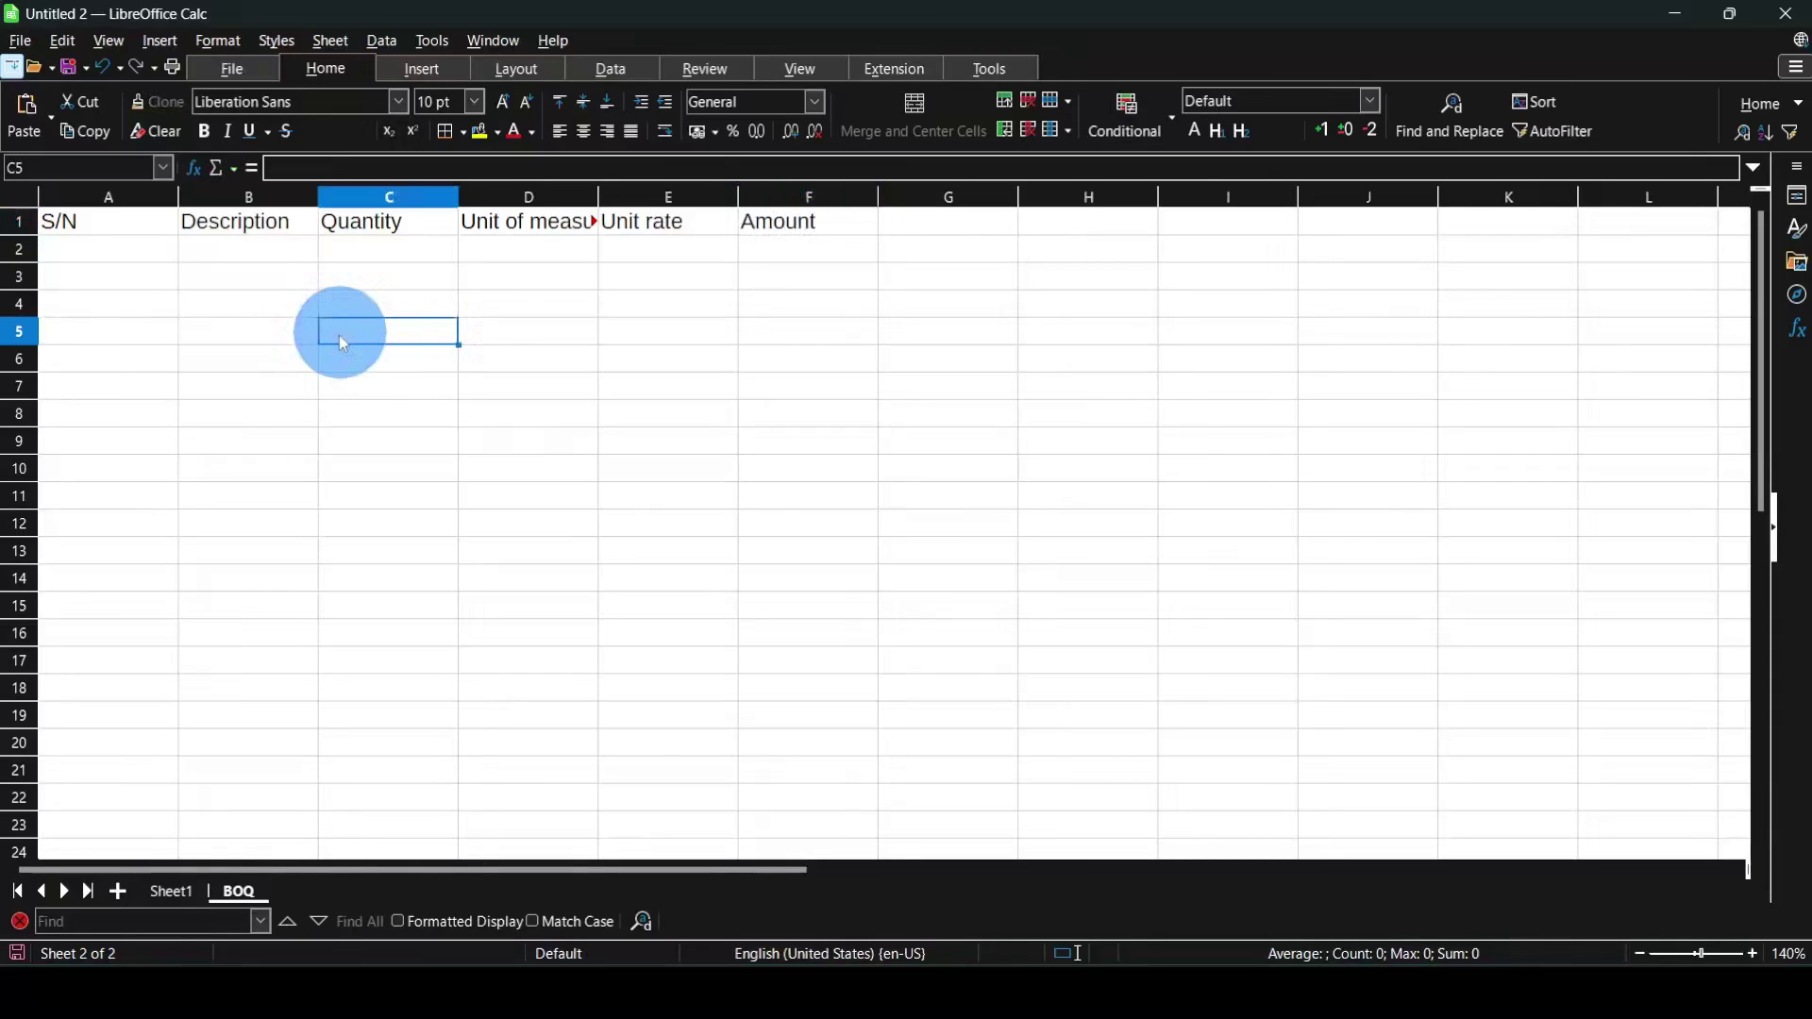
click(412, 356)
- Make the heading cells A1:F1 bold and wrap their text
drag(105, 217, 809, 219)
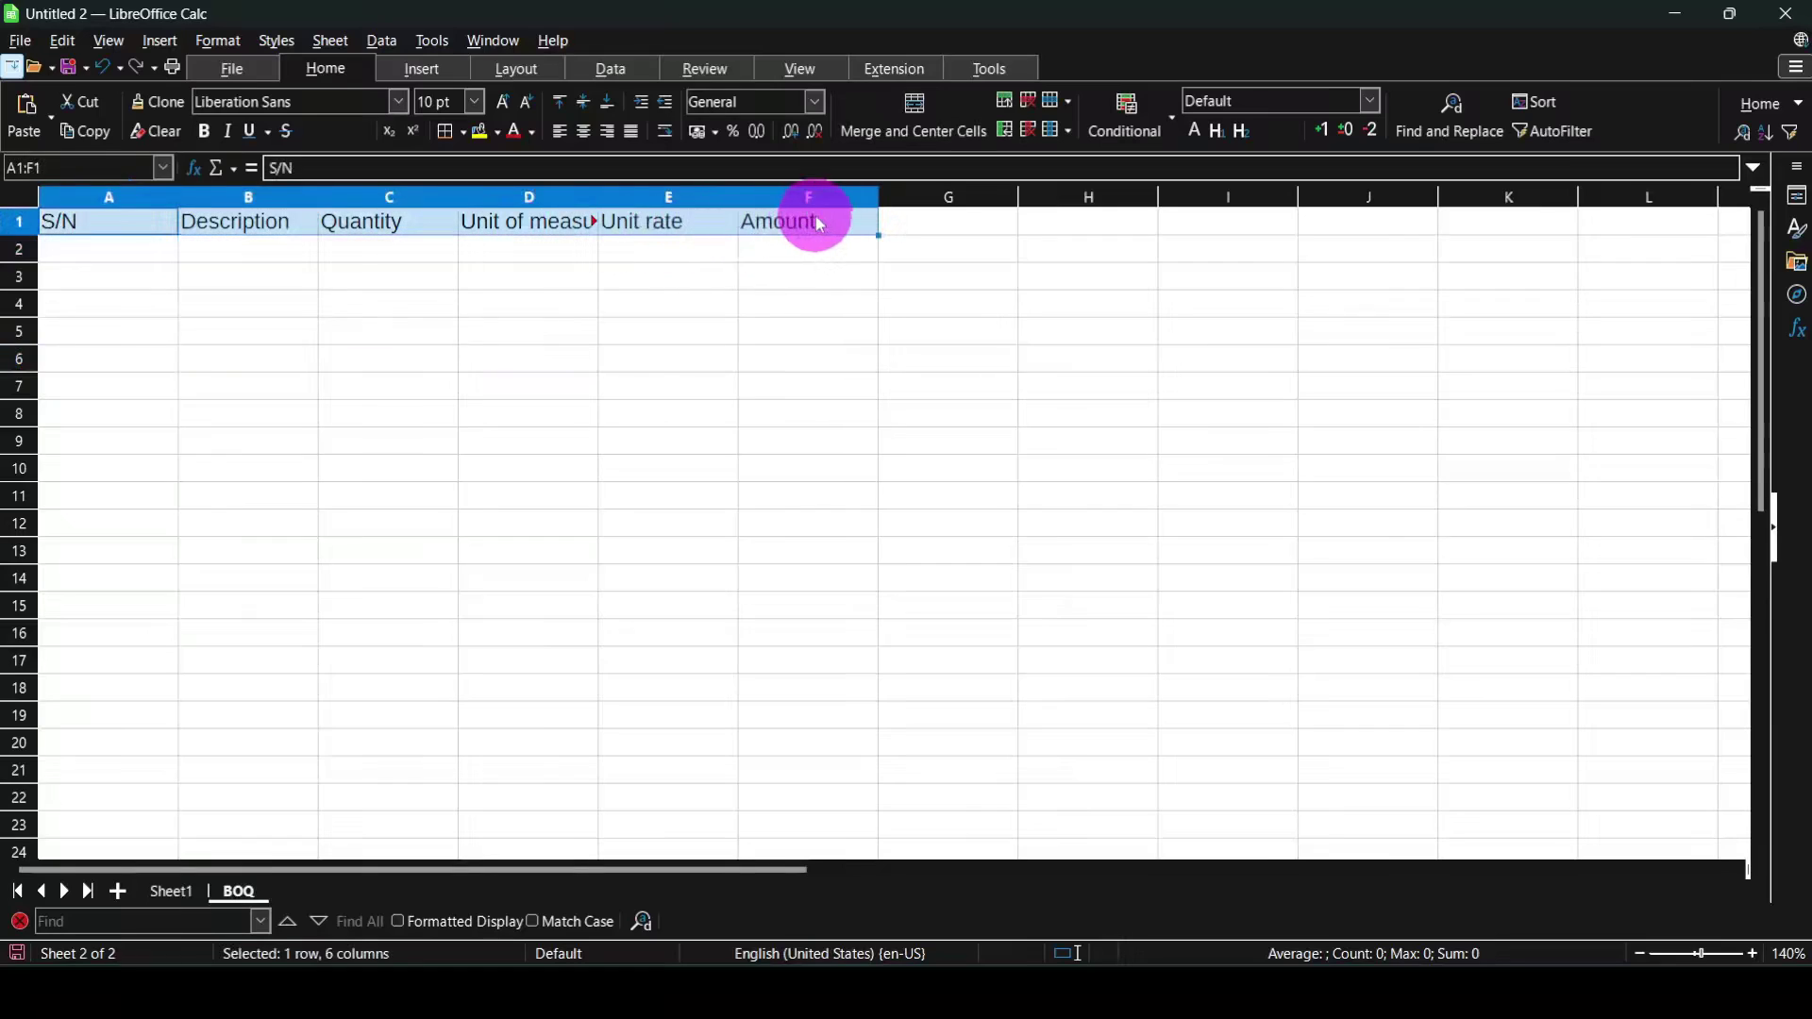
click(204, 132)
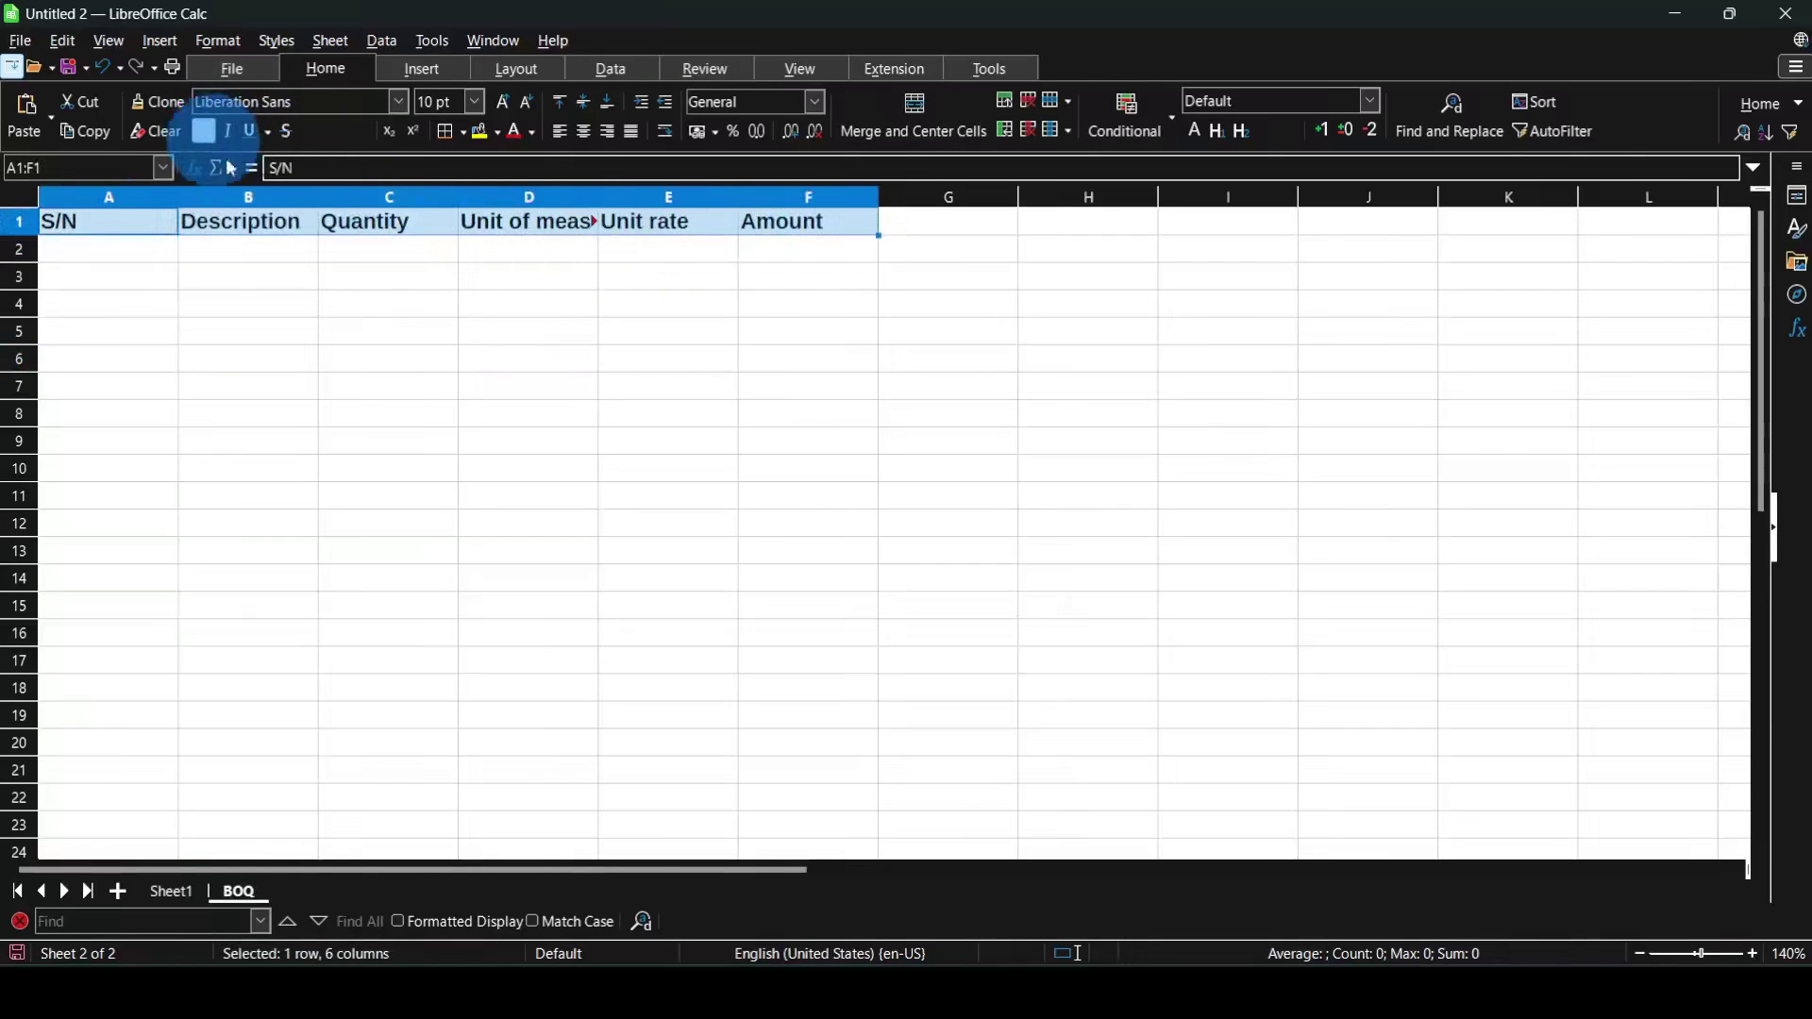
click(545, 330)
drag(105, 220, 854, 230)
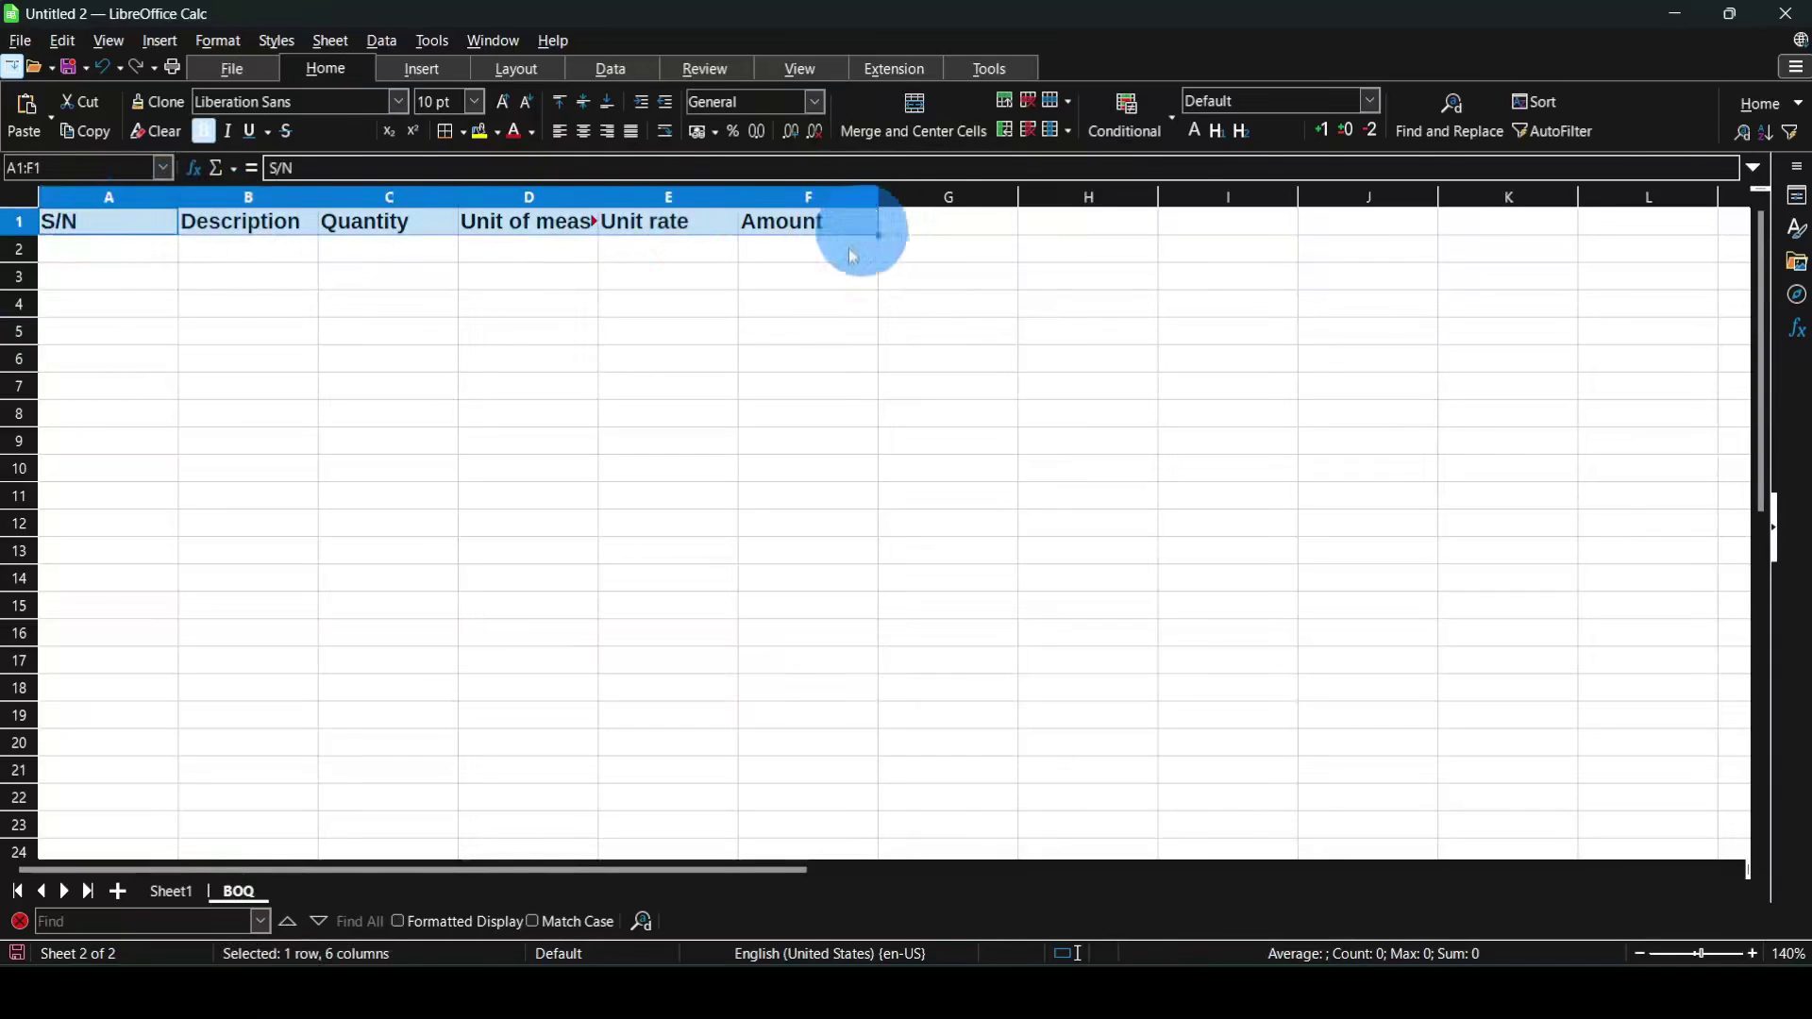
click(668, 135)
click(500, 277)
- Enter serial number 1 in cell A2 of the BOQ sheet
click(132, 279)
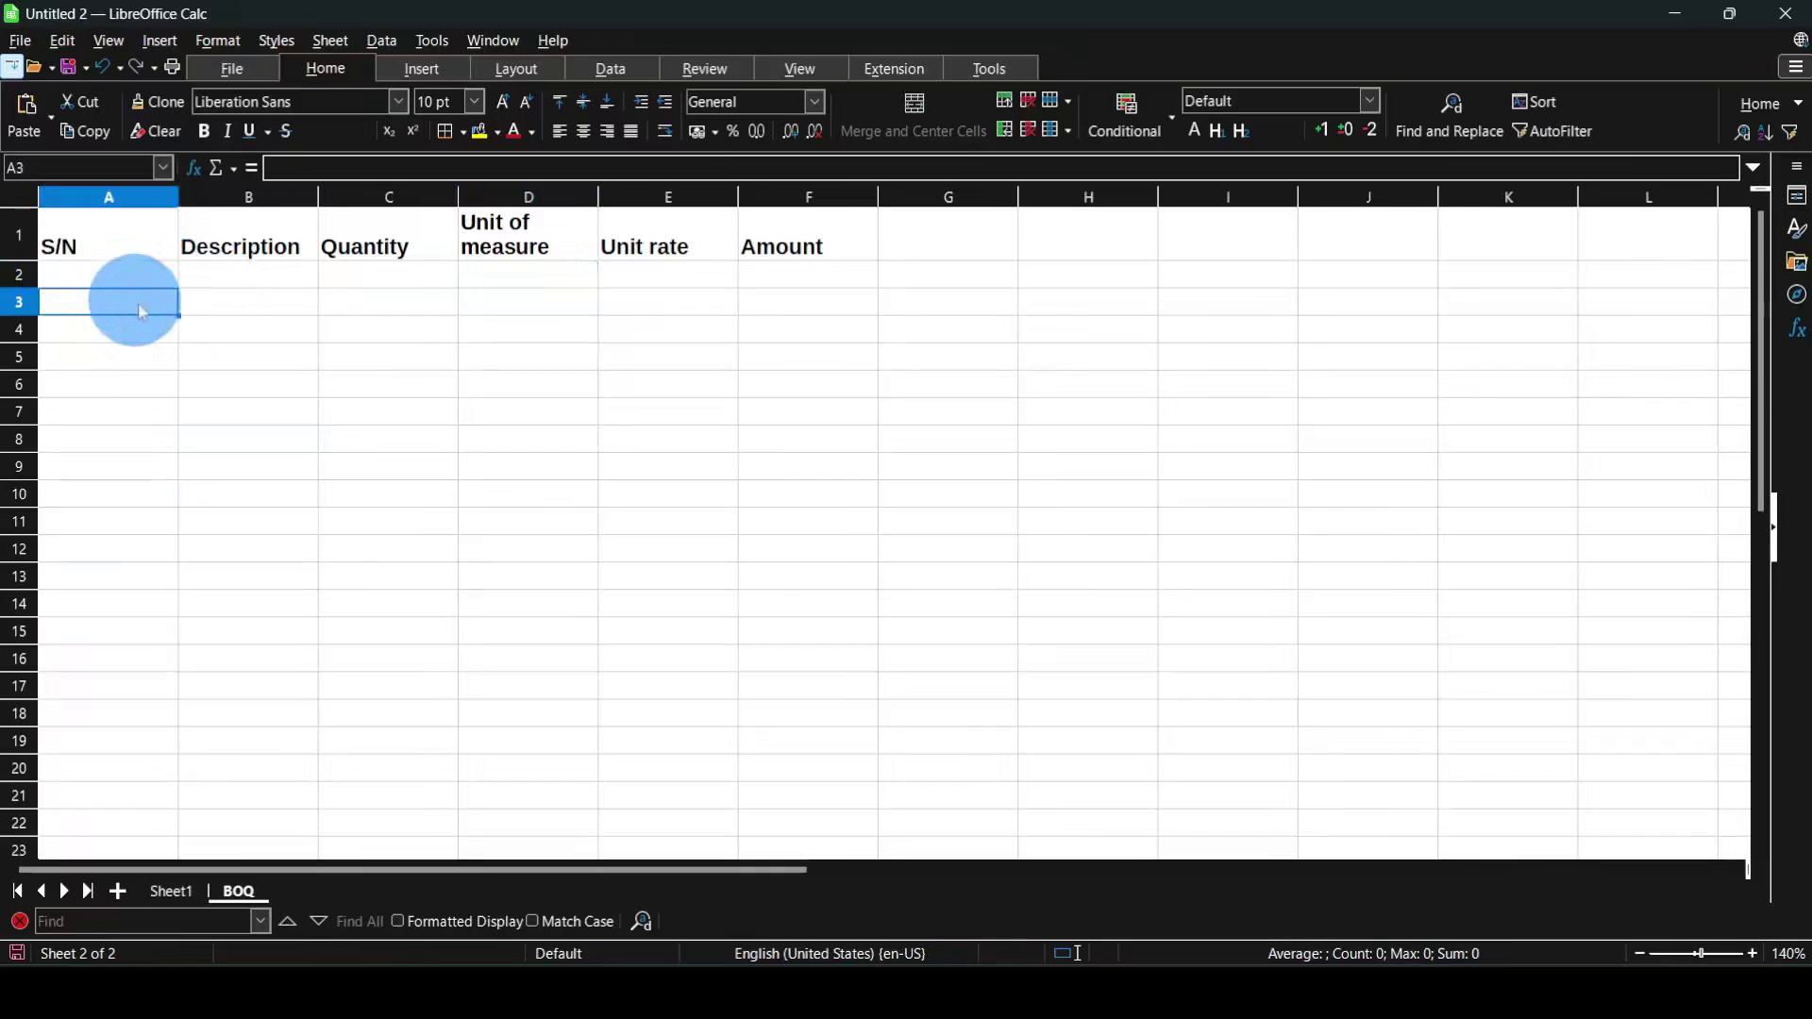
text(1)
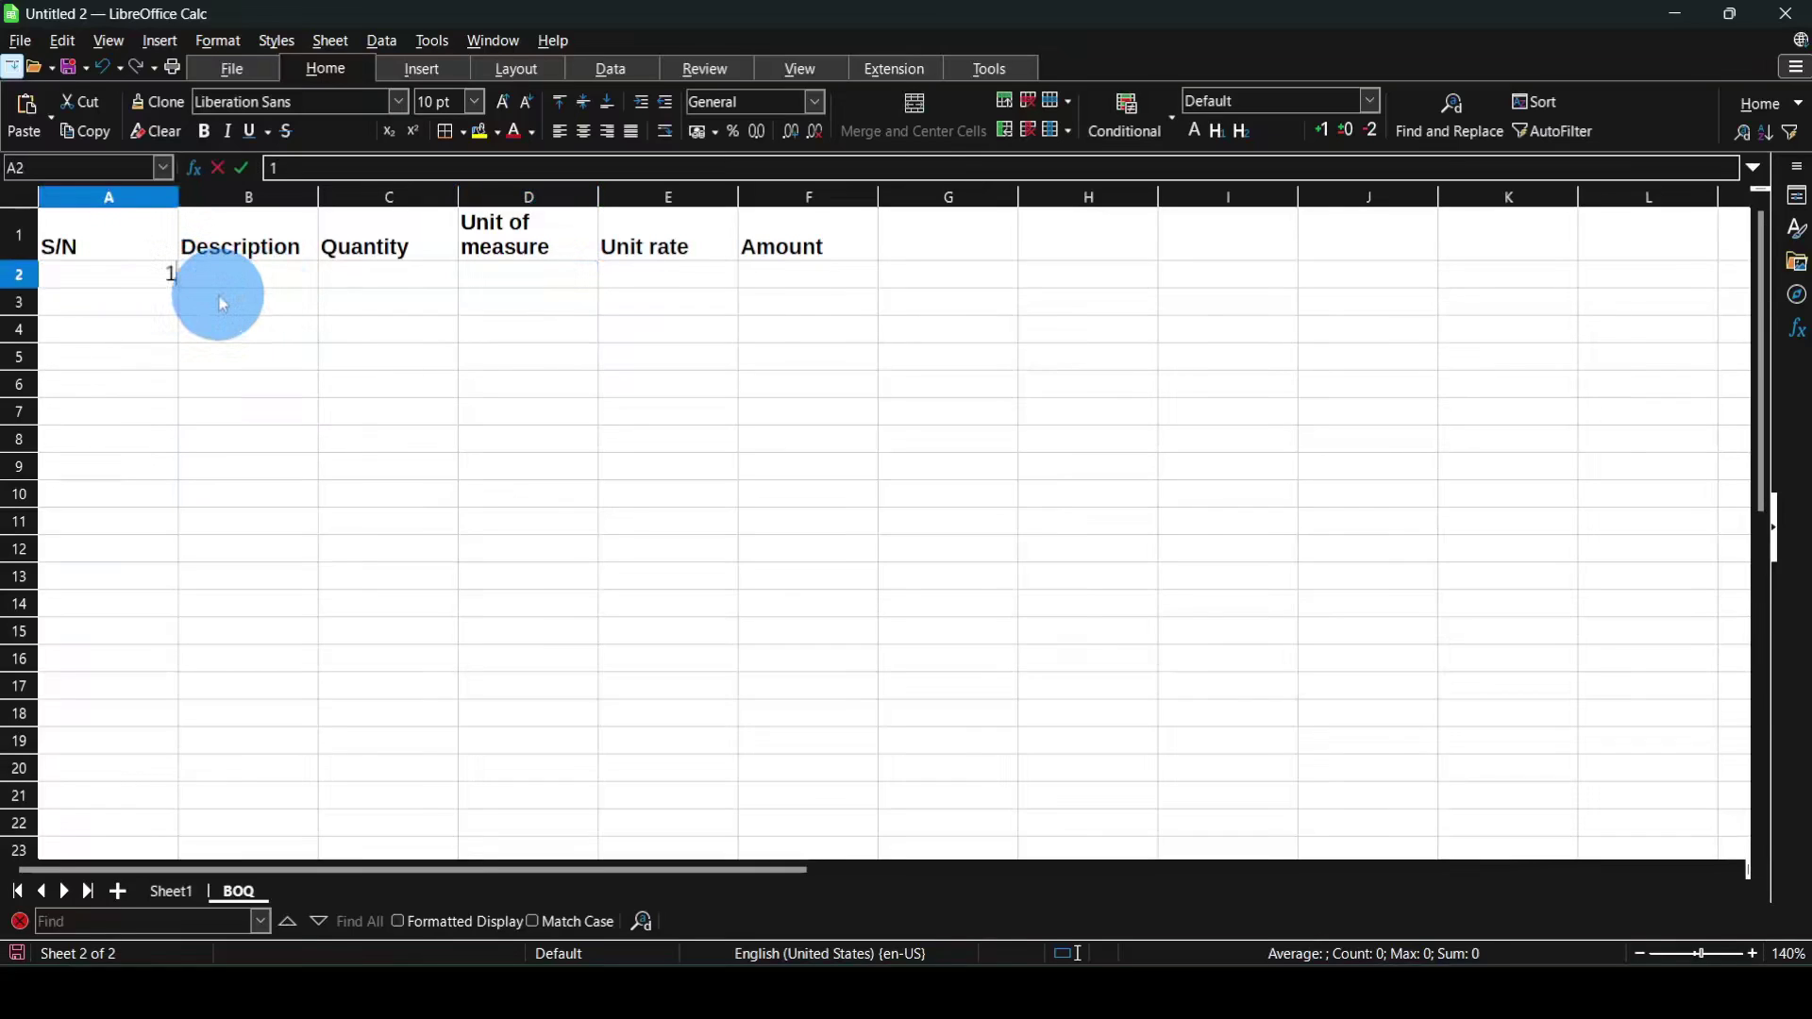
click(255, 283)
- Copy the total length in cell B199 of Sheet1 and paste it as a number into cell C2 of the BOQ sheet
click(170, 892)
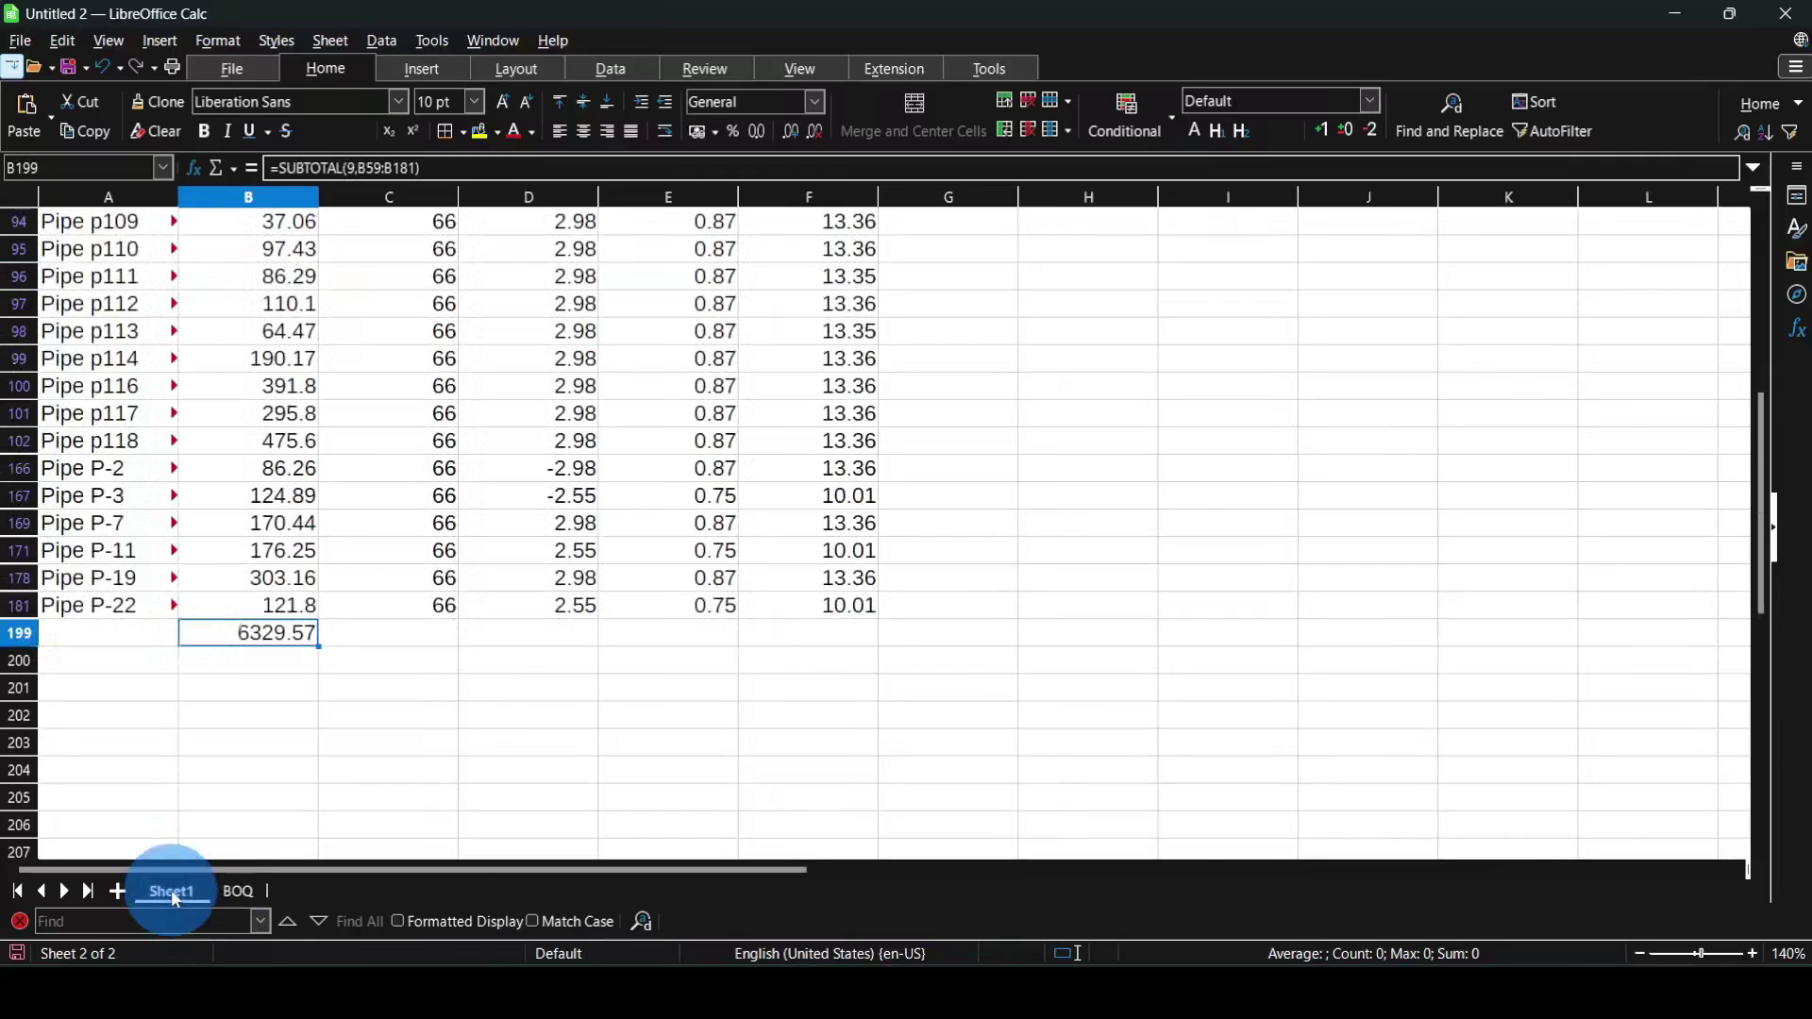
right_click(287, 637)
click(386, 337)
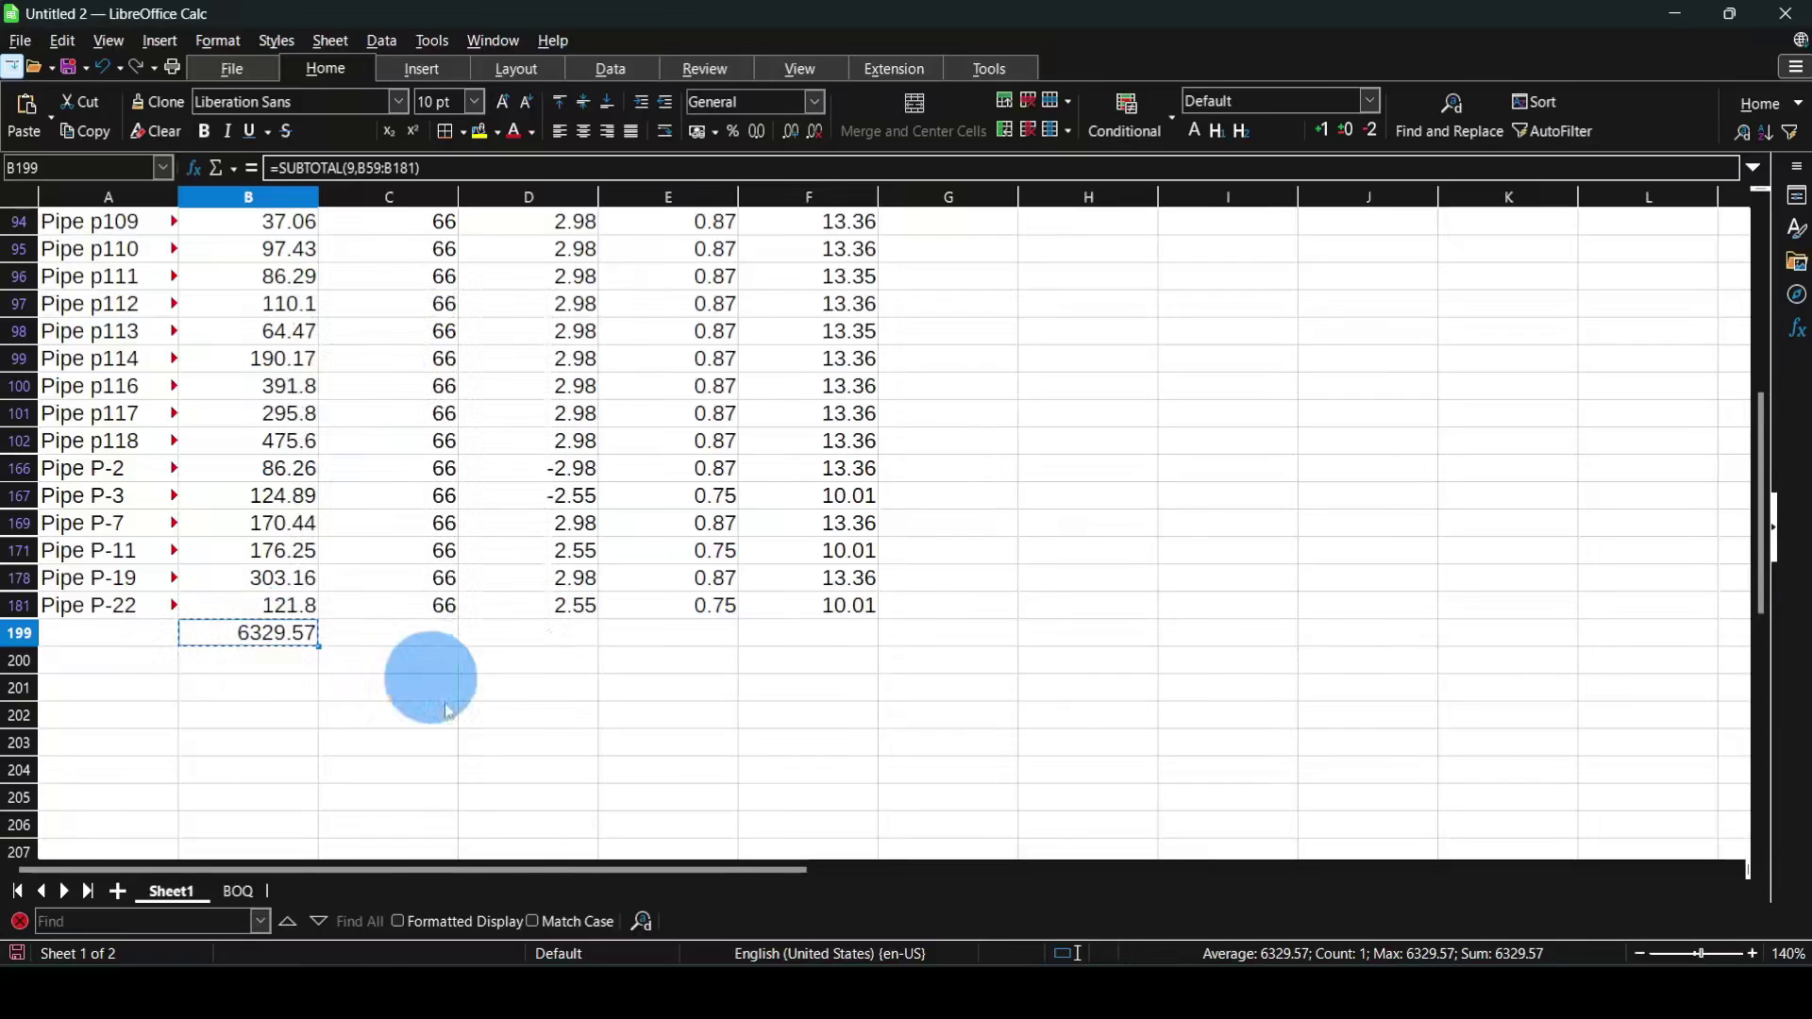
click(241, 891)
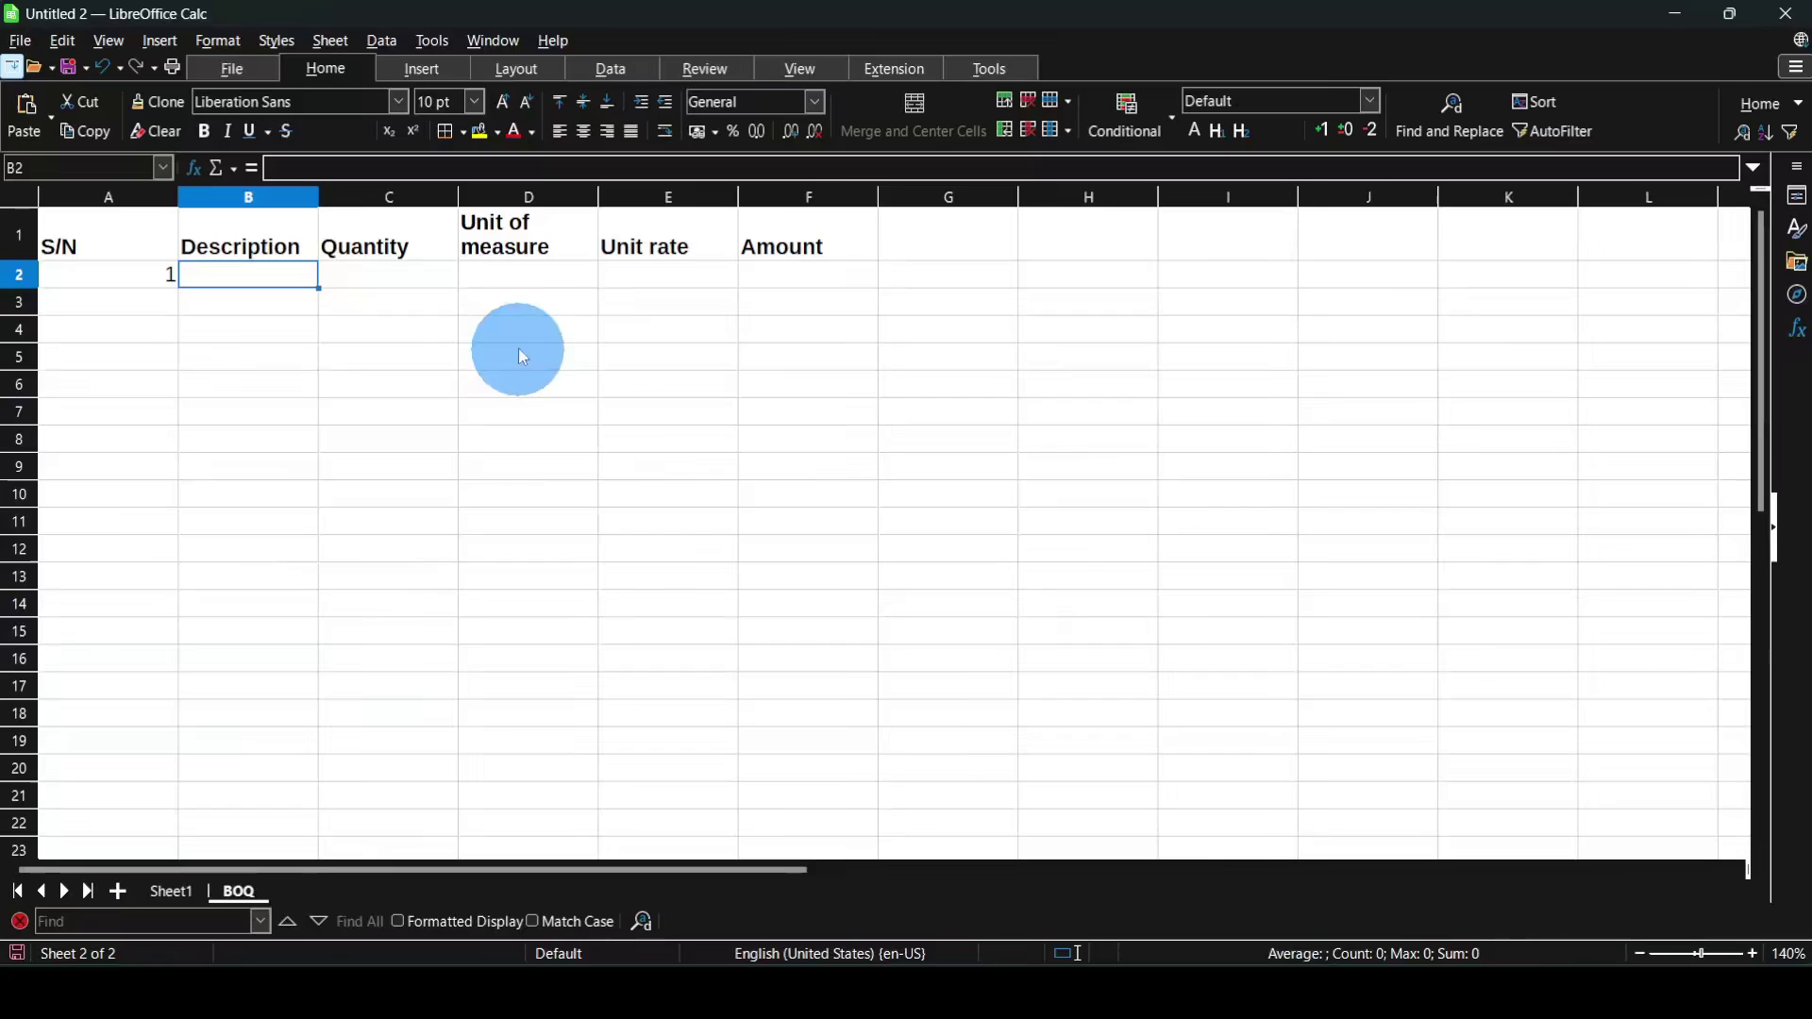
click(401, 280)
right_click(416, 285)
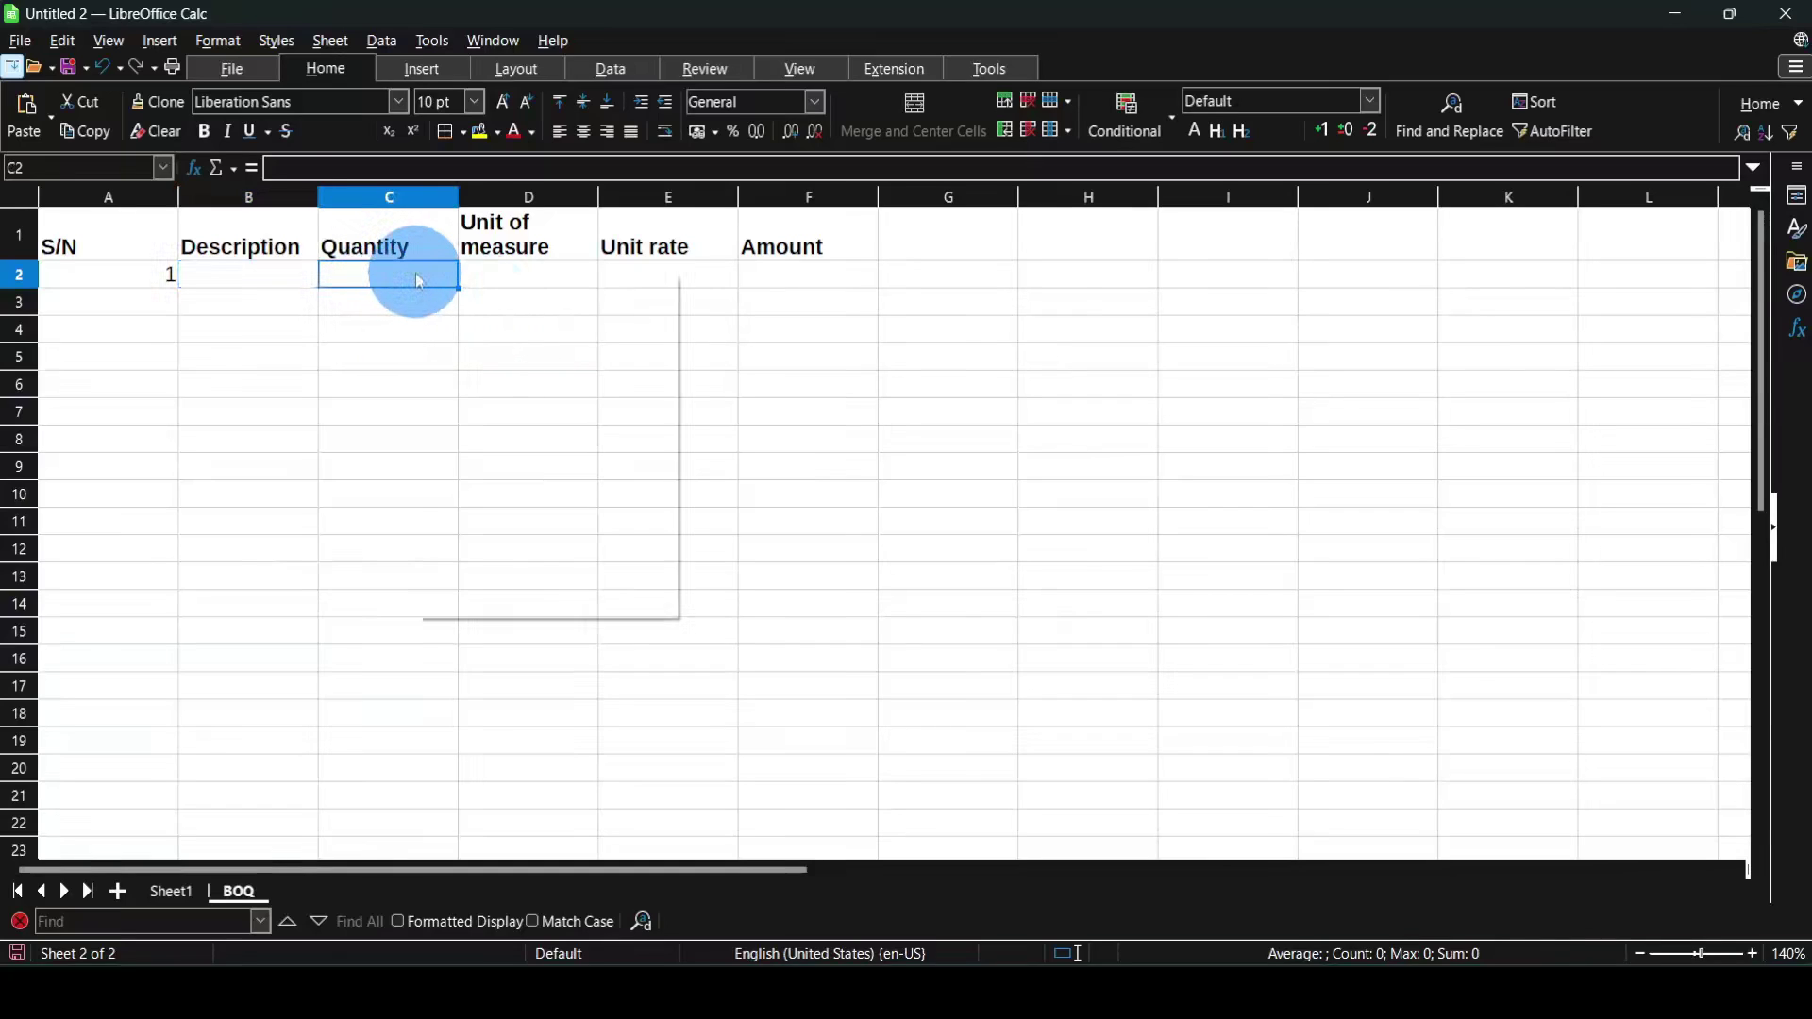
mouse_move(616, 363)
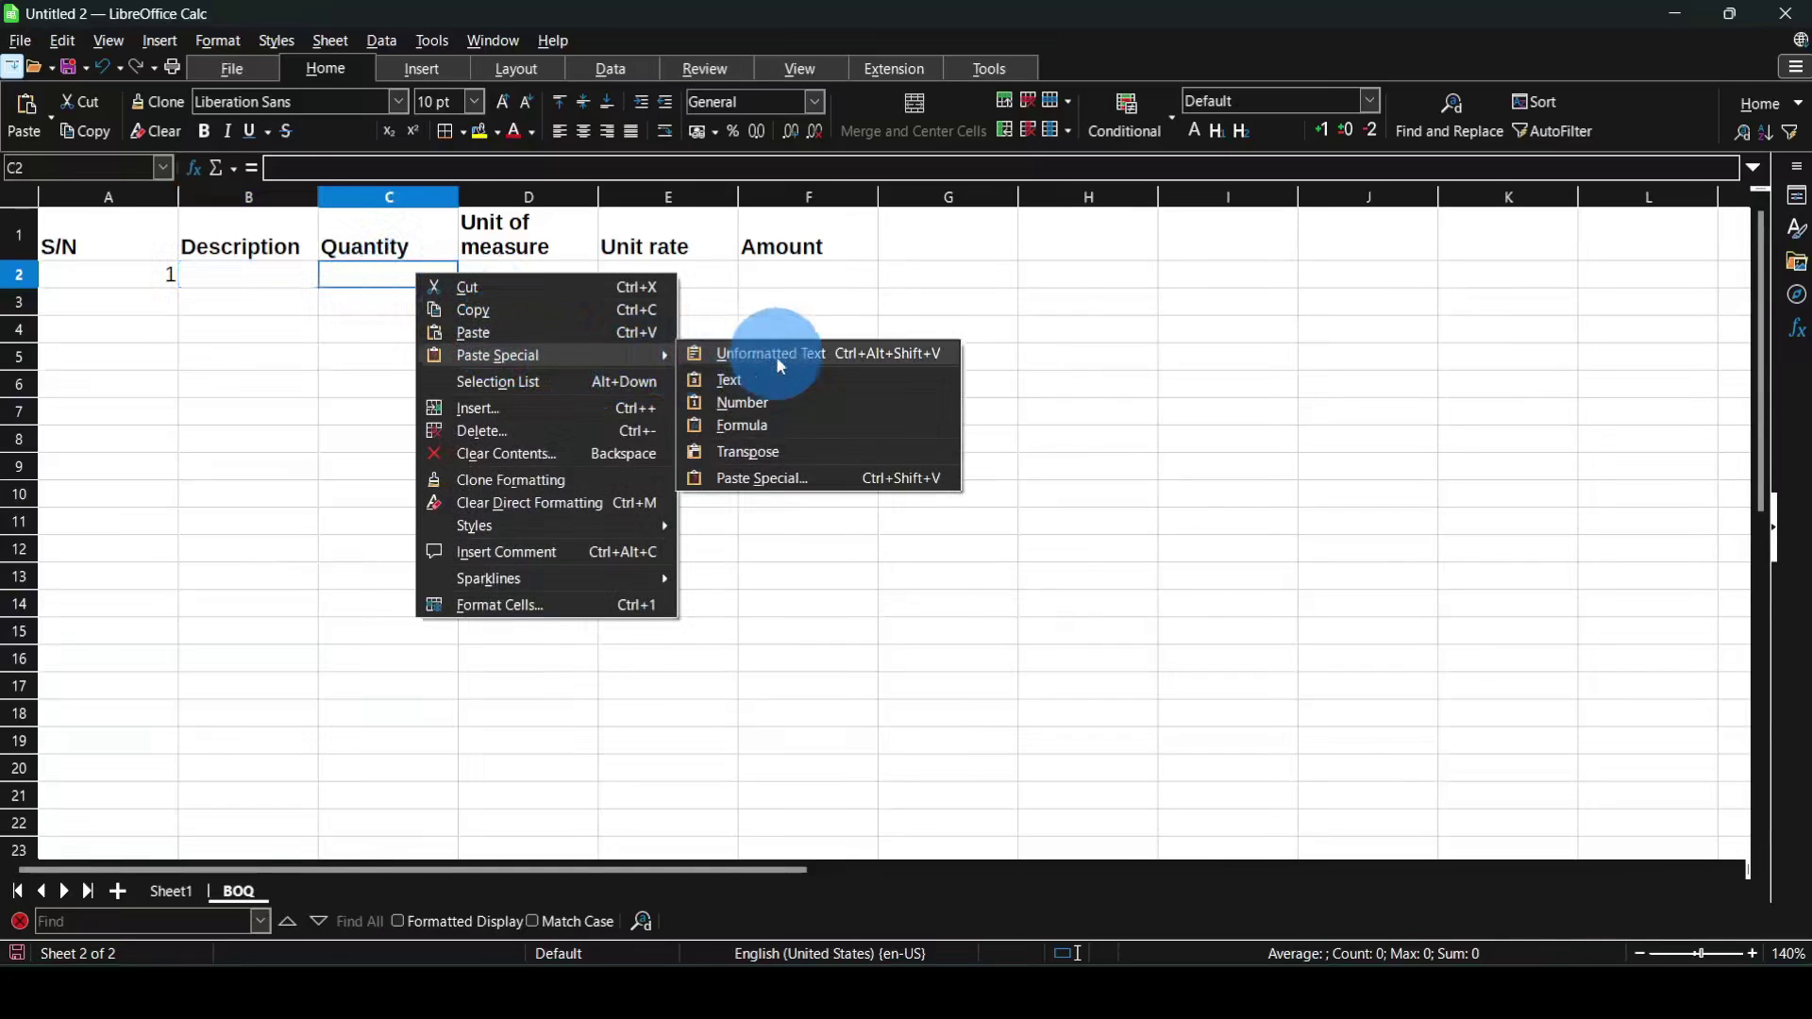
click(762, 403)
- Enter m as the unit of measure in cell D2
click(500, 283)
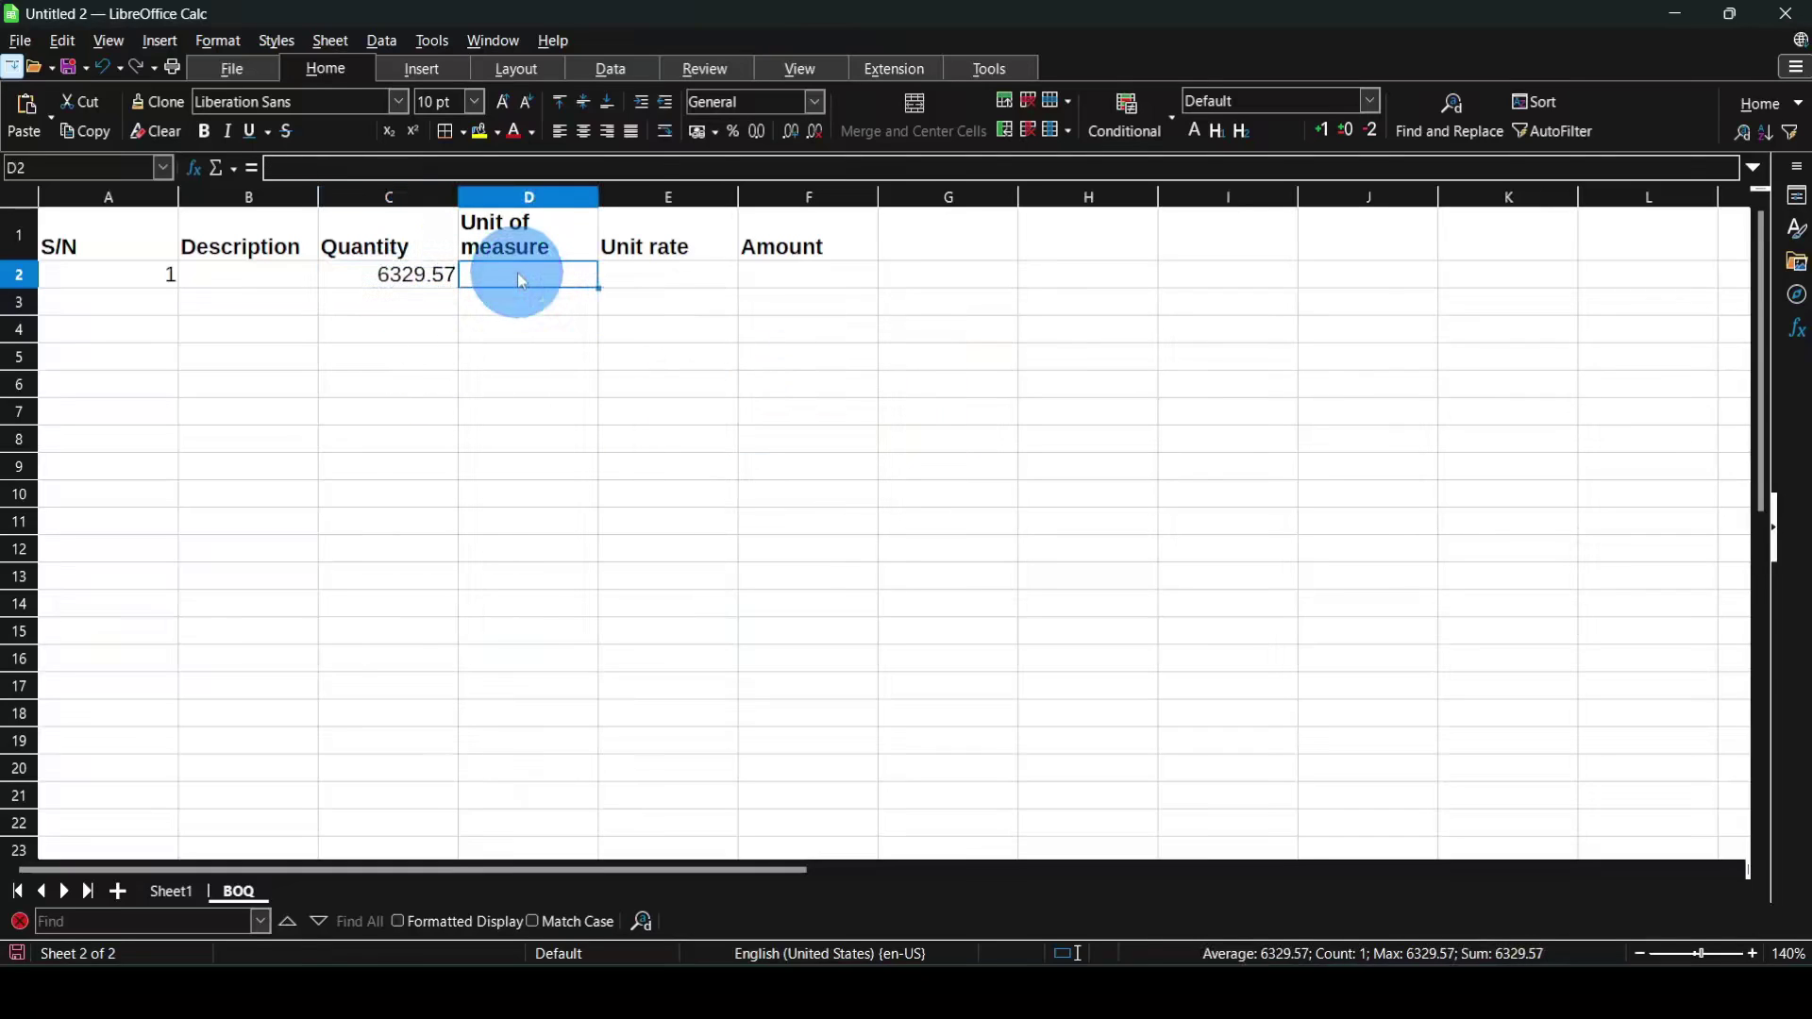
text(m)
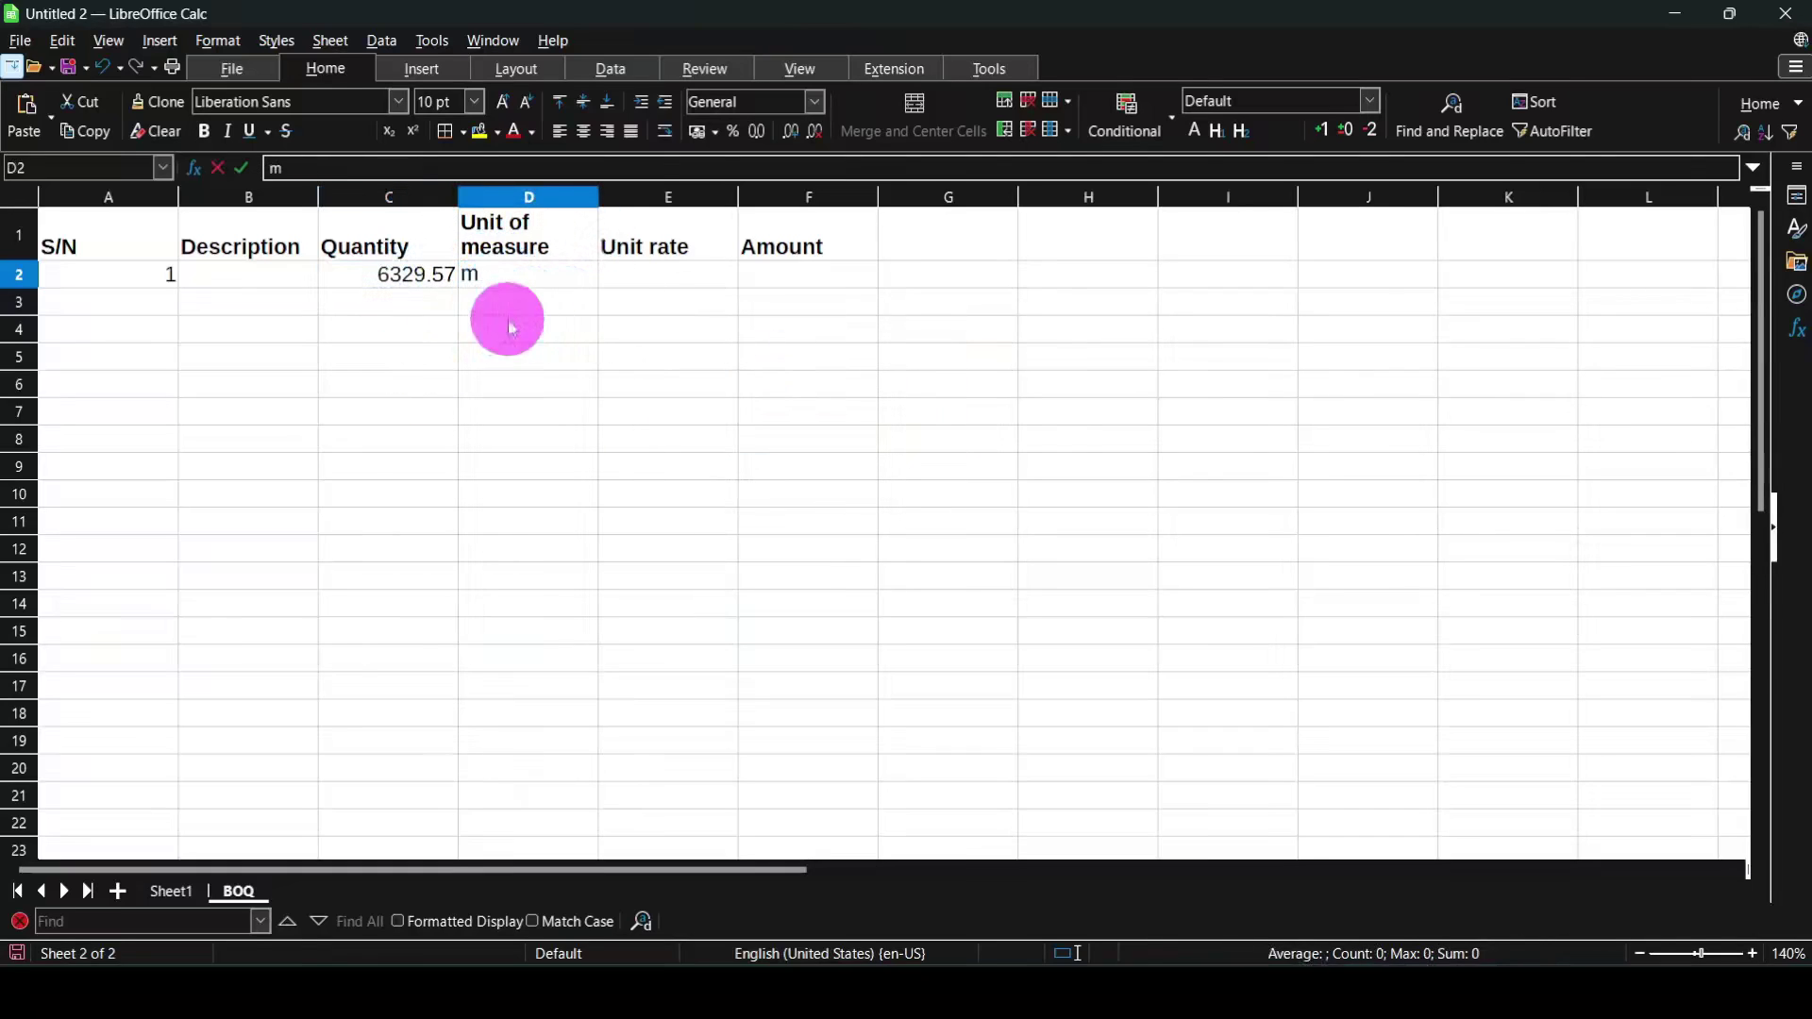
key(Return)
- Check the filtered pipe diameter on Sheet1 and enter the description HDPE PE100, OD75mm, PN10 in cell B2 of the BOQ sheet
click(256, 285)
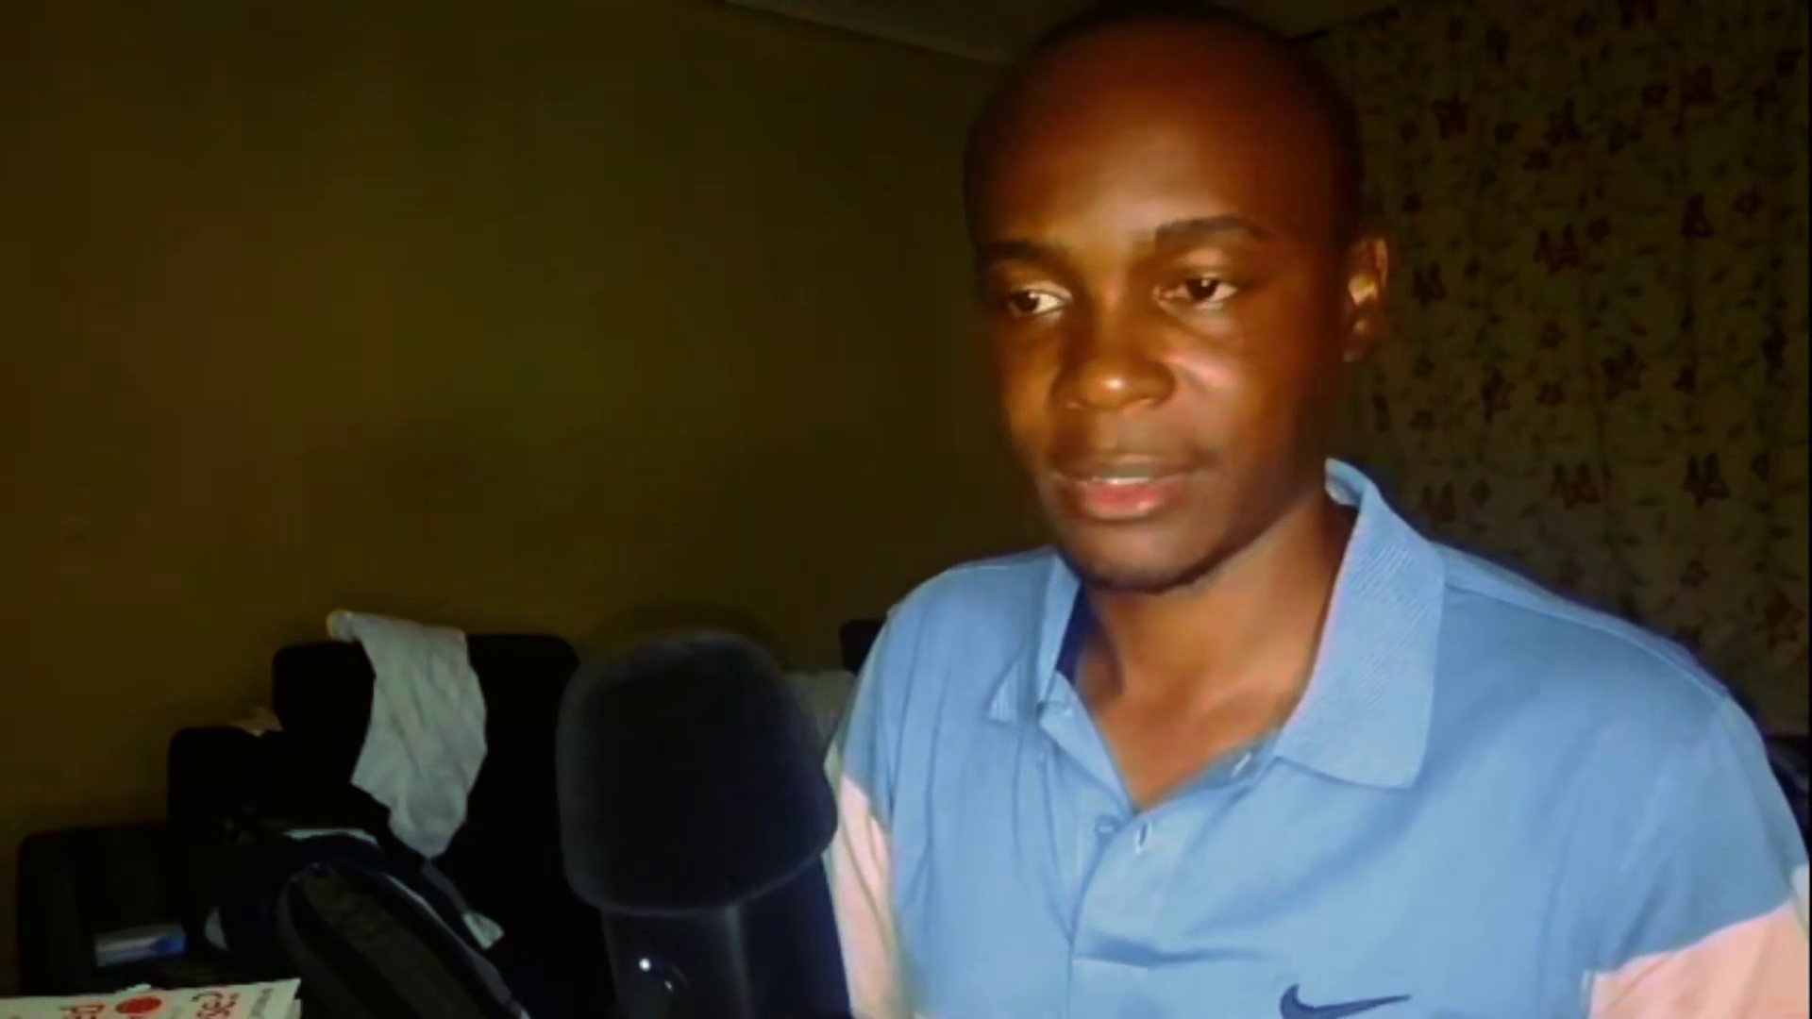
click(343, 384)
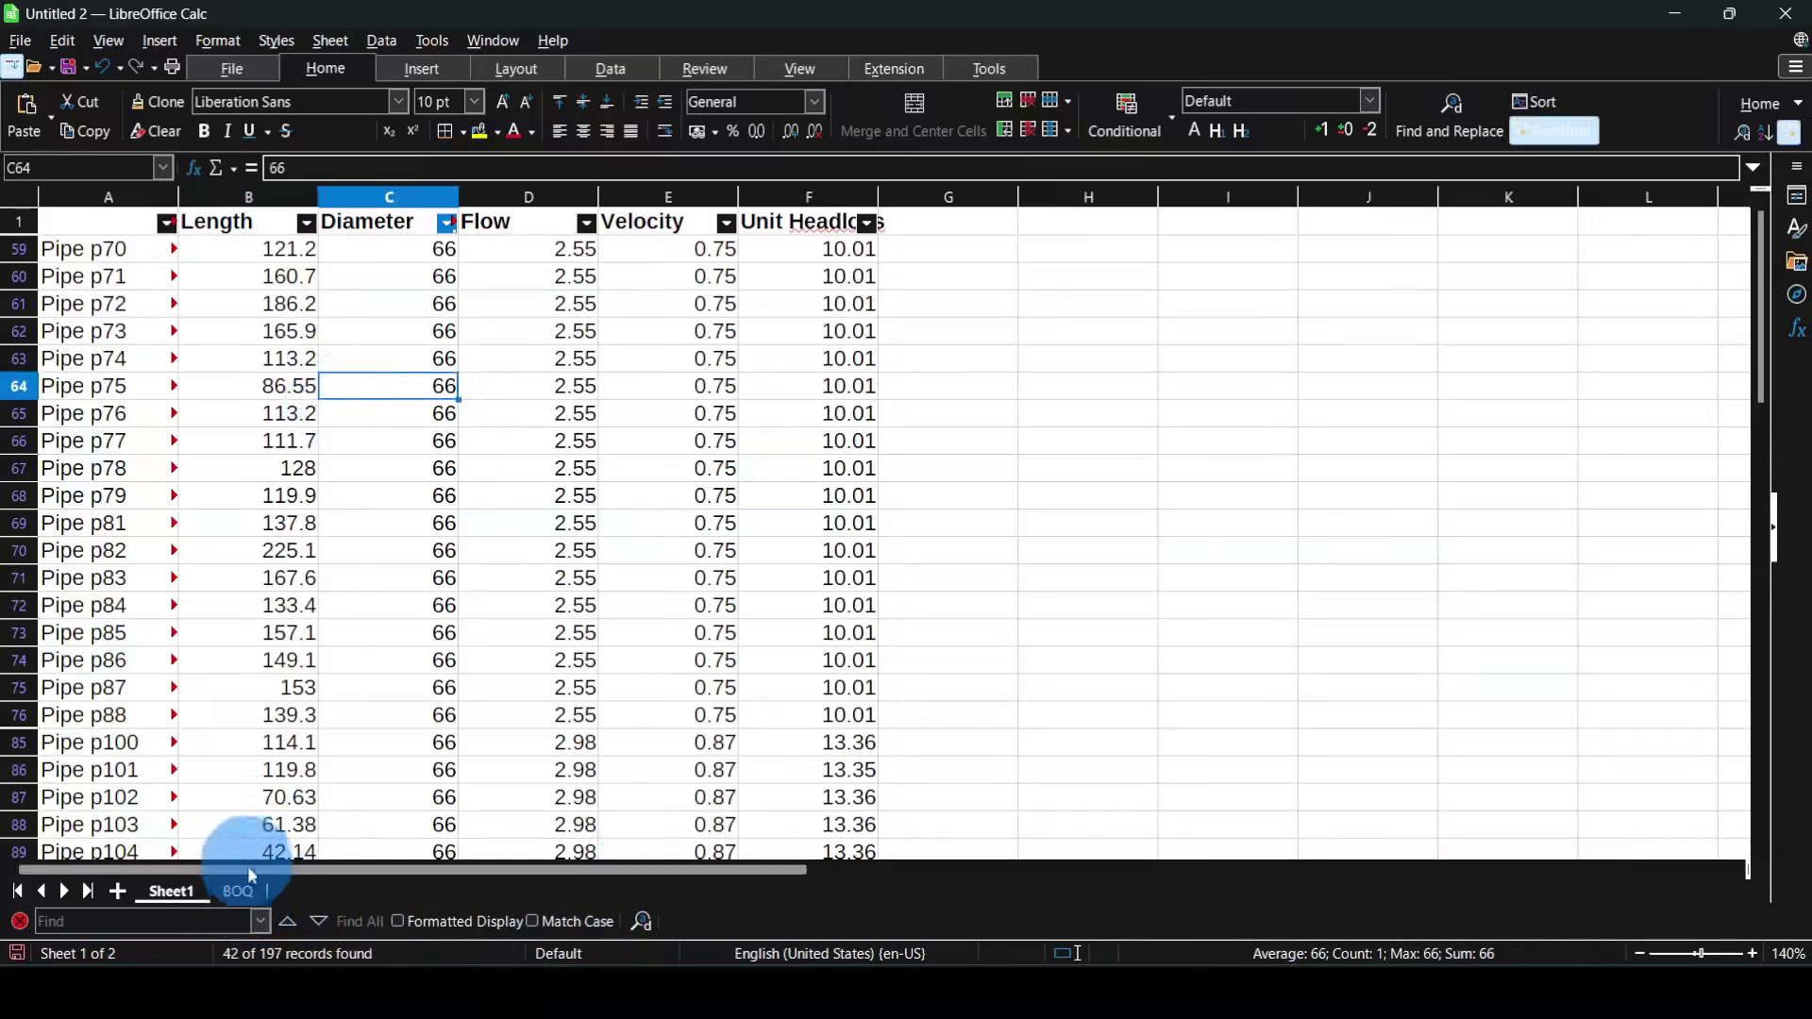
click(236, 889)
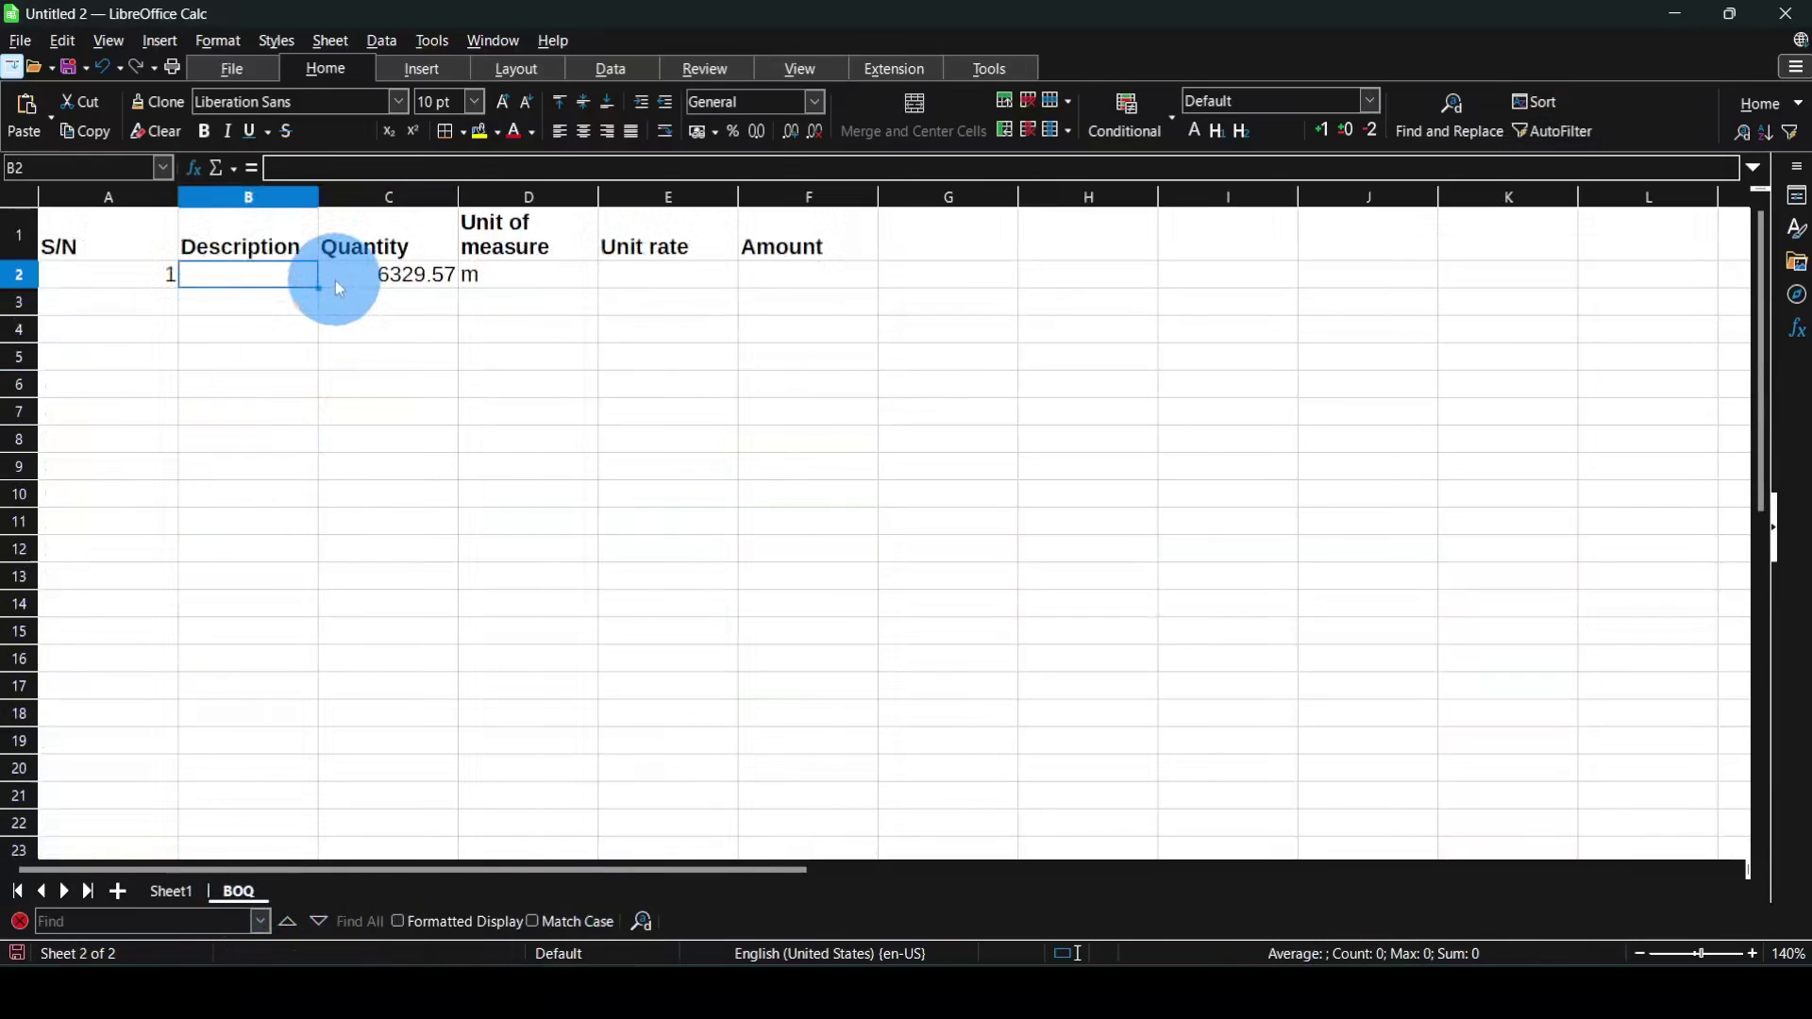
text(HDPE)
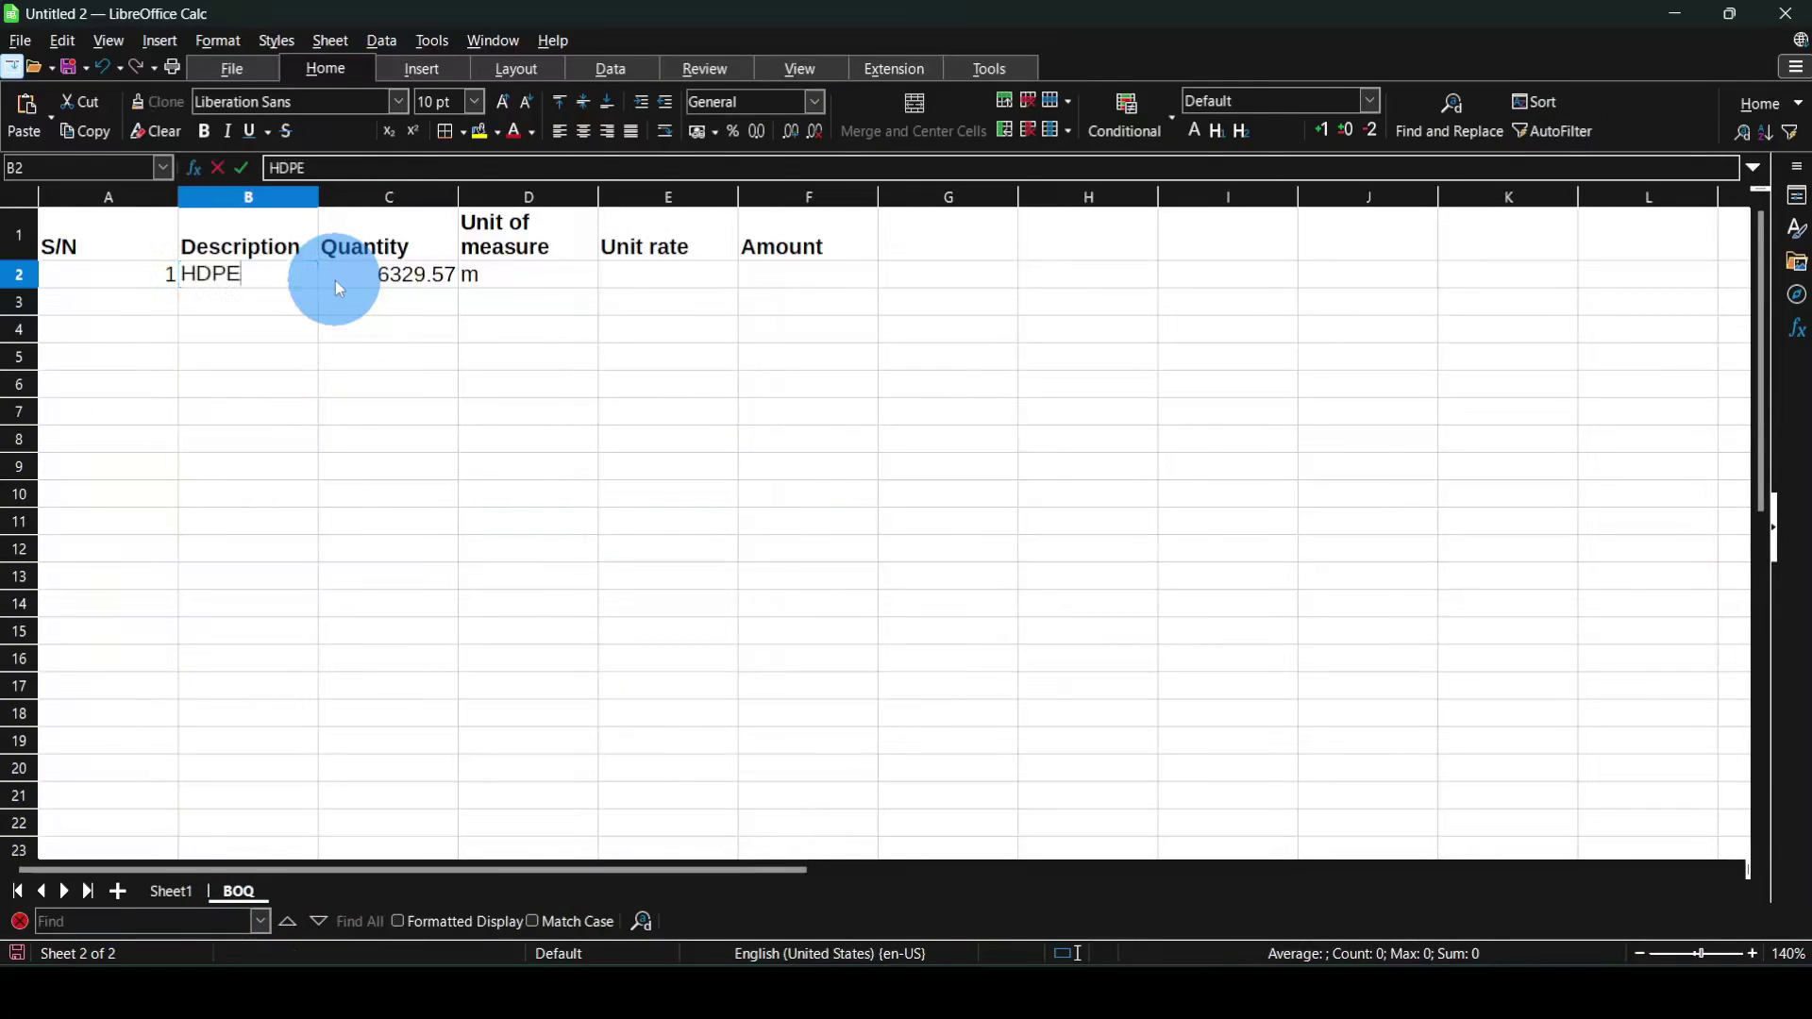
text( PE100,)
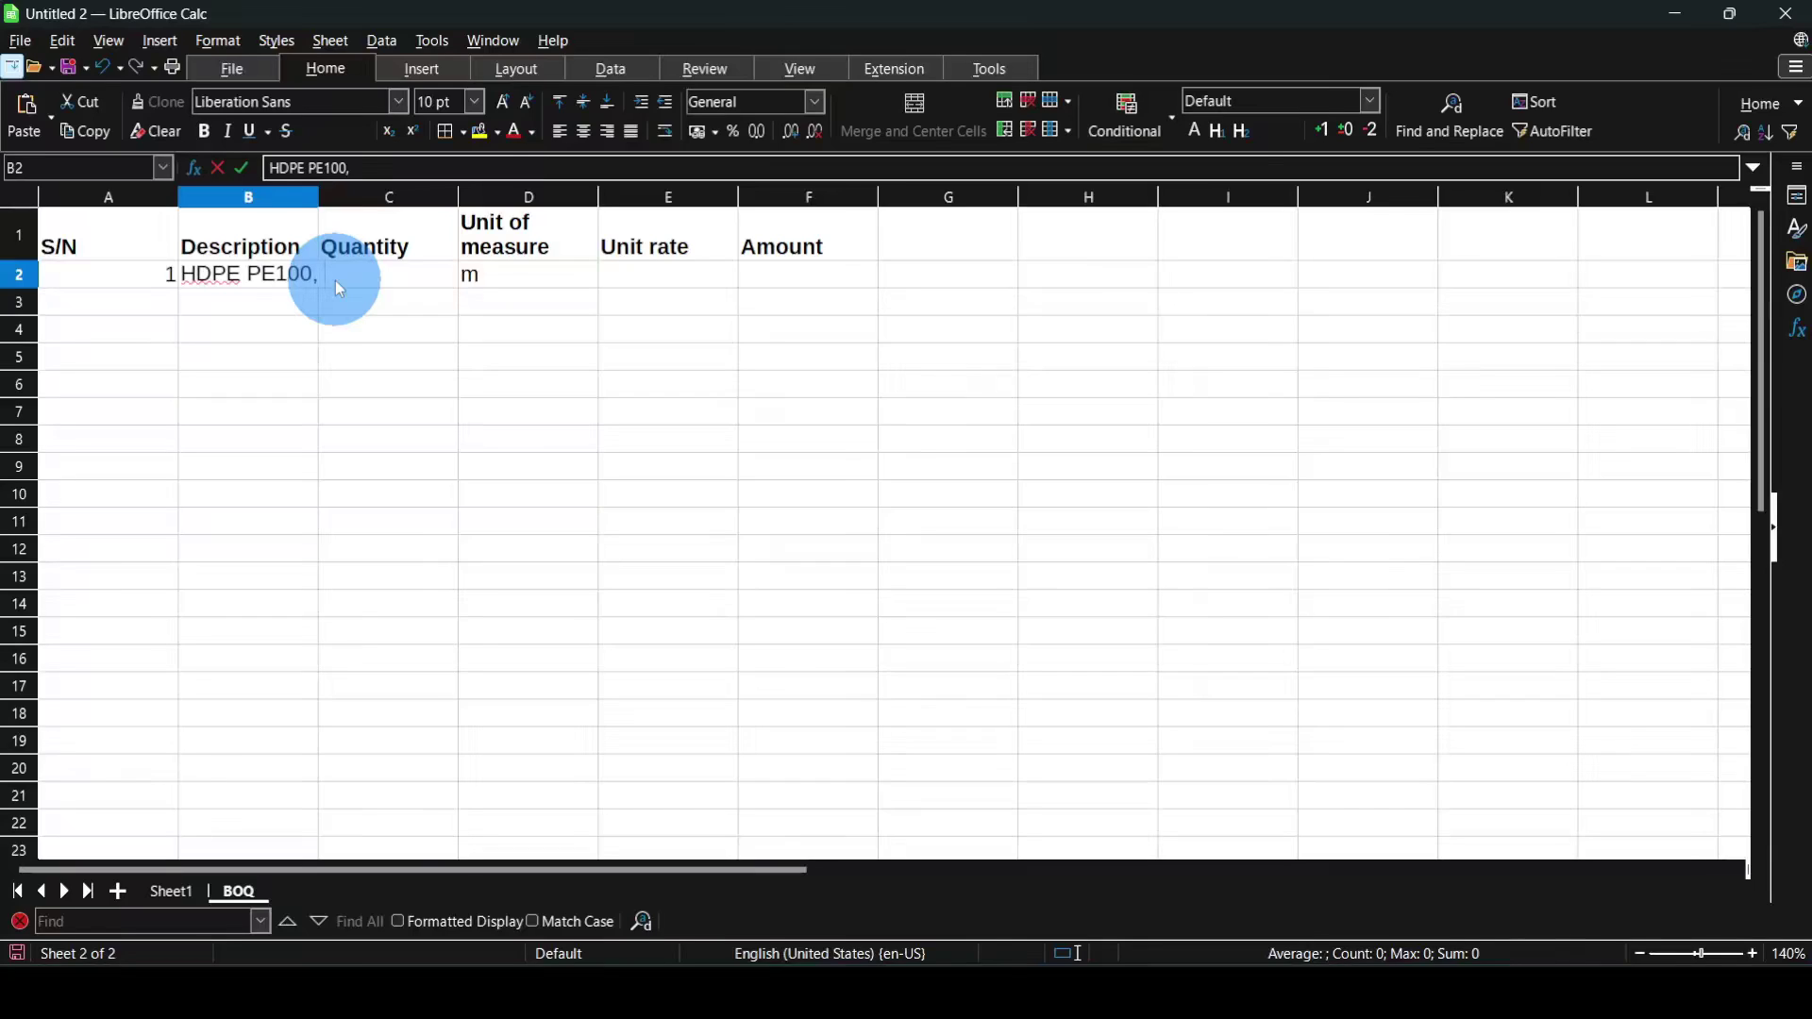
text(OD75mm)
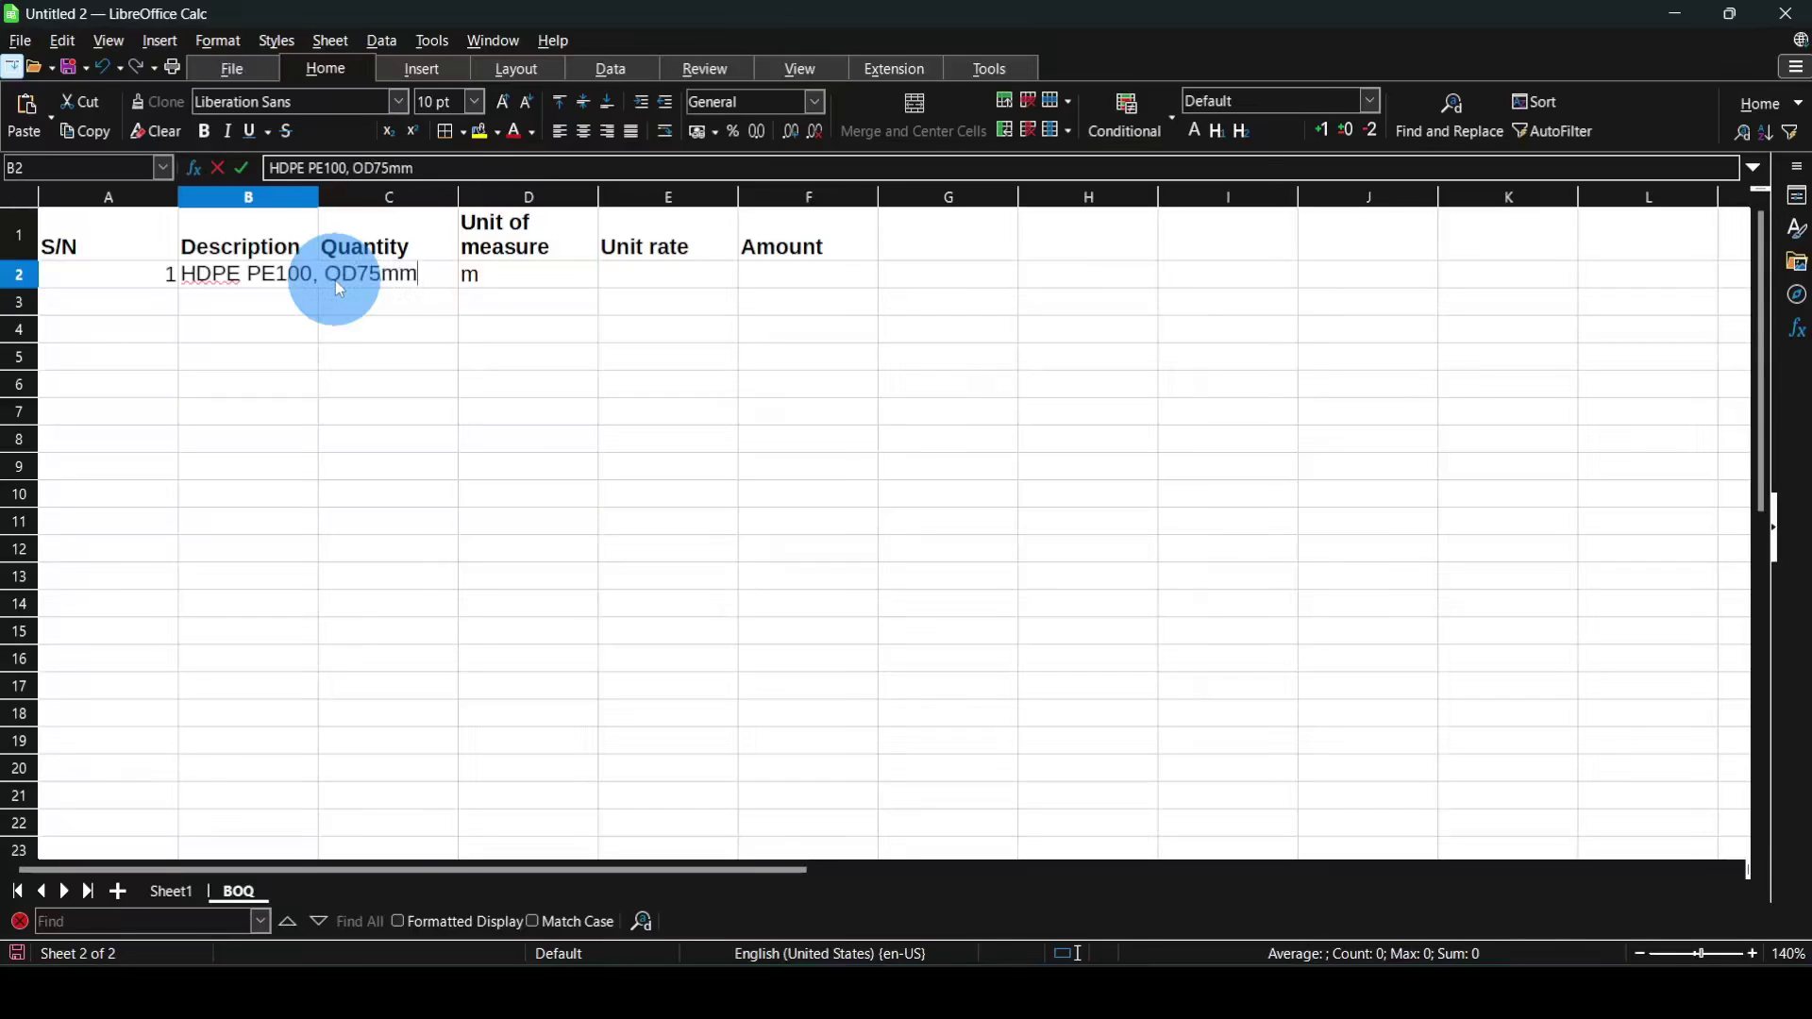
text(, PN)
text(10)
key(Return)
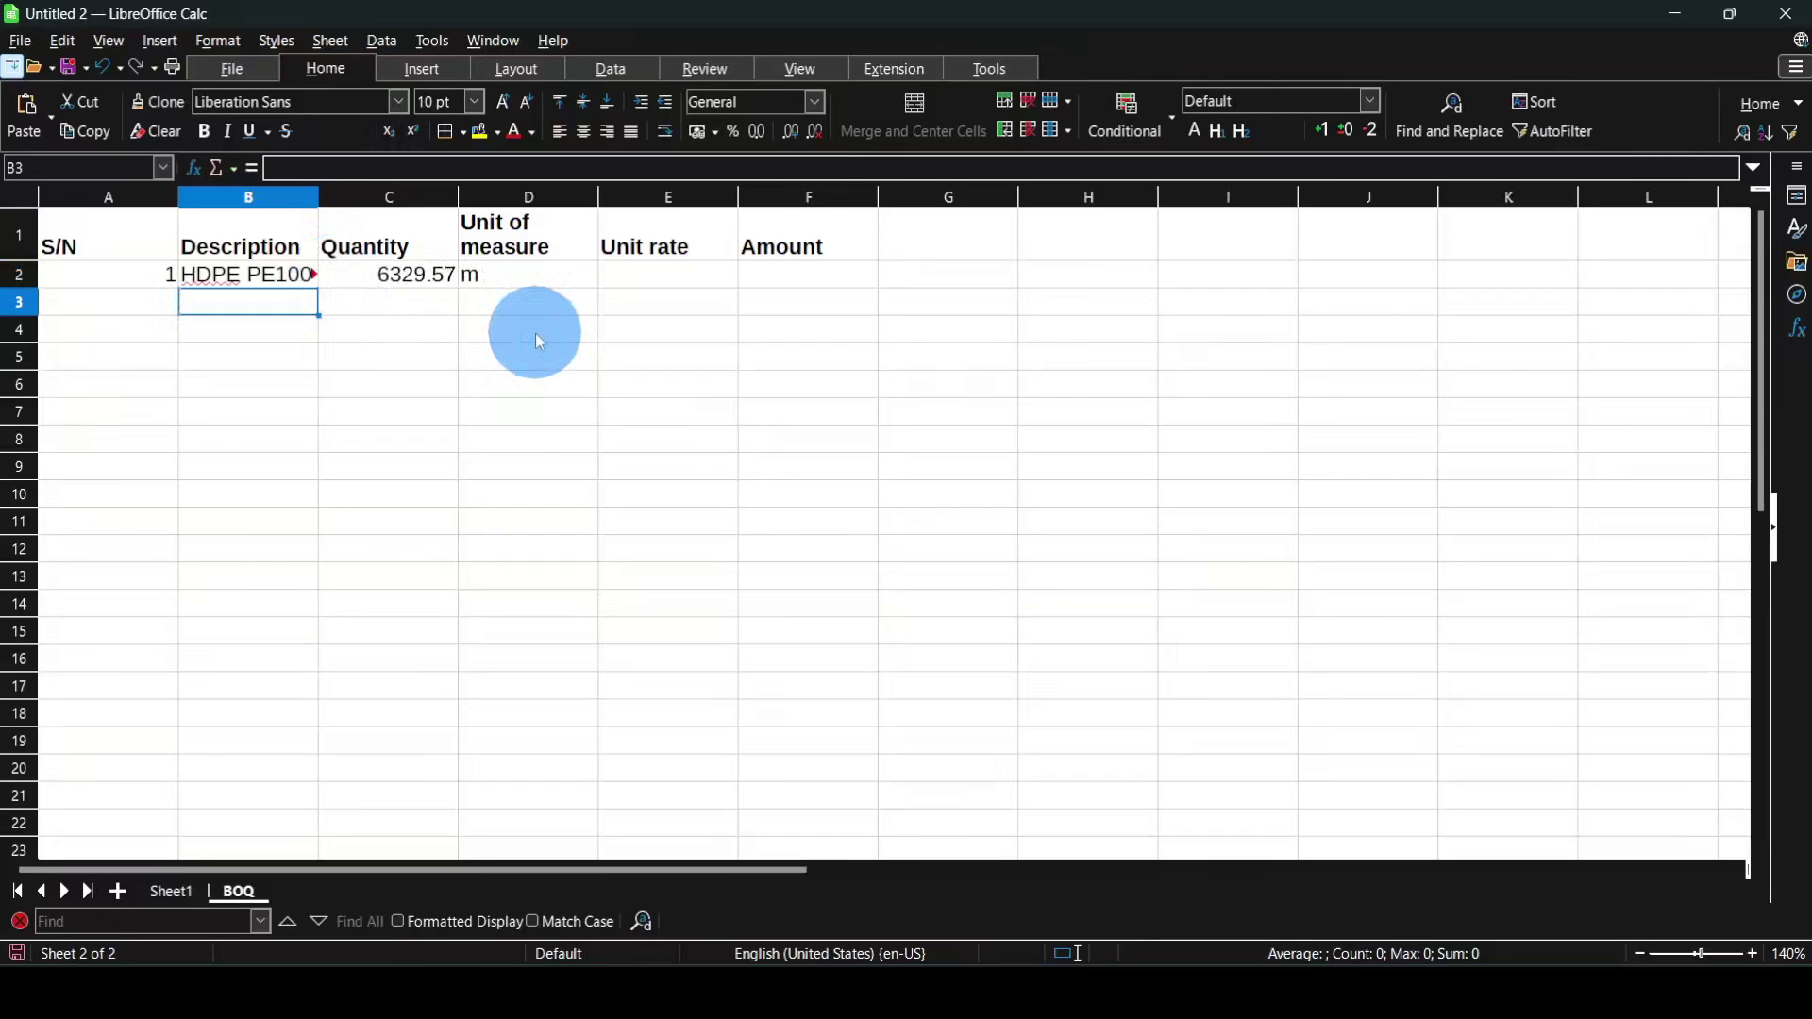
- Widen the Description column to about twice its width and wrap the text in cell B2
click(273, 281)
click(388, 279)
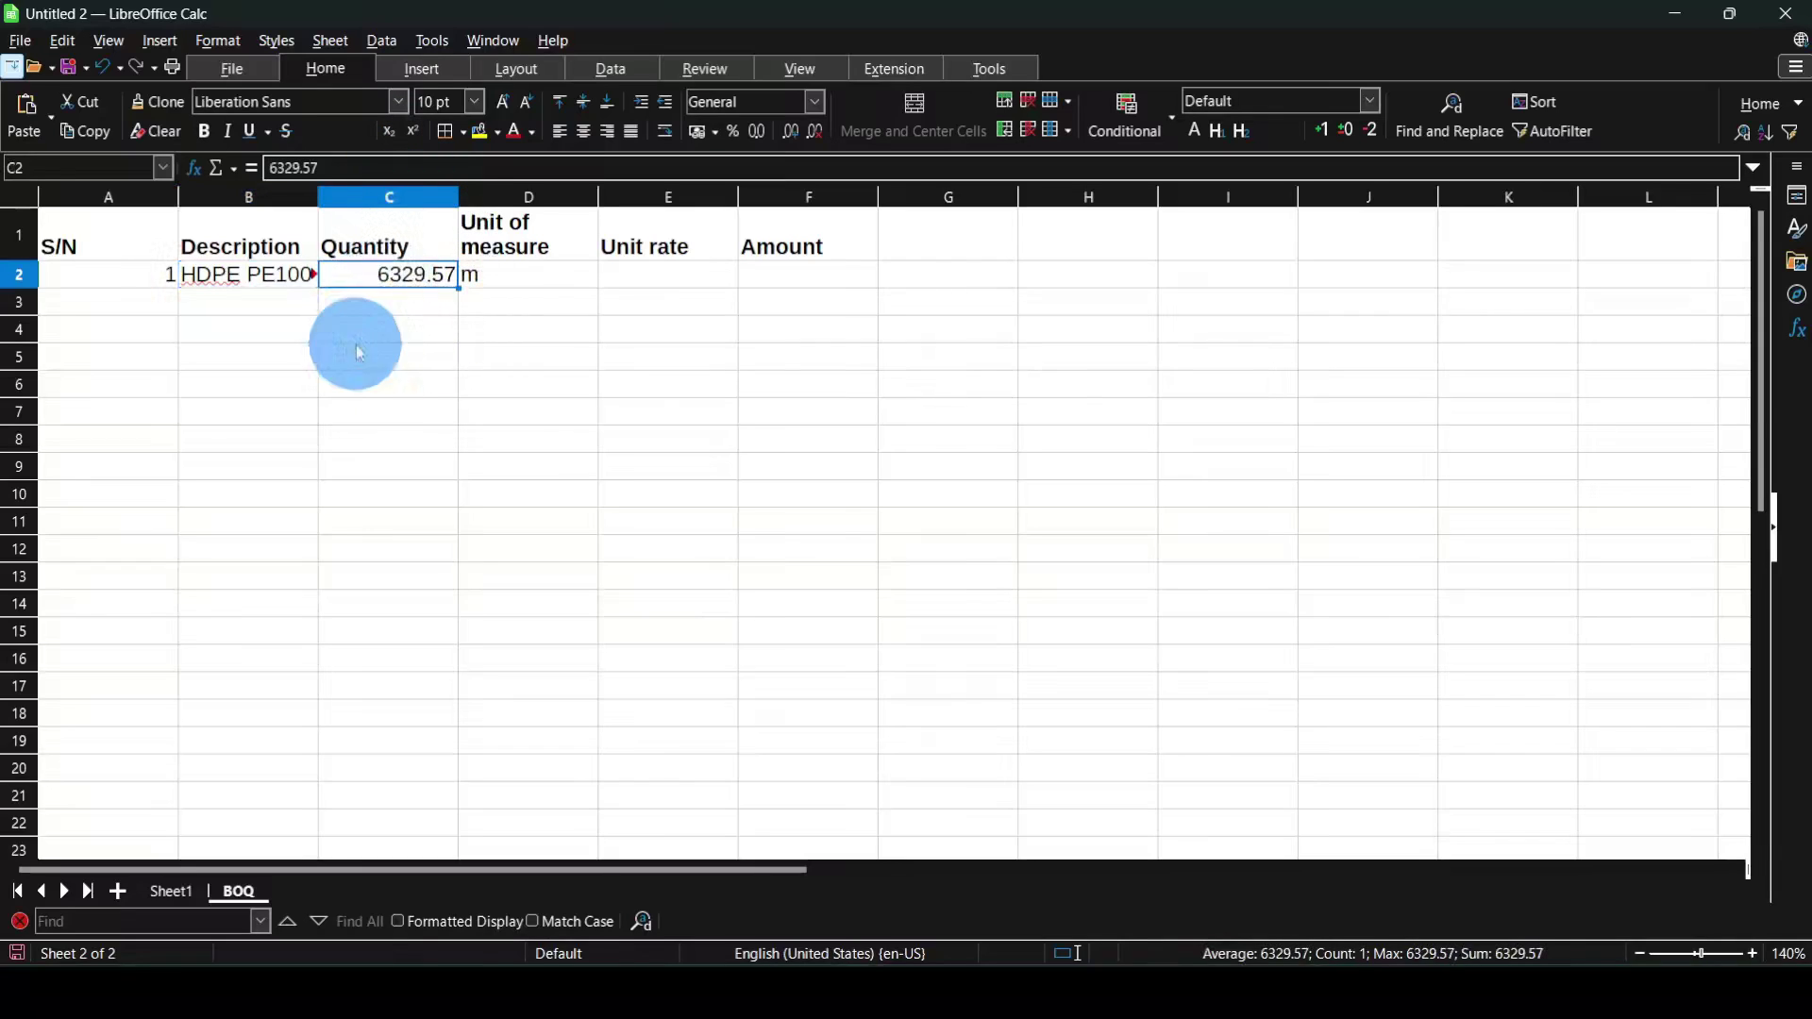
click(528, 281)
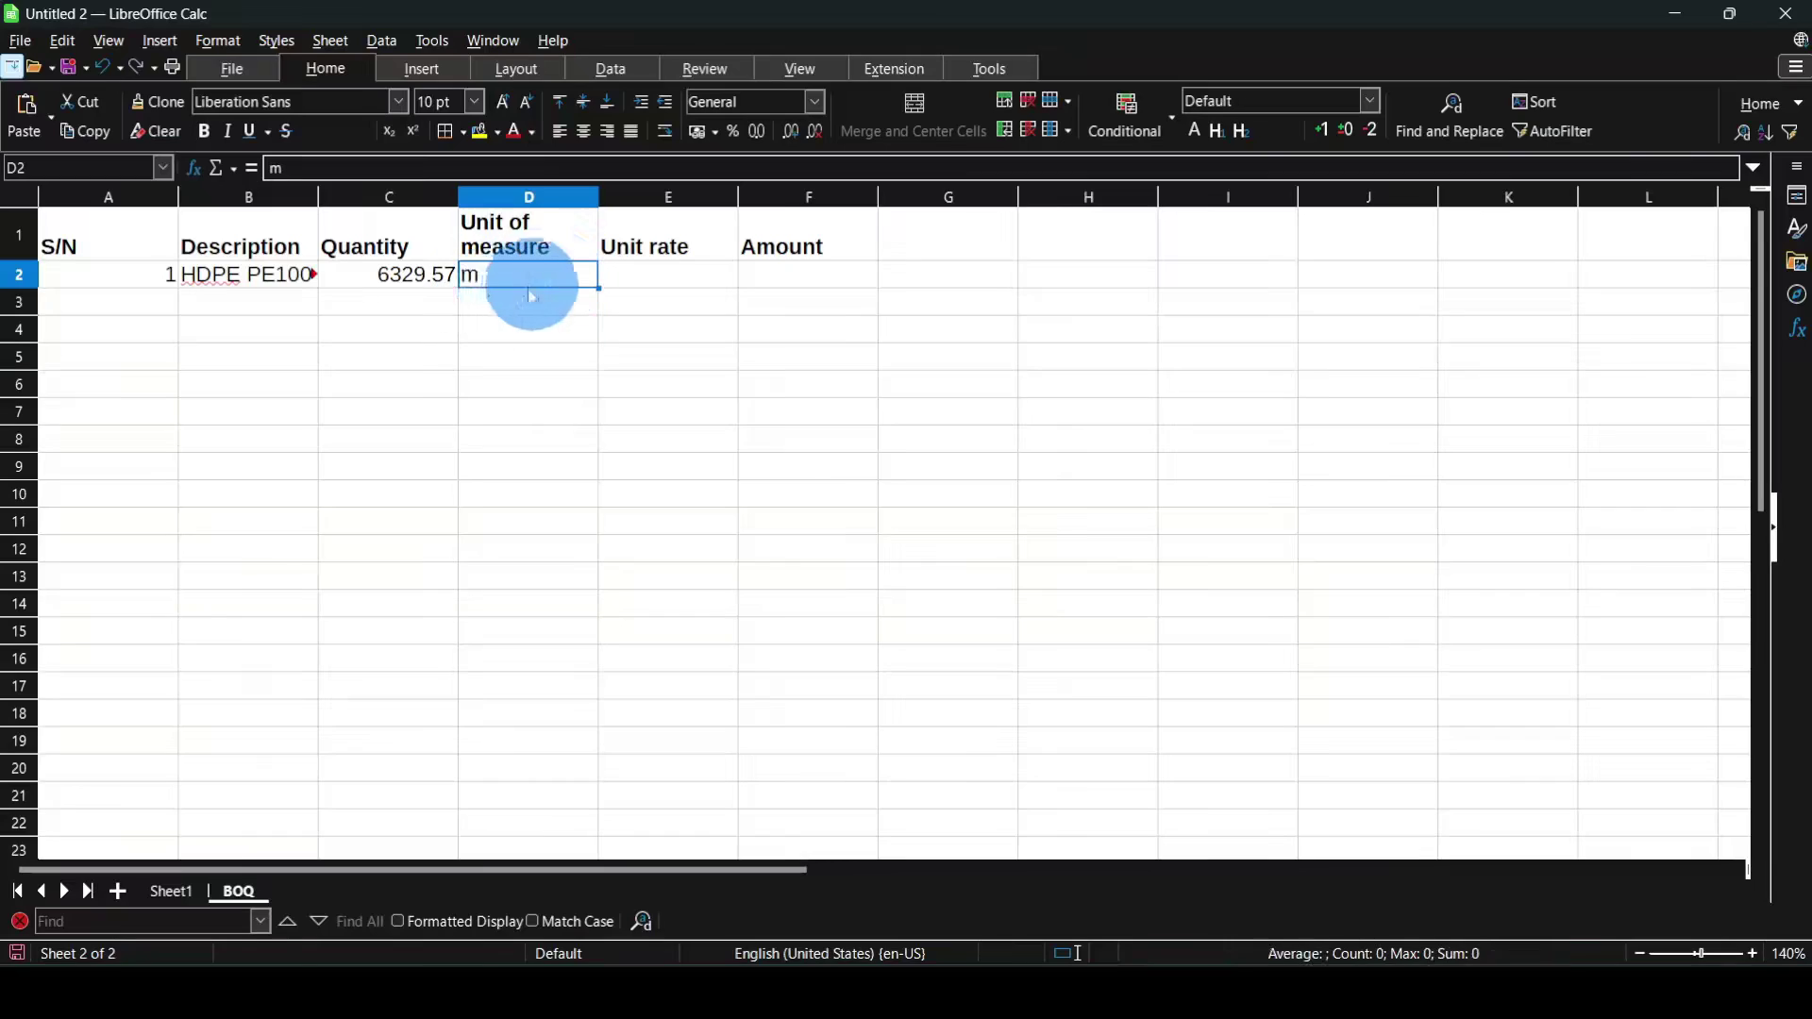
click(667, 282)
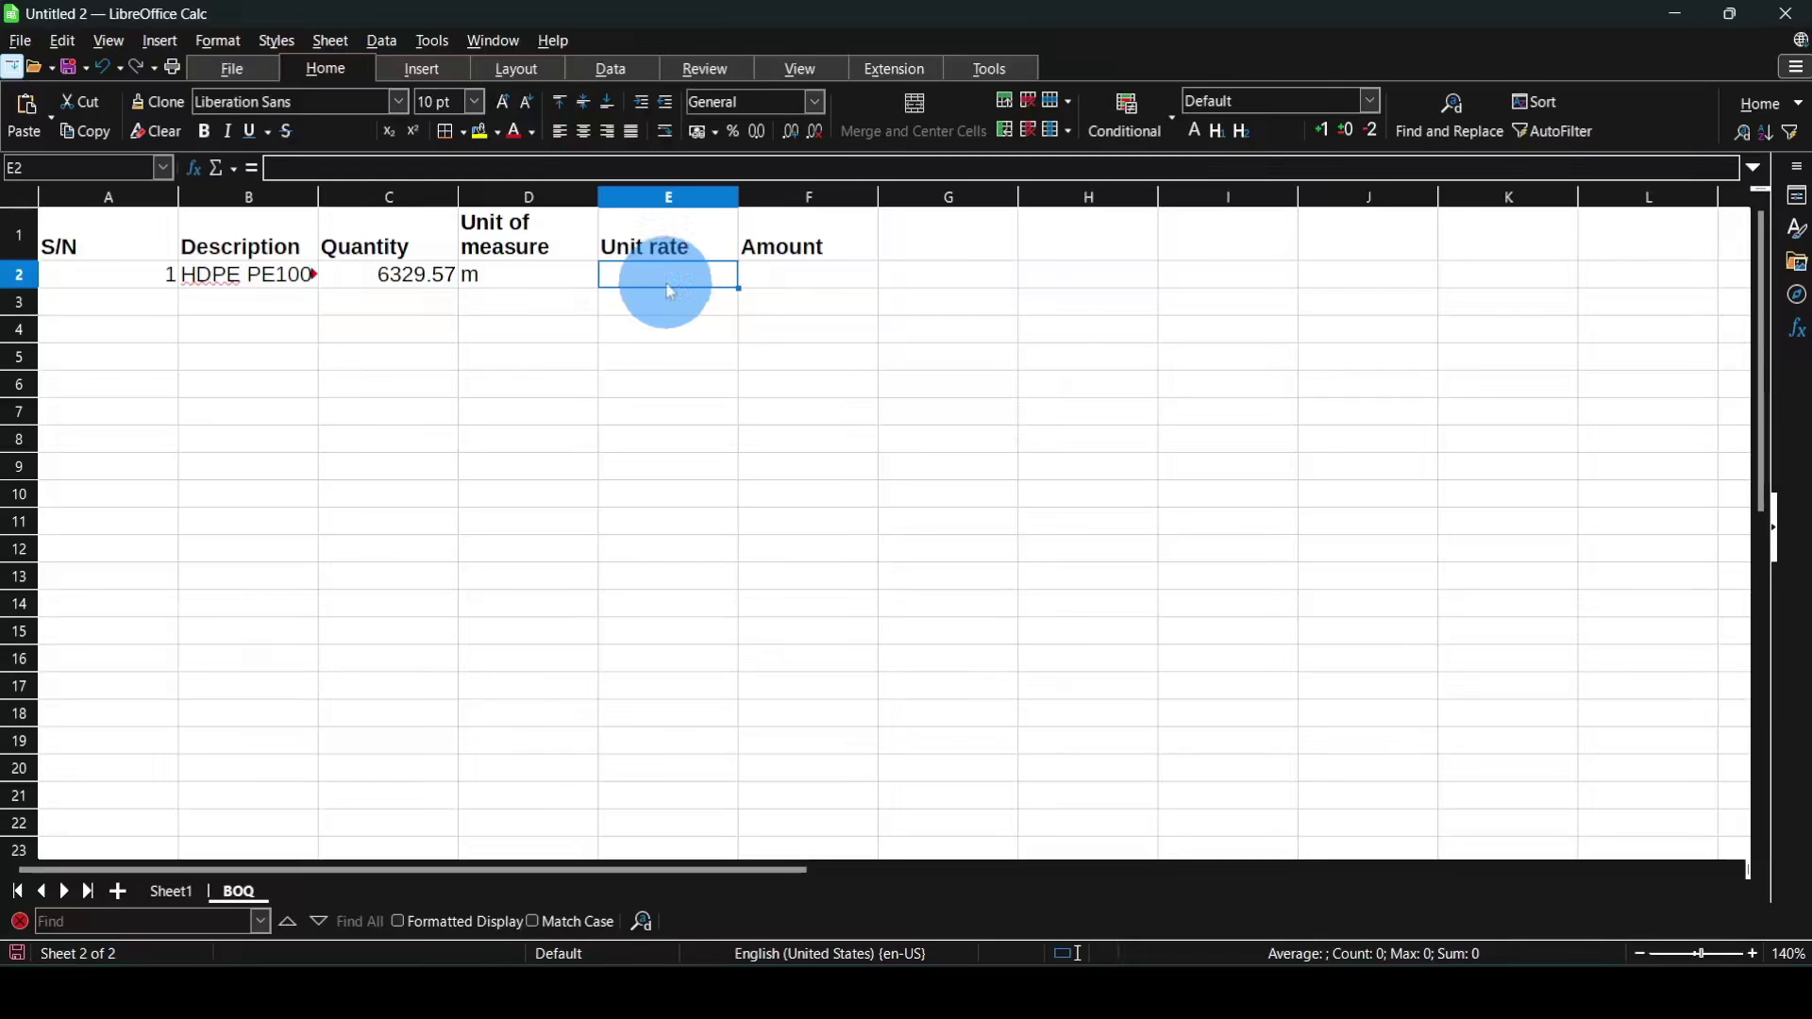
click(283, 282)
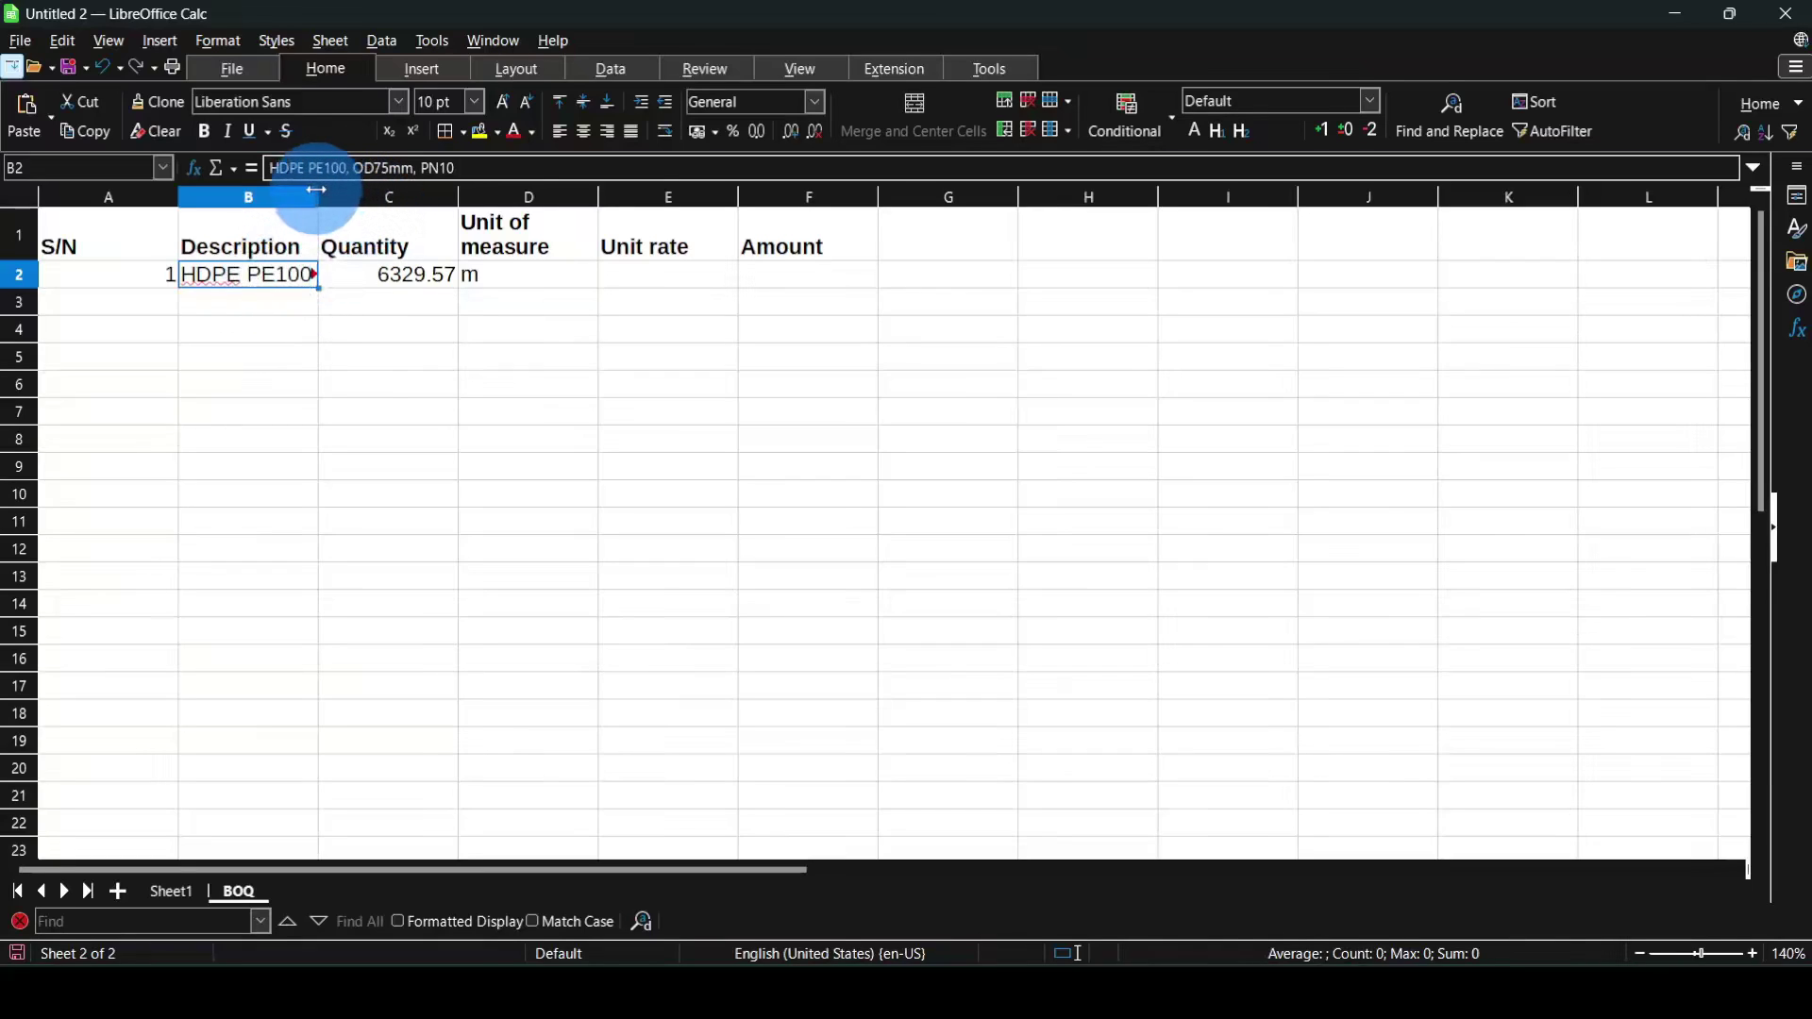
drag(321, 194, 453, 192)
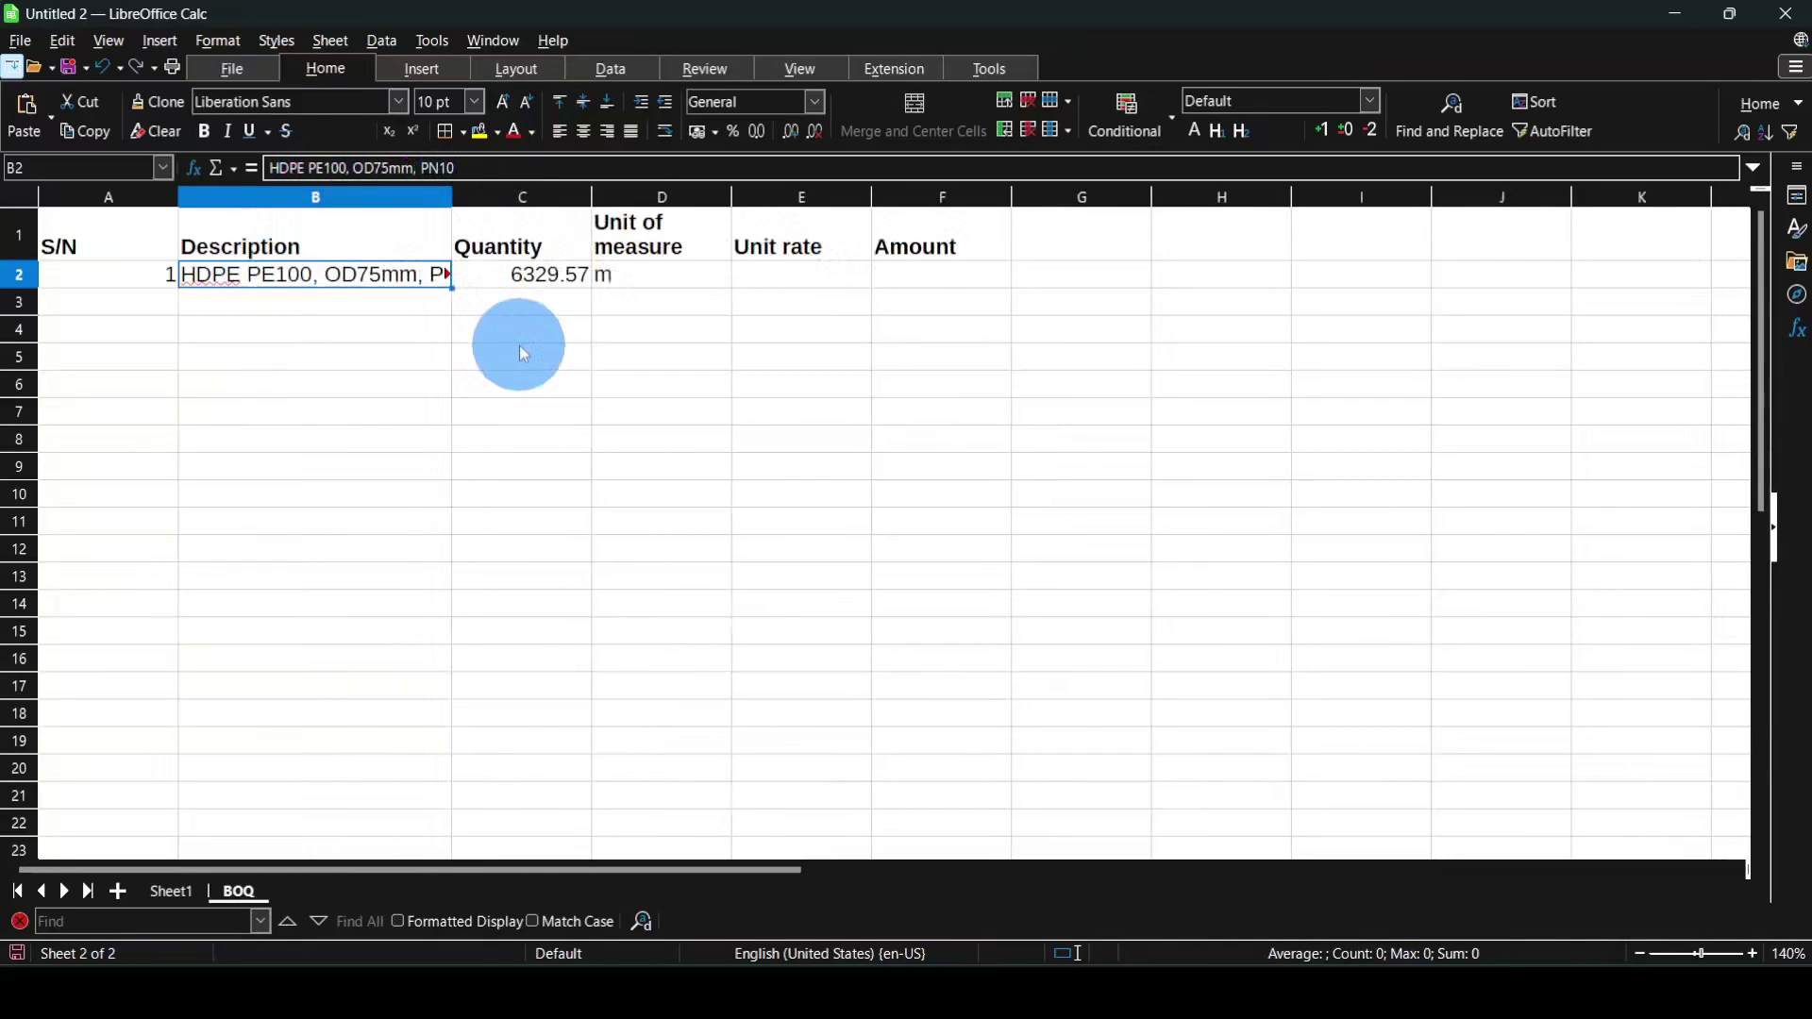
click(676, 138)
- Enter a unit rate of 8000 in cell E2
click(760, 285)
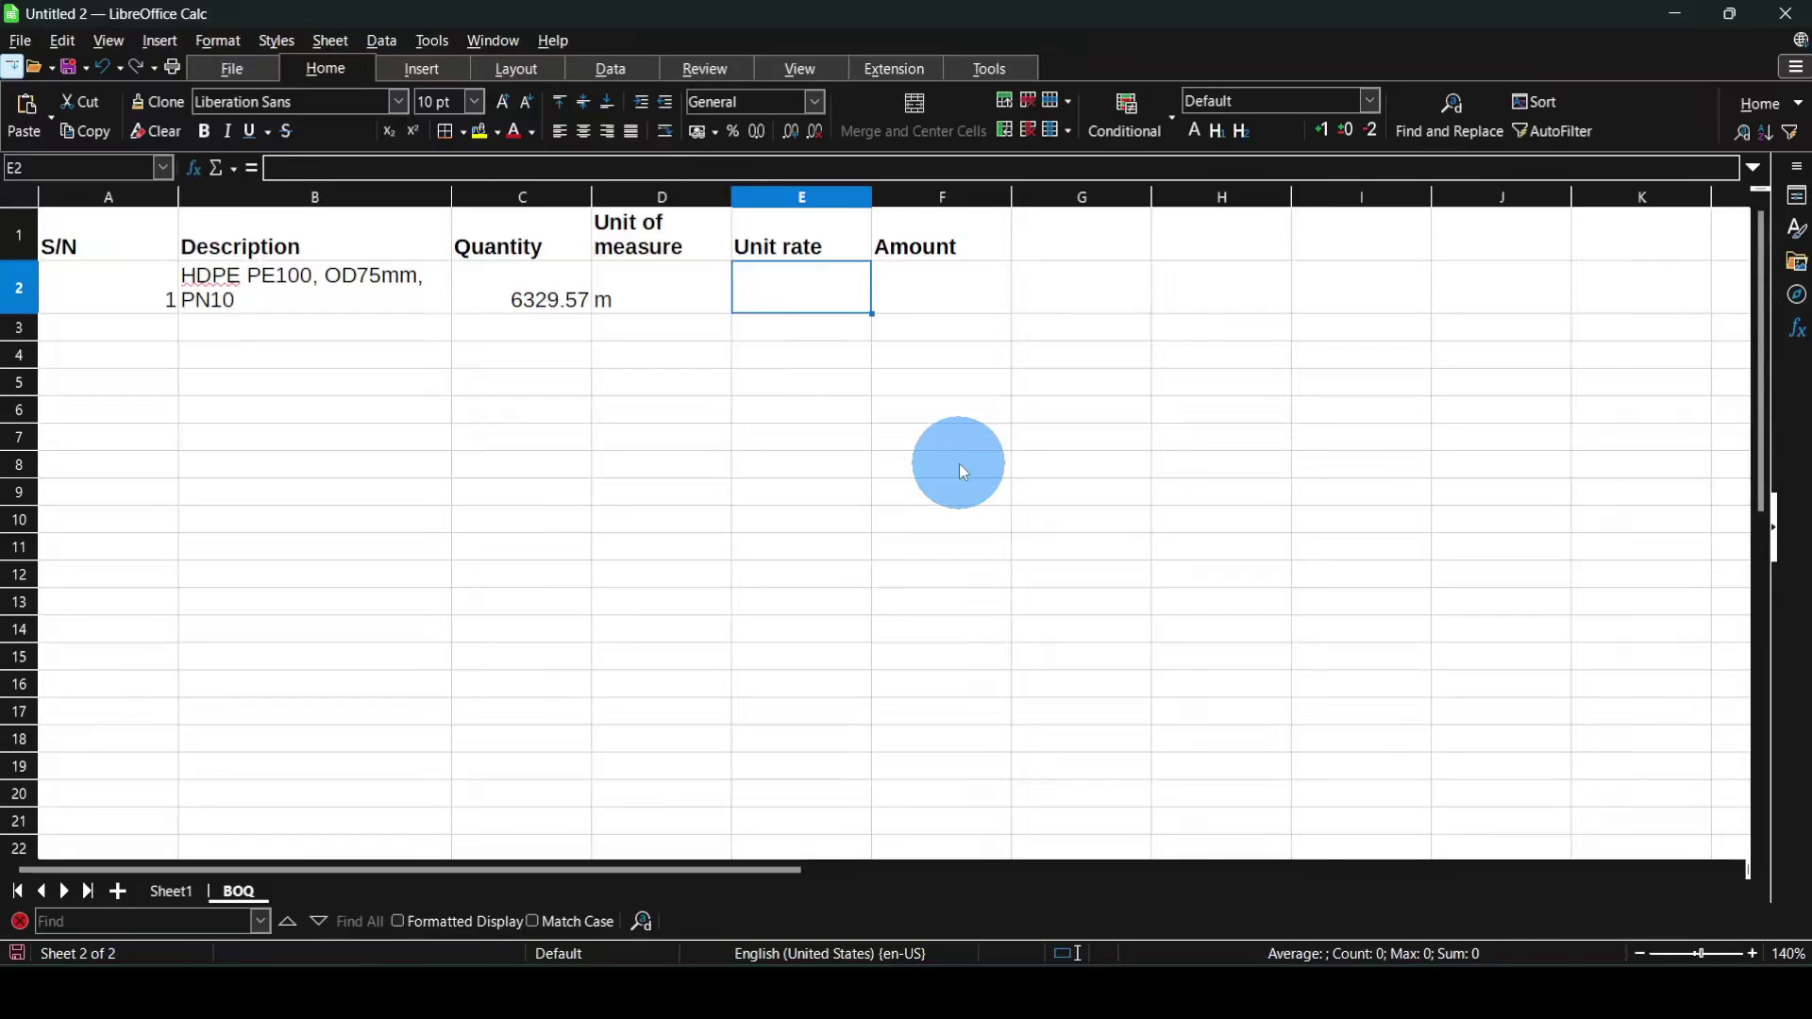
text(8000)
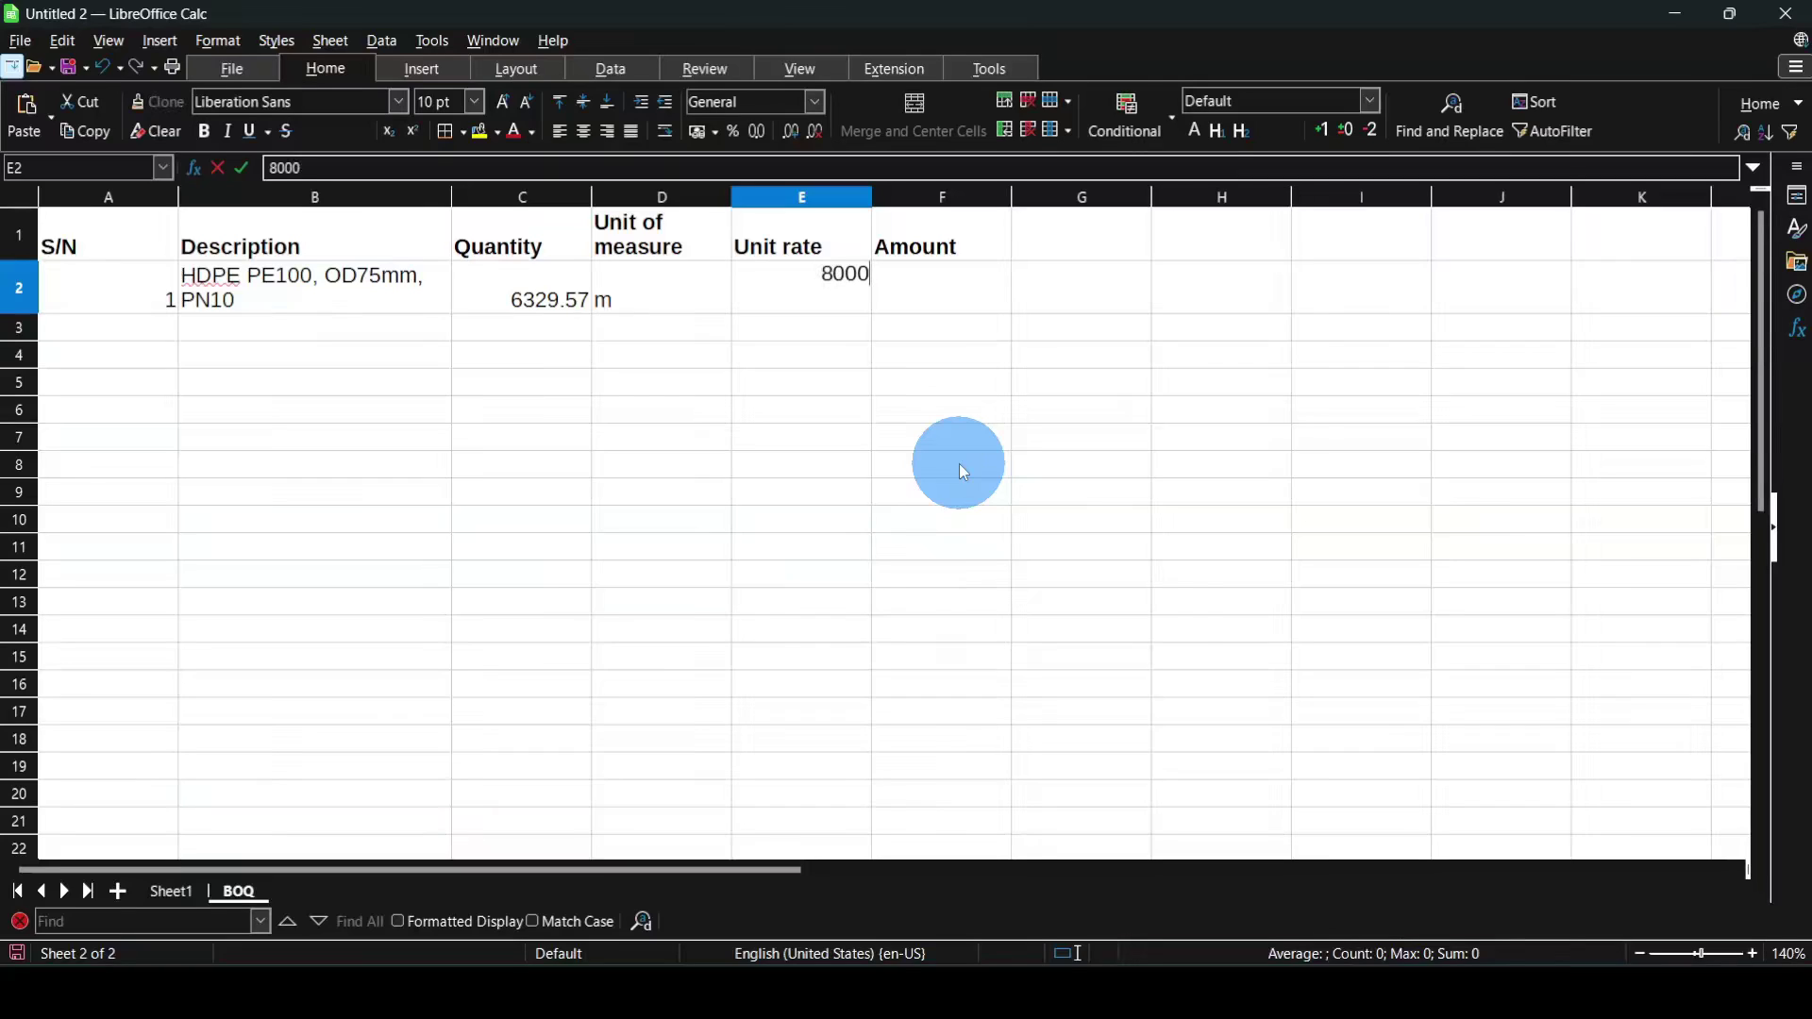
key(Return)
- Calculate the amount in cell F2 by multiplying unit rate by quantity with the formula =E2*C2
key(Up)
key(Right)
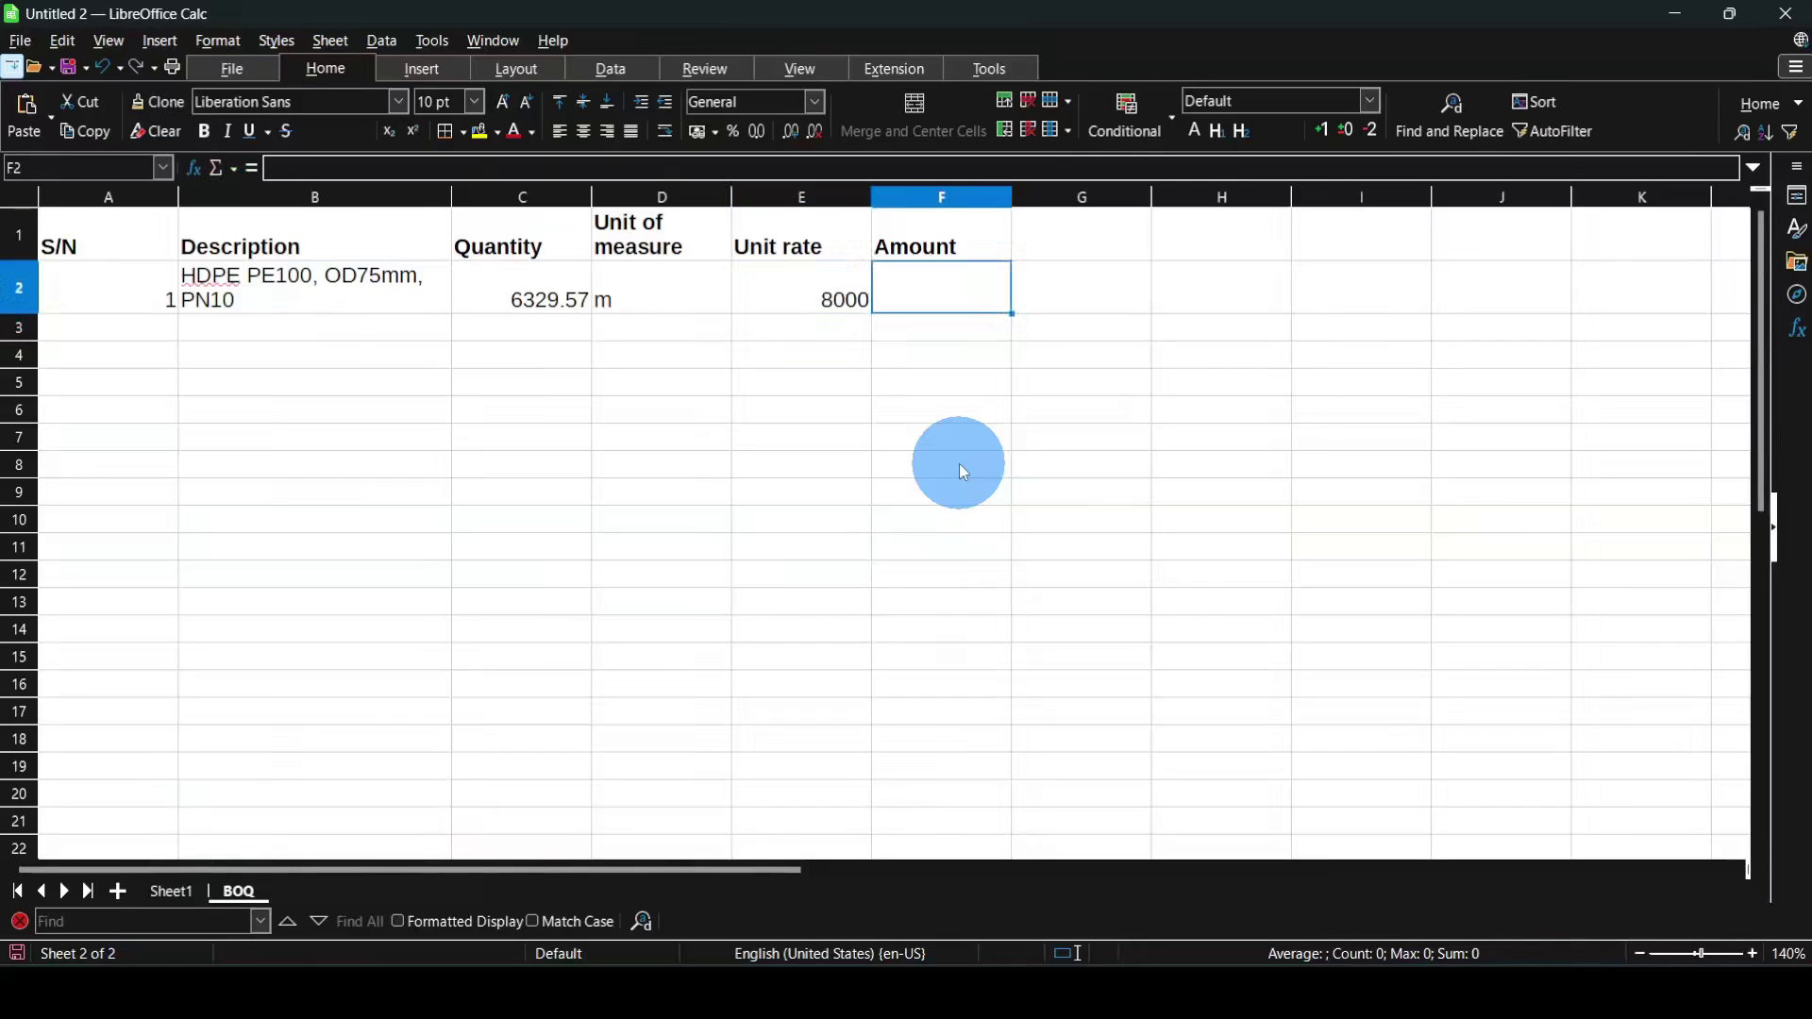
text(=)
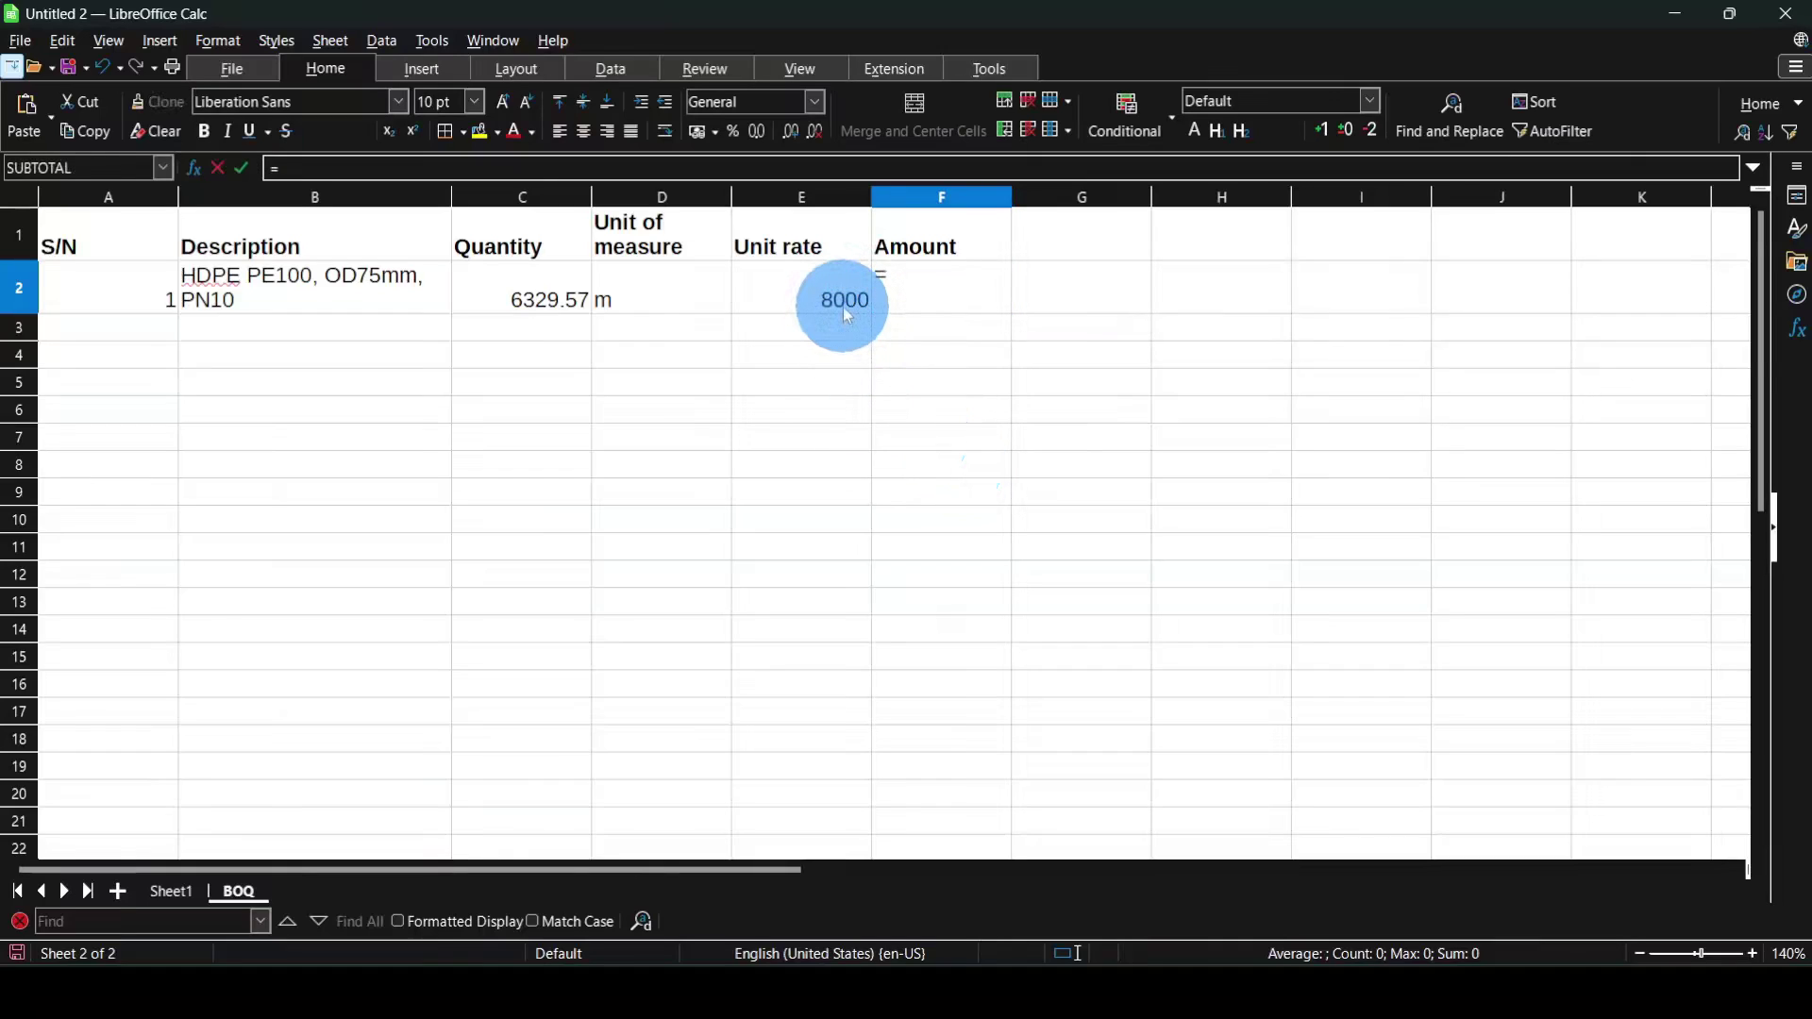
click(841, 302)
text(*)
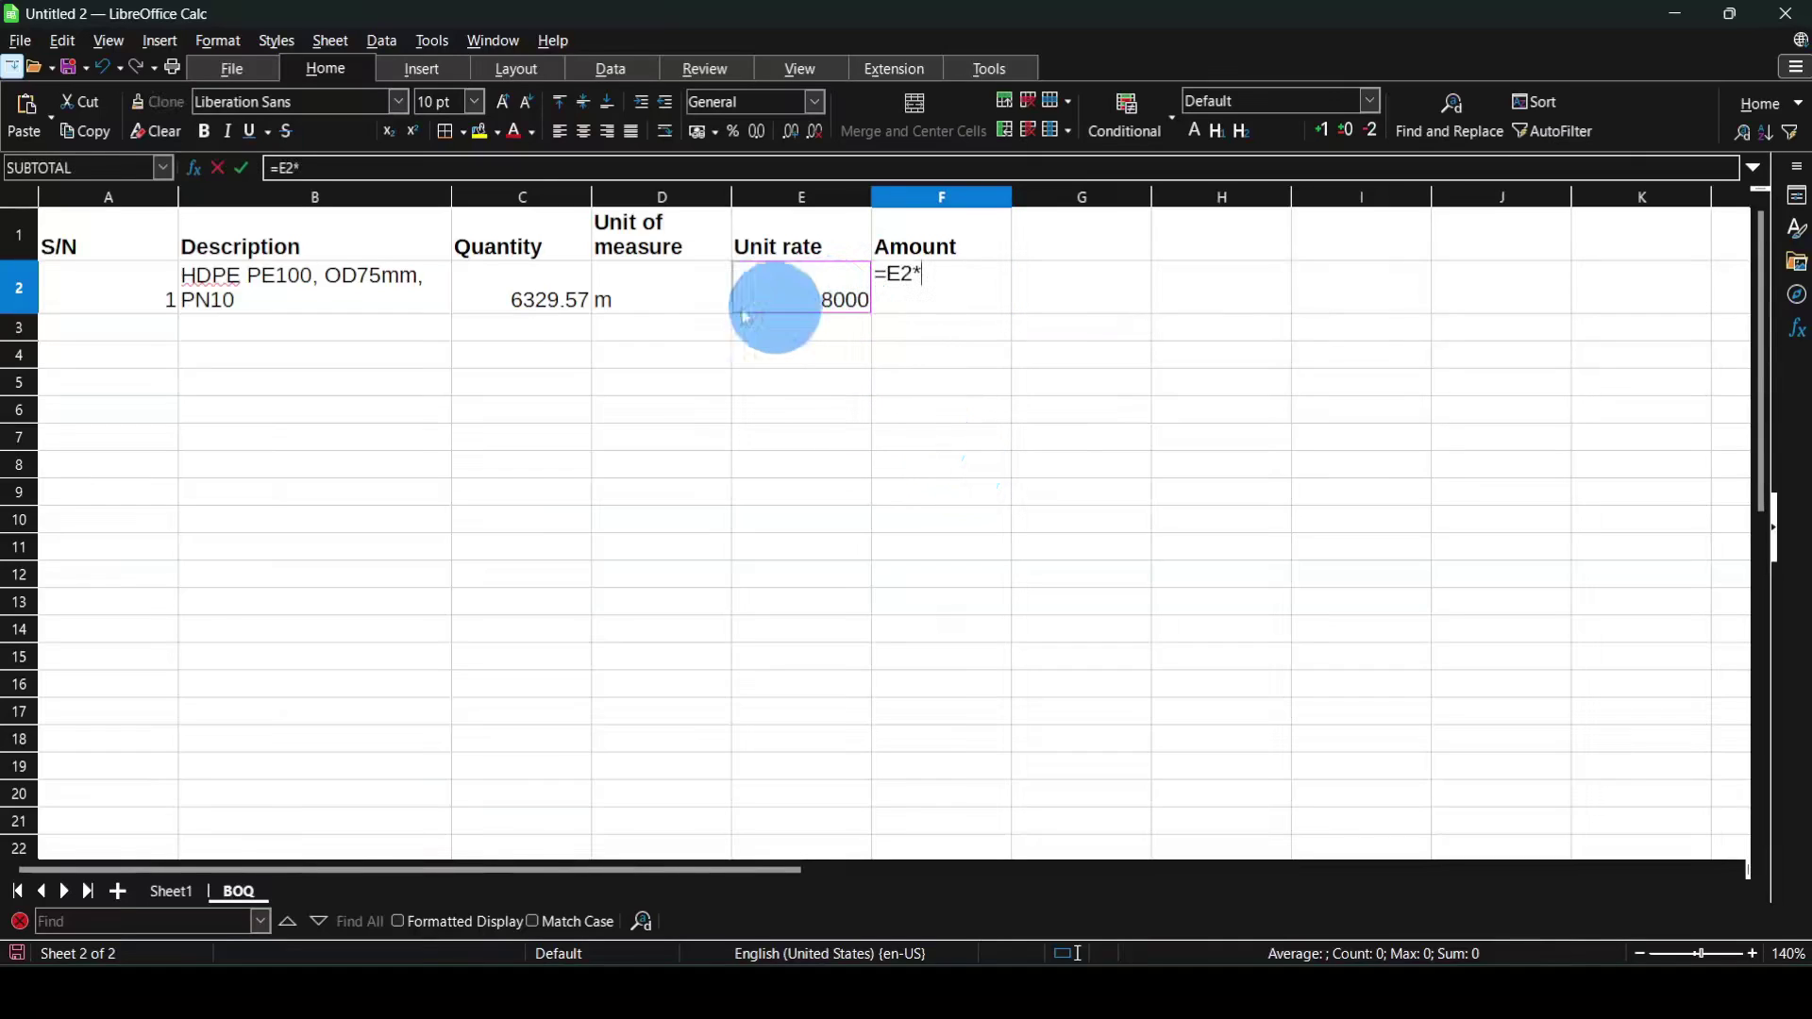
click(518, 303)
key(Return)
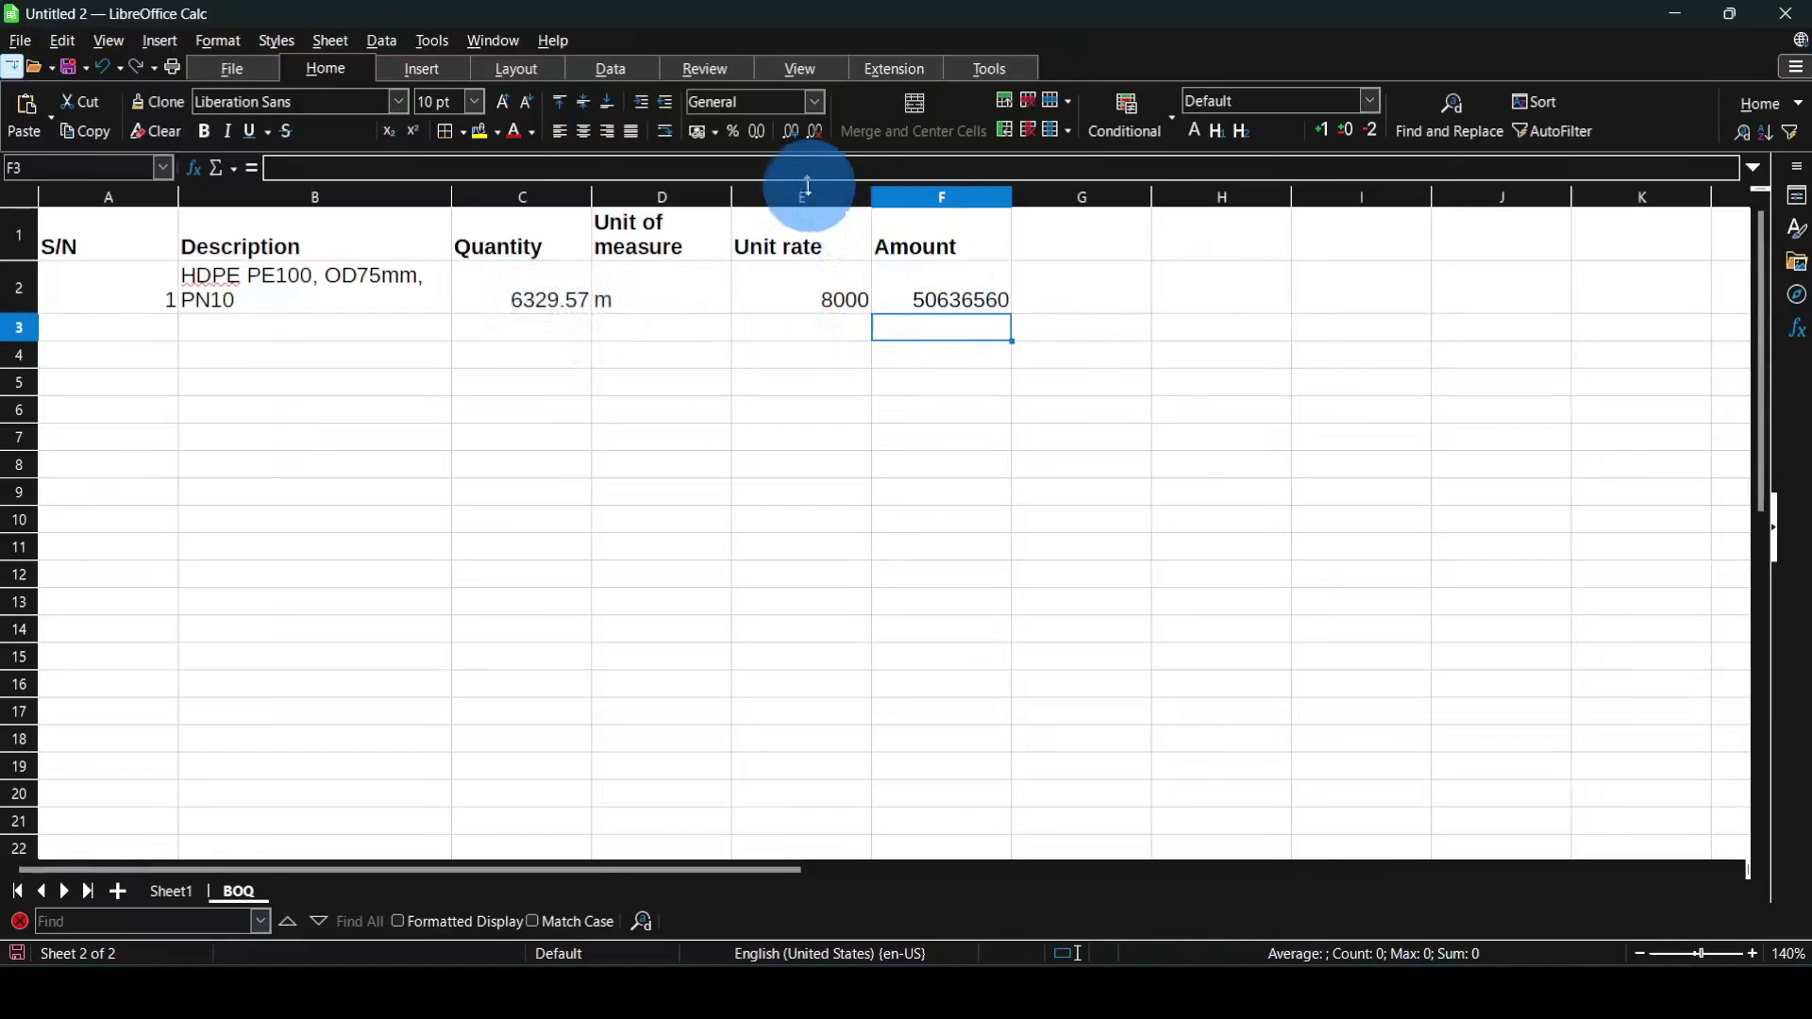
- Format the Unit rate and Amount columns as numbers and fit the Amount column's width to its contents
drag(805, 196, 964, 202)
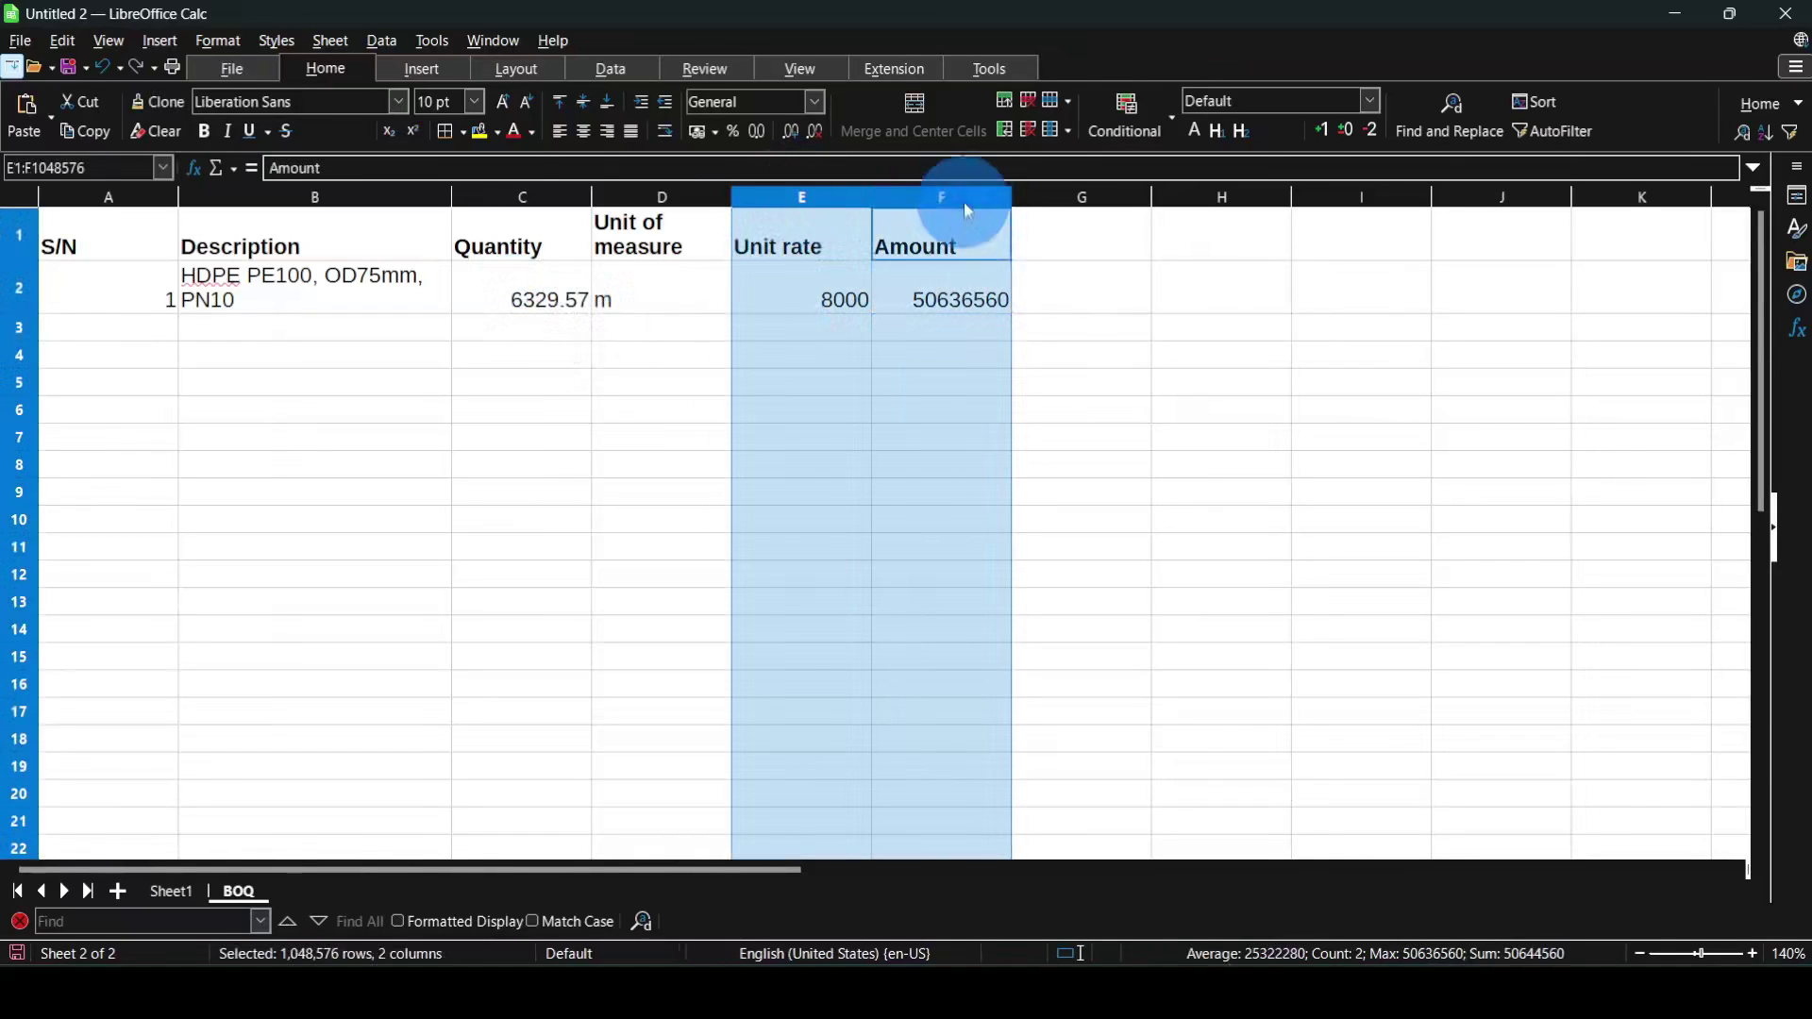
click(753, 133)
click(972, 300)
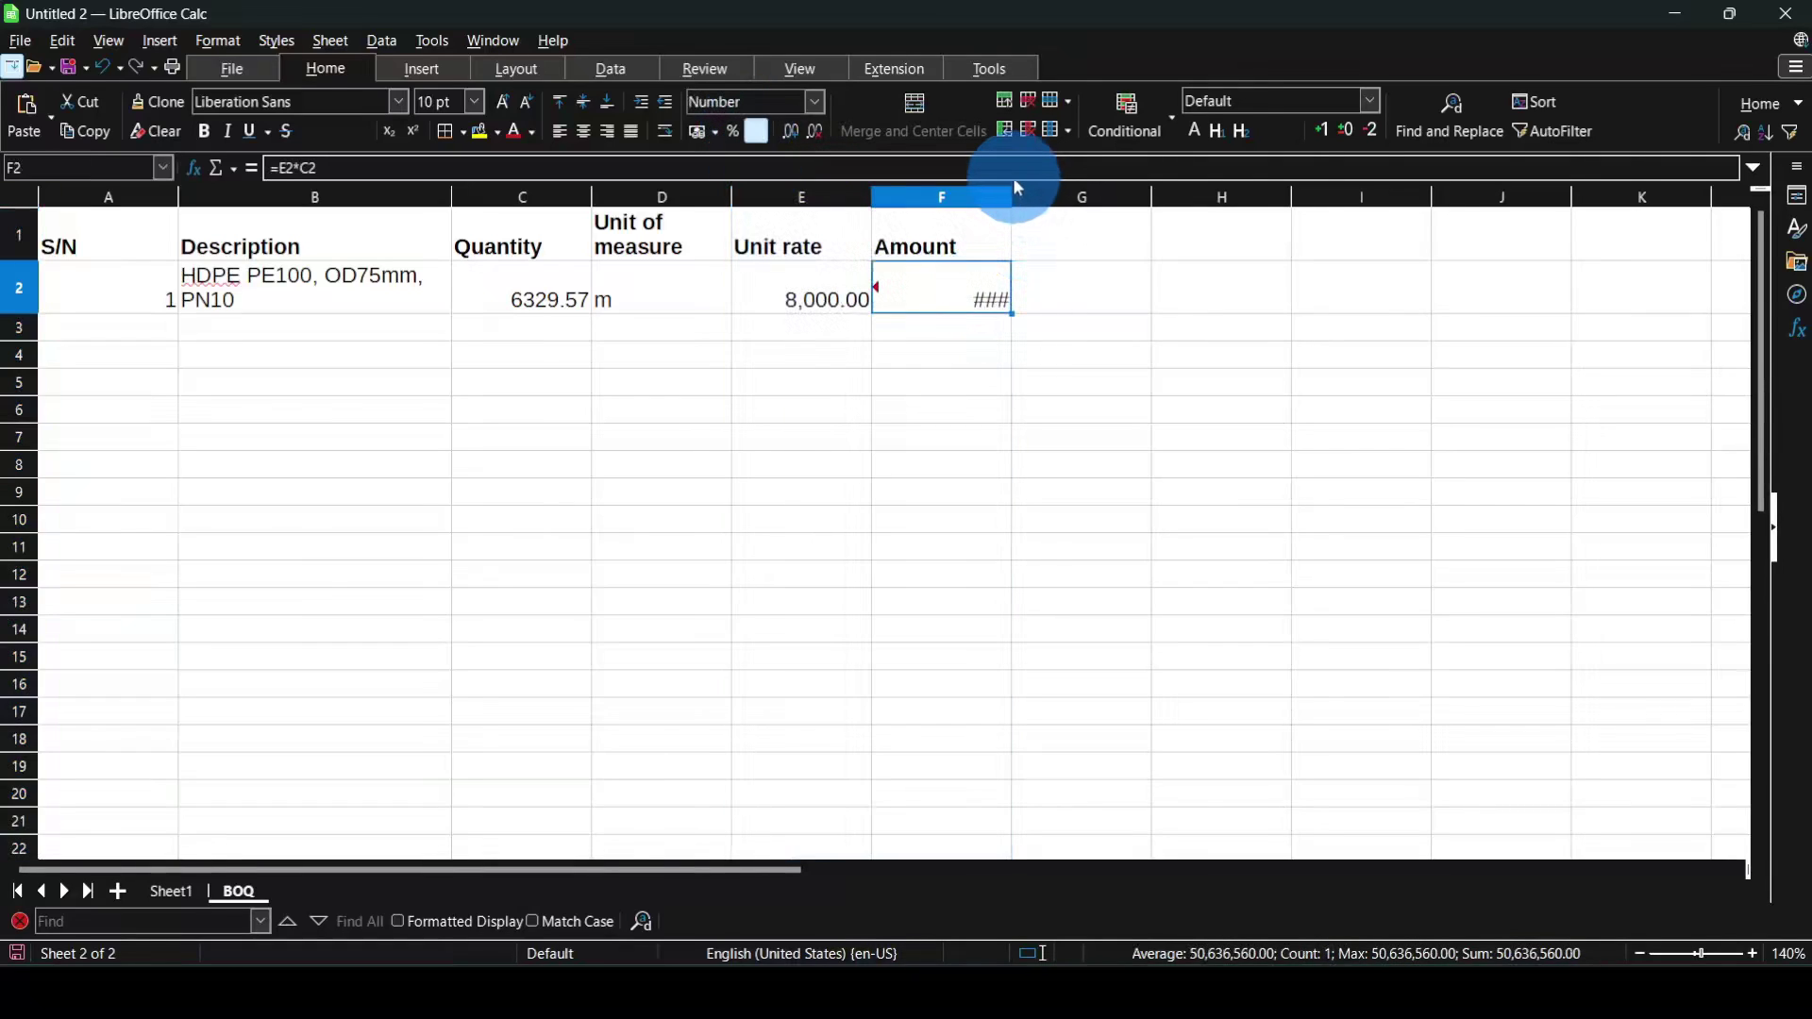
double_click(1012, 189)
click(976, 302)
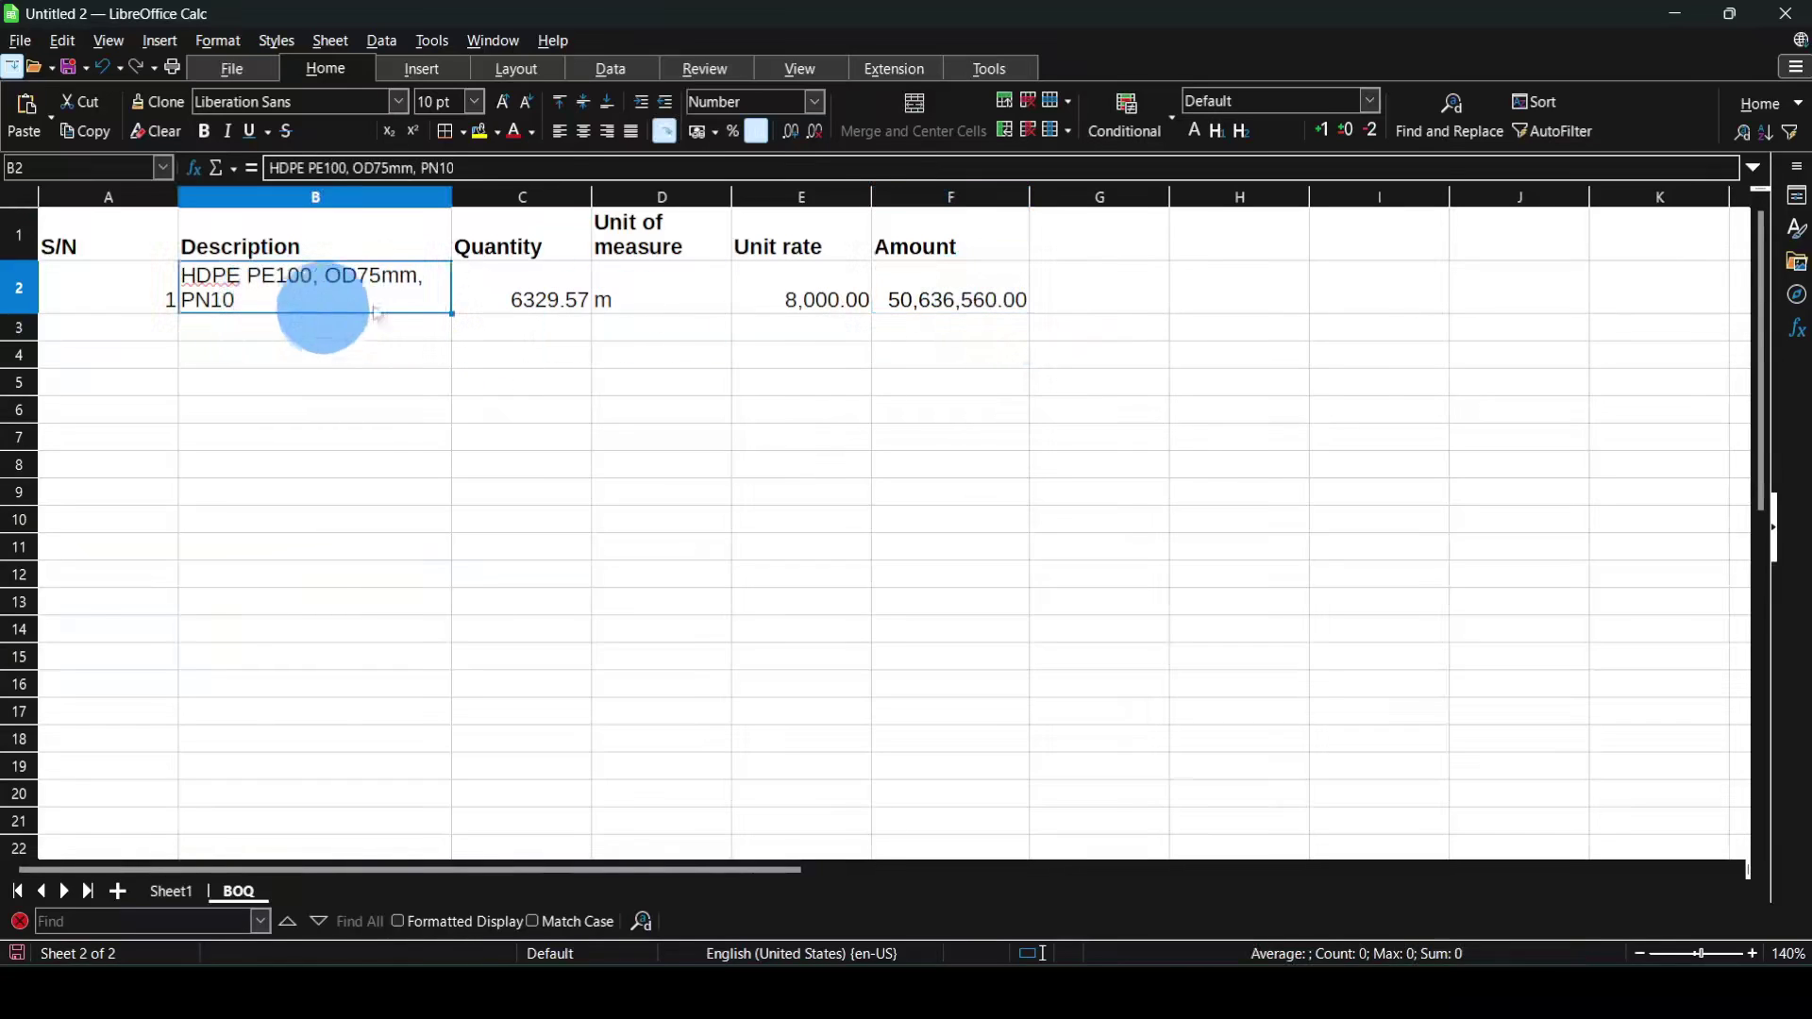
- Filter the Diameter column on Sheet1 to show only the 55.4 mm pipes
click(184, 893)
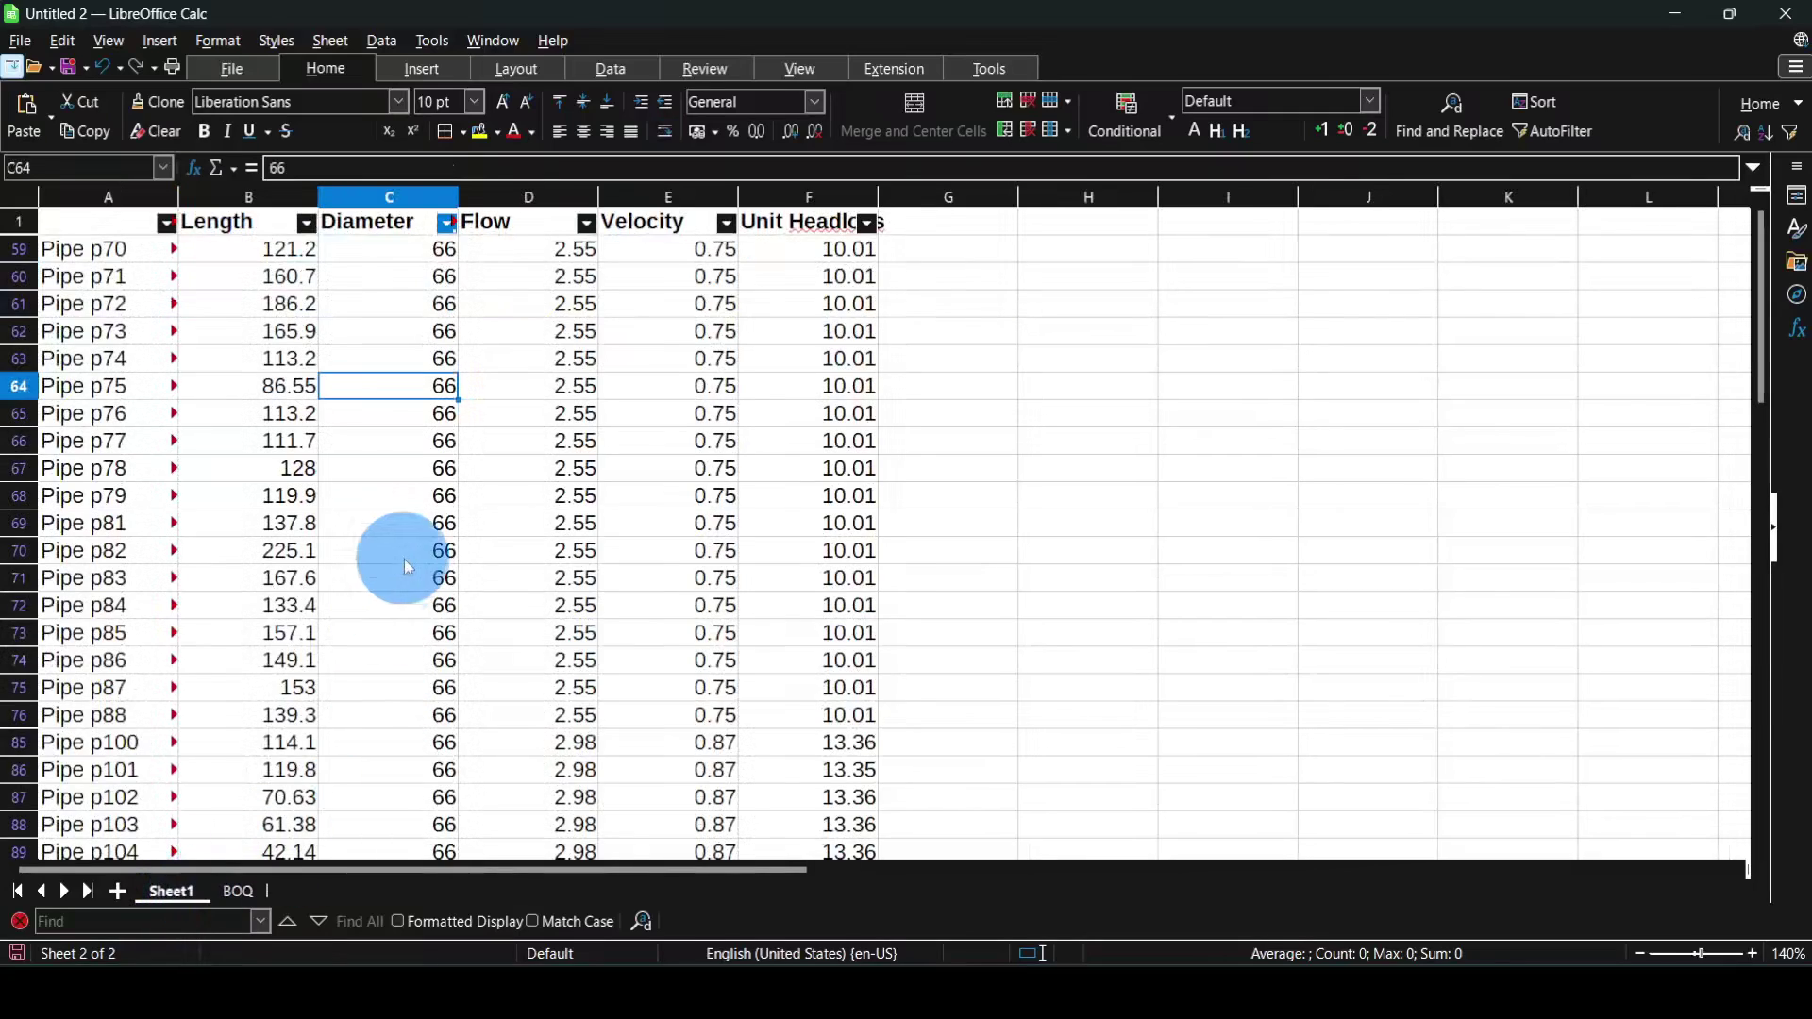
click(446, 229)
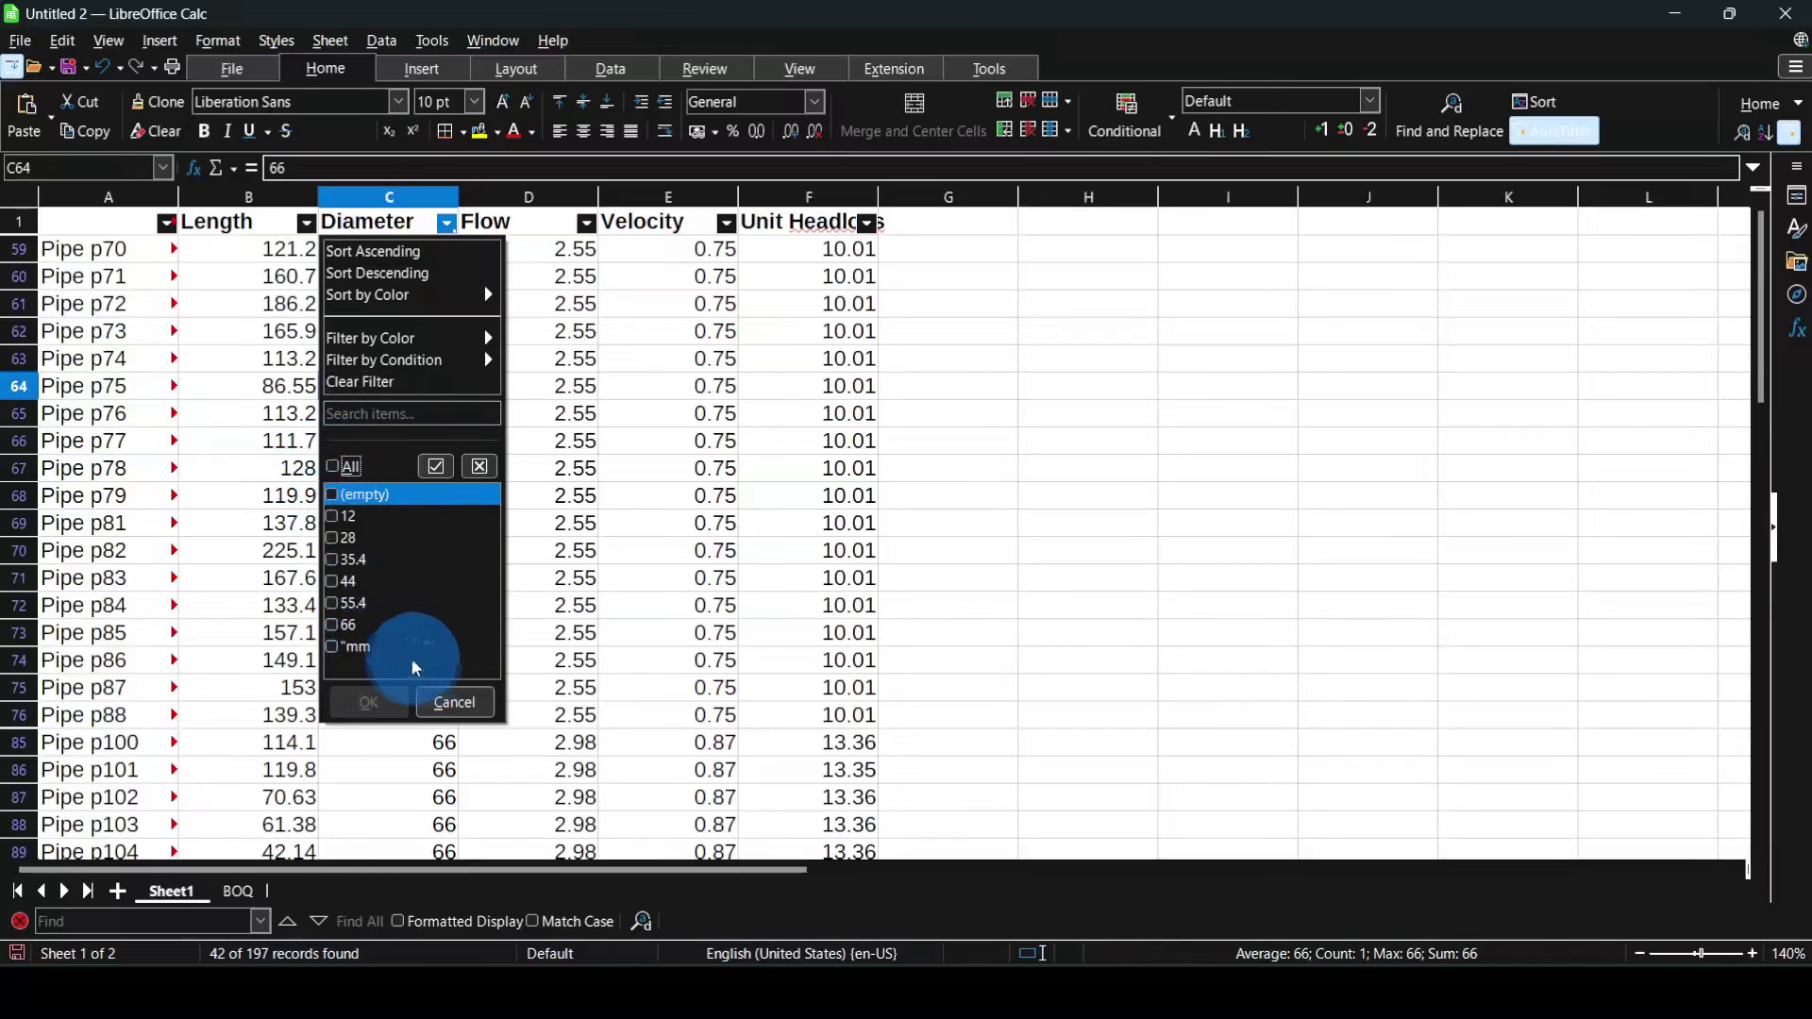
click(332, 604)
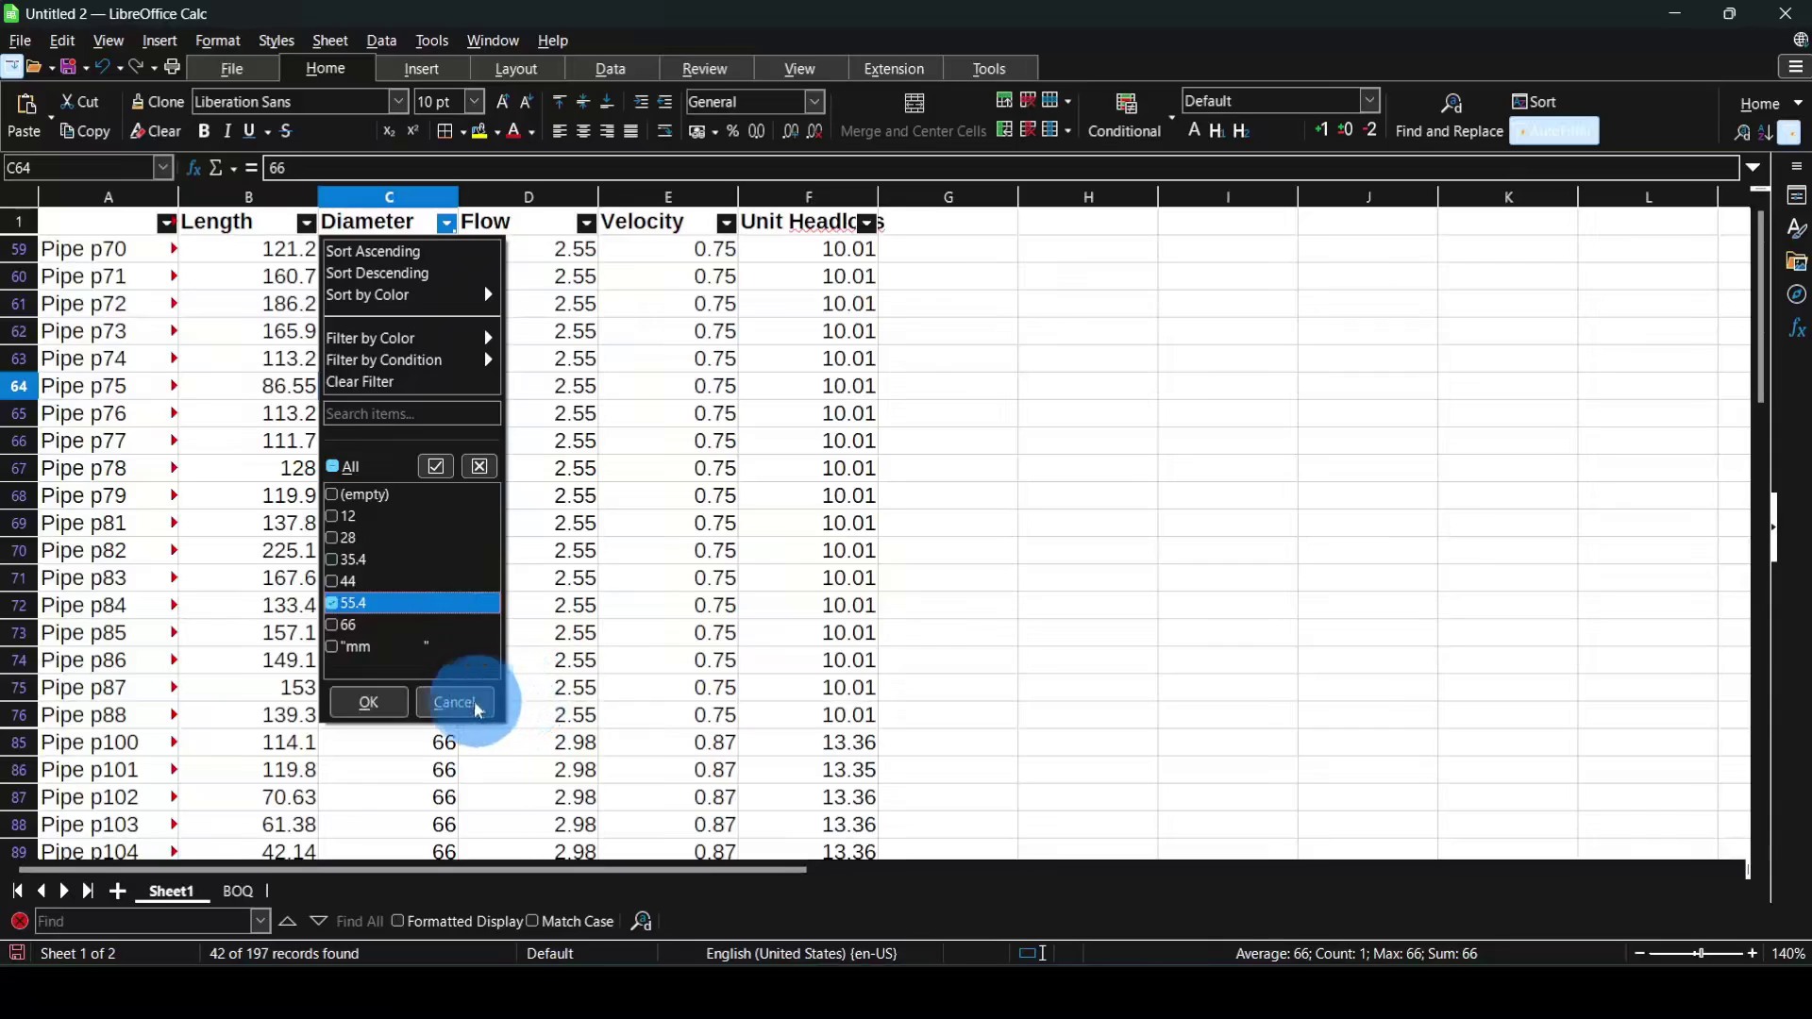
click(382, 706)
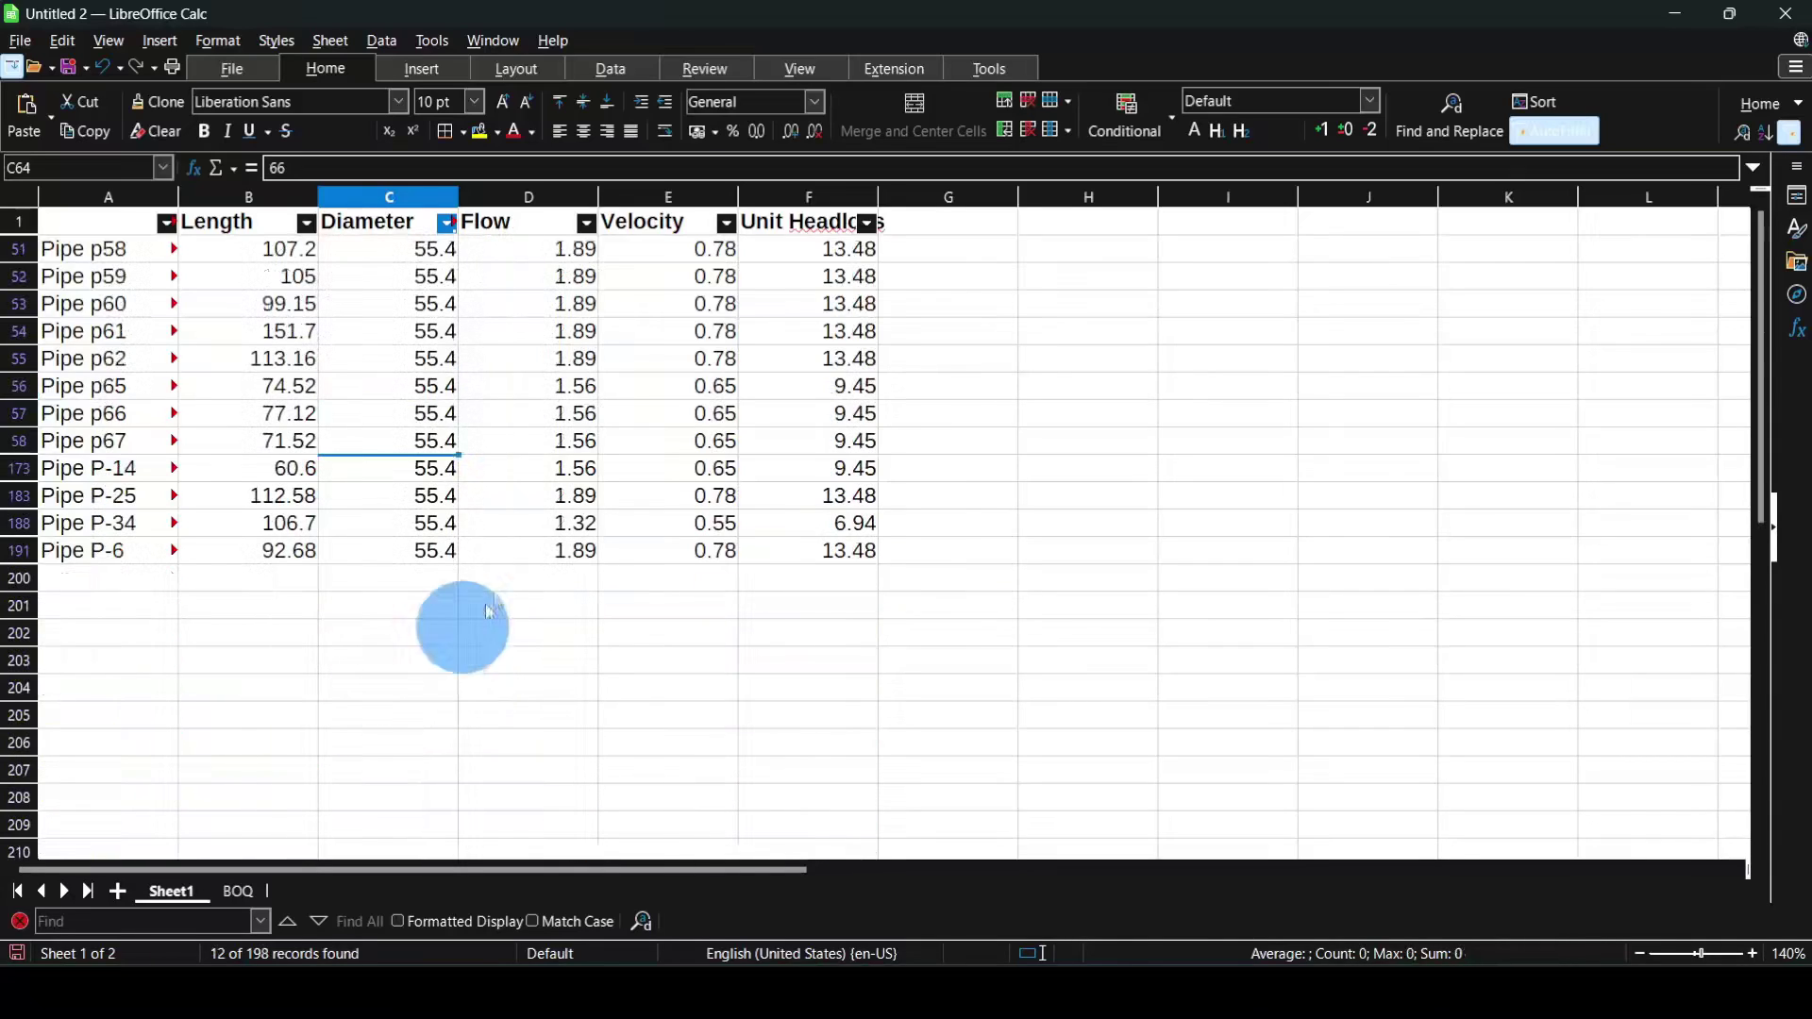
click(434, 505)
- Sum the filtered 55.4 mm pipe lengths, B51:B191, in the cell directly beneath the Length column
drag(278, 249, 245, 552)
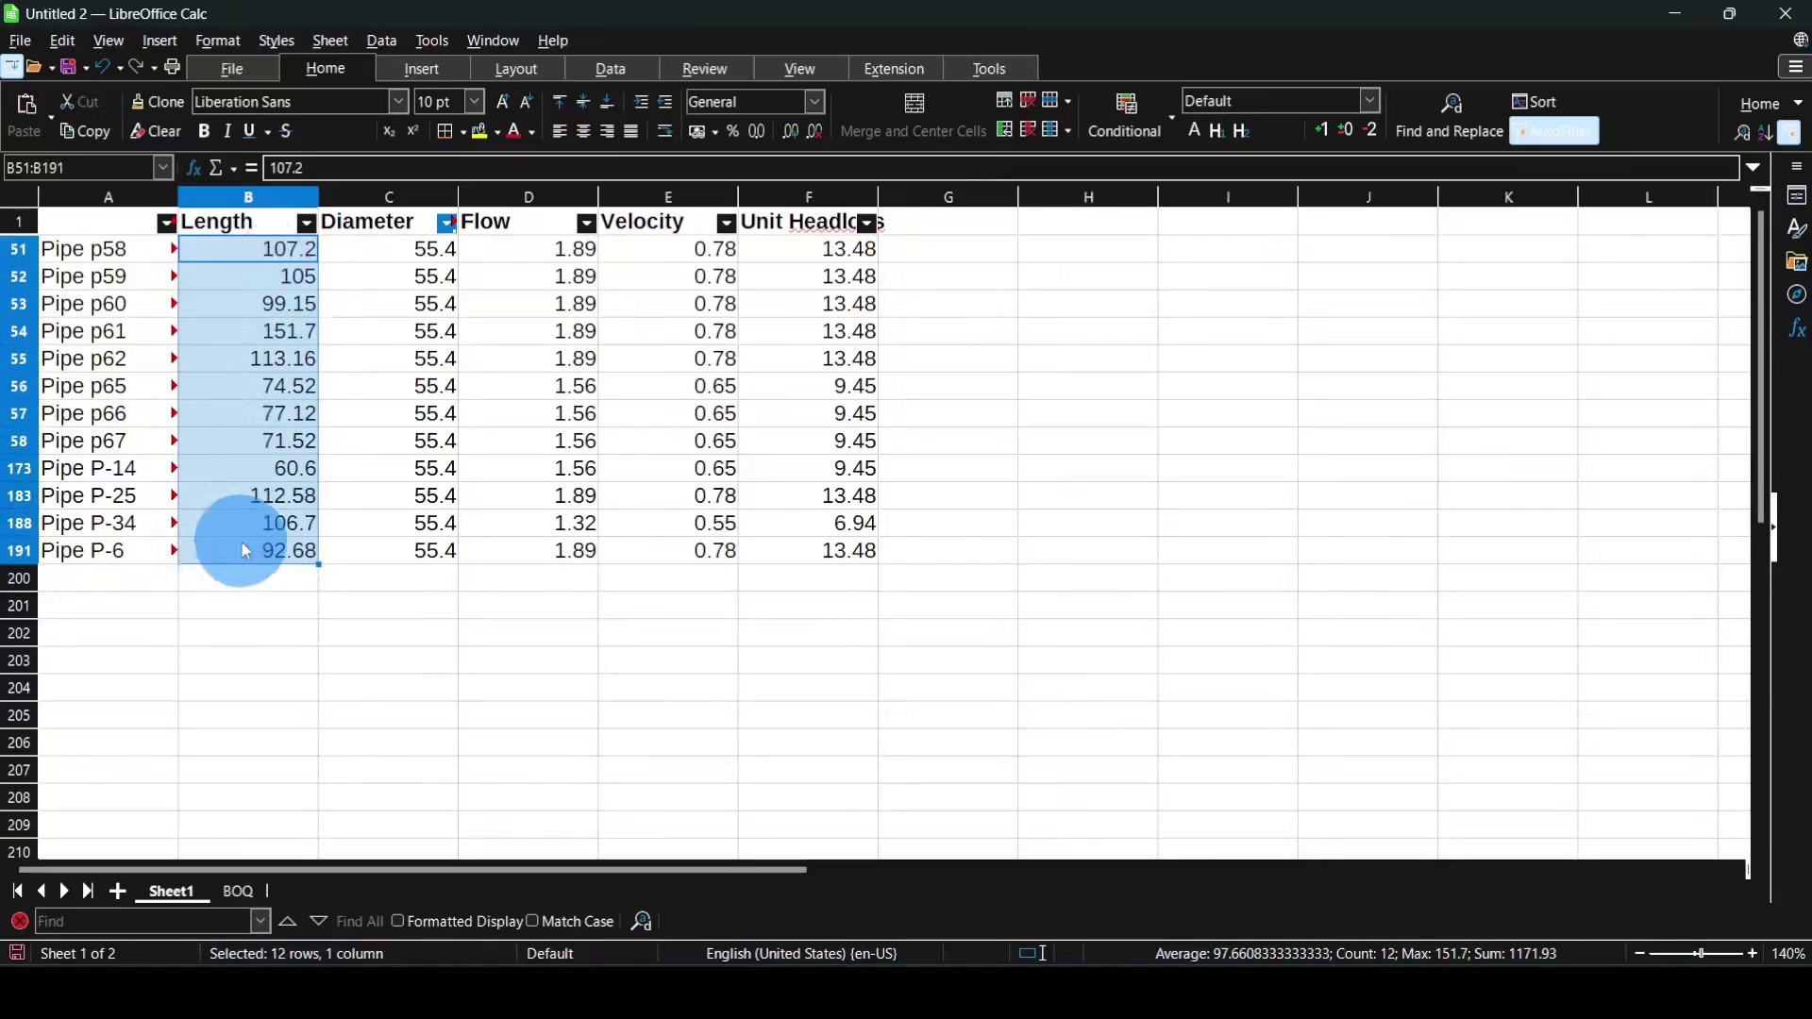
click(235, 175)
click(257, 204)
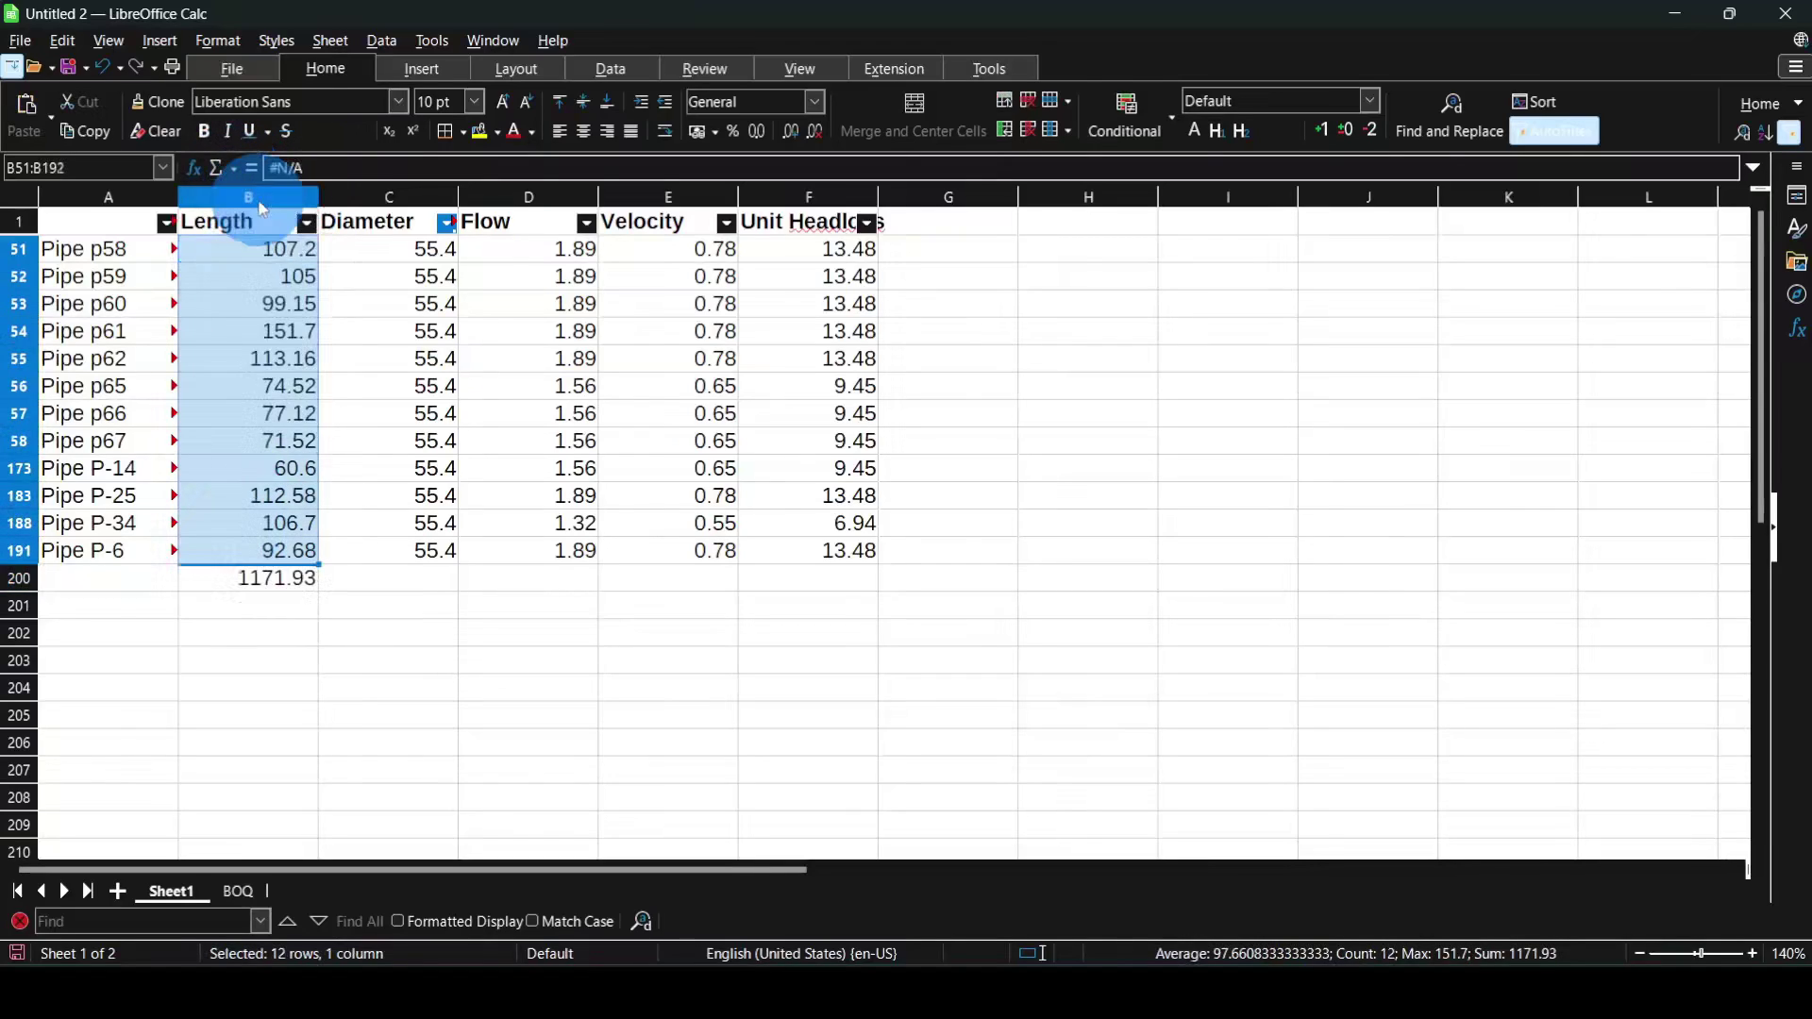
- Copy the 55.4 mm length total from Sheet1 and paste it as a number into cell C3 of the BOQ sheet
click(274, 585)
right_click(287, 577)
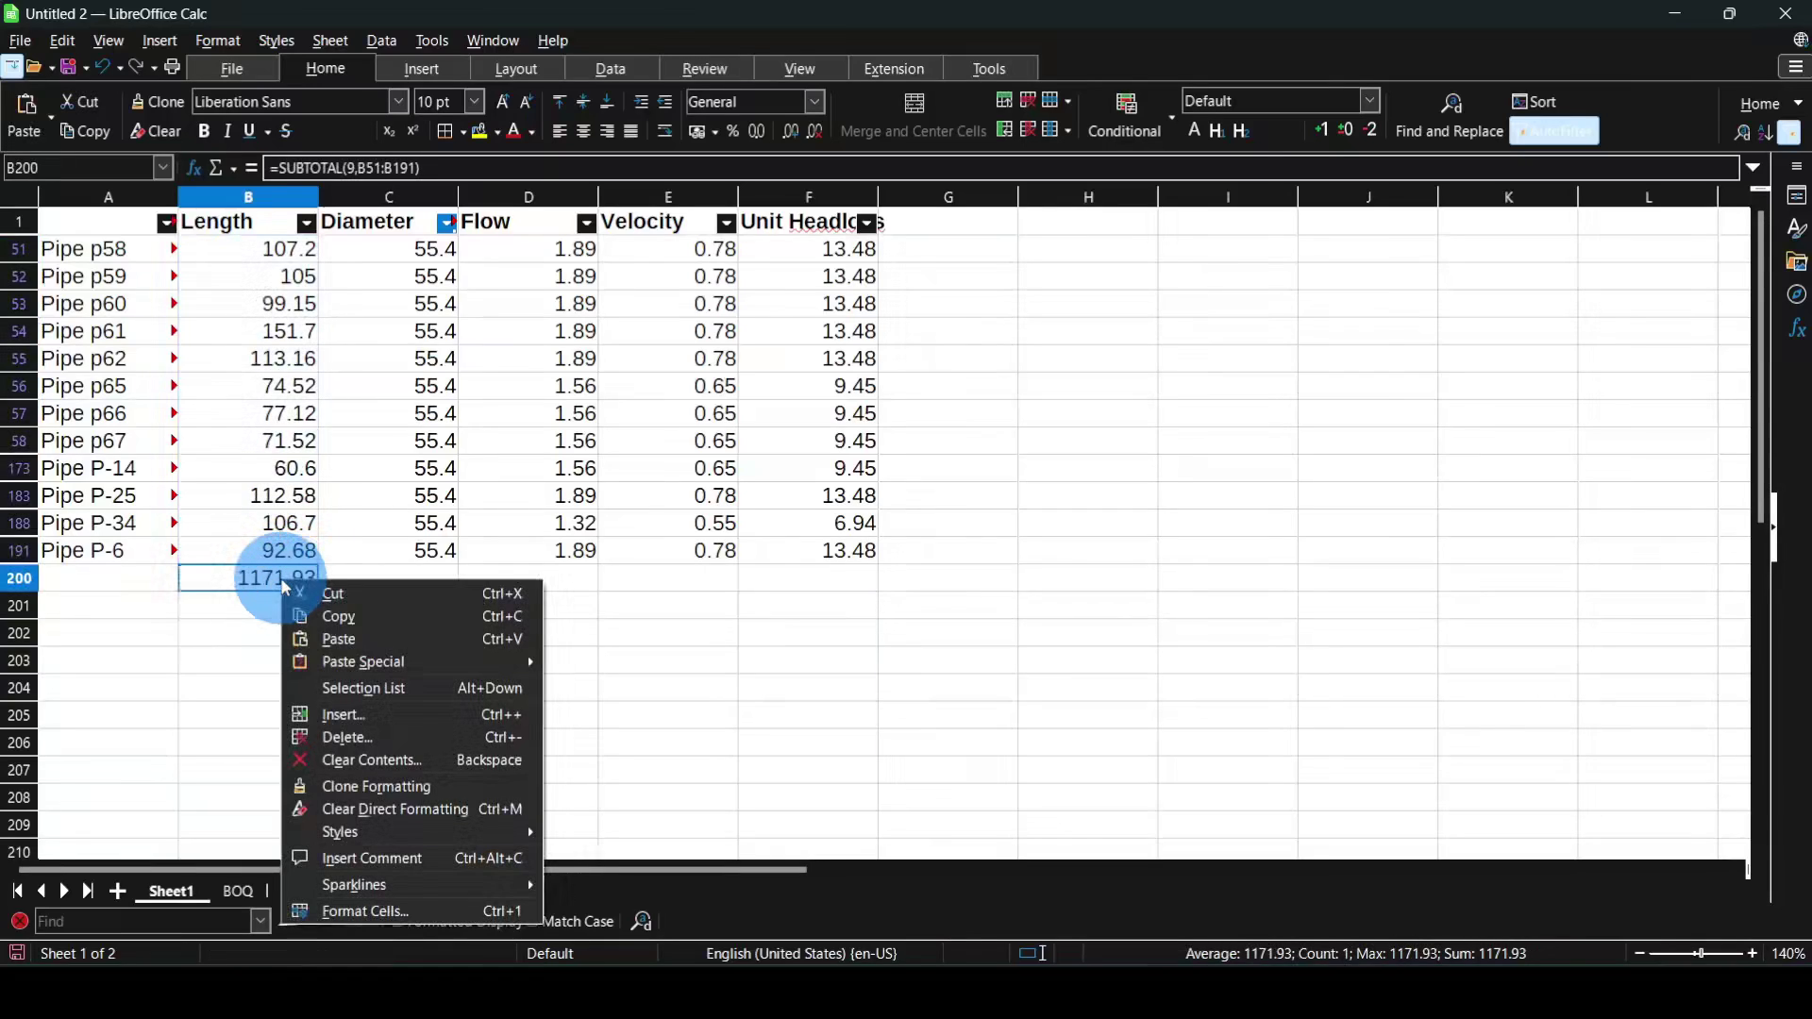
click(364, 614)
click(243, 890)
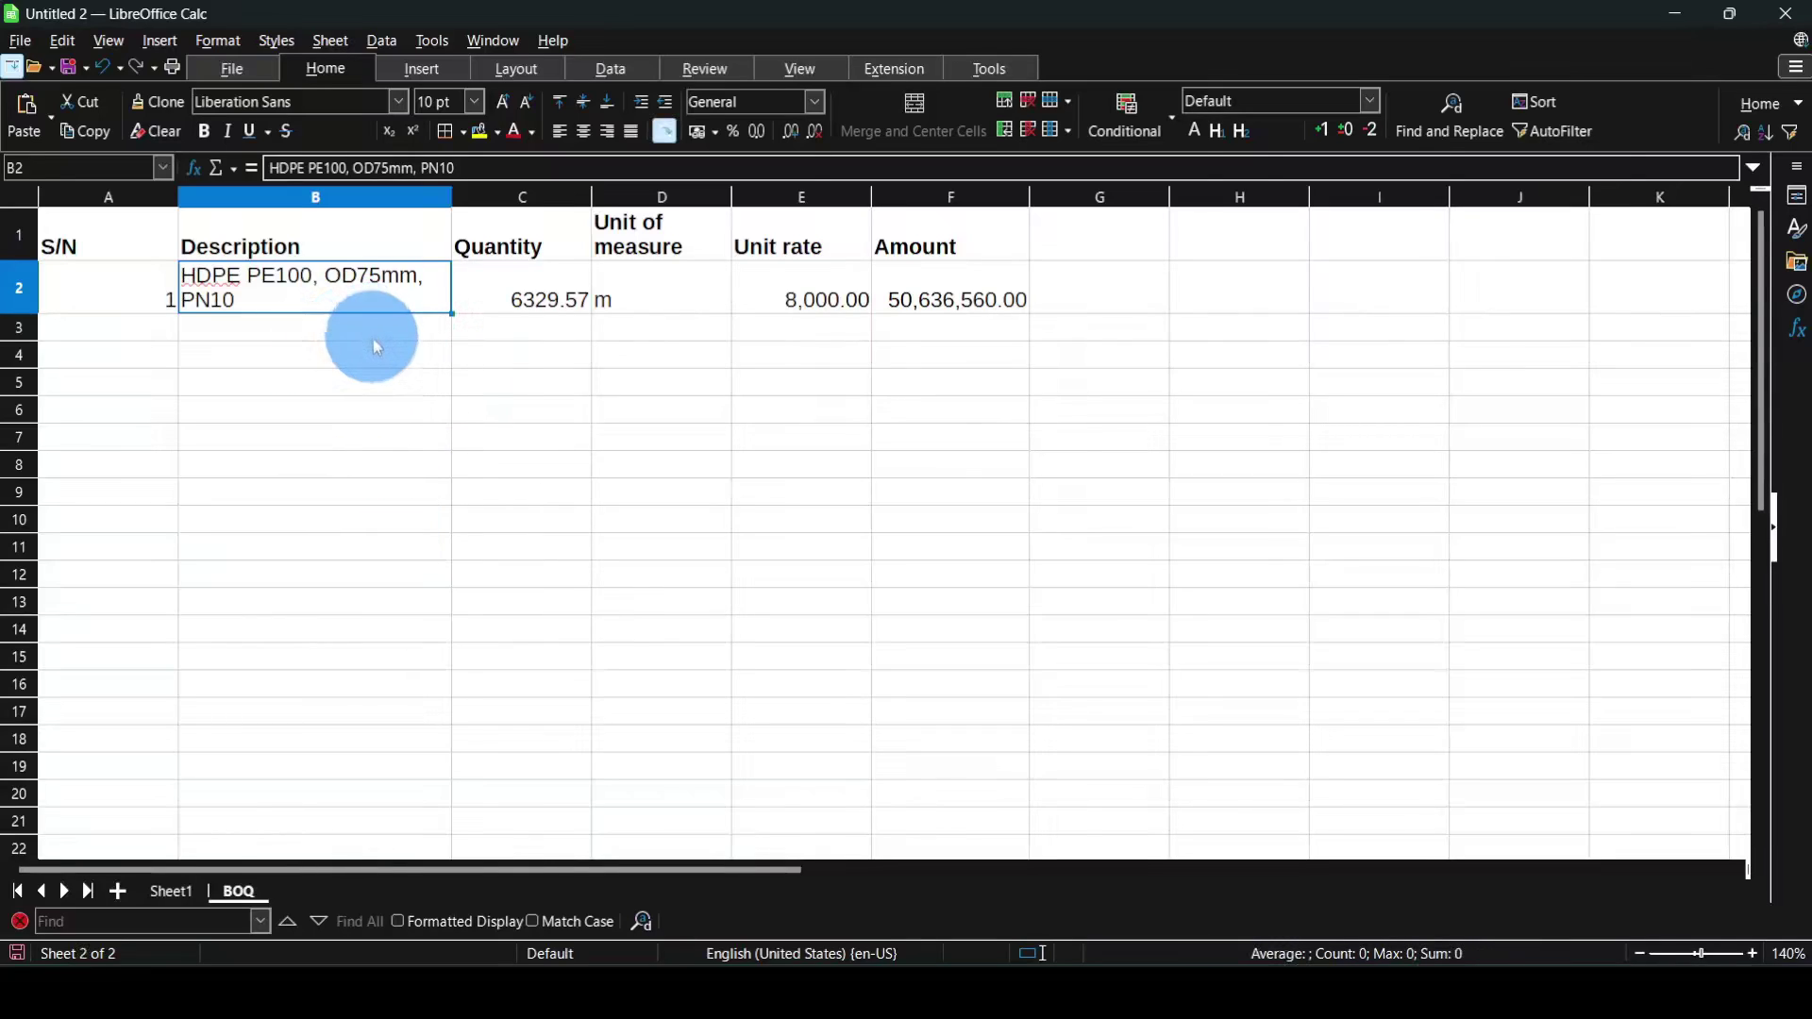
click(542, 332)
right_click(556, 341)
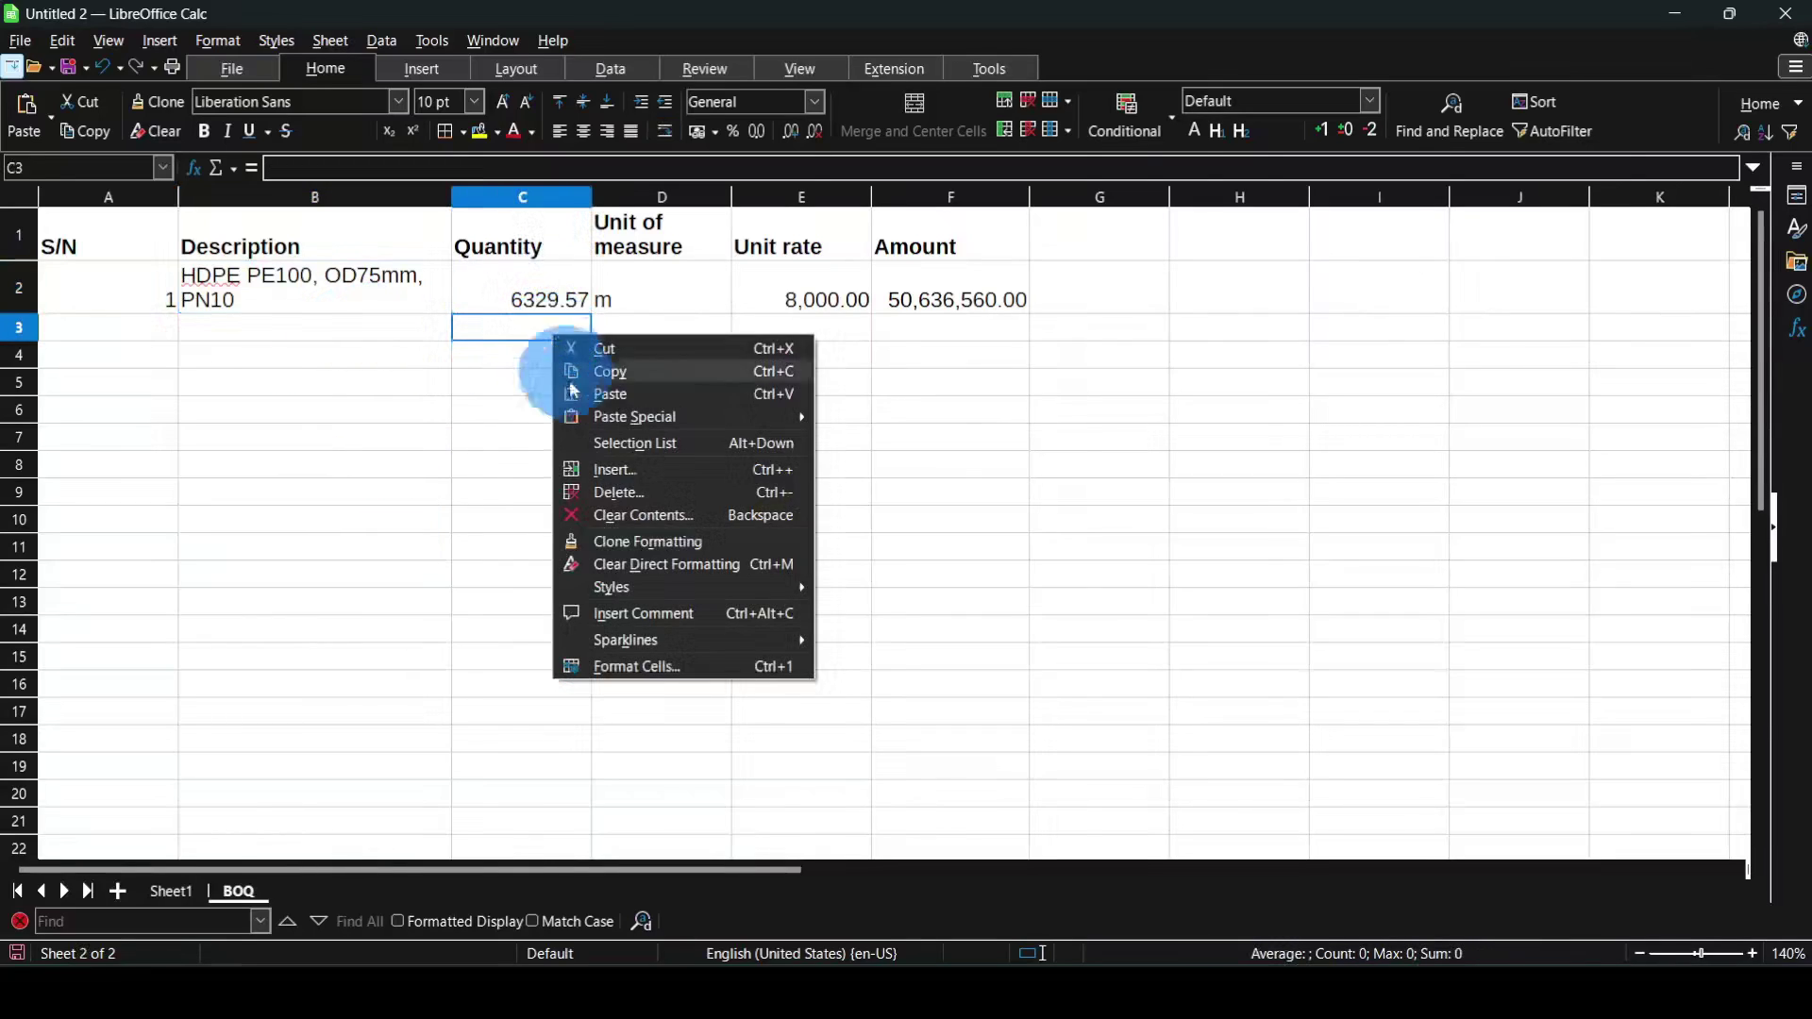
mouse_move(678, 417)
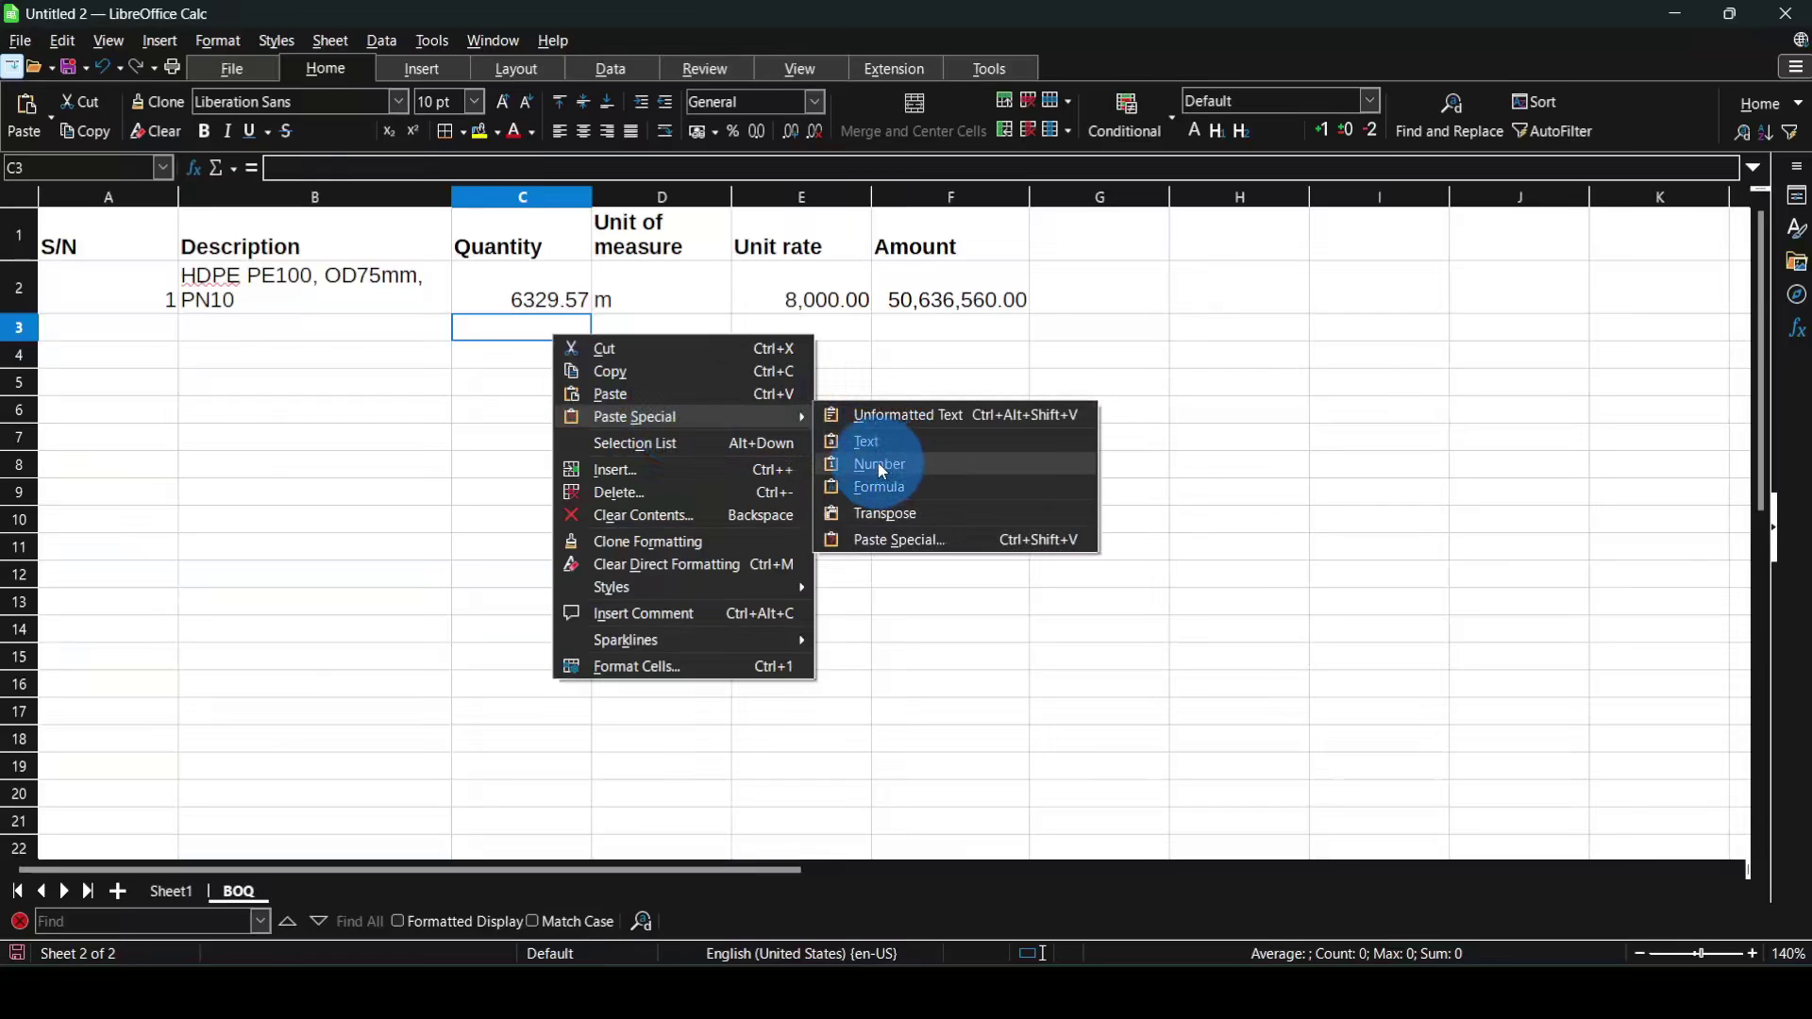
click(893, 451)
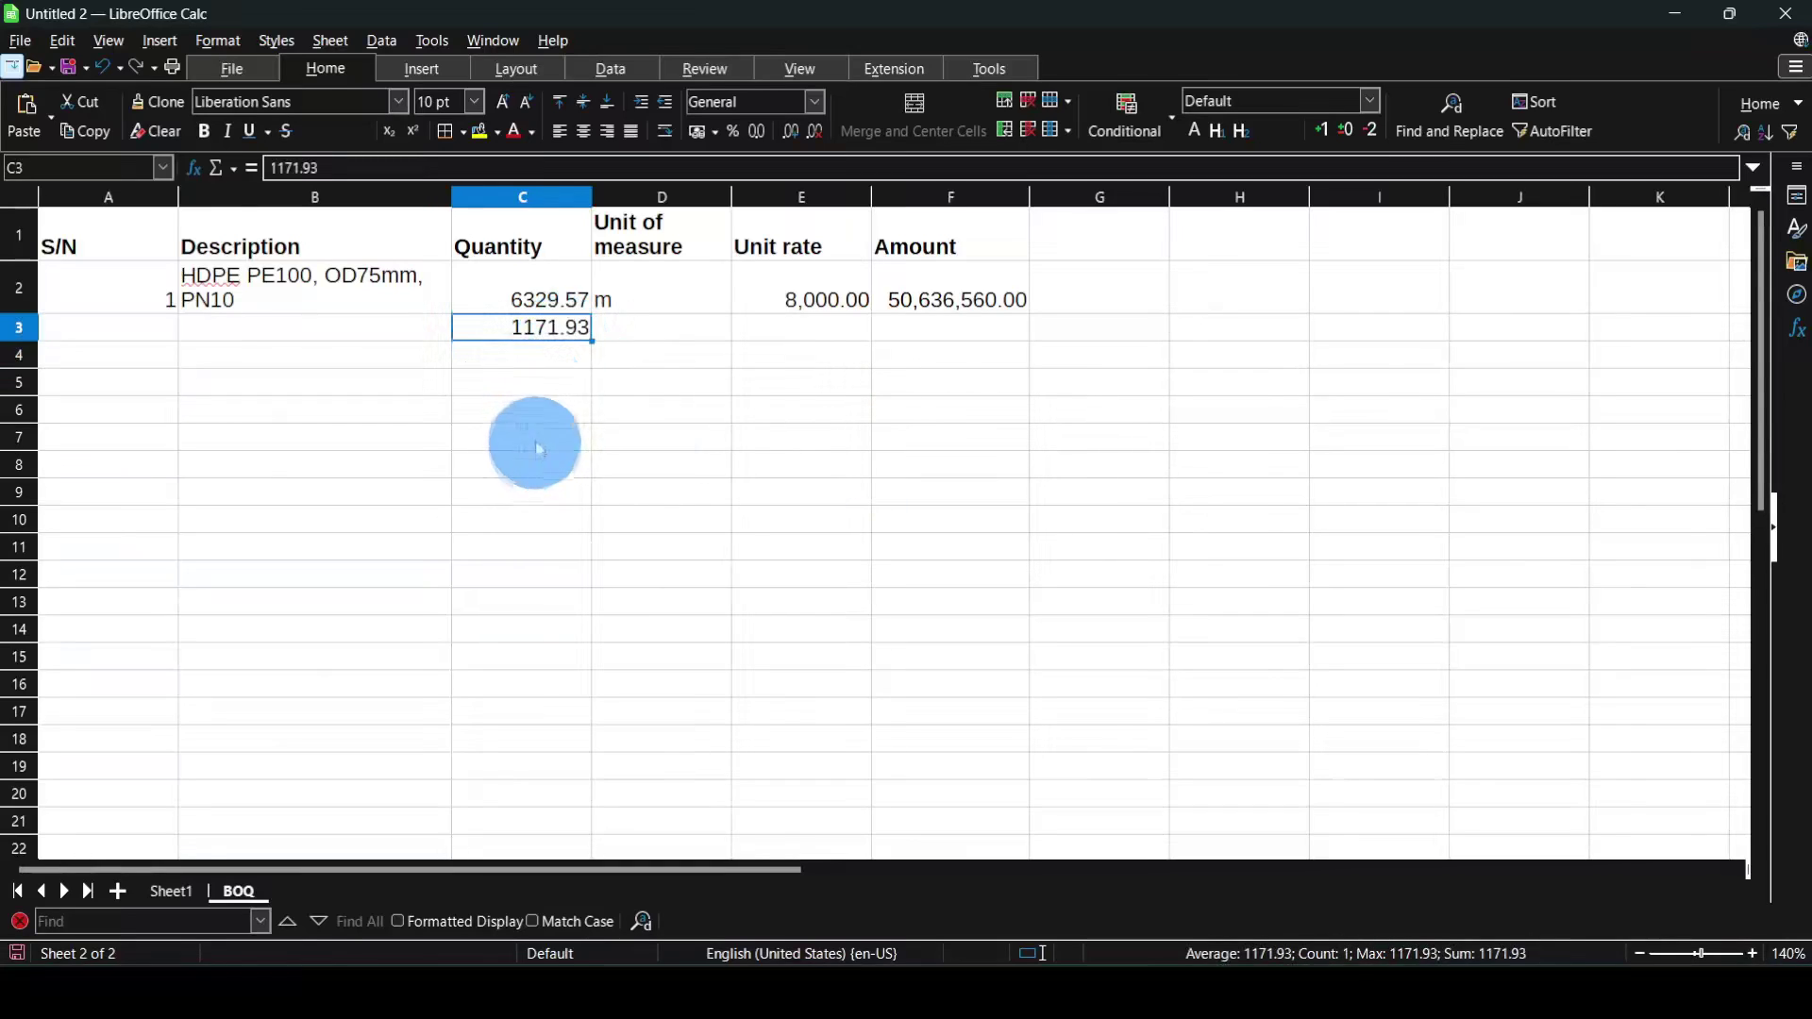
- Enter m as the unit of measure in cell D3
click(656, 333)
text(M)
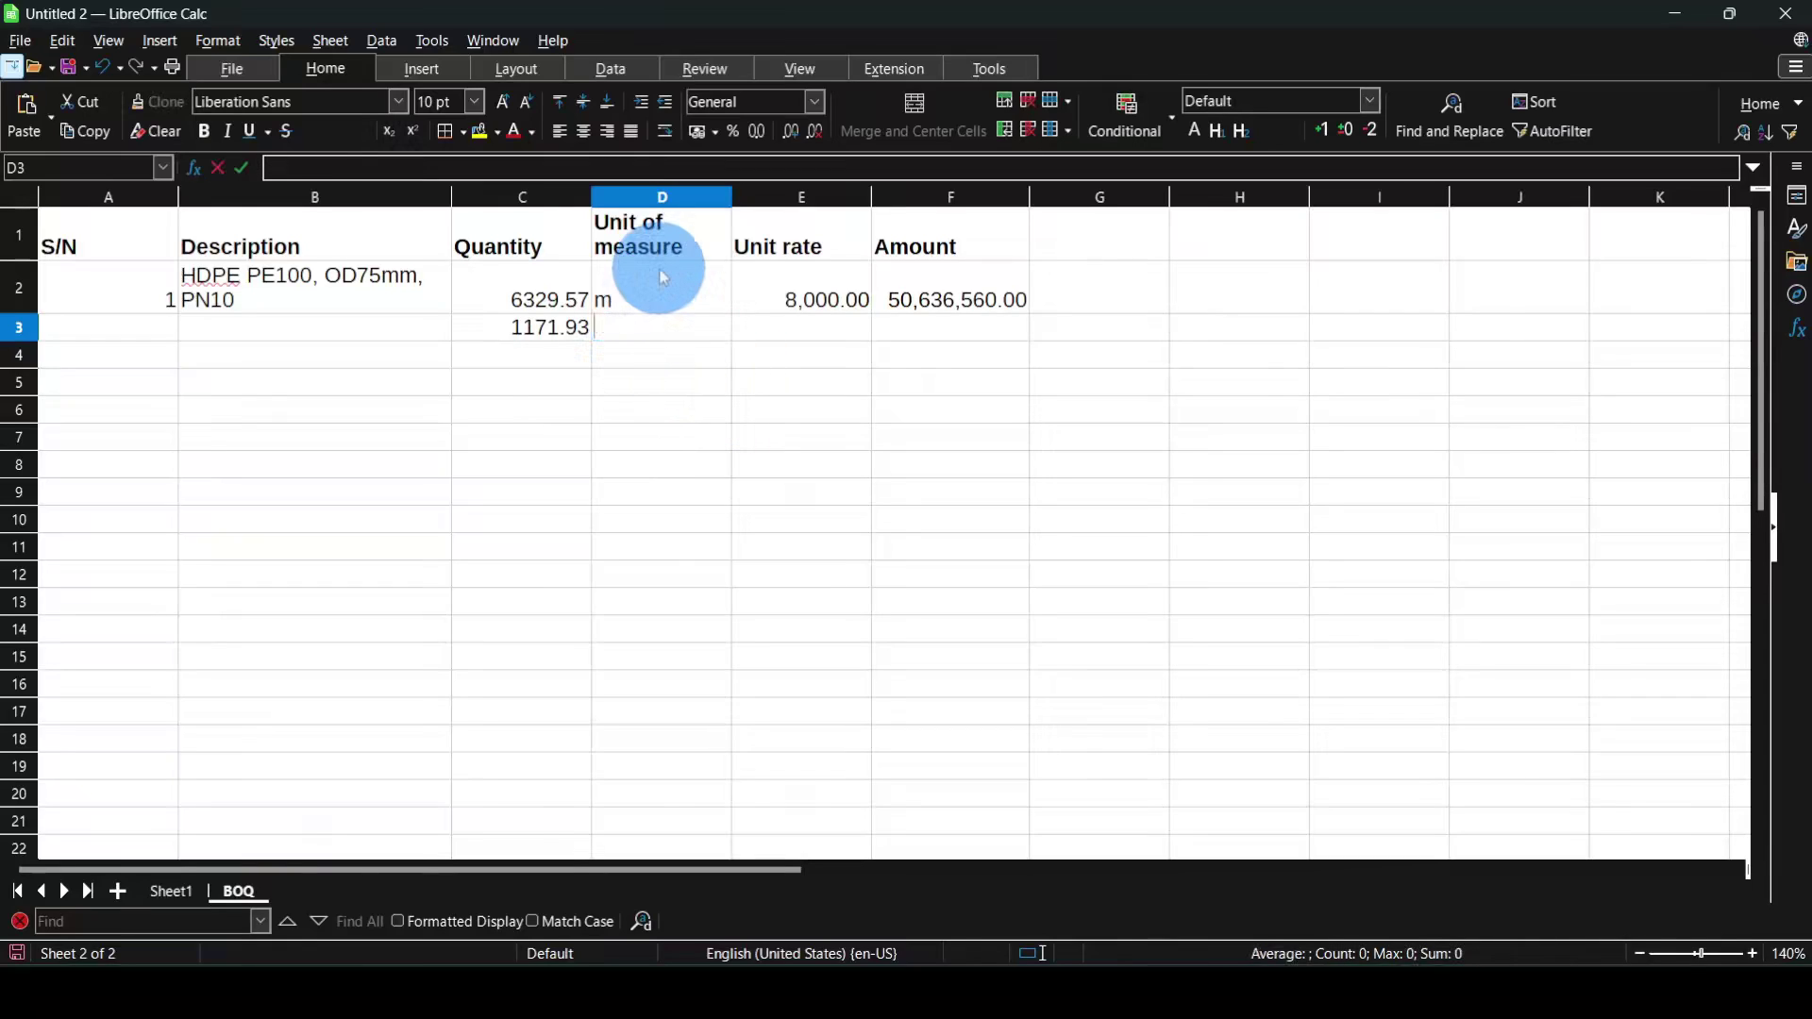
text(m)
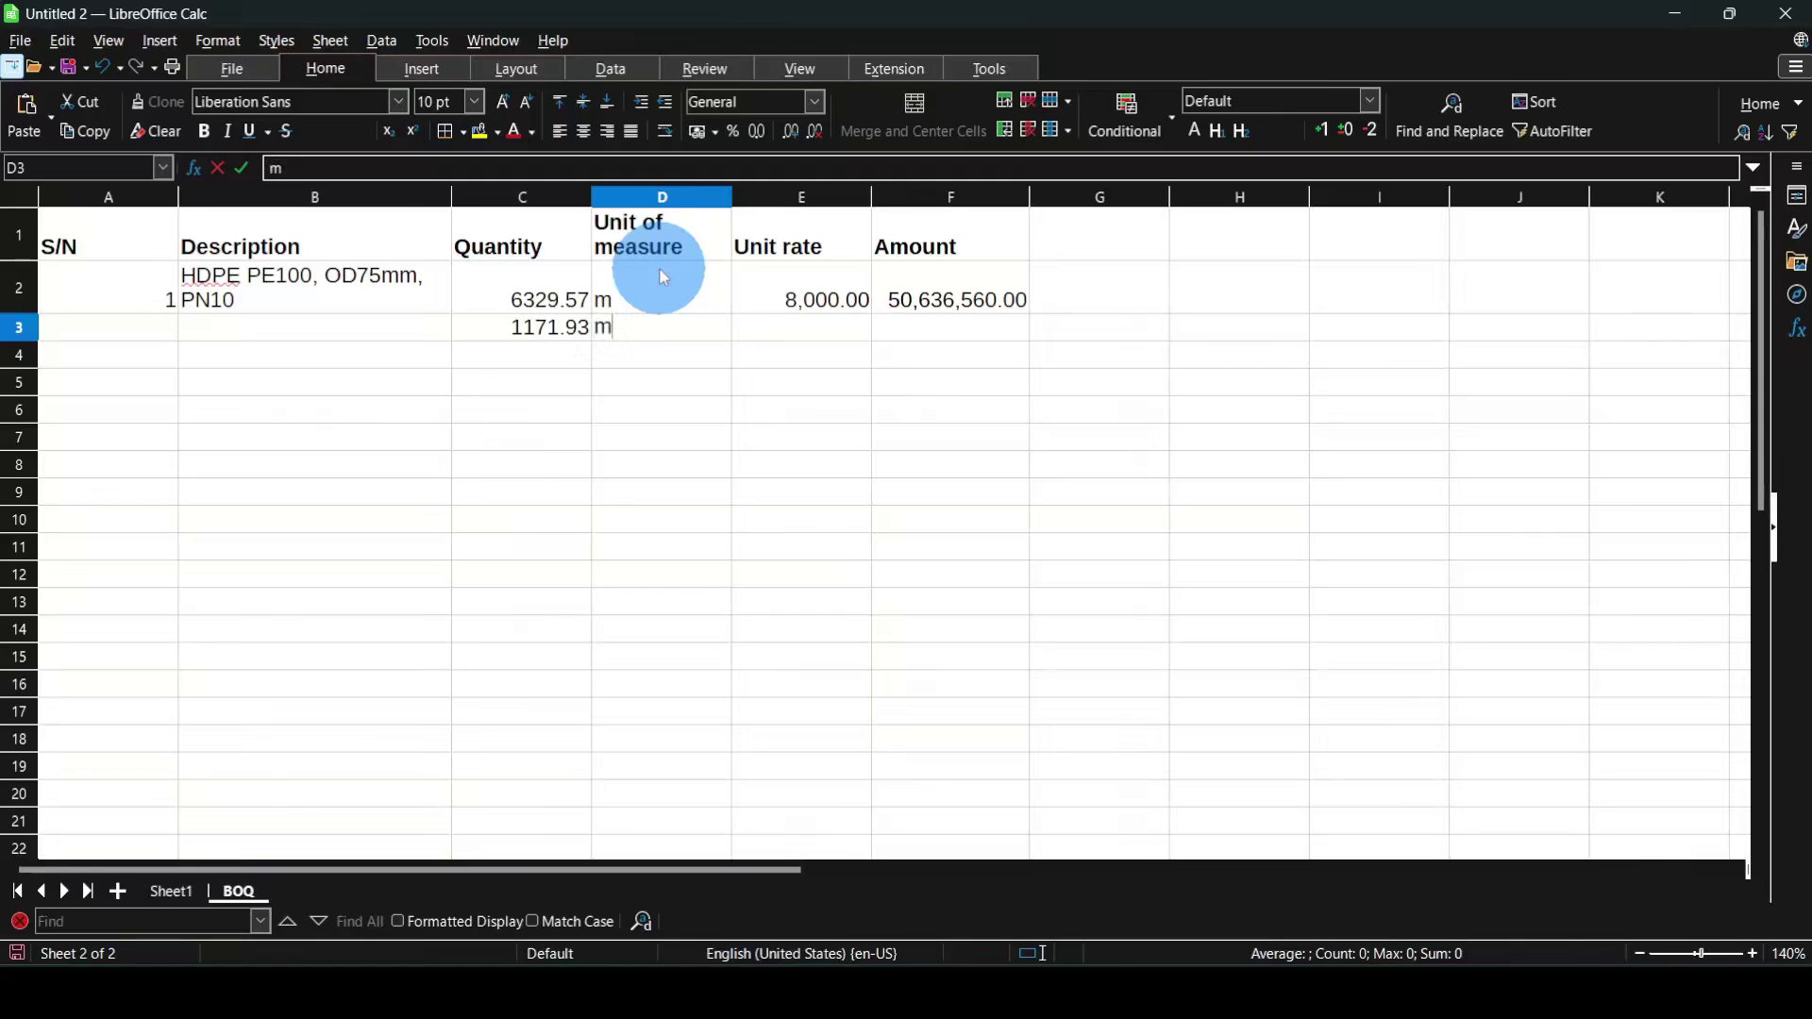
click(347, 385)
- Copy the pipe description from B2 to B3 and edit it to read HDPE PE100, OD63mm, PN10
click(339, 304)
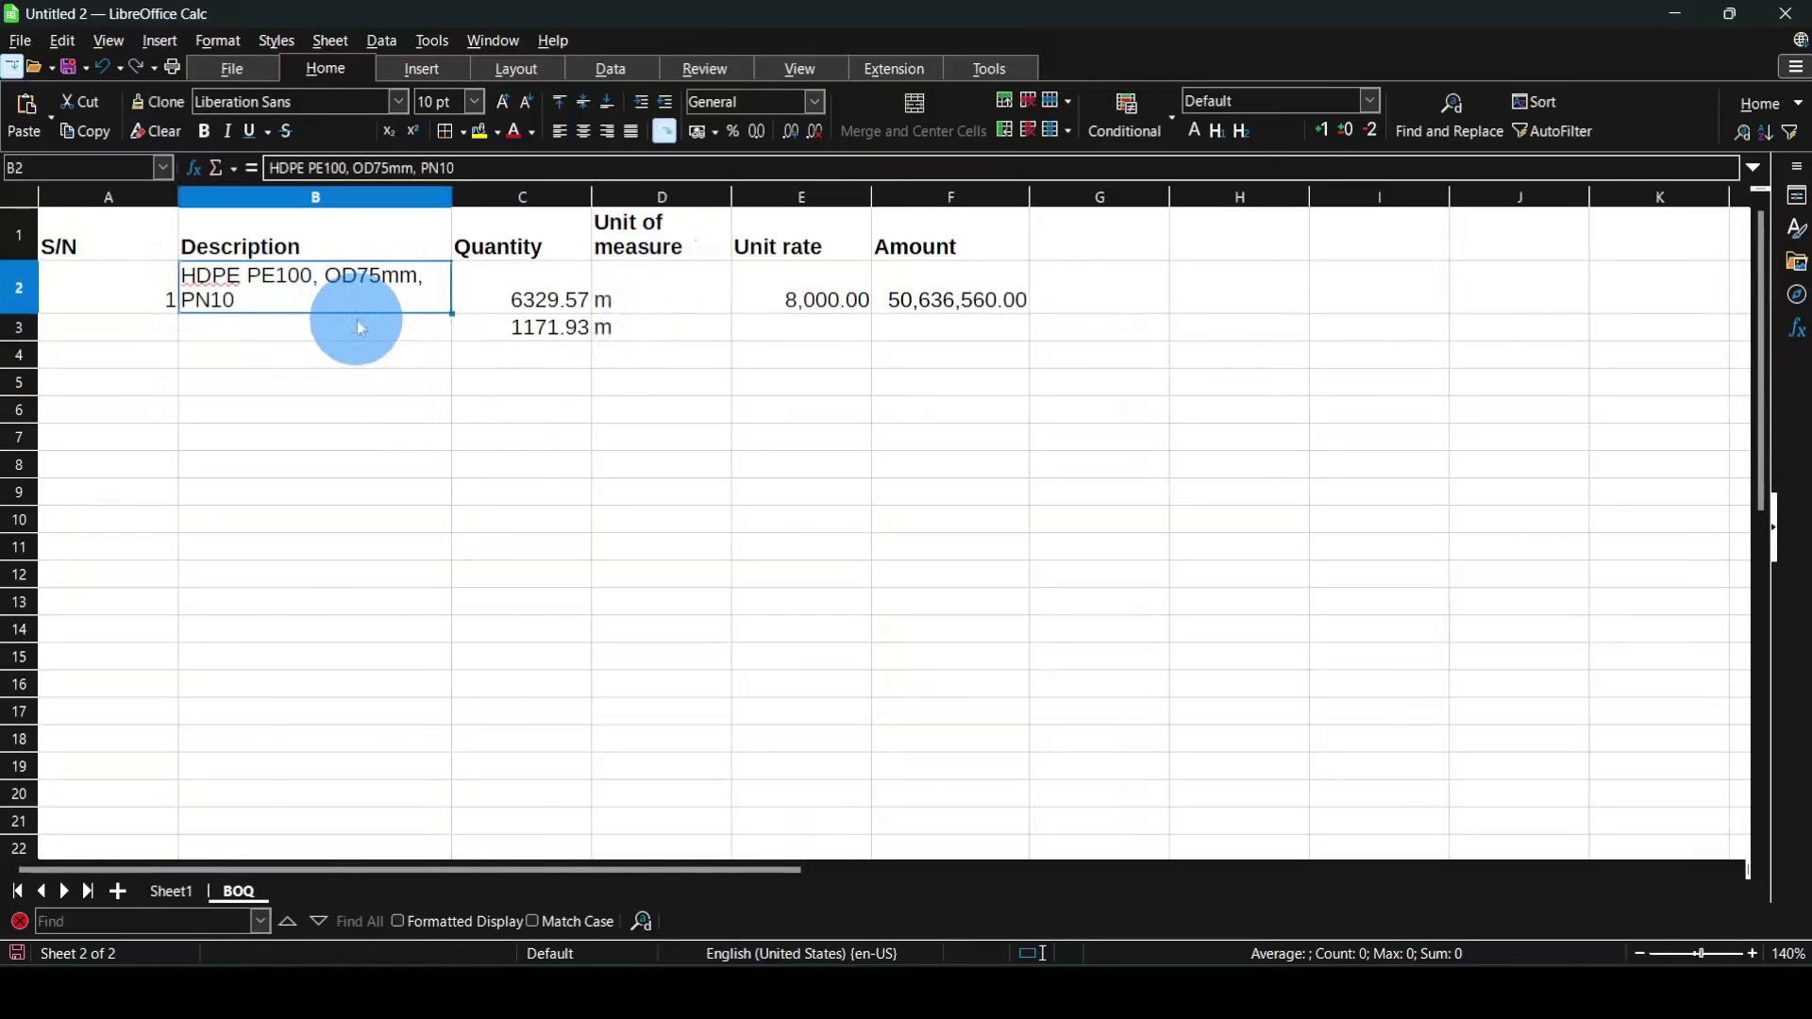
right_click(395, 298)
click(410, 337)
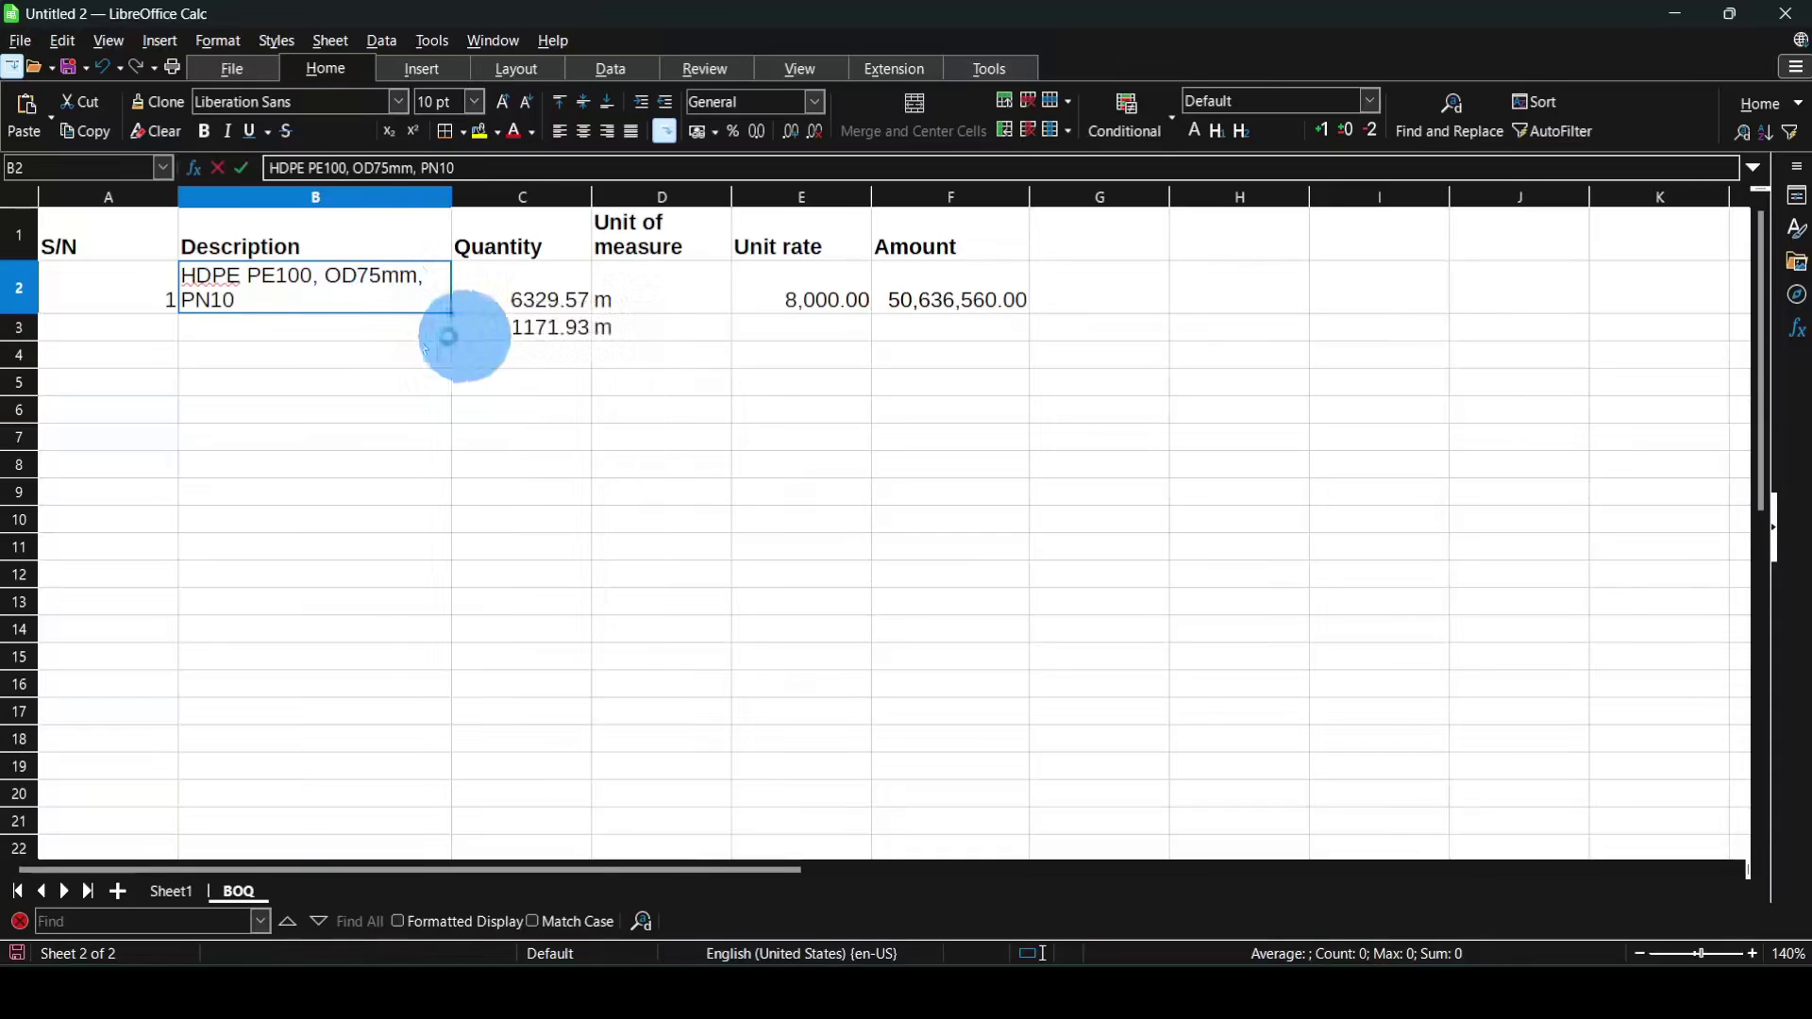
right_click(356, 342)
click(408, 394)
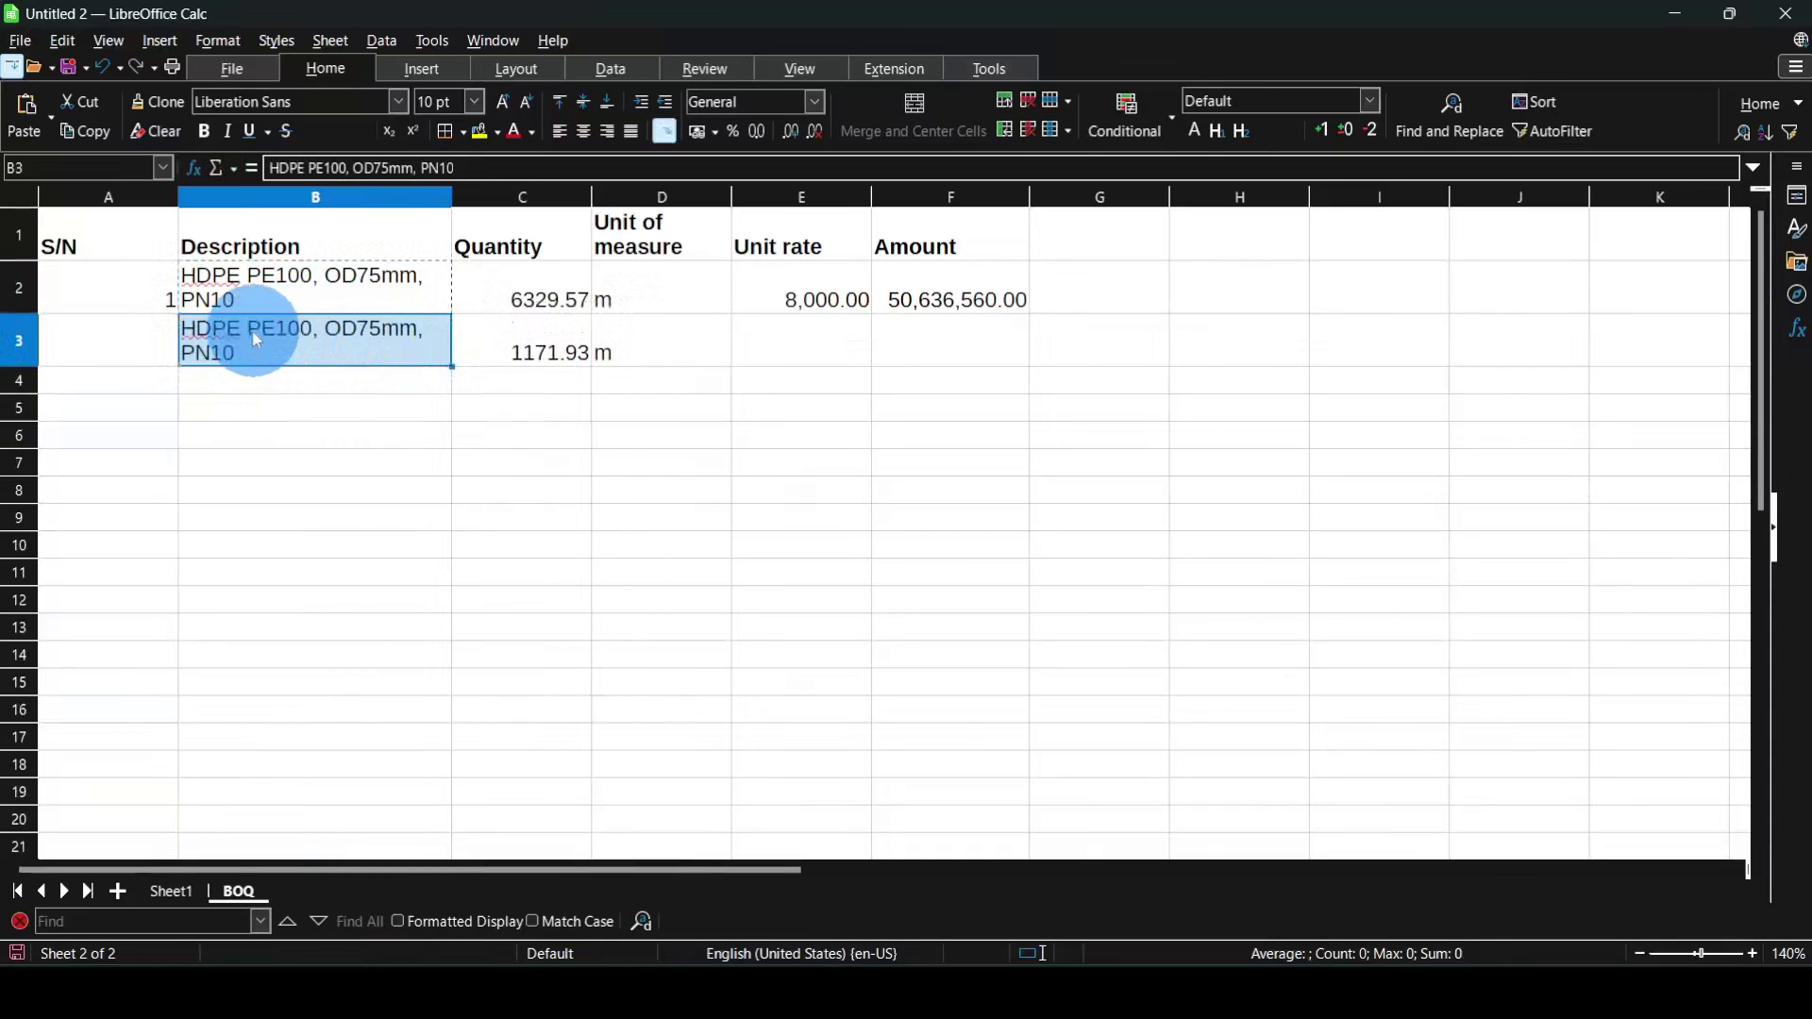
click(303, 337)
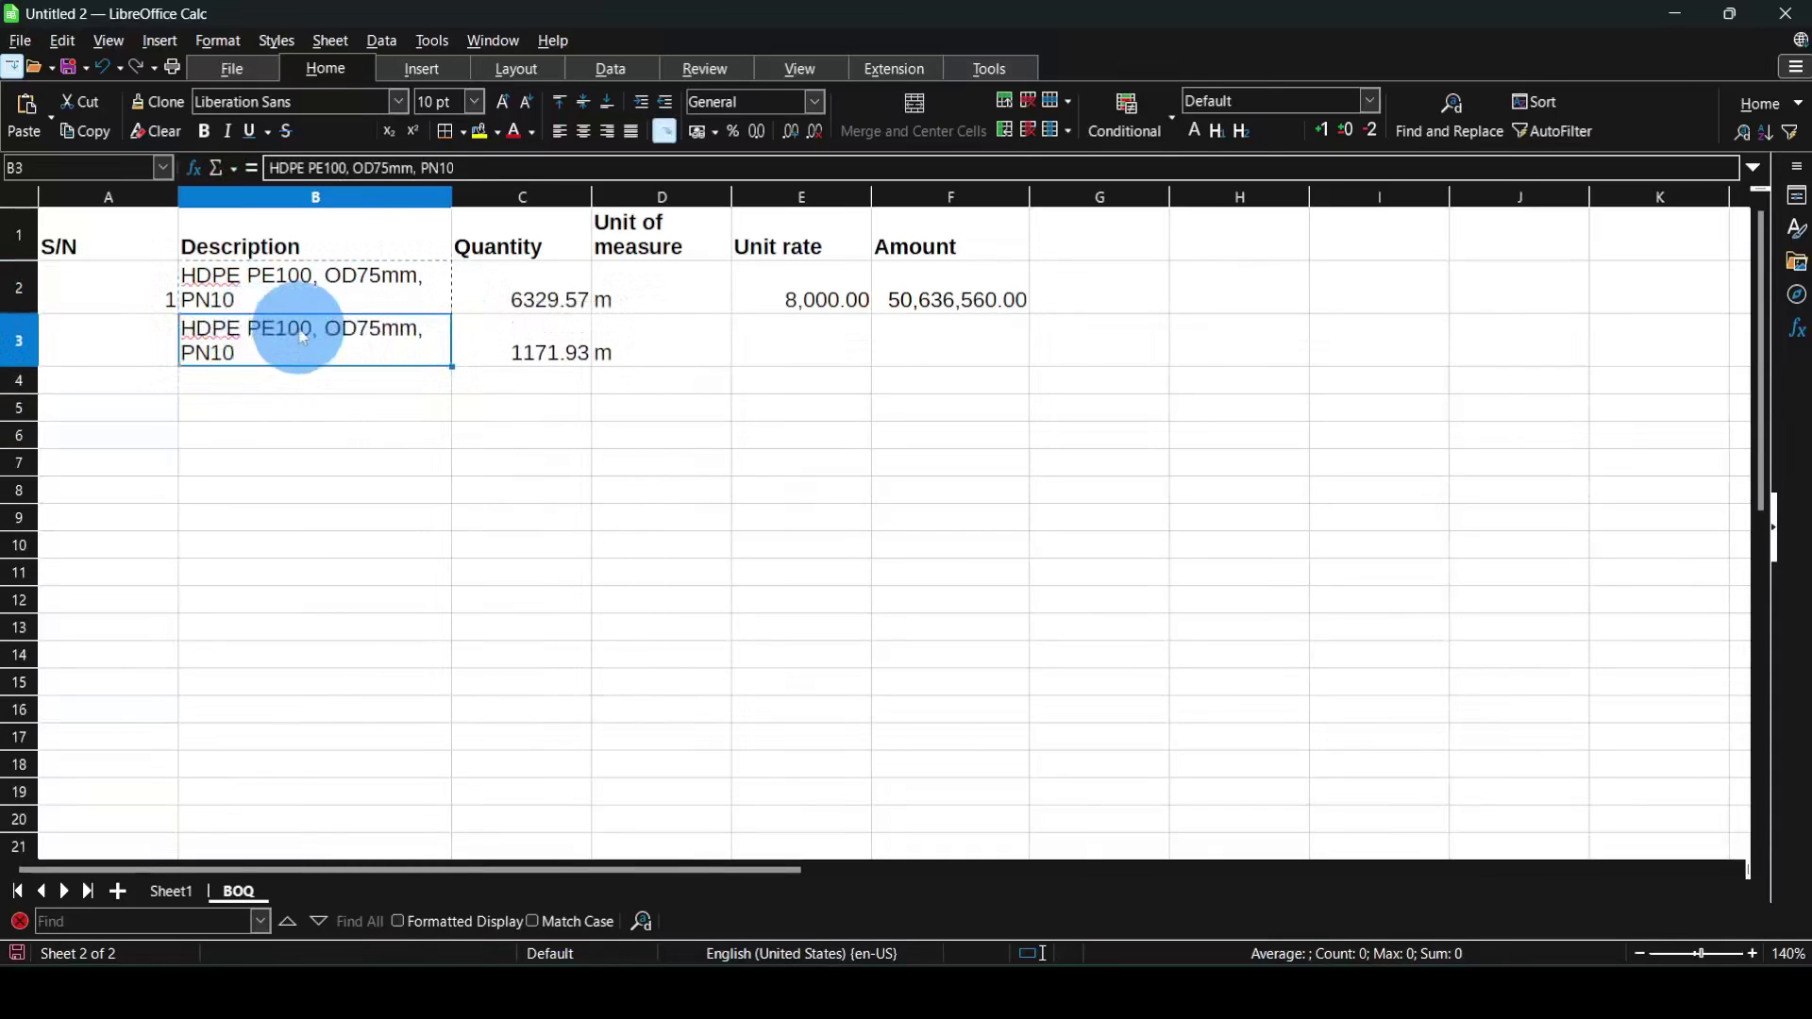
double_click(382, 327)
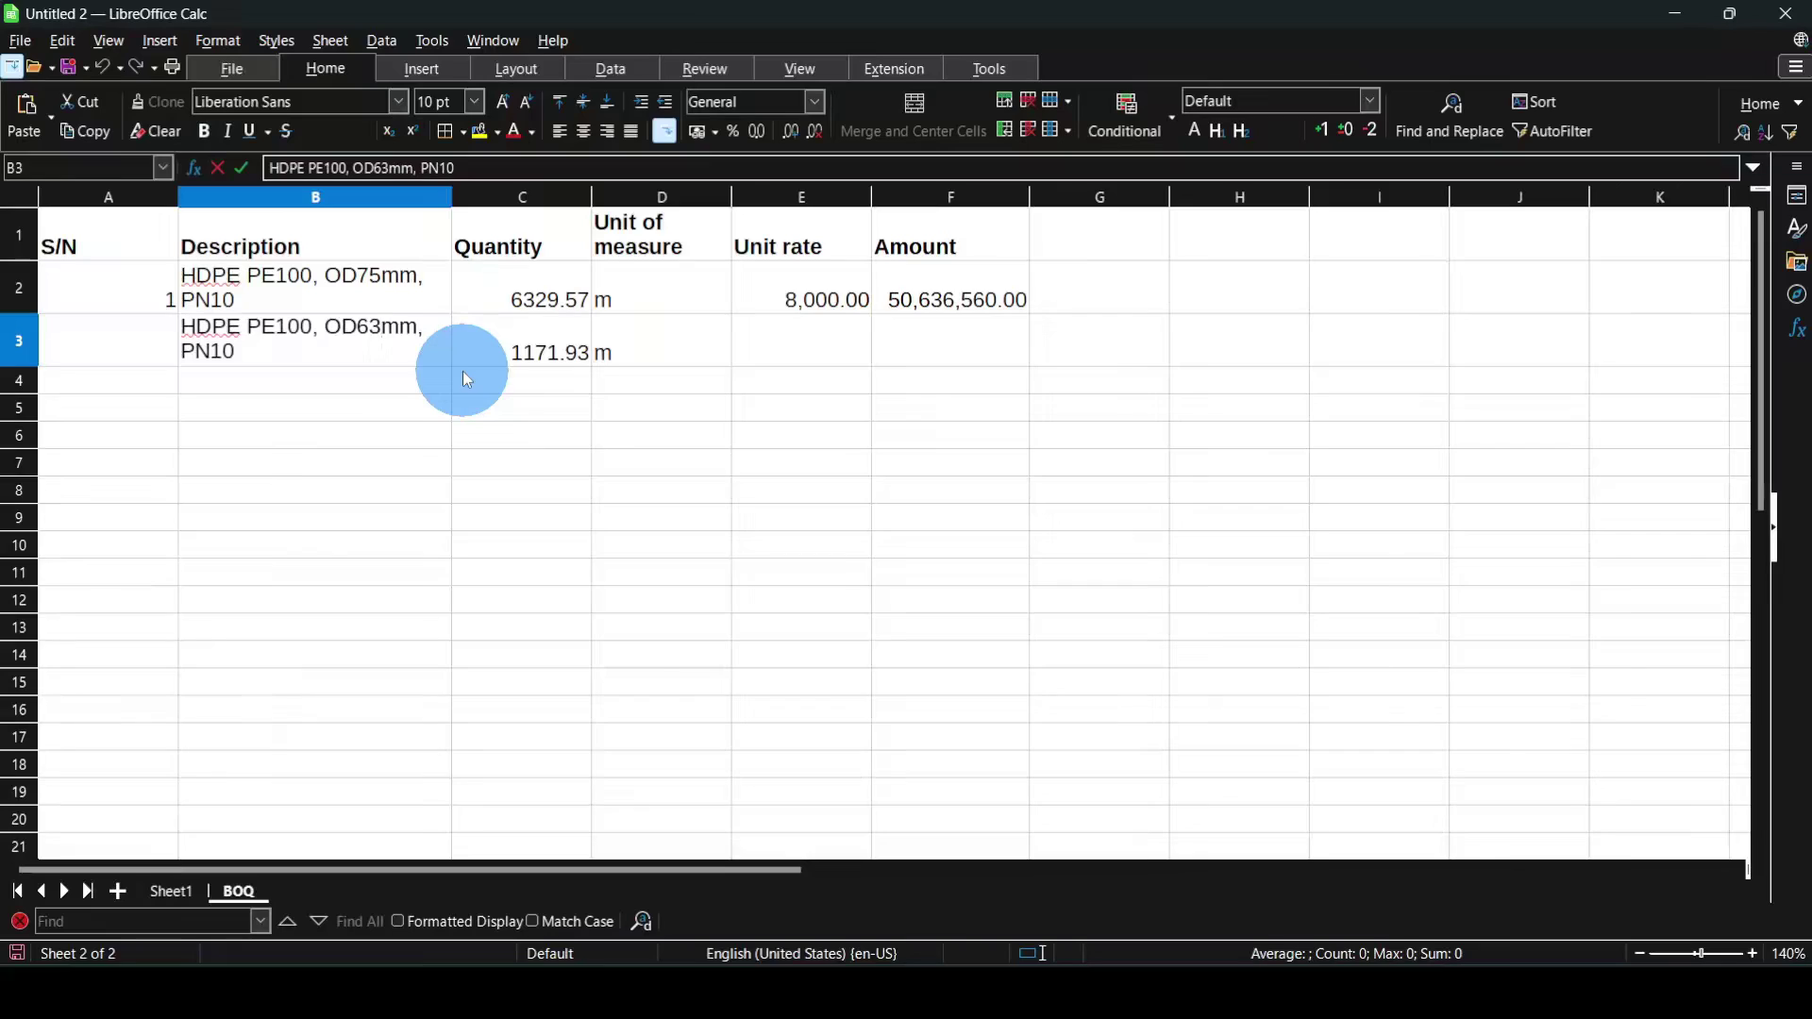
click(388, 396)
key(Up)
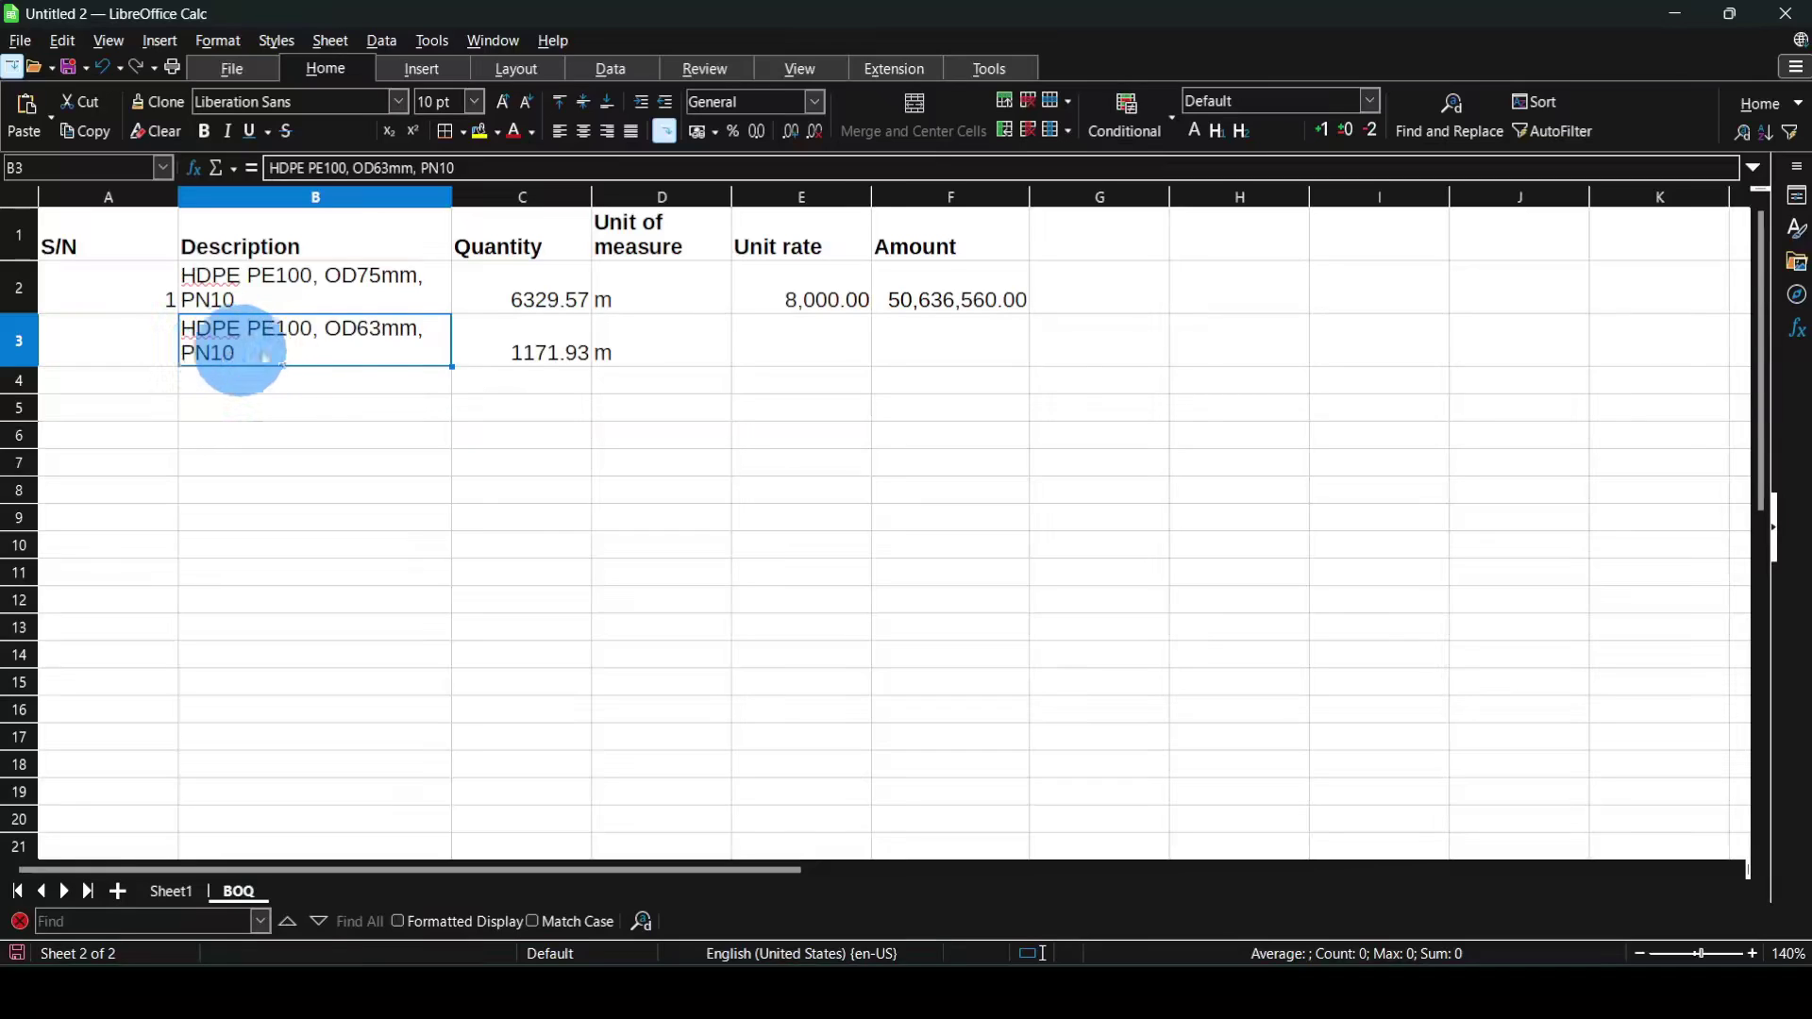
- Enter a unit rate of 7000 in cell E3 and serial number 2 in cell A3
click(679, 356)
click(782, 353)
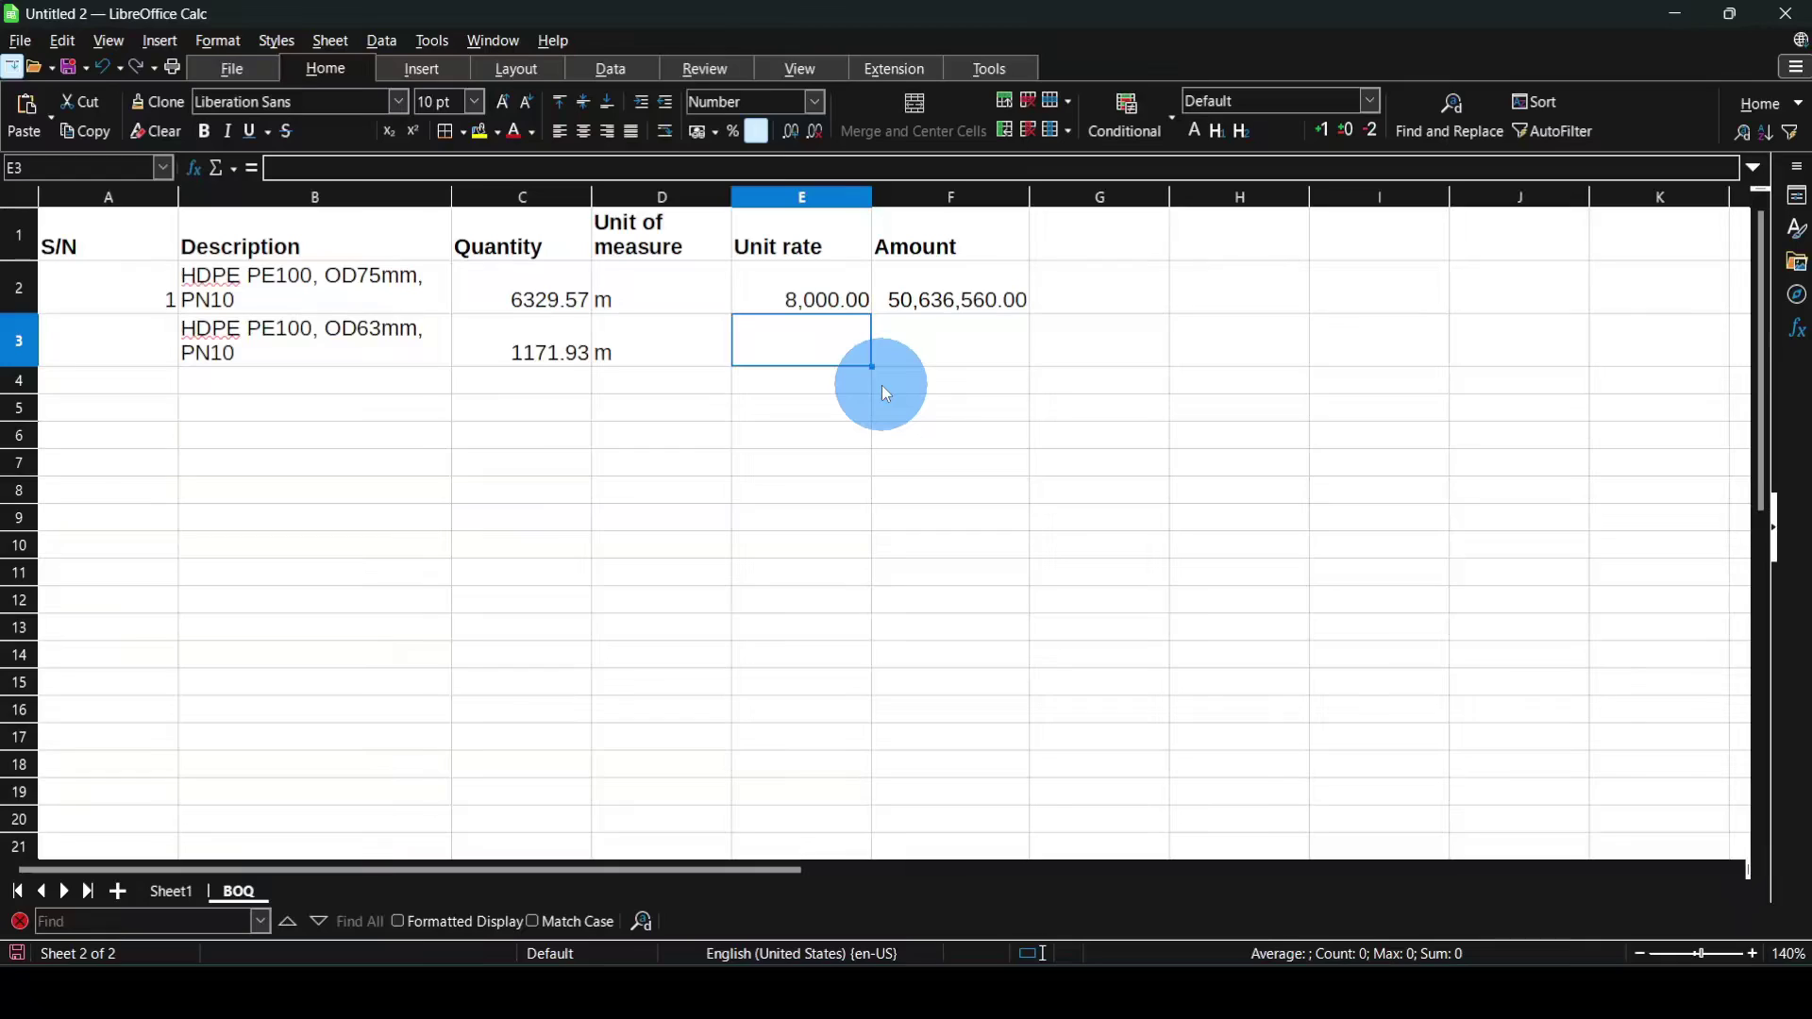
text(7000)
key(Return)
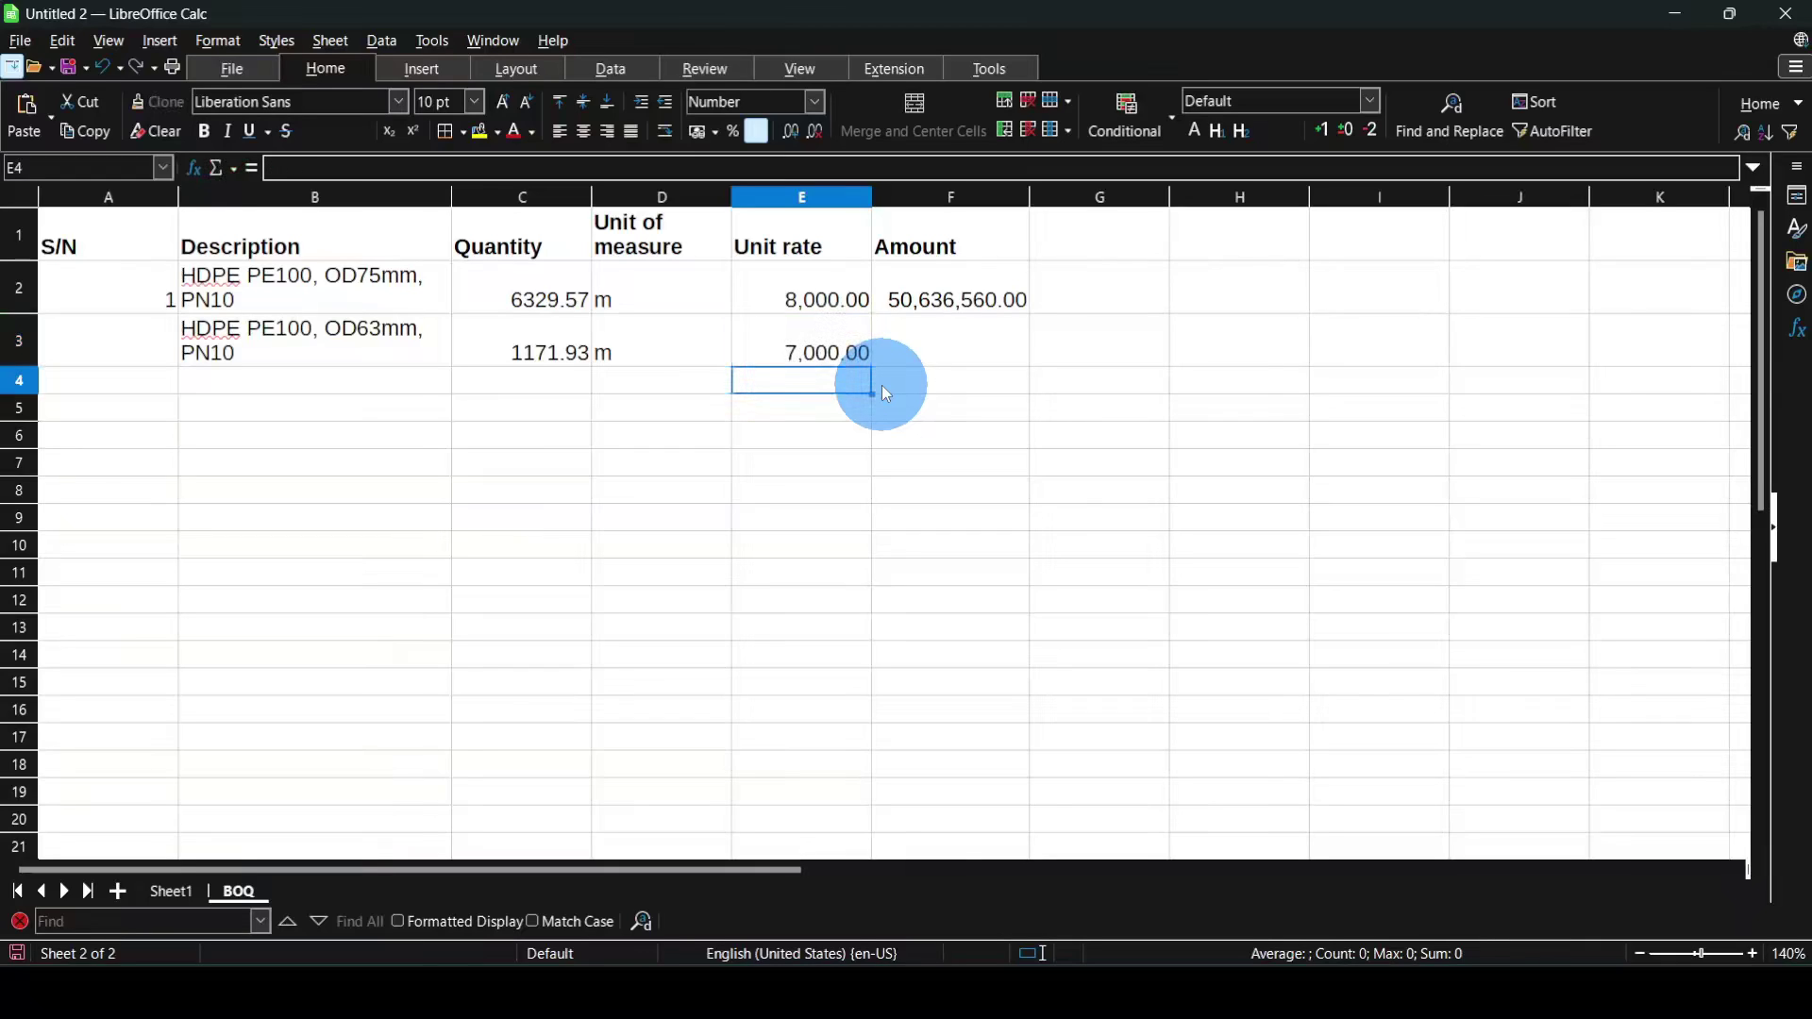
click(156, 357)
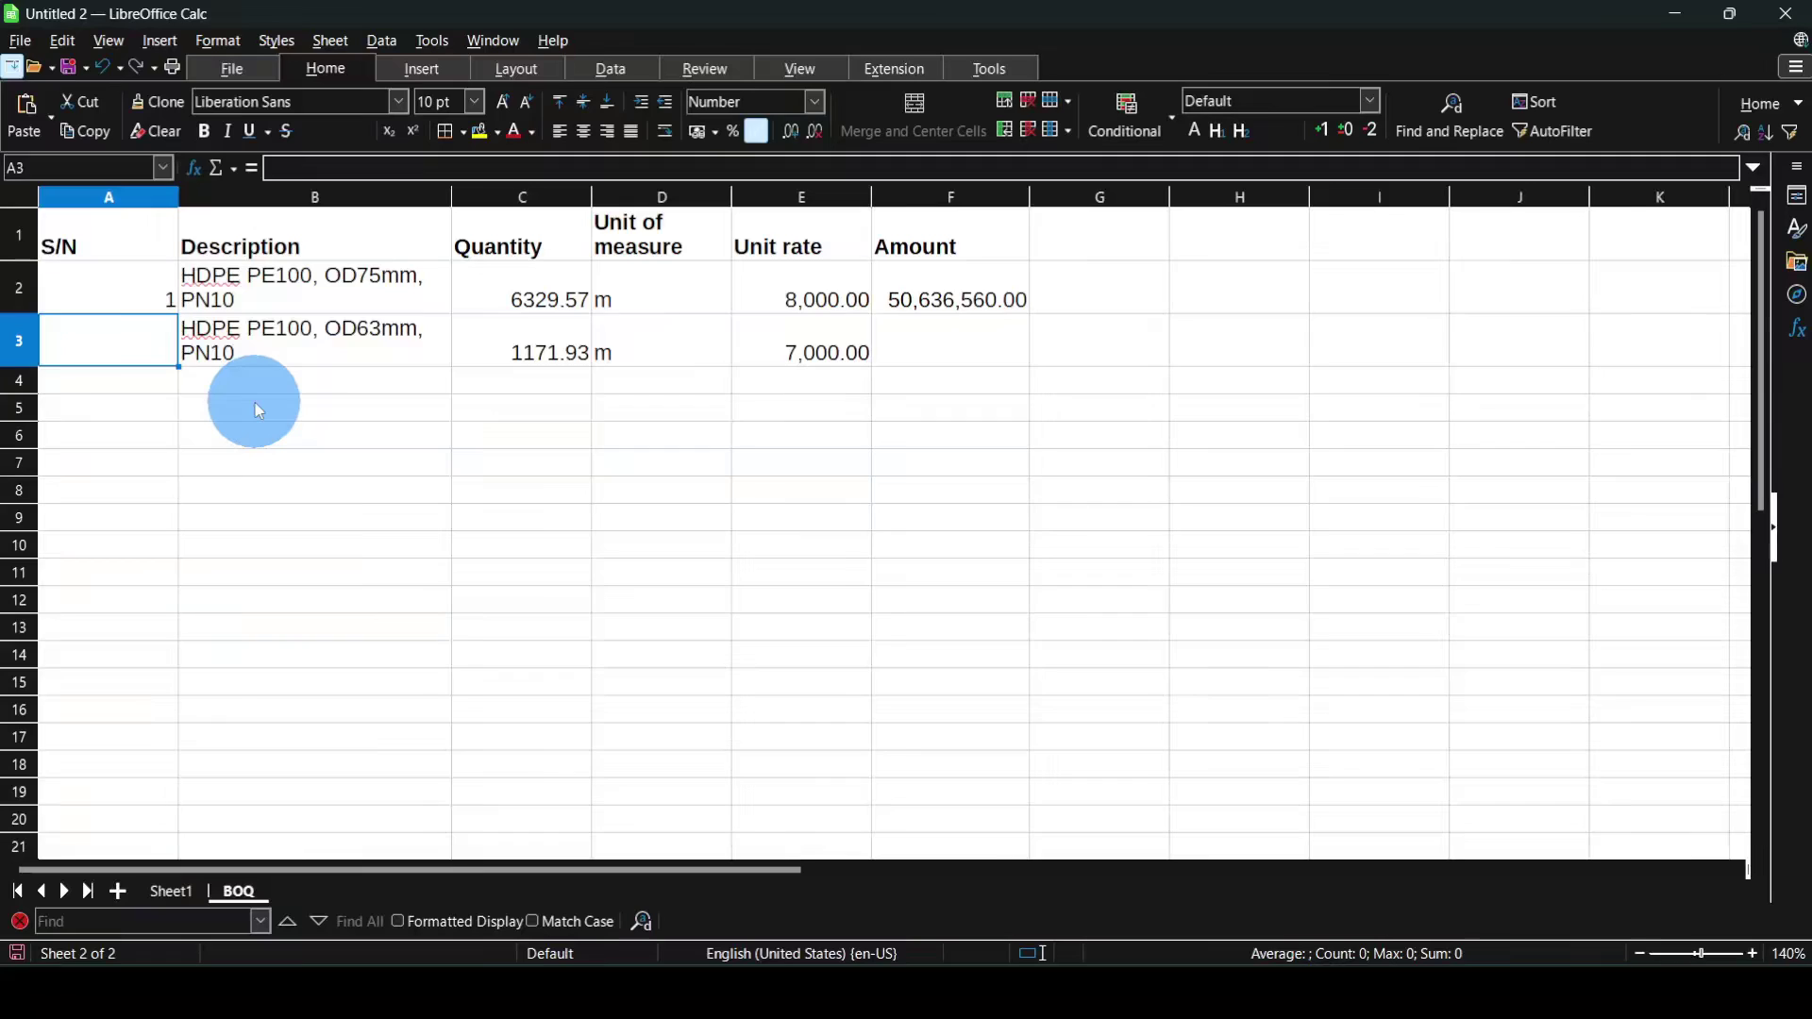
text(2)
click(292, 385)
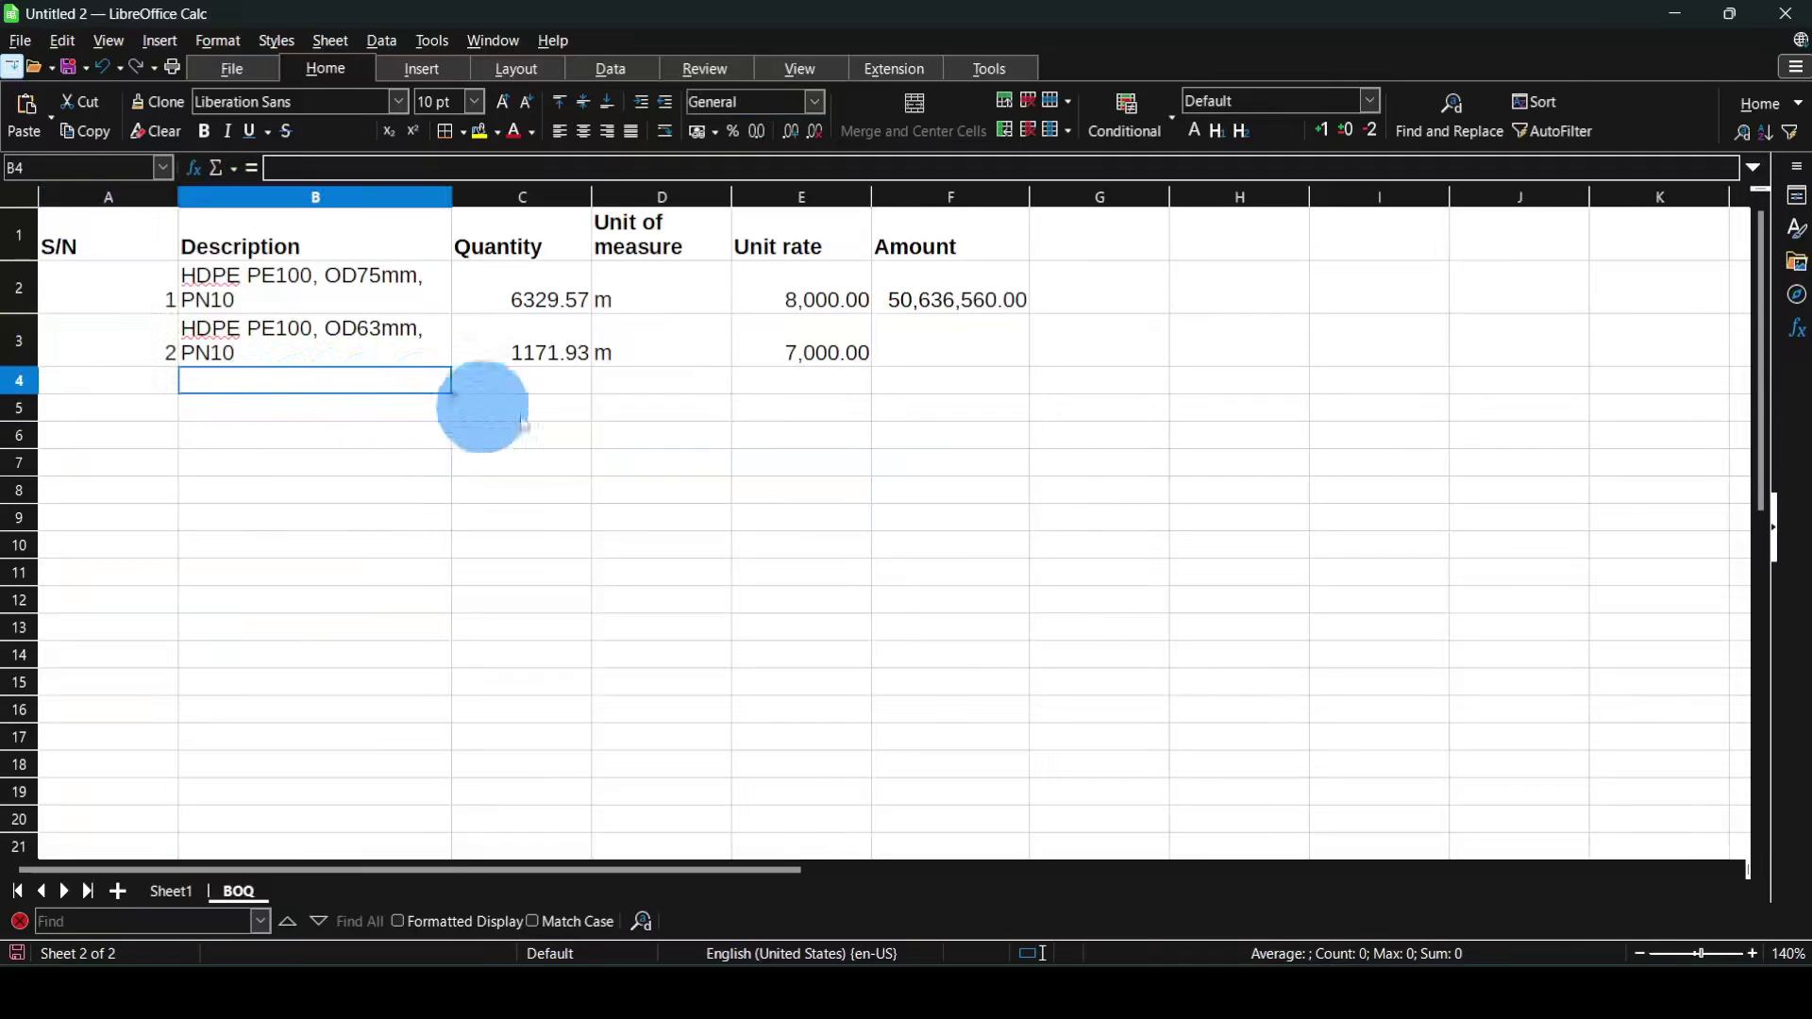
- Filter the Diameter column on Sheet1 to show only the 44 mm pipes
click(184, 890)
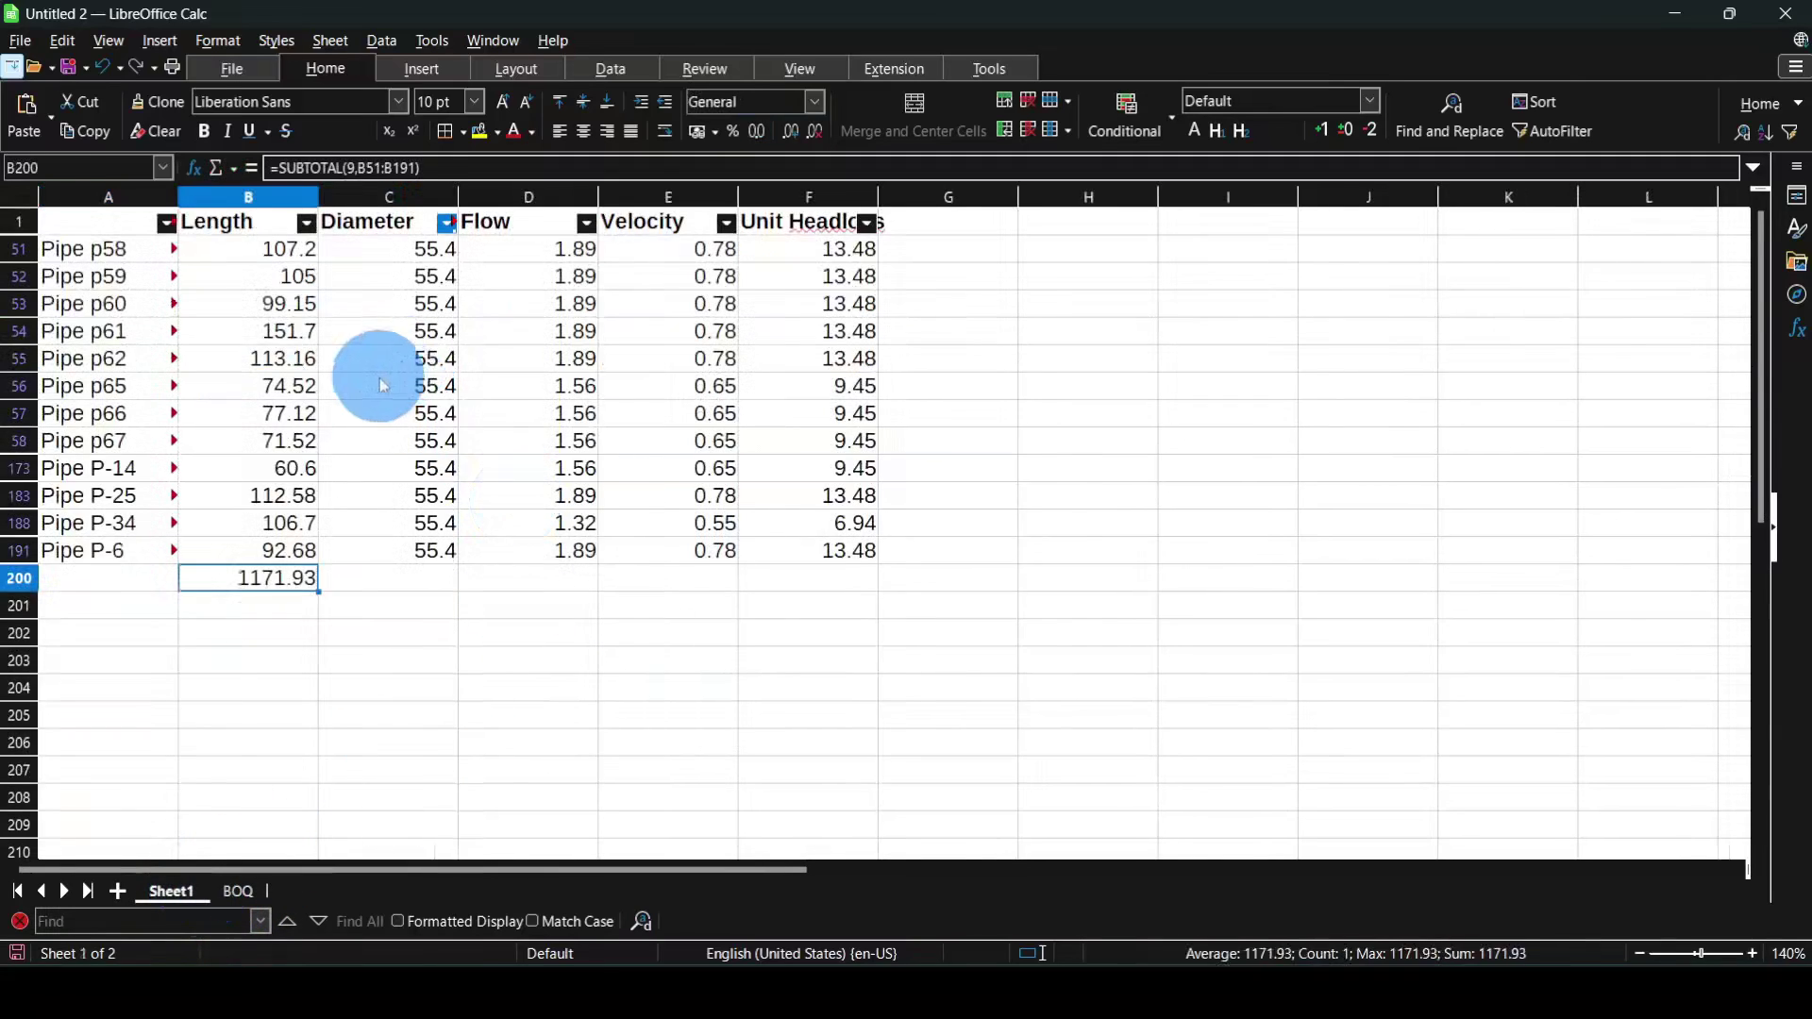
click(447, 223)
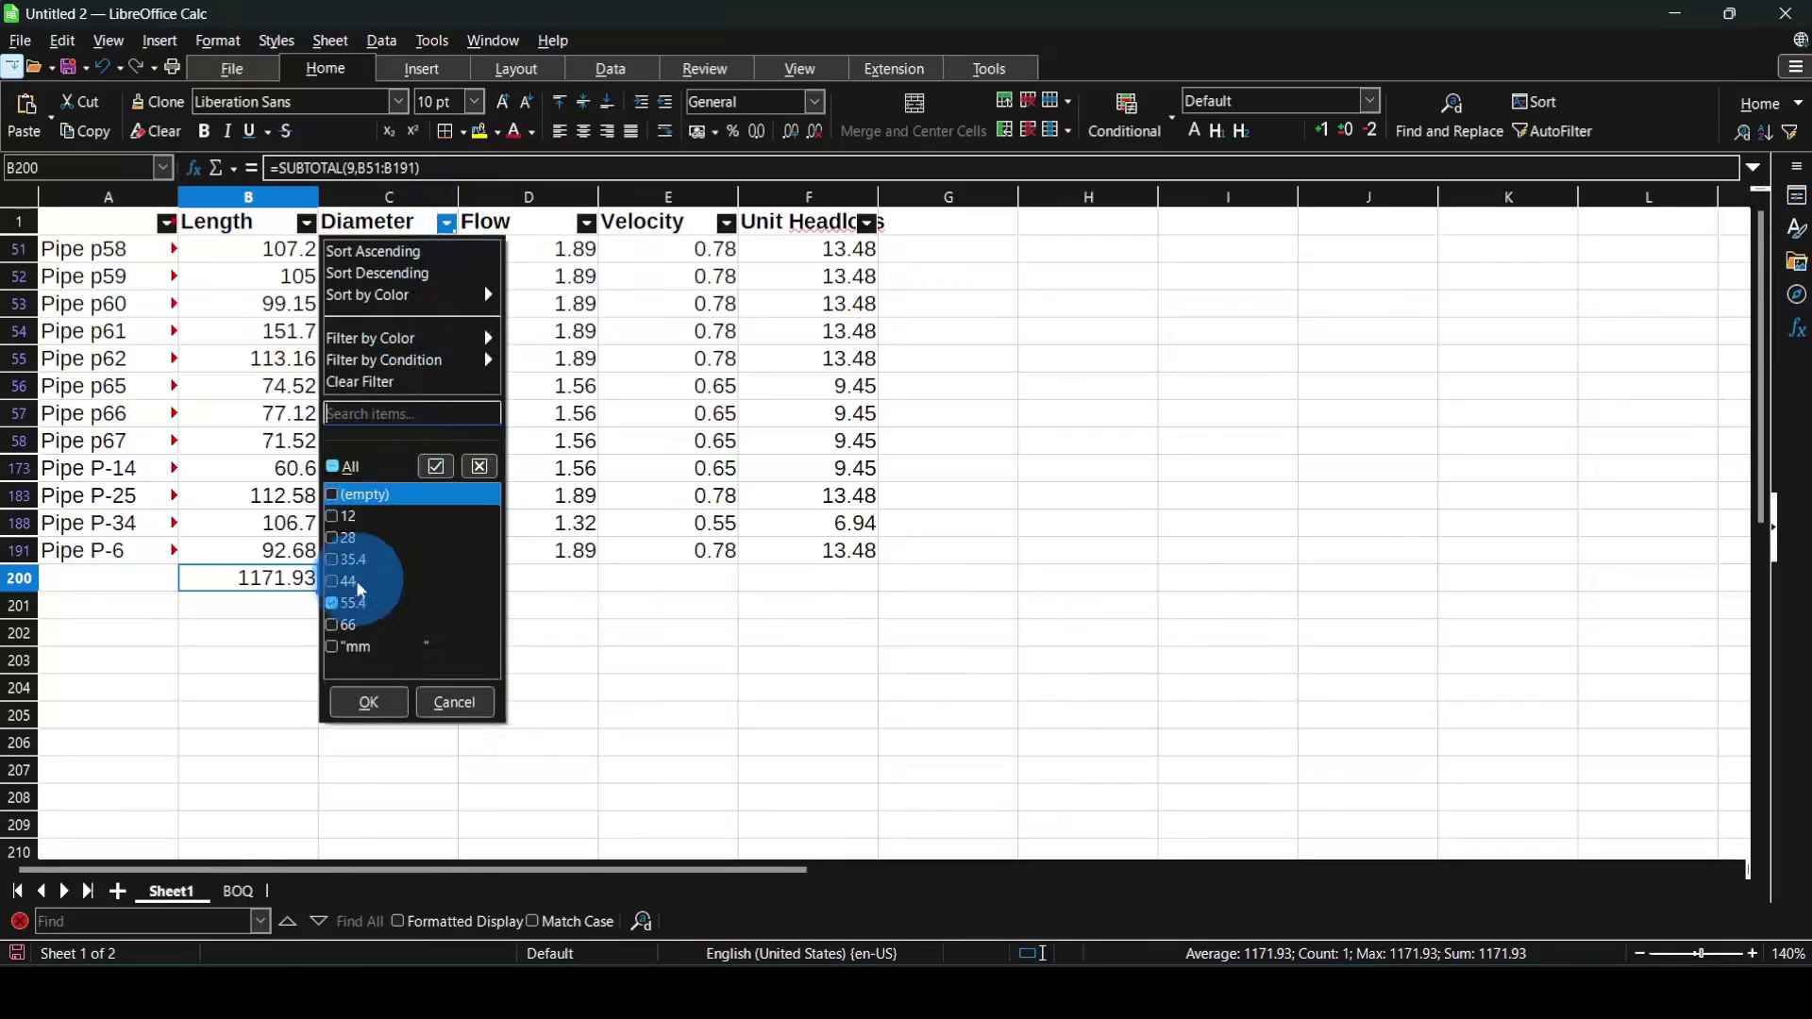
click(332, 581)
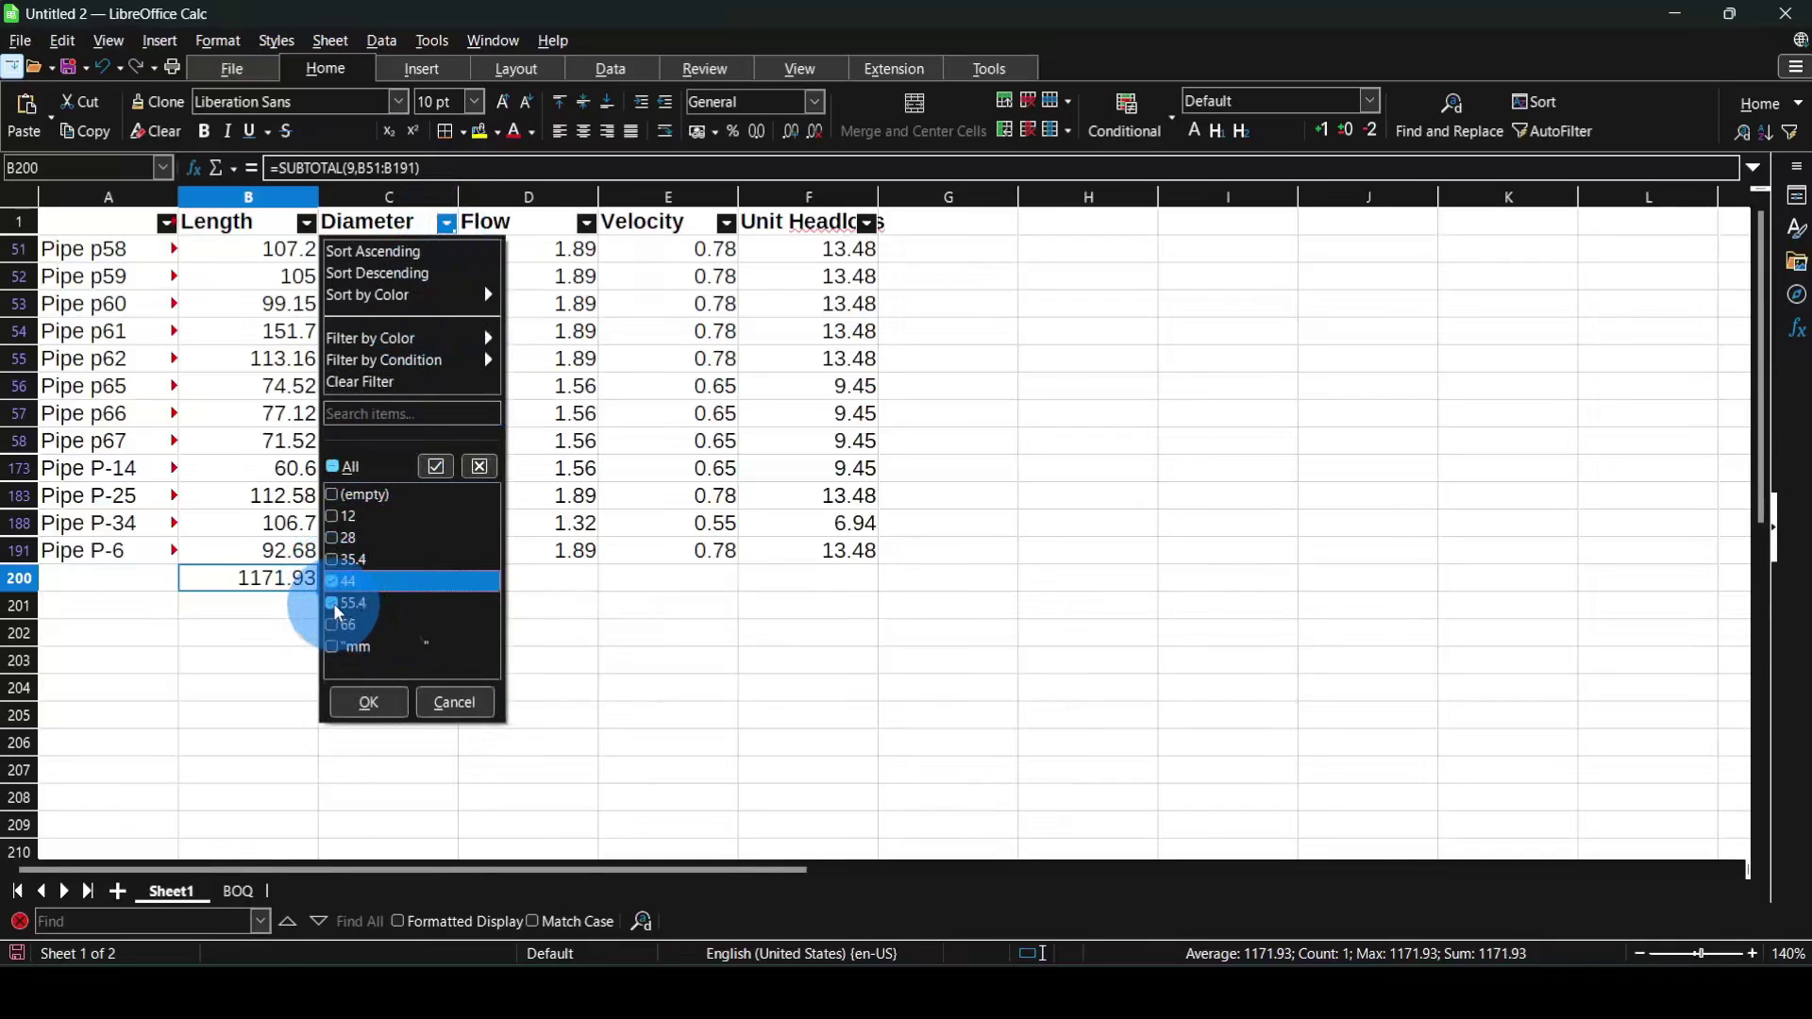
click(372, 600)
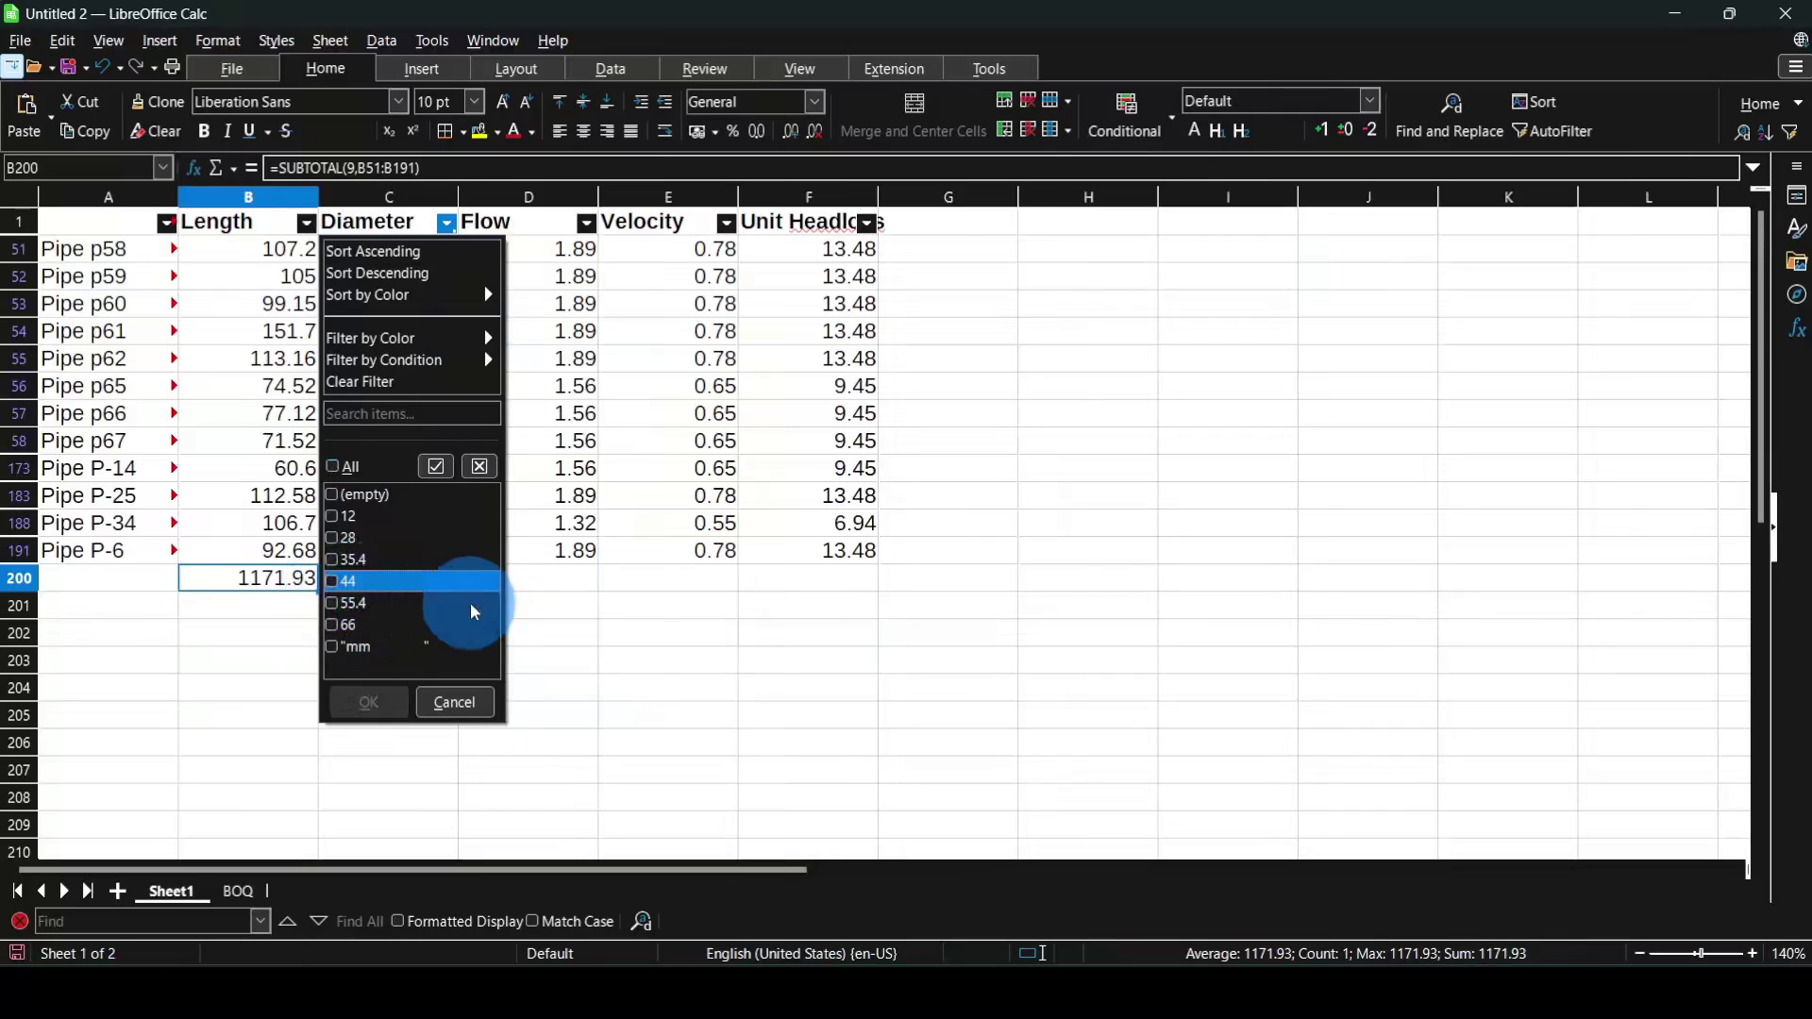
click(347, 585)
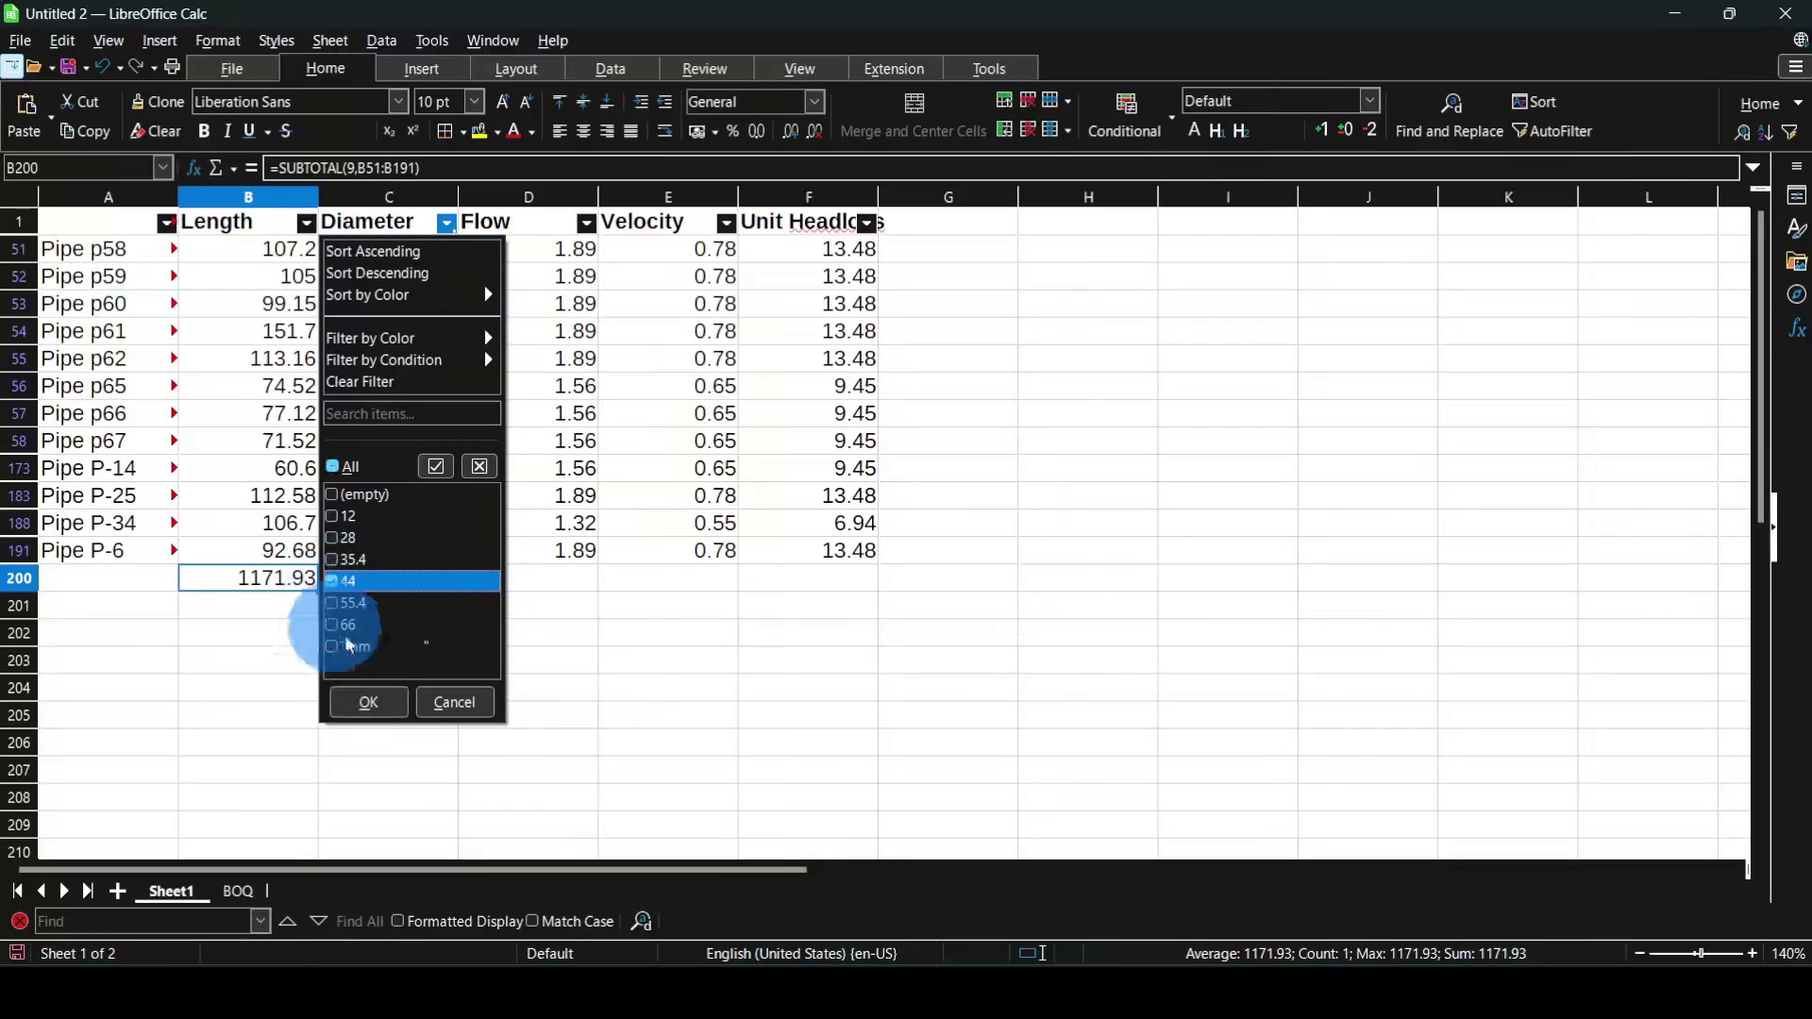
click(368, 702)
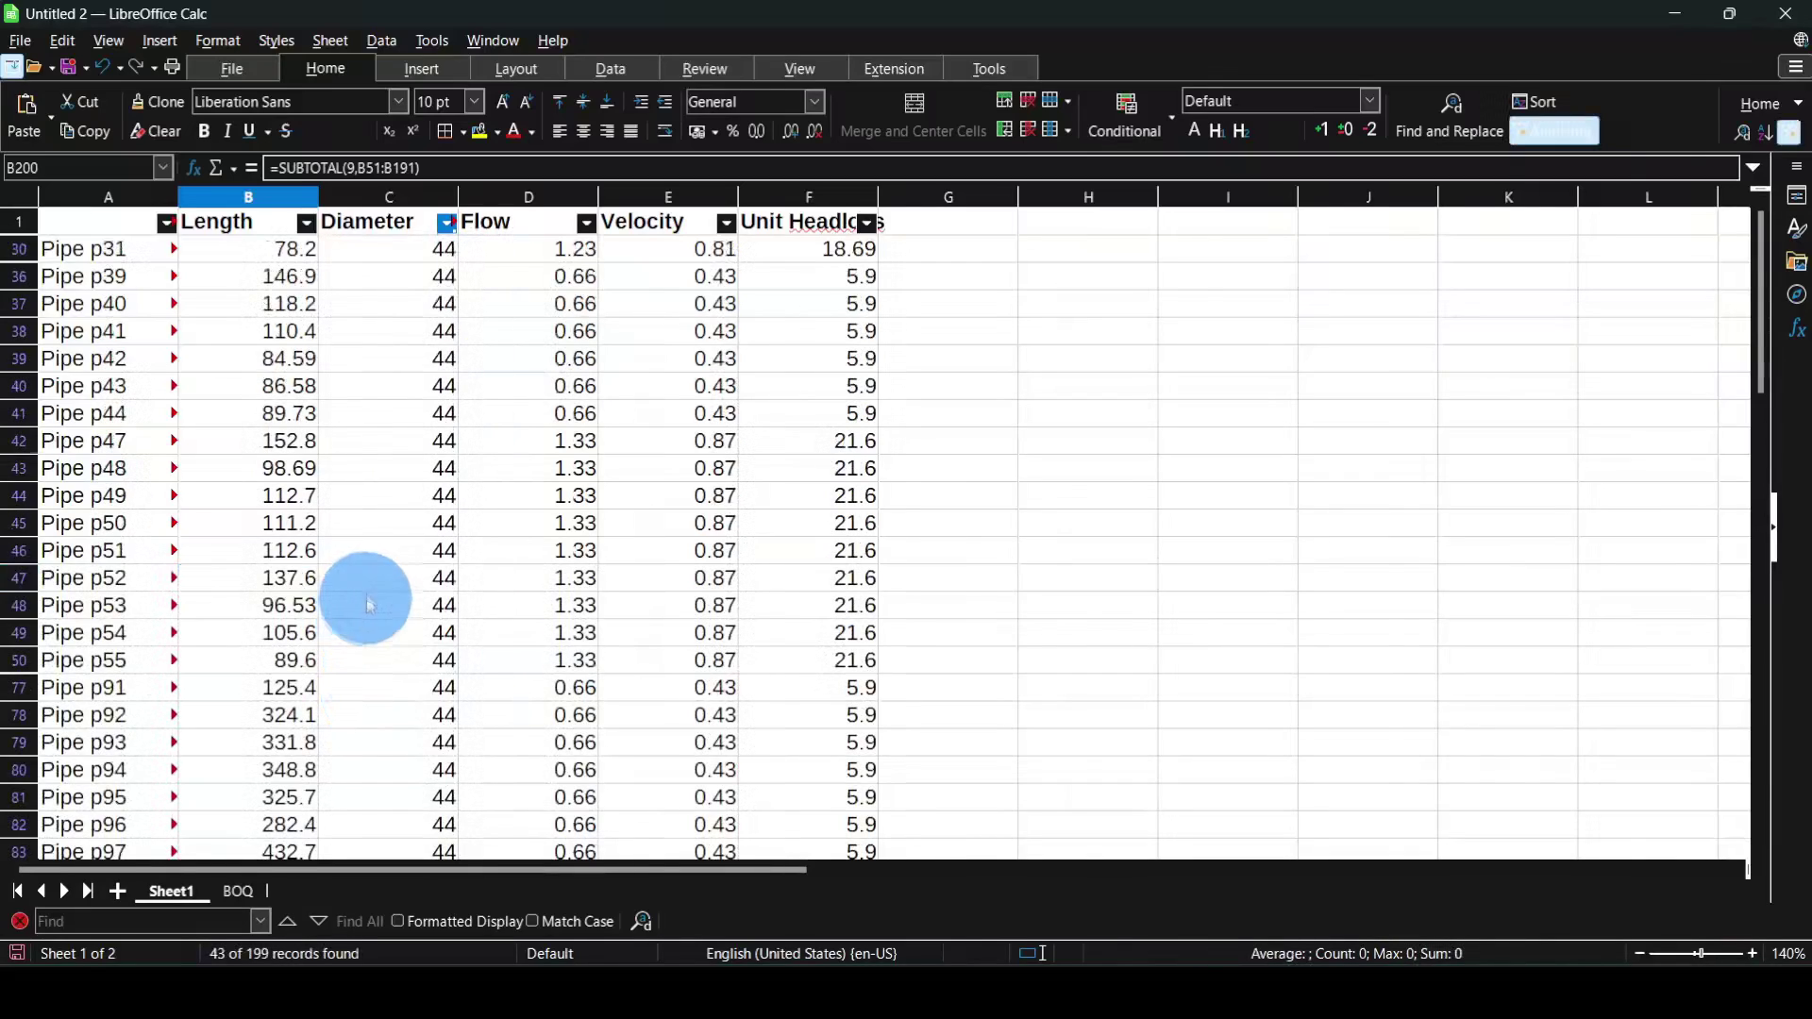
click(436, 304)
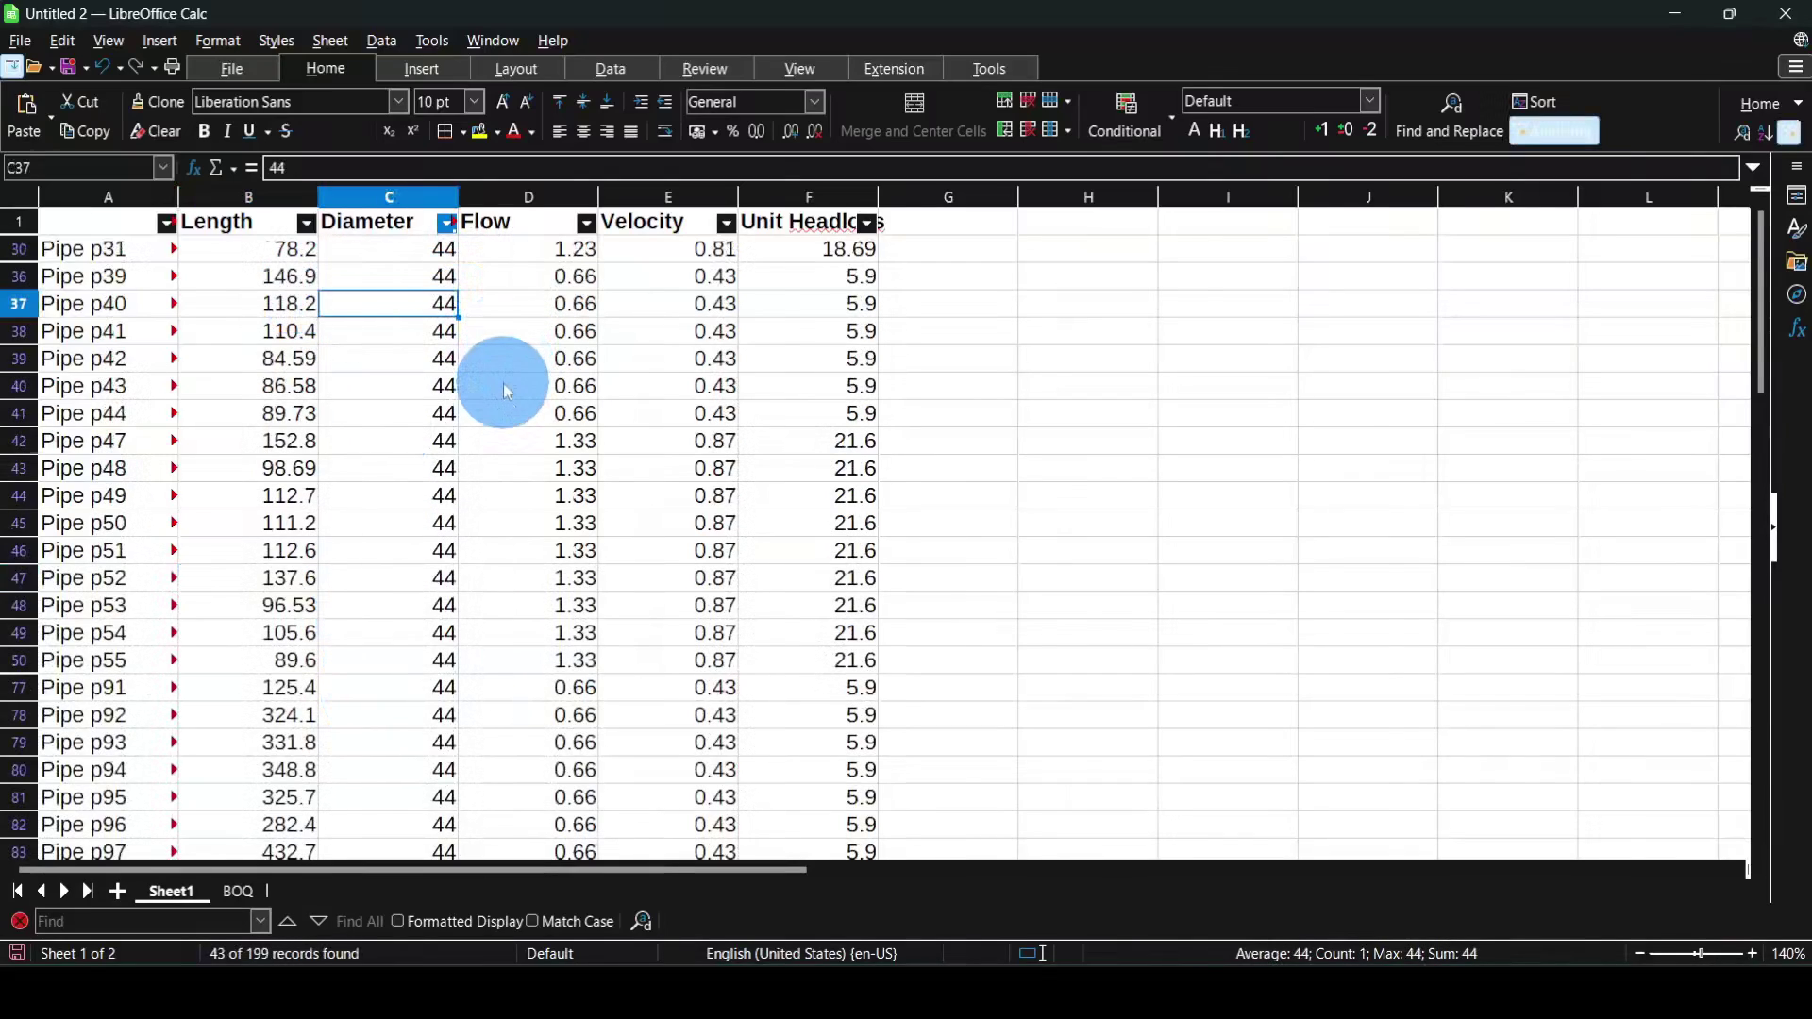
- Sum the filtered 44 mm pipe lengths, B30:B187, in the cell directly beneath the Length column
click(289, 256)
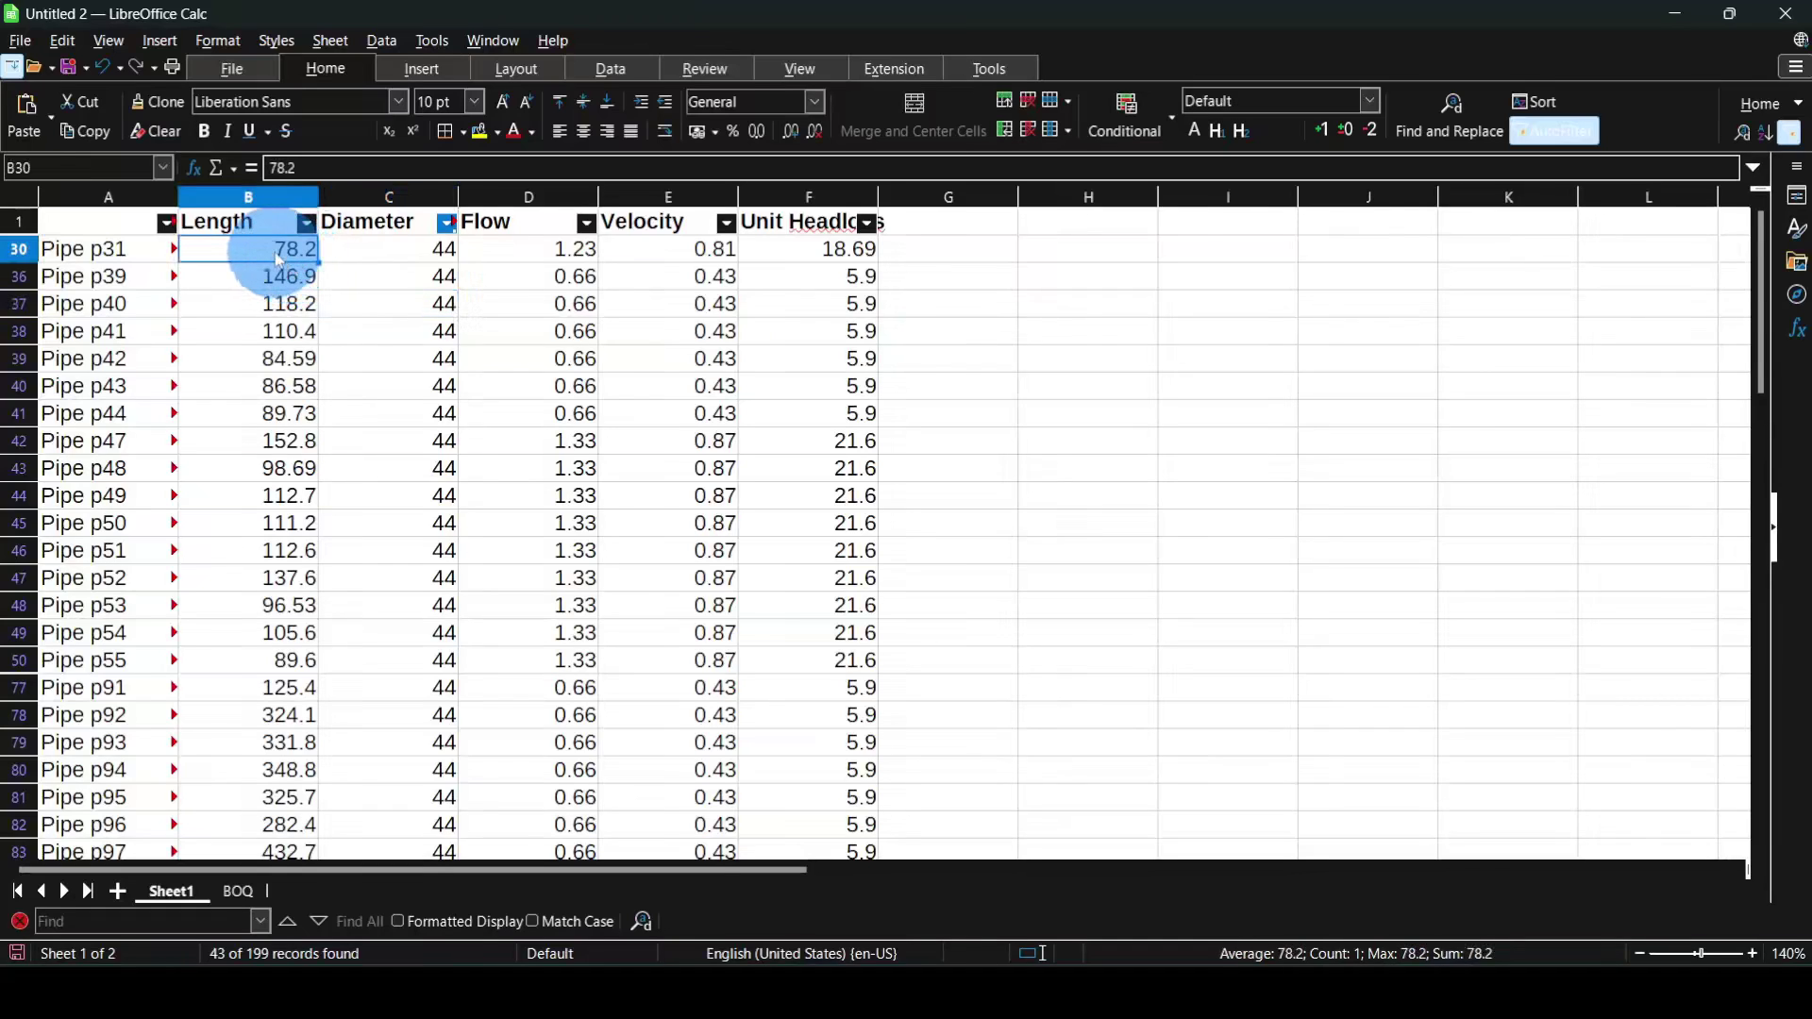
drag(280, 259, 254, 665)
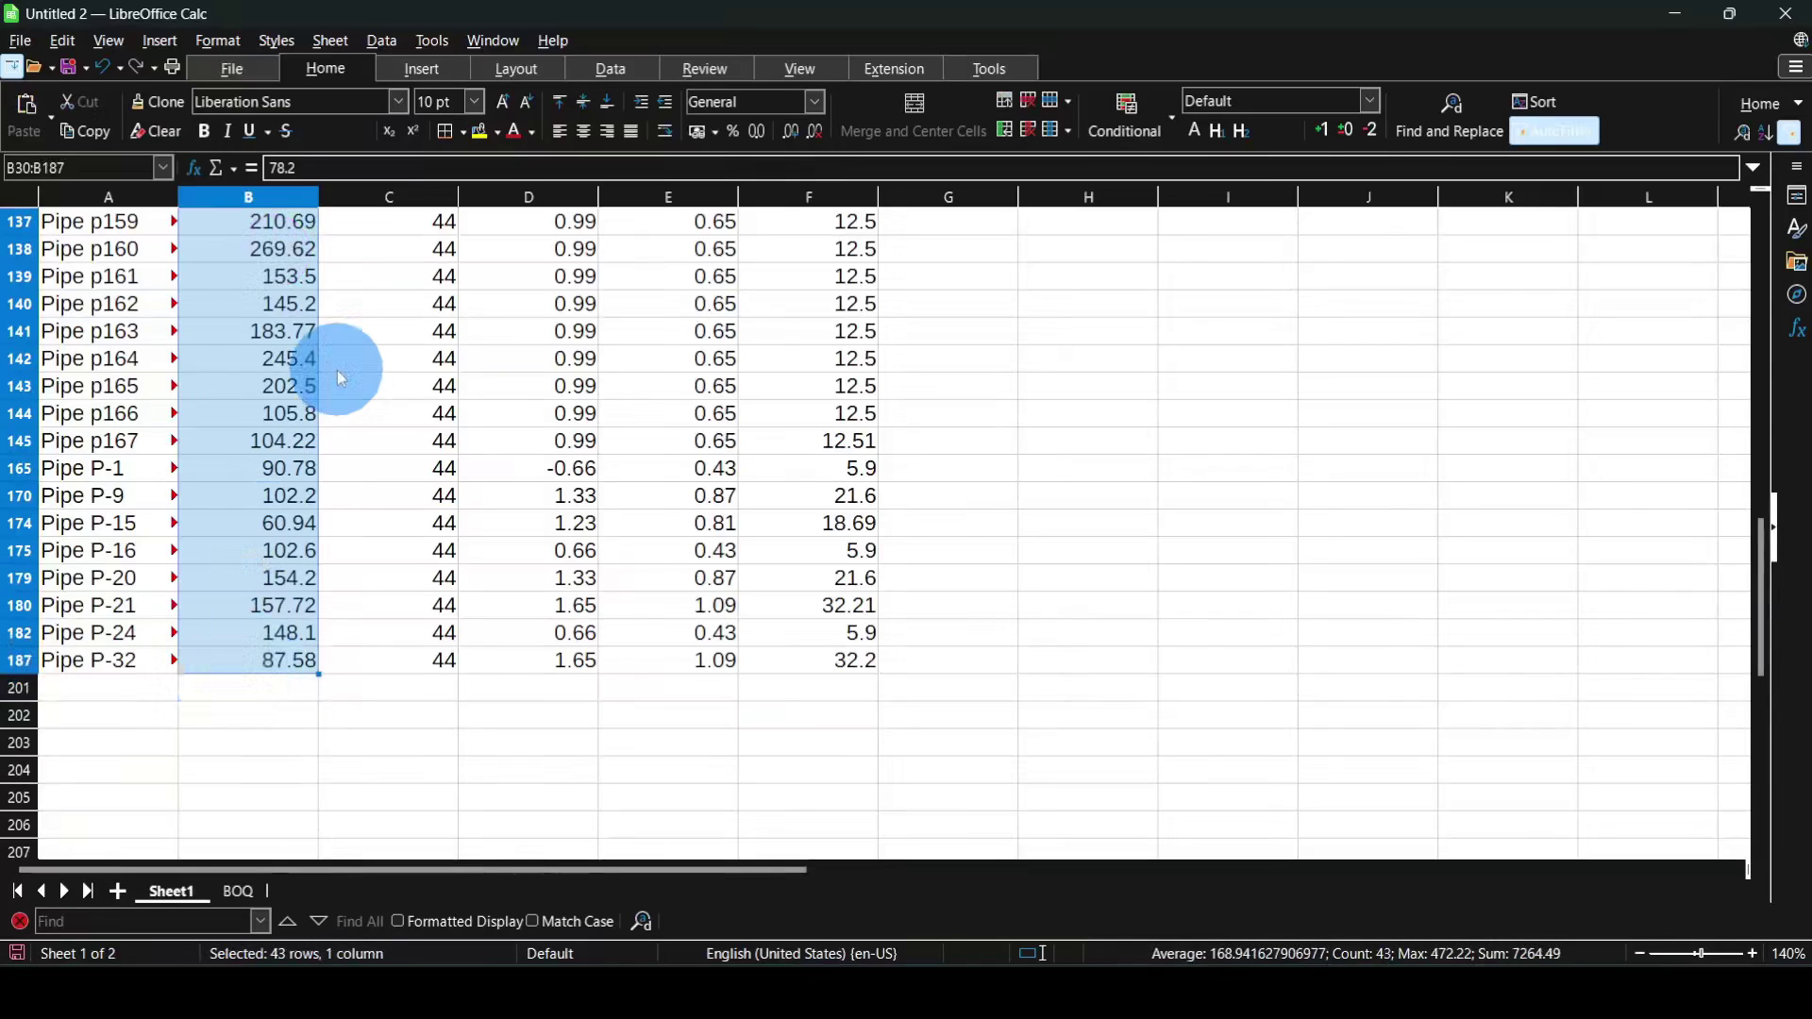
click(241, 175)
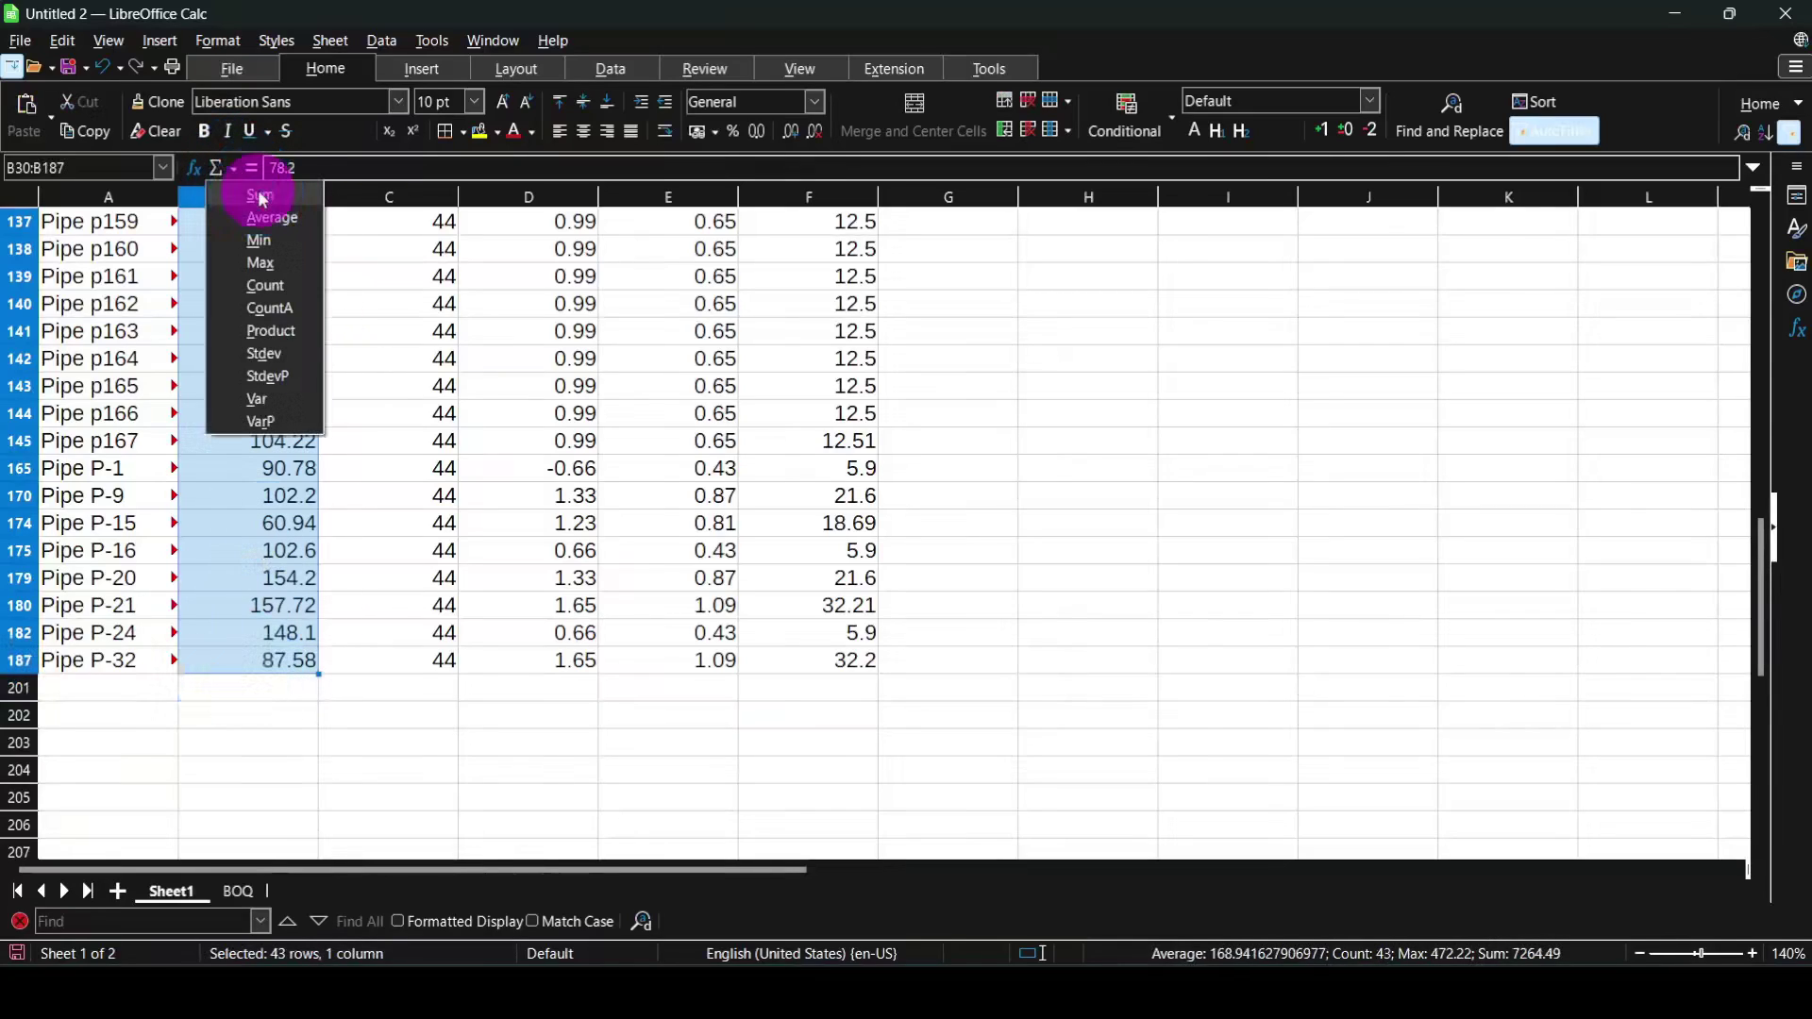
click(251, 185)
- Copy the 44 mm length total from Sheet1 and paste it as a number into cell C4 of the BOQ sheet
click(275, 698)
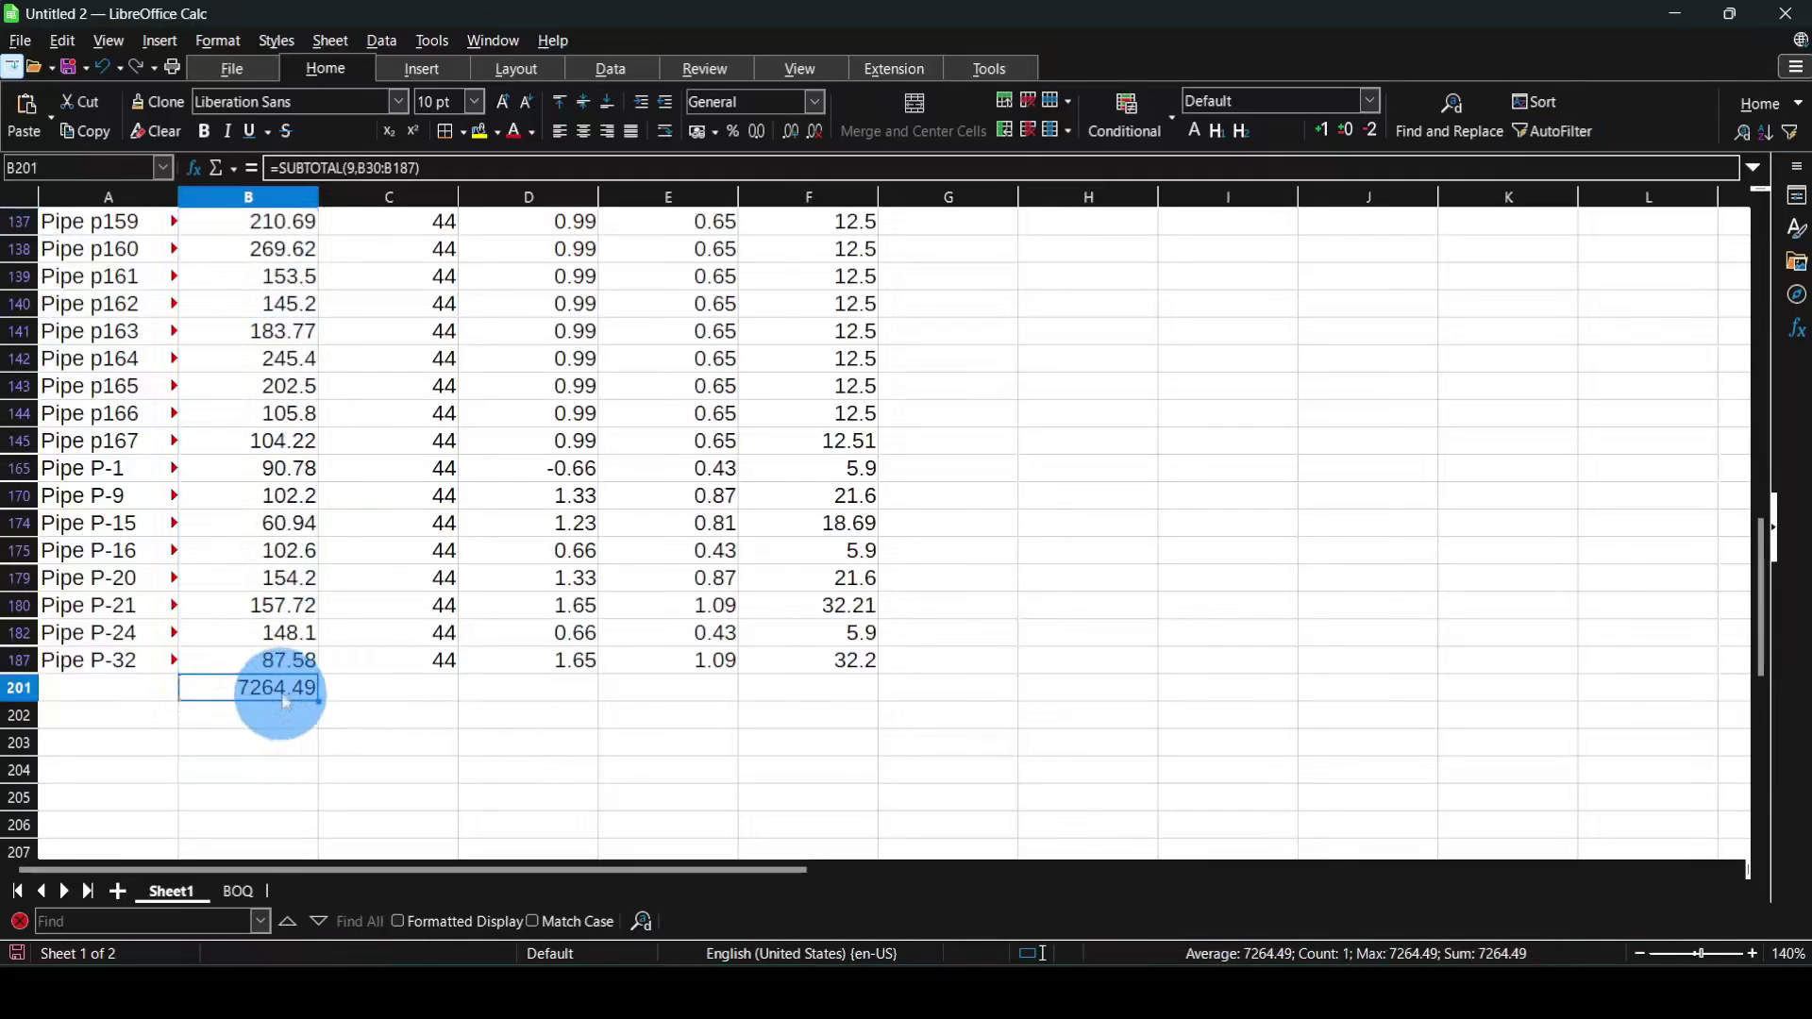
right_click(269, 697)
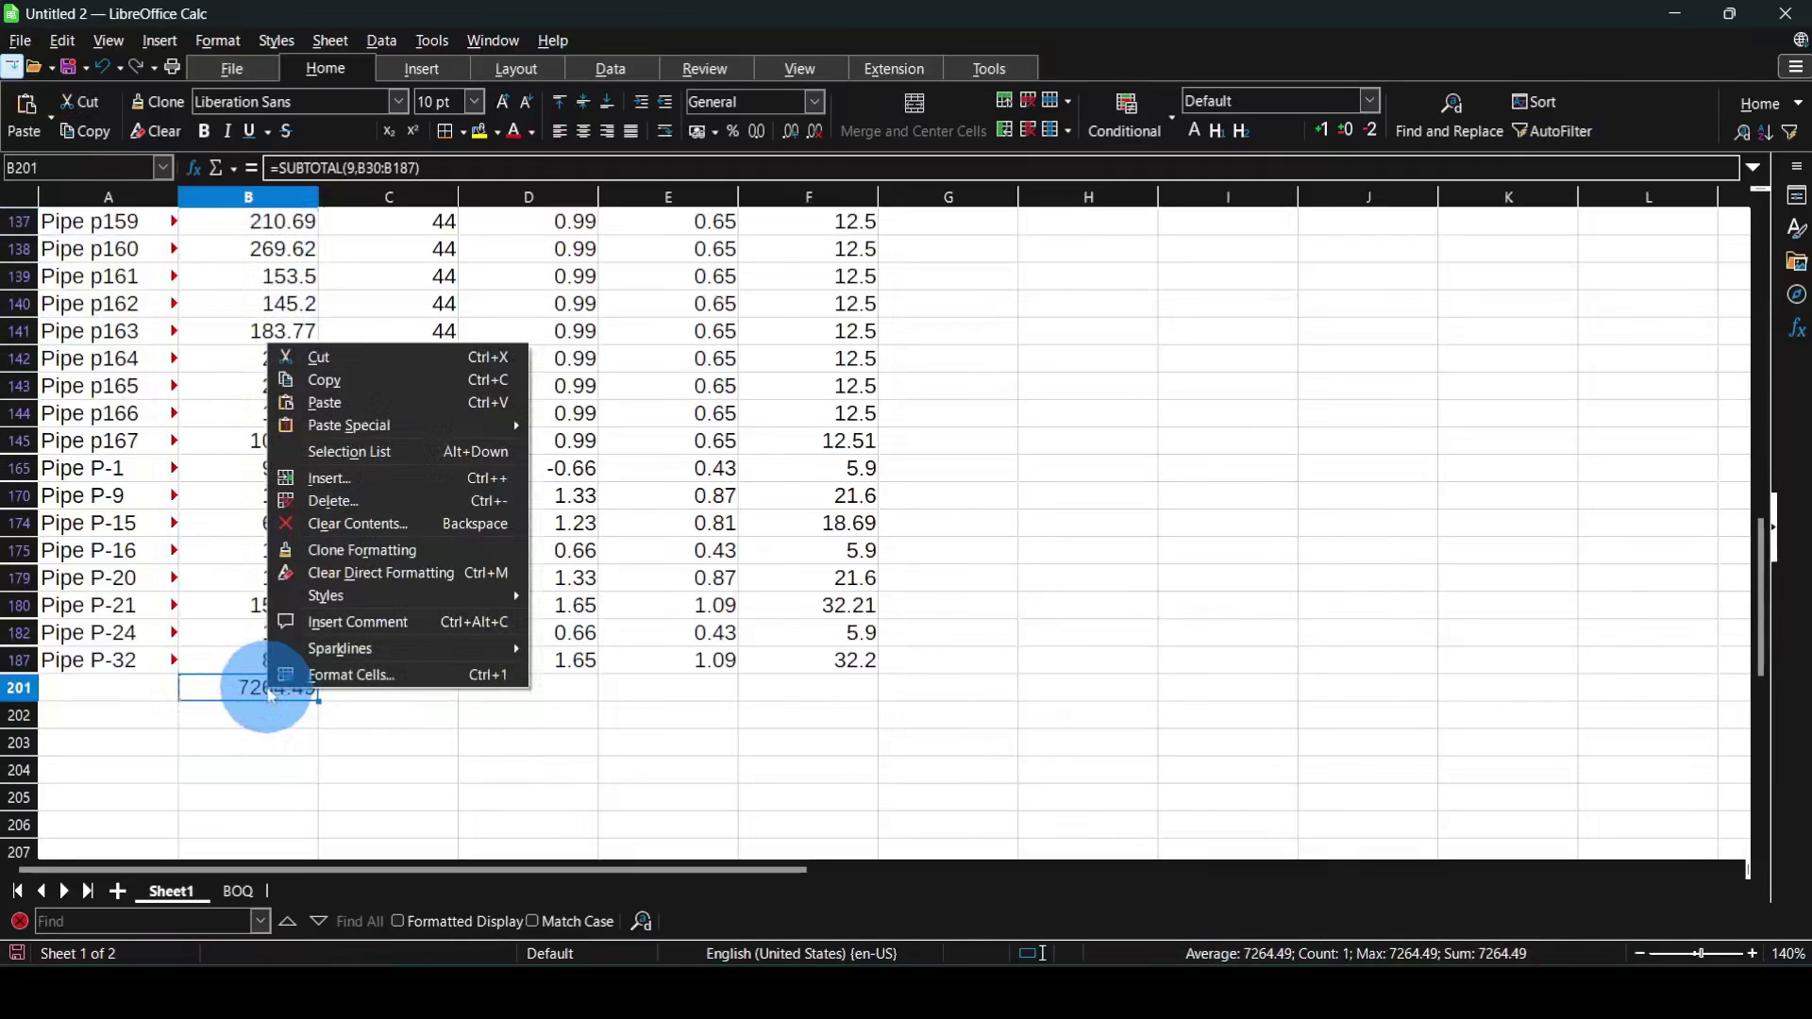
click(340, 387)
click(240, 891)
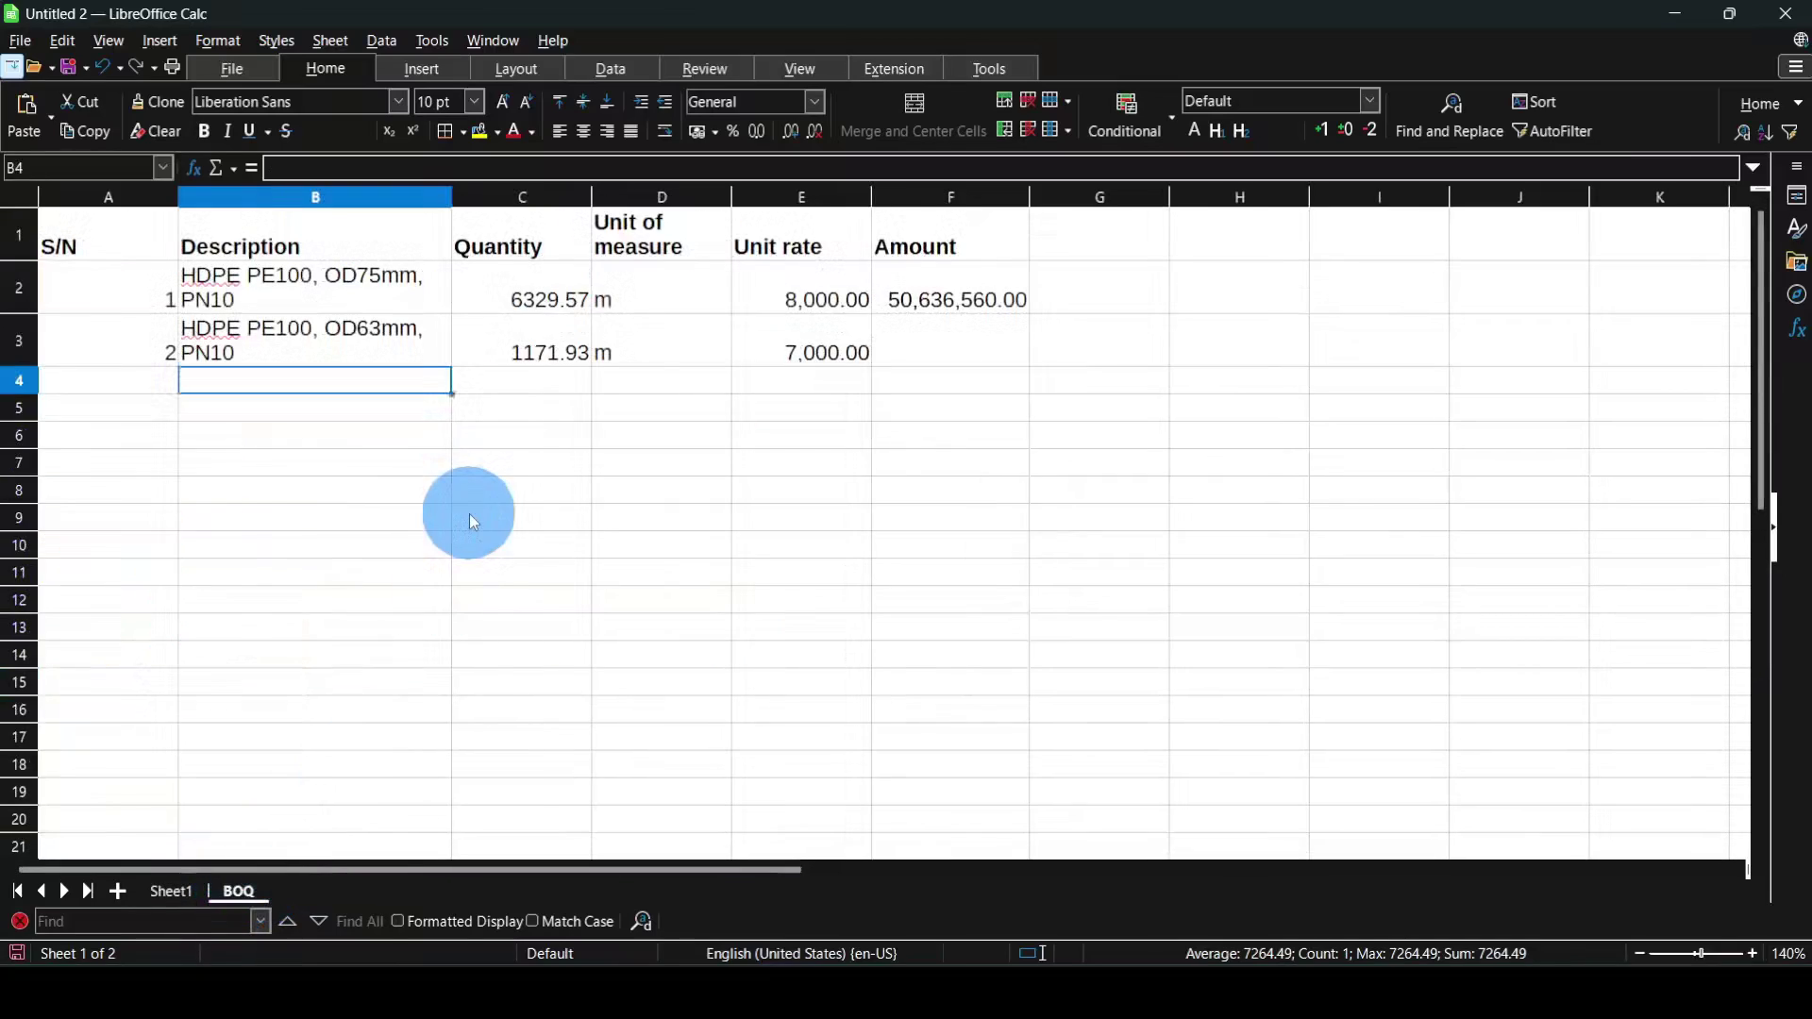
right_click(543, 378)
mouse_move(727, 456)
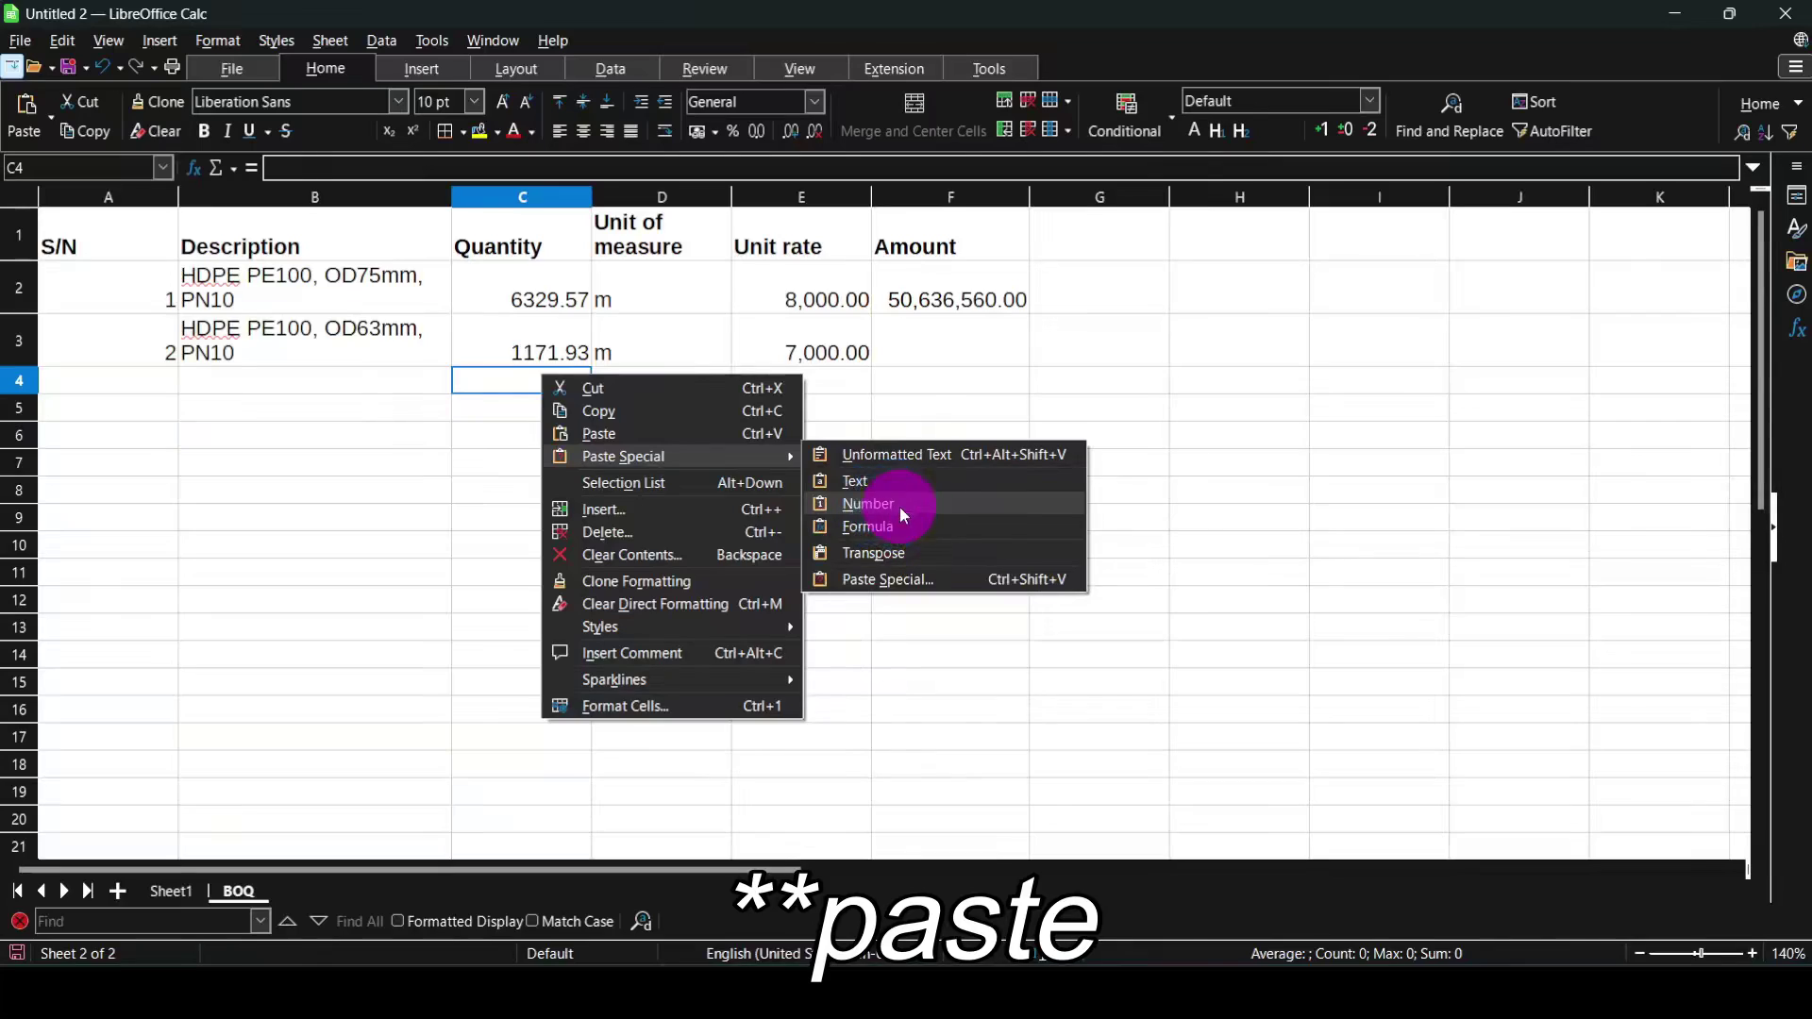
click(898, 506)
- Enter m as the unit of measure in cell D4
click(643, 392)
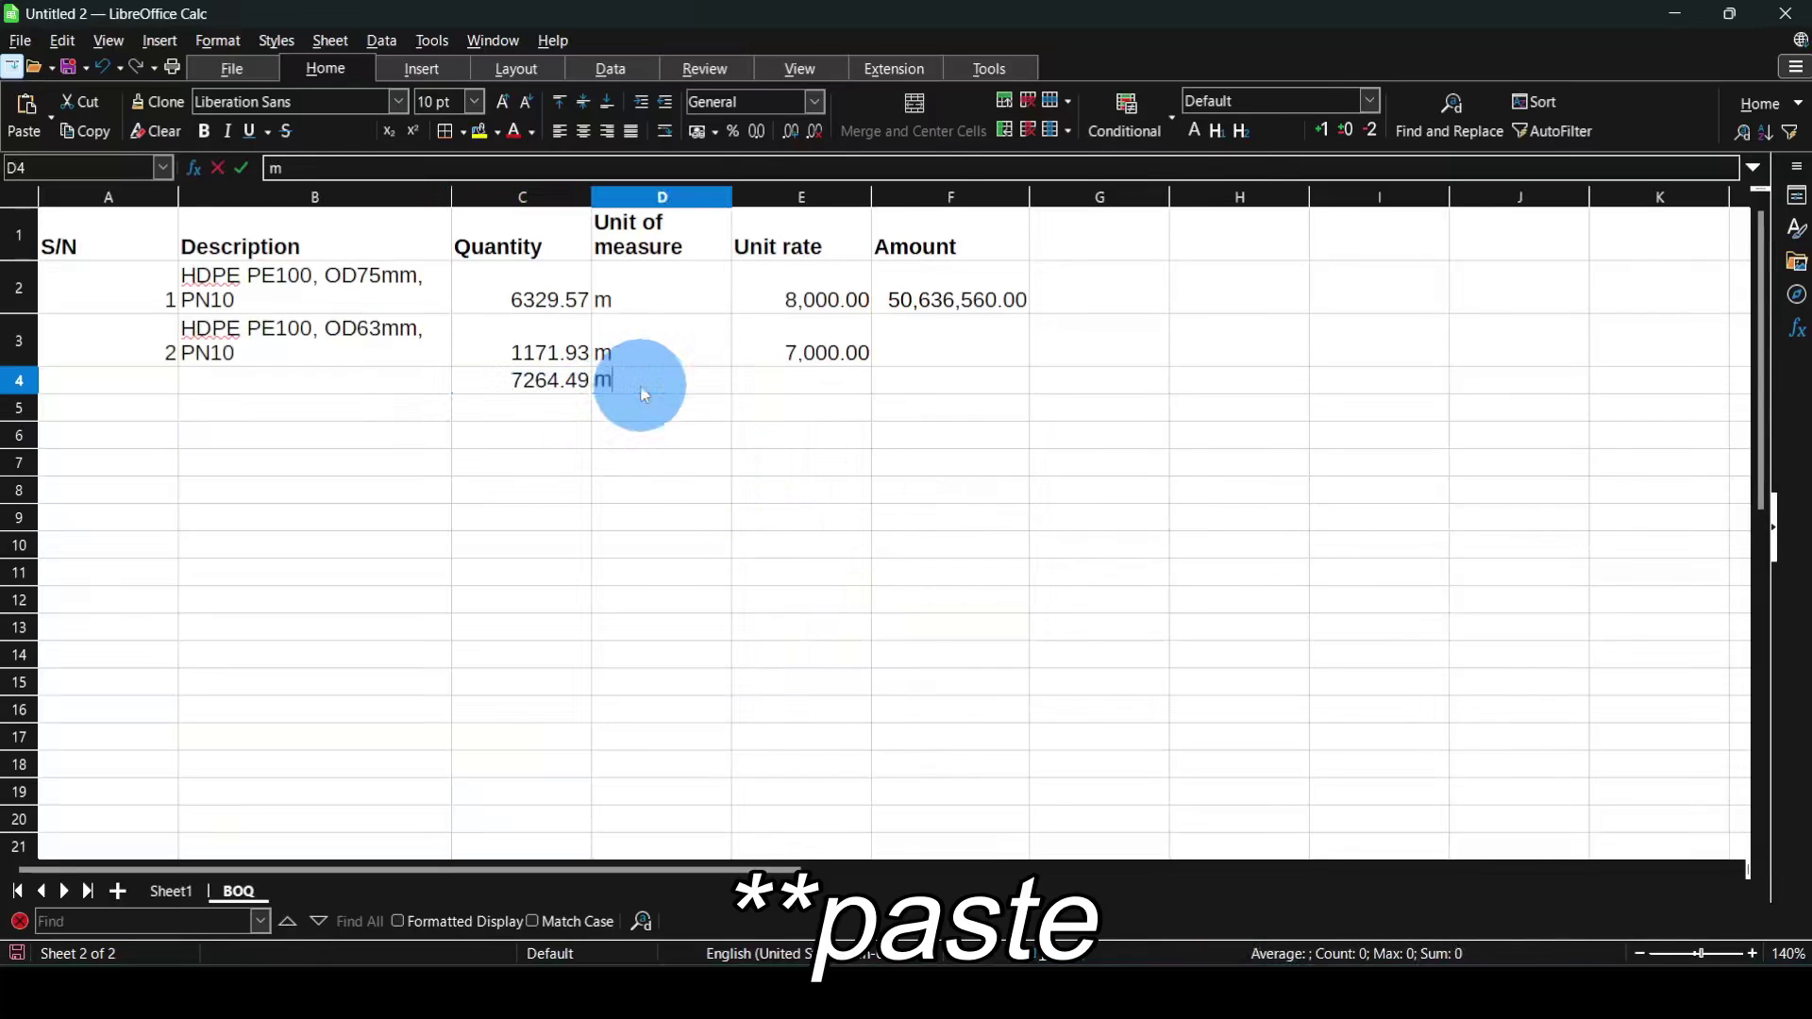
text(m)
key(Return)
click(623, 388)
- Copy the OD63mm pipe description from cell B3 into cell B4 of the BOQ sheet
click(321, 345)
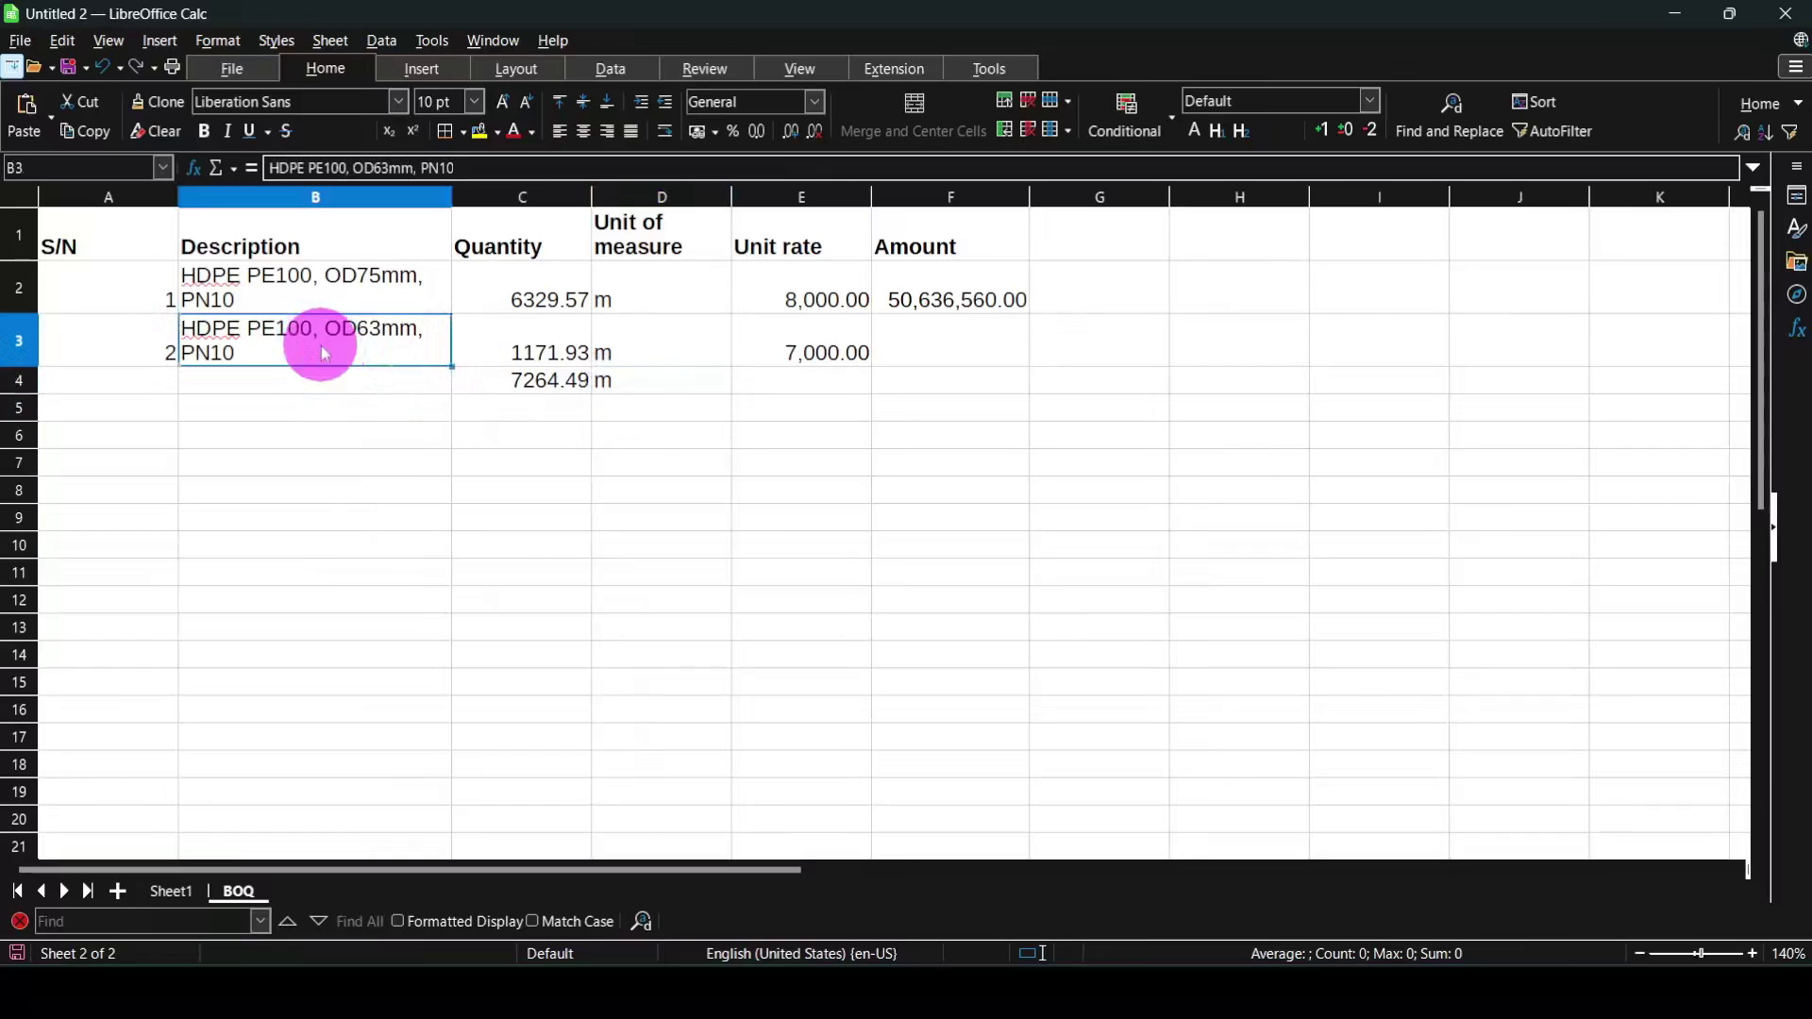
right_click(416, 352)
click(486, 387)
right_click(351, 381)
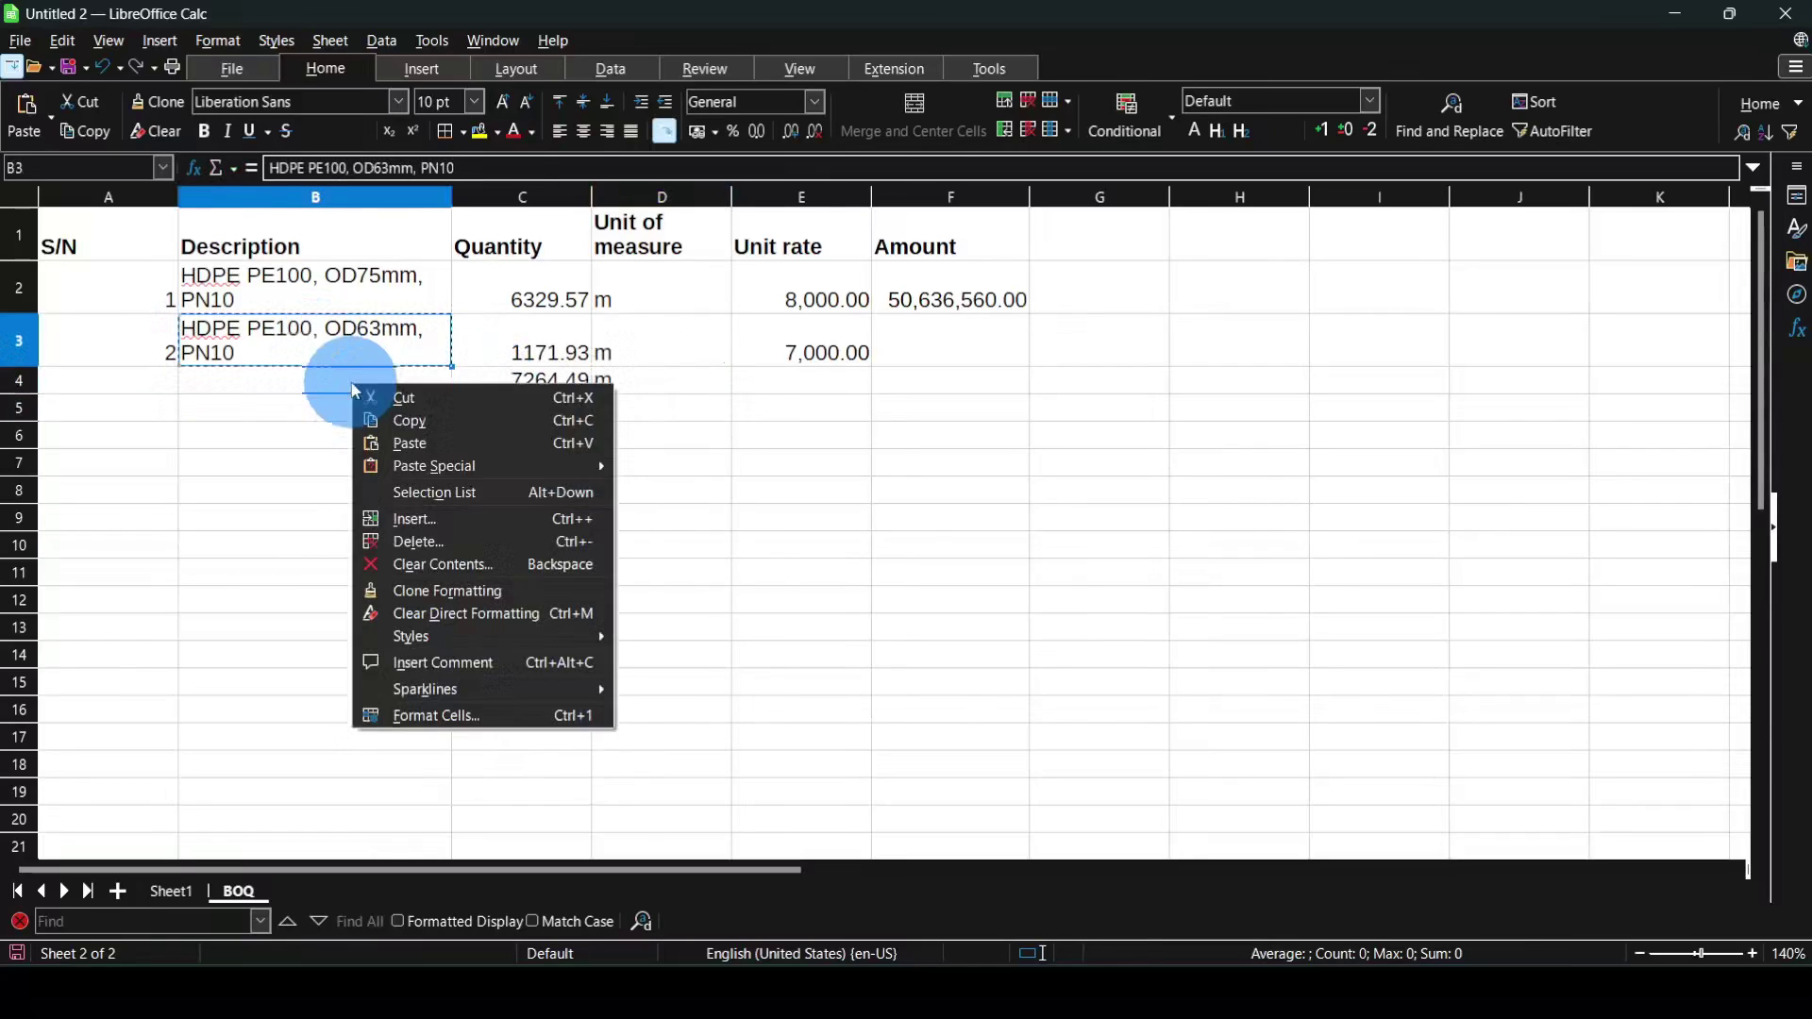
click(407, 443)
click(405, 517)
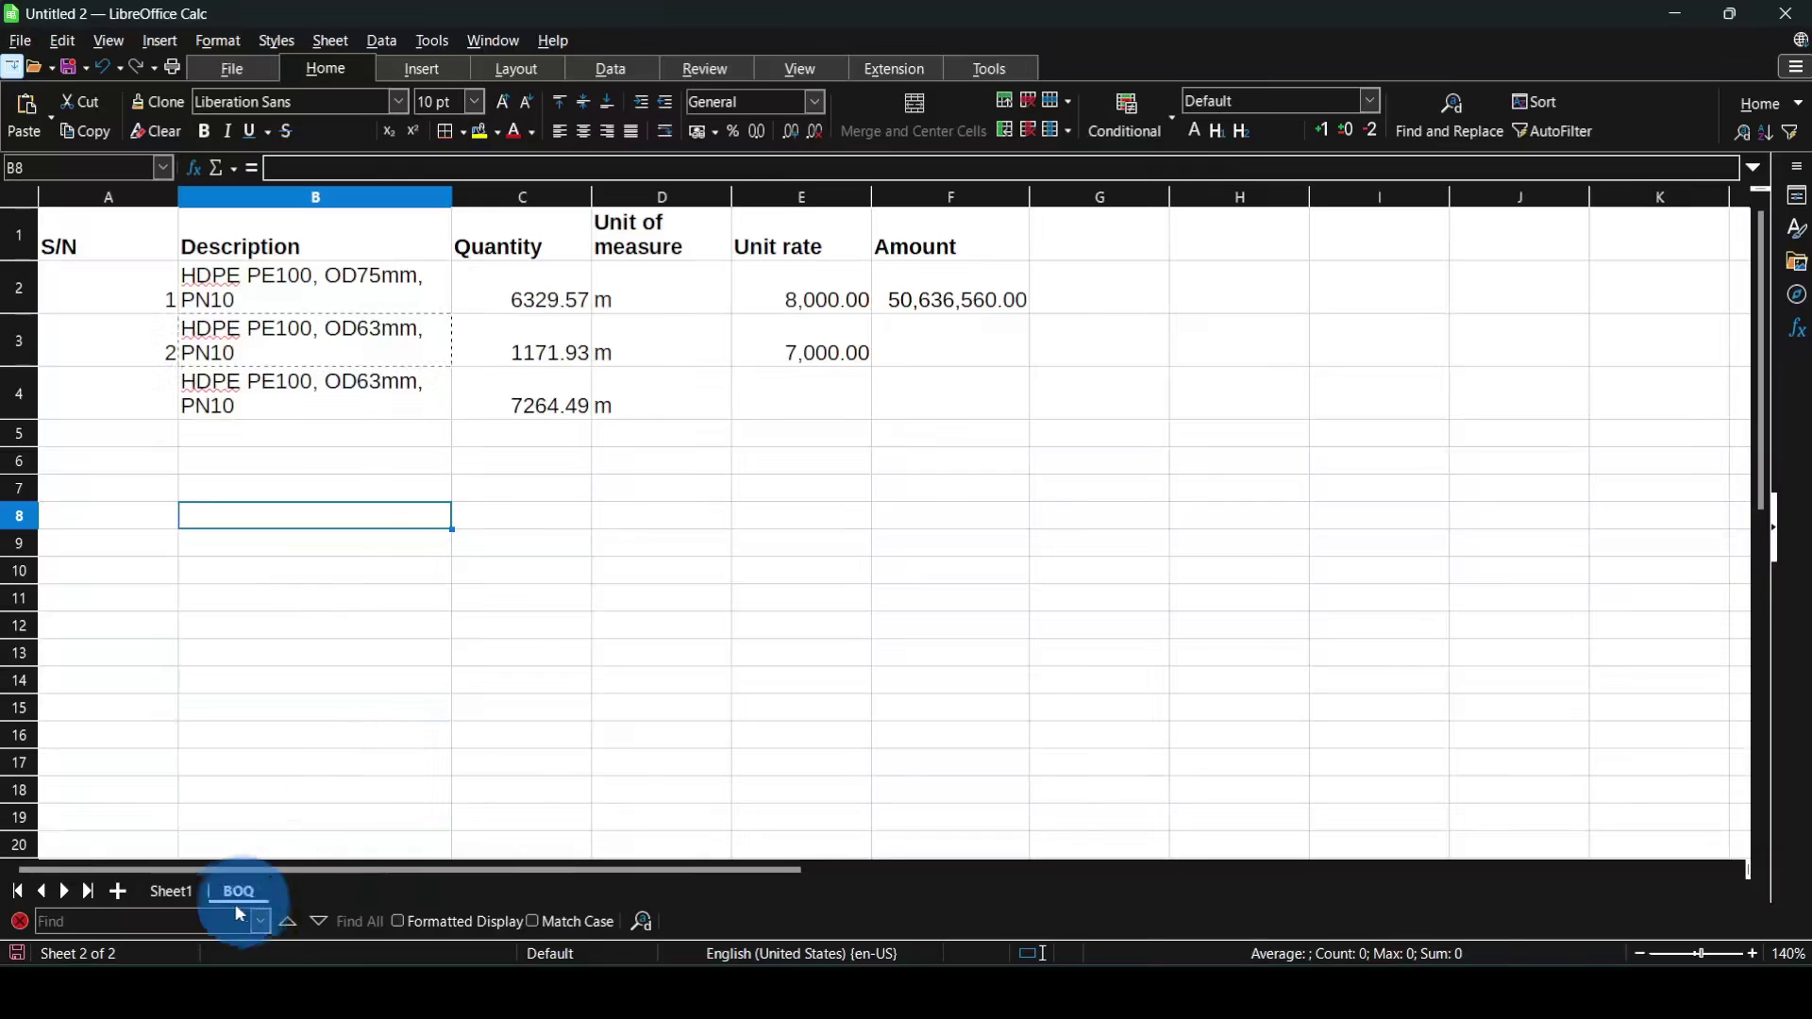
- Check the filtered pipe diameter on Sheet1 and change the description in BOQ cell B4 to HDPE PE100, OD50mm, PN10
drag(238, 895, 184, 898)
click(184, 895)
scroll(393, 566, up, 15)
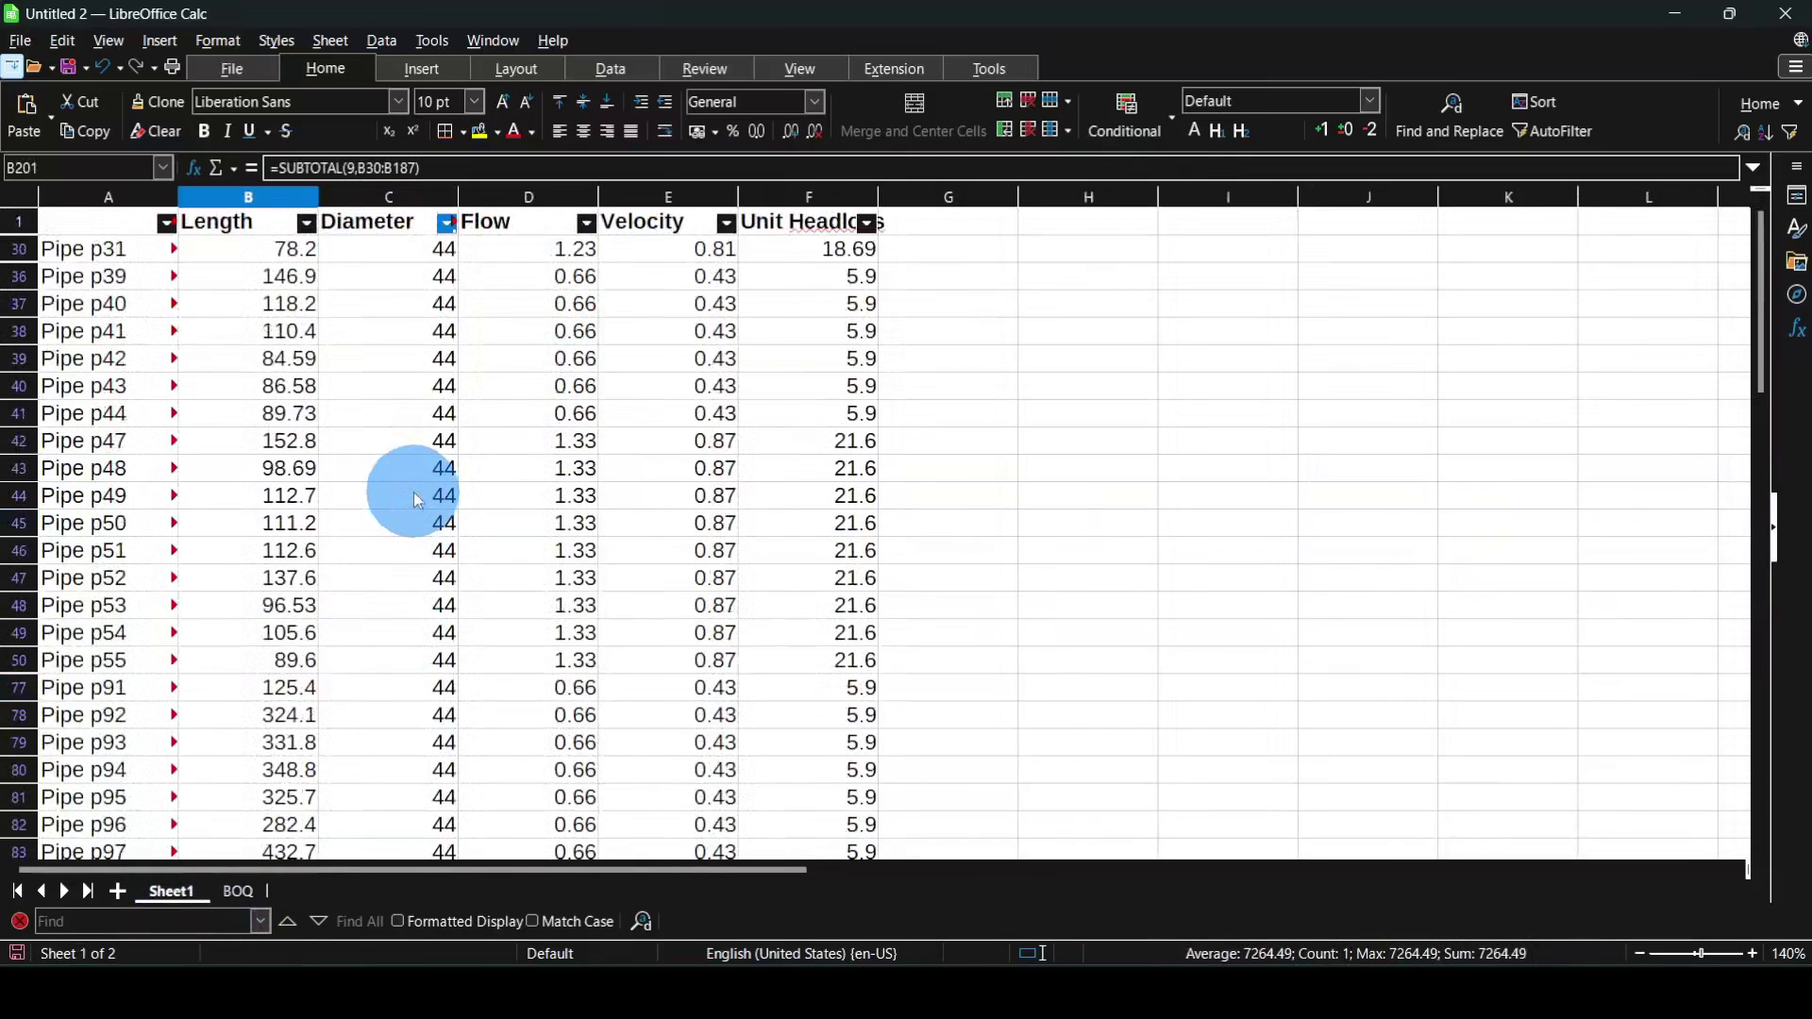
drag(420, 303, 400, 575)
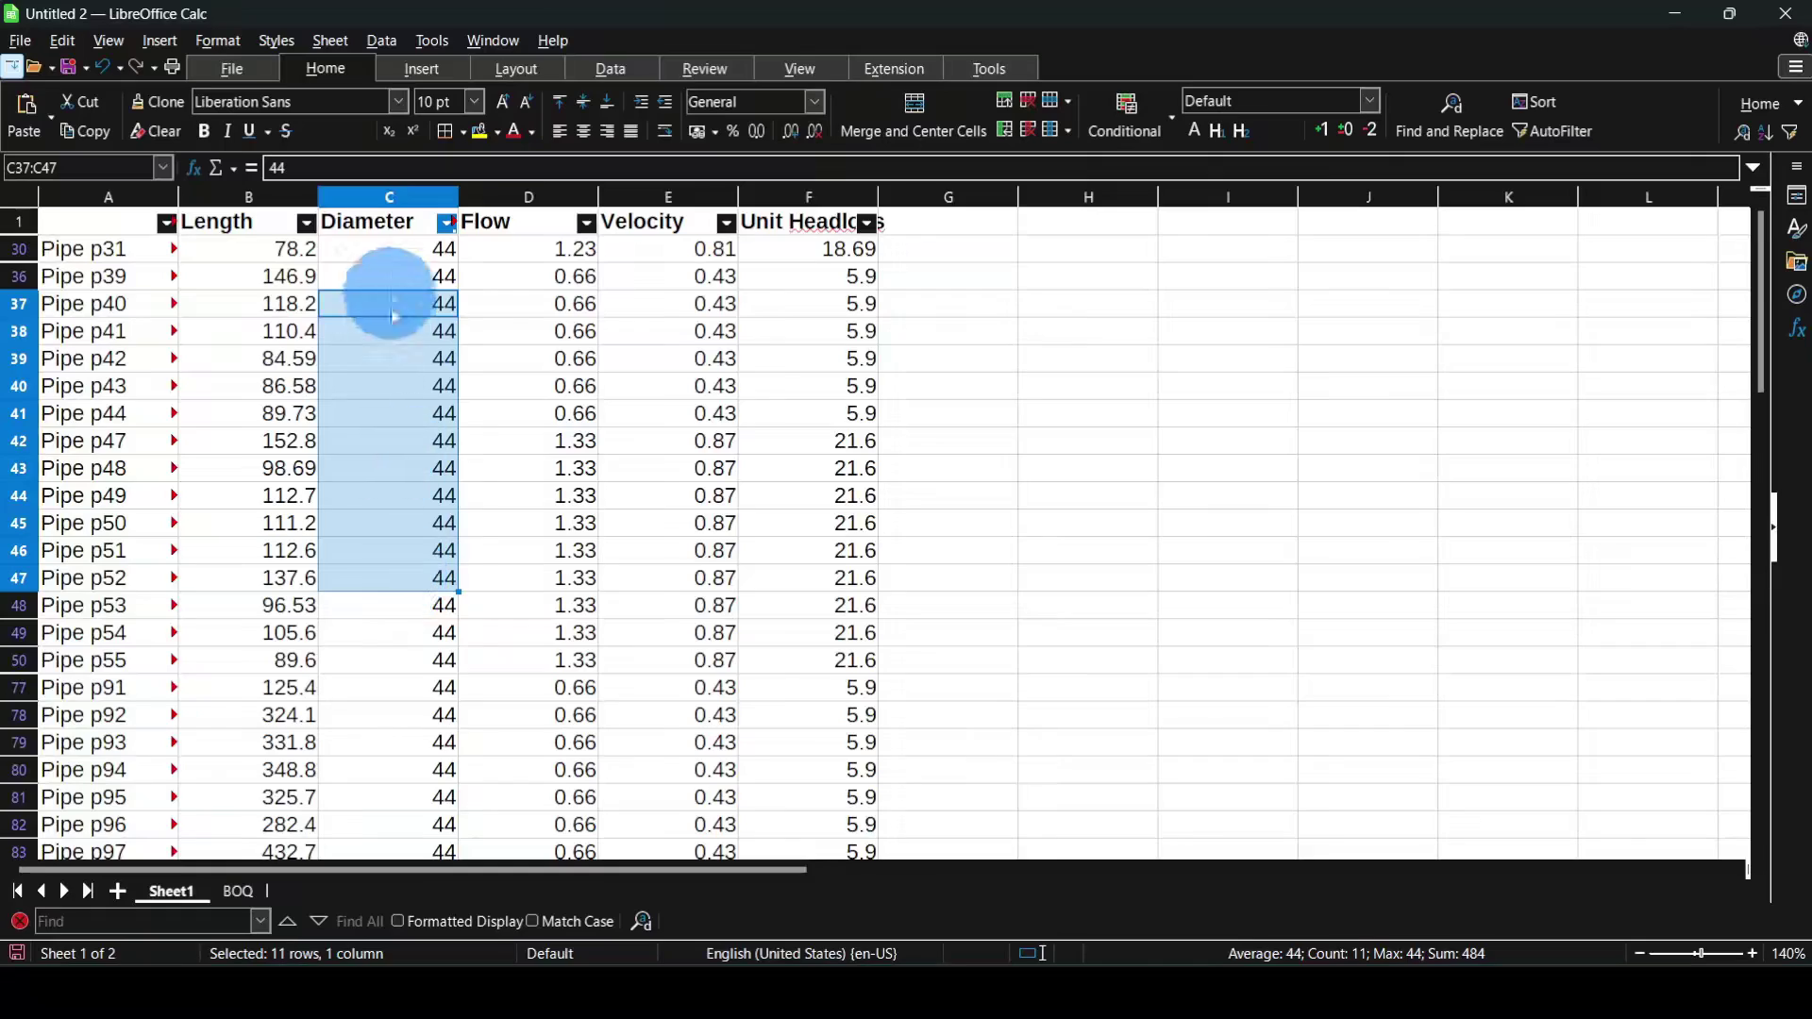
click(245, 891)
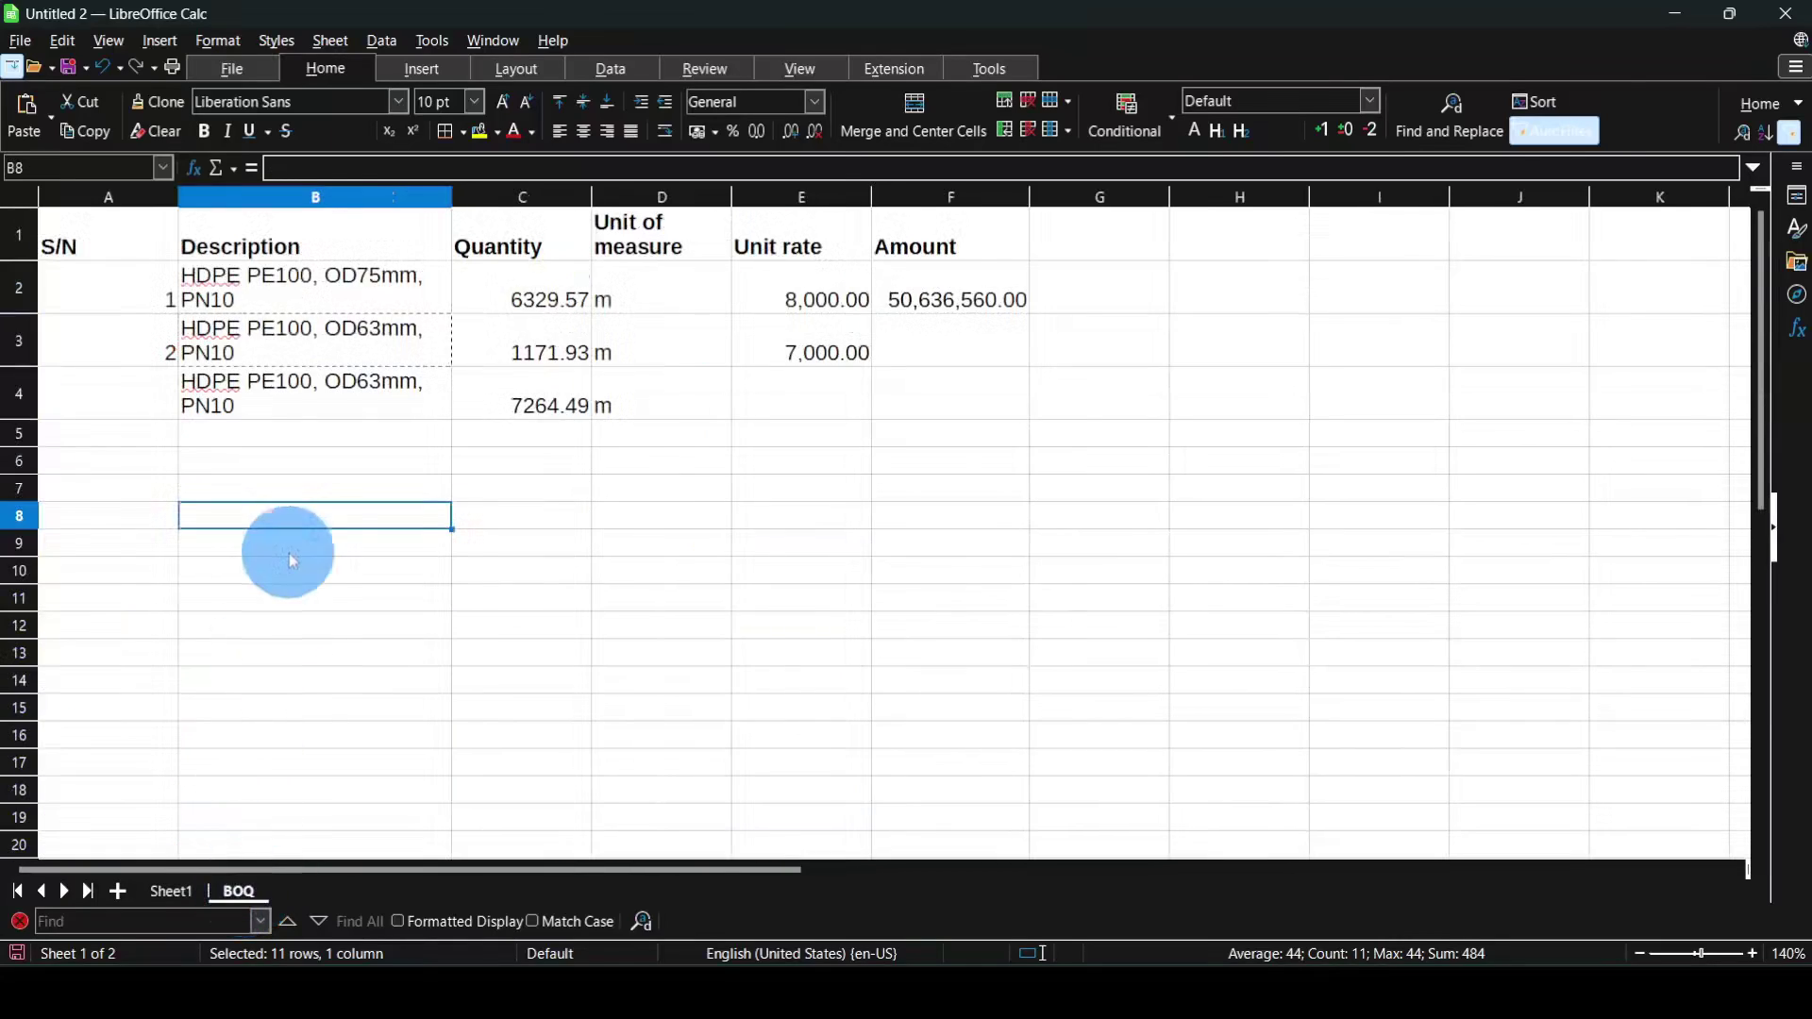
click(385, 404)
double_click(376, 378)
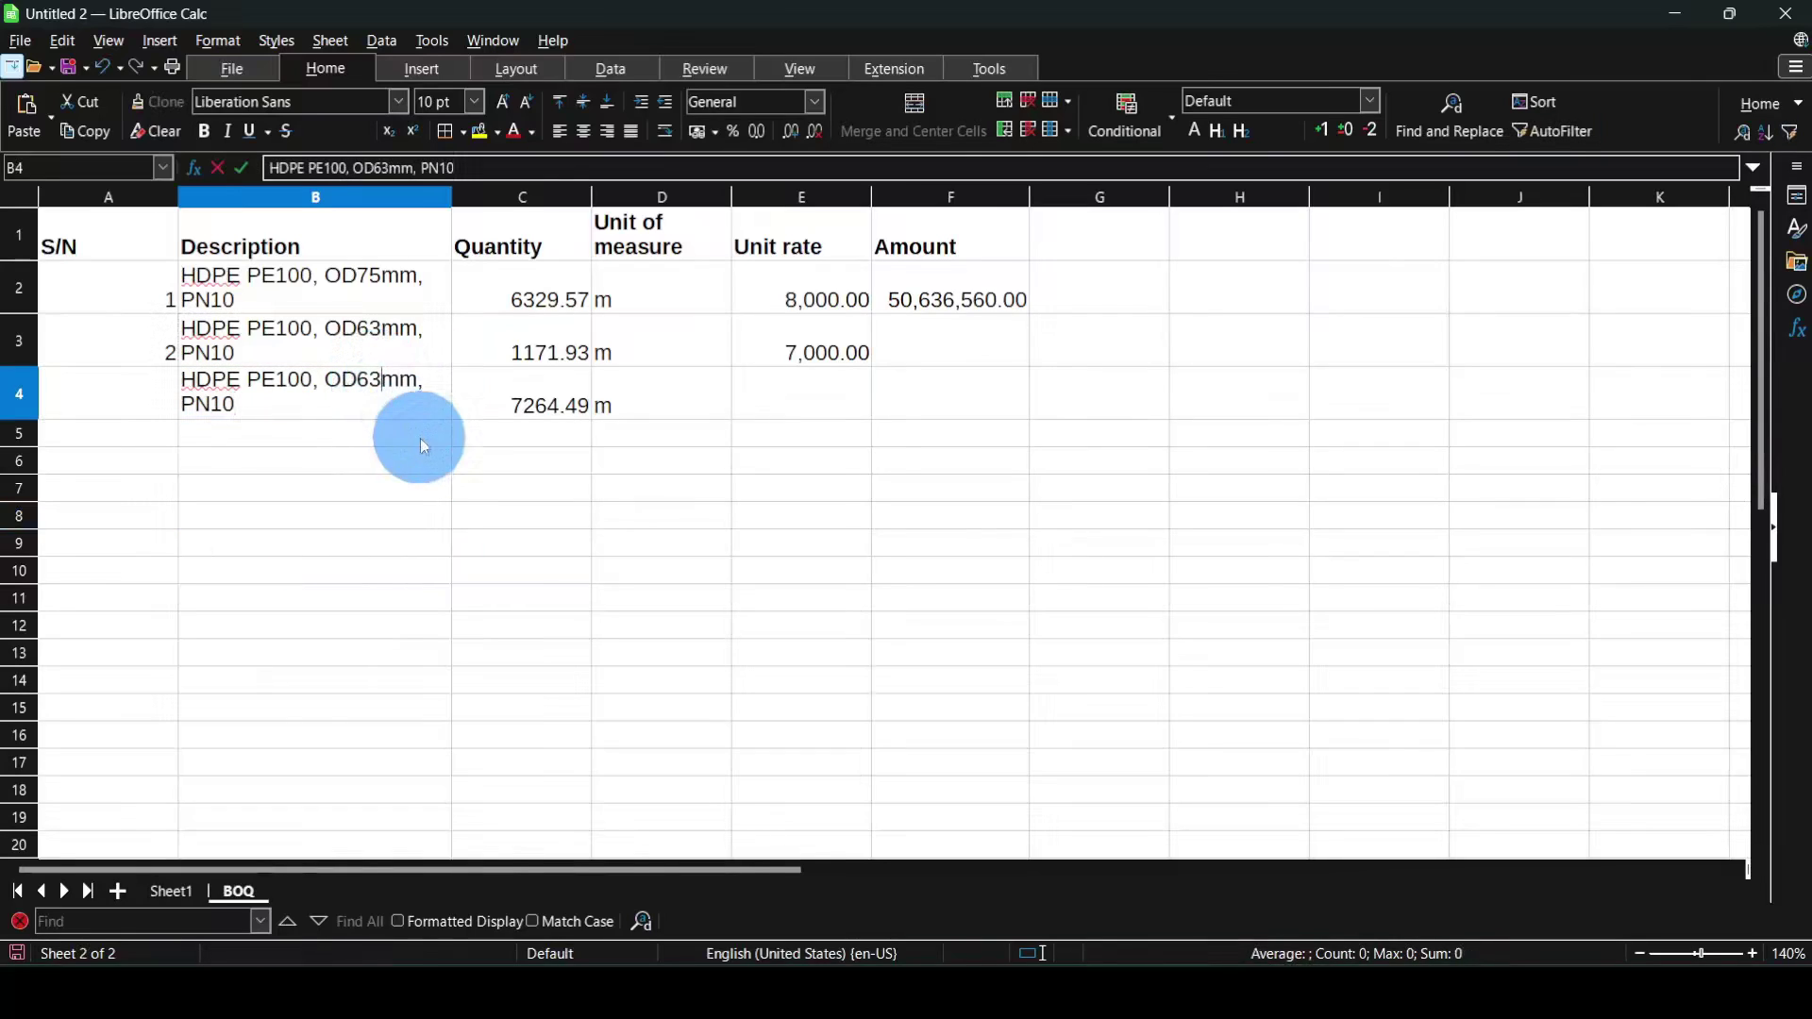
key(Left)
key(Left)
key(Left)
key(Left)
key(Left)
key(Left)
key(Left)
key(Left)
key(BackSpace)
key(BackSpace)
text(50)
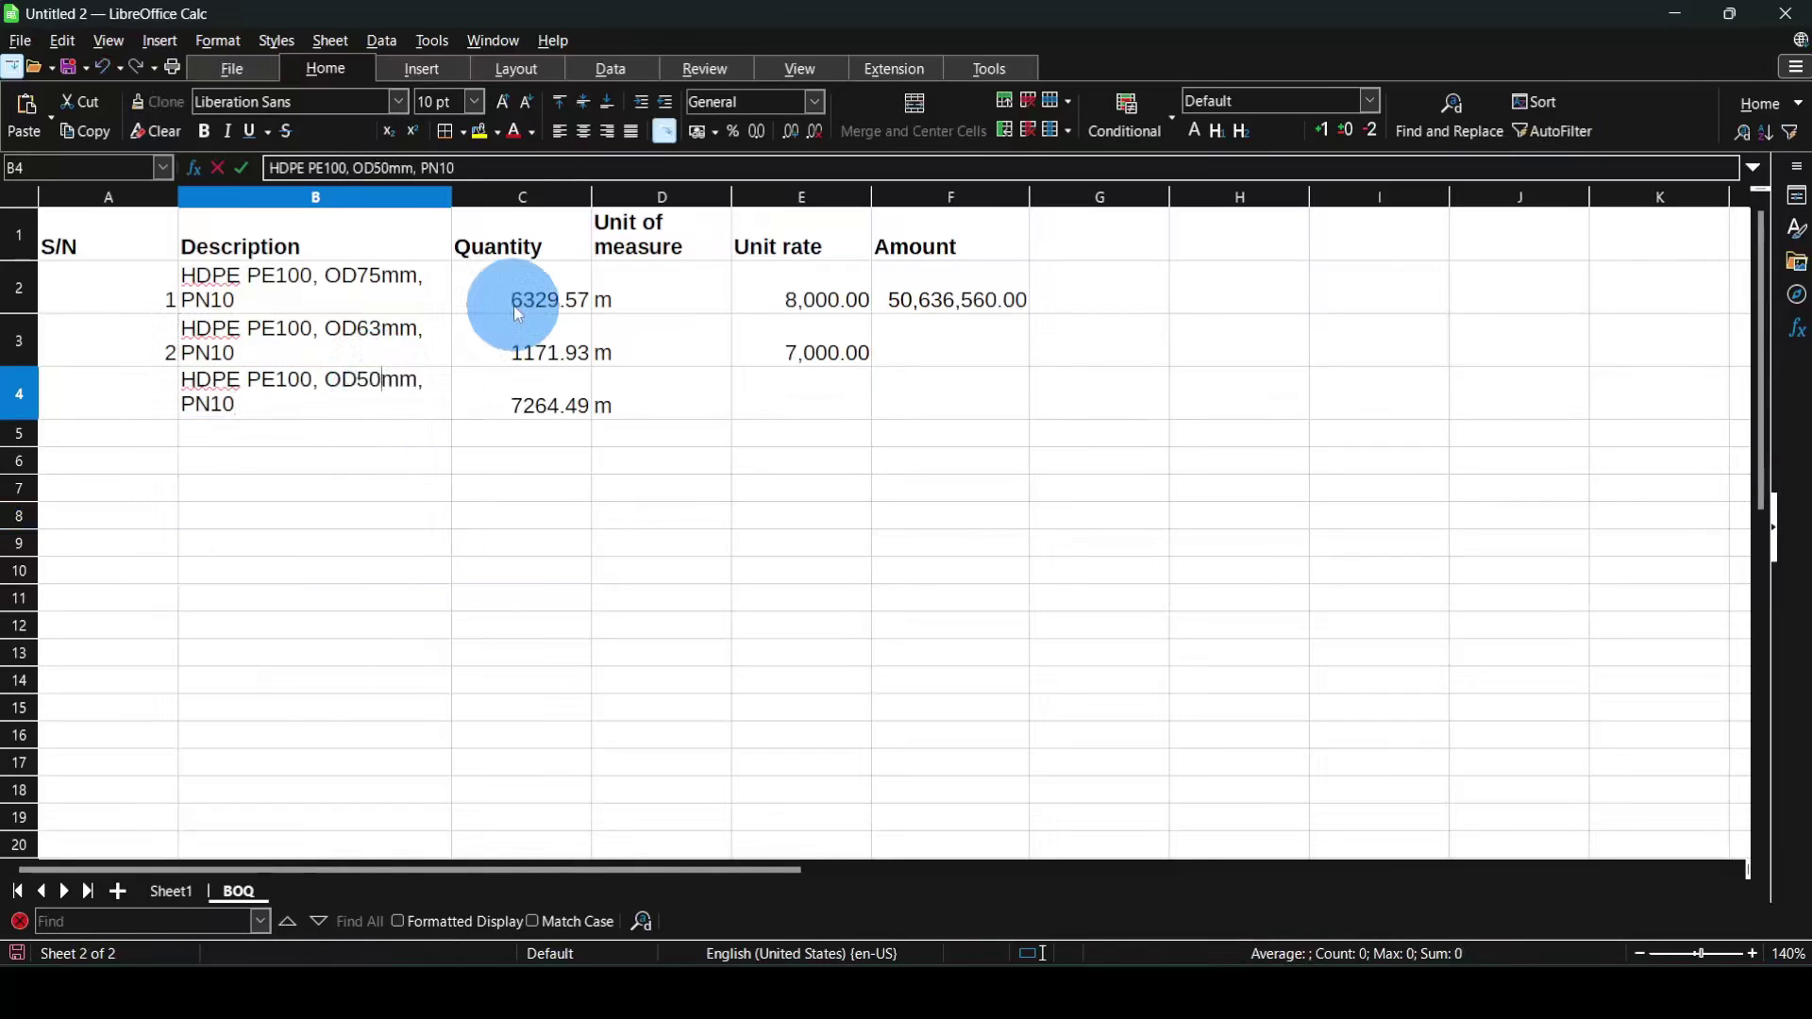
drag(234, 404, 145, 377)
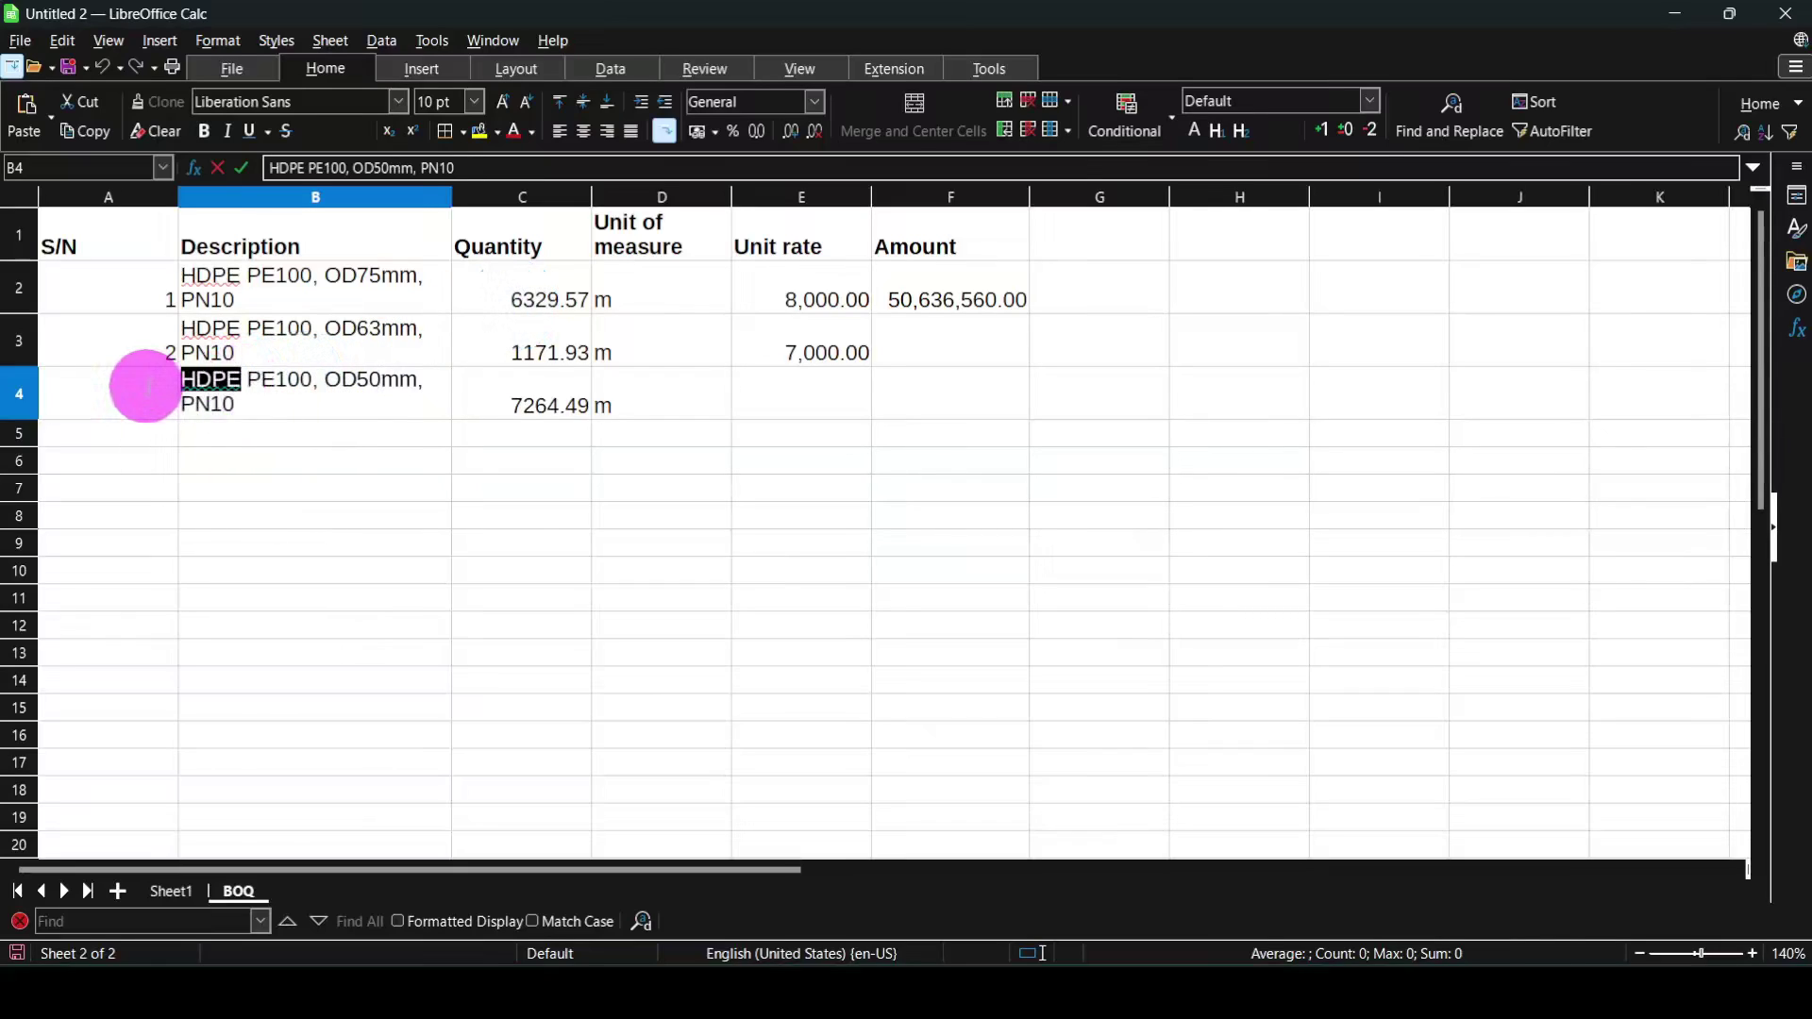
key(Escape)
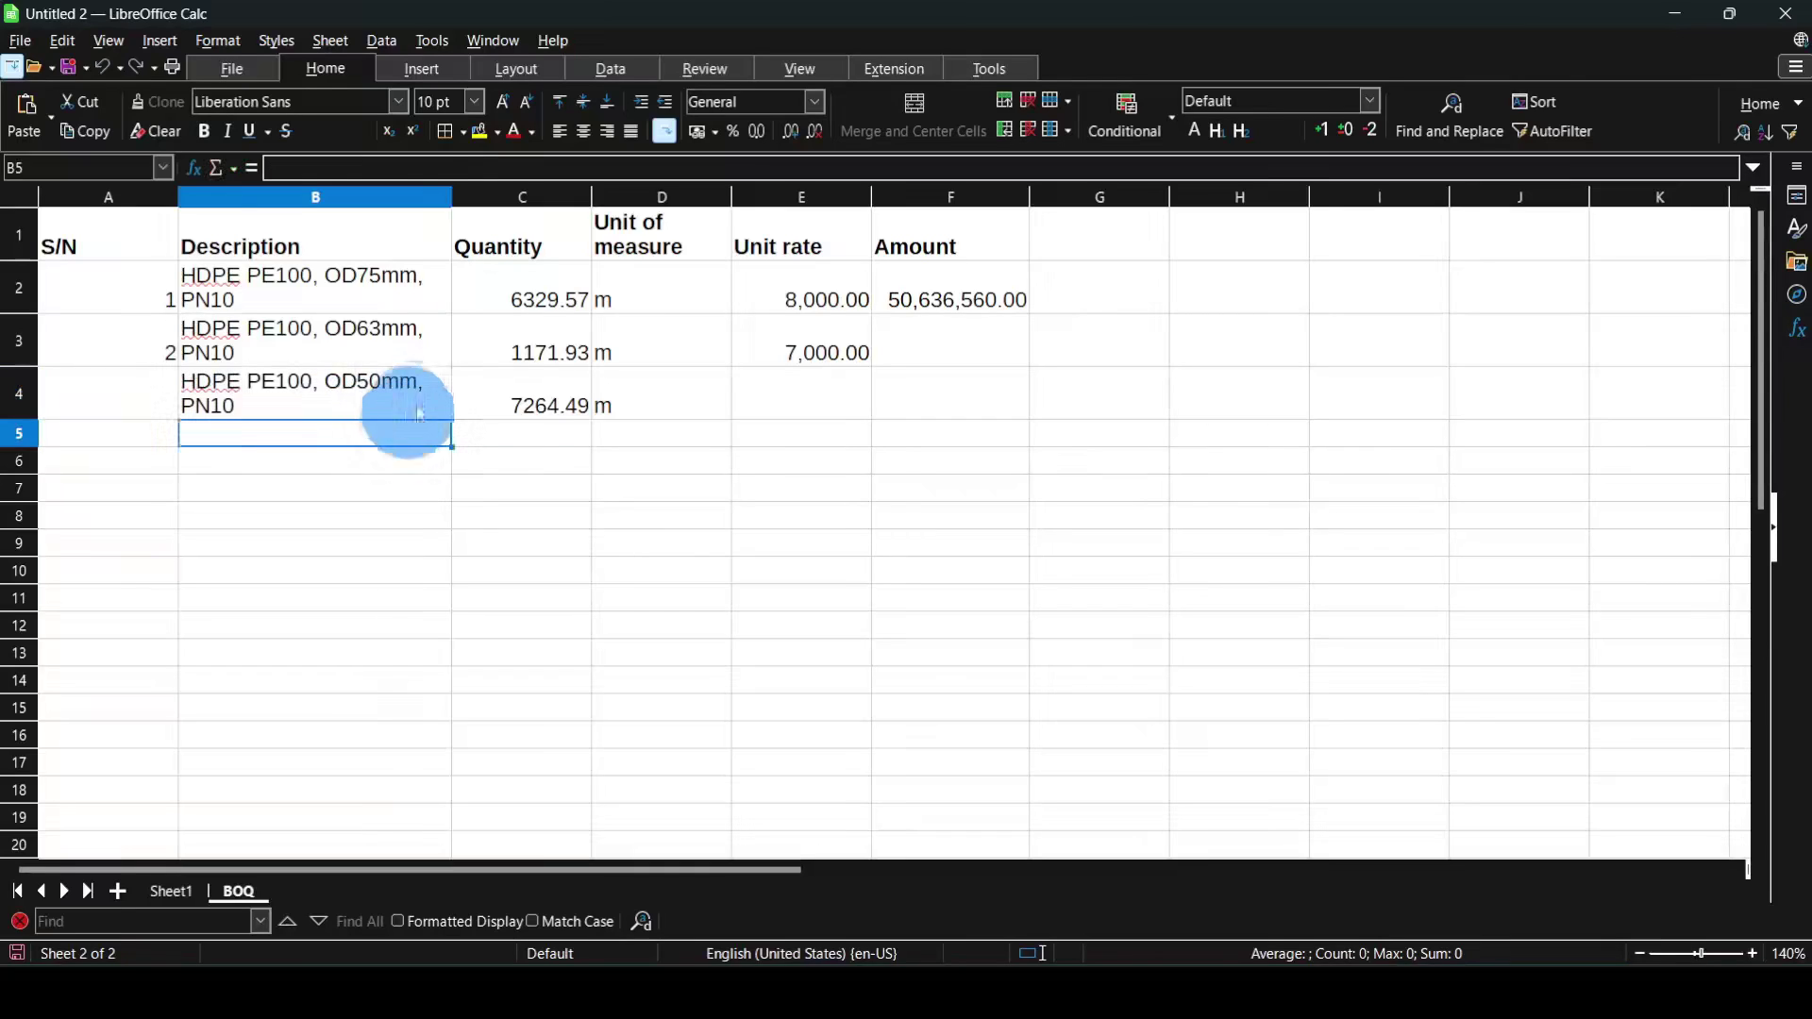
- Enter 6000 as the unit rate of the OD50mm pipe in cell E4
click(796, 396)
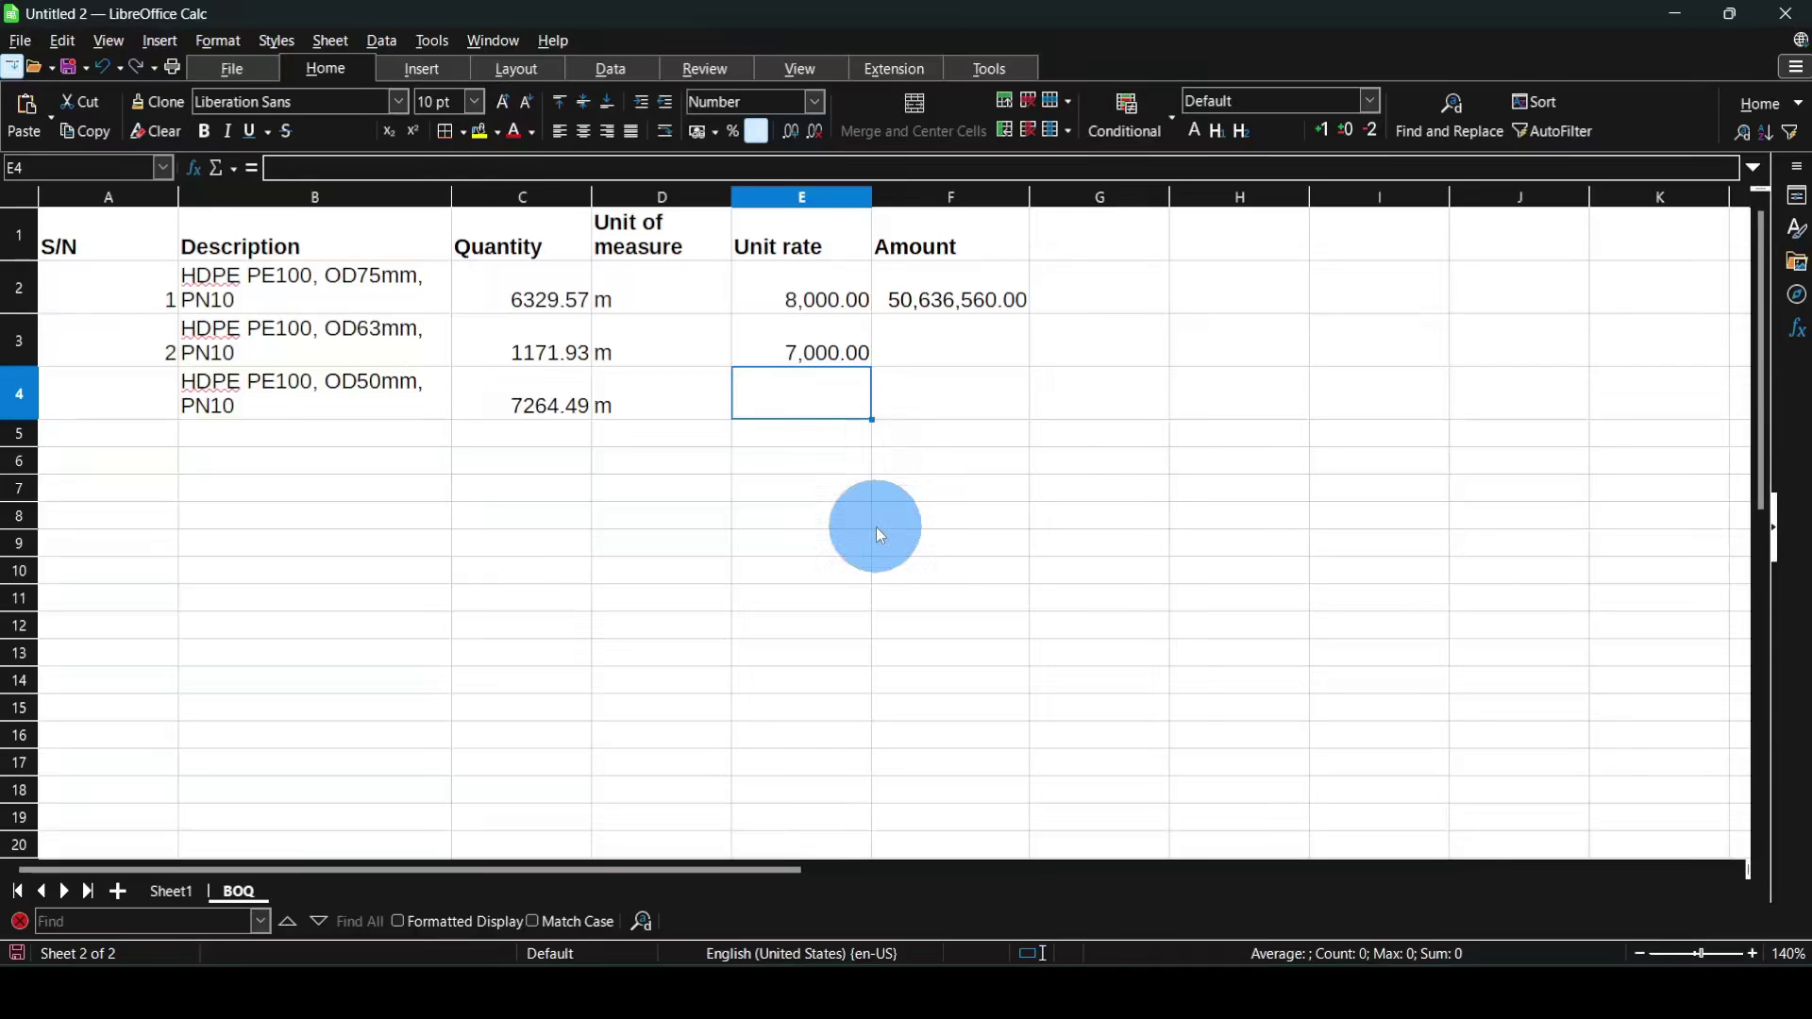
text(6000)
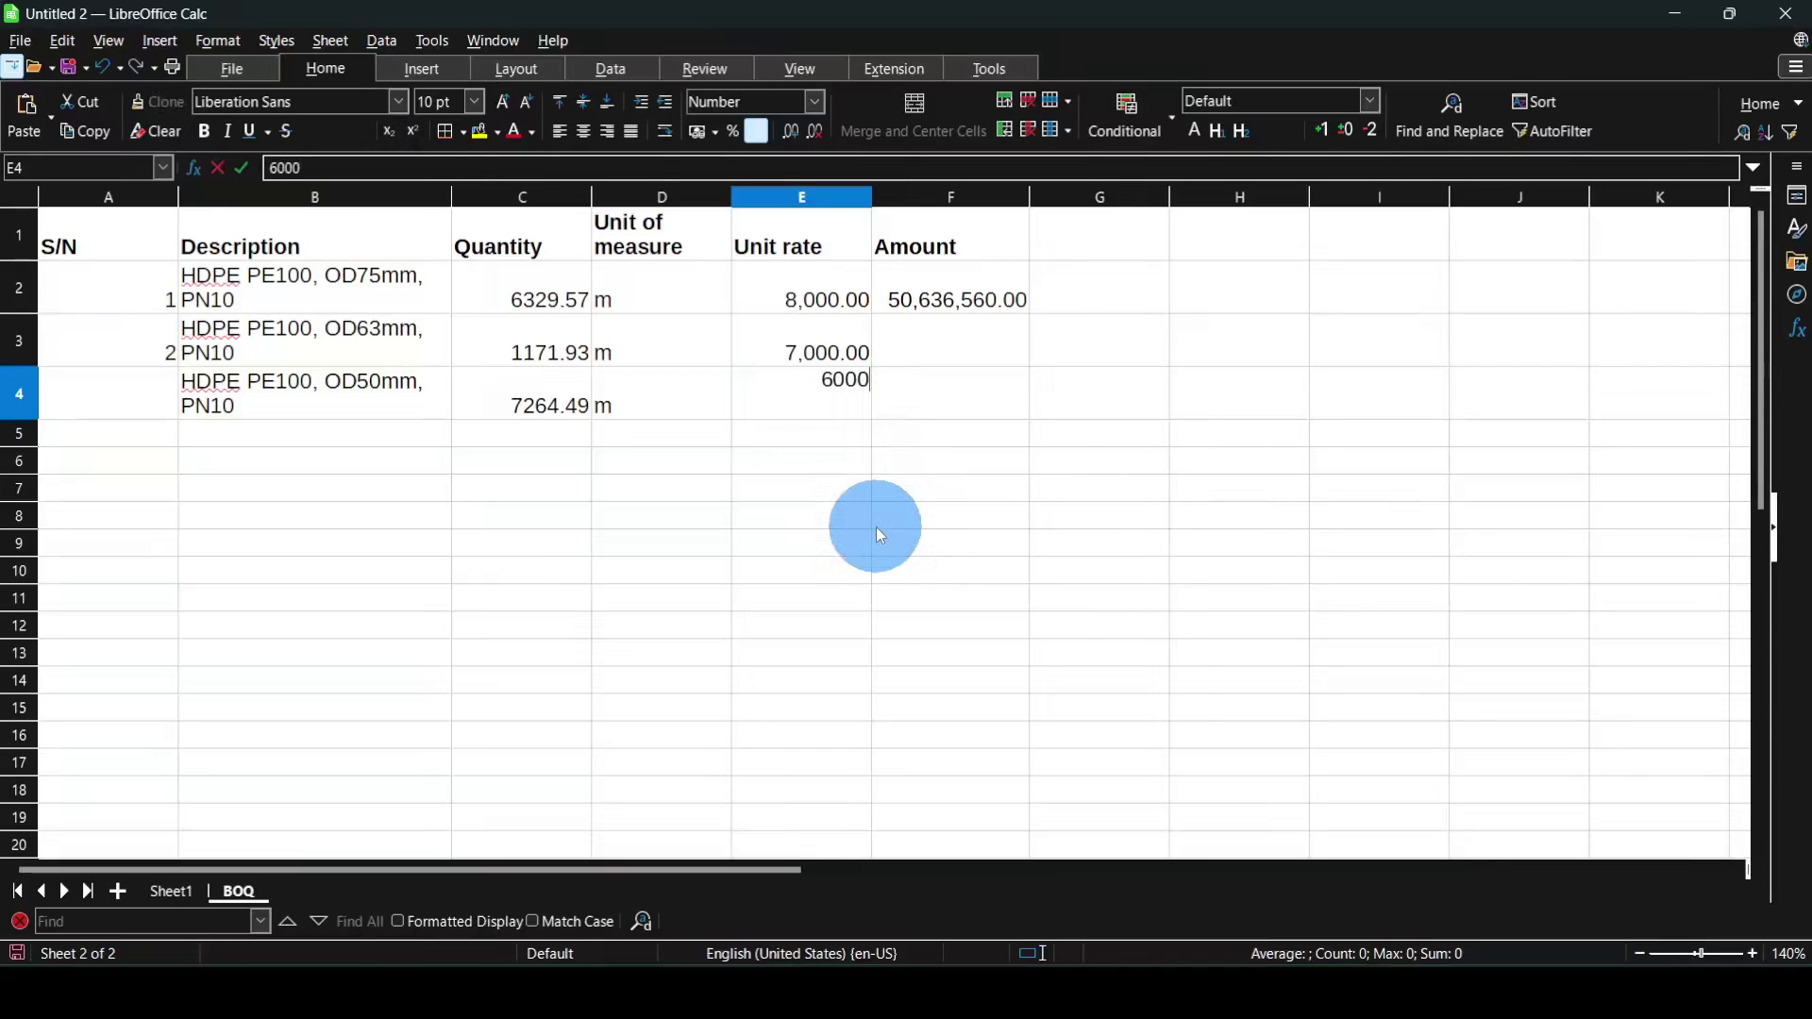
key(Return)
click(283, 404)
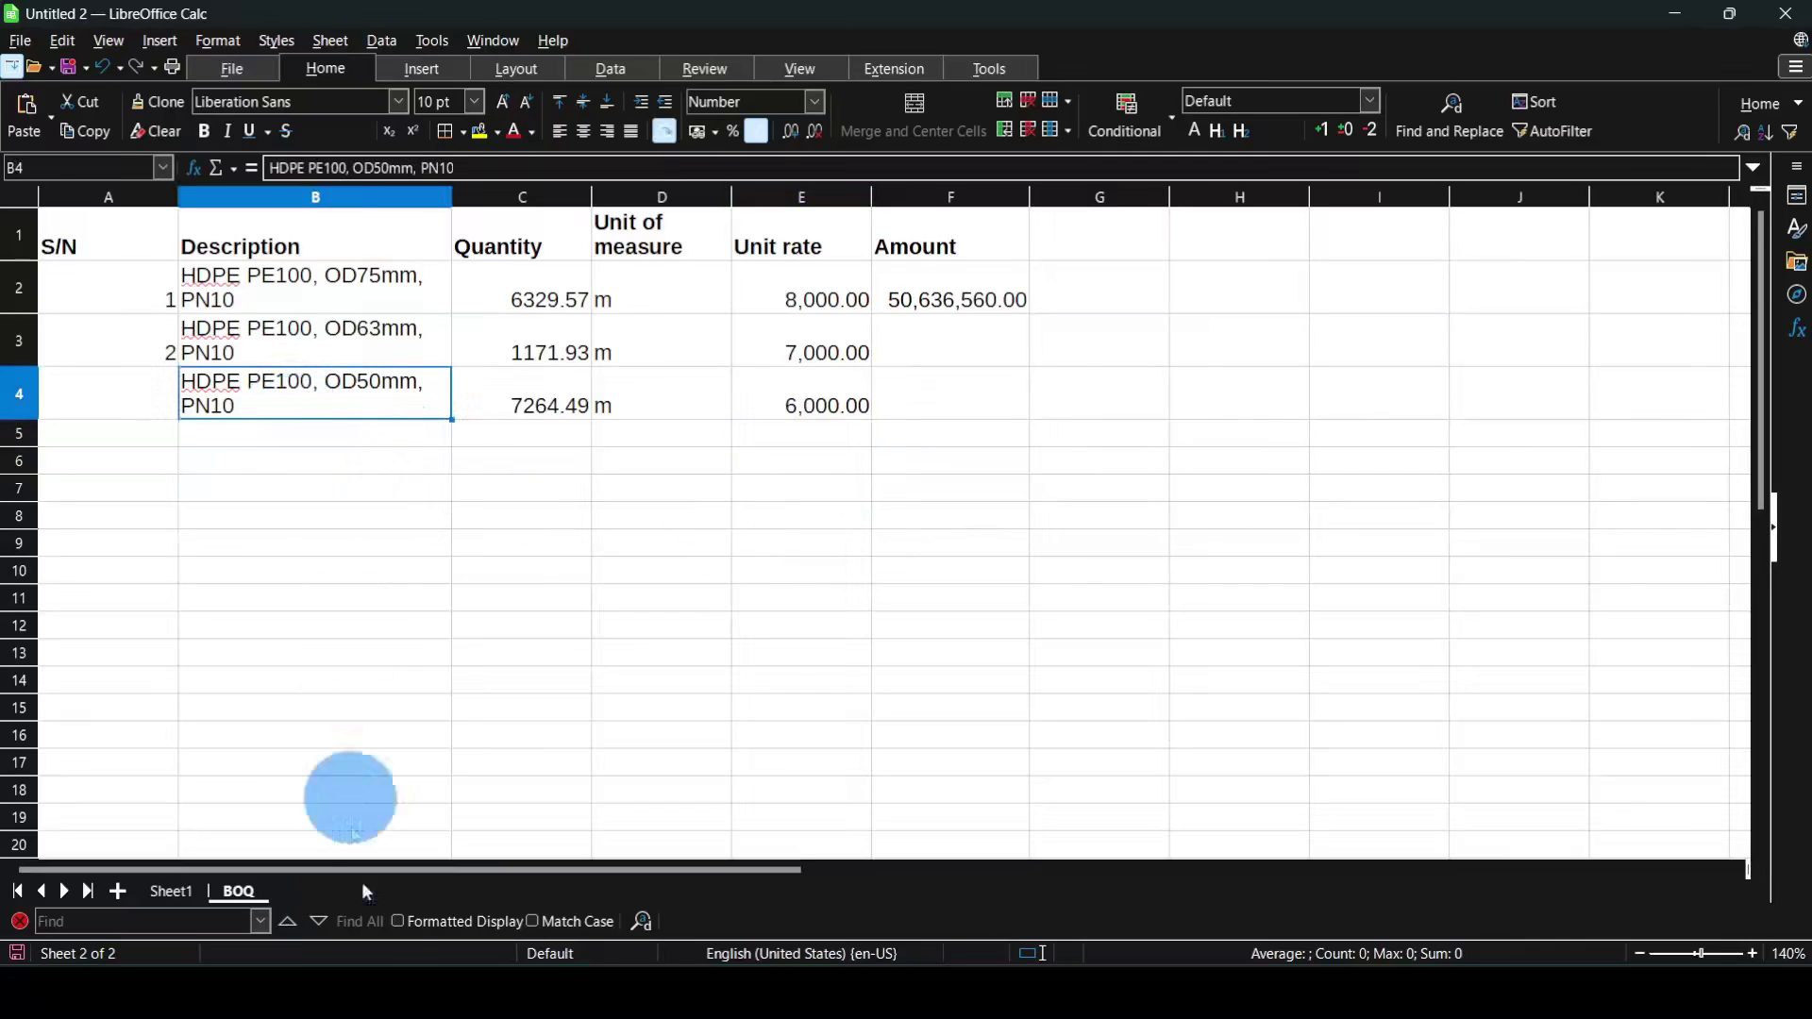
- Filter the Diameter column on Sheet1 to show only the 35.4 mm pipes
click(171, 891)
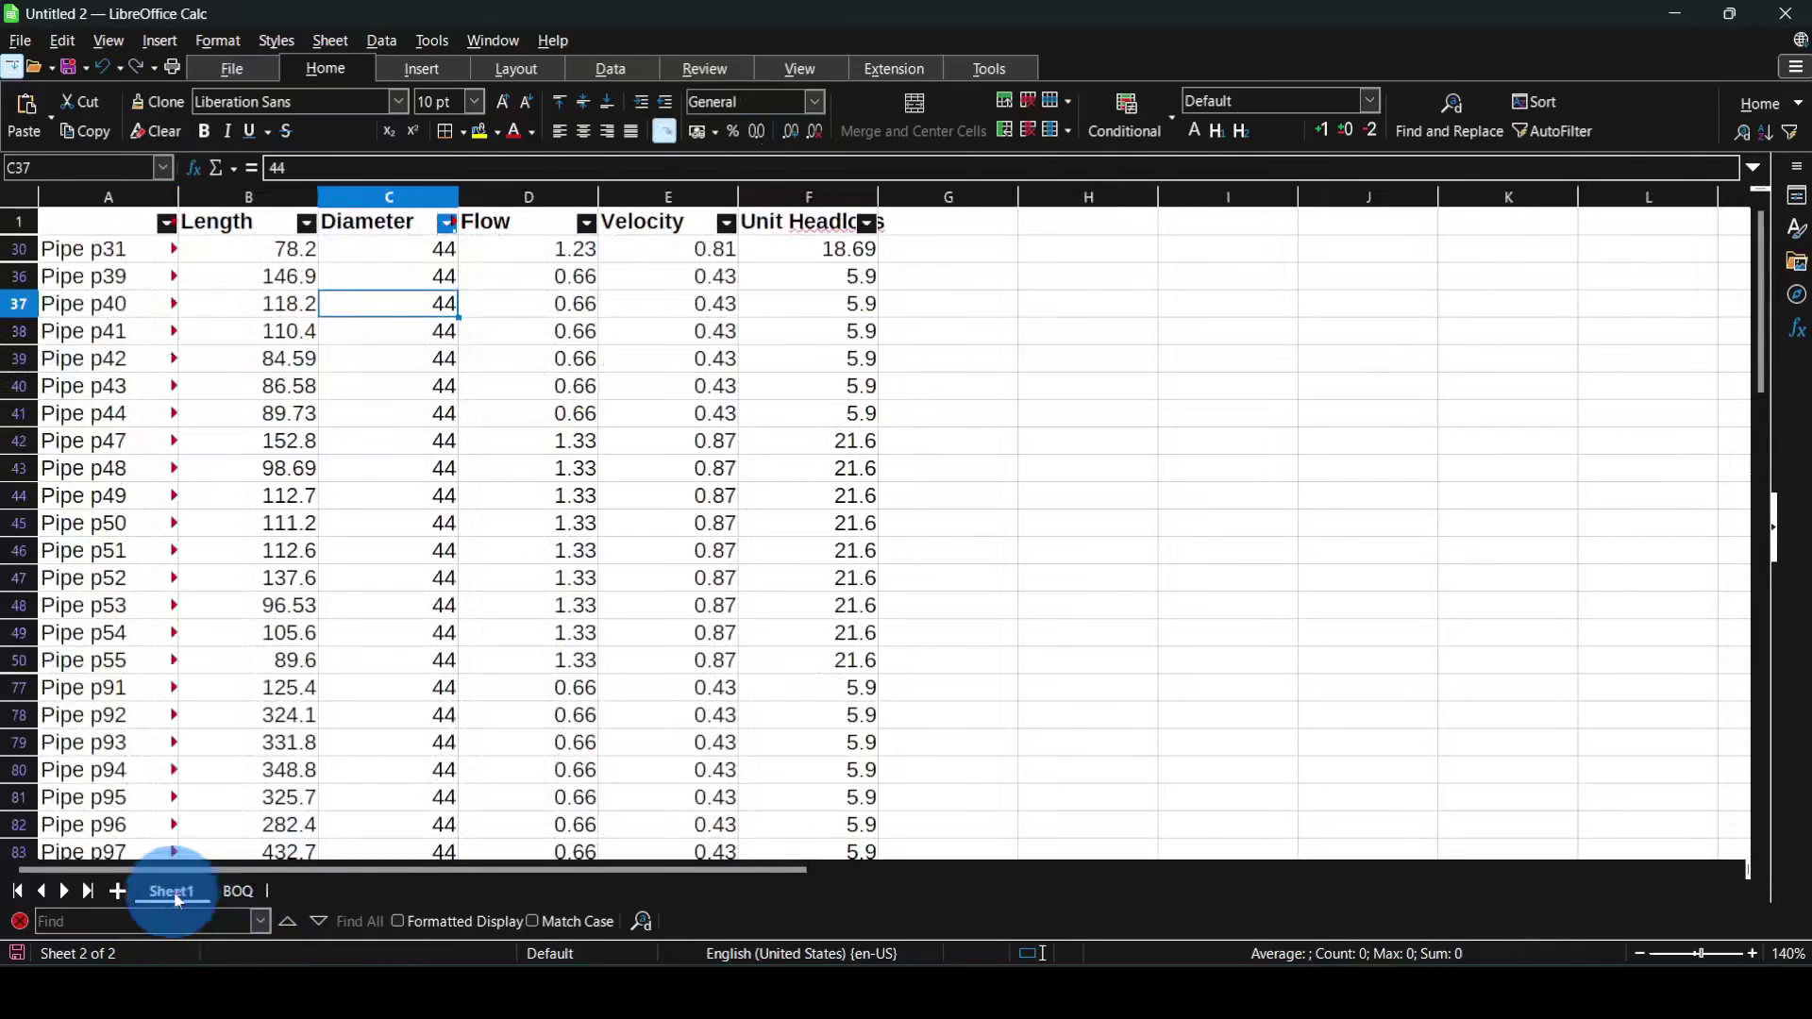
click(449, 226)
click(332, 559)
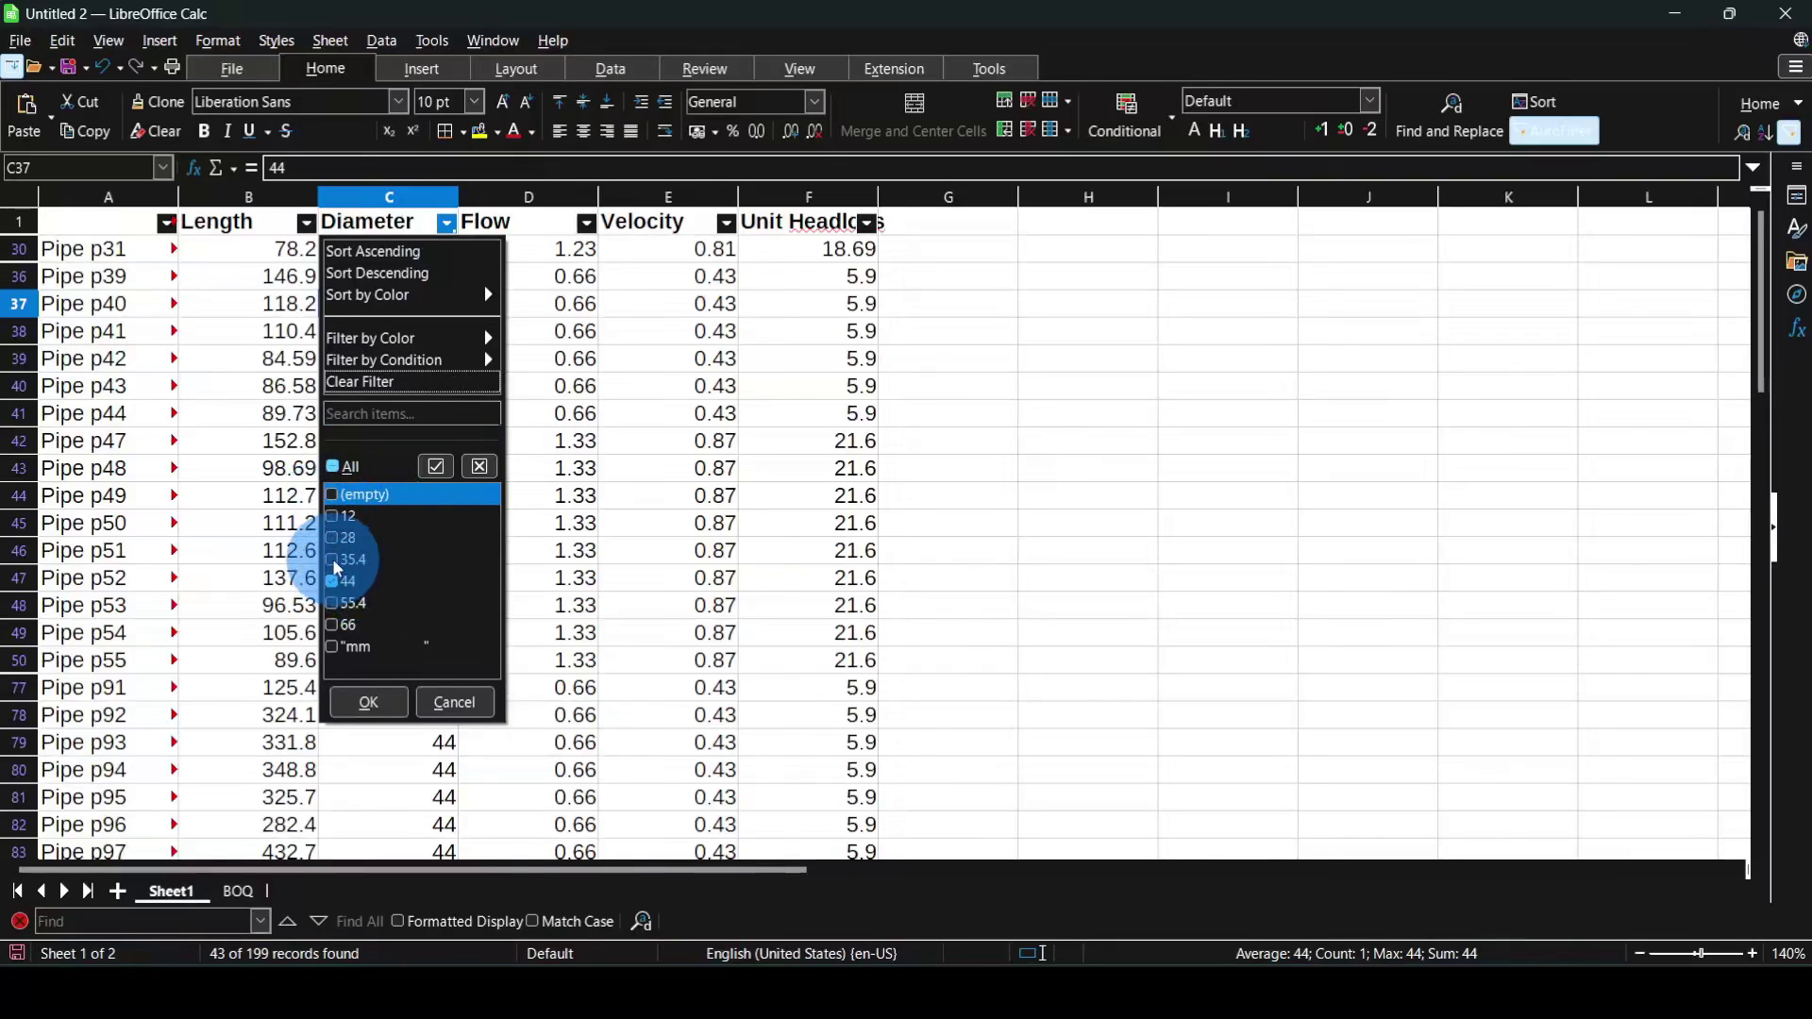
click(412, 583)
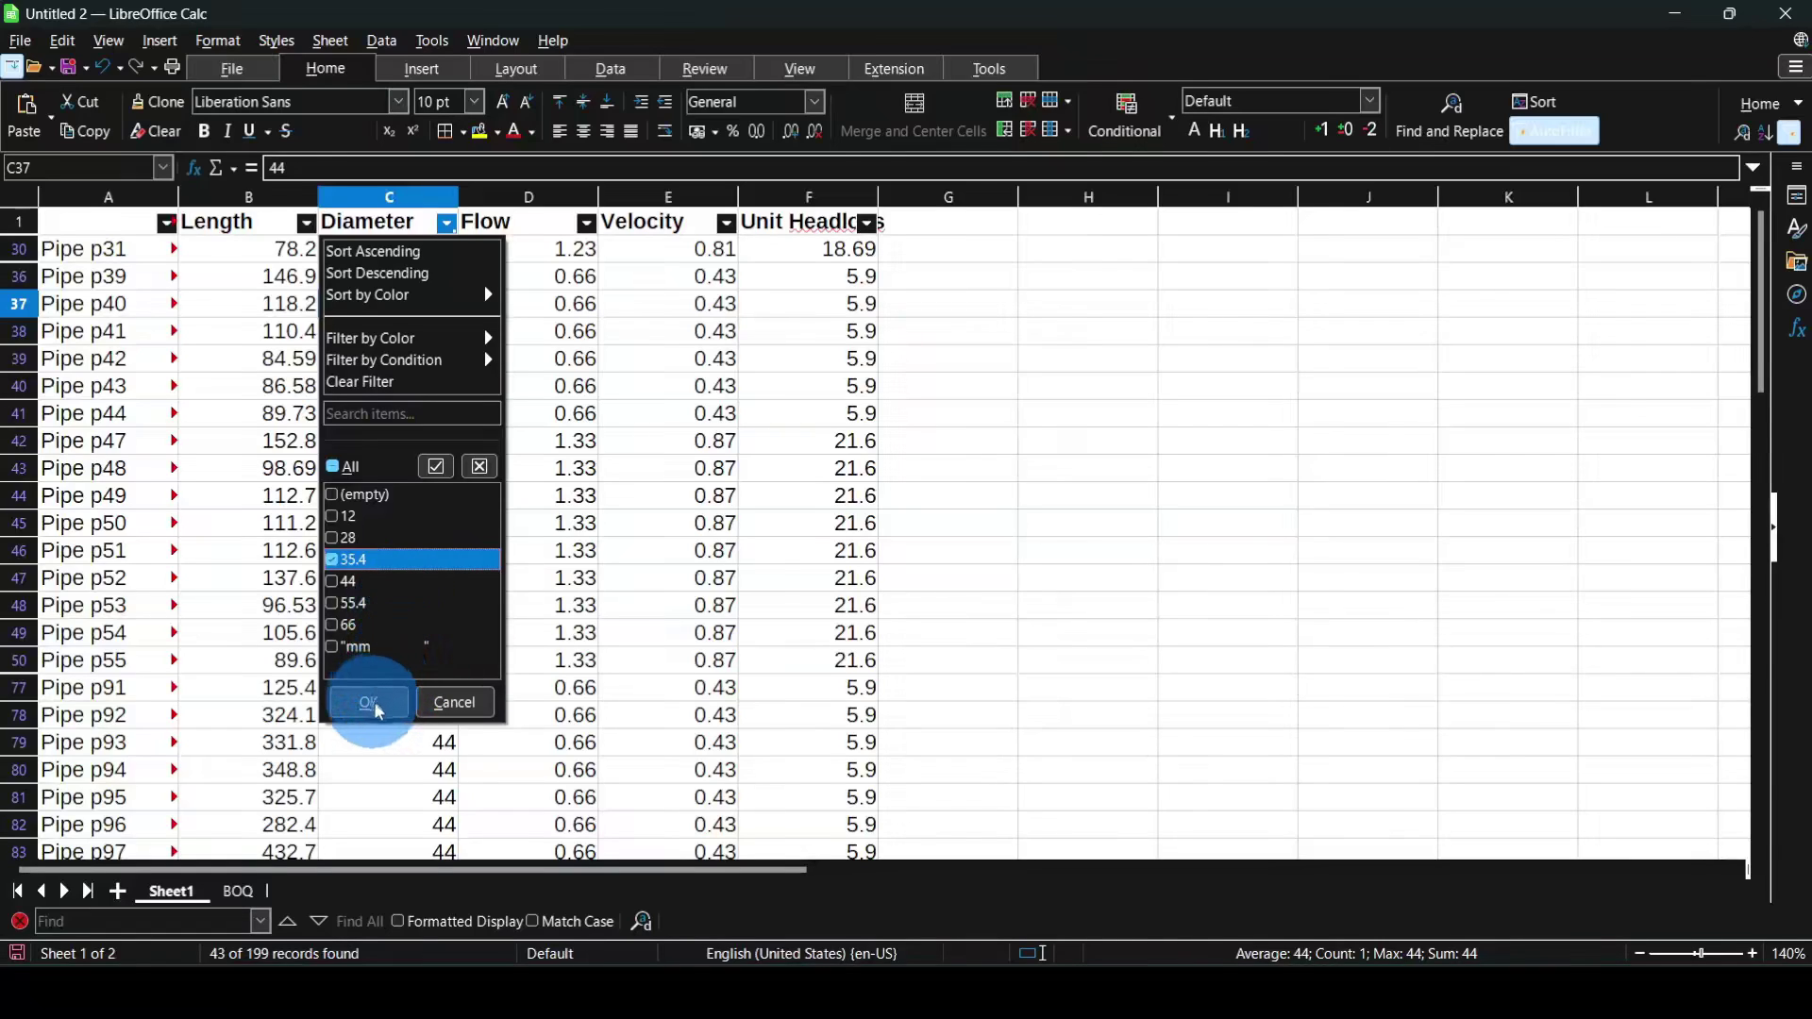
click(377, 710)
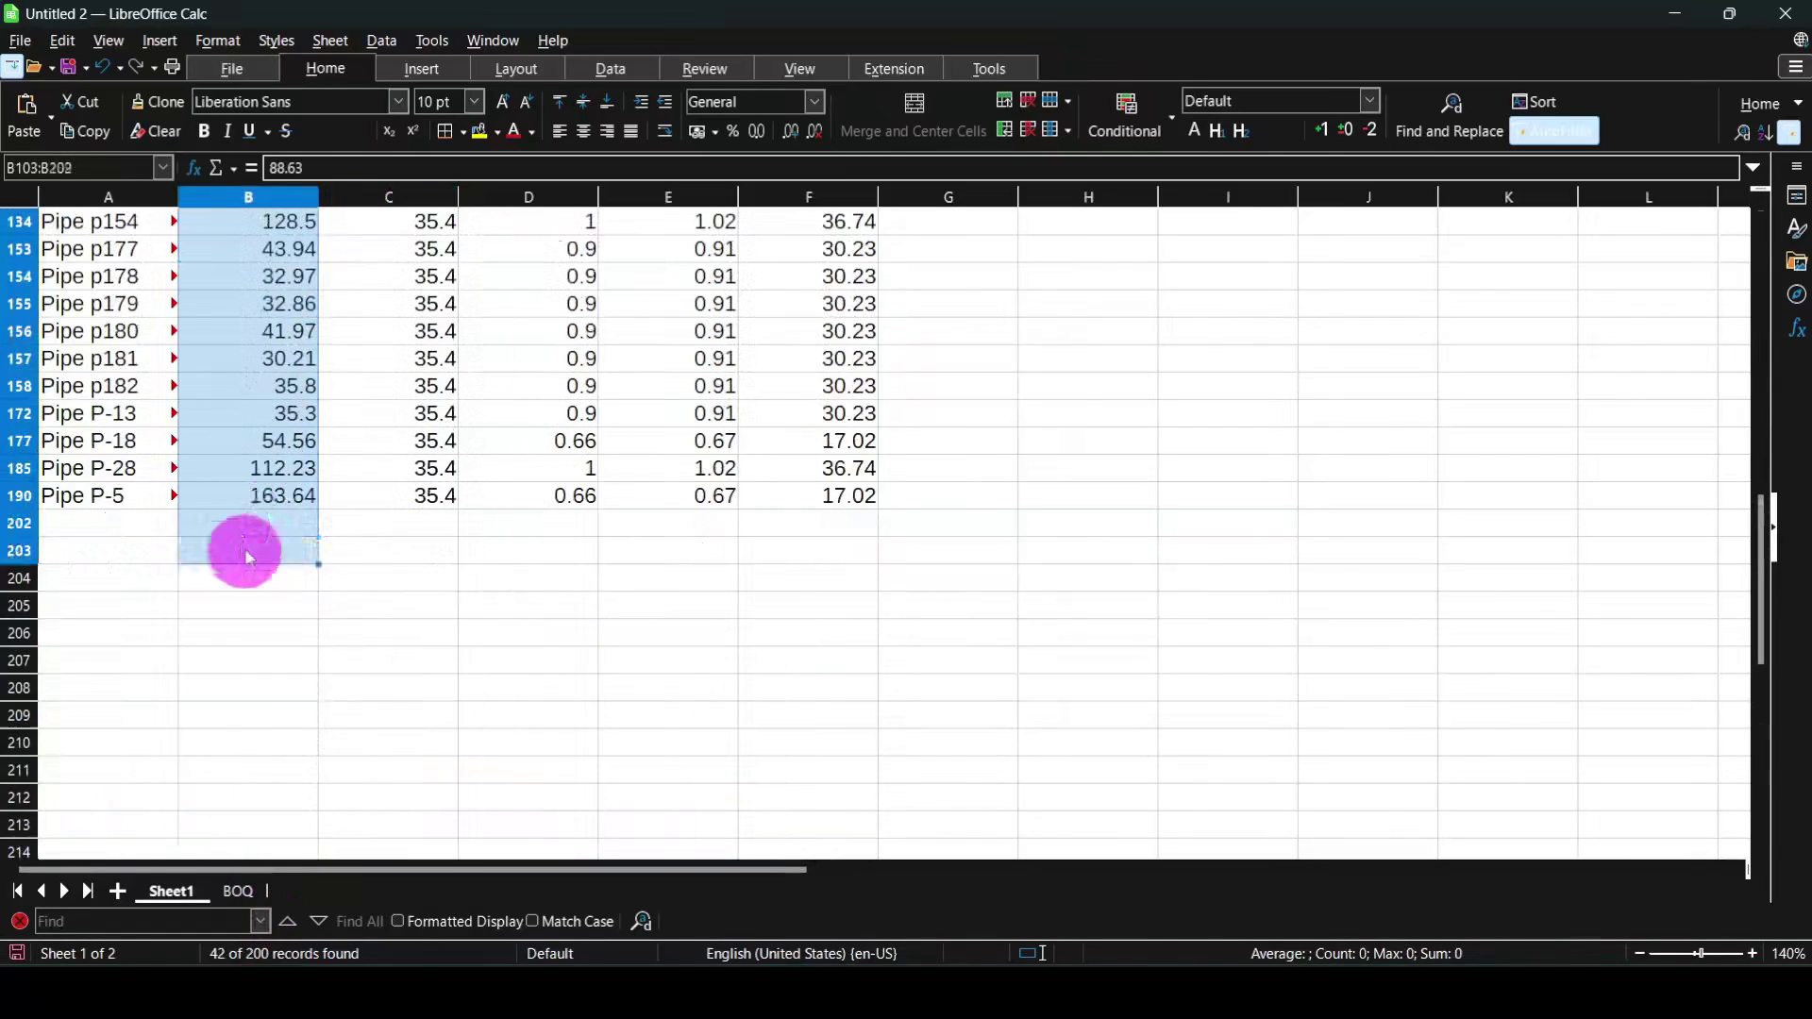
- Sum the filtered 35.4 mm pipe lengths and enter the total, 4779.25, in cell C5 of the BOQ sheet with unit m
right_click(303, 526)
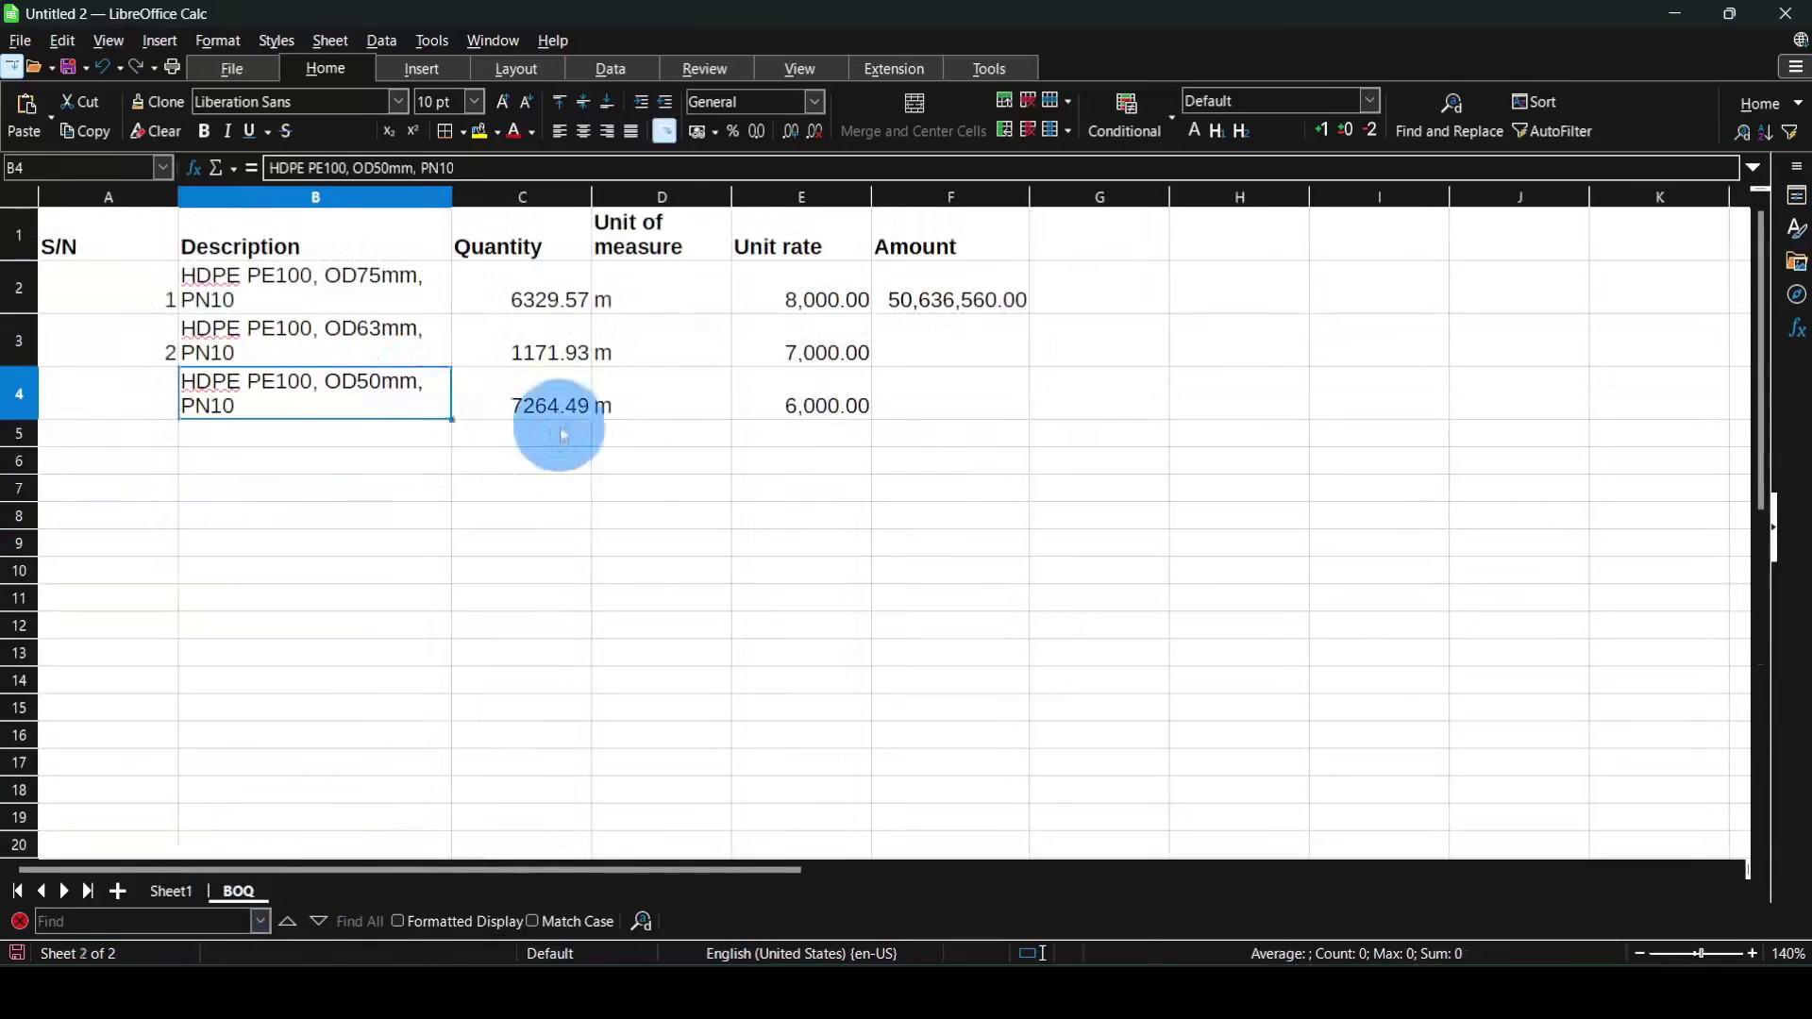
click(528, 433)
text(4779.25)
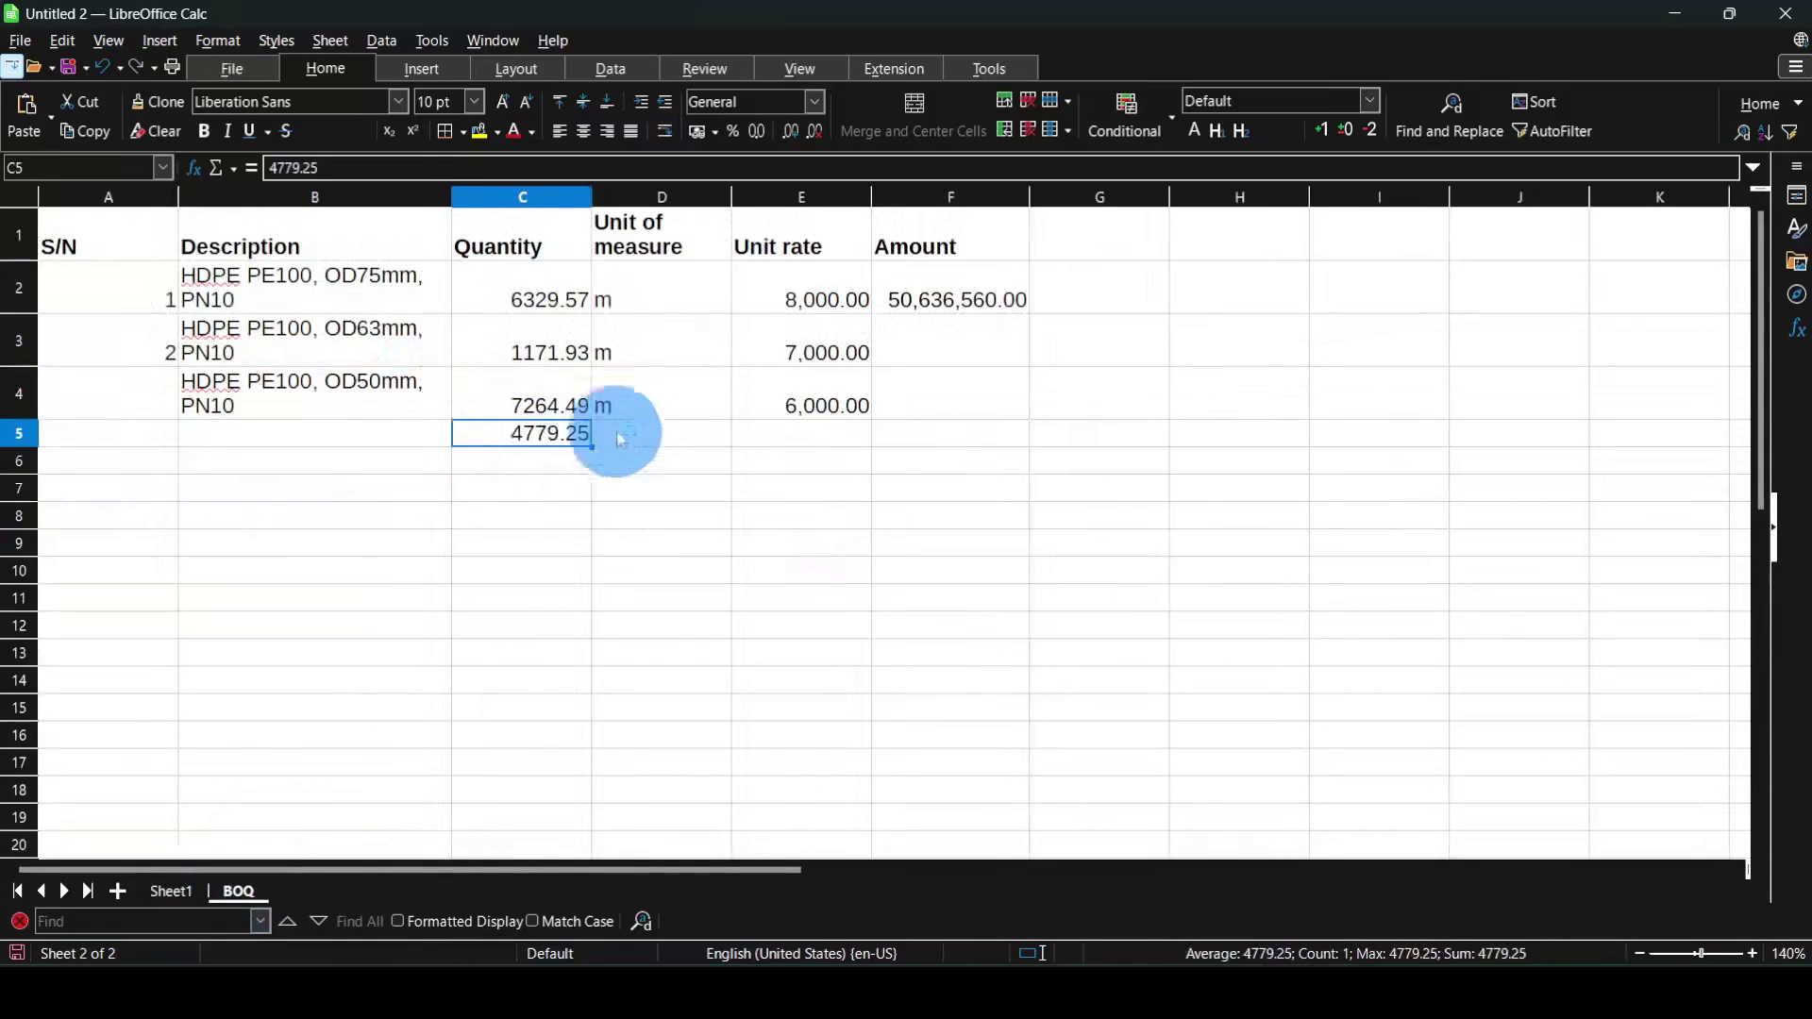
- Copy the OD50mm pipe description from cell B4 into cell B5
right_click(330, 390)
click(377, 426)
right_click(340, 443)
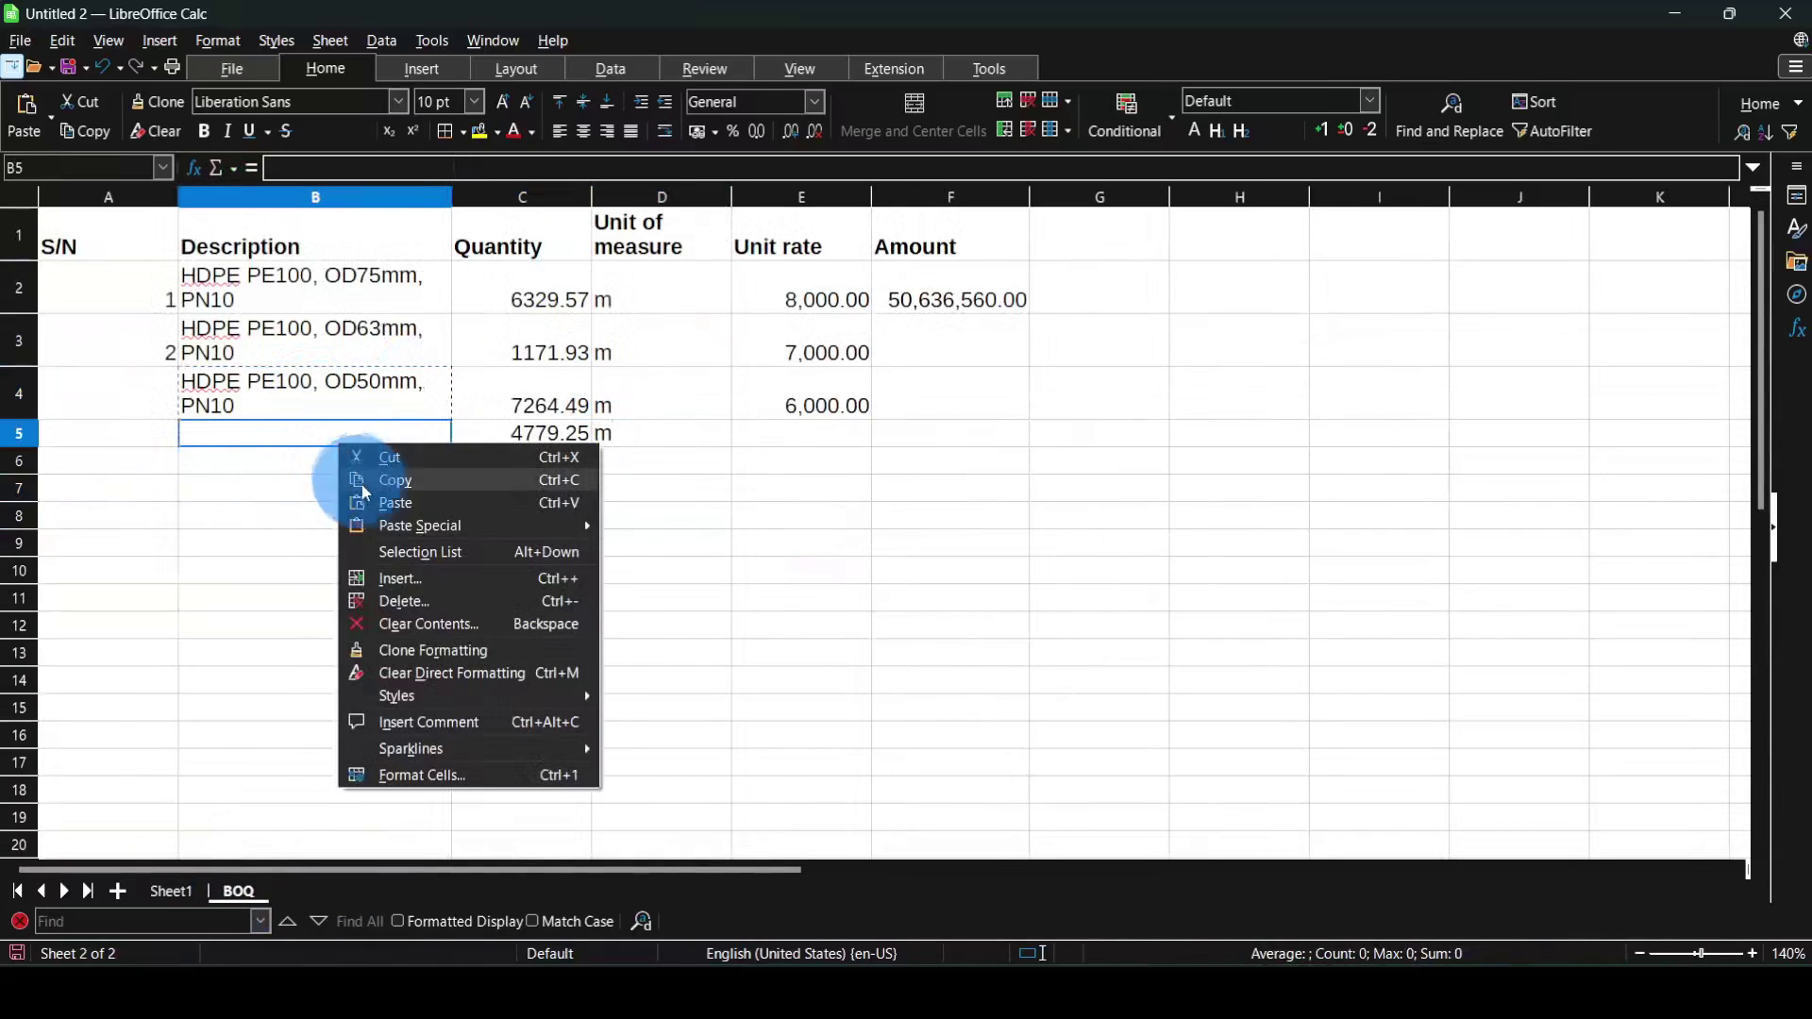
click(379, 500)
- Change the description in cell B5 to HDPE PE100, OD40mm, PN10
double_click(368, 439)
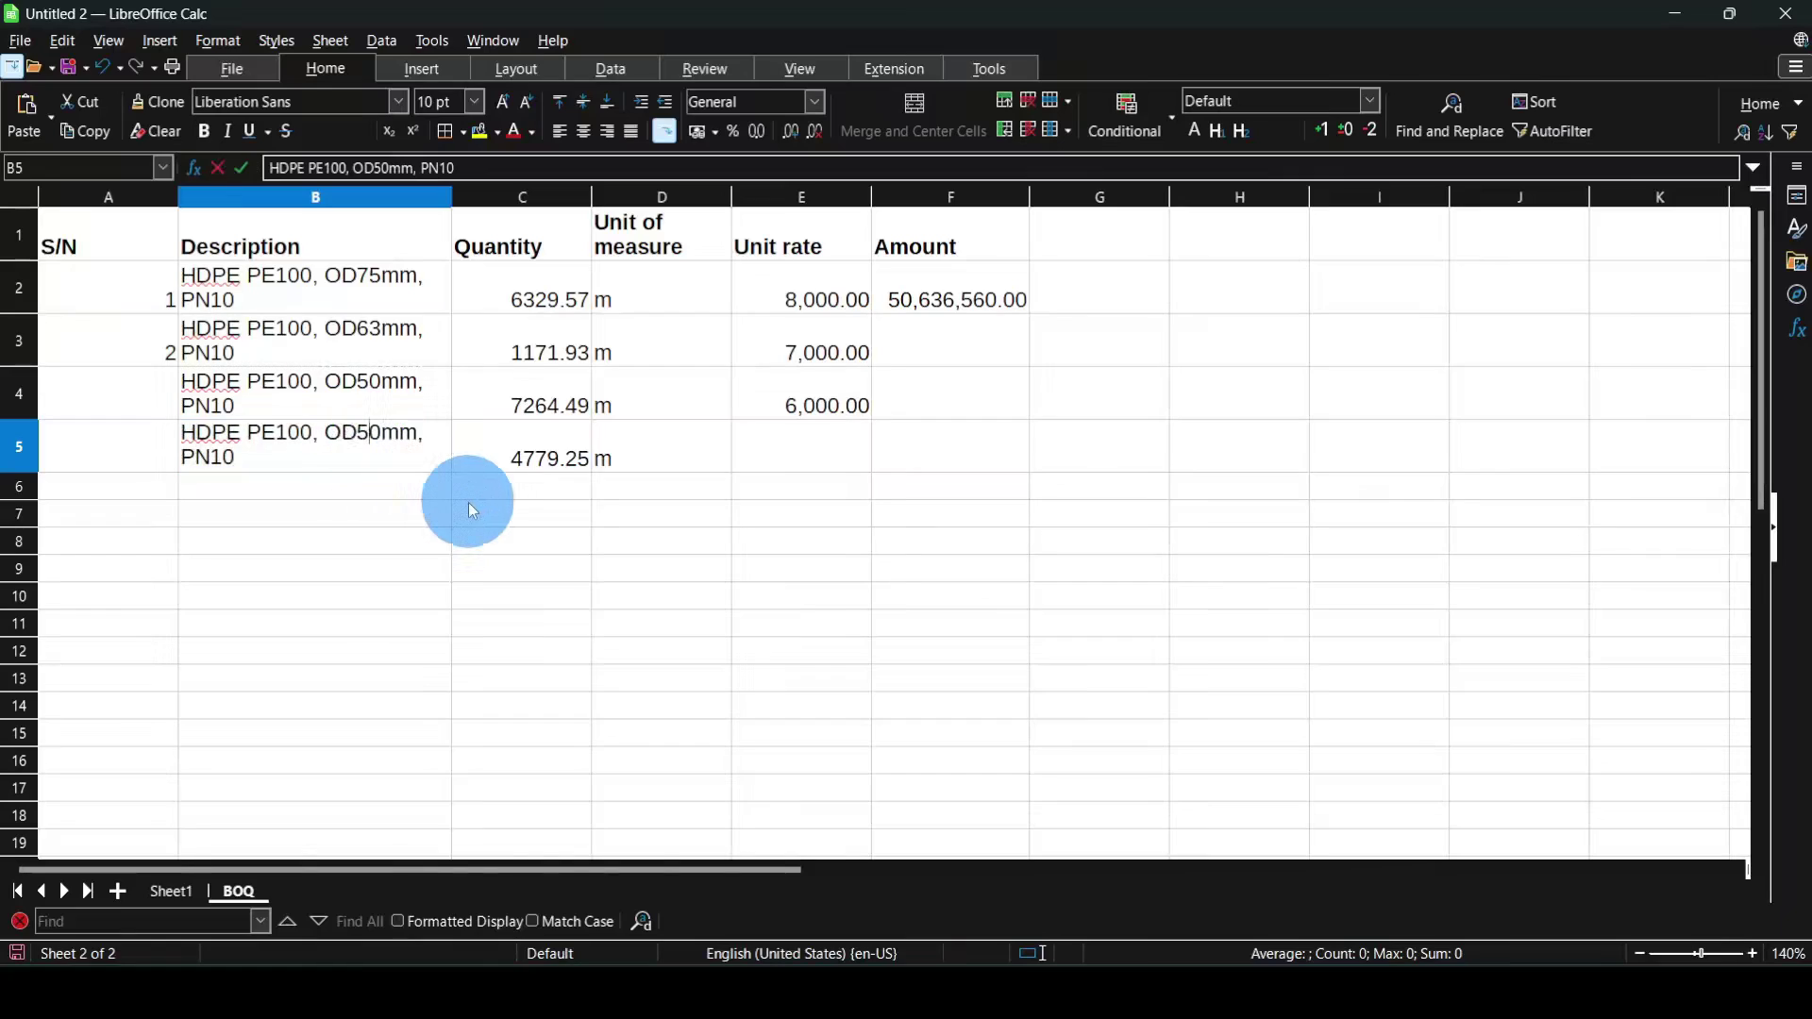
key(BackSpace)
text(4)
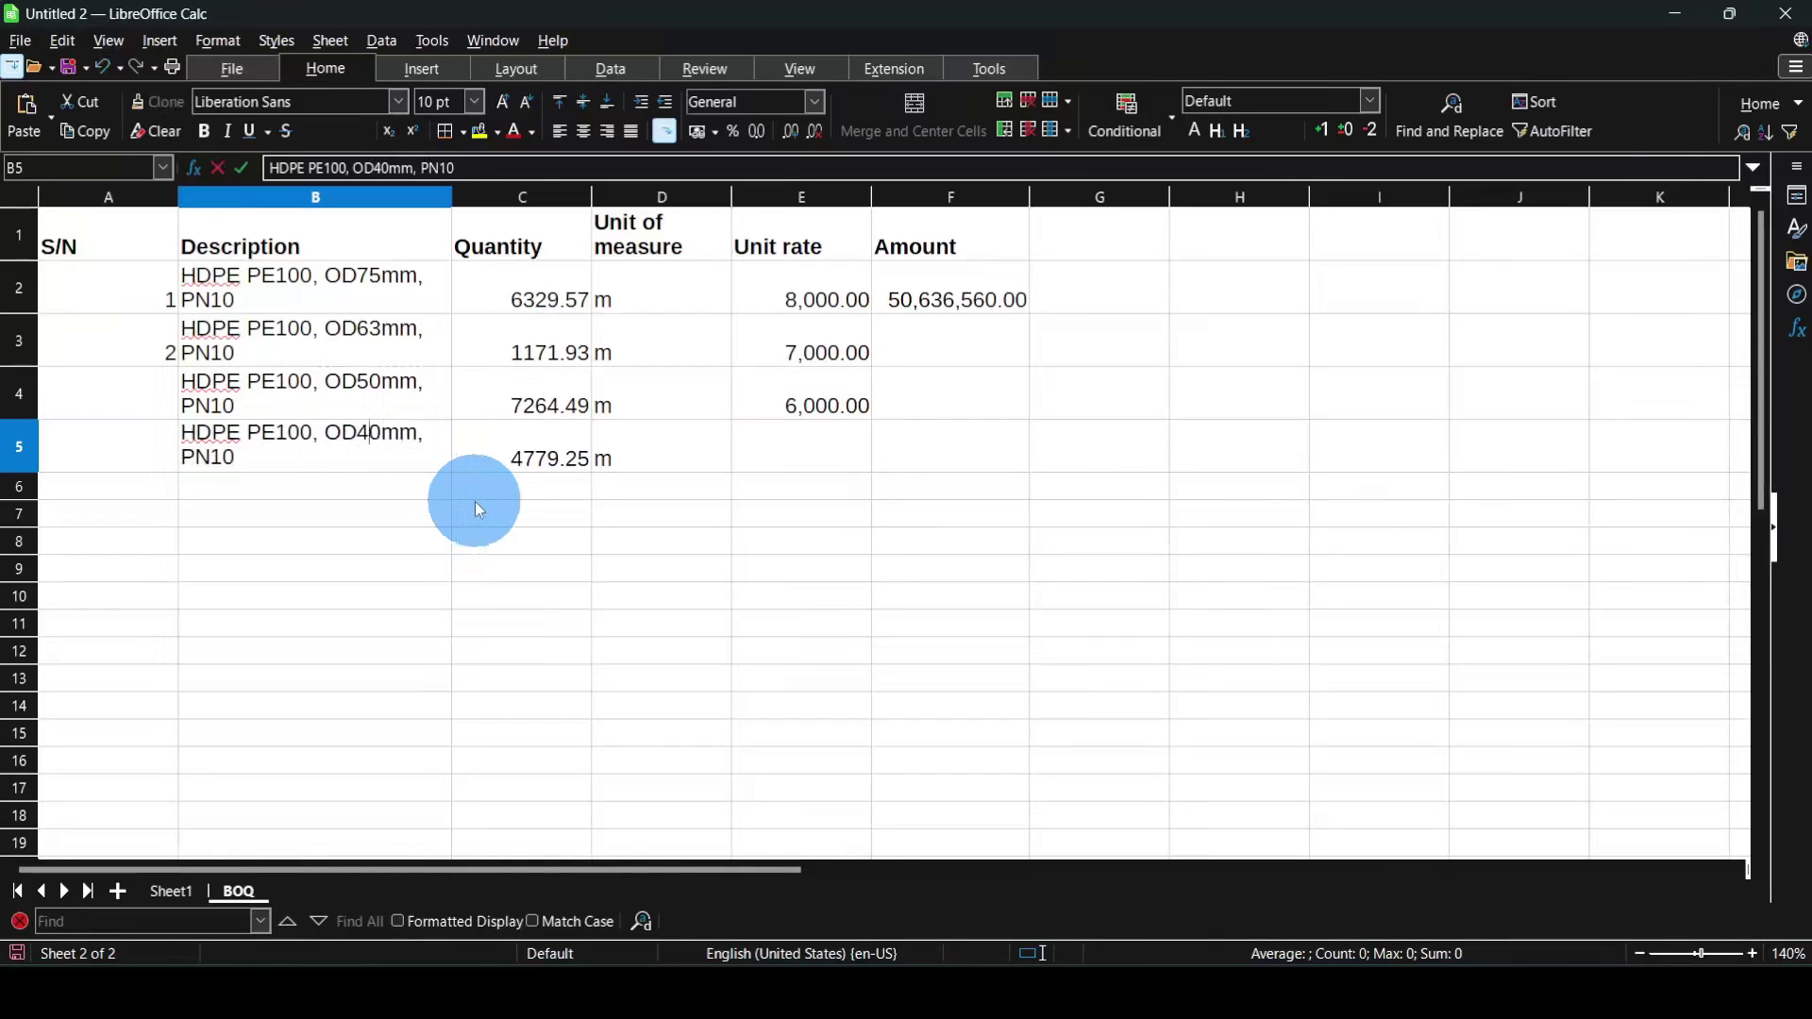
drag(236, 457, 122, 458)
click(237, 451)
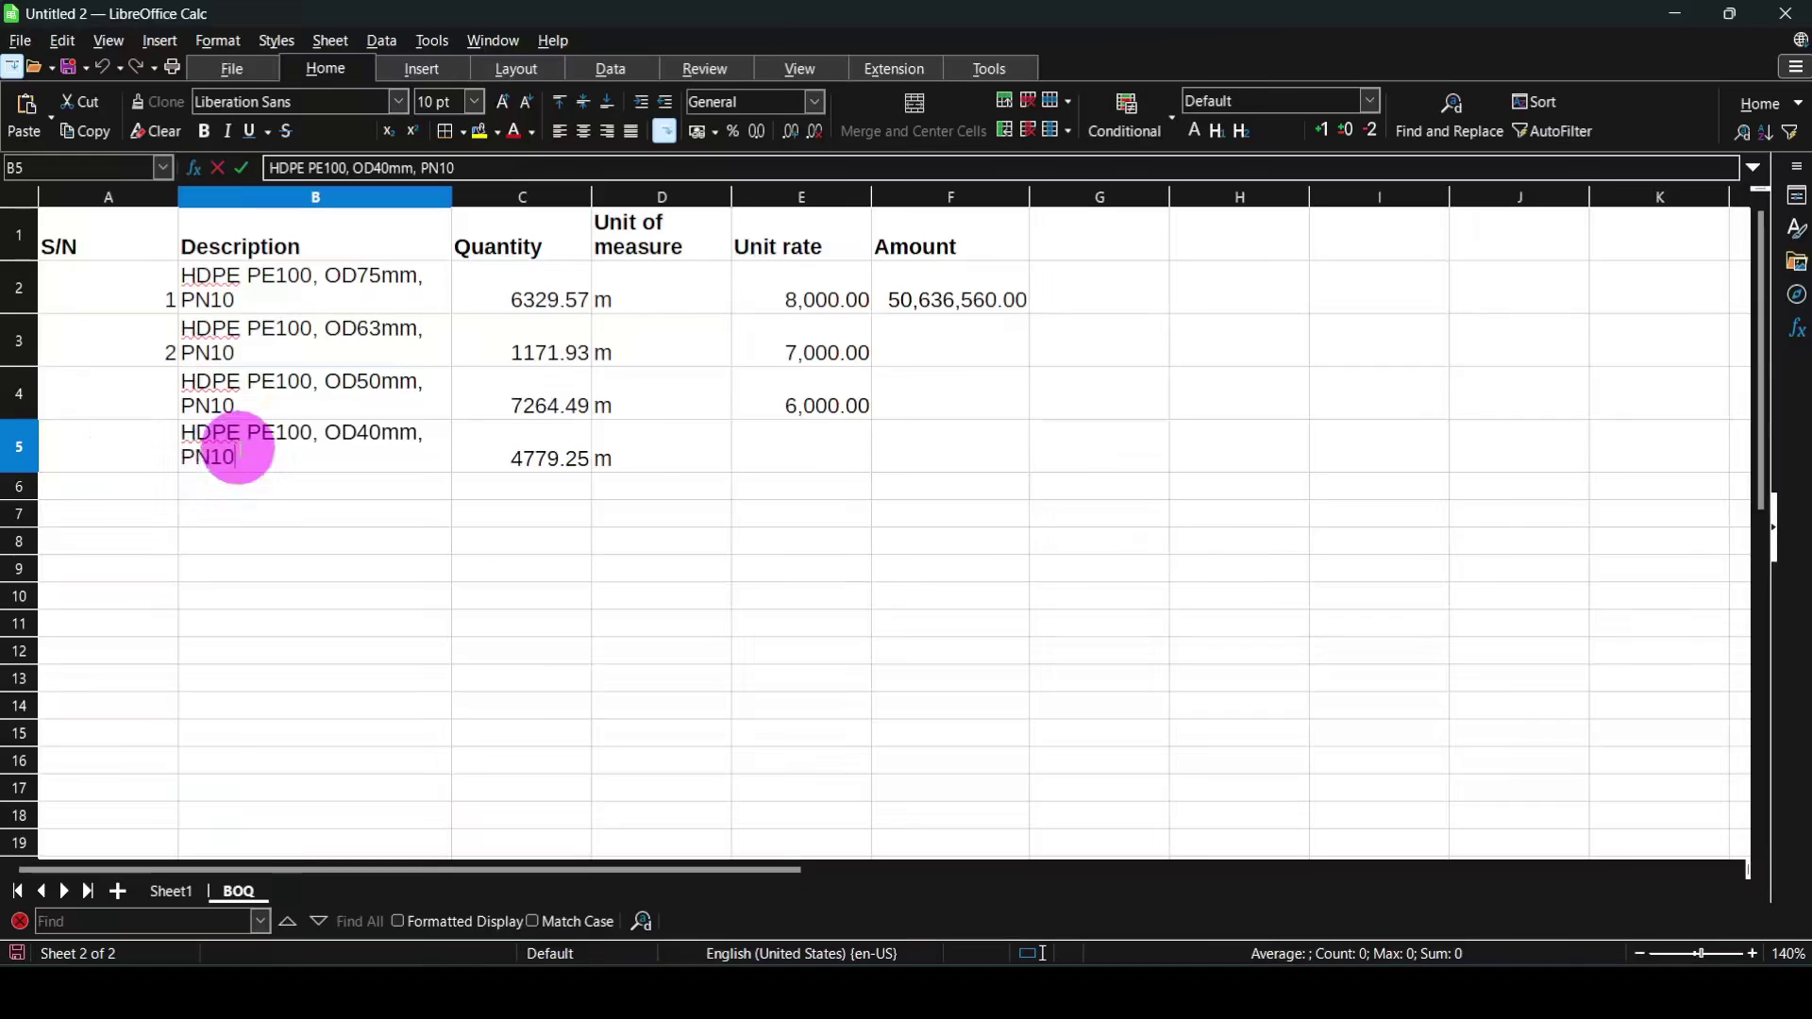
drag(238, 457, 174, 459)
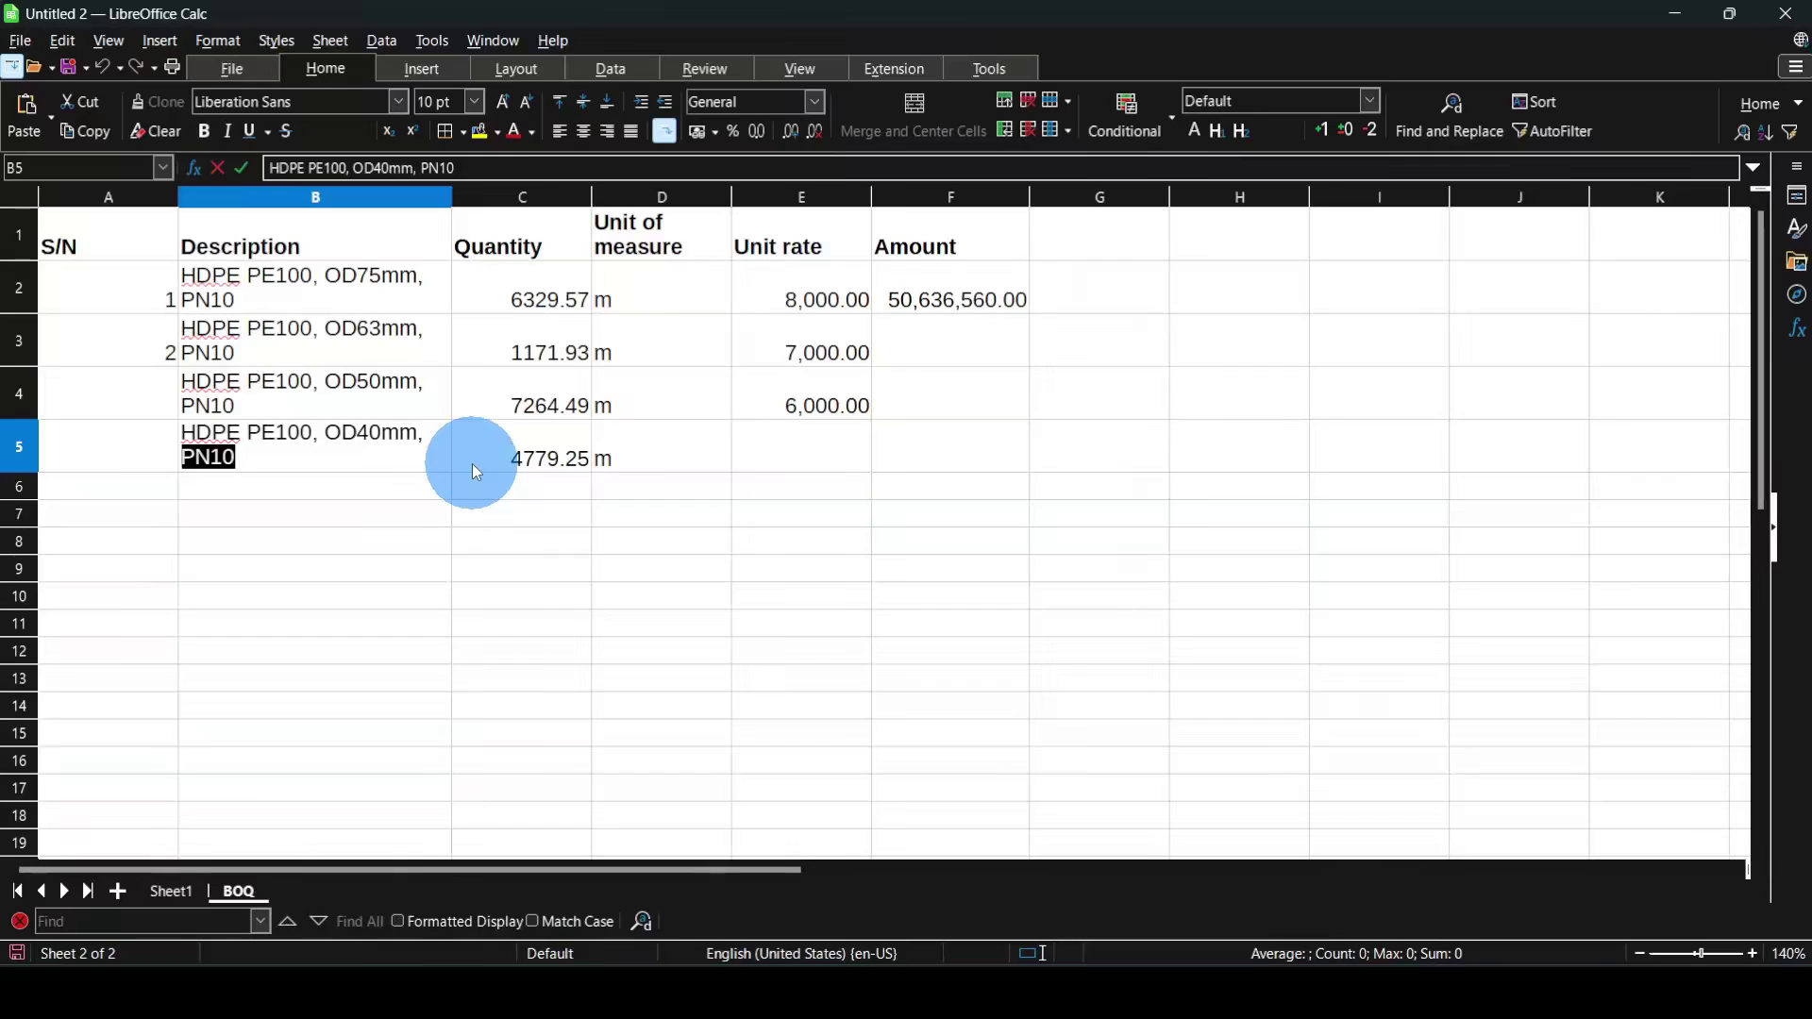
key(Return)
click(364, 437)
click(590, 468)
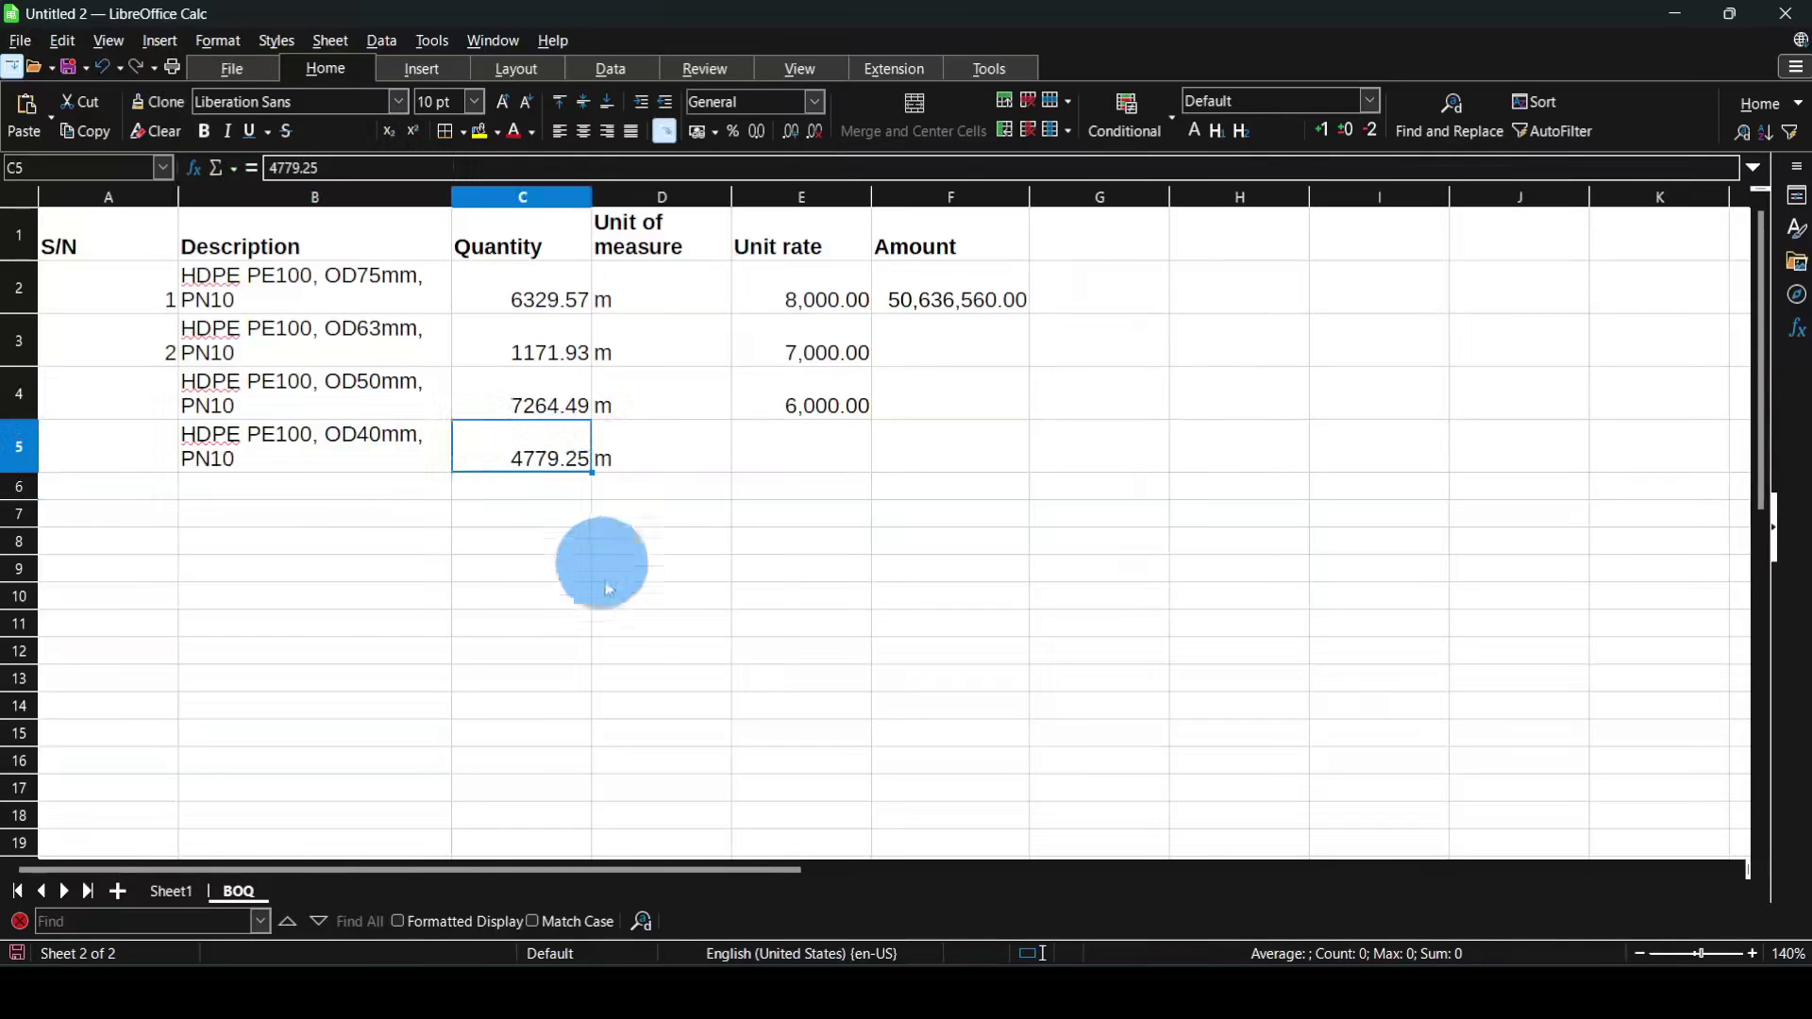
- Filter the Diameter column on Sheet1 to show only the 28 mm pipes
click(173, 896)
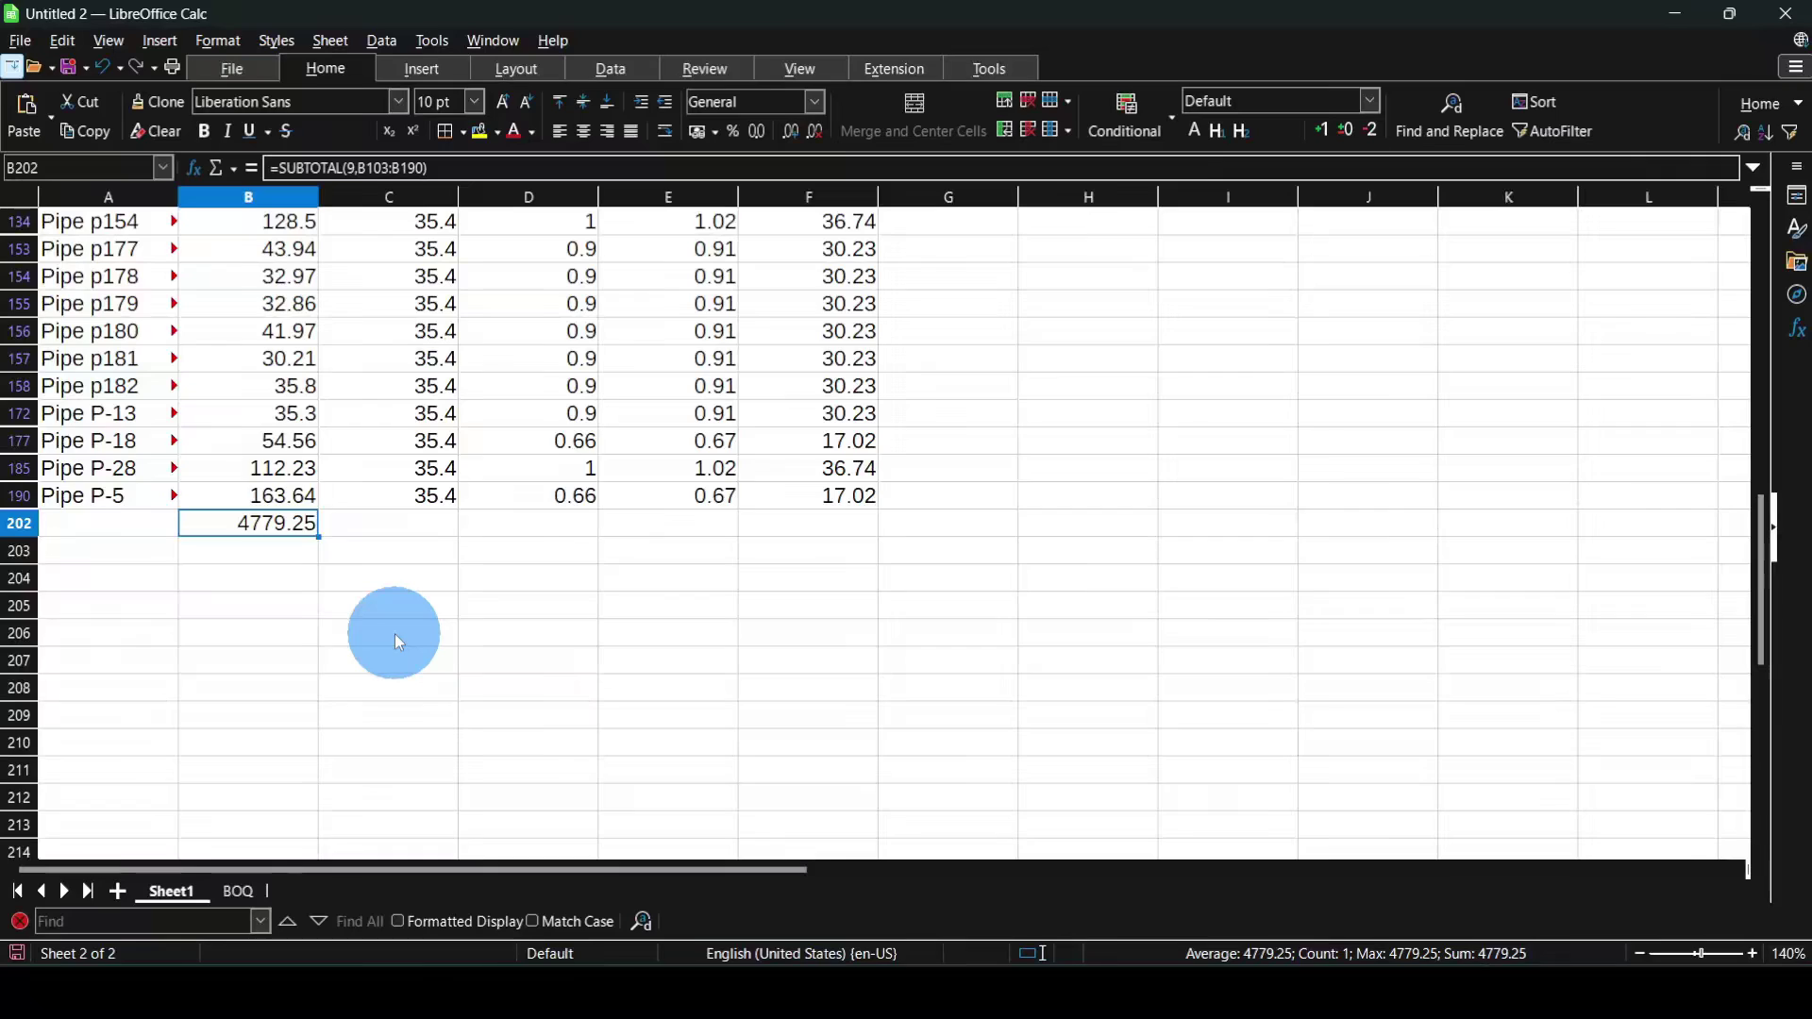
scroll(274, 378, up, 10)
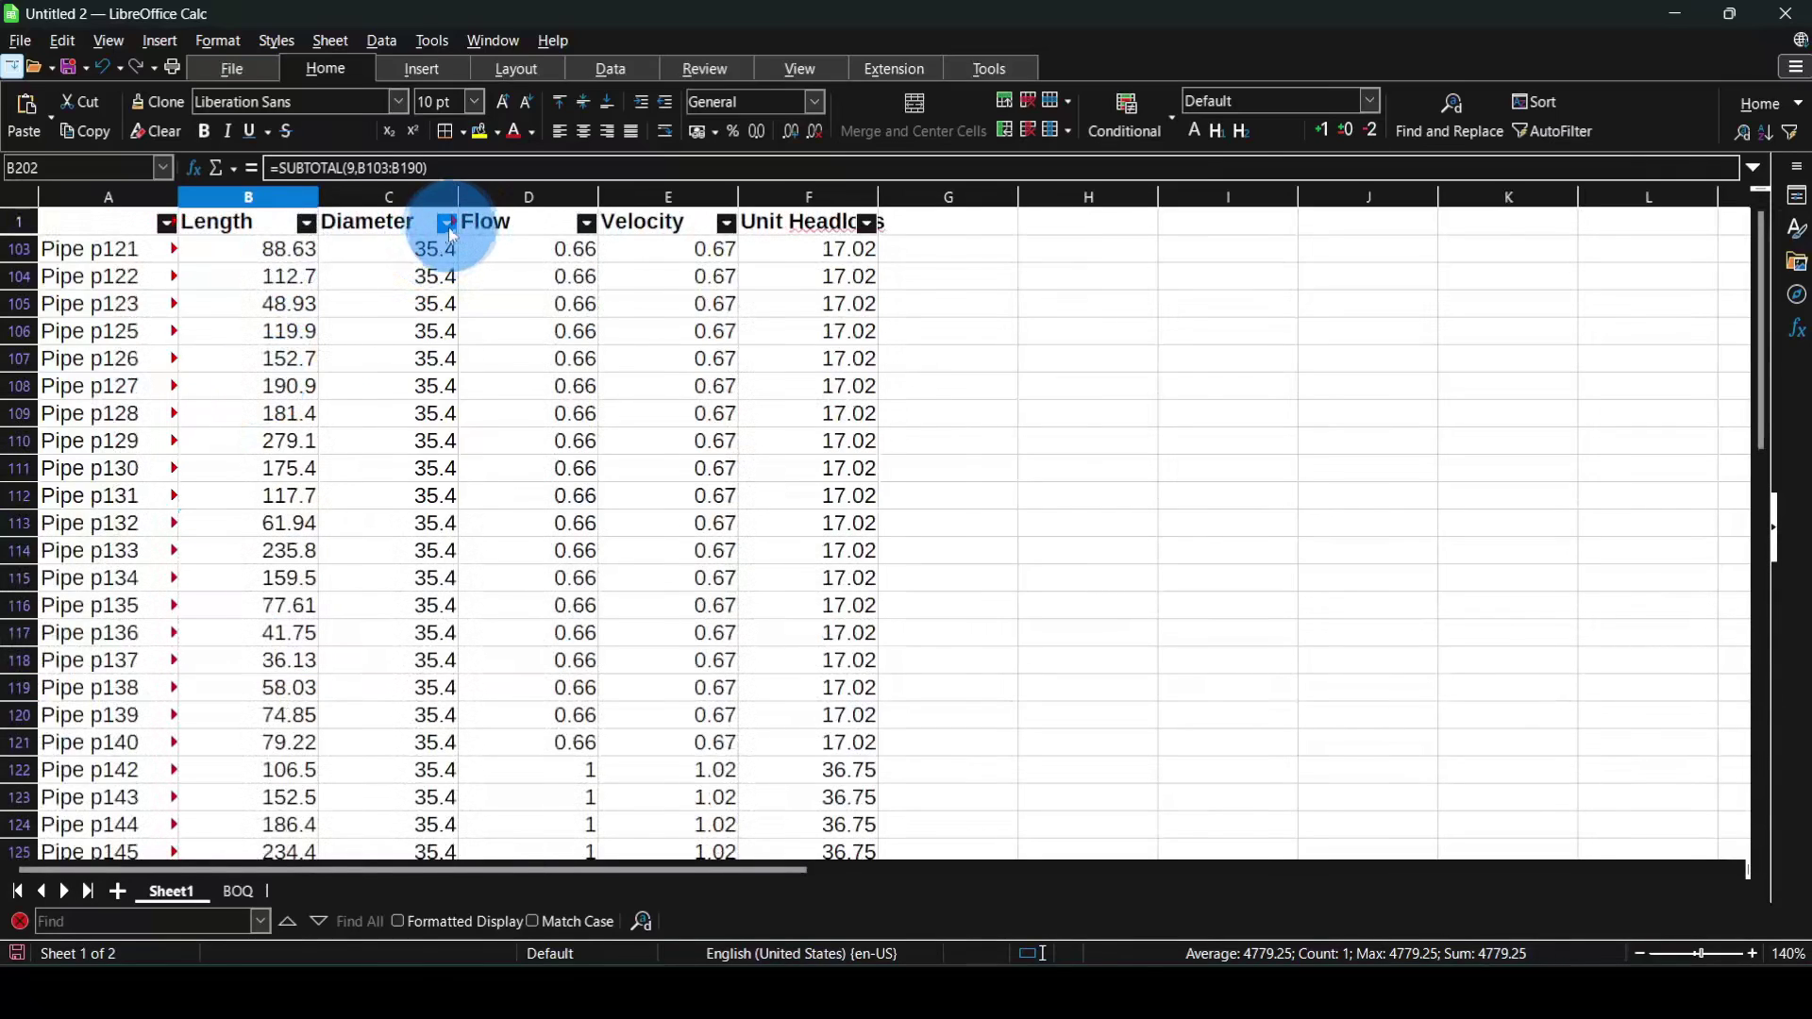
click(447, 224)
click(336, 555)
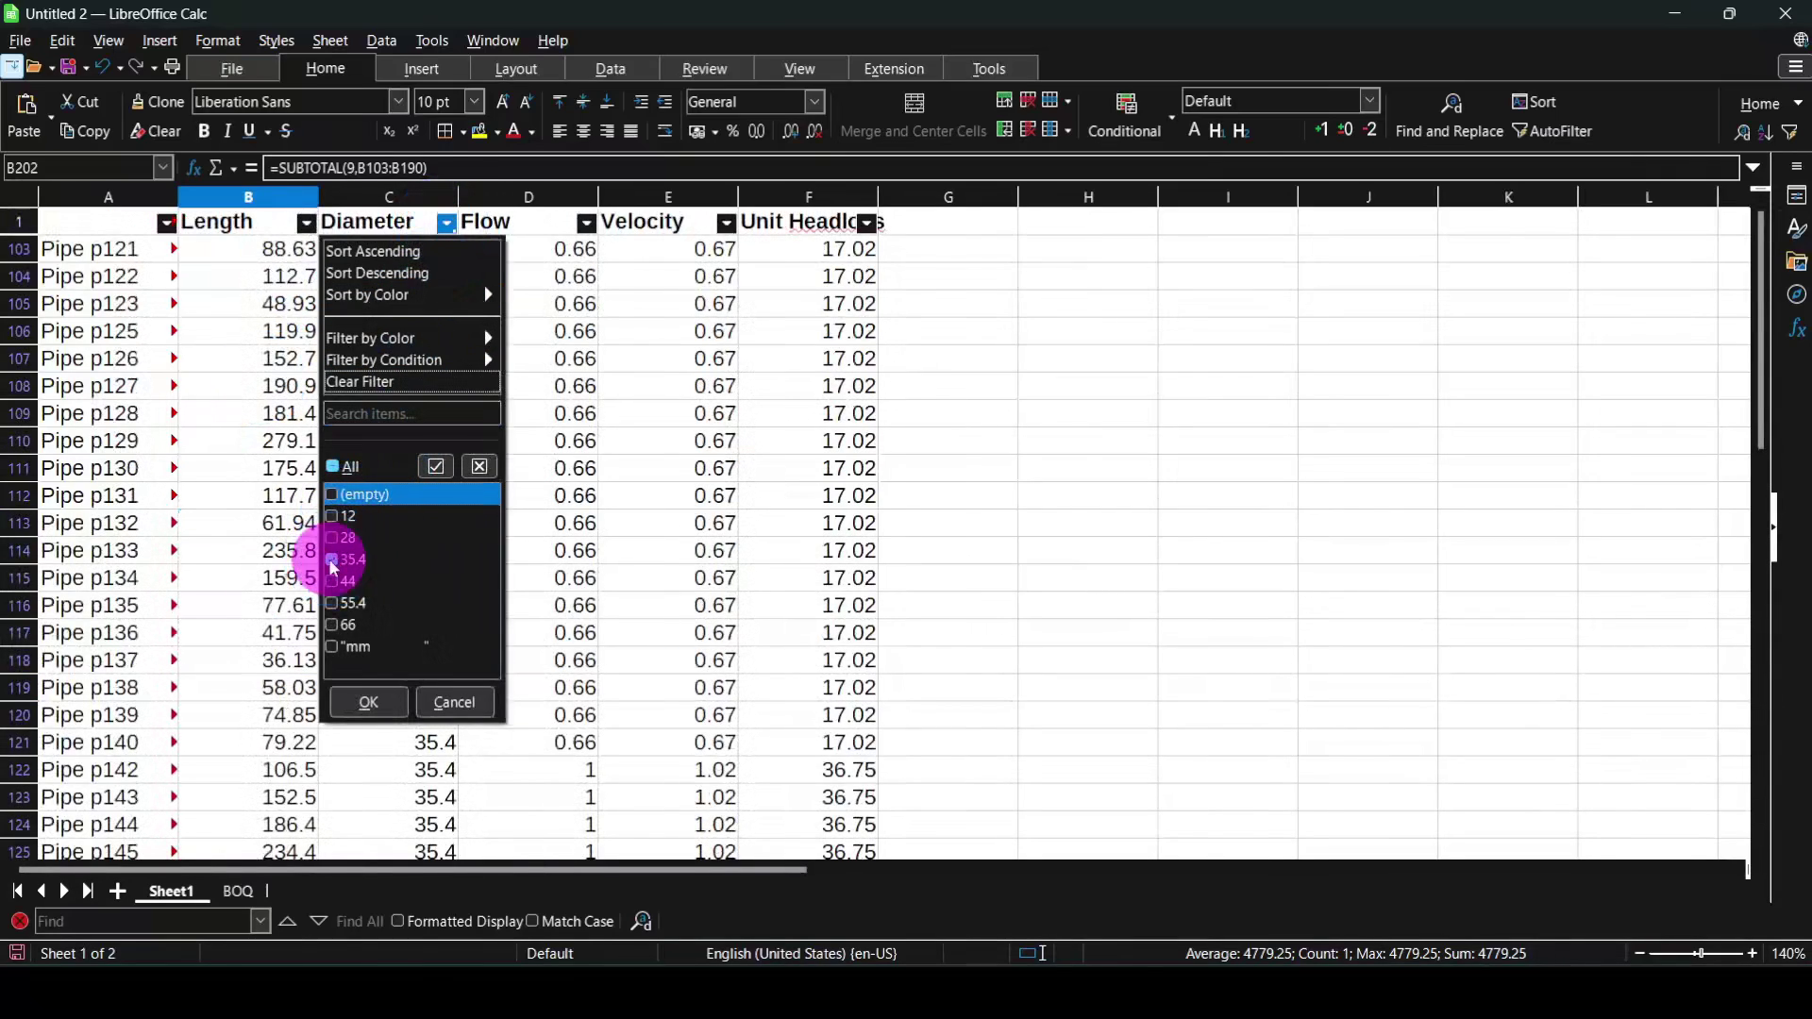
click(337, 540)
click(368, 702)
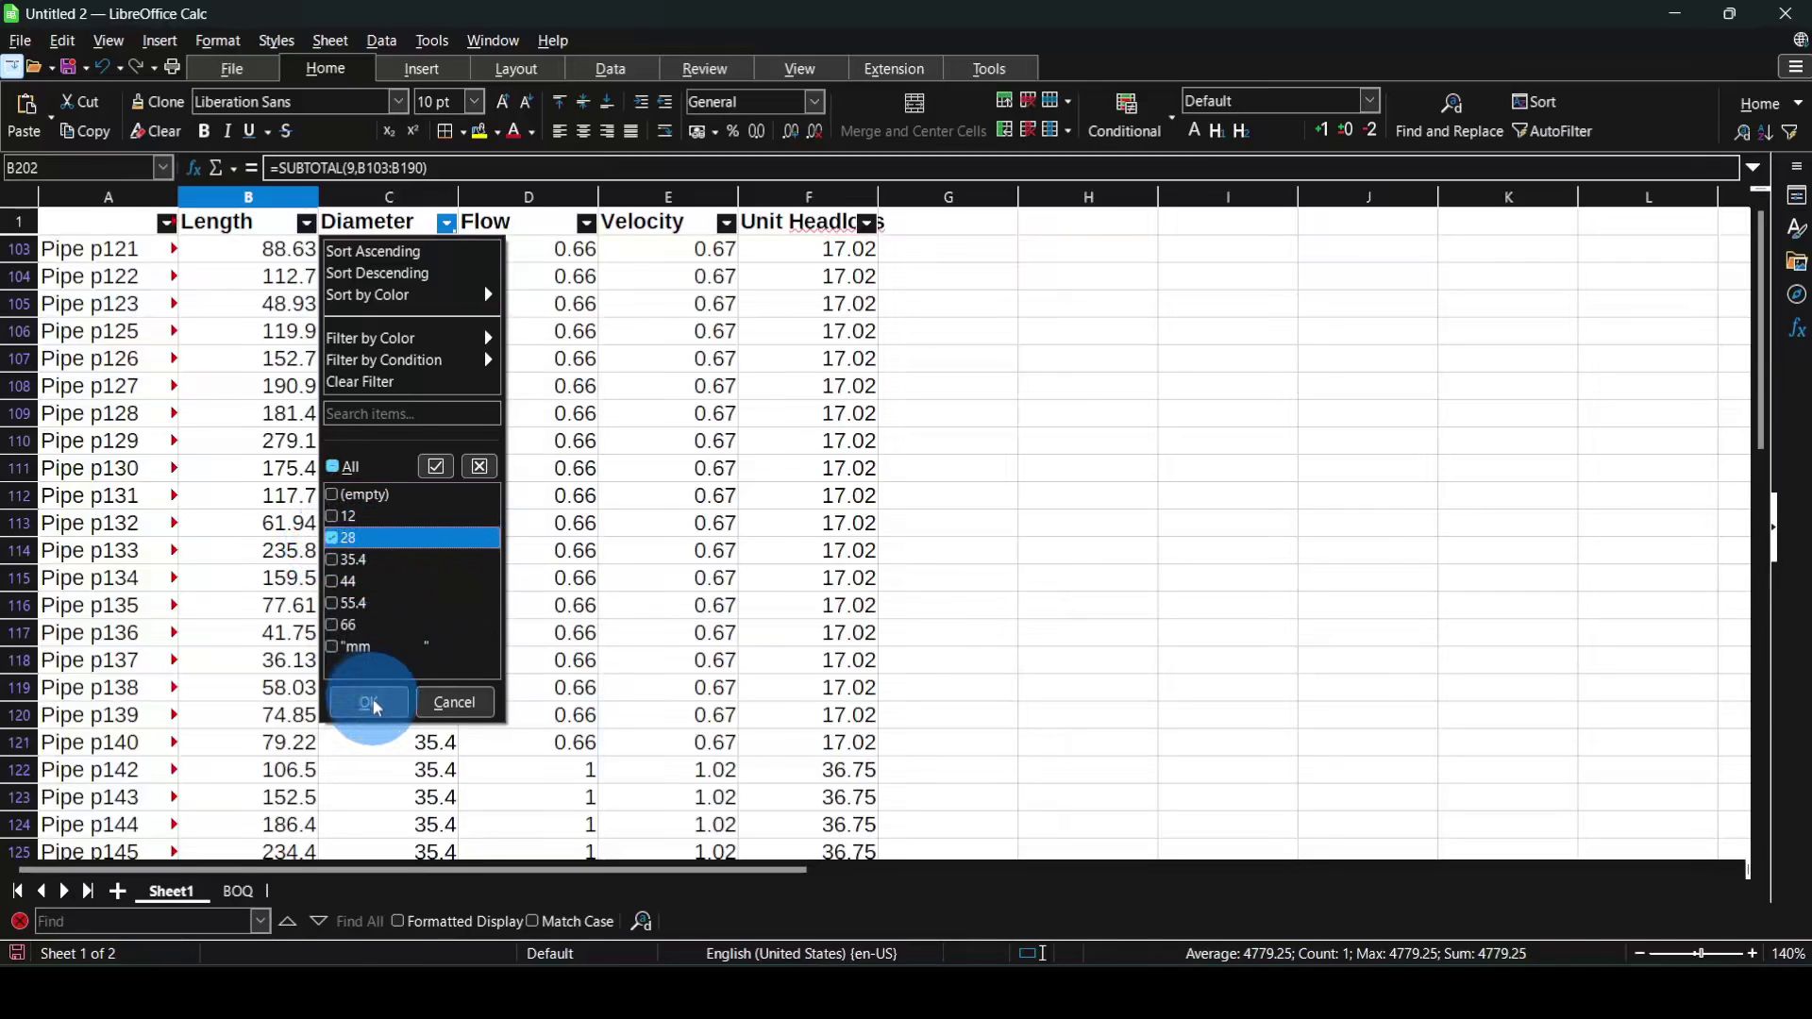
- Sum the filtered 28 mm pipe lengths and paste the total as a number into cell C6 of the BOQ sheet
scroll(368, 708, down, 15)
click(238, 890)
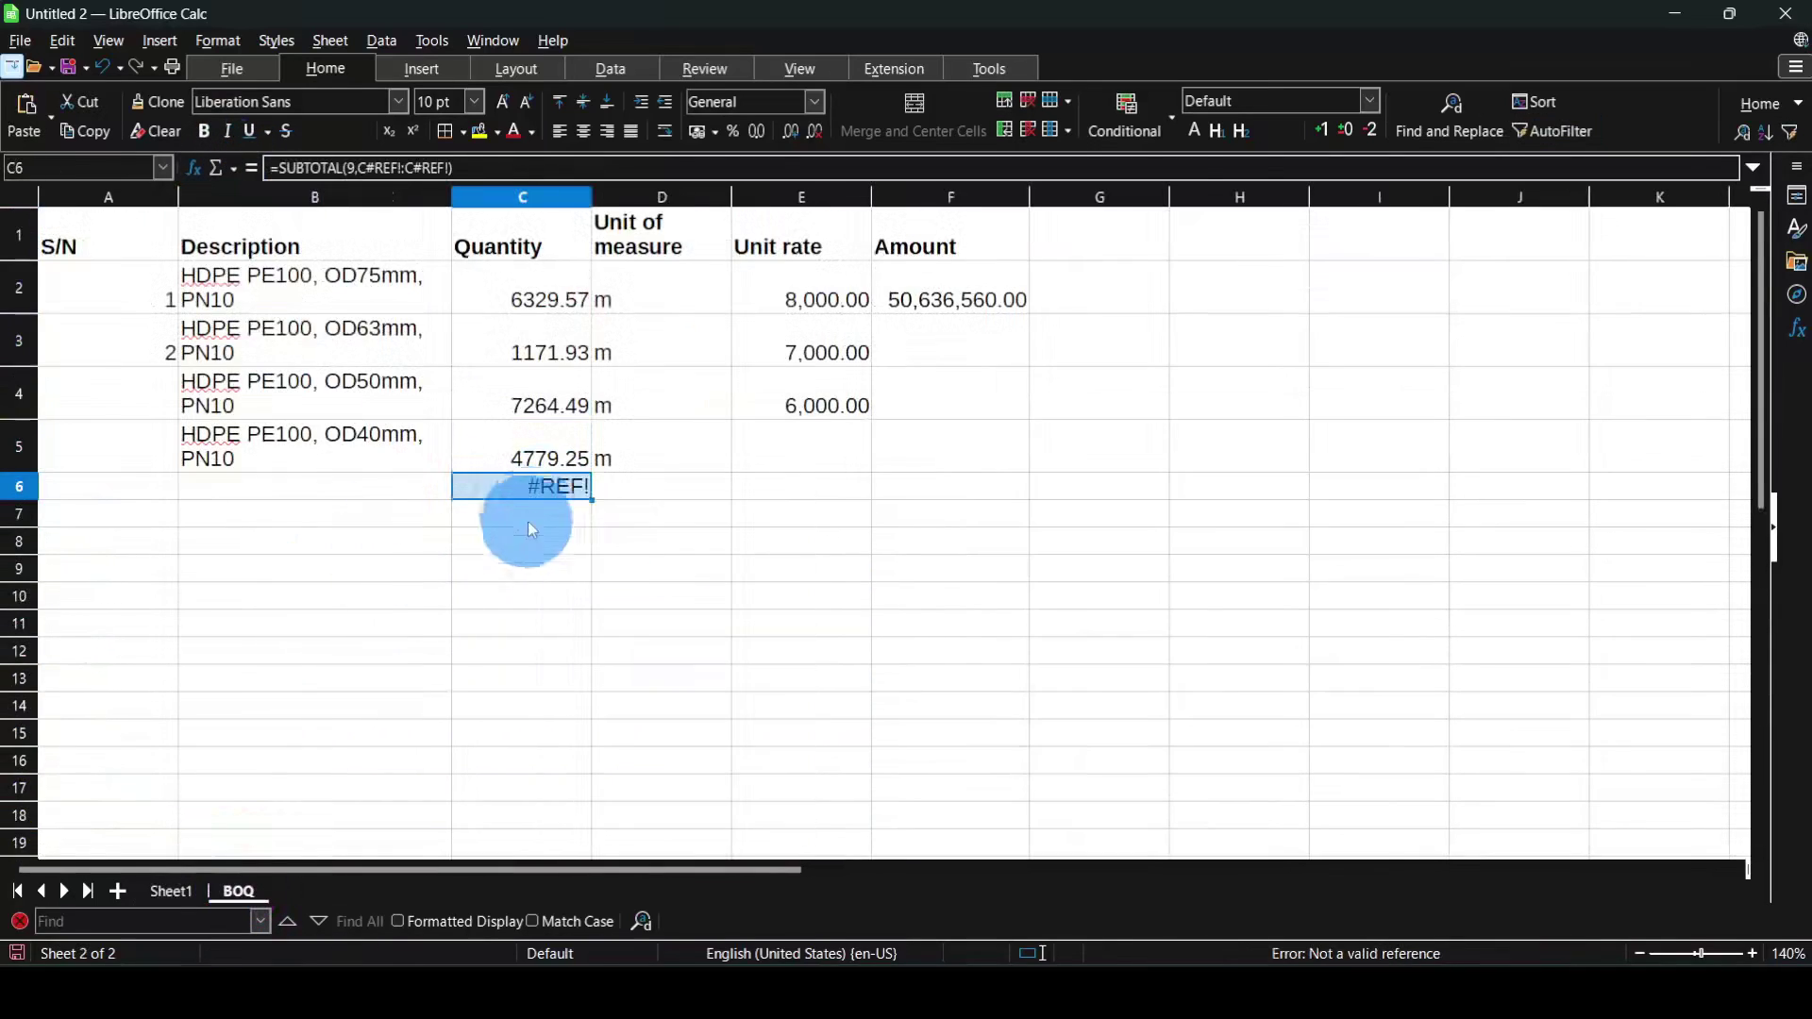
right_click(536, 489)
mouse_move(702, 564)
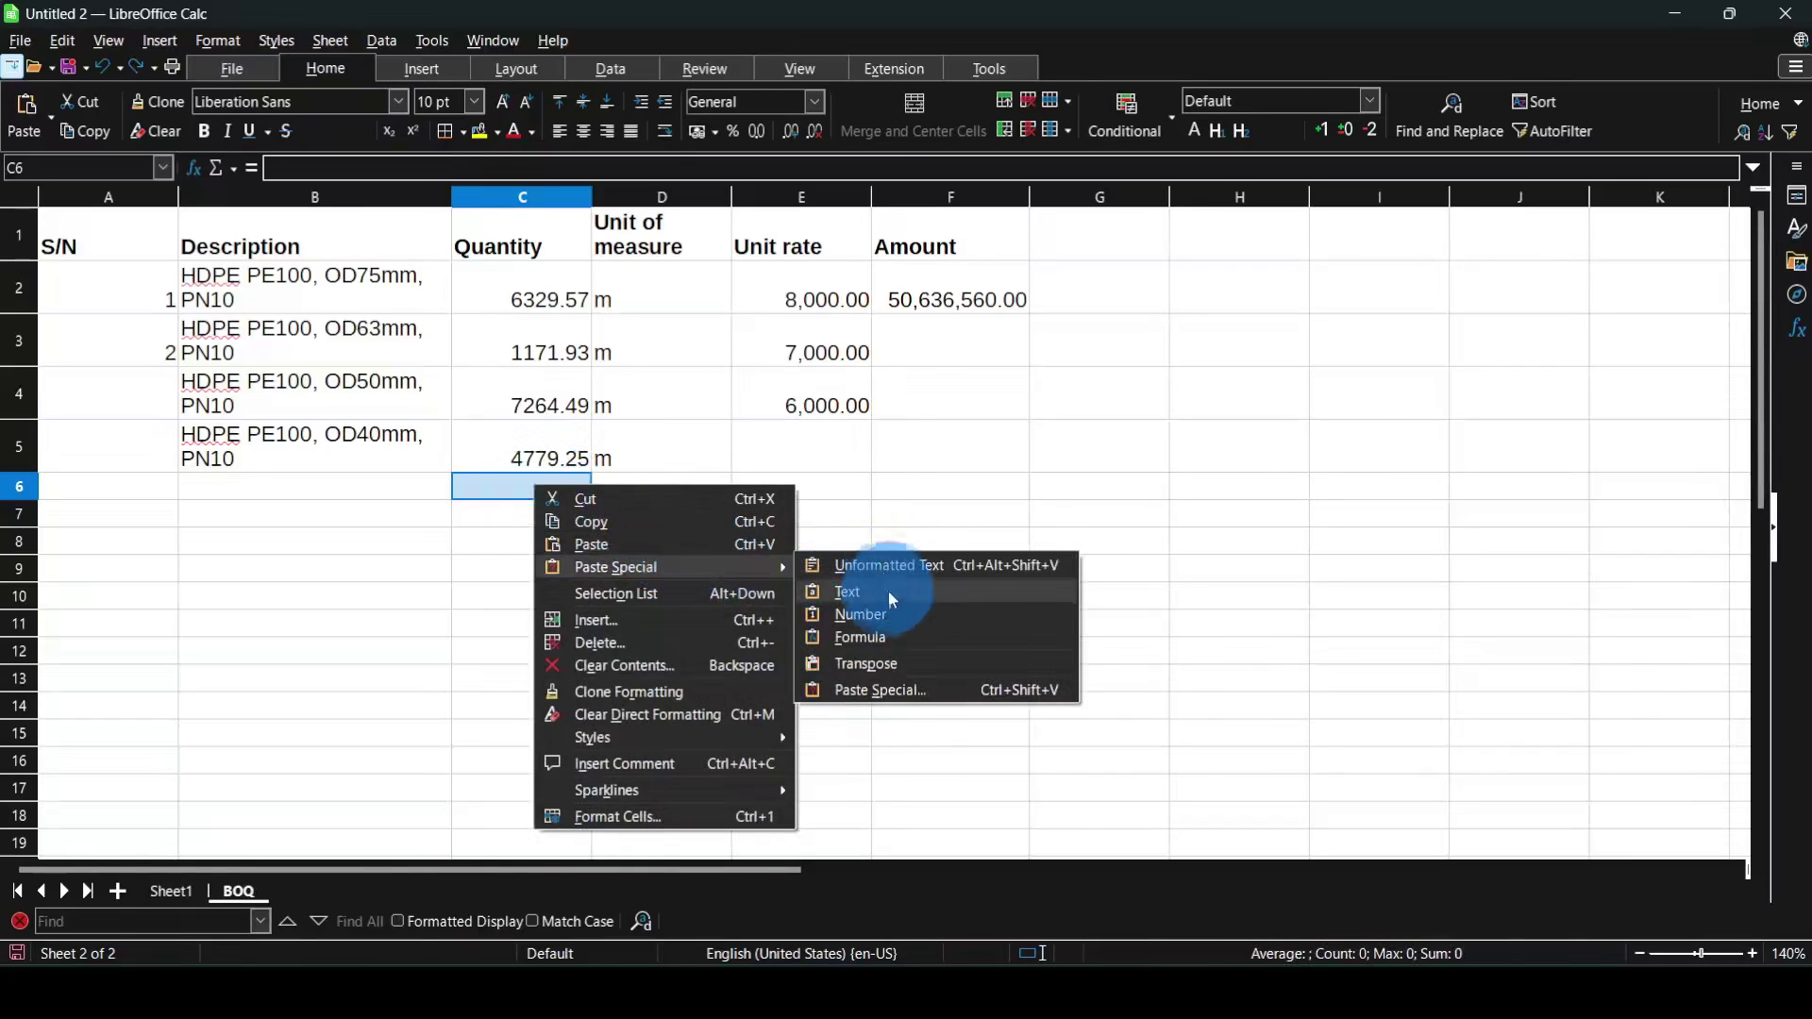
click(885, 610)
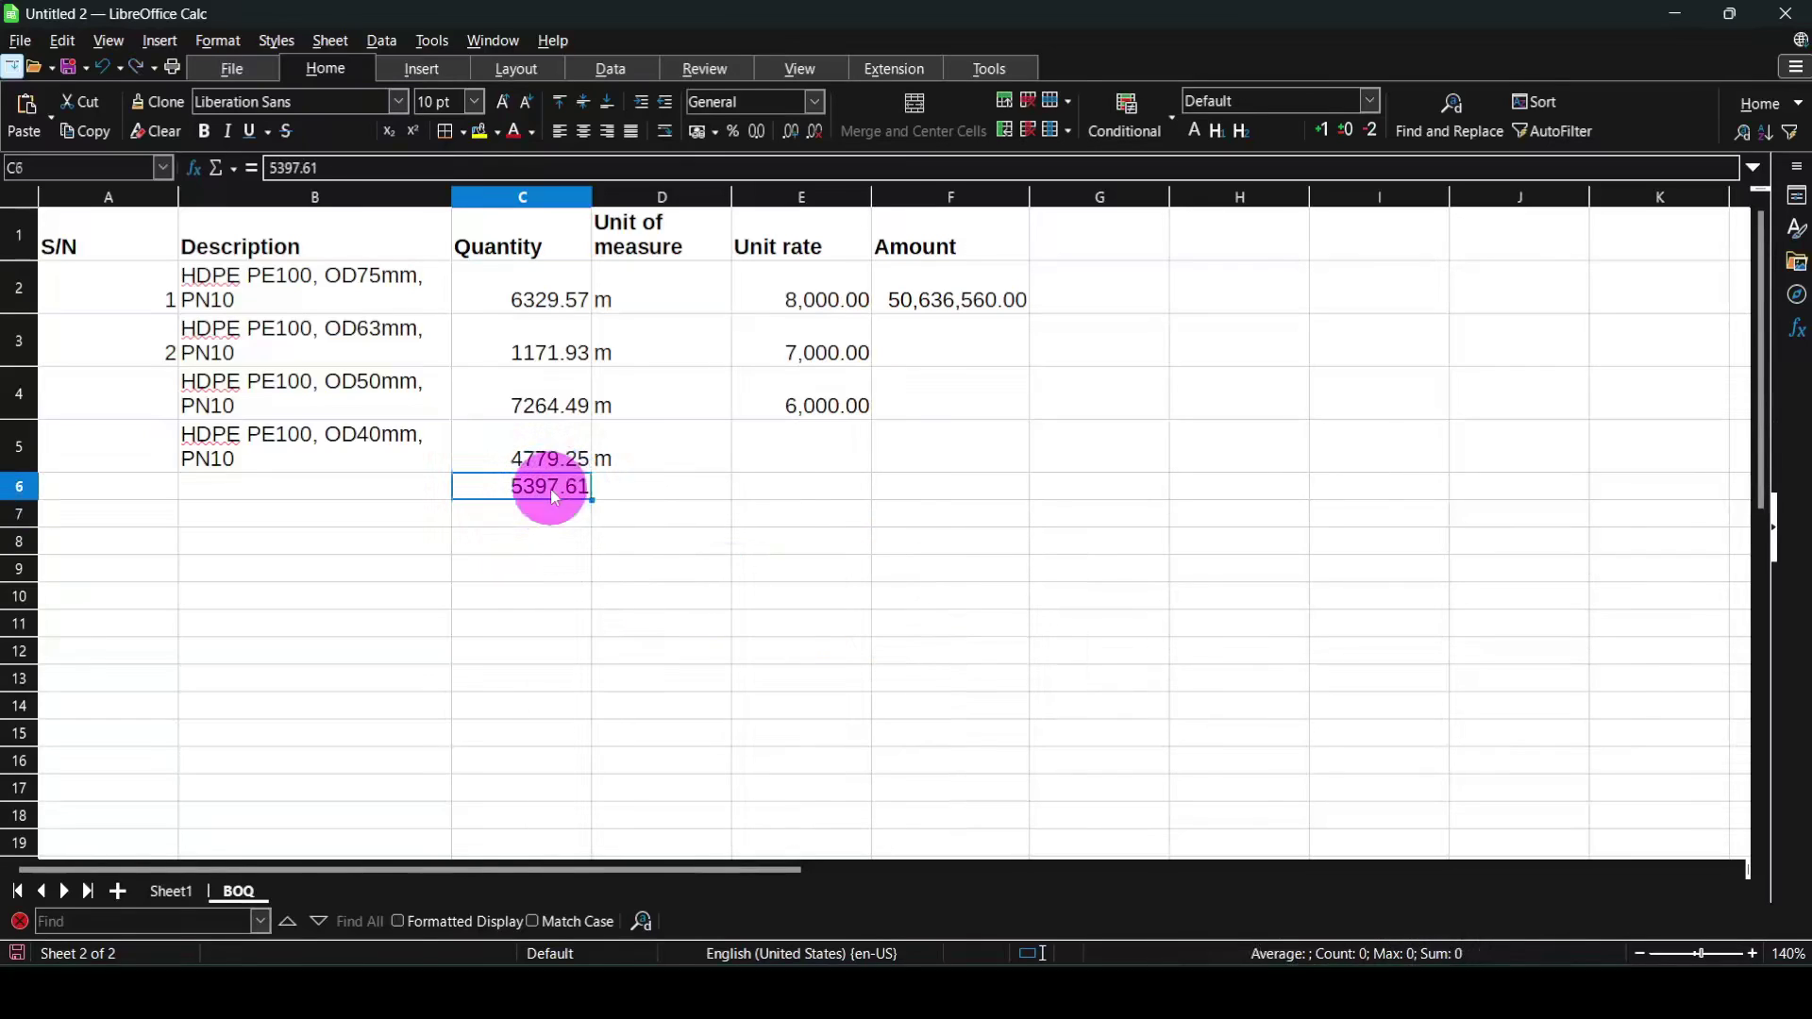
- Copy the OD40mm pipe description from cell B5 into cell B6
click(344, 444)
right_click(418, 455)
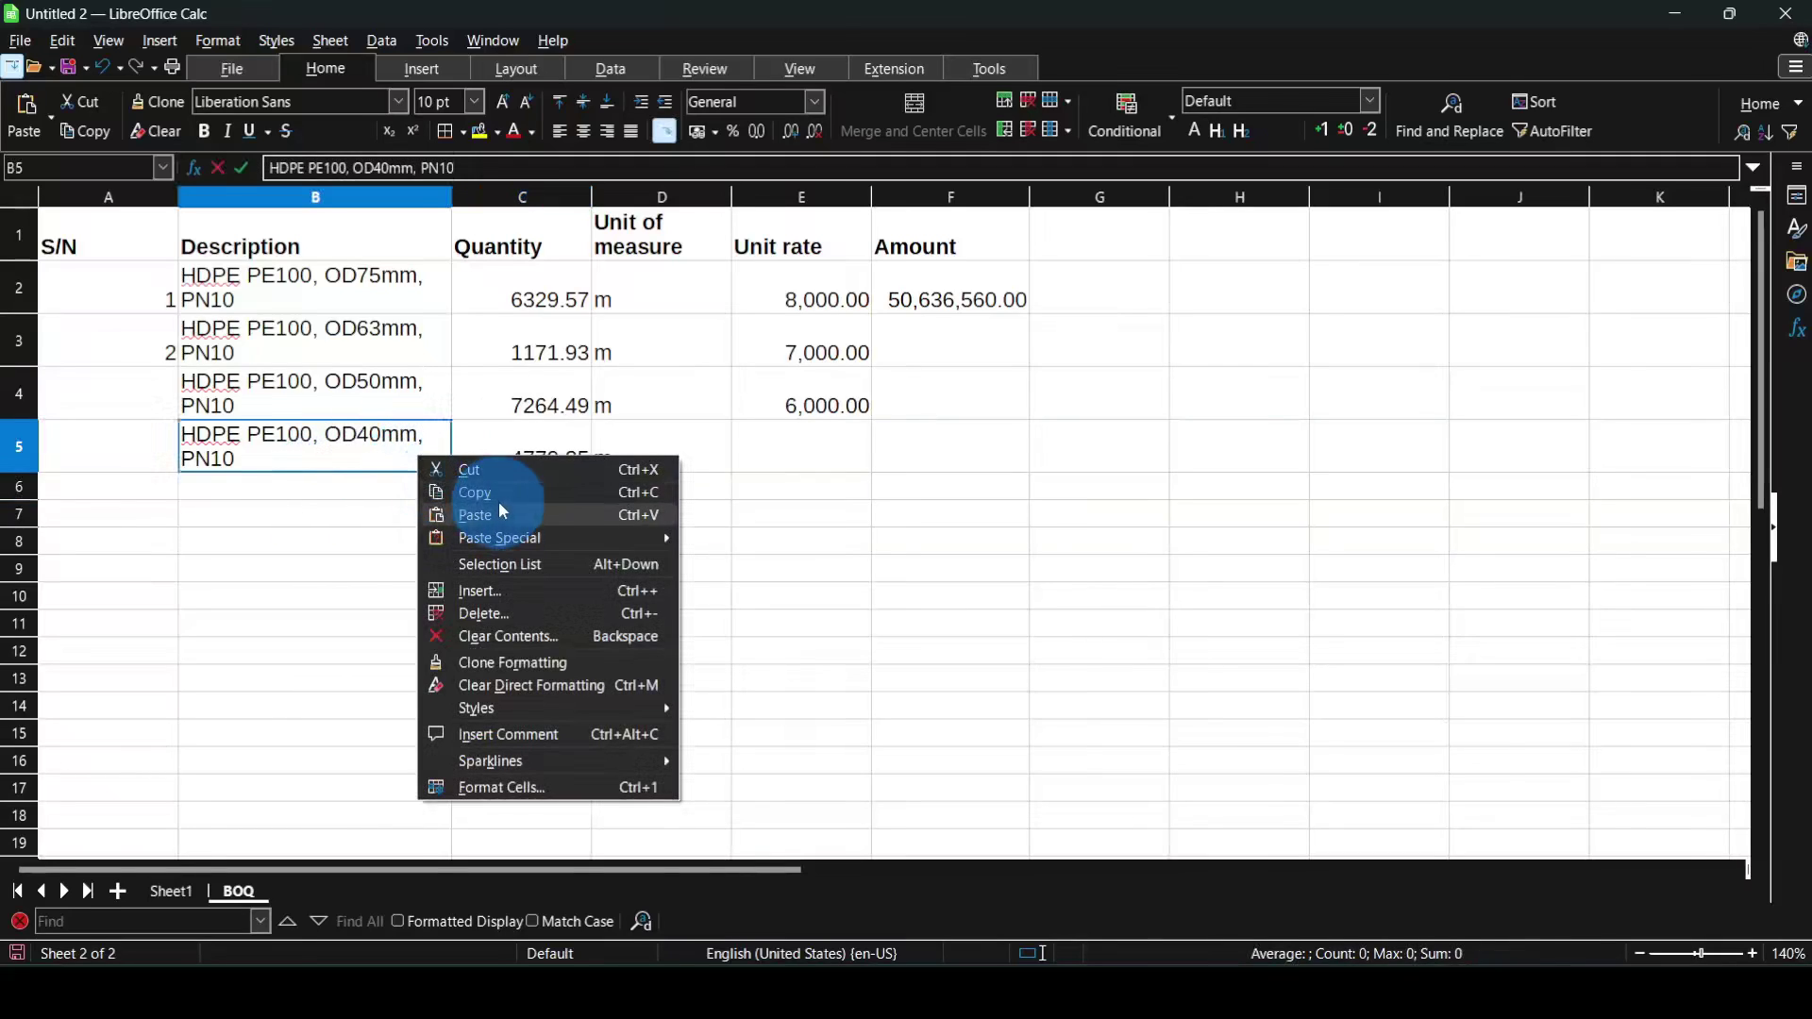
click(499, 496)
right_click(379, 485)
click(462, 546)
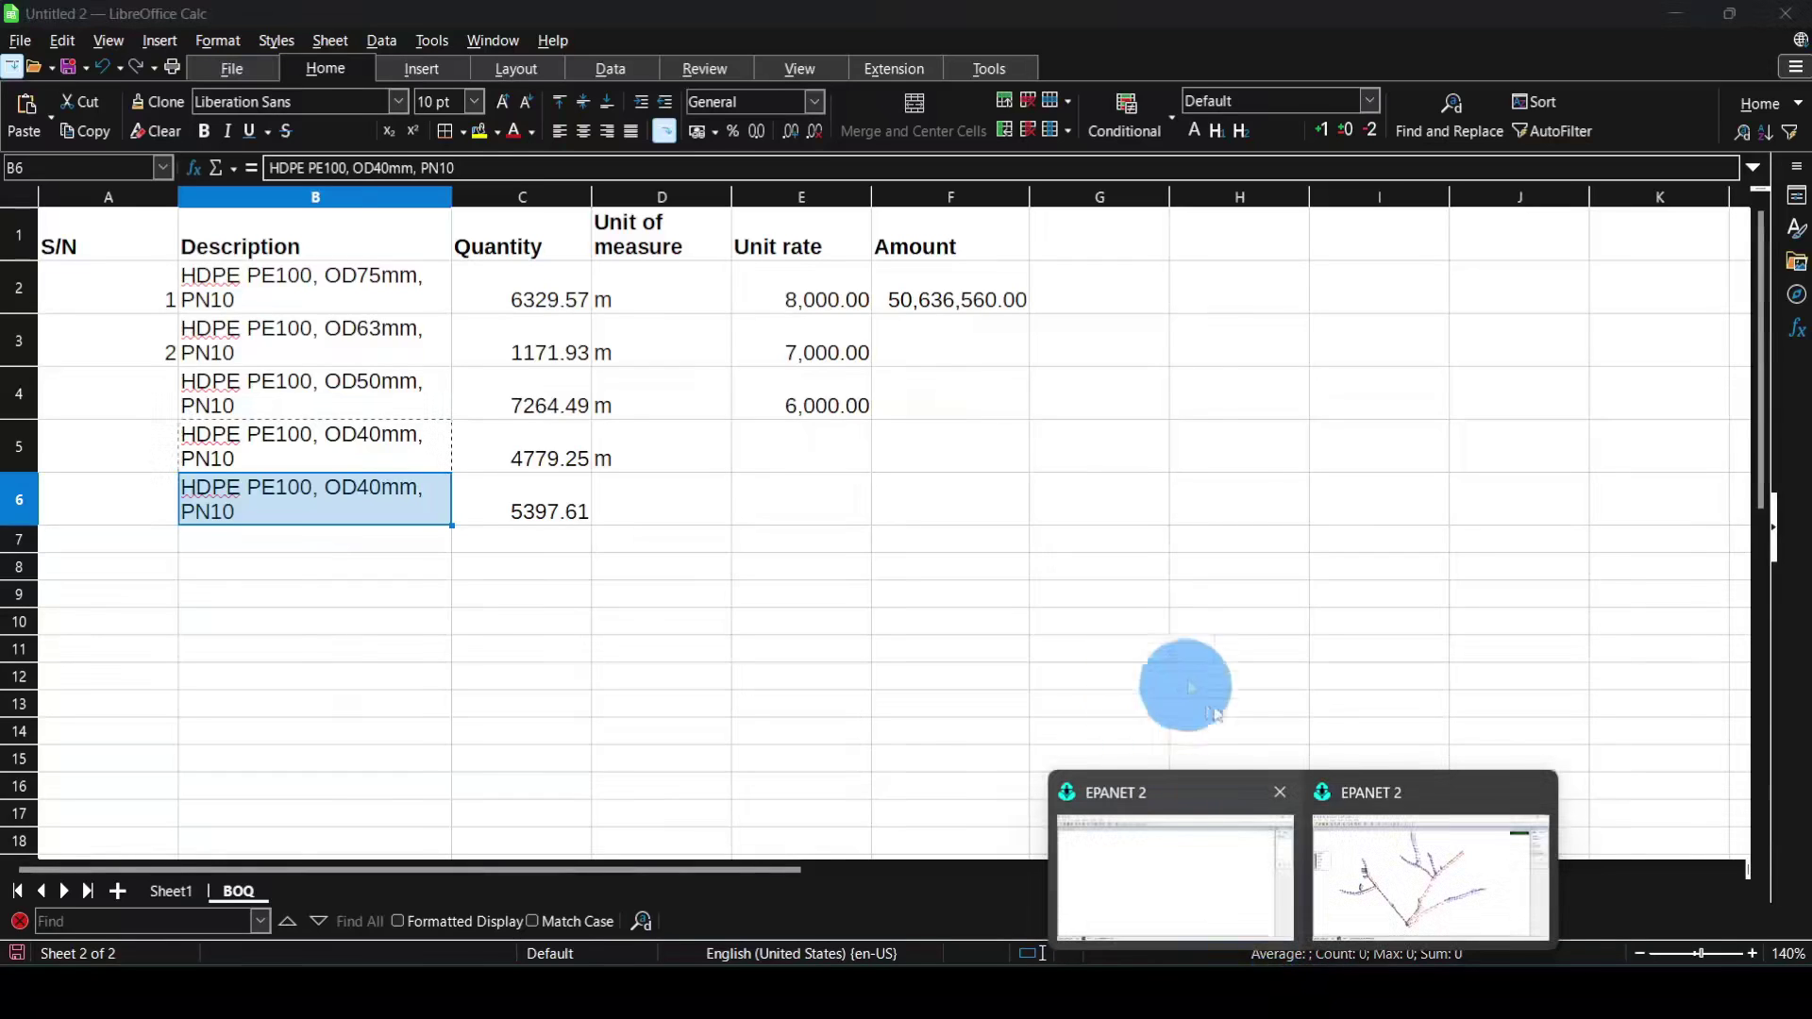
- Check the pipe diameters on the EPANET network map, and enter m as the unit of measure in cell D6 of the BOQ
click(1413, 887)
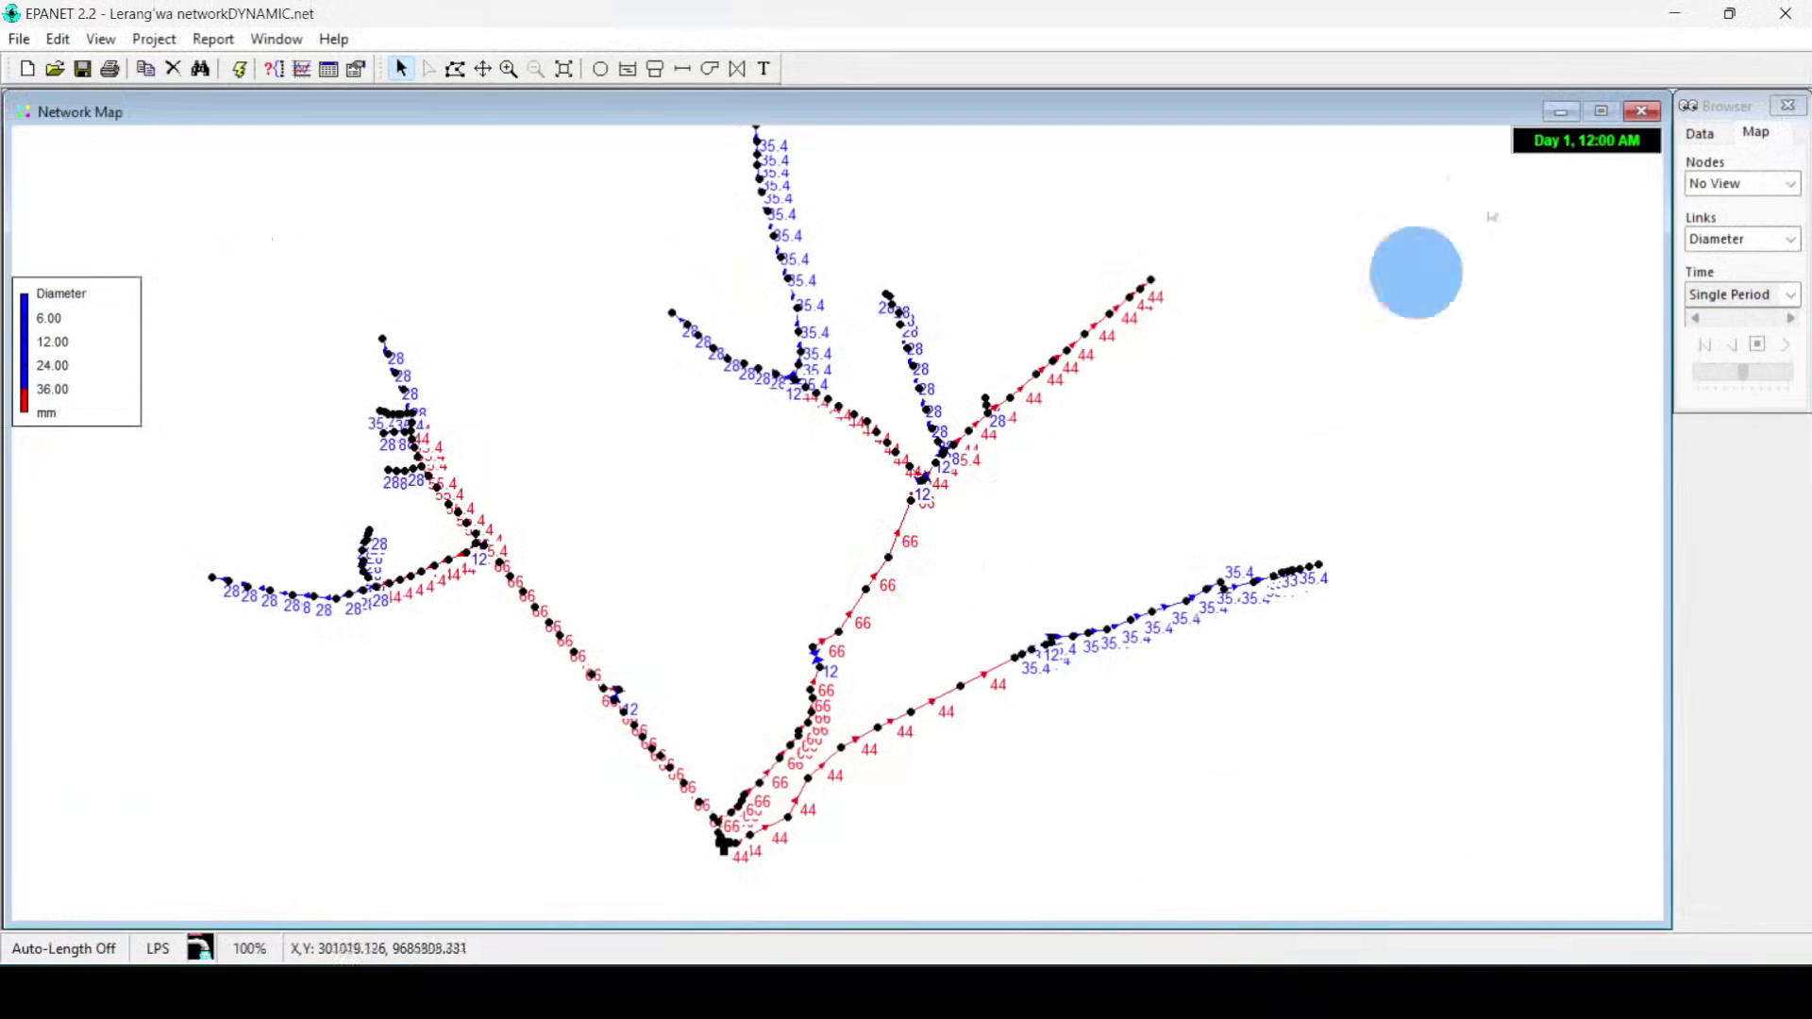
click(1677, 19)
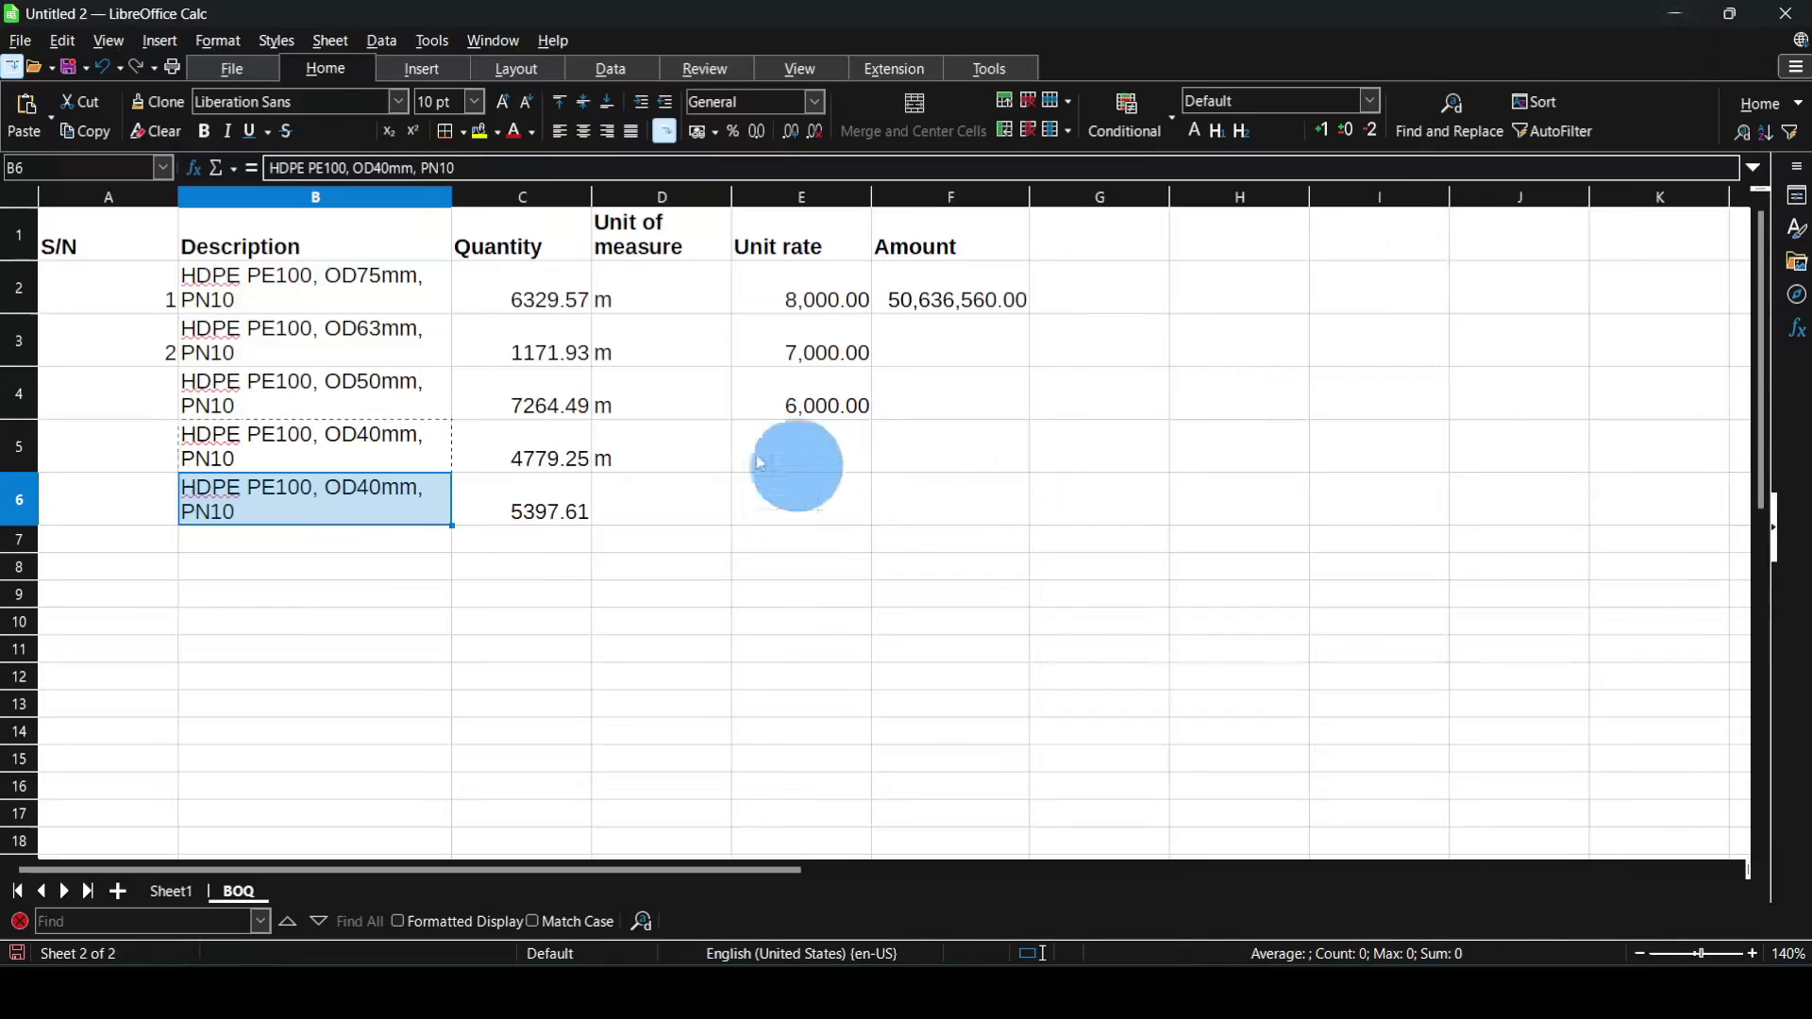
click(622, 510)
click(526, 493)
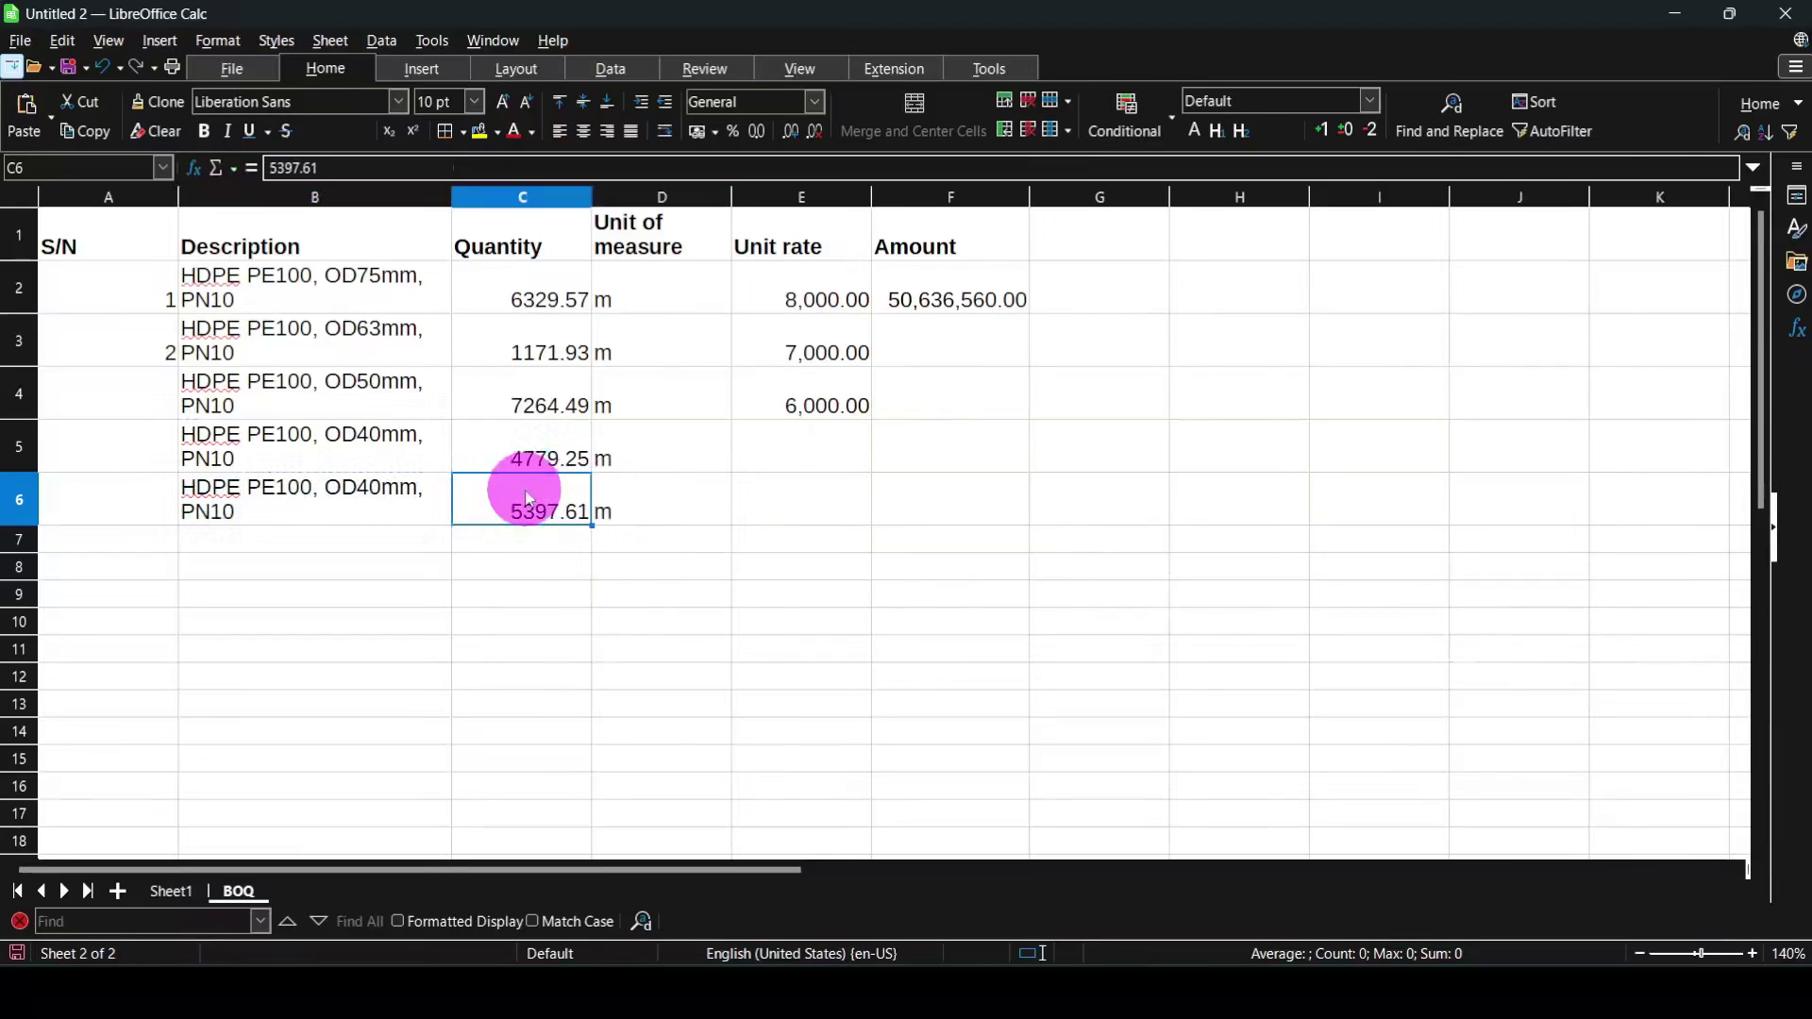
- Change the description in cell B6 to HDPE PE100, OD32mm, PN10
click(382, 491)
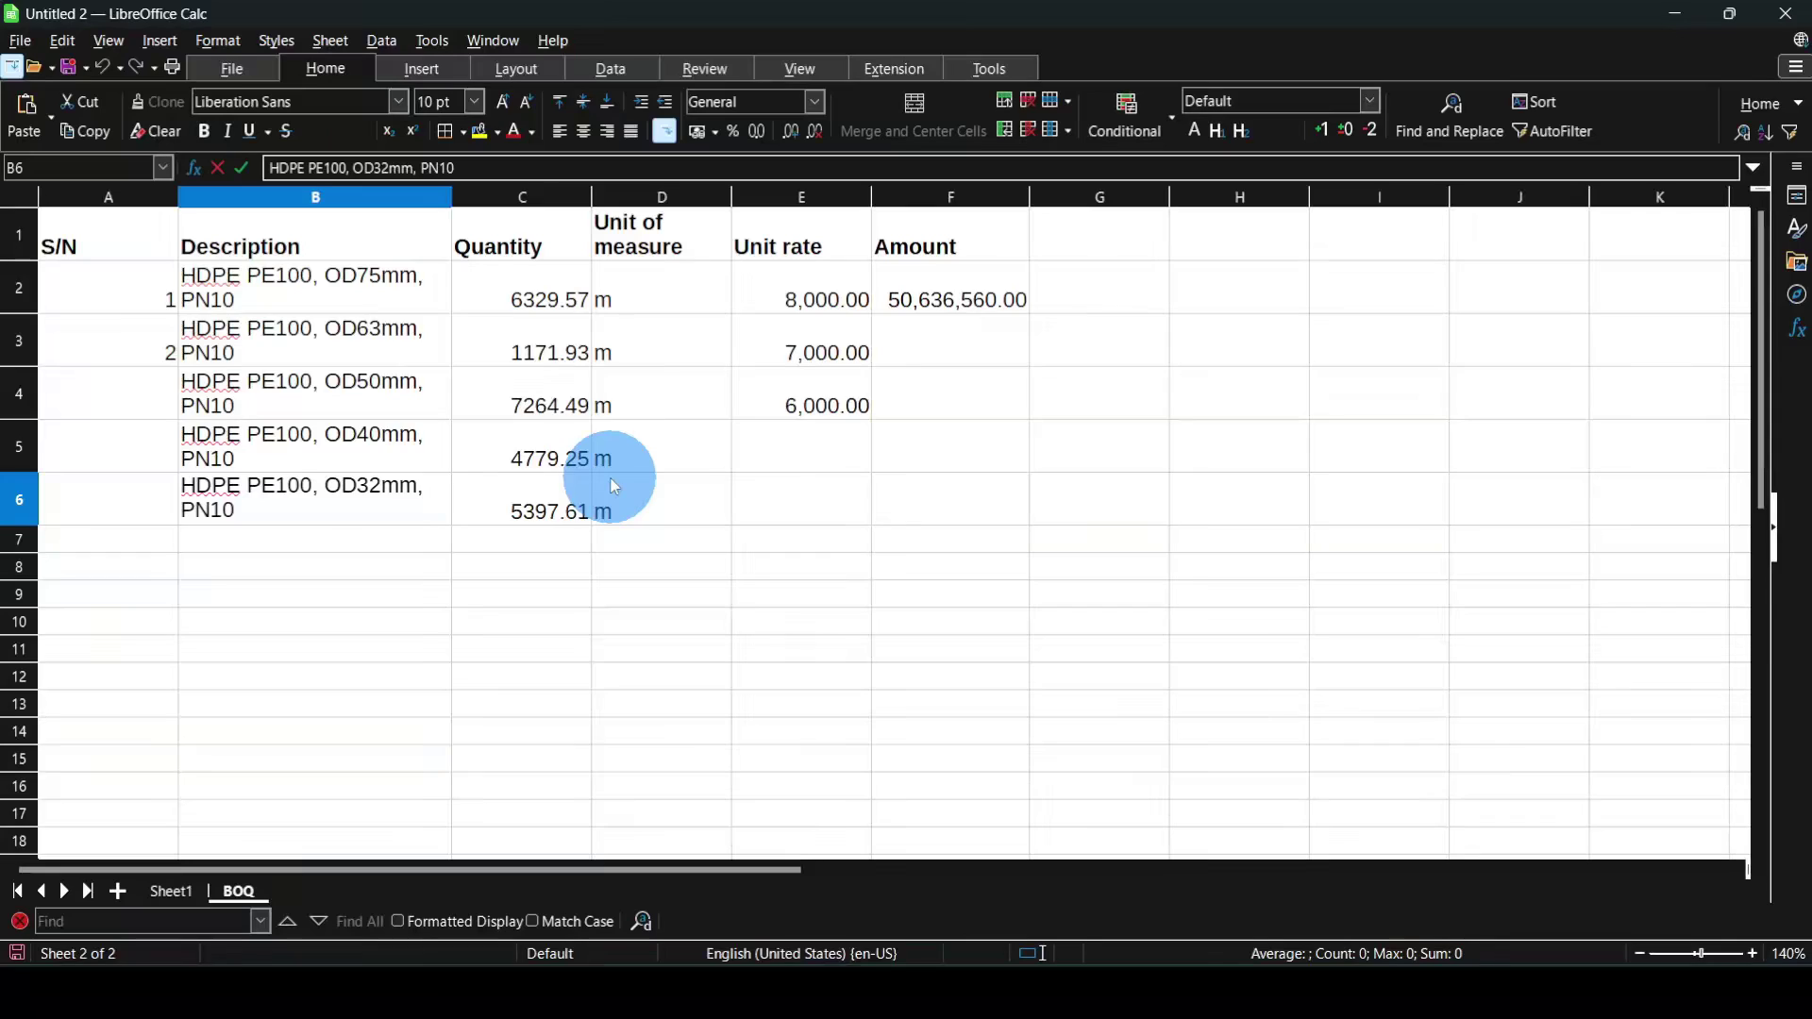
click(375, 500)
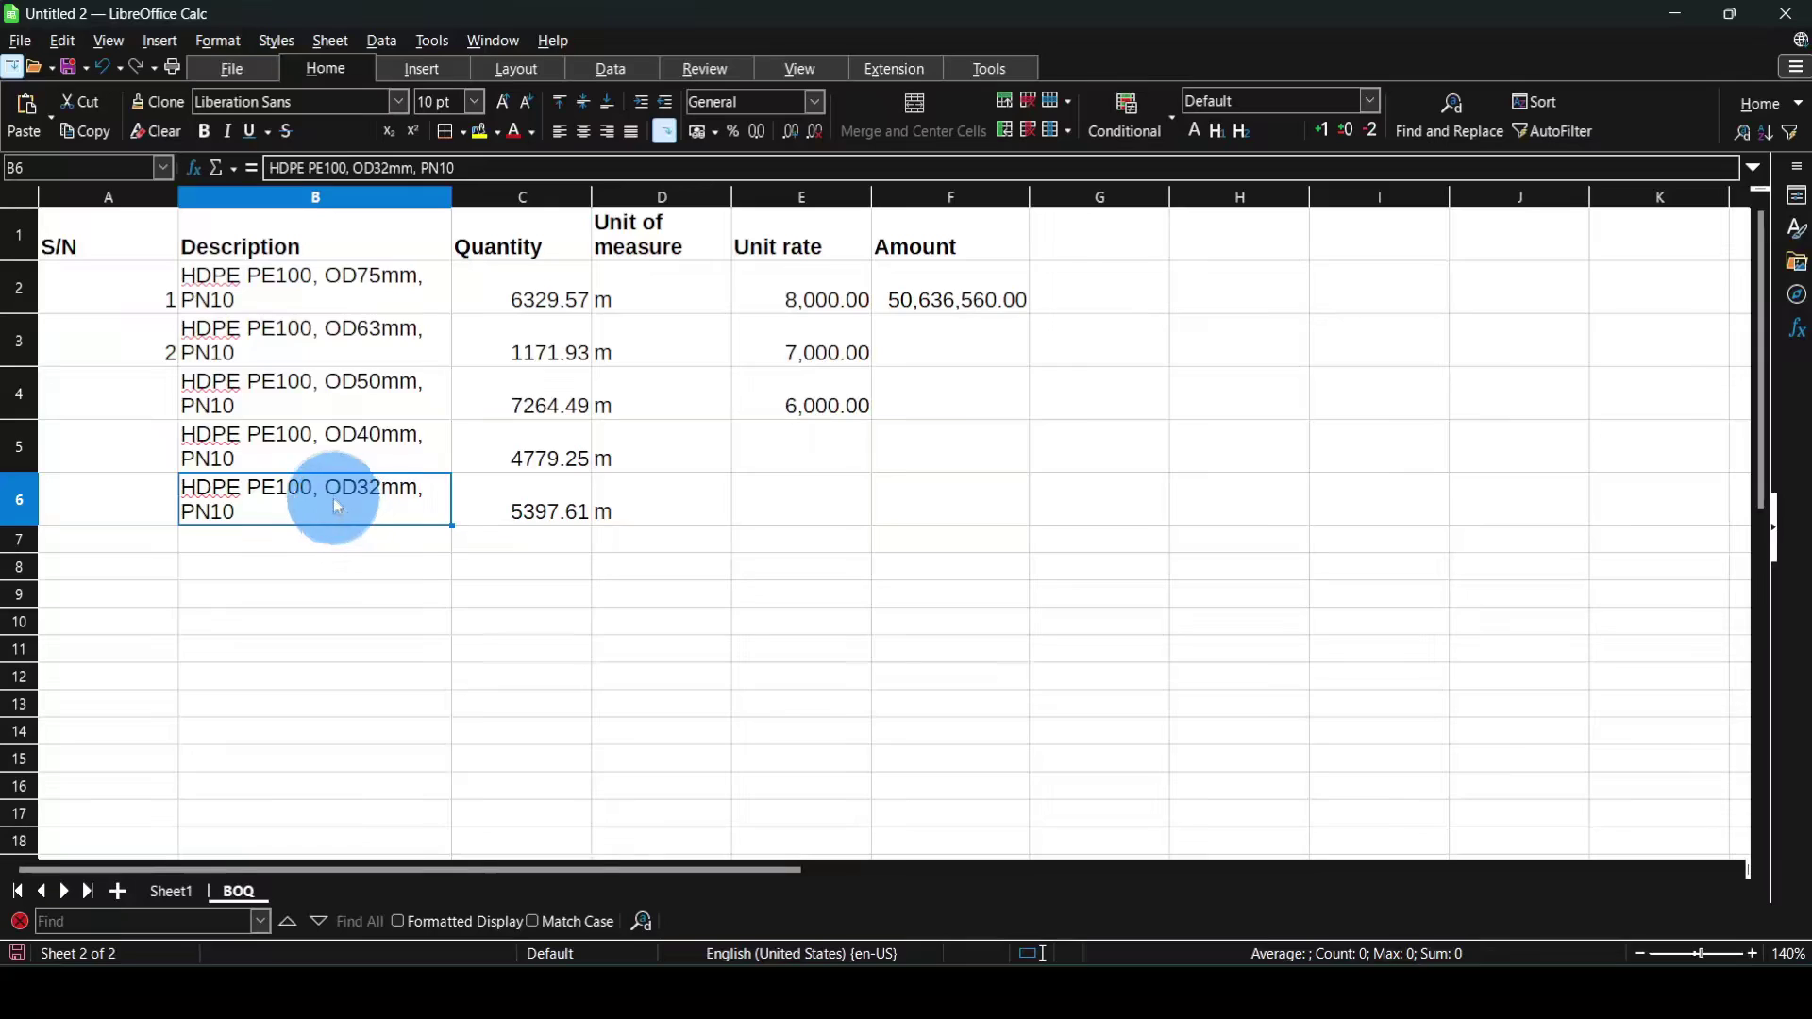
click(523, 509)
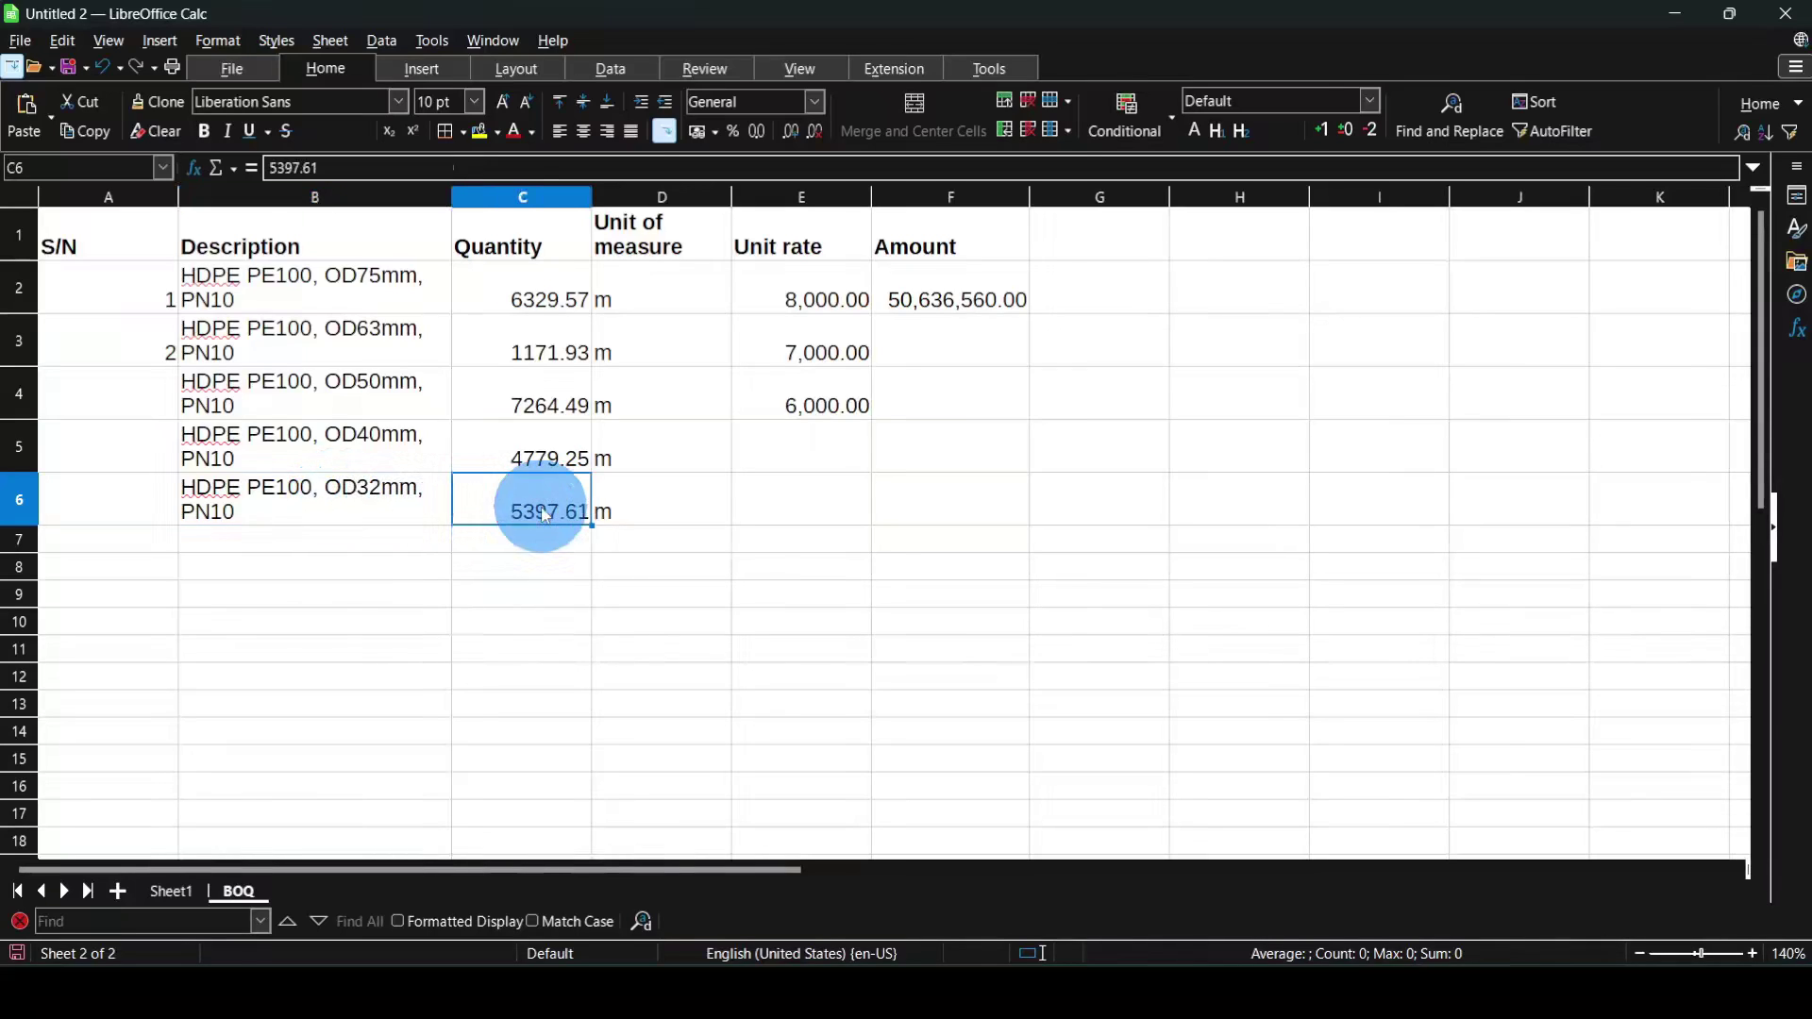
click(372, 524)
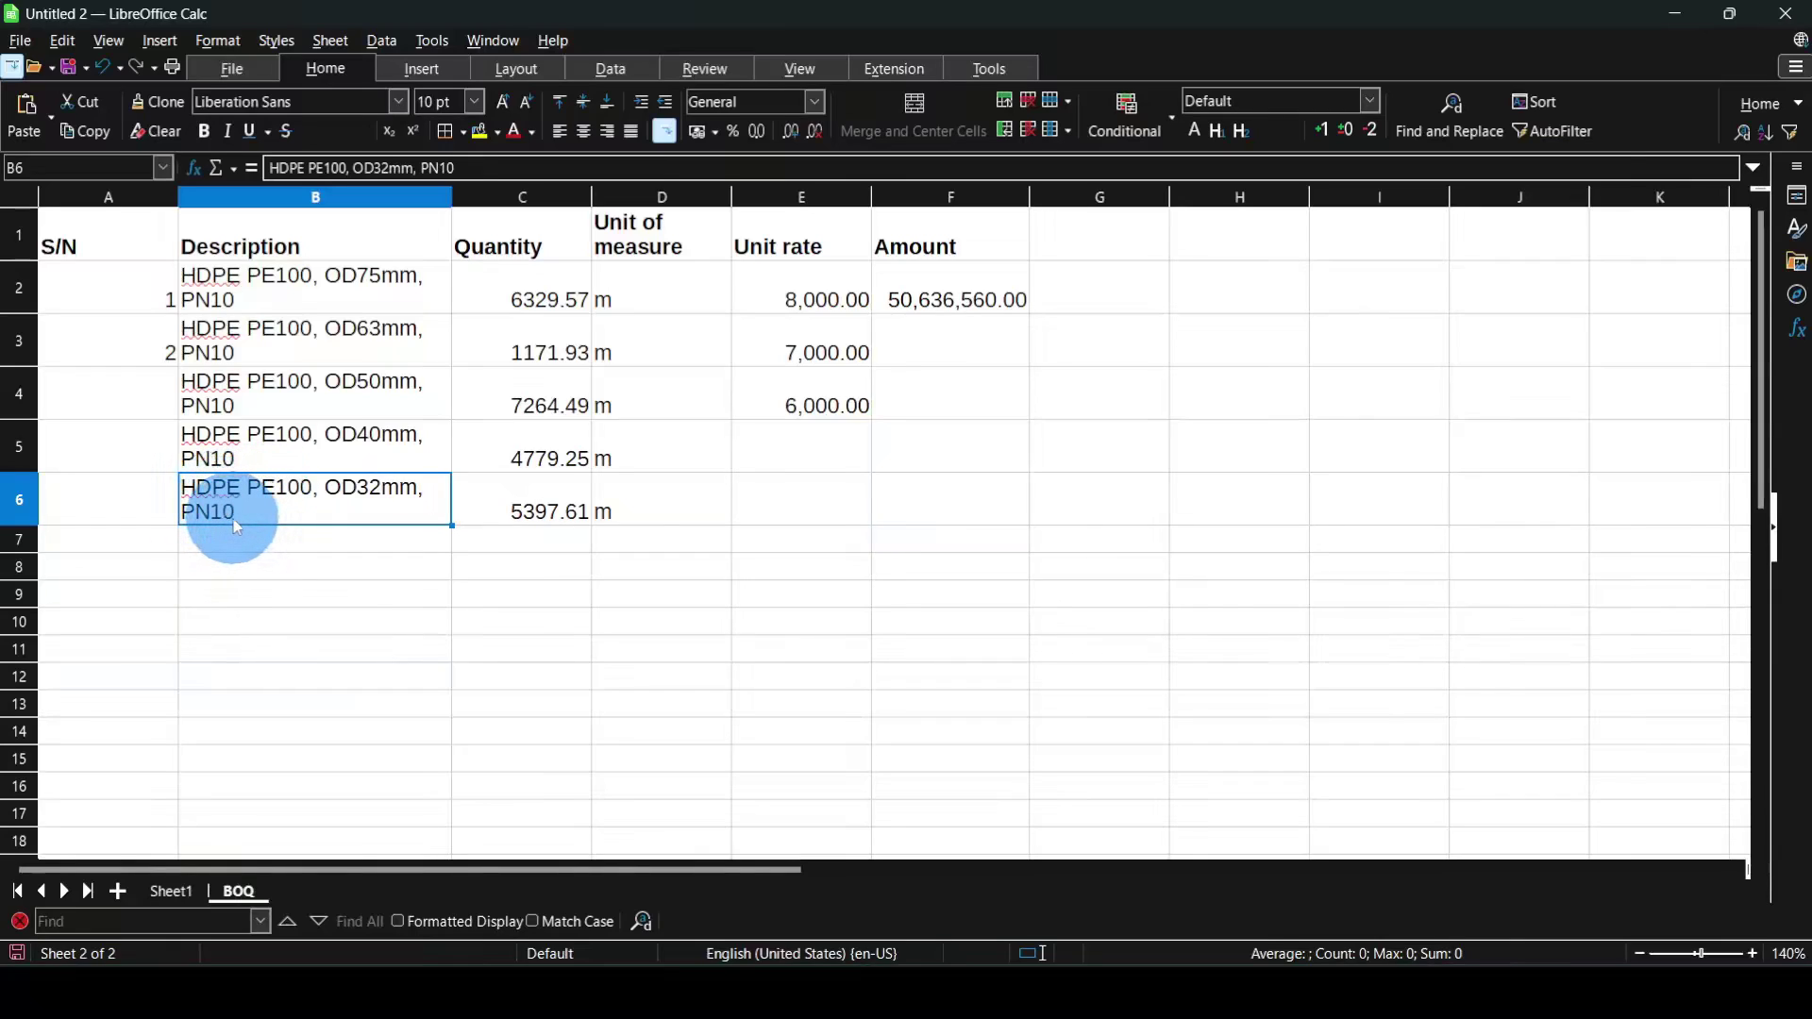
click(514, 519)
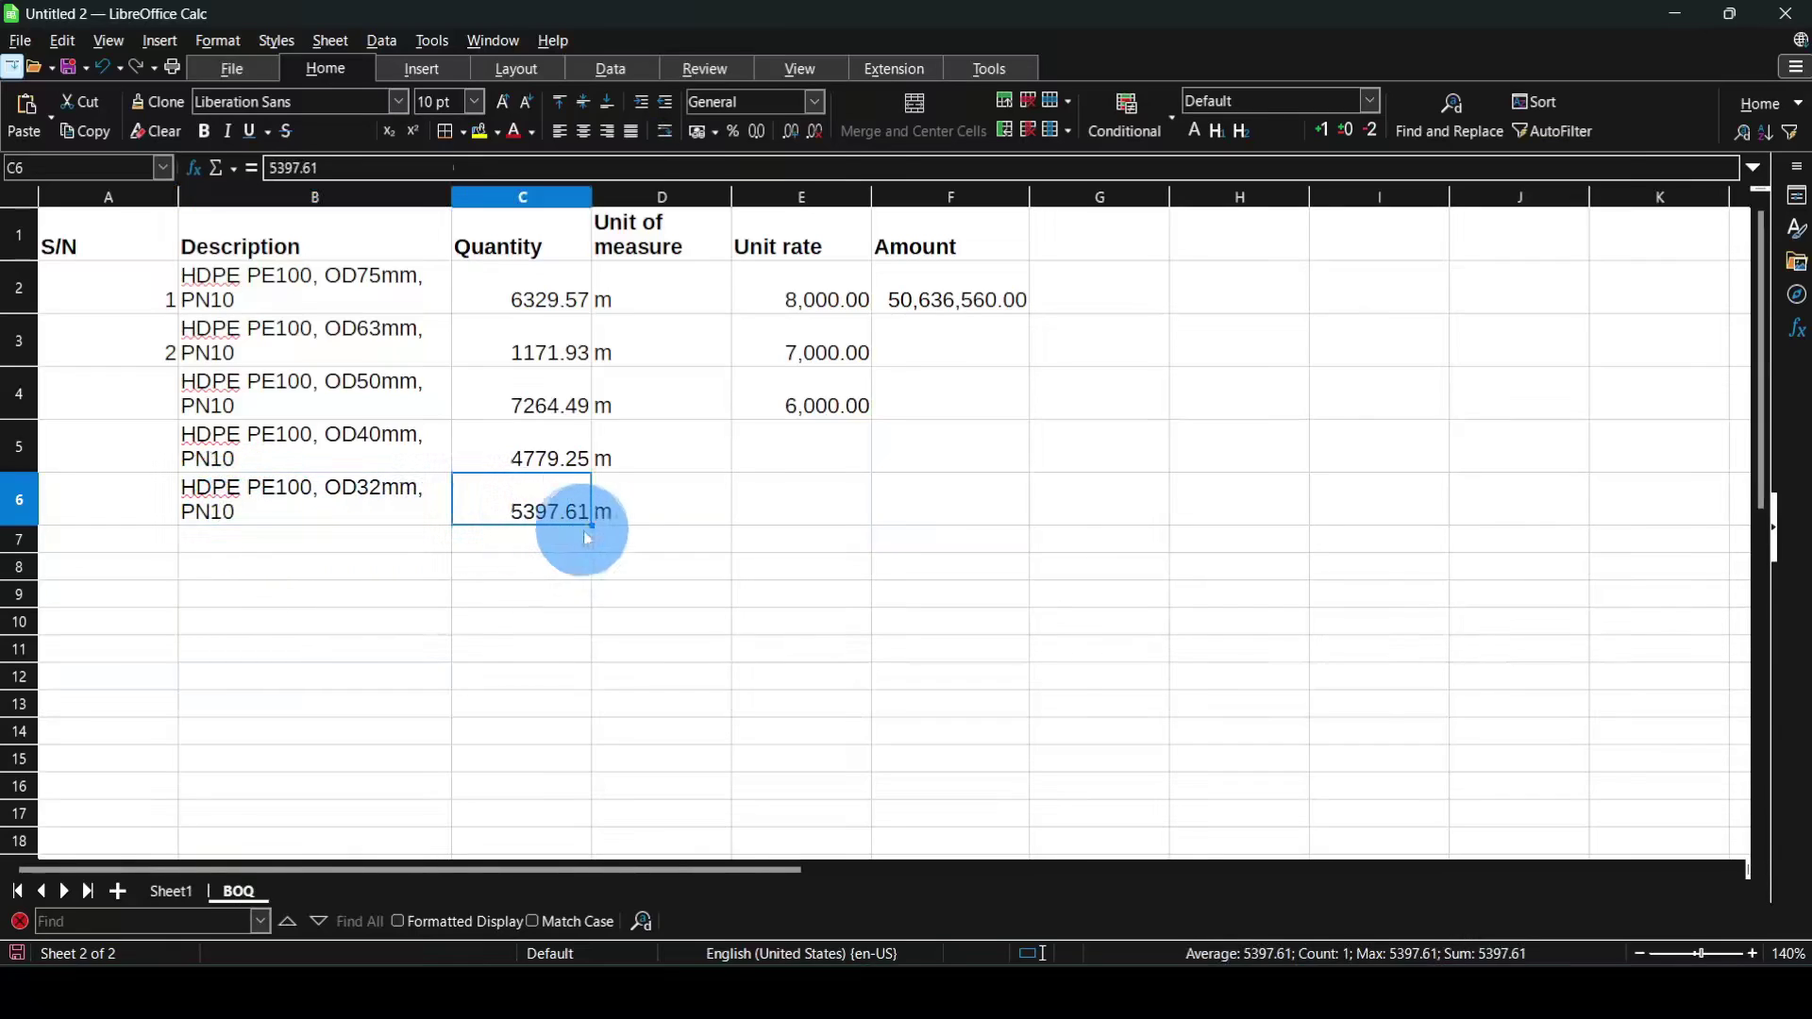
click(642, 500)
- Set the unit rates to 5000 for the OD40mm pipe in E5 and 3500 for the OD32mm pipe in E6
click(828, 451)
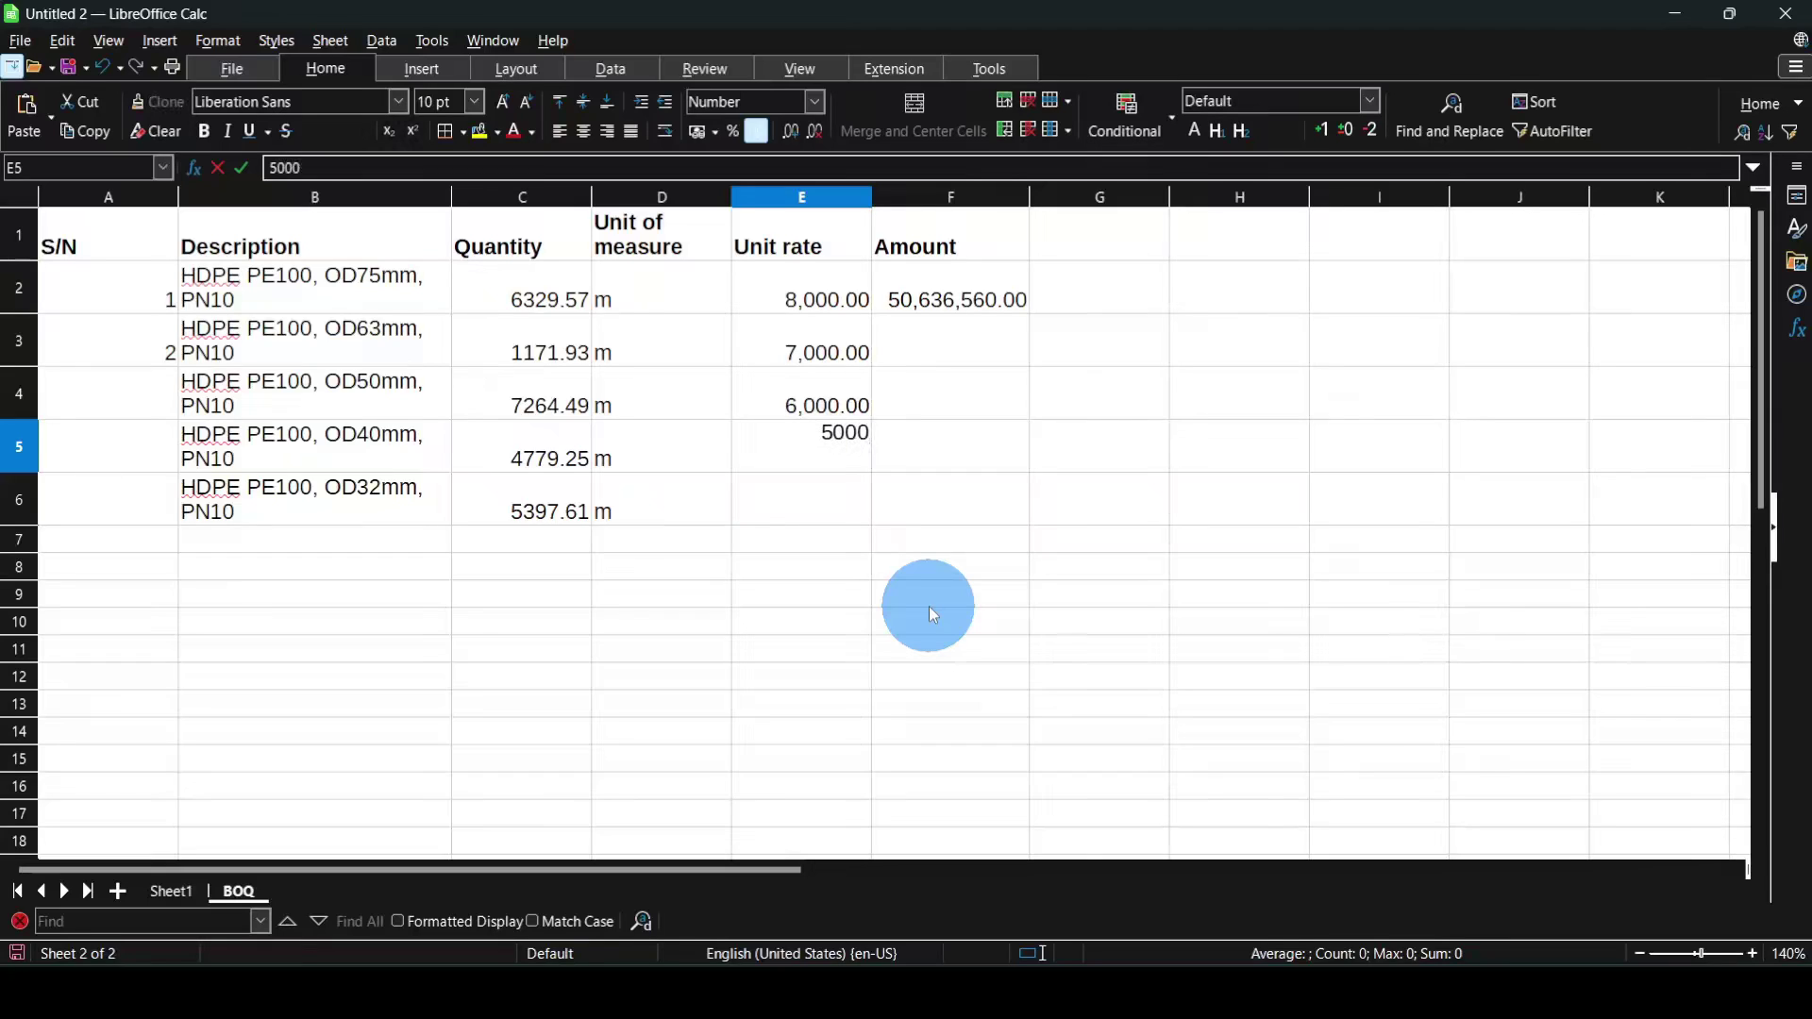
key(Return)
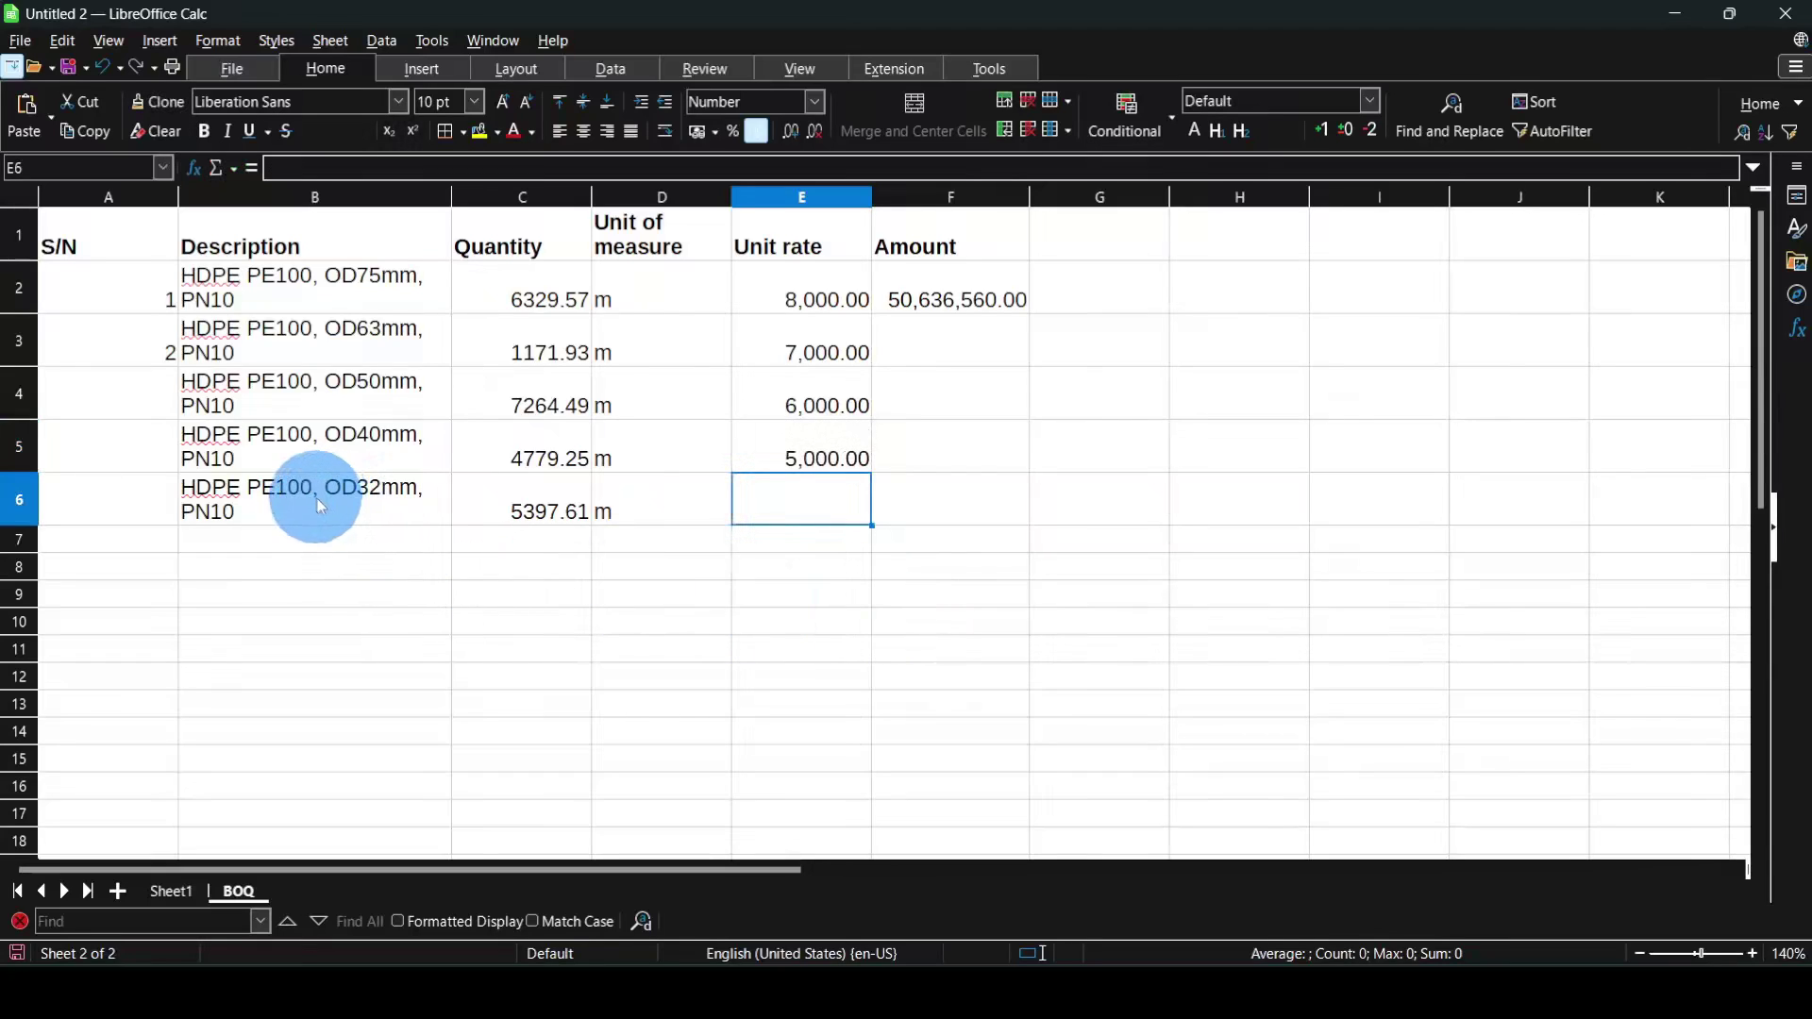
drag(342, 500, 626, 505)
click(788, 500)
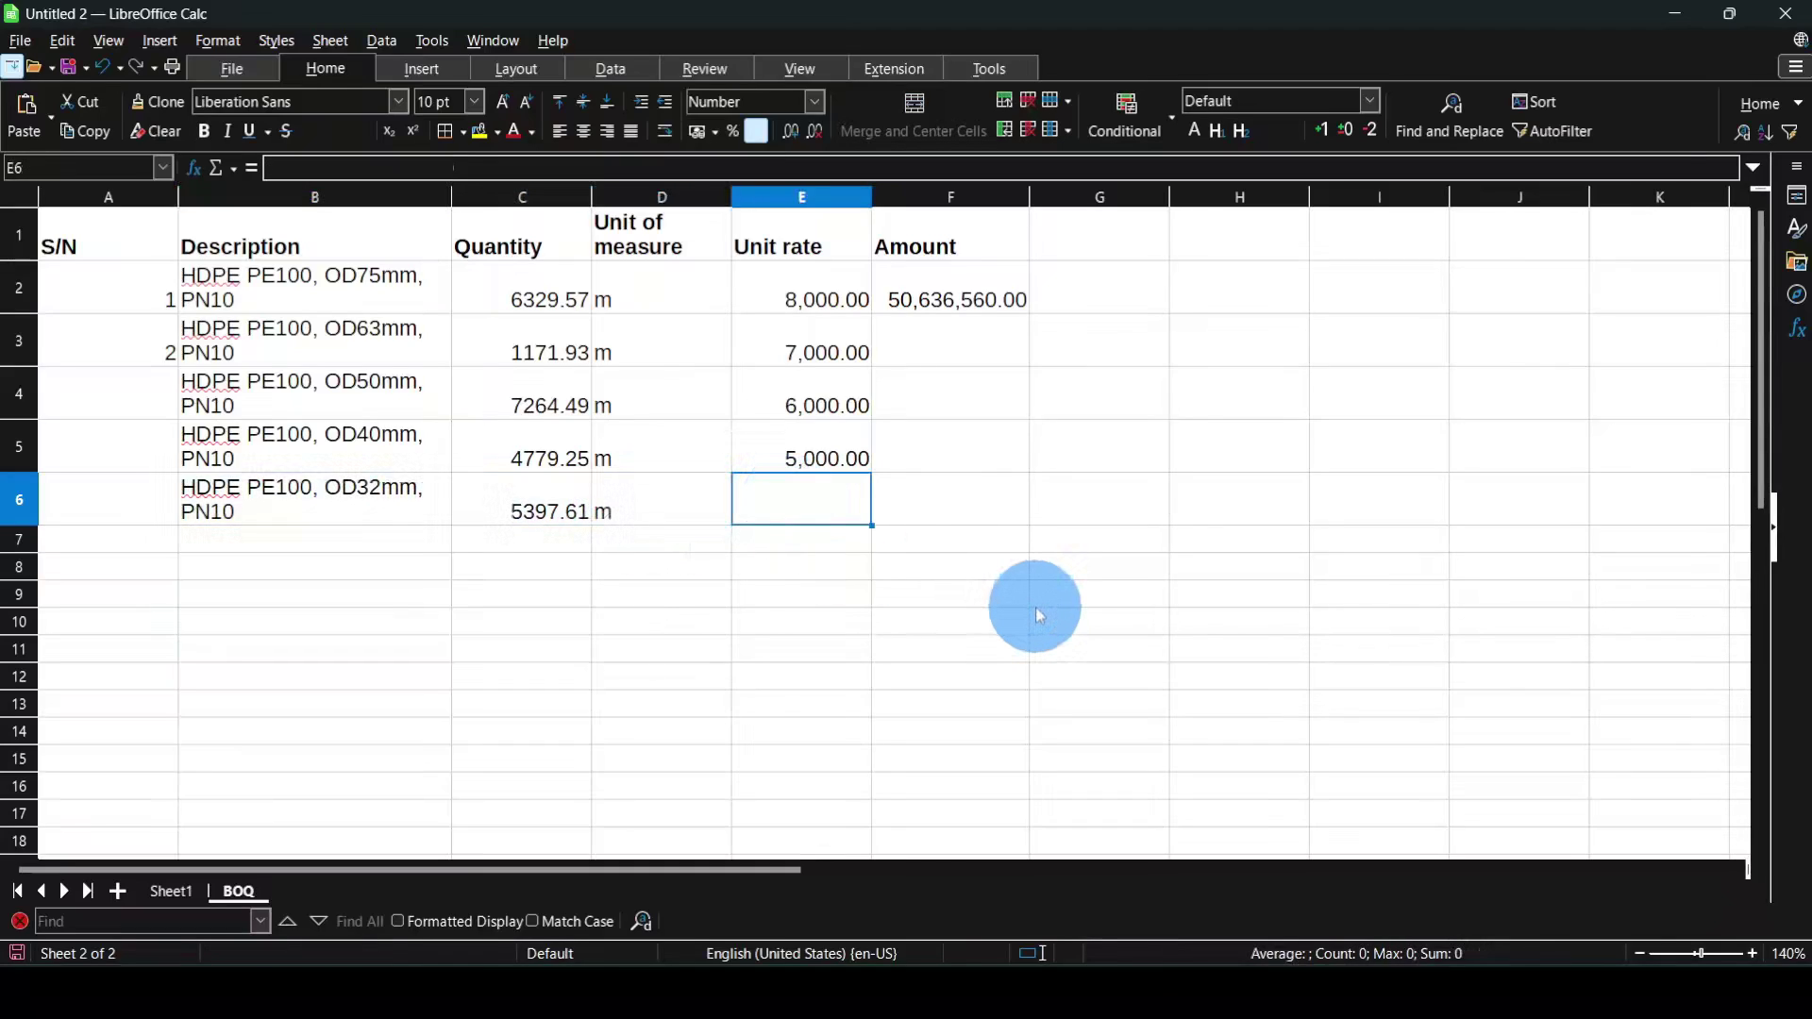
text(3,5)
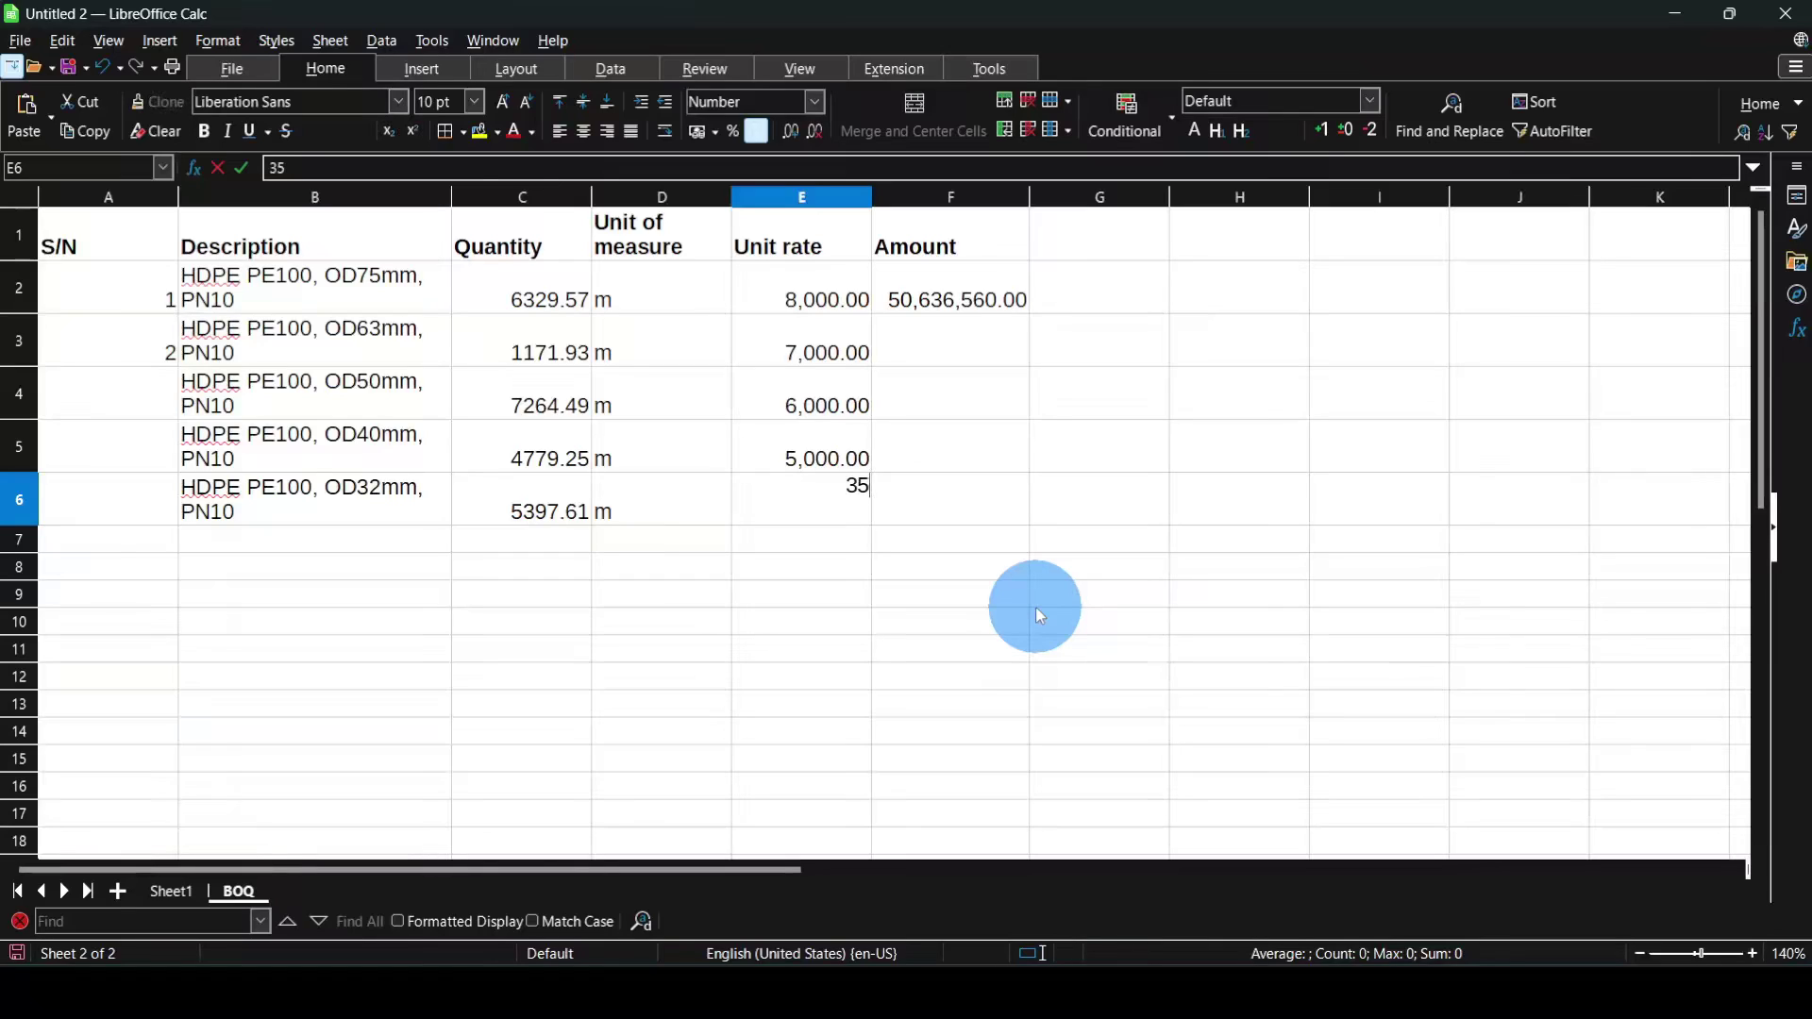
text(00)
key(Return)
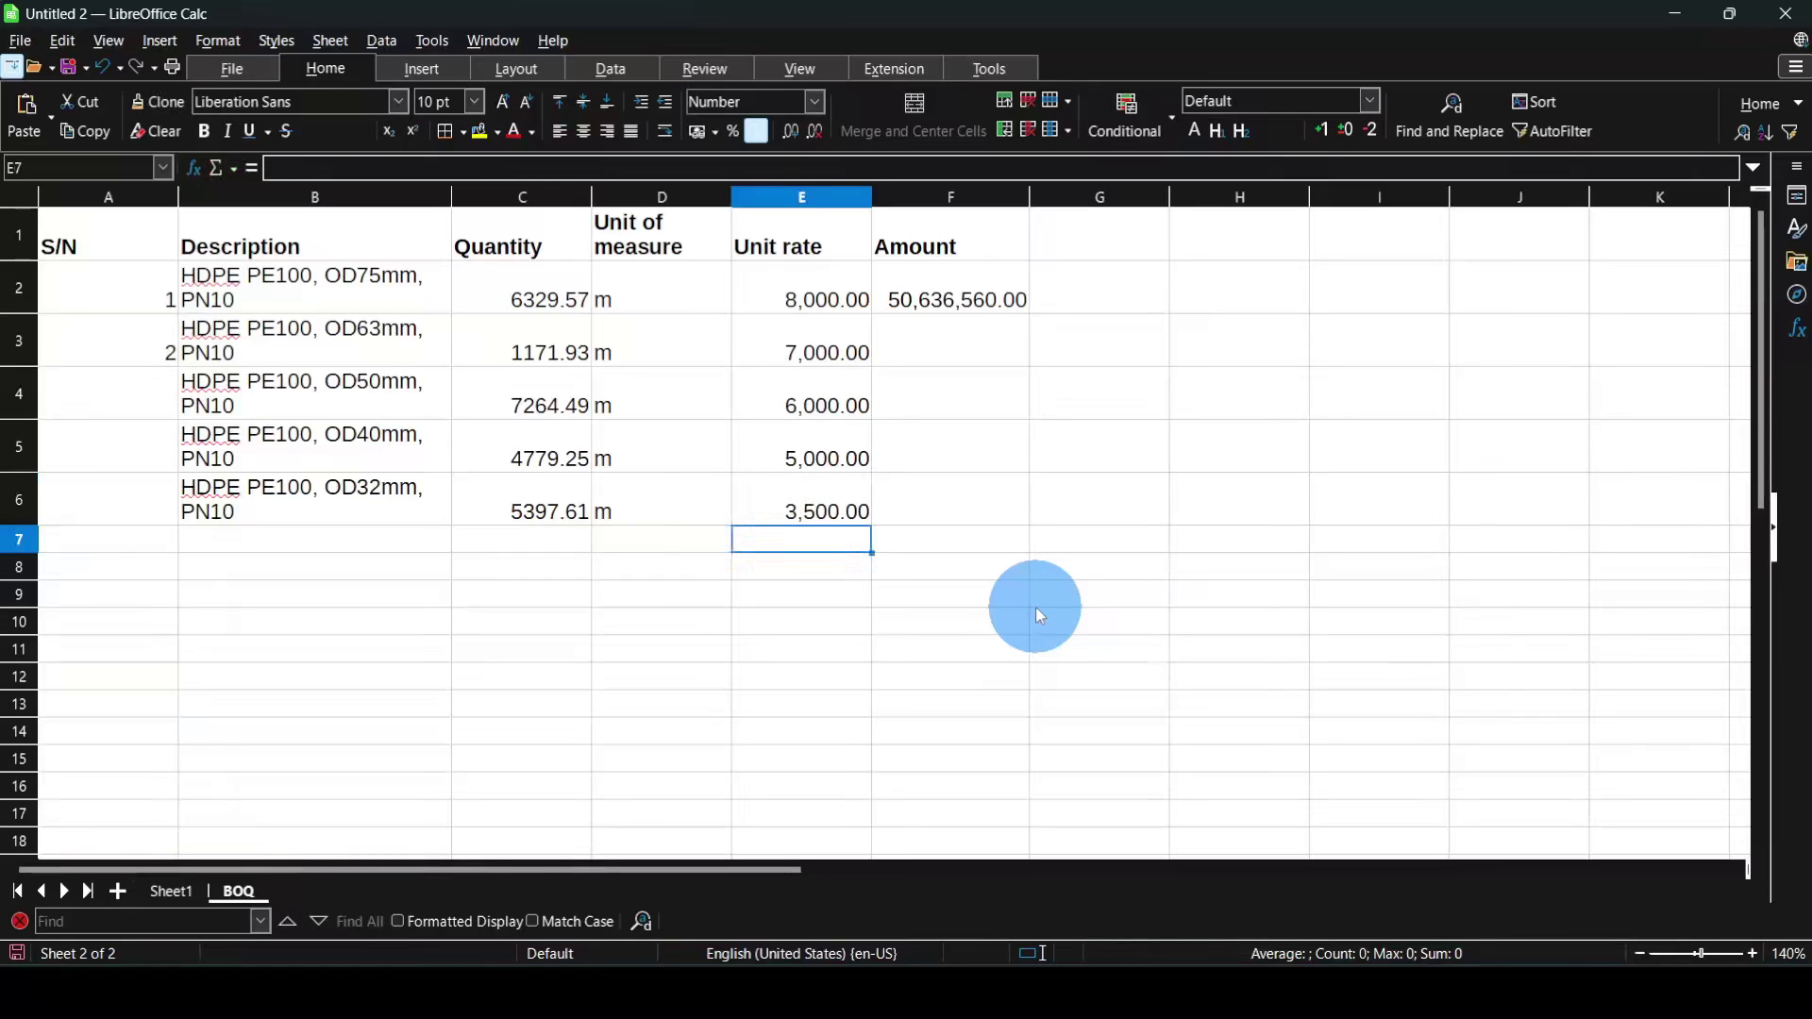
- Fill the Amount formula from cell F2 down through F6 for the remaining pipe rows
click(959, 340)
click(1012, 304)
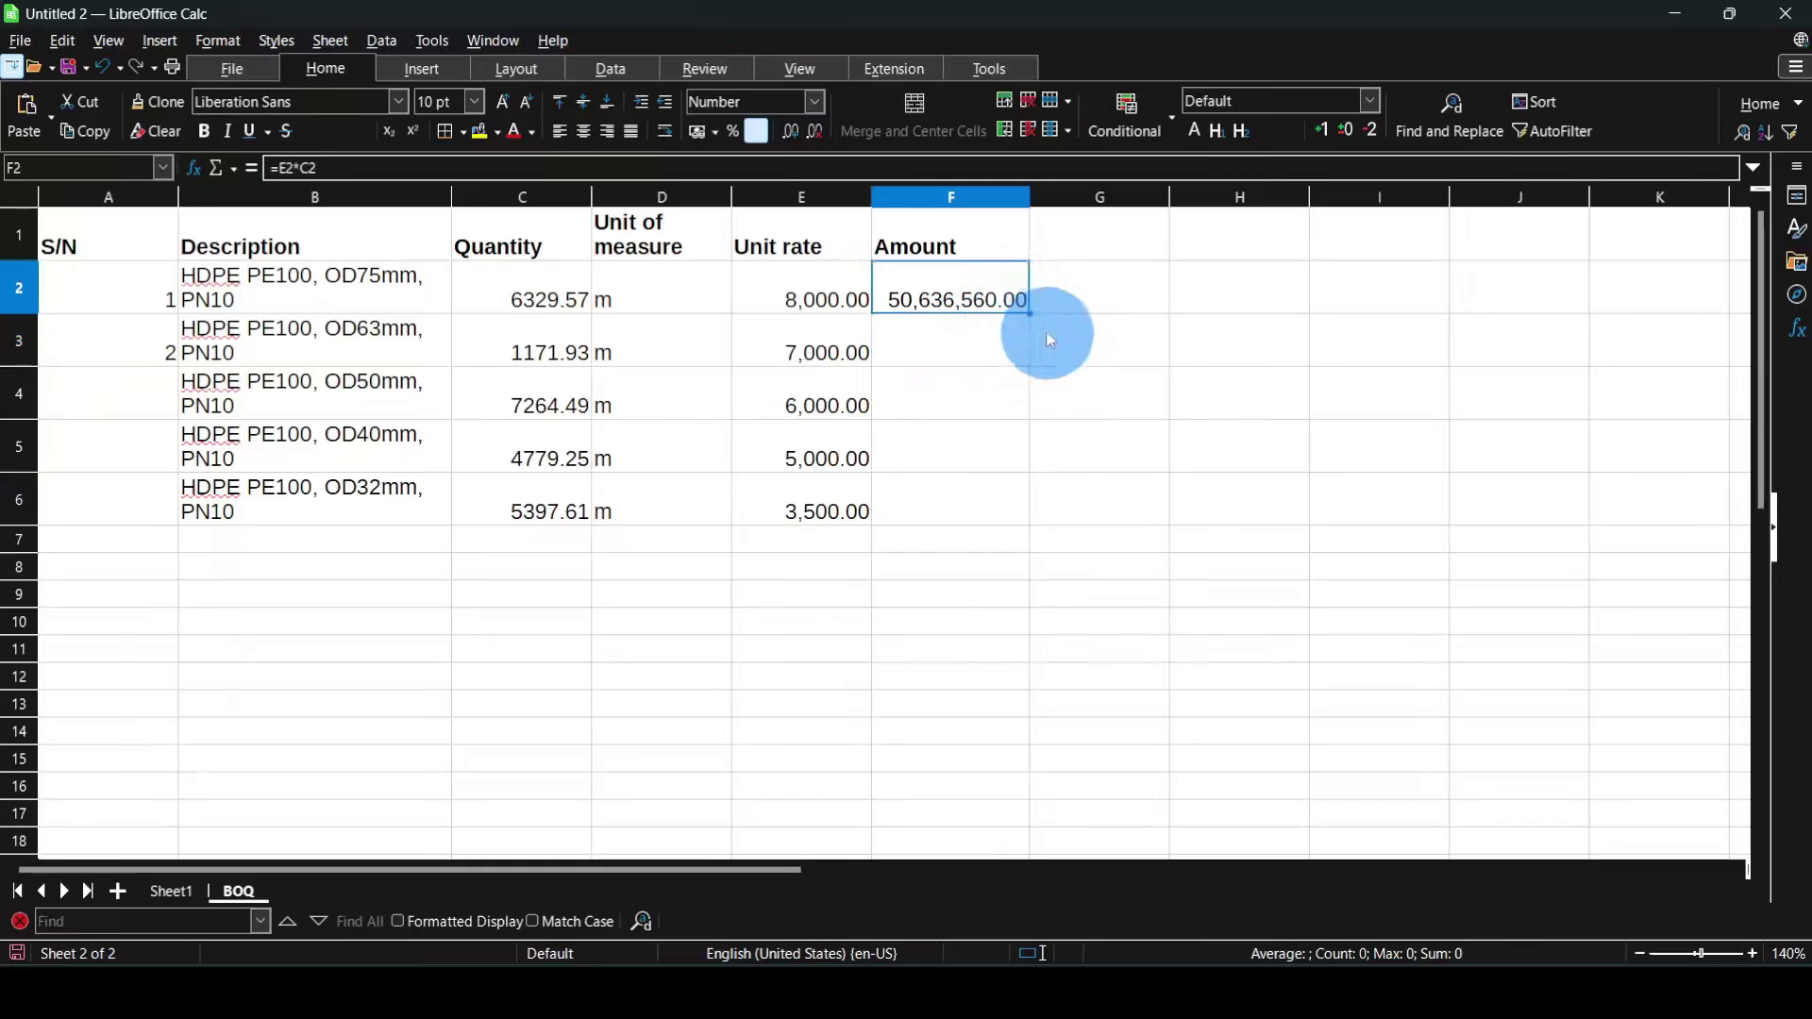
drag(1031, 311, 1035, 529)
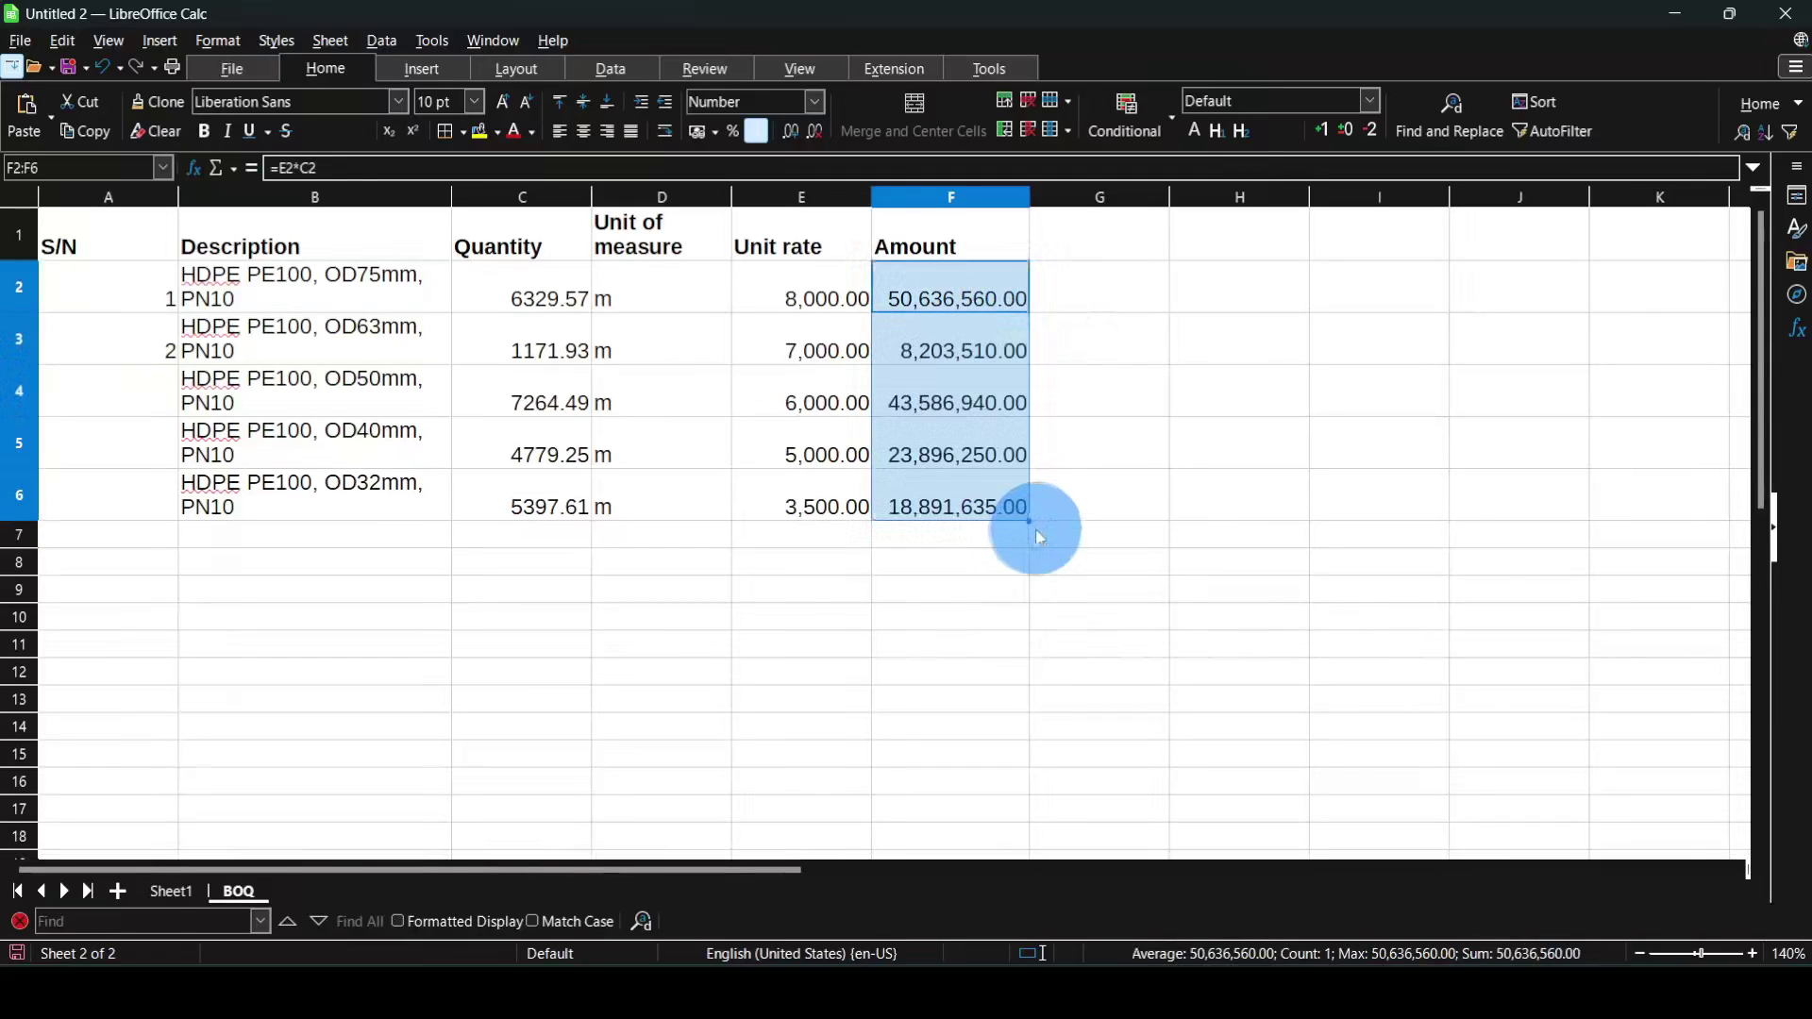
click(936, 496)
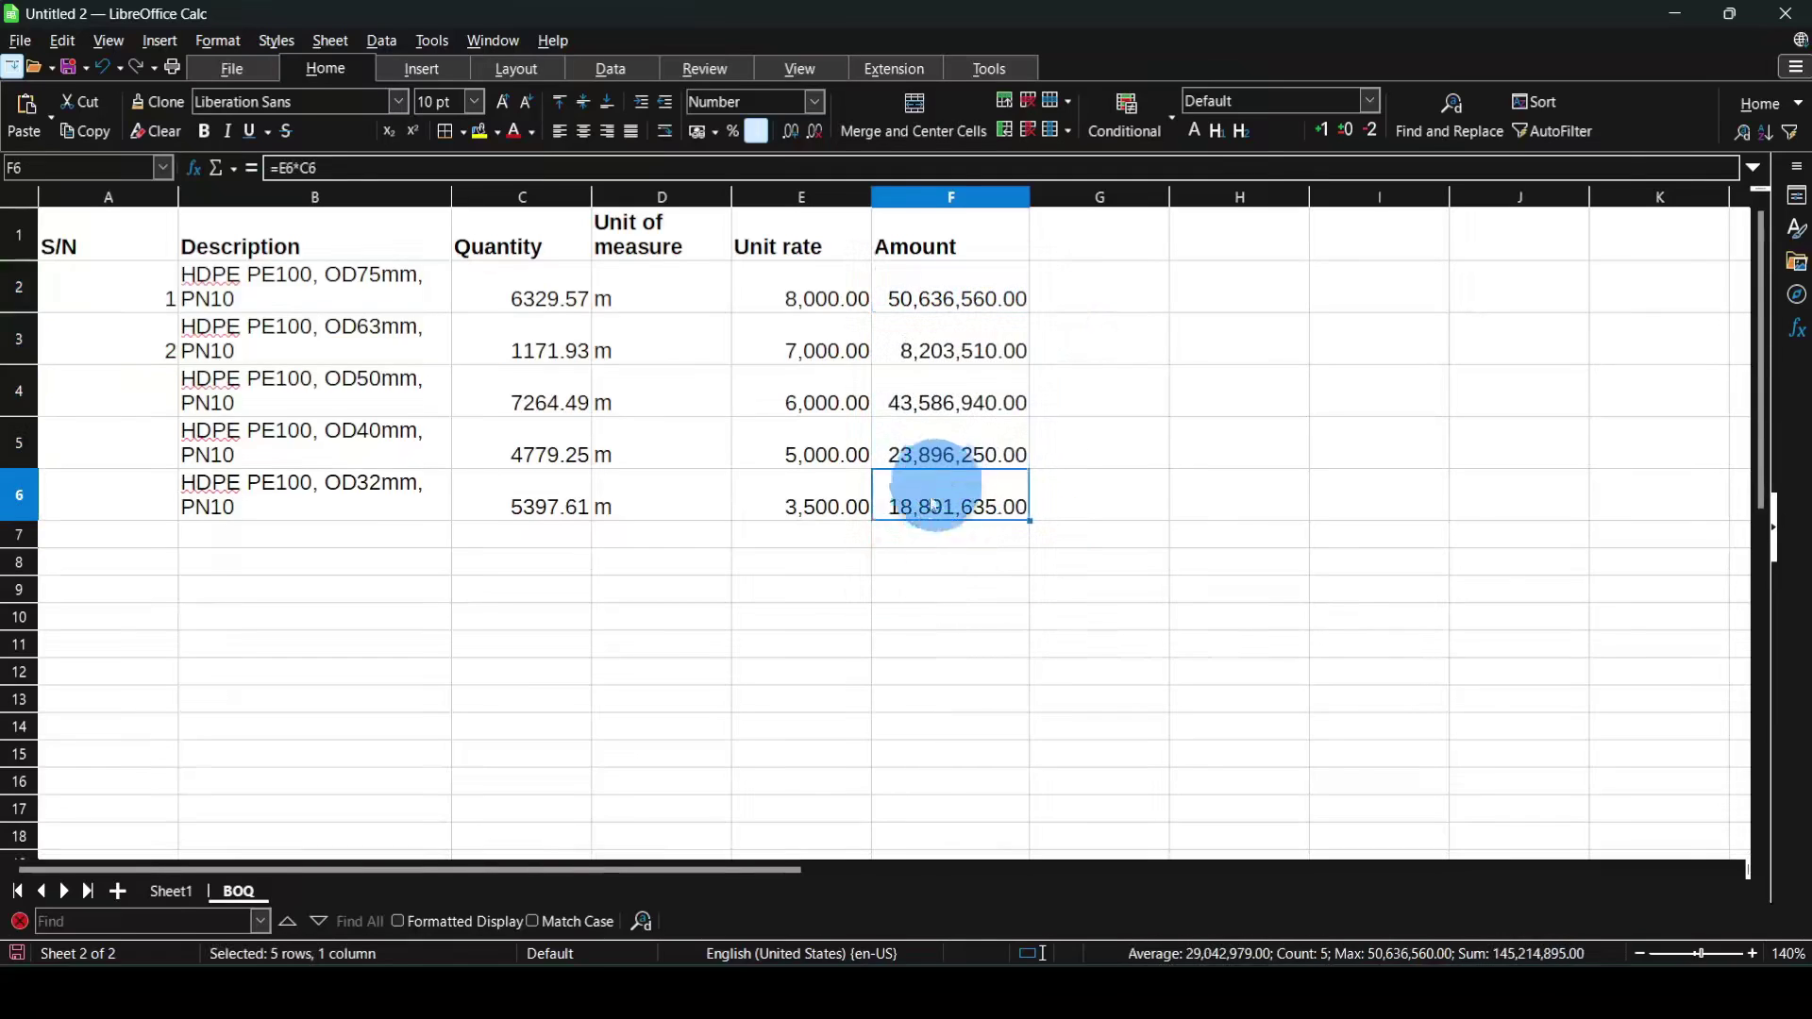
- Sum the amounts in F2:F6 into cell F7
click(522, 536)
drag(977, 283, 954, 509)
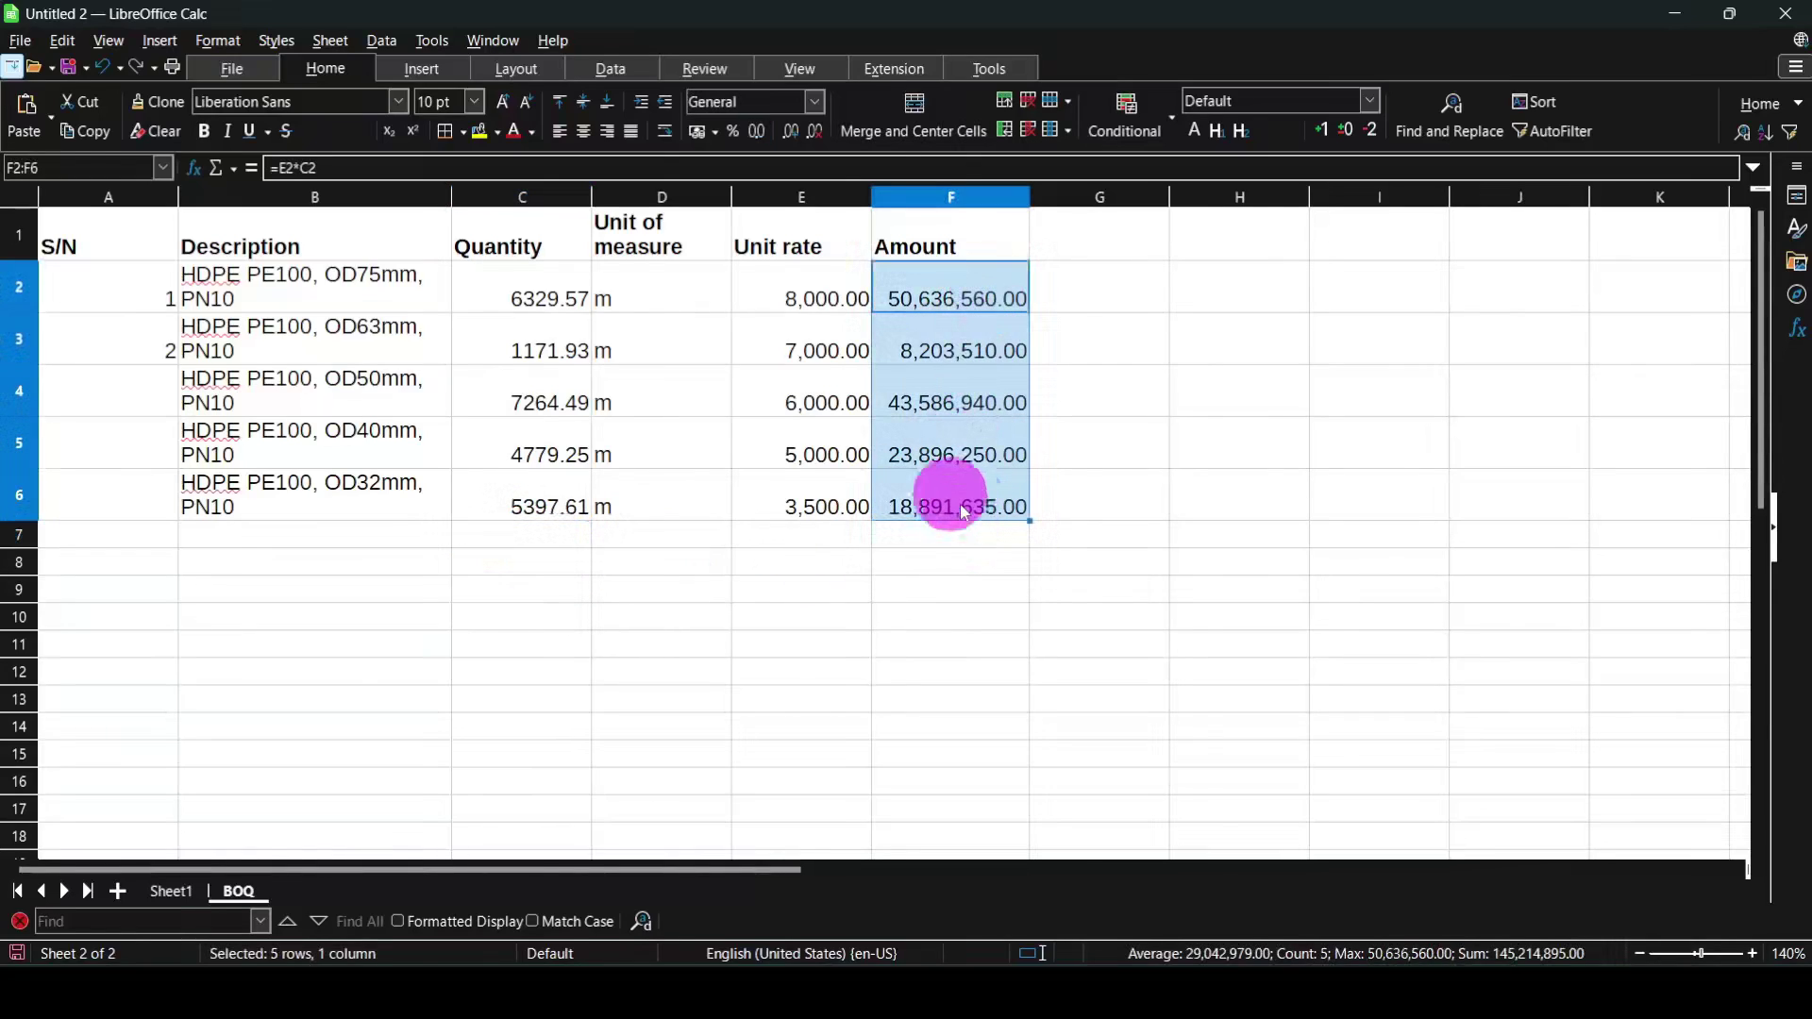
click(227, 169)
click(248, 195)
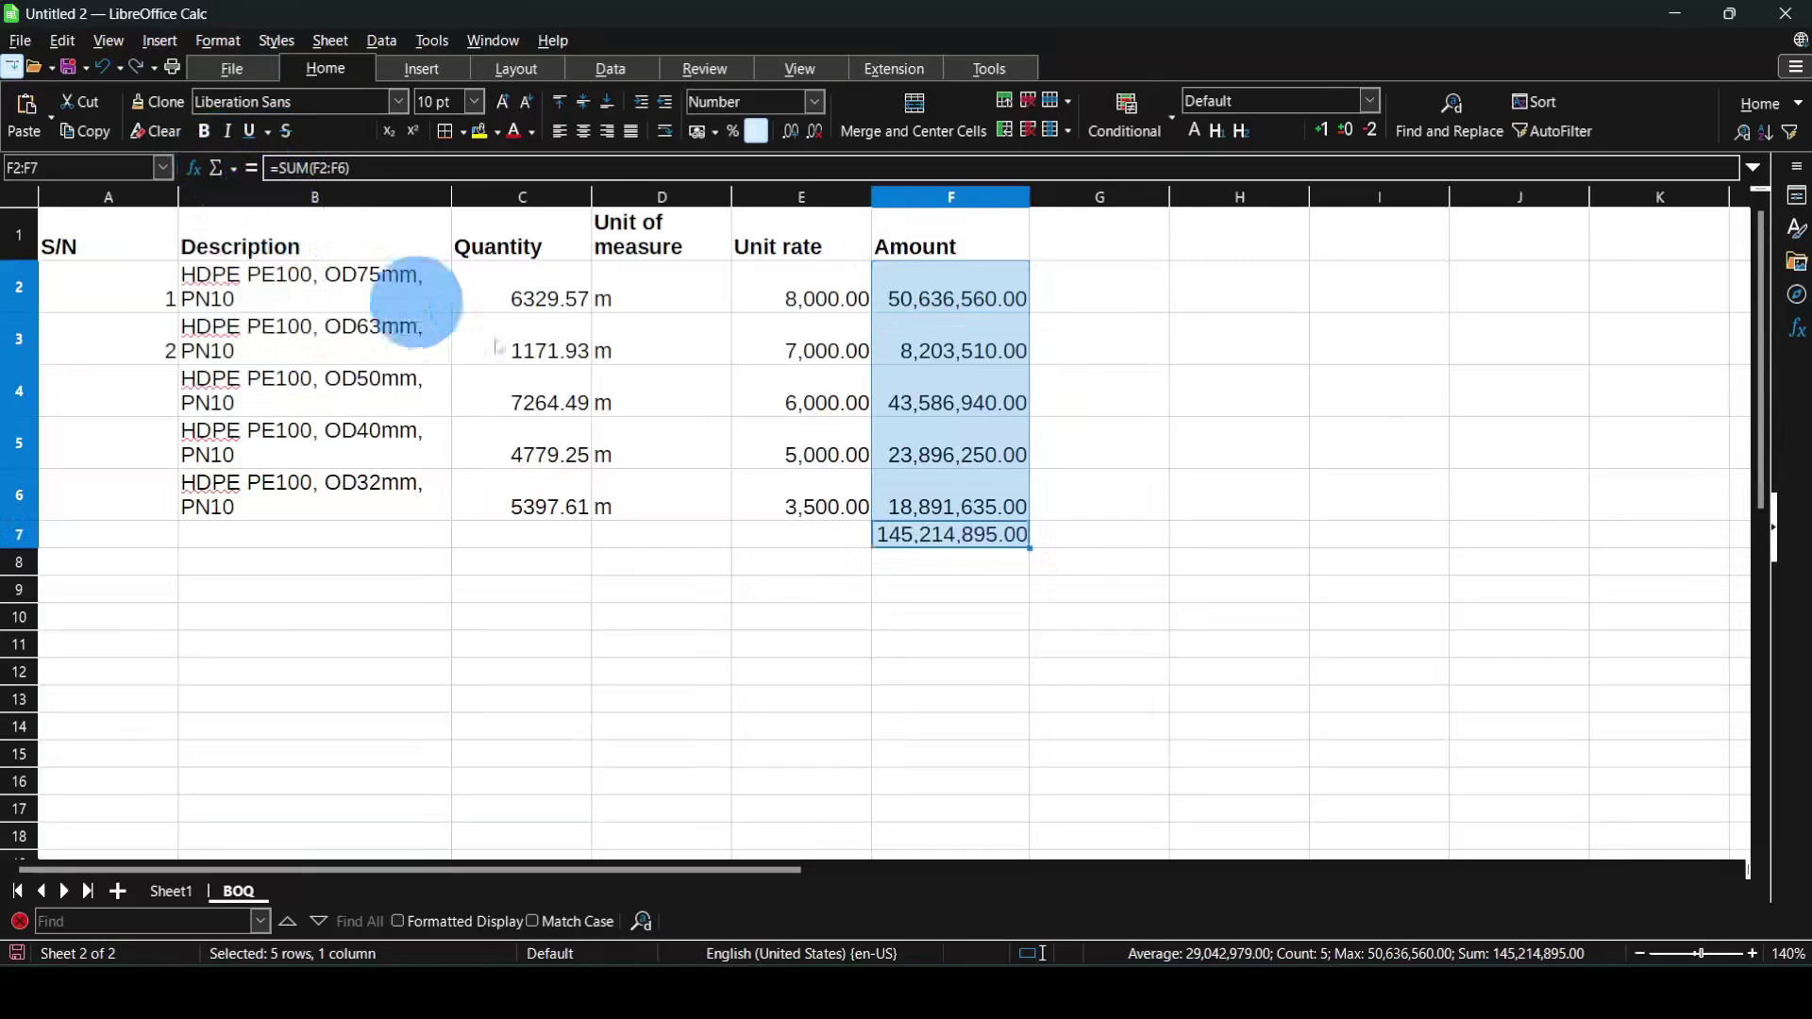
click(944, 538)
click(528, 539)
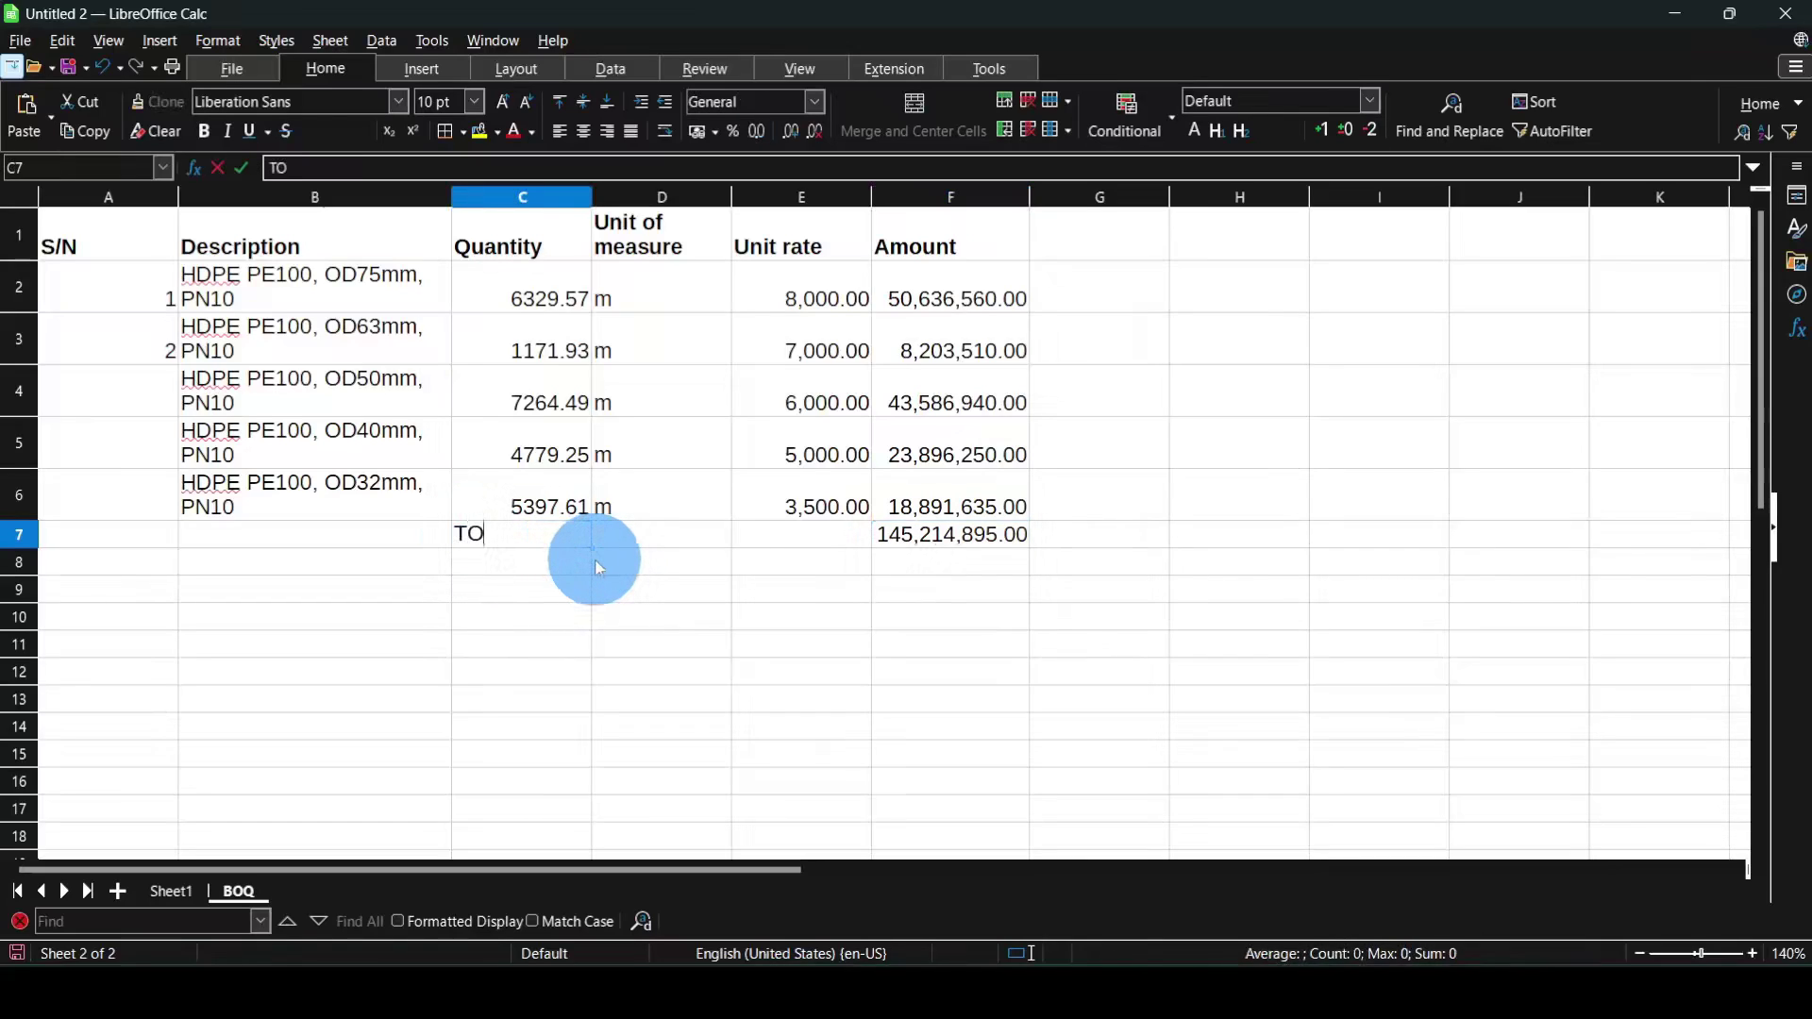
click(587, 569)
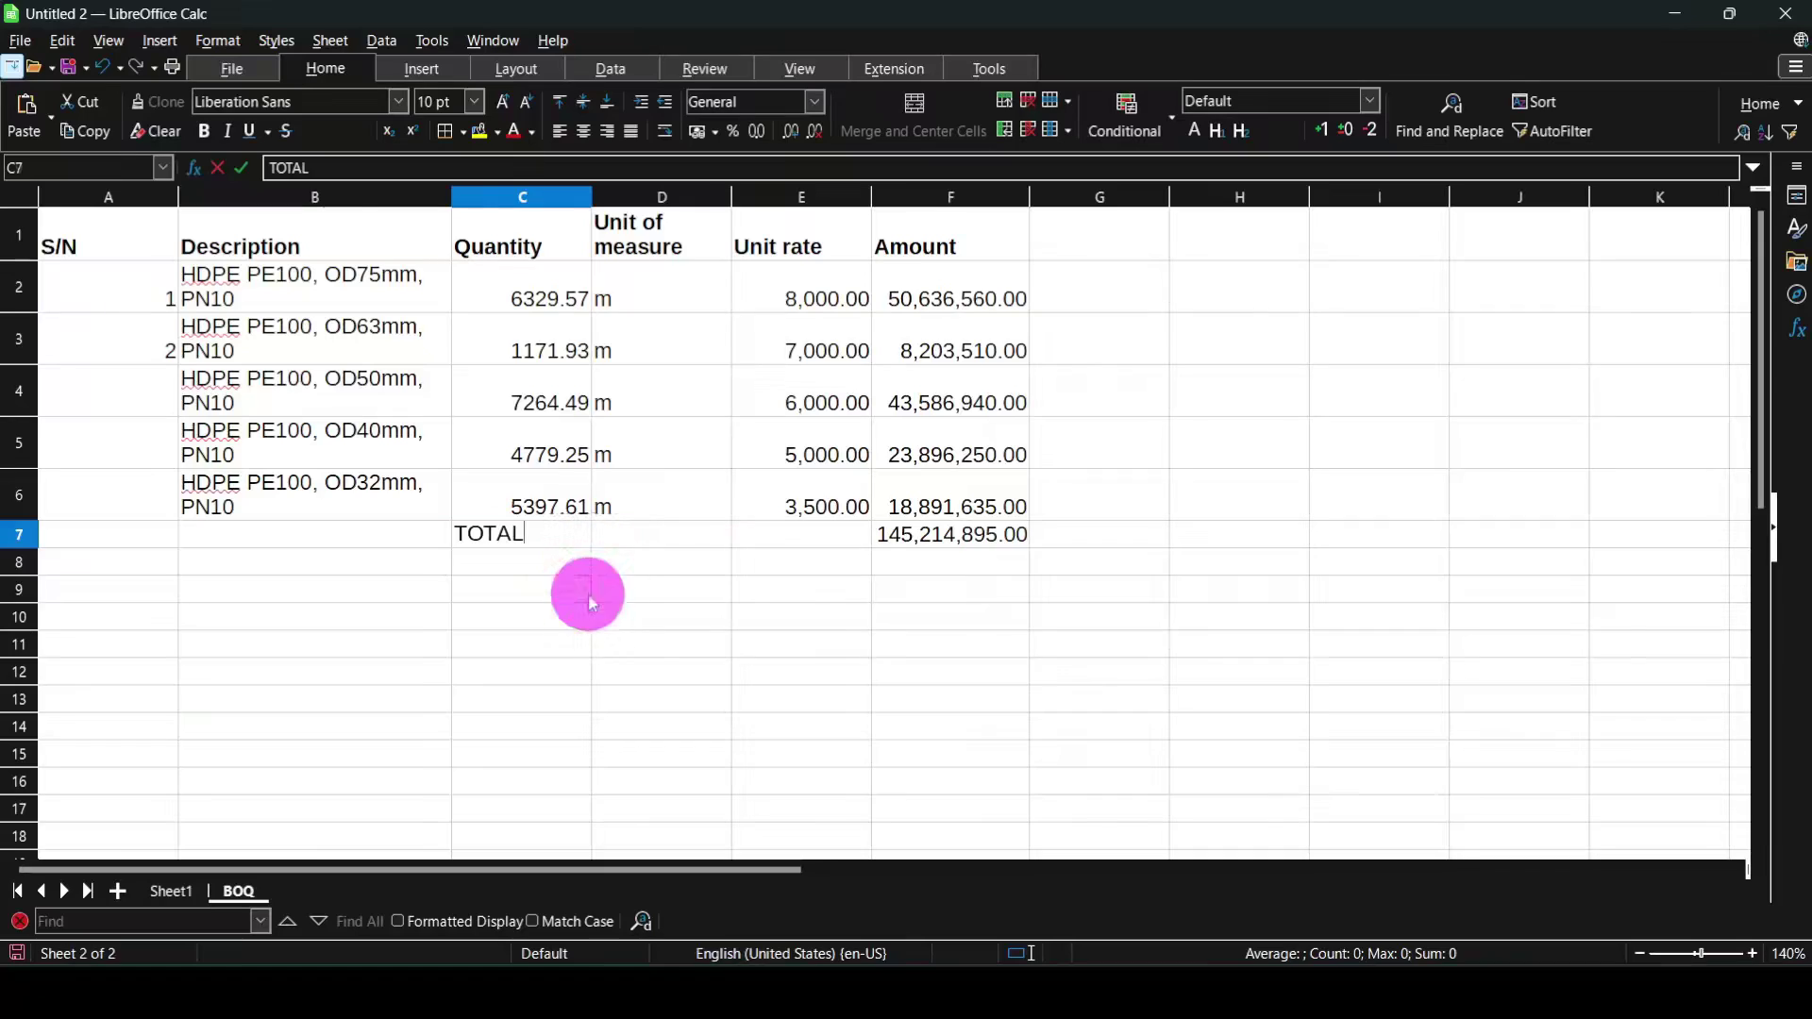
click(491, 542)
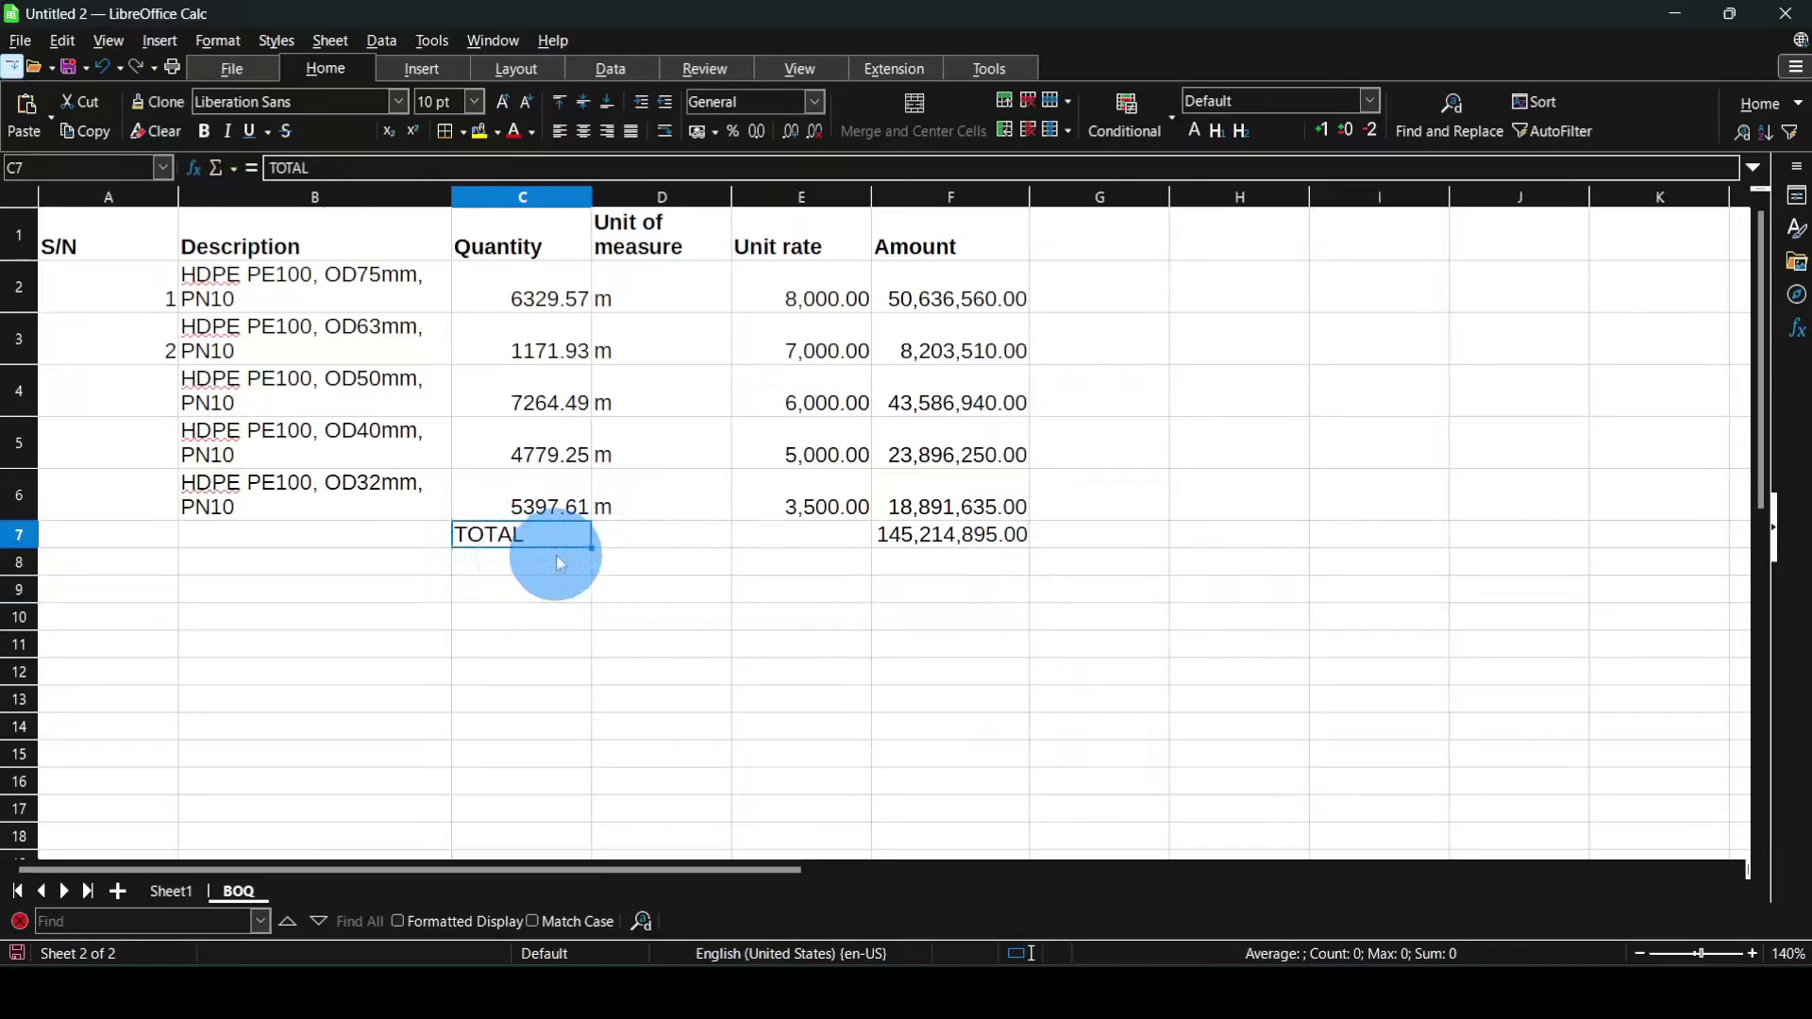
key(Delete)
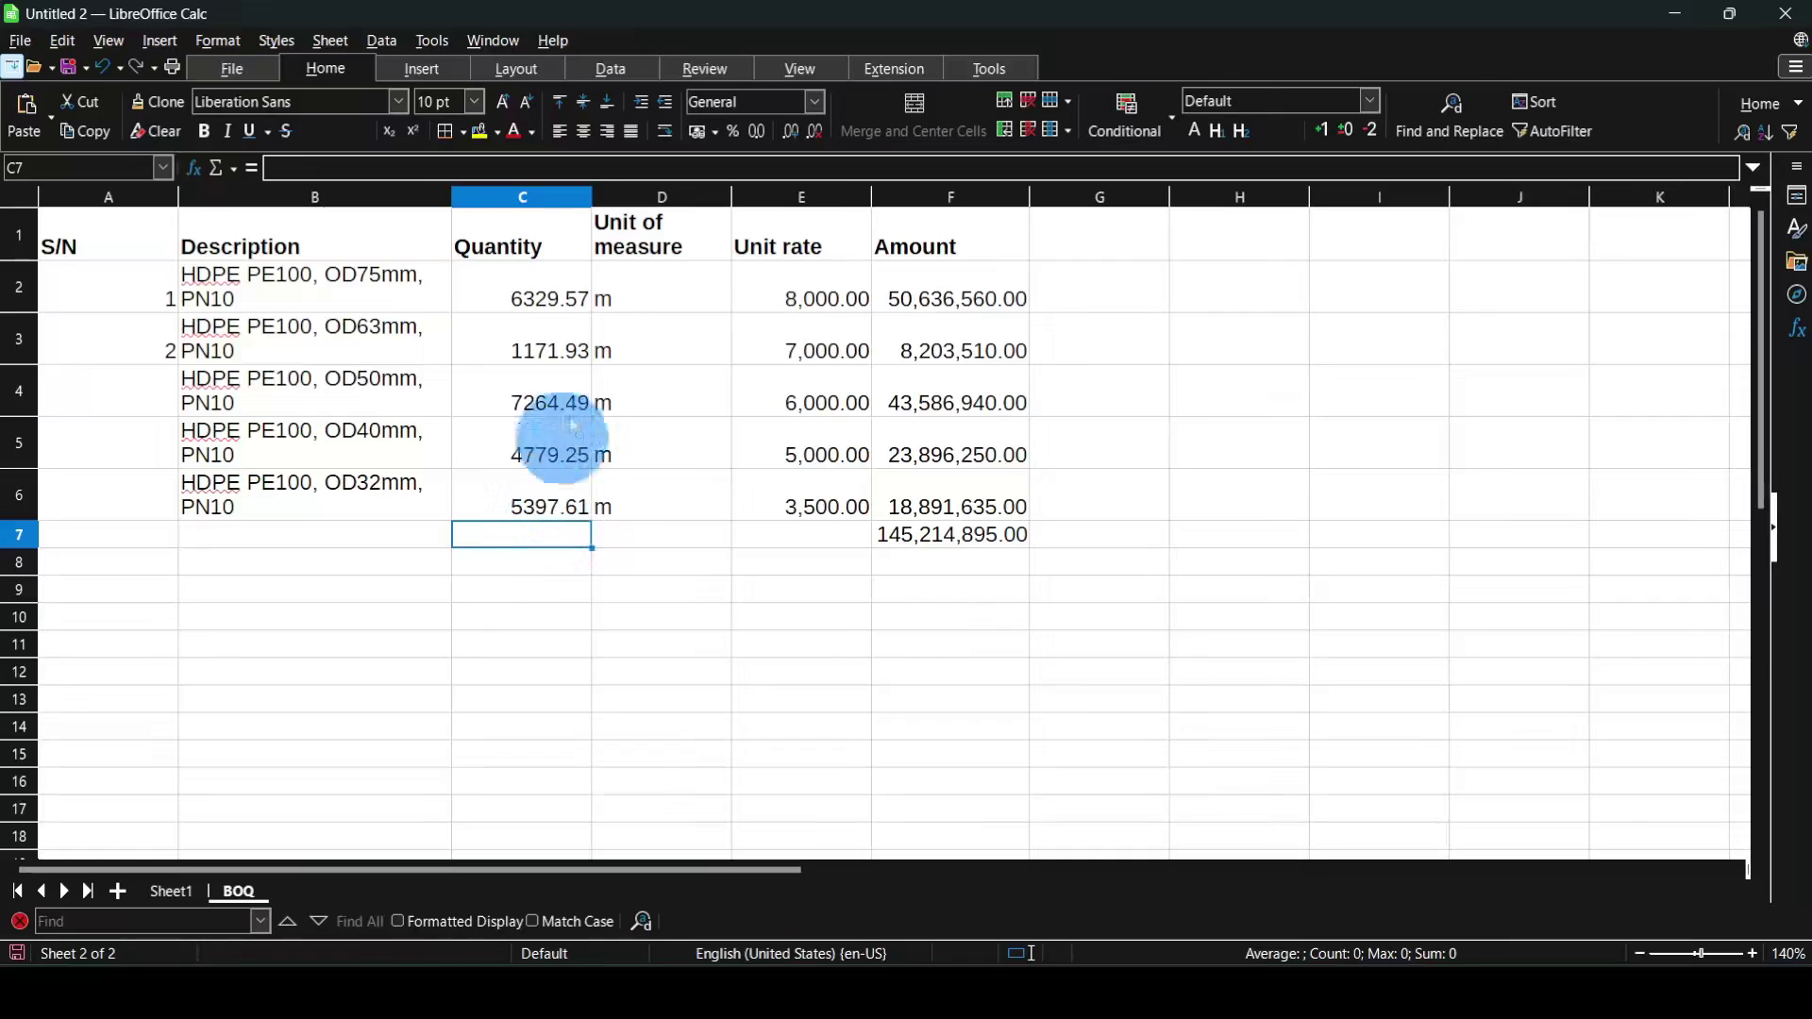
drag(568, 293, 540, 519)
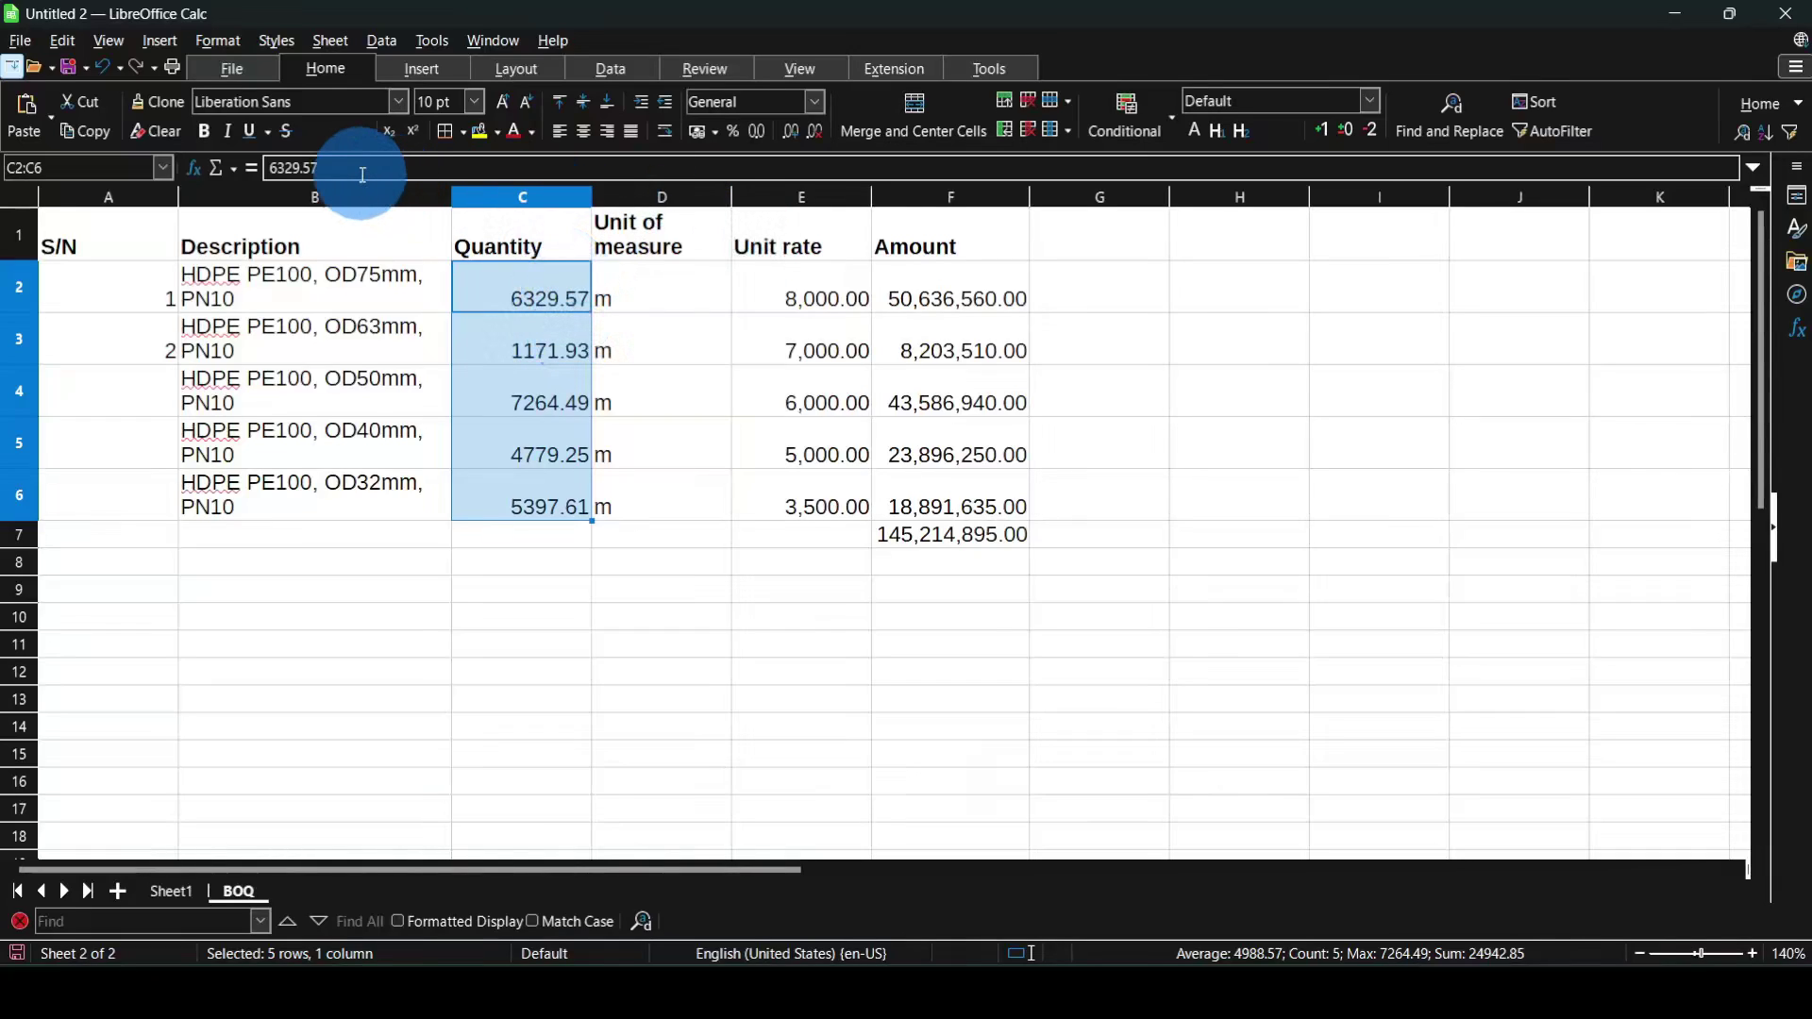
click(547, 528)
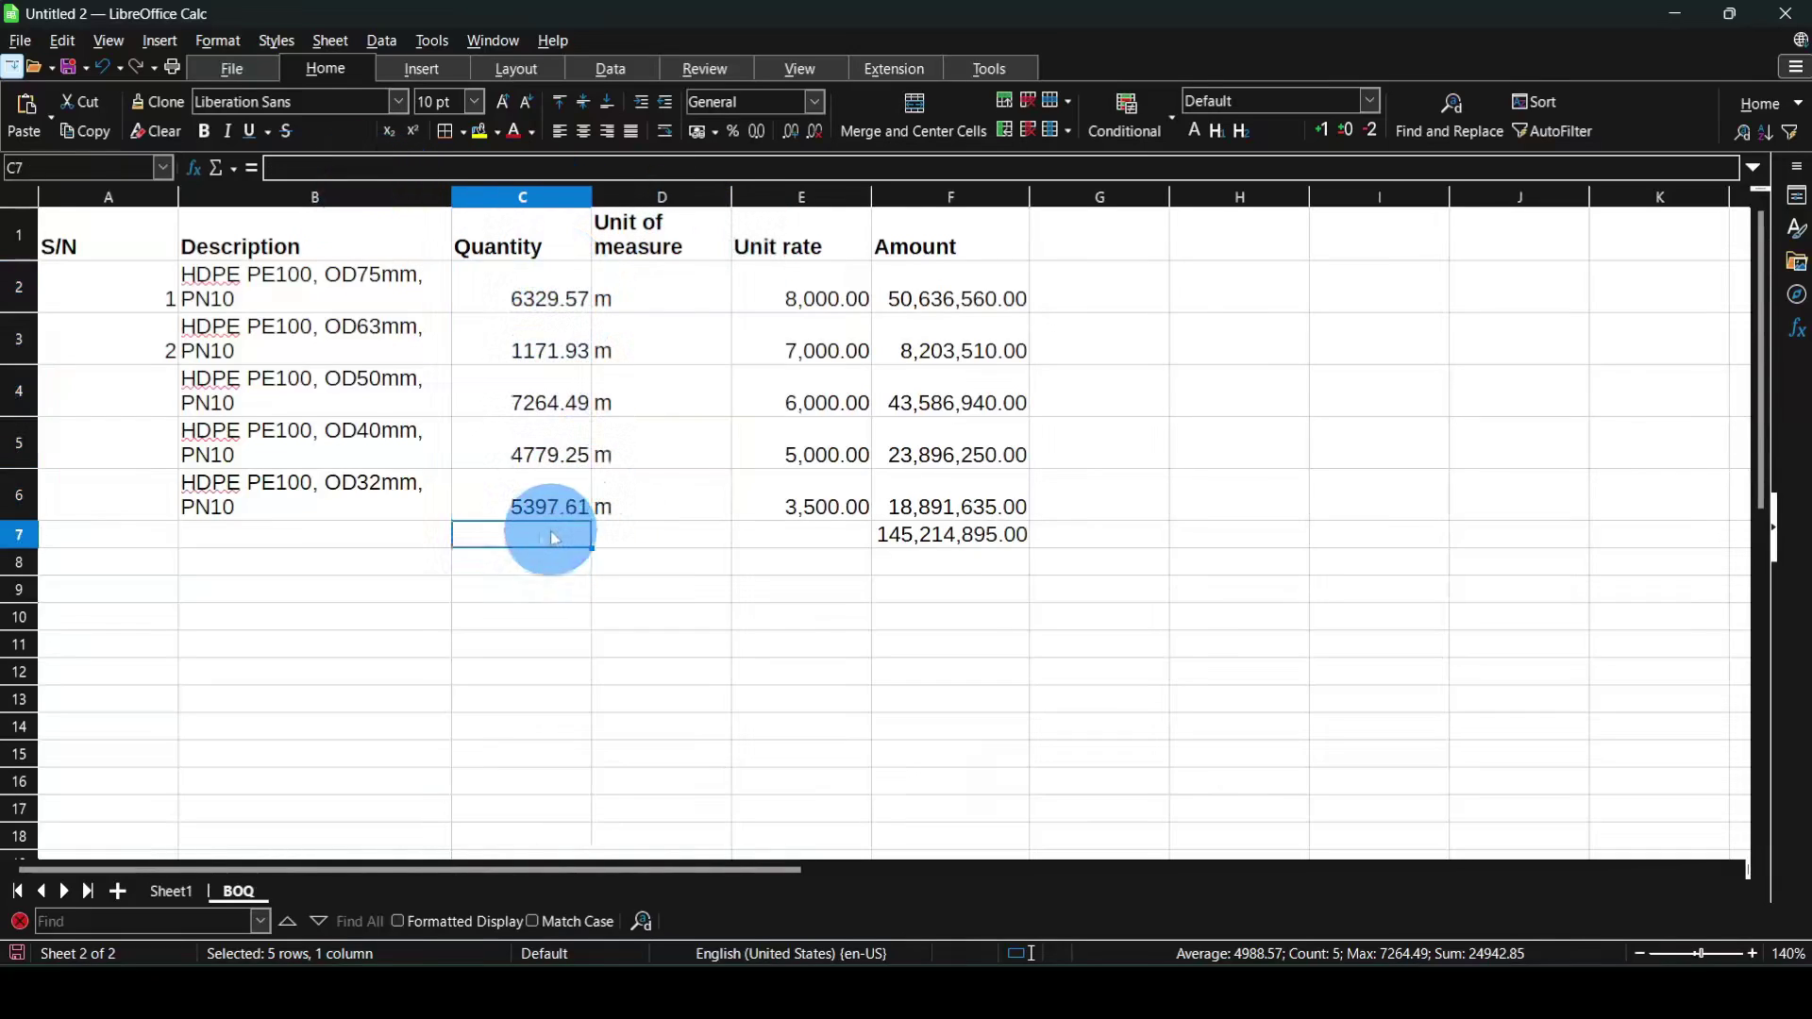
- Enter TOTAL in cell B7 and merge and center it across B7:E7
click(443, 529)
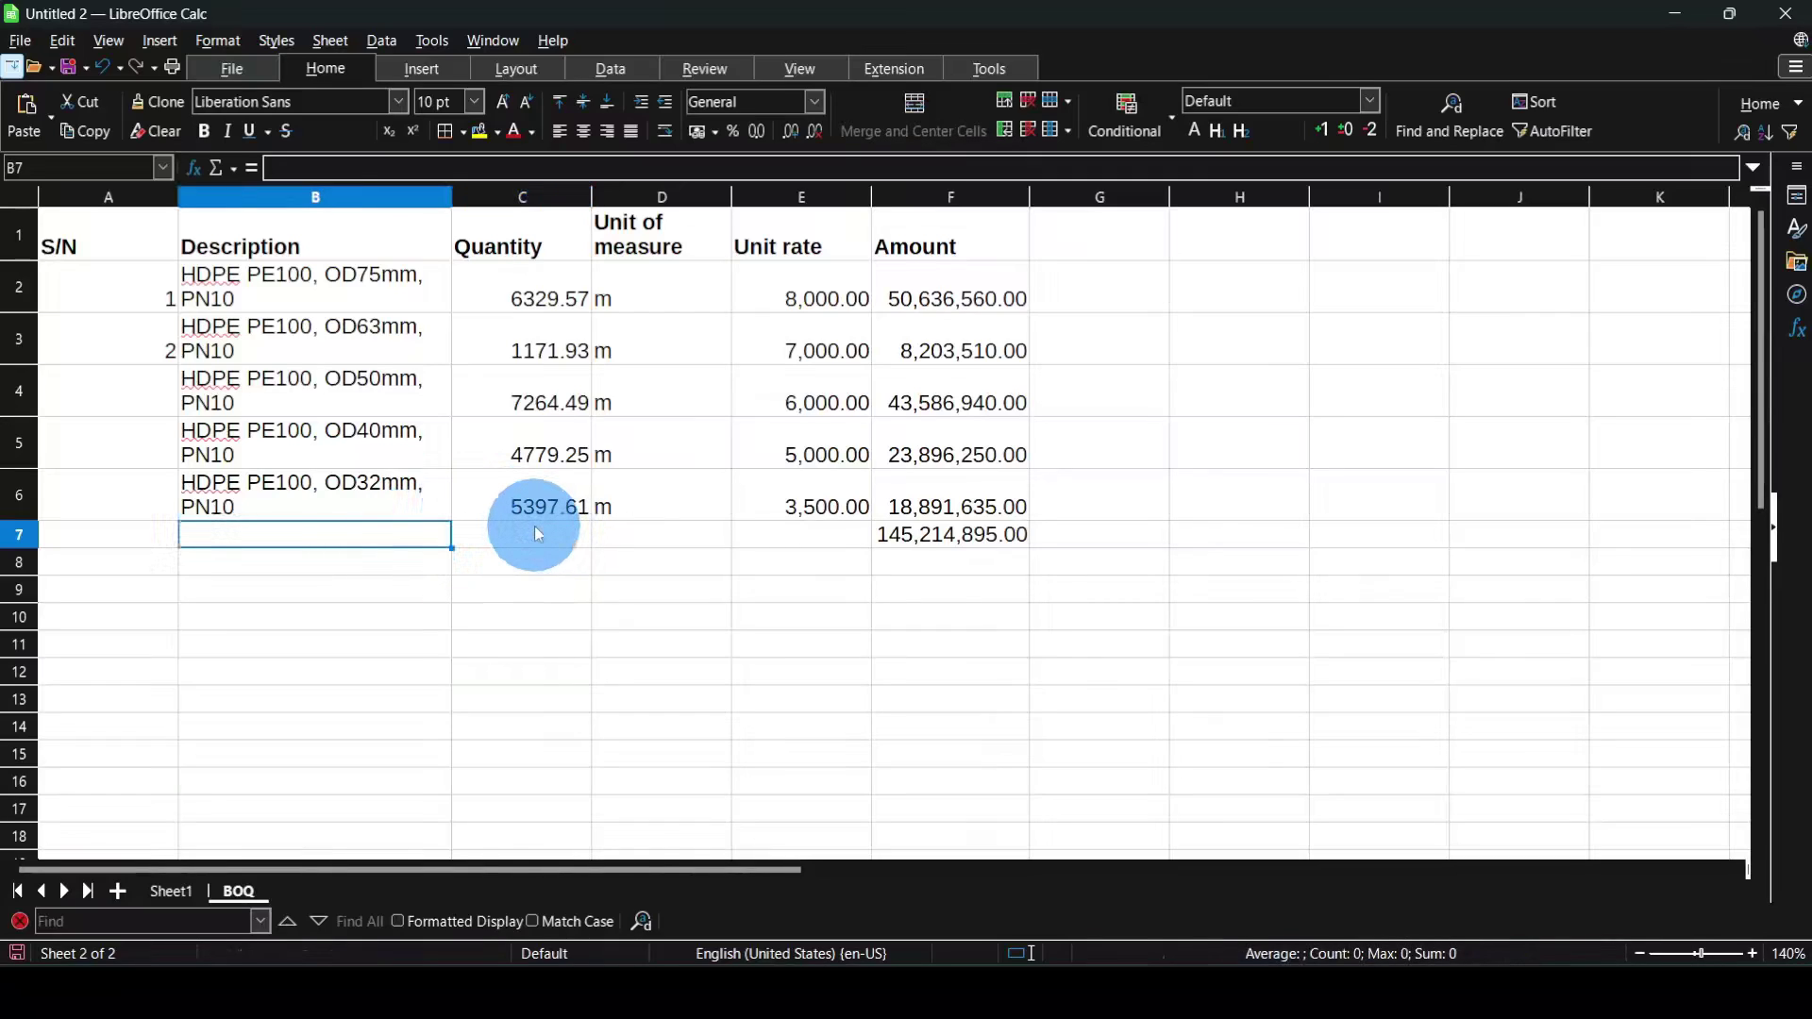
text(TOTAL)
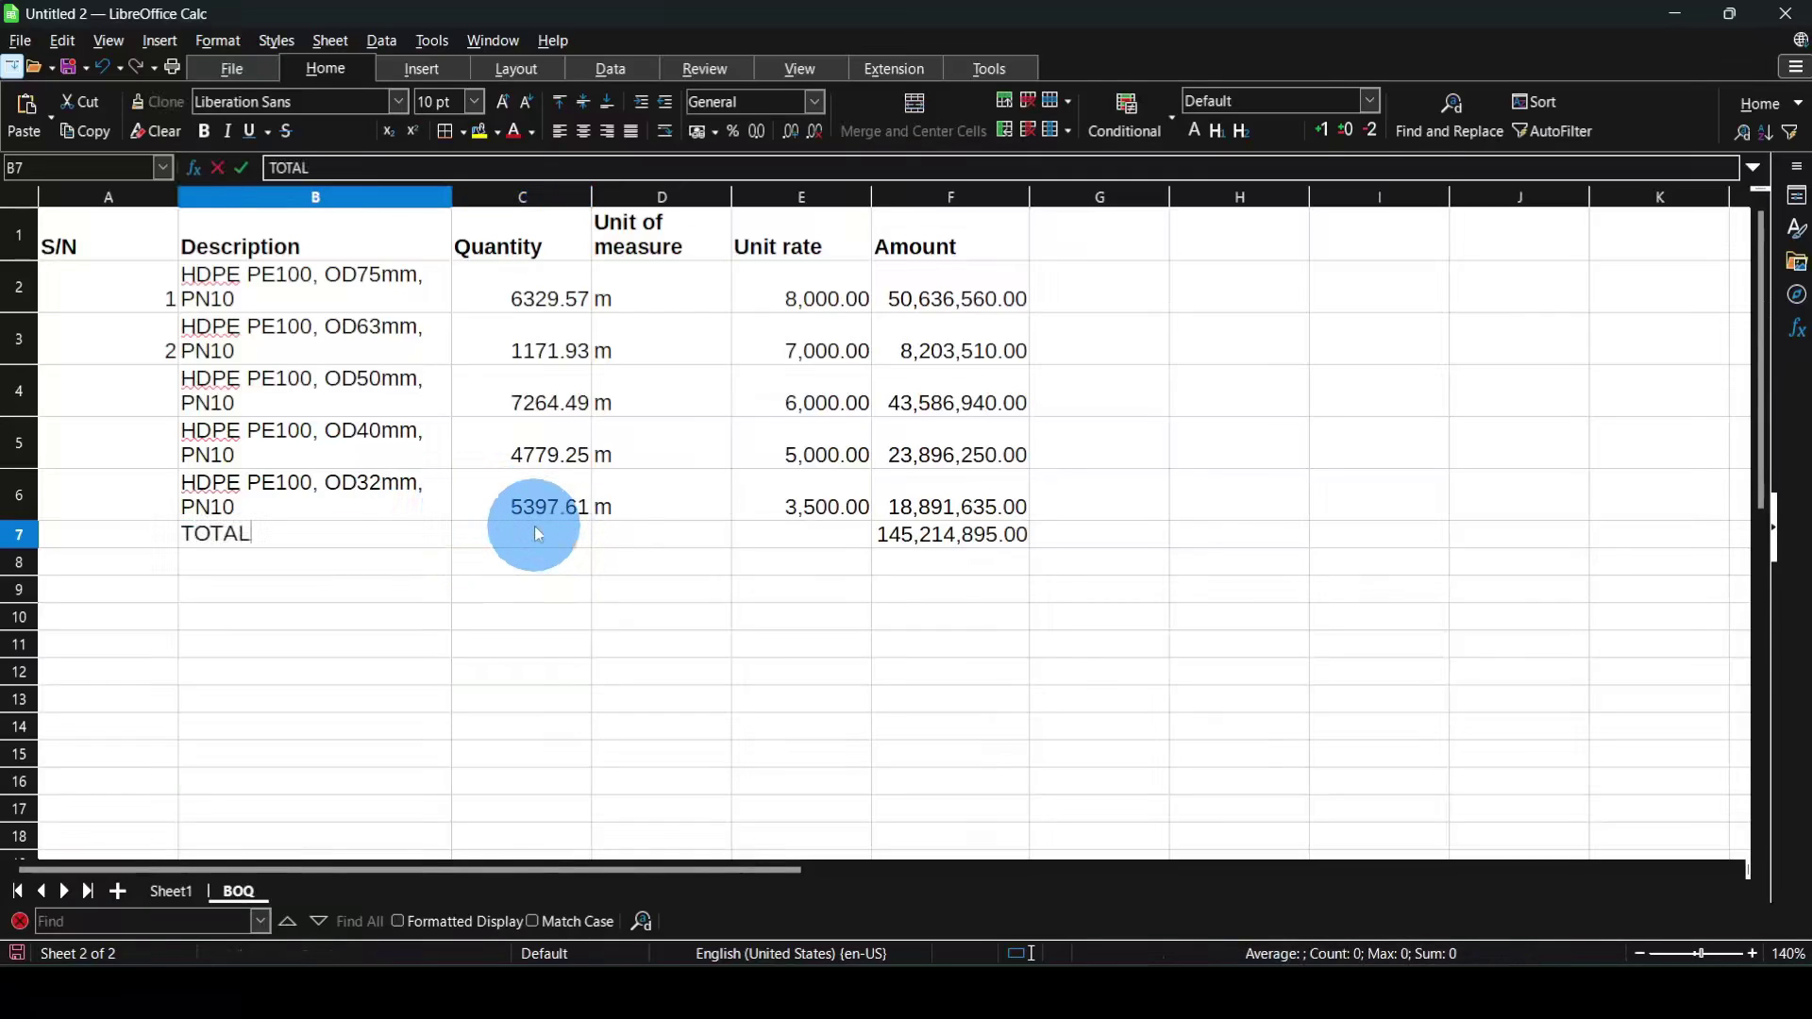
click(521, 671)
drag(339, 536, 830, 536)
click(914, 113)
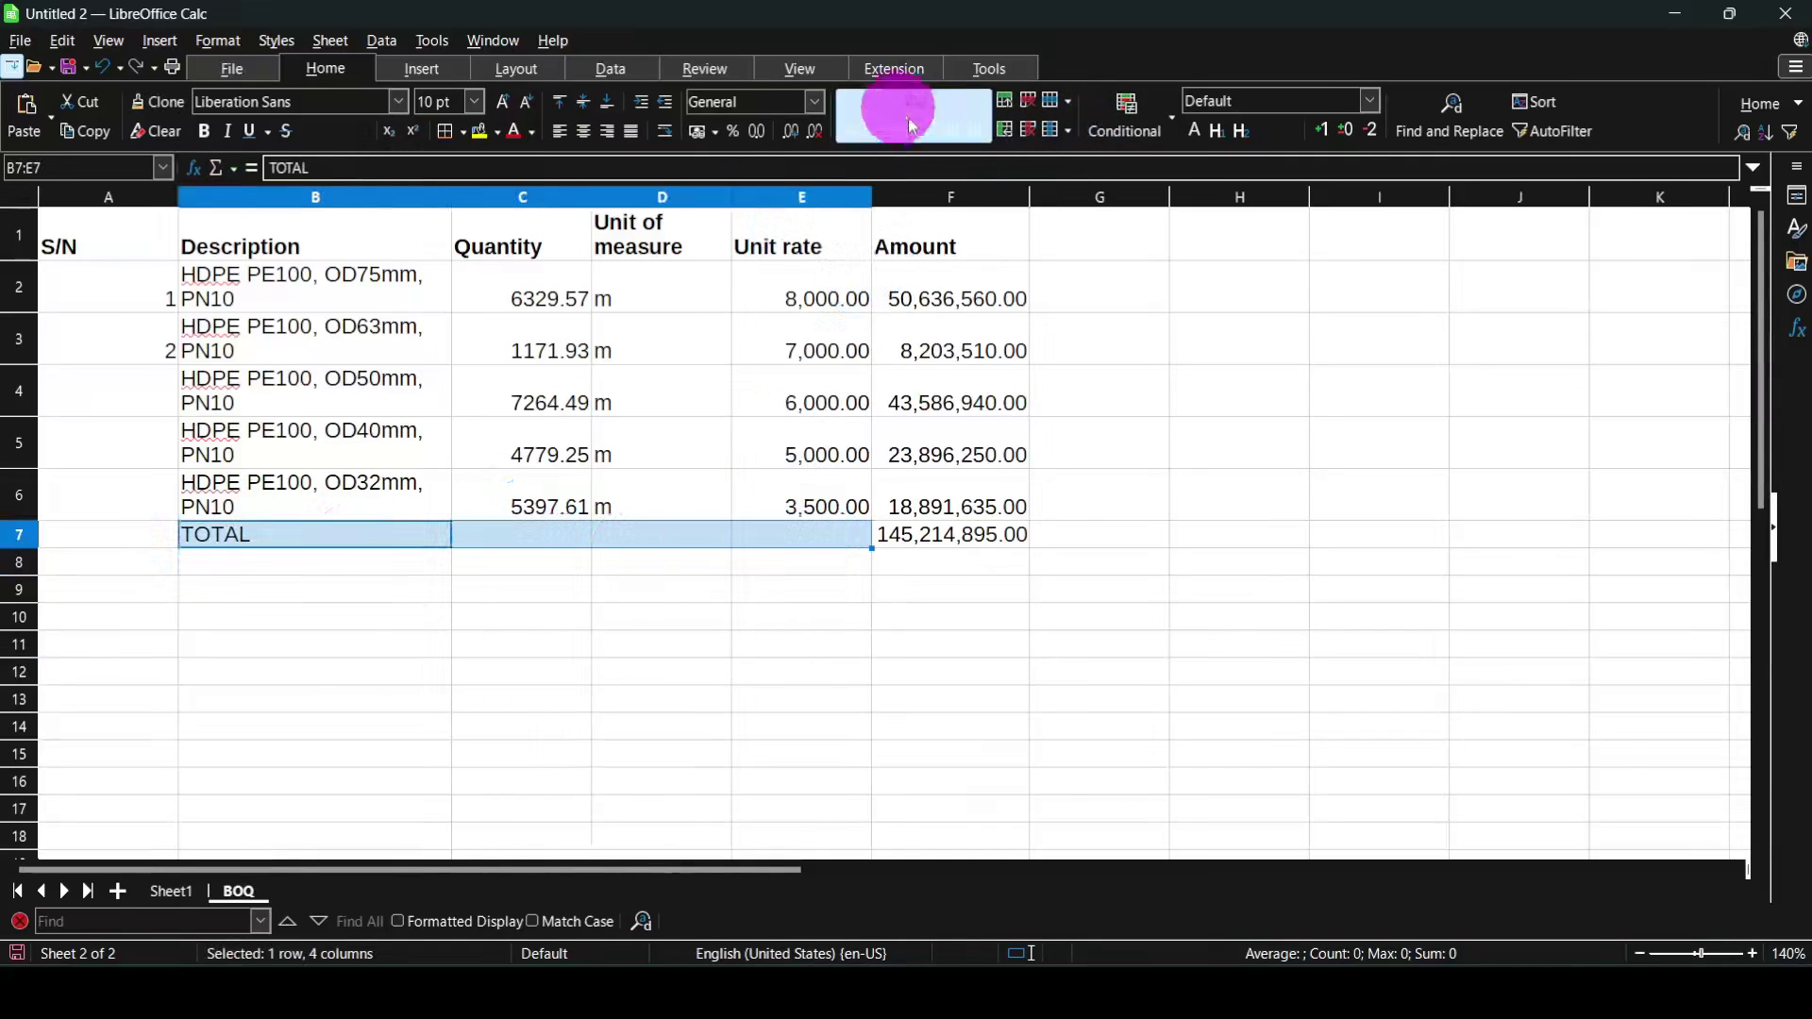
- Make the TOTAL label and the summed amount in row 7 bold
drag(949, 535, 763, 550)
key(ctrl+b)
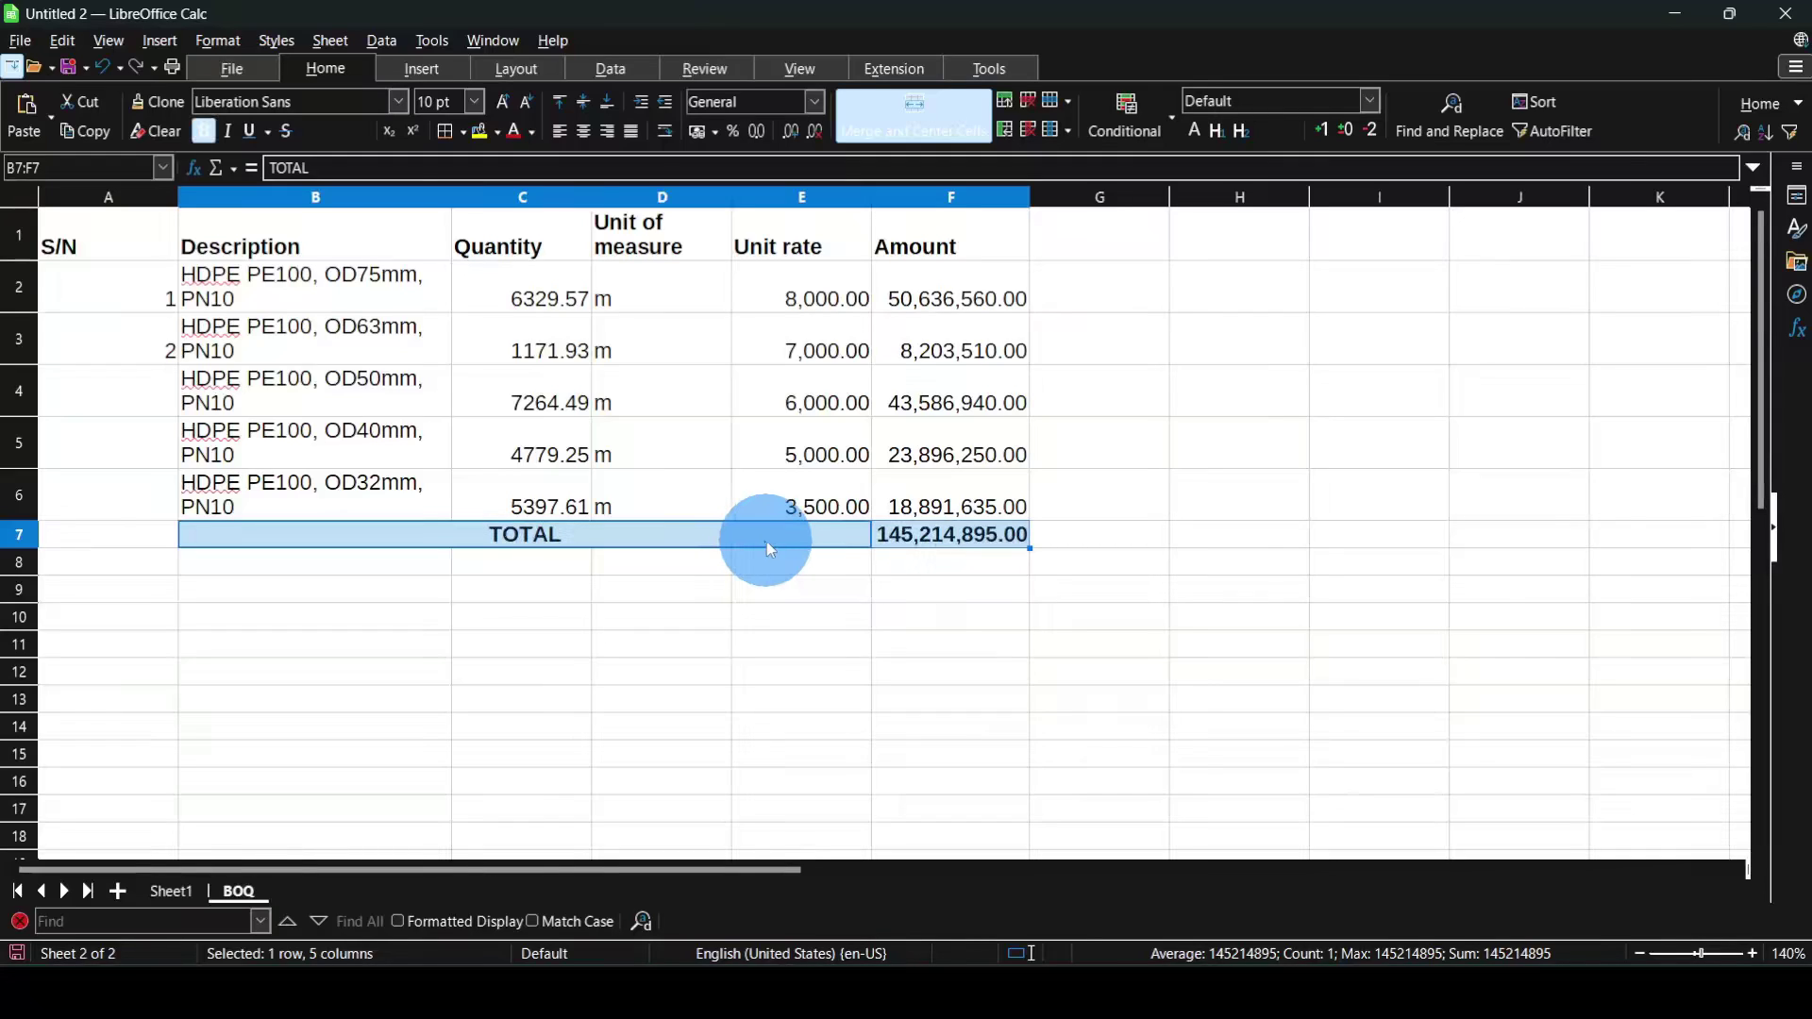
click(843, 585)
click(928, 542)
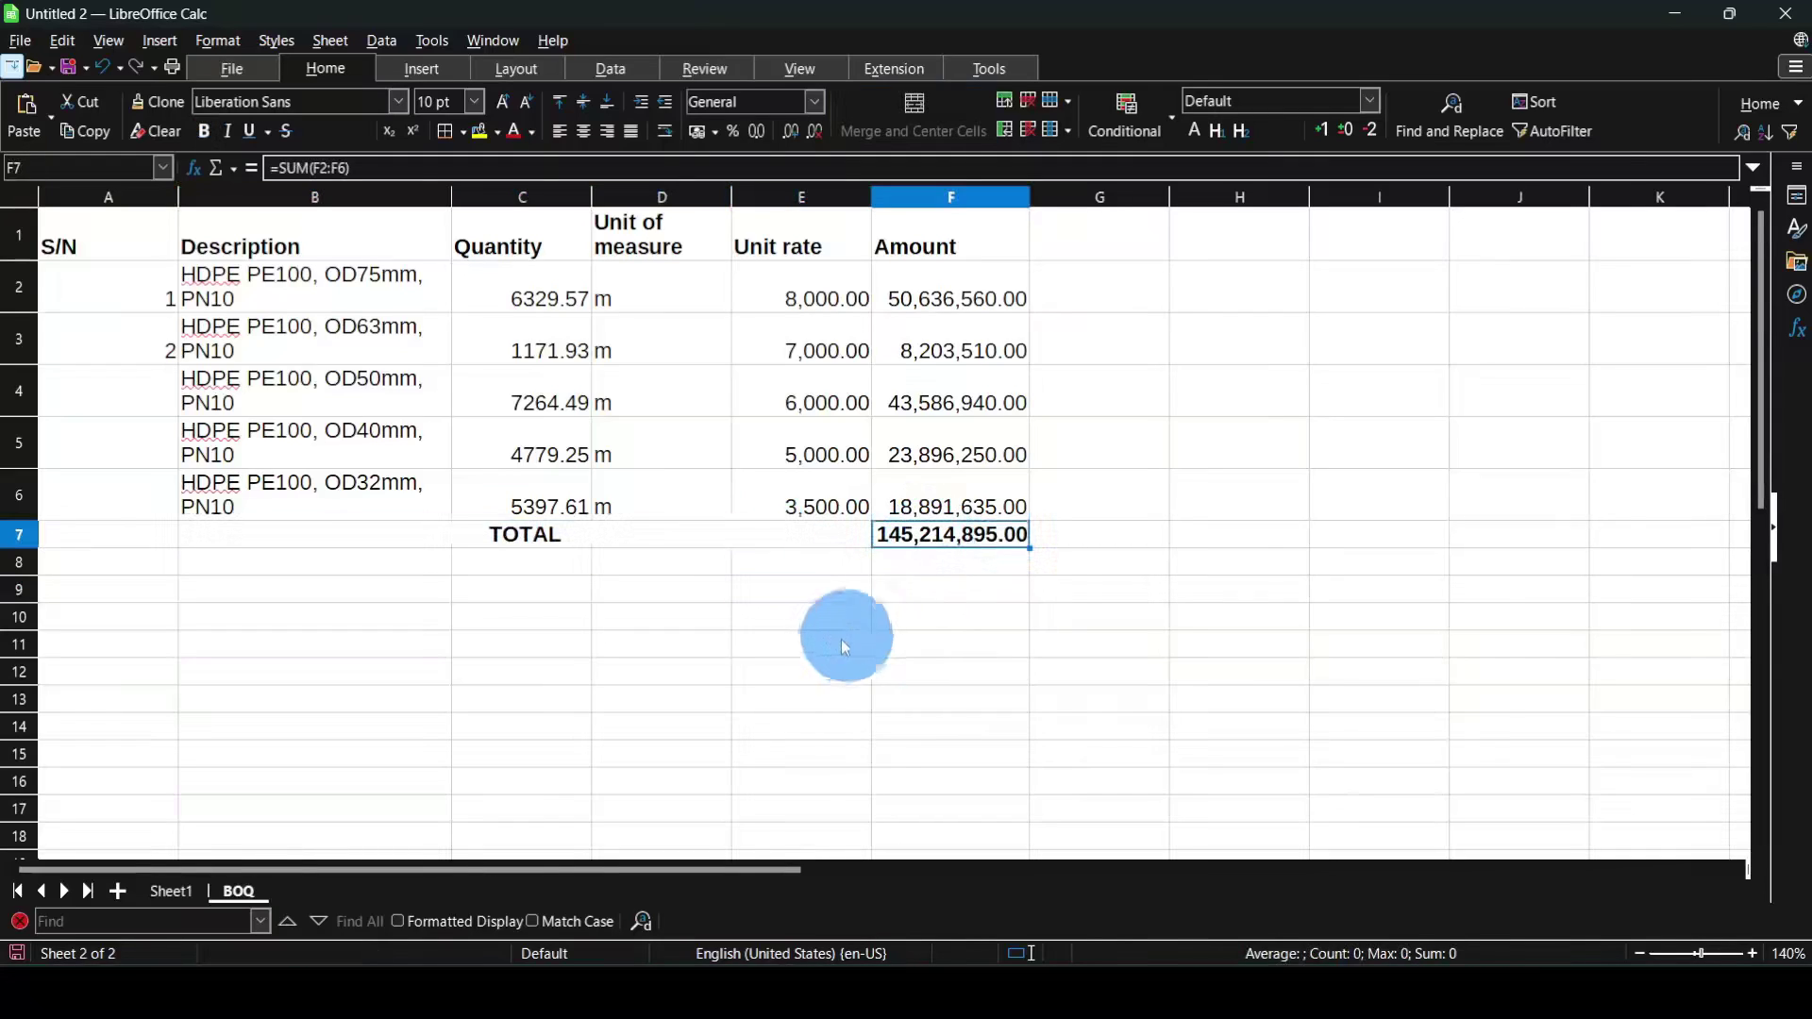
- Enter the label Total Length in cell C9 below the BOQ table
click(538, 589)
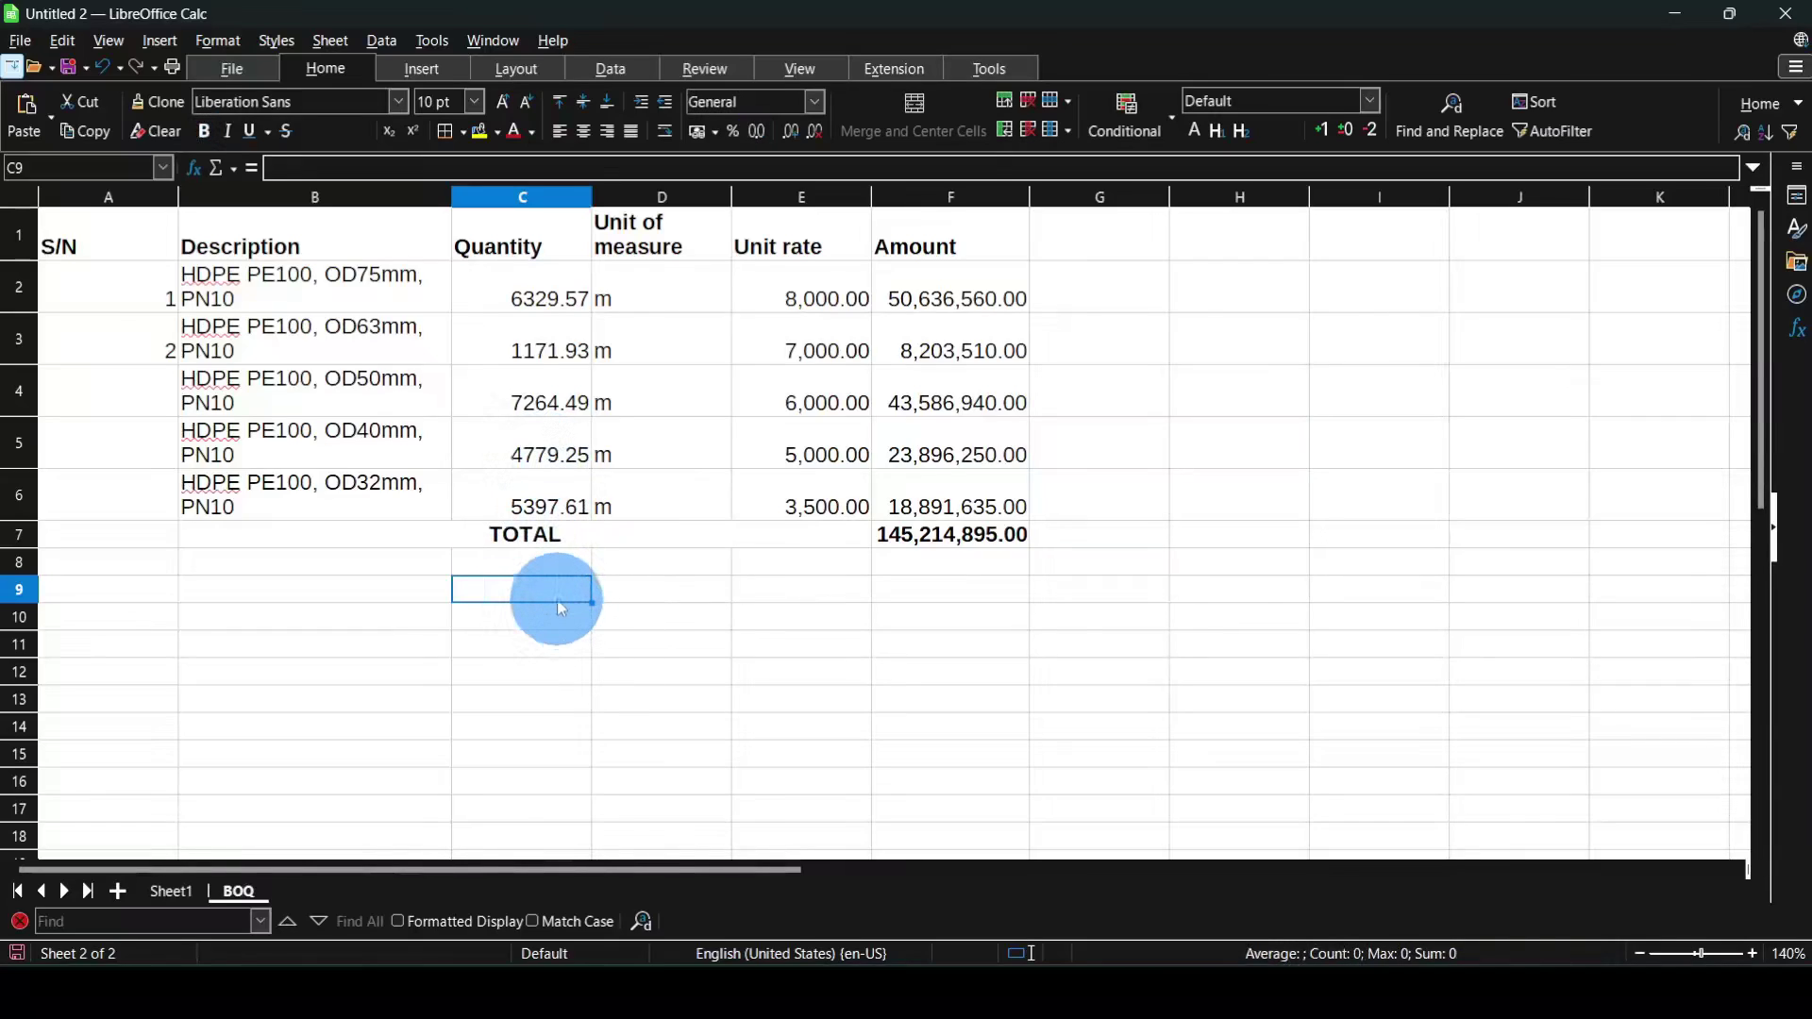
text(Total Length)
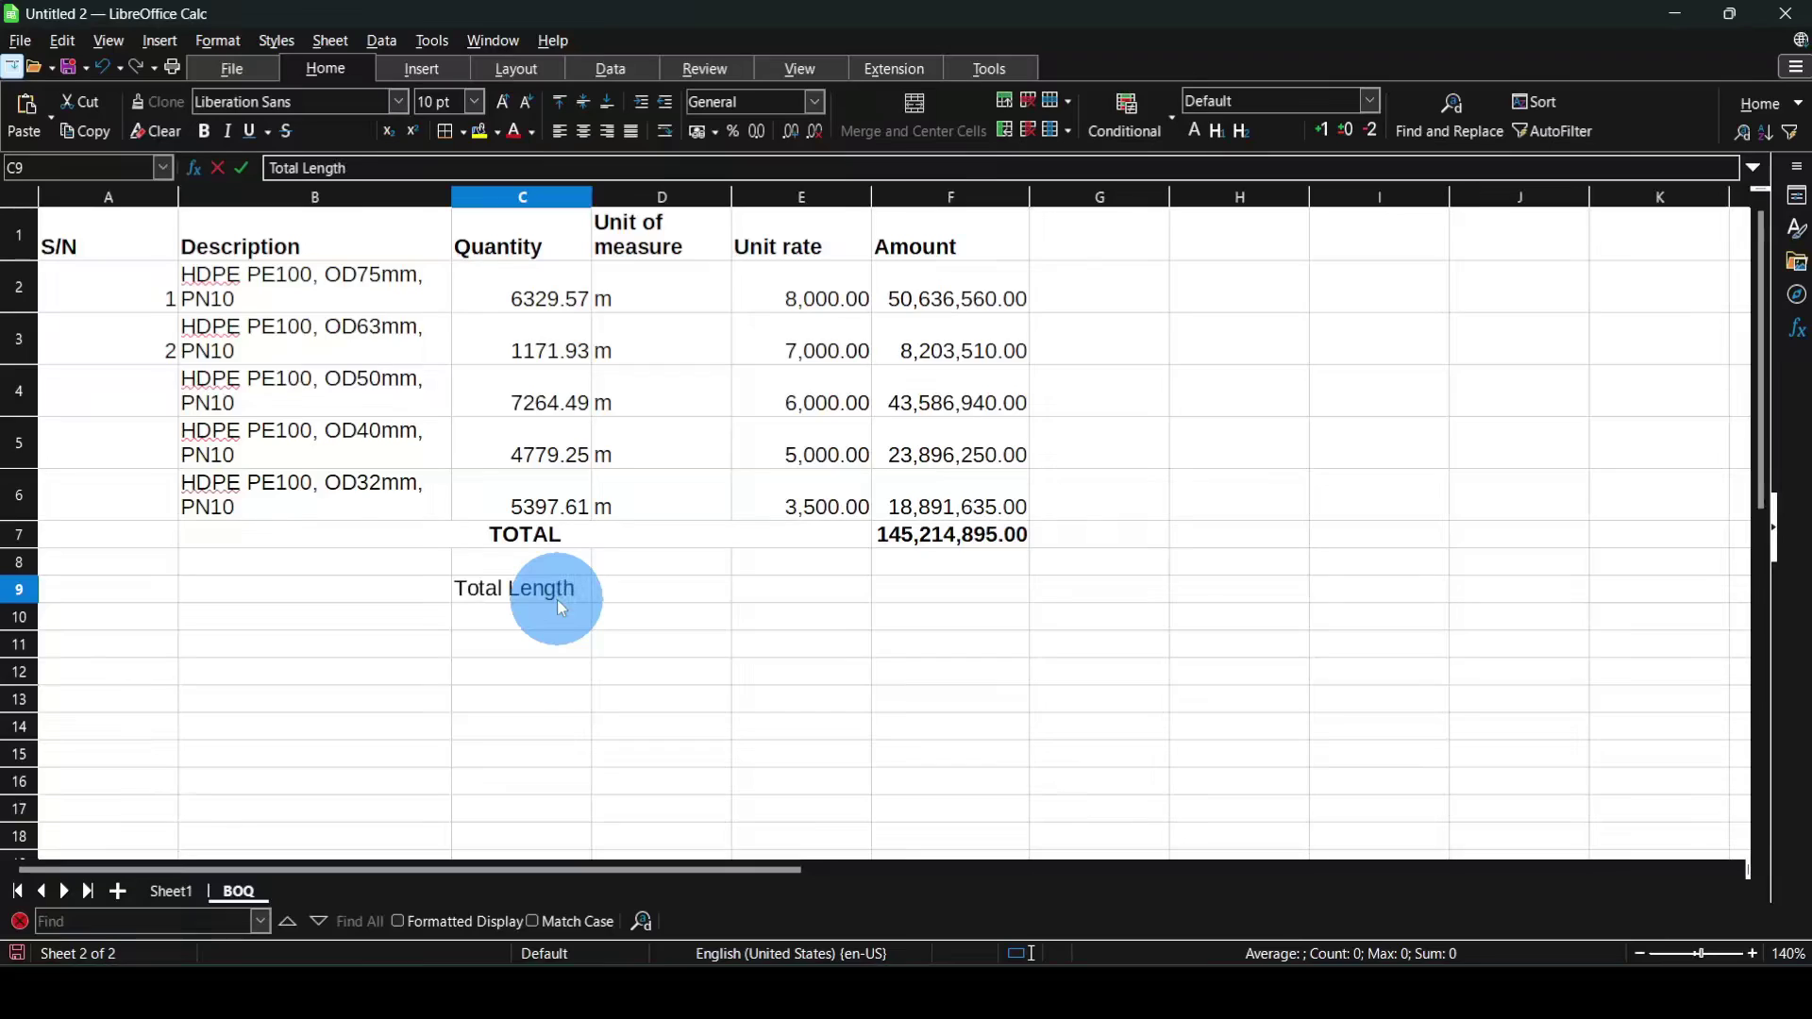
key(Return)
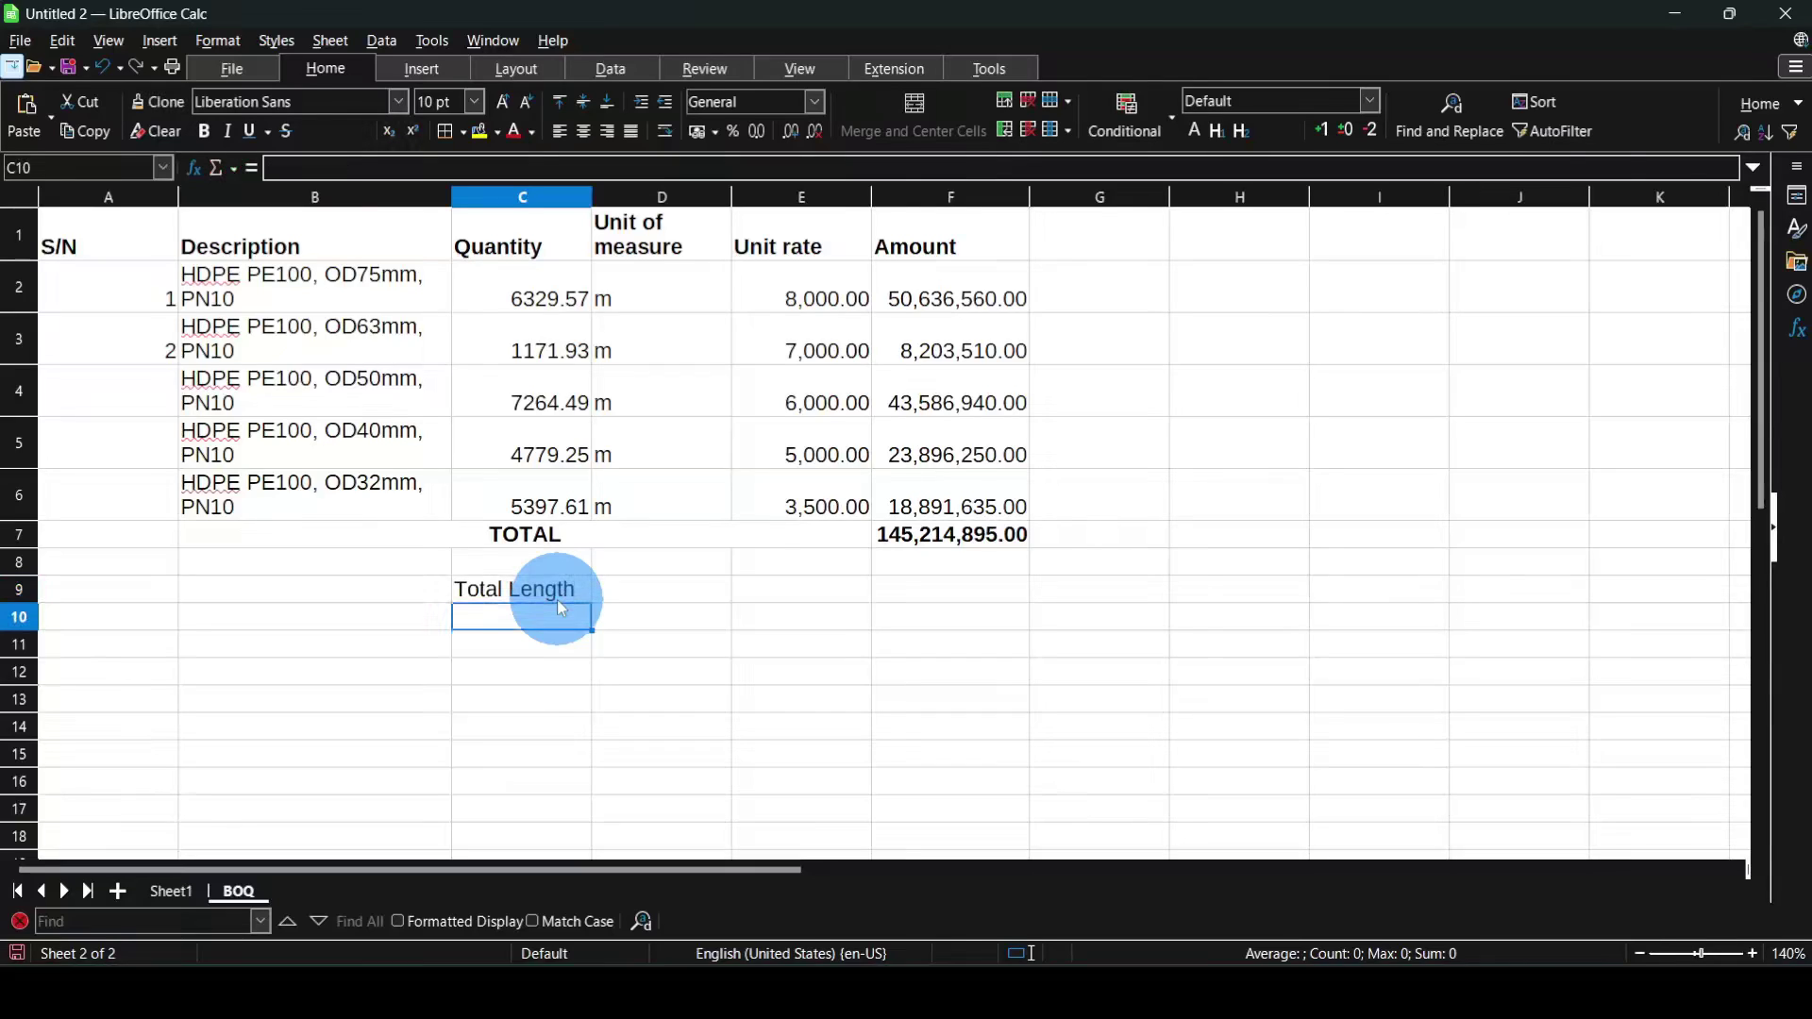
- Sum the pipe quantities C2:C6 in cell C10 and enter the unit m beside it in D10
text(=)
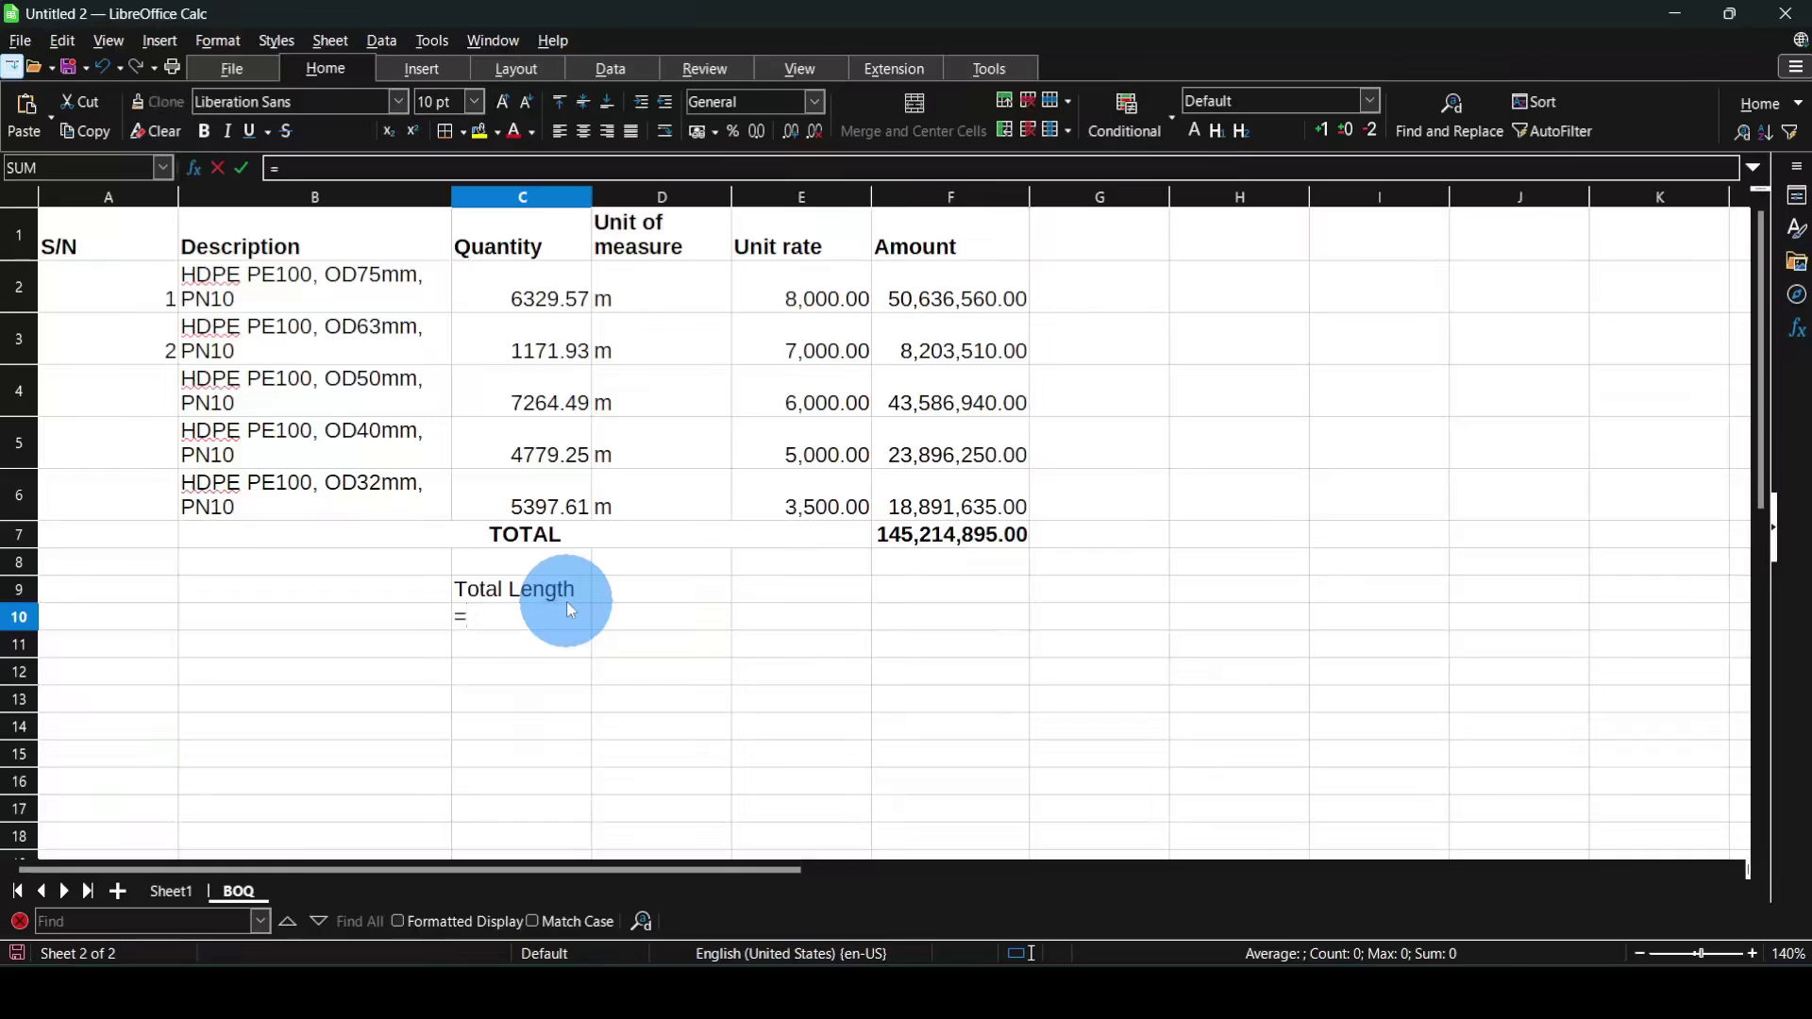
text(sum()
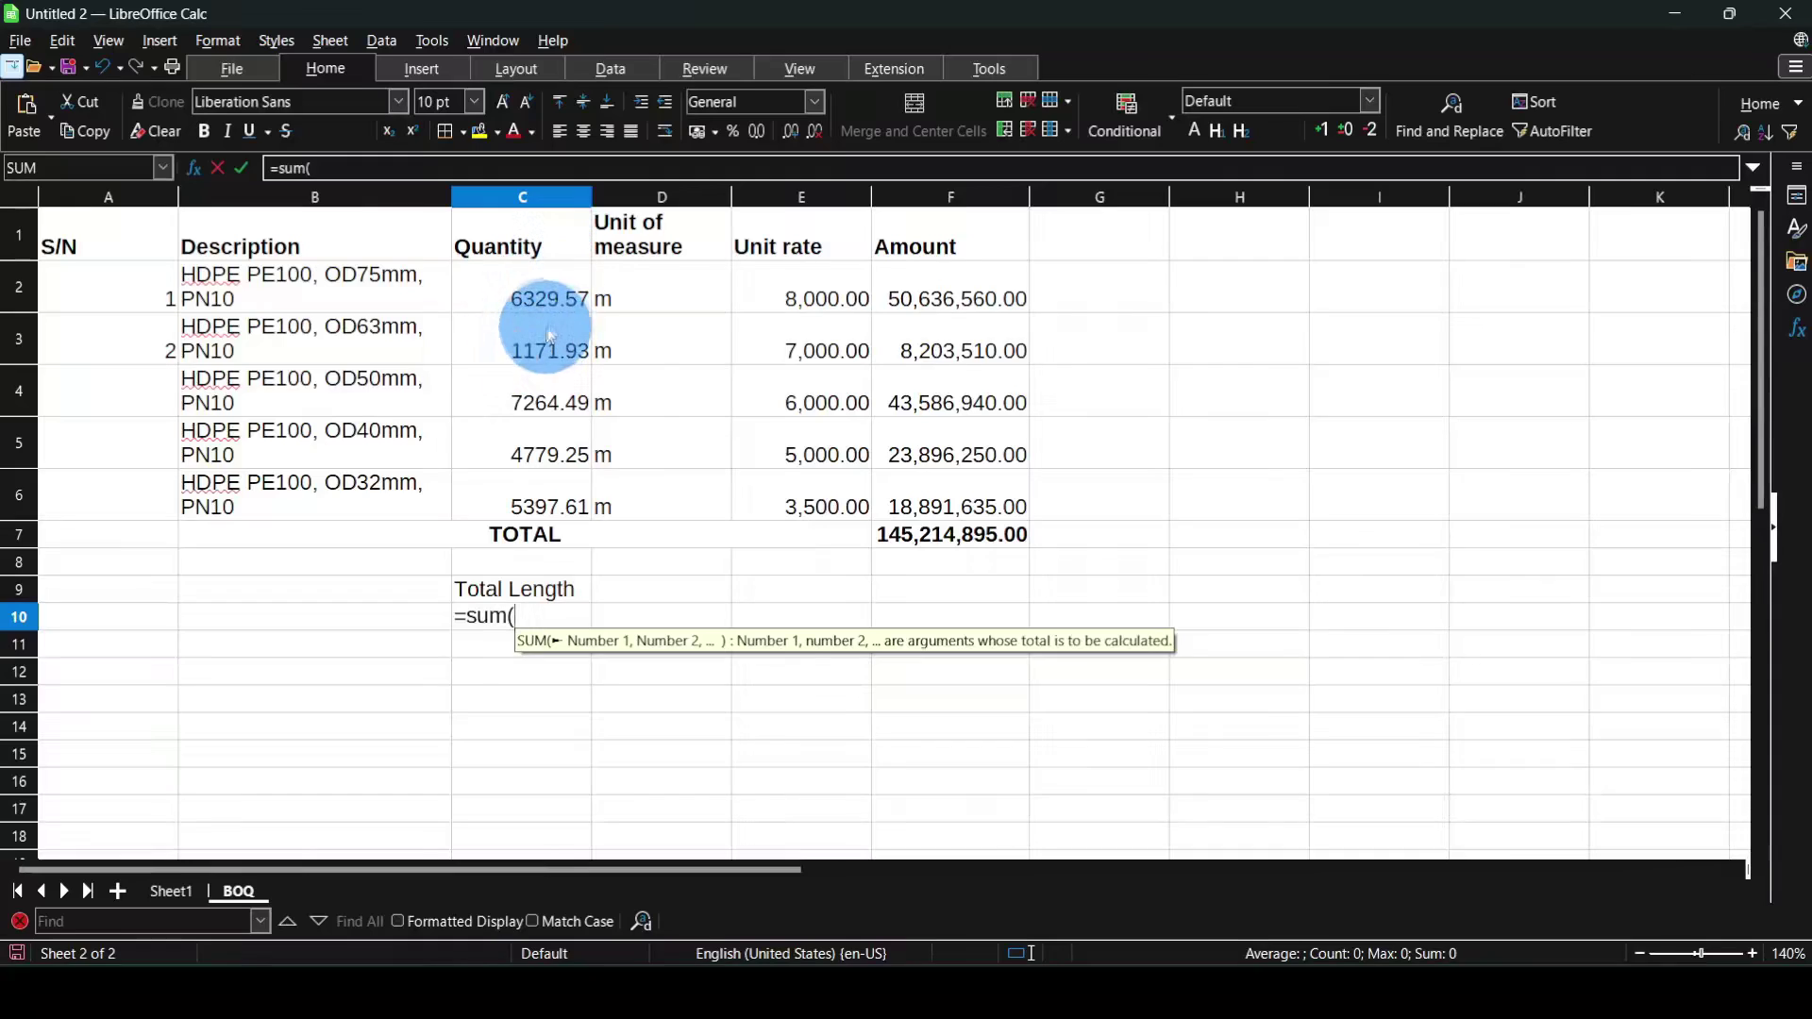
drag(580, 309, 542, 505)
click(579, 616)
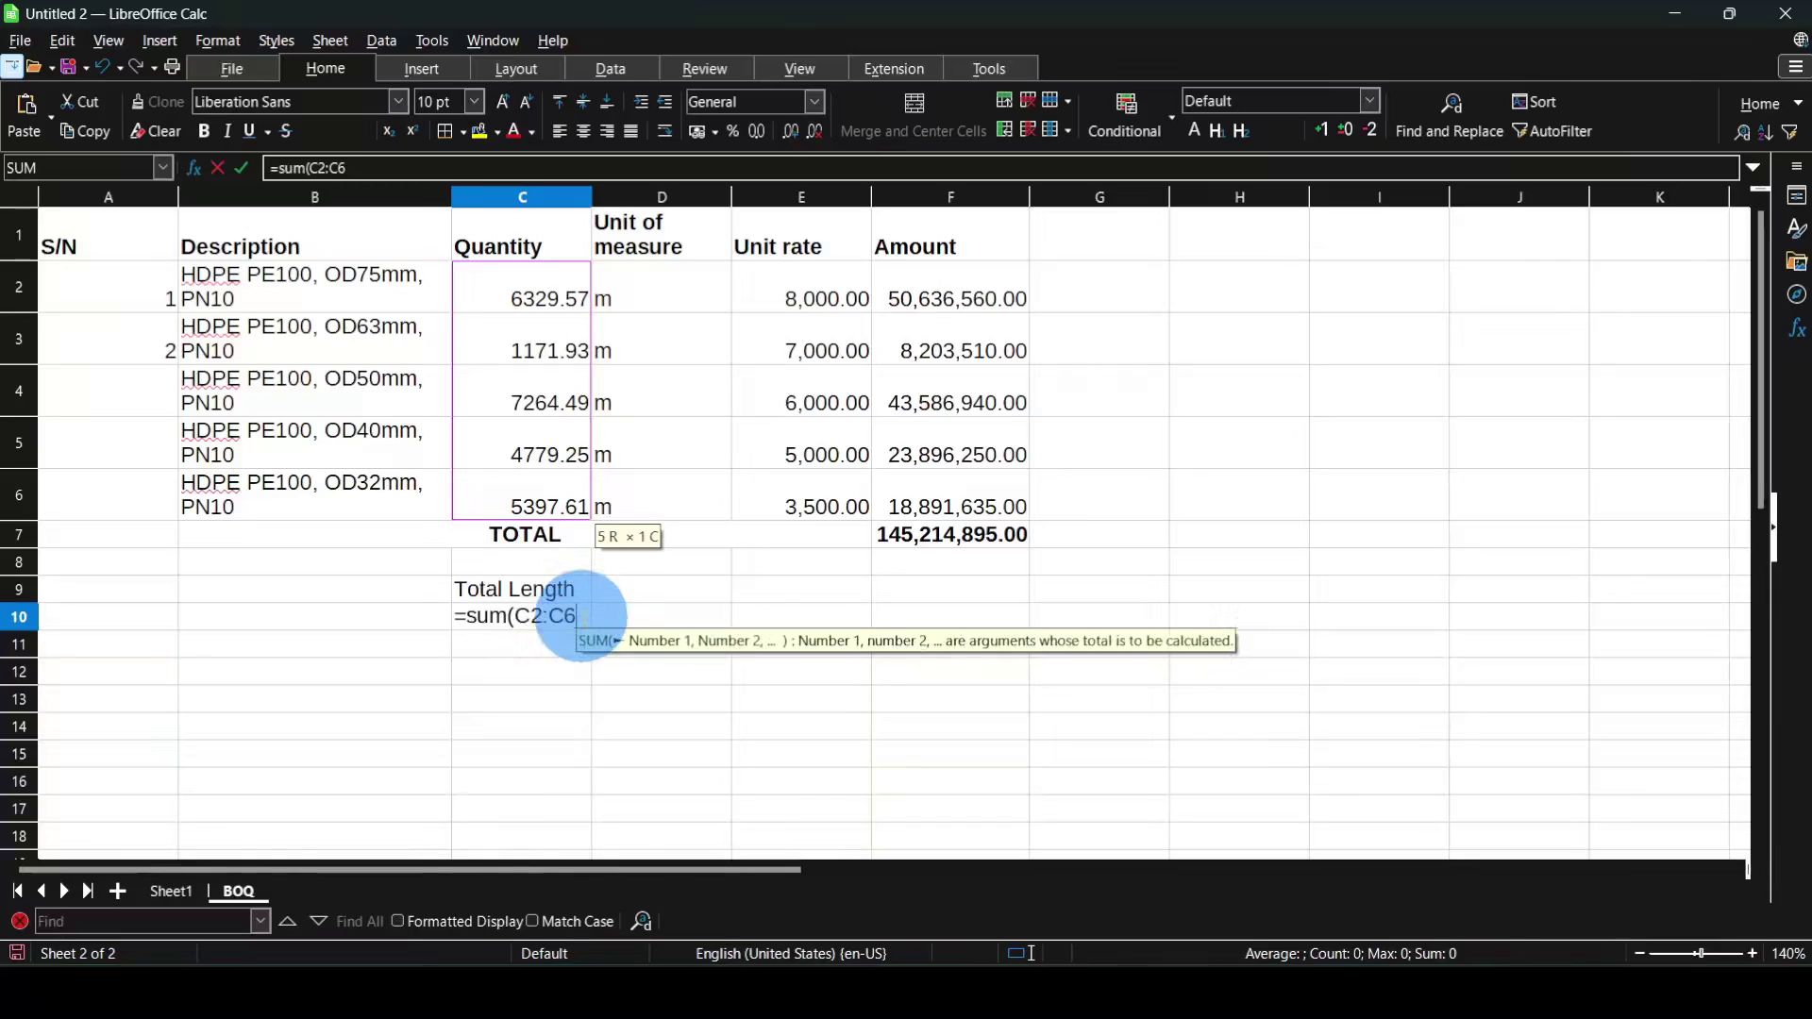
text())
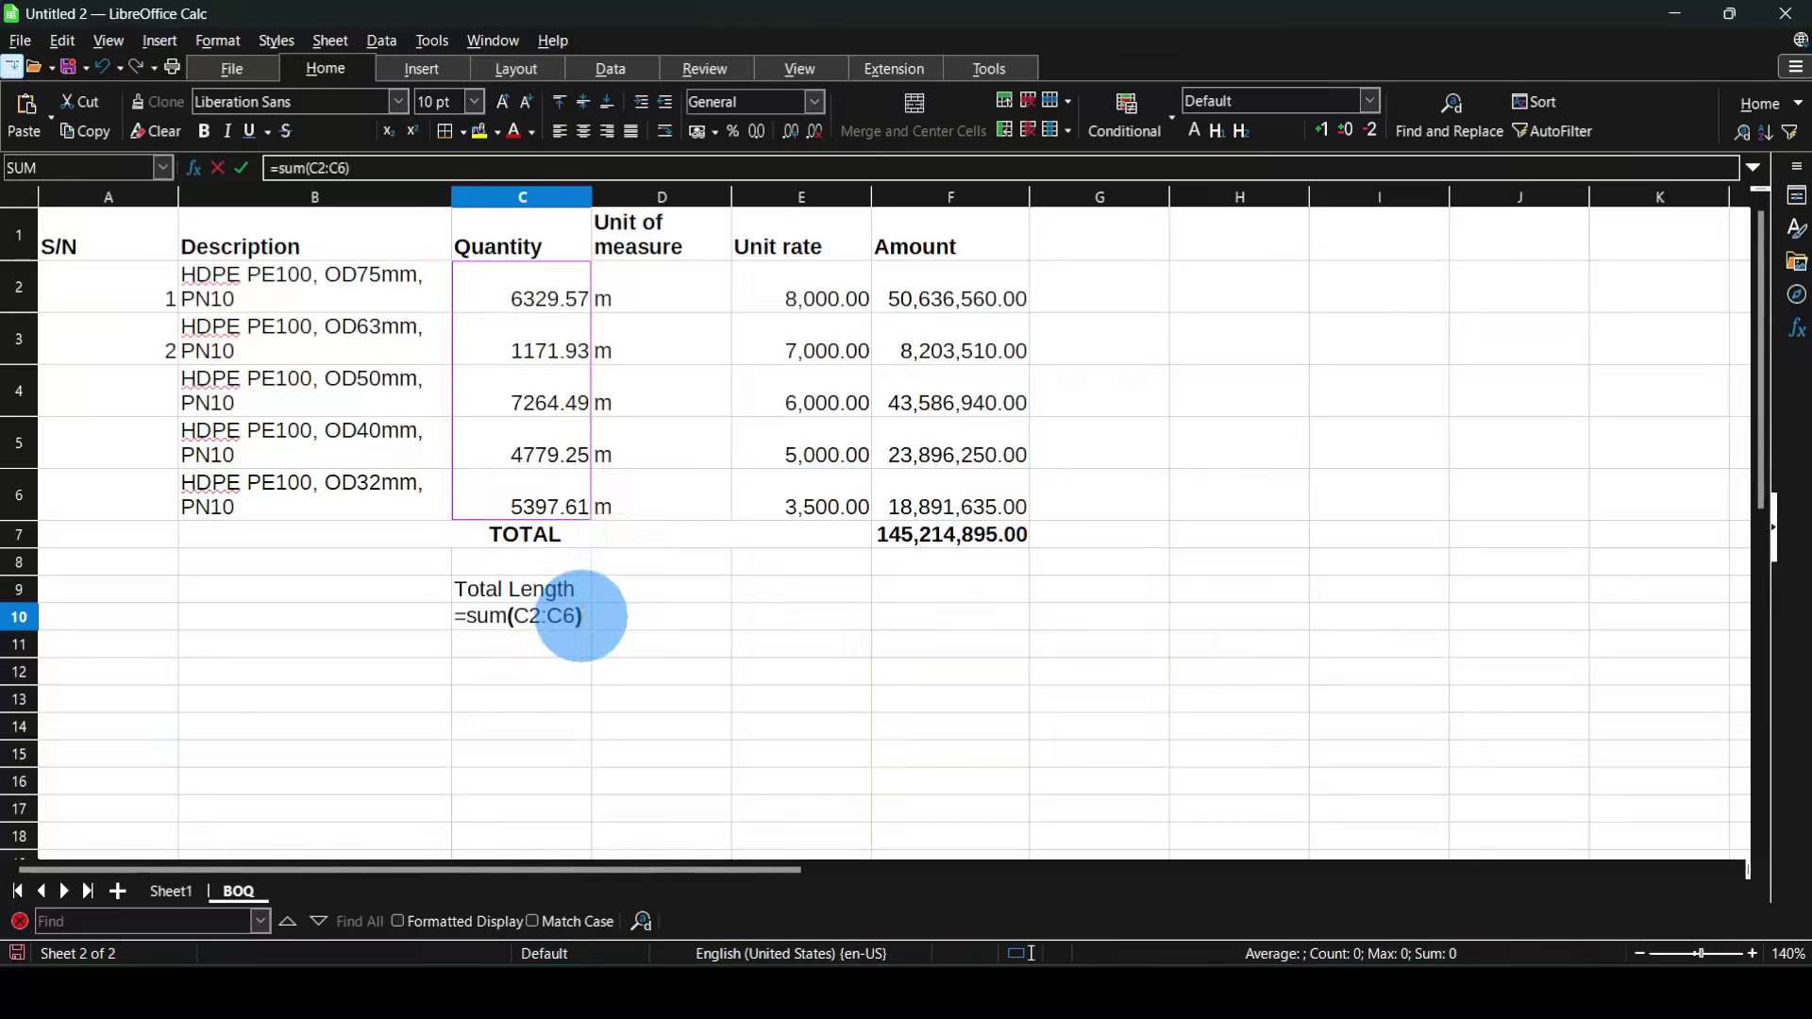
key(Return)
click(573, 618)
click(650, 630)
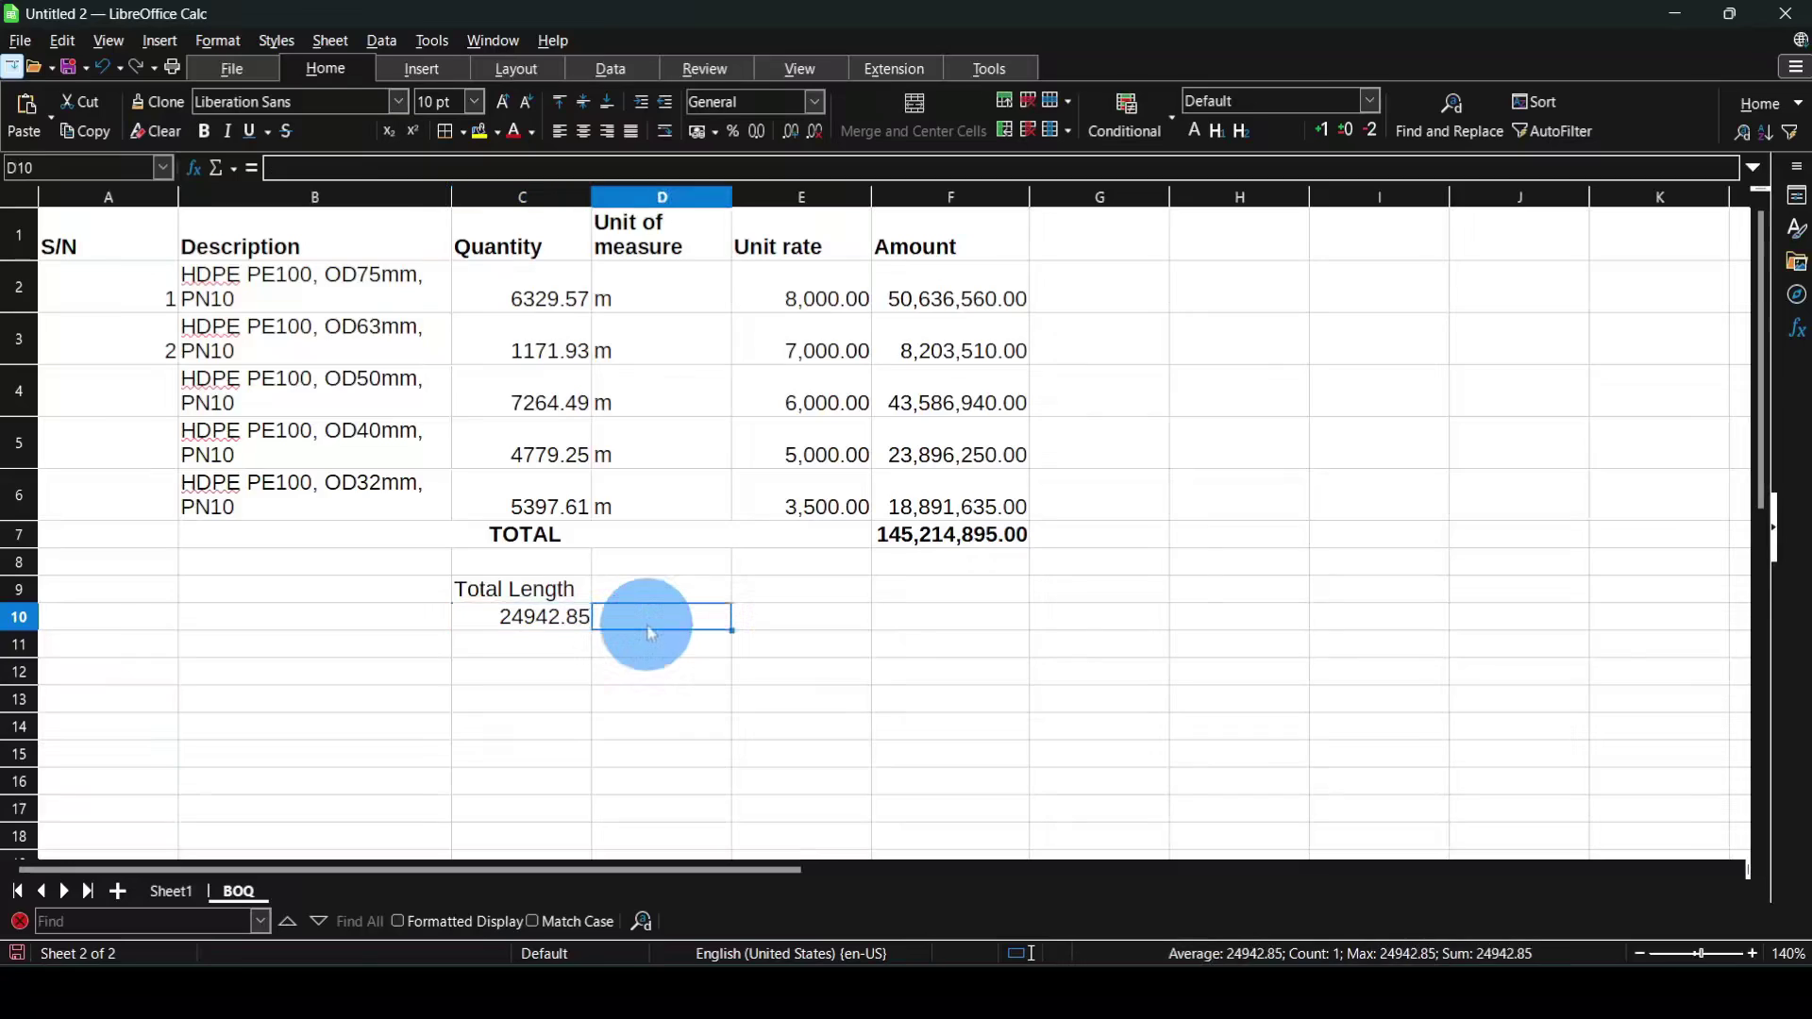
text(m)
key(Return)
- Convert the total length to kilometres in C11 with =C10/1000 and enter the unit Km in D11
click(535, 651)
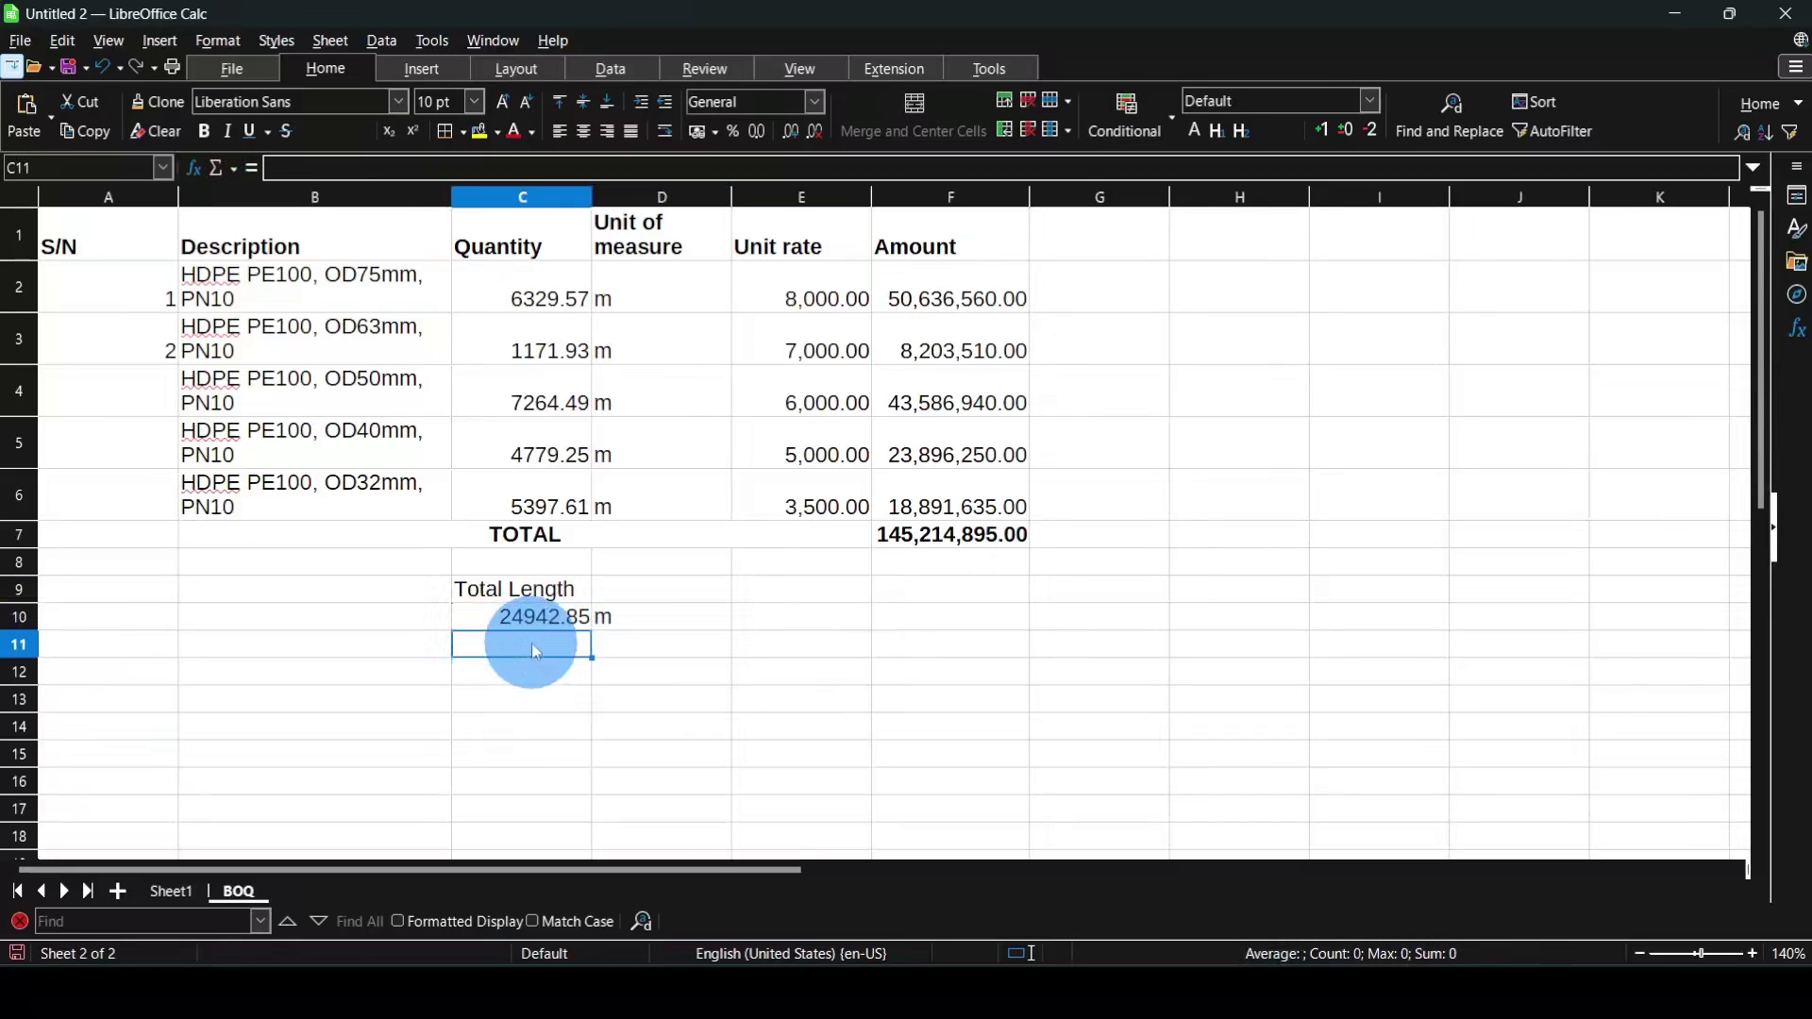
text(=C10)
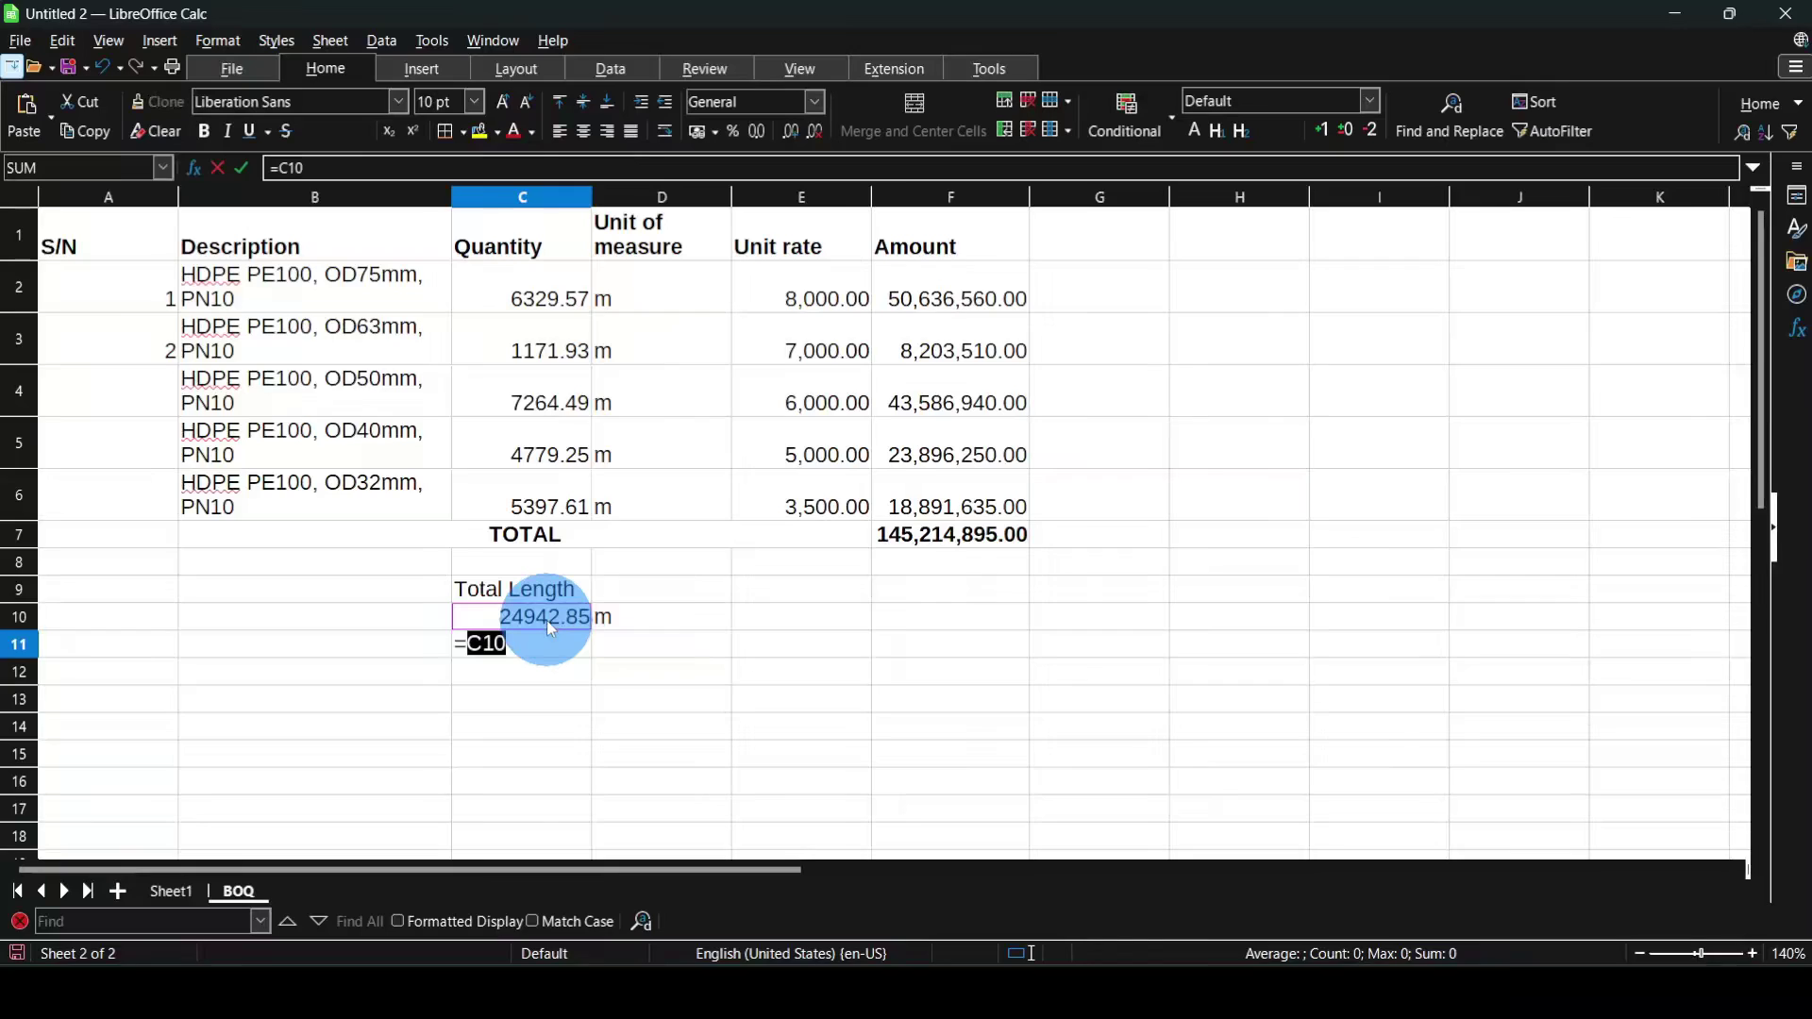
text(/1000)
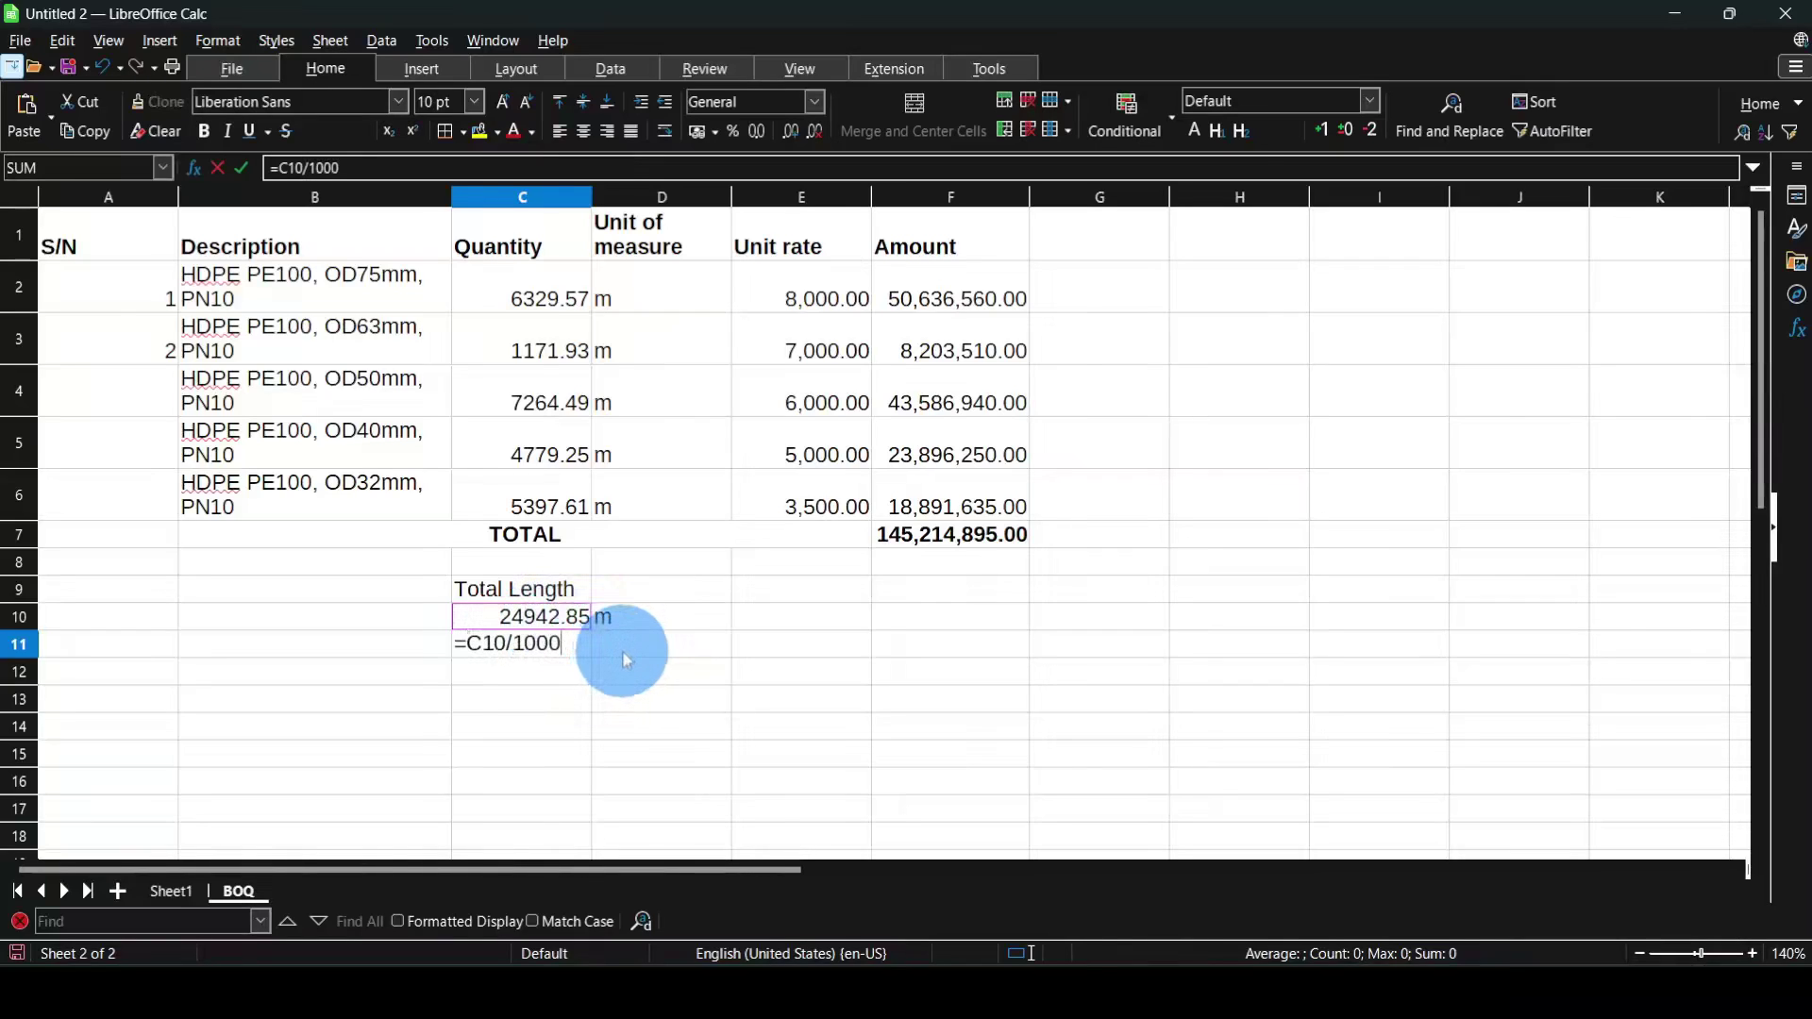
key(Return)
click(633, 649)
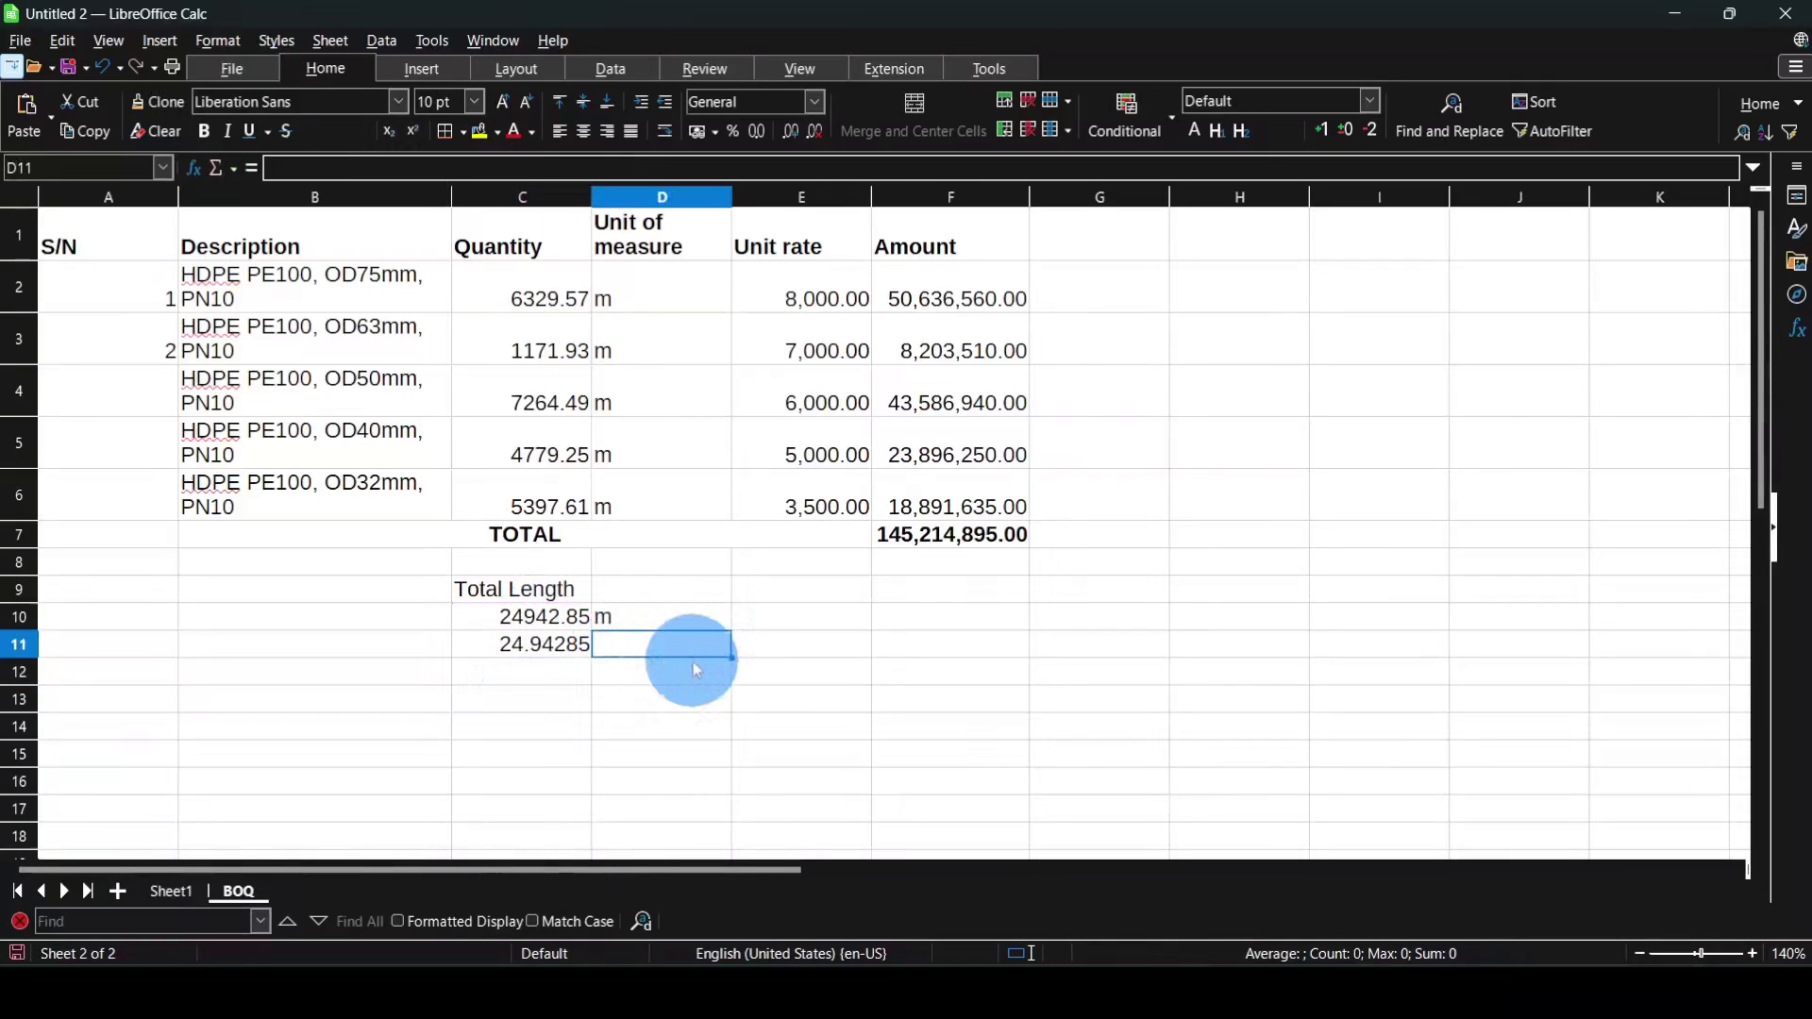
text(Km)
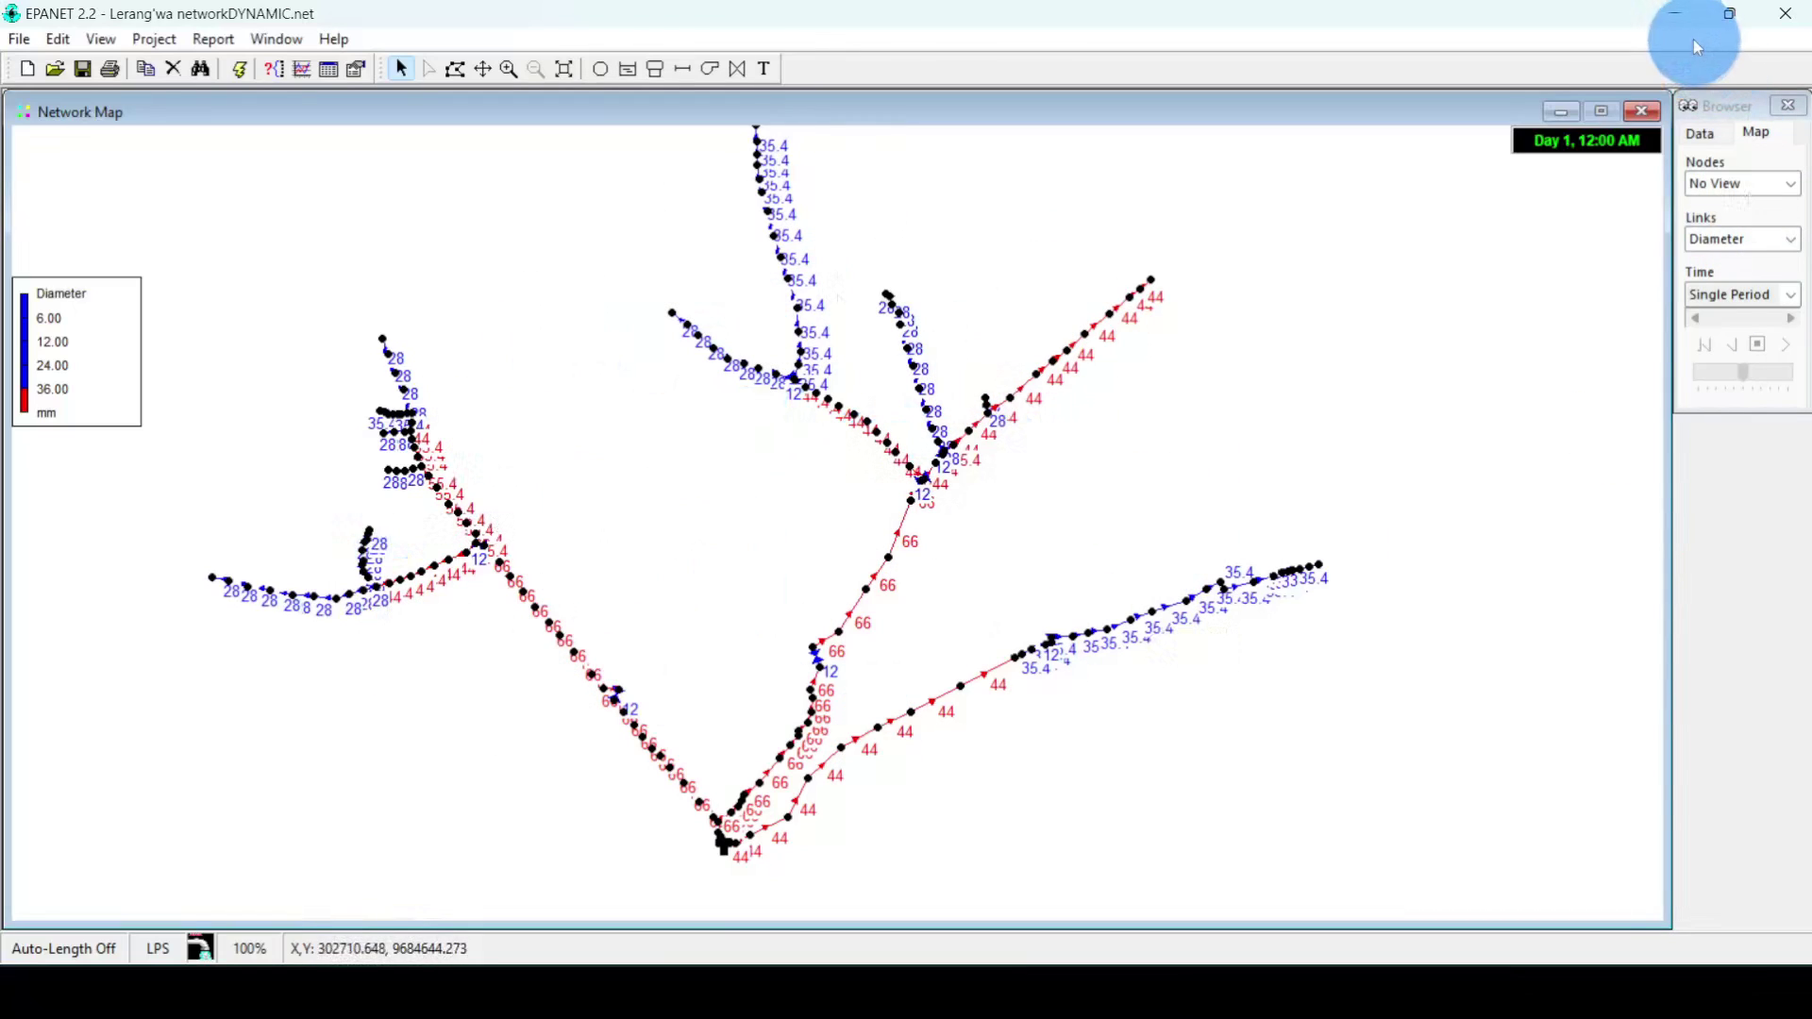
- Return from EPANET to the LibreOffice Calc BOQ sheet and review the total length, pipe descriptions and quantities
click(1675, 14)
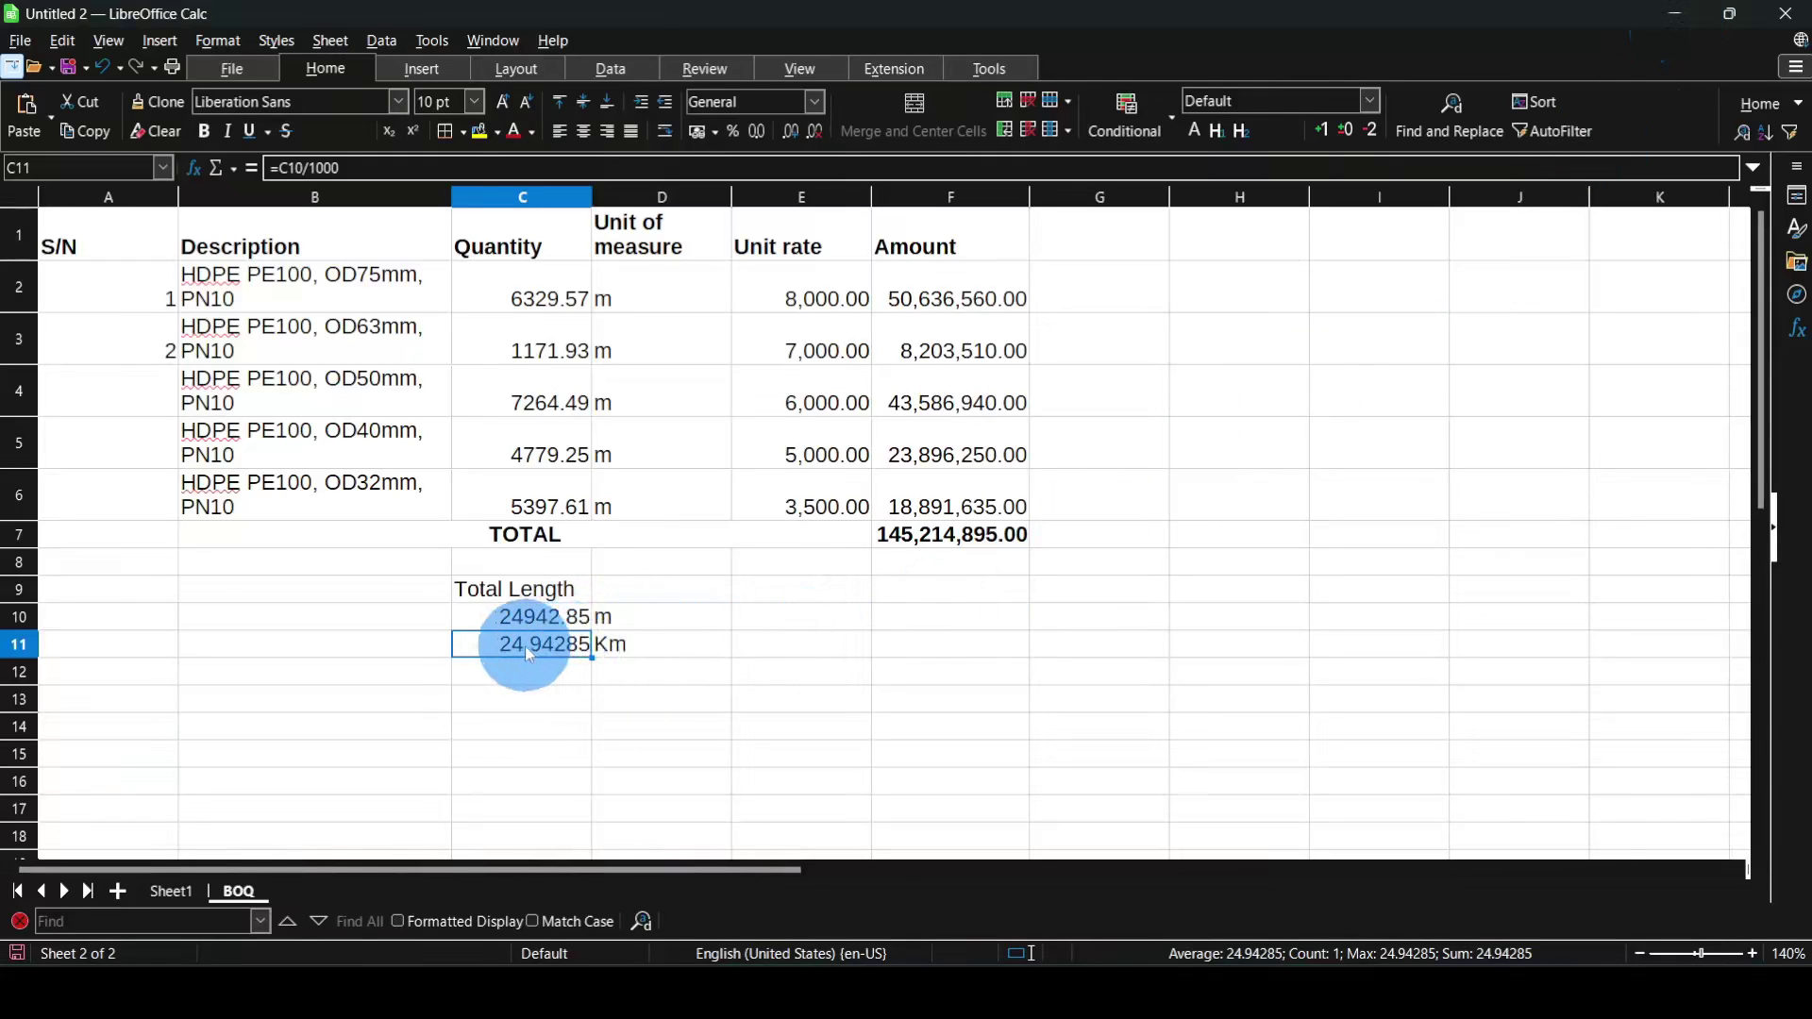
click(630, 654)
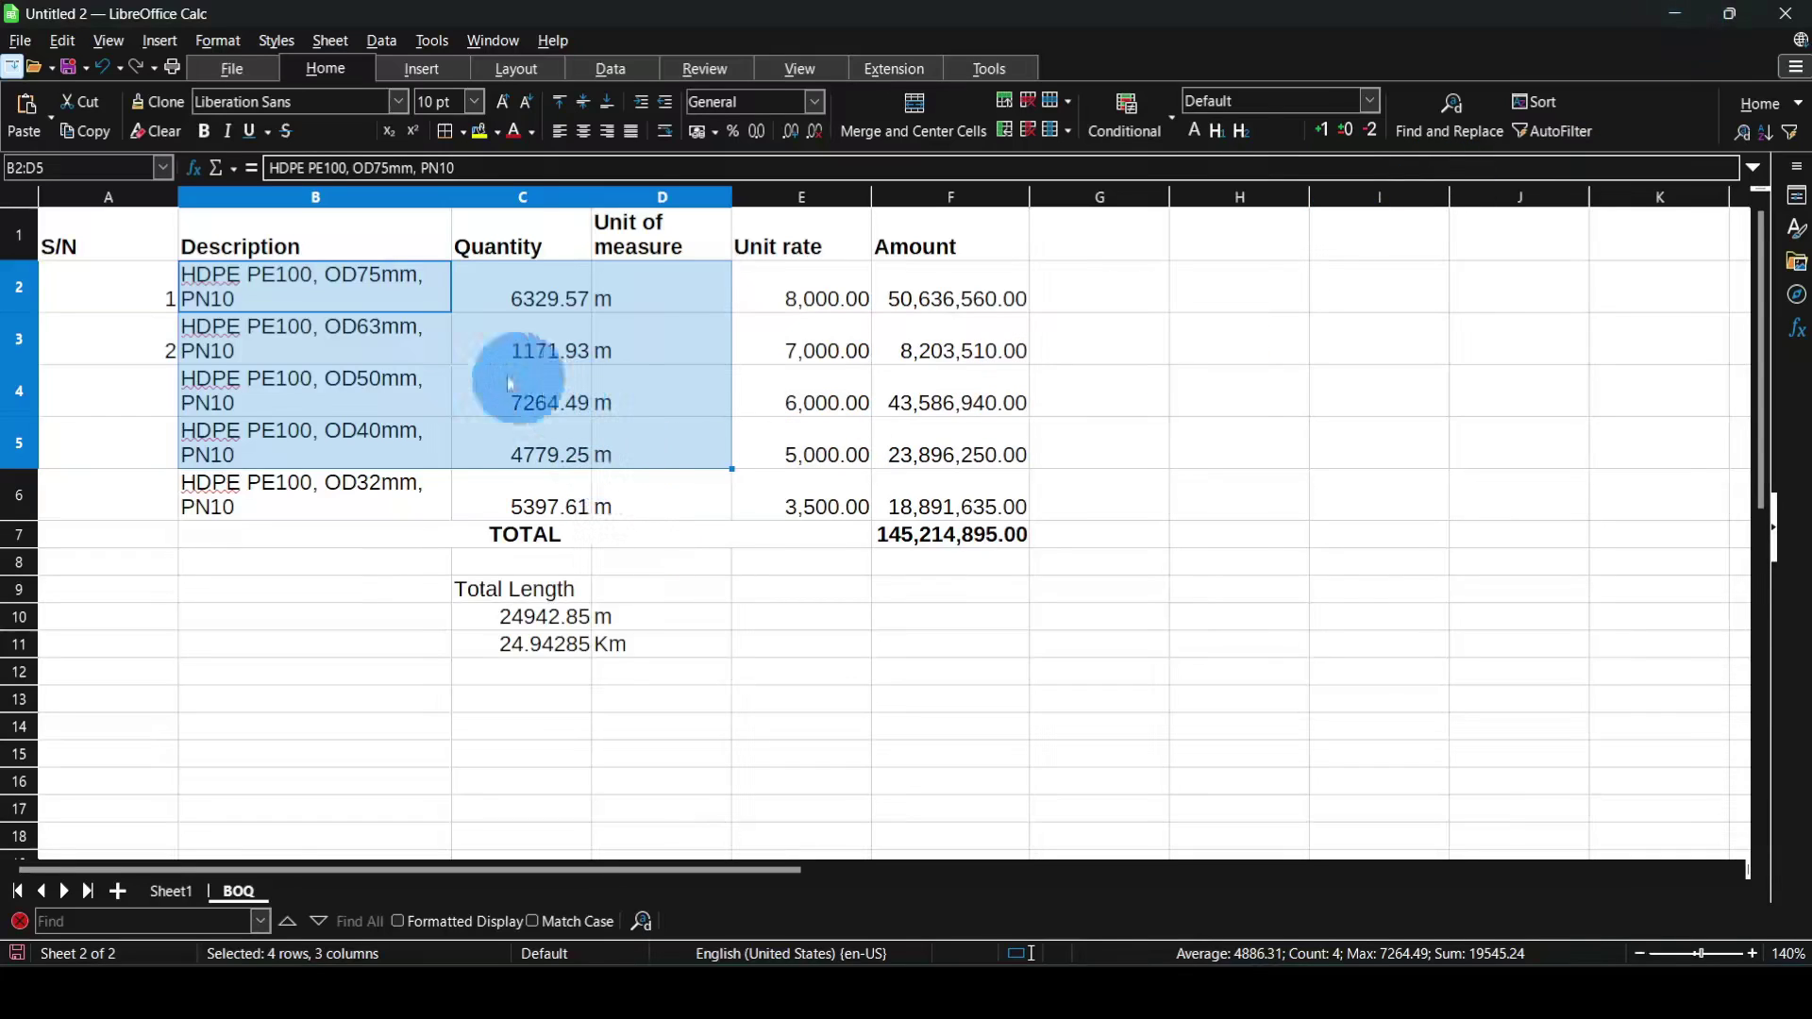
click(337, 280)
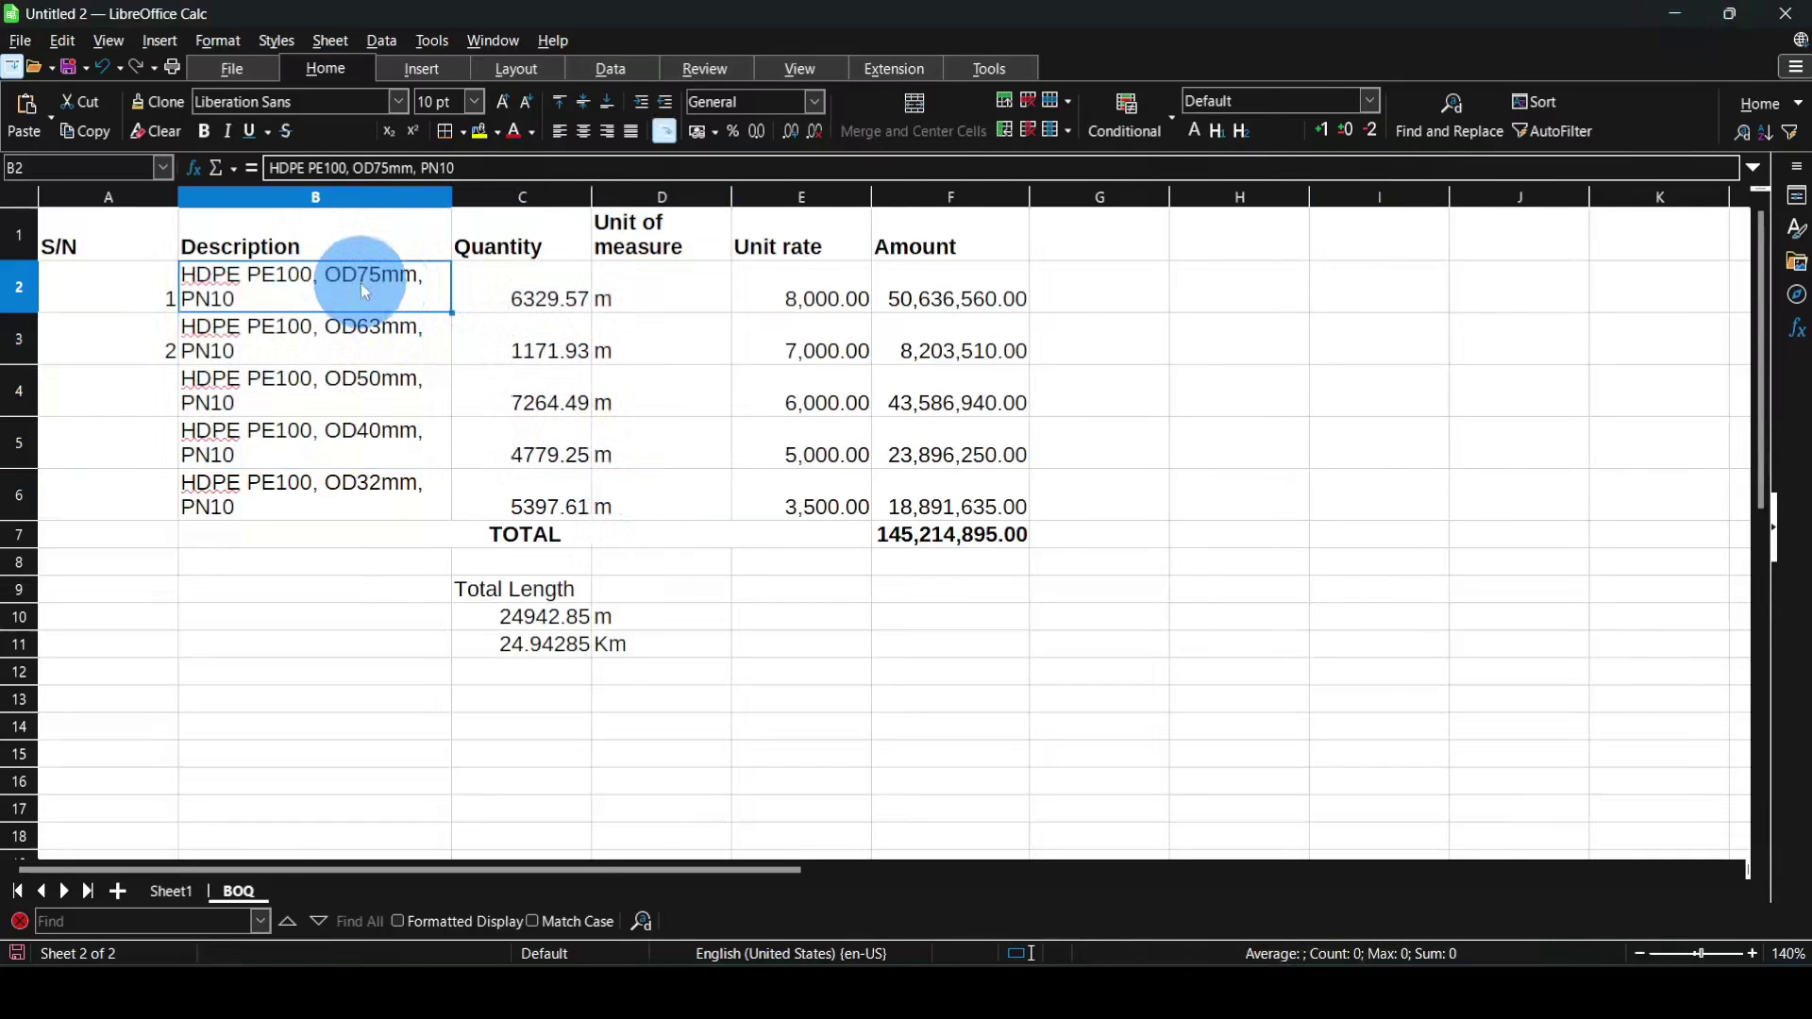
click(552, 291)
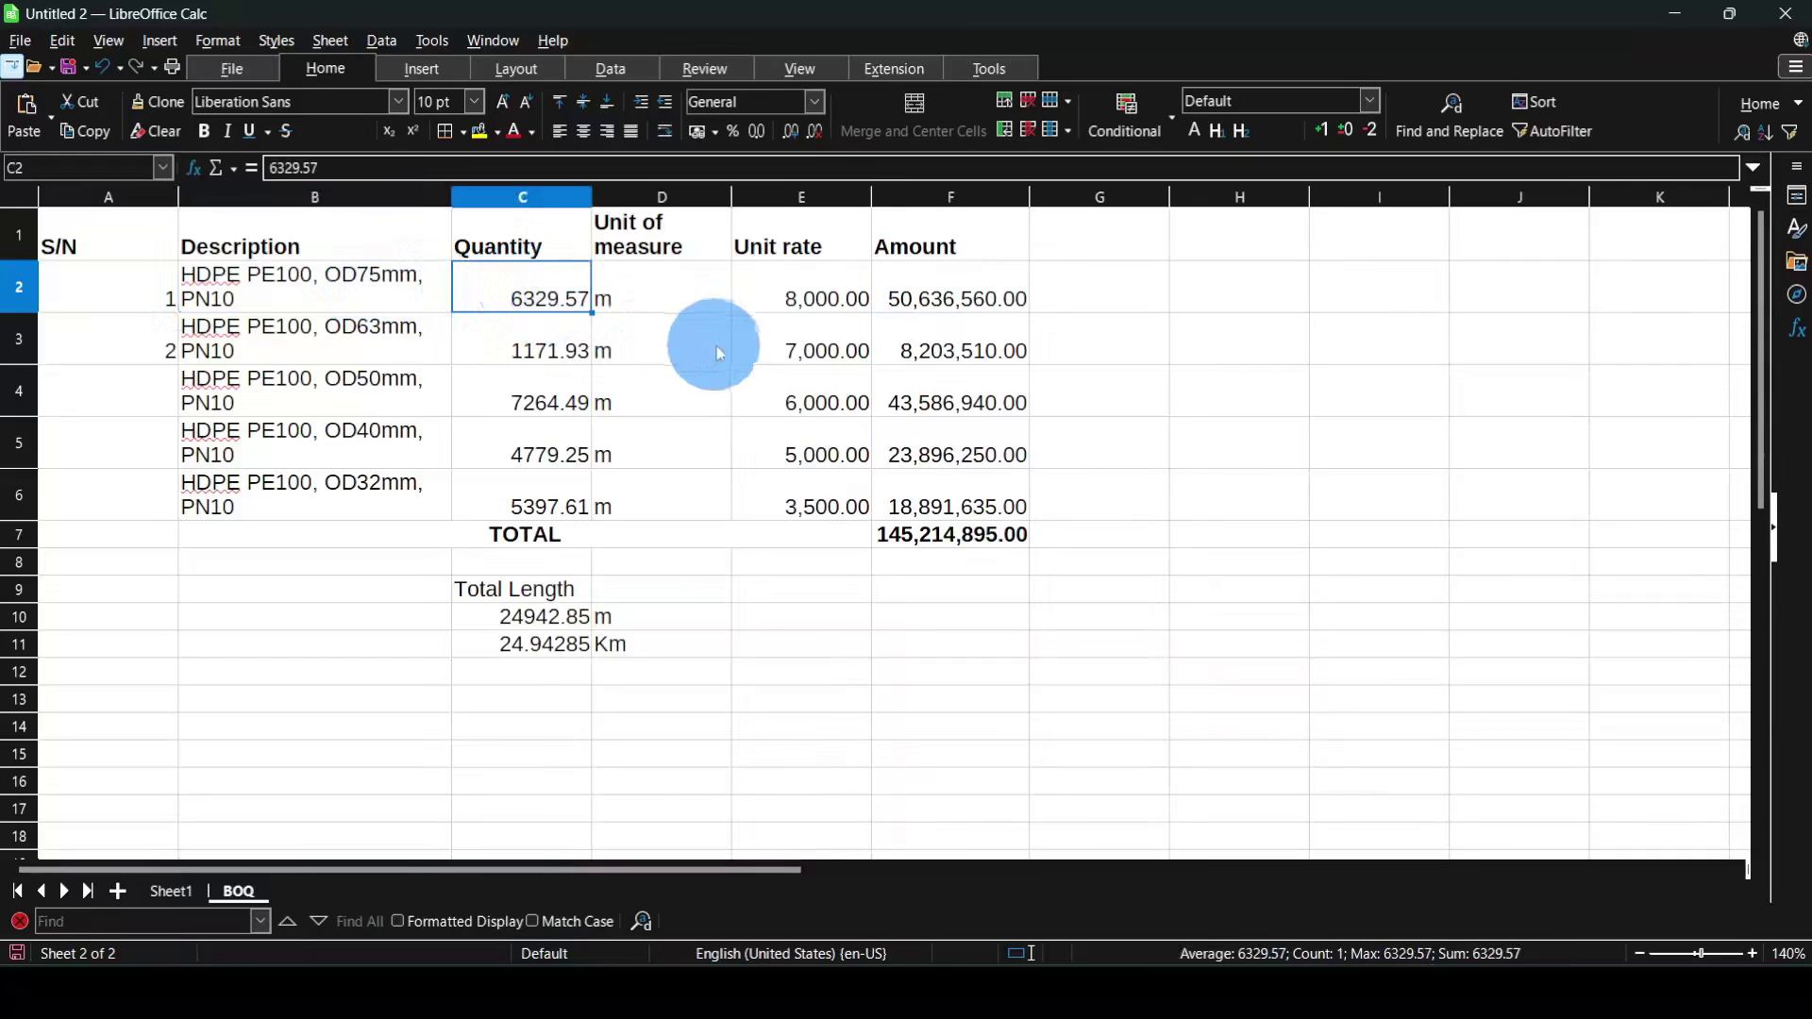
click(371, 273)
key(Right)
key(Down)
key(Down)
key(Down)
key(Down)
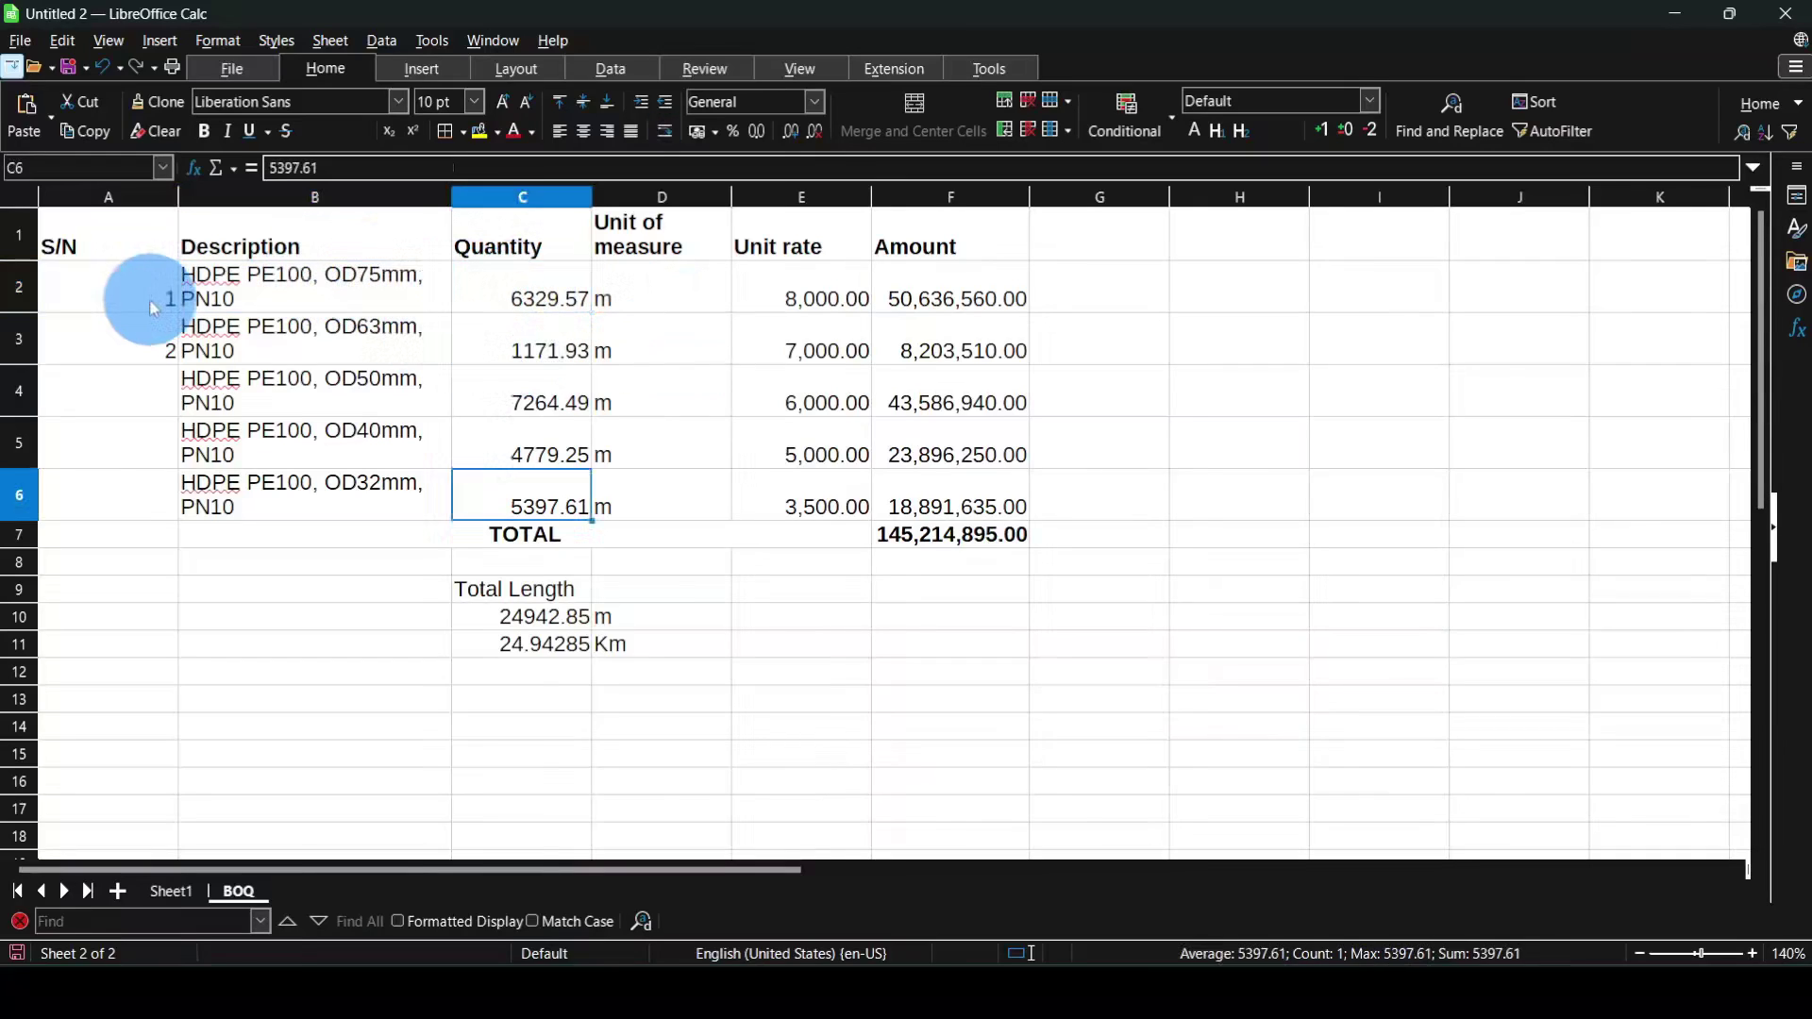
- Complete the serial numbers 1 to 5 in A2:A6 and apply borders to all cells of the table A1:F7
drag(154, 307, 154, 510)
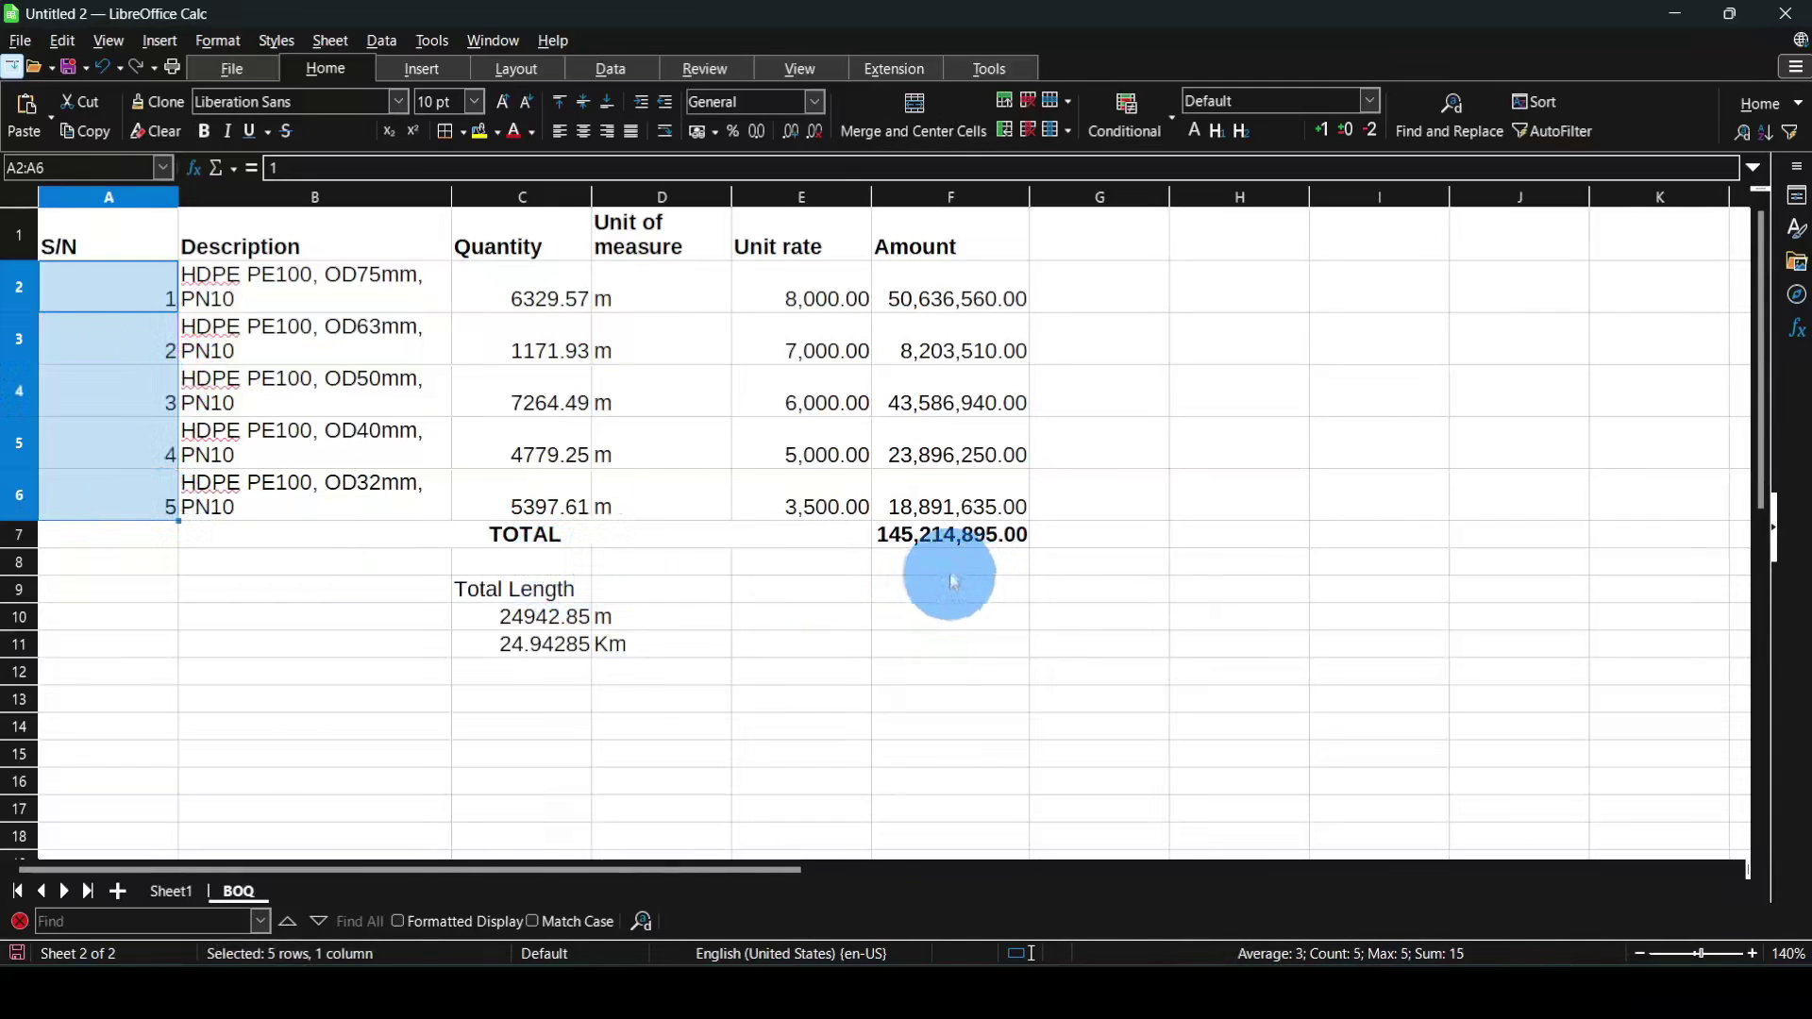
drag(986, 536, 115, 245)
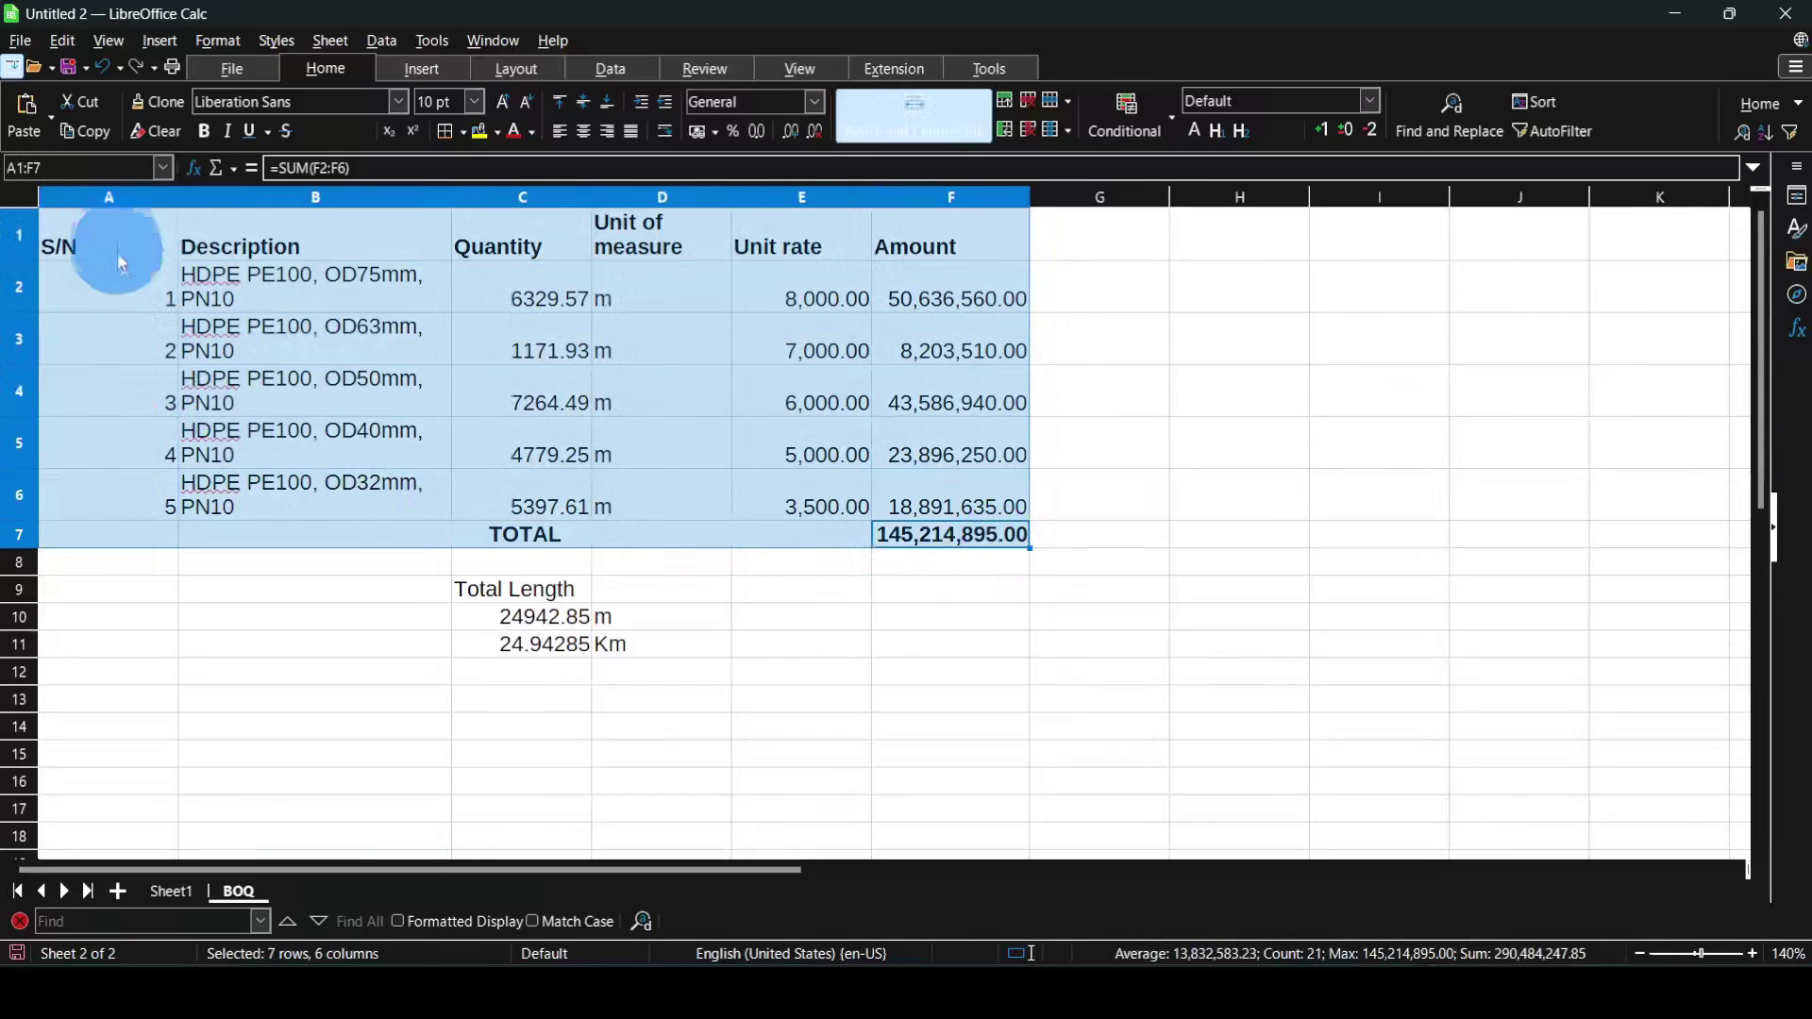
click(462, 122)
click(514, 236)
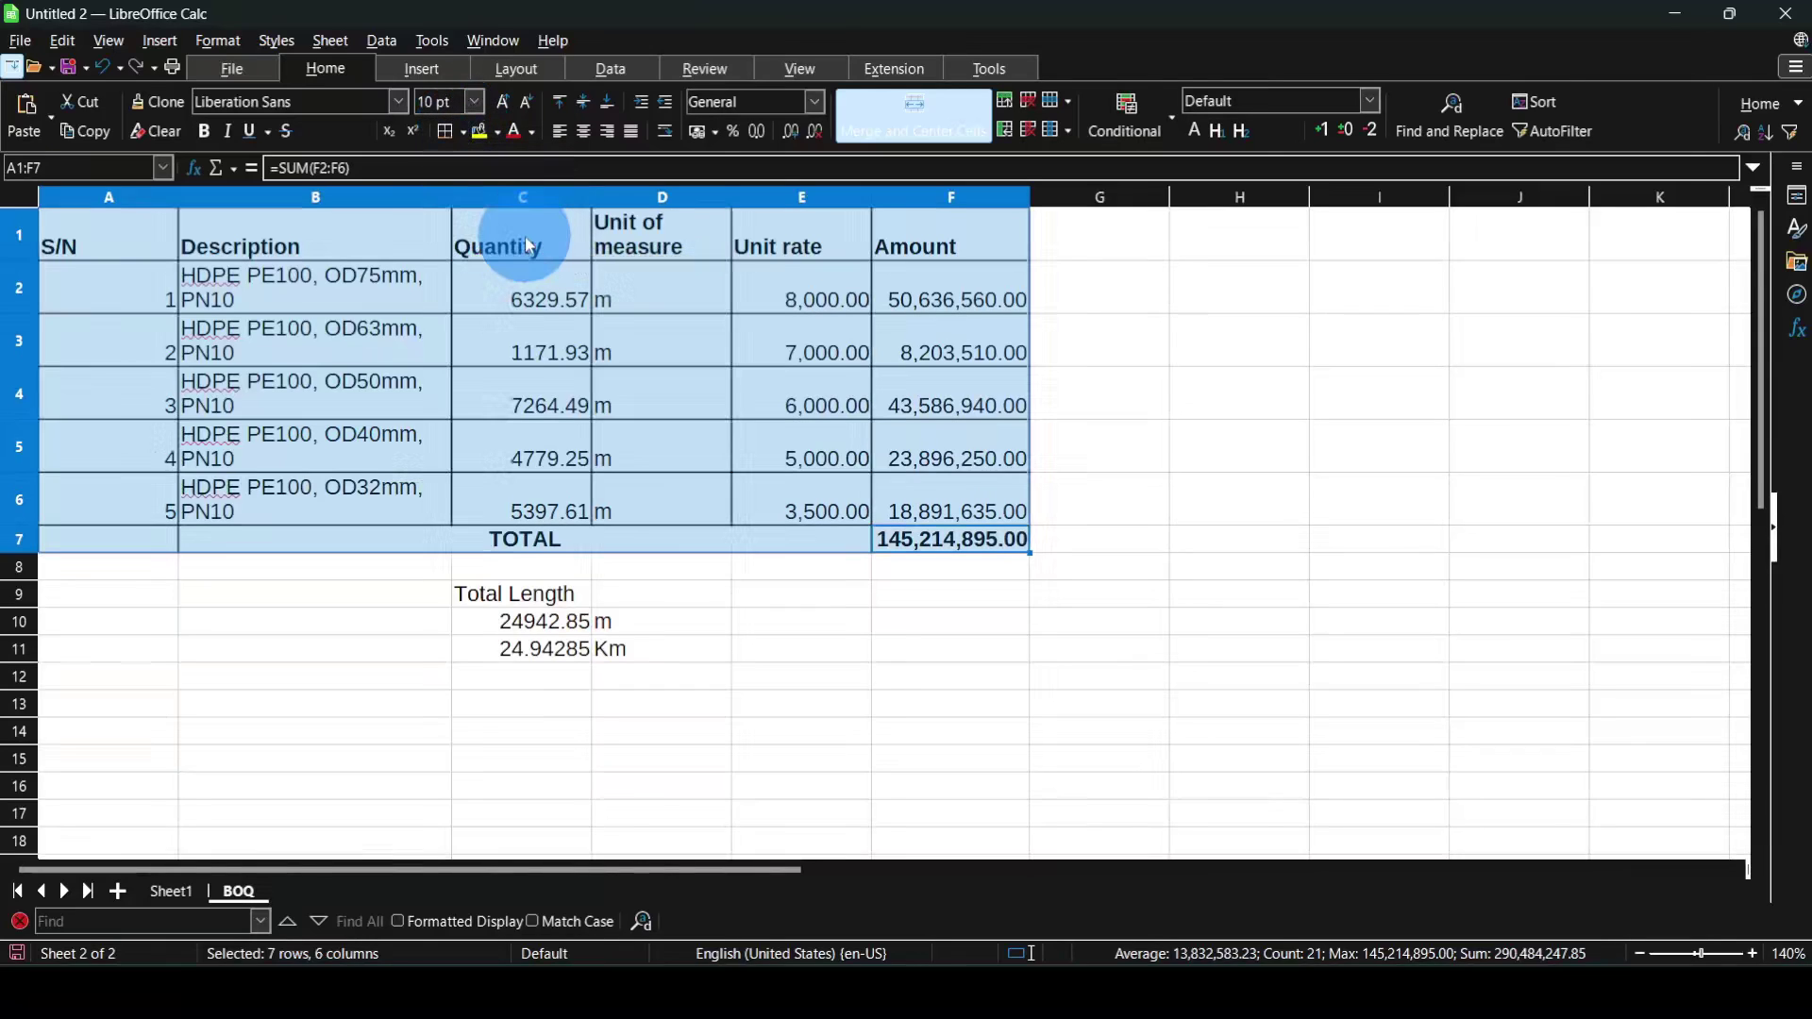
click(687, 417)
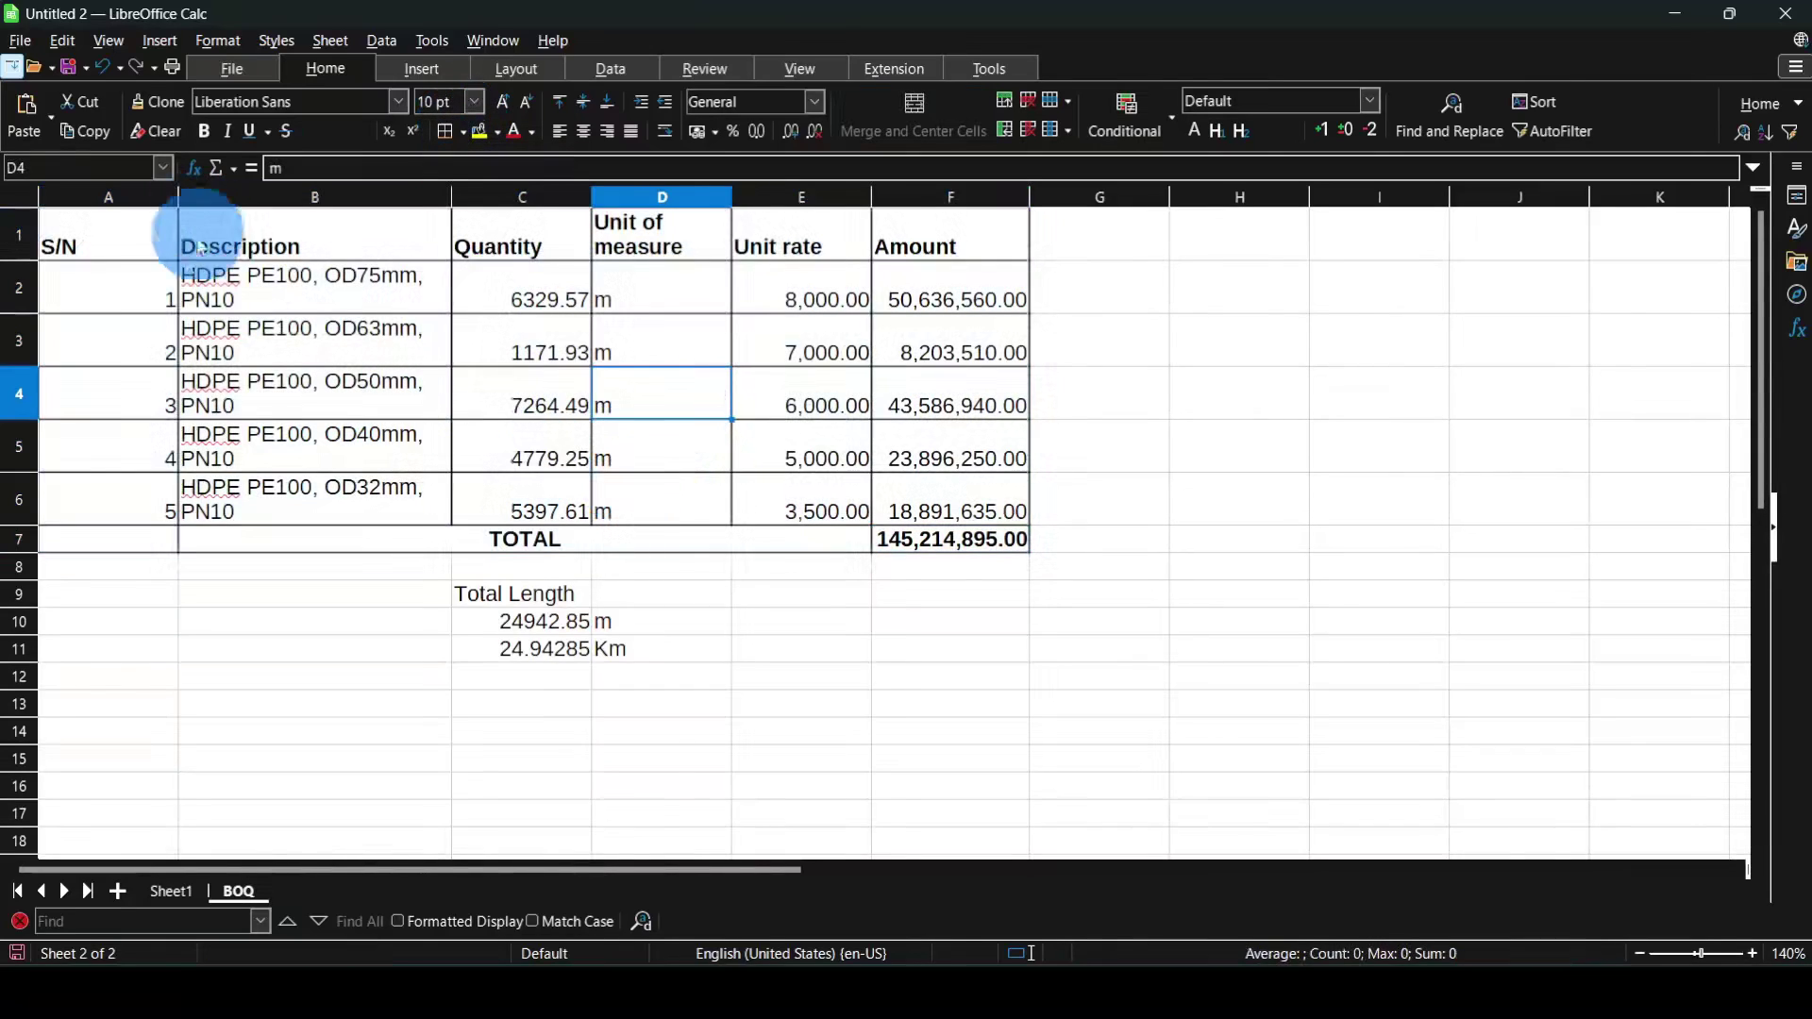
- Center the contents of cells A2:D6 horizontally
click(148, 275)
drag(148, 275, 935, 514)
click(739, 411)
drag(696, 291, 142, 496)
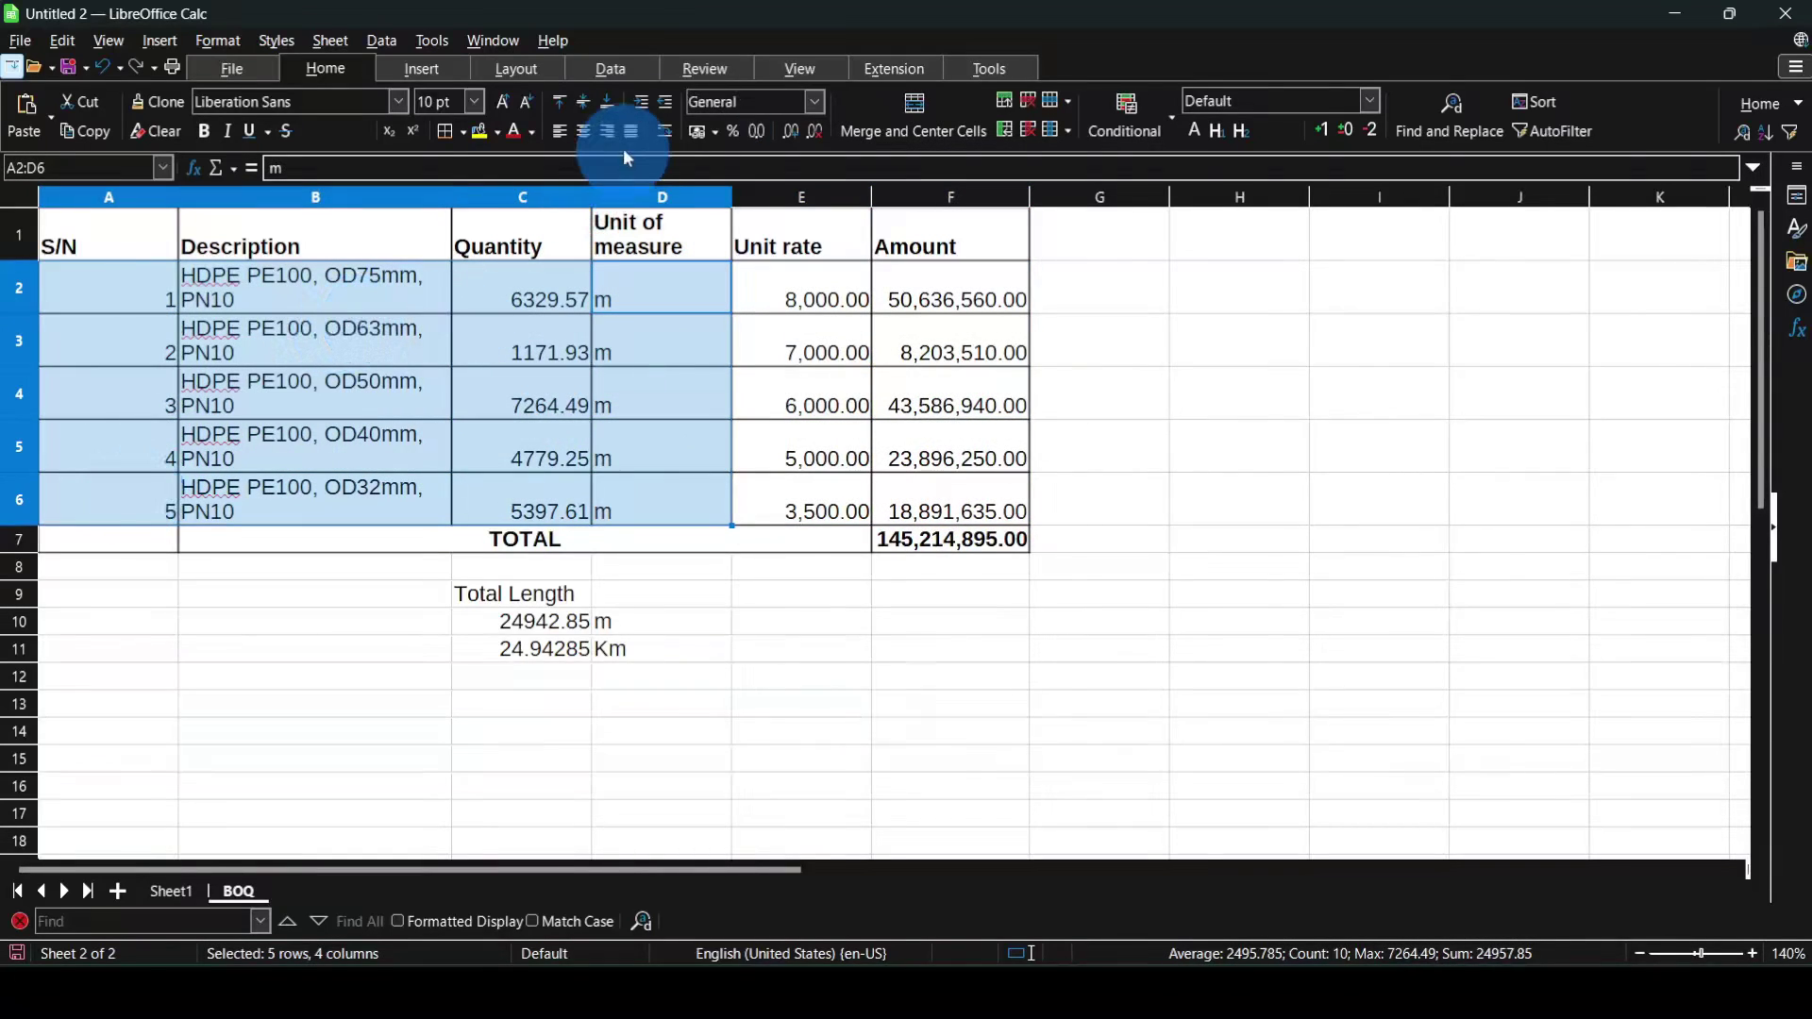
click(586, 137)
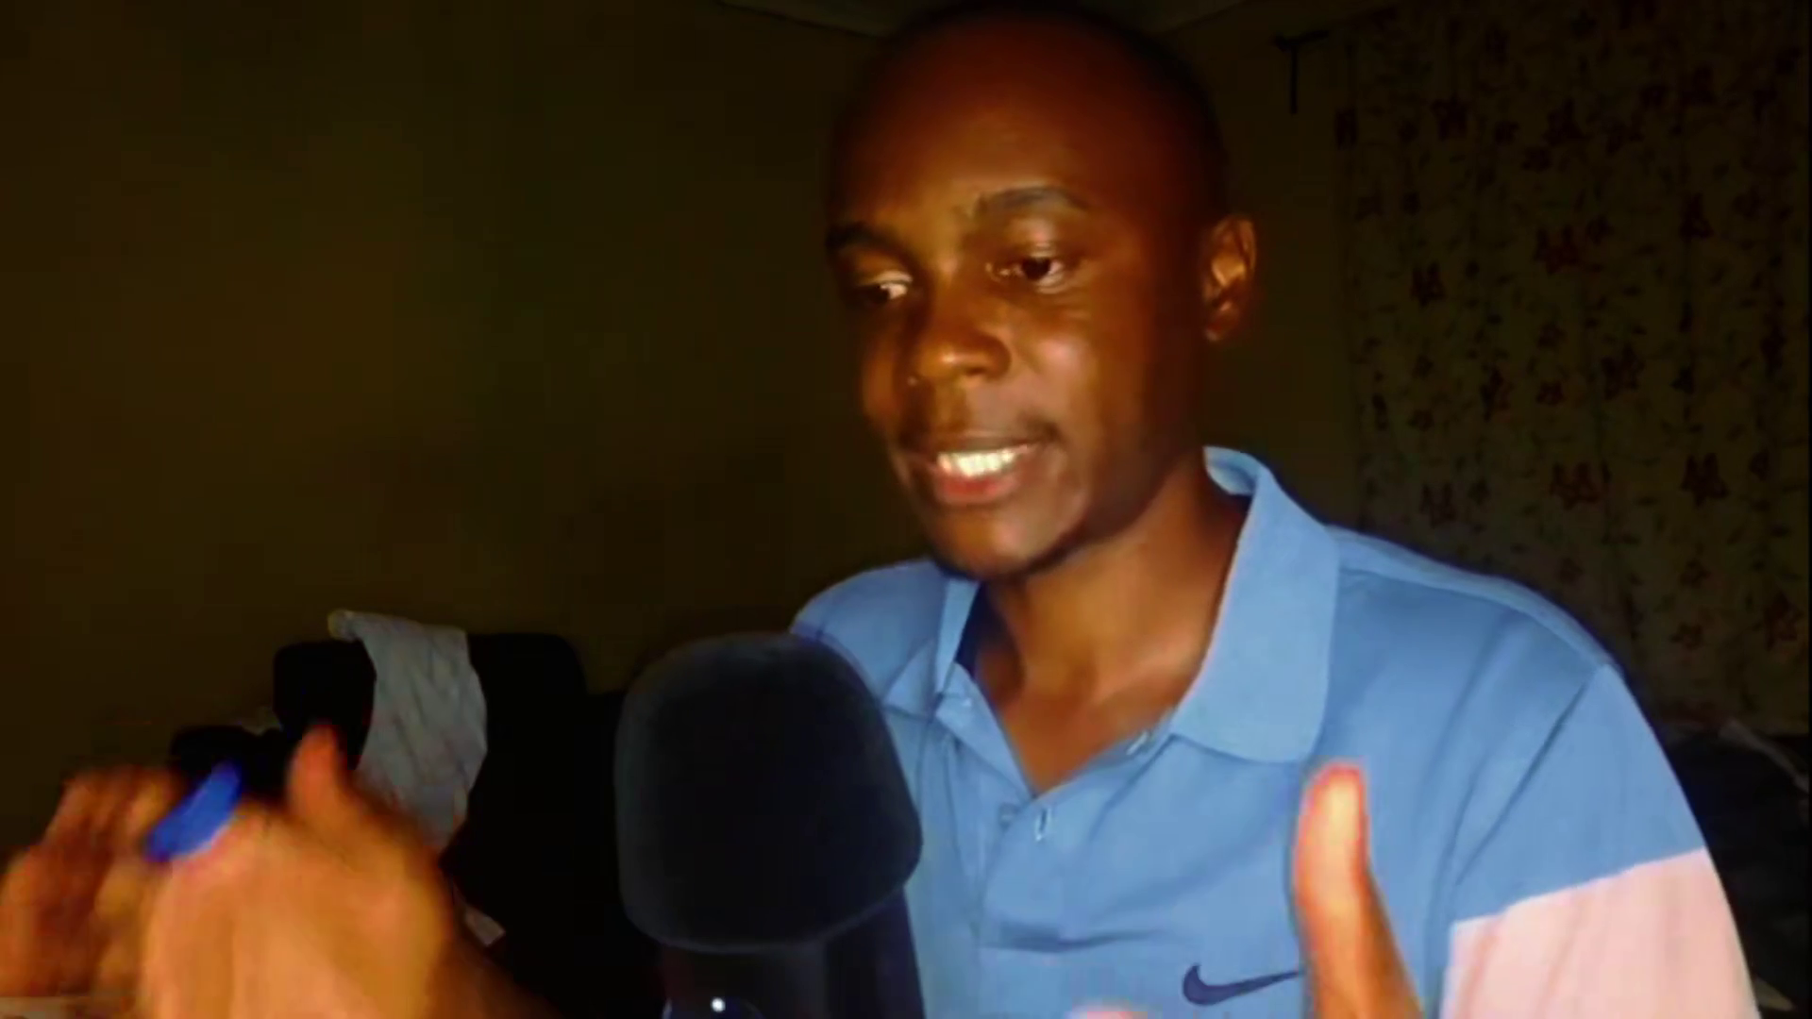